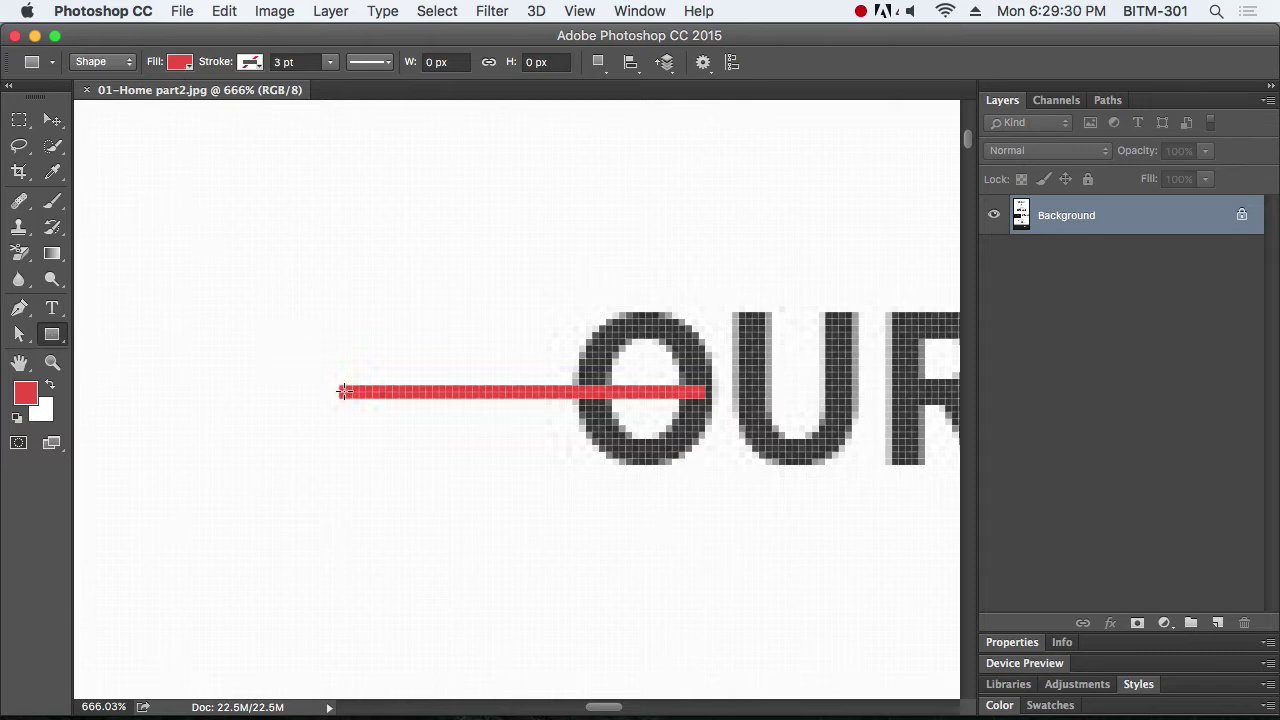
Draw a red rectangle 55 px wide and 2 px high over the line at the start of the OUR BEST SERVICES heading
left_click_drag(381, 411, 489, 441)
left_click_drag(617, 375, 737, 356)
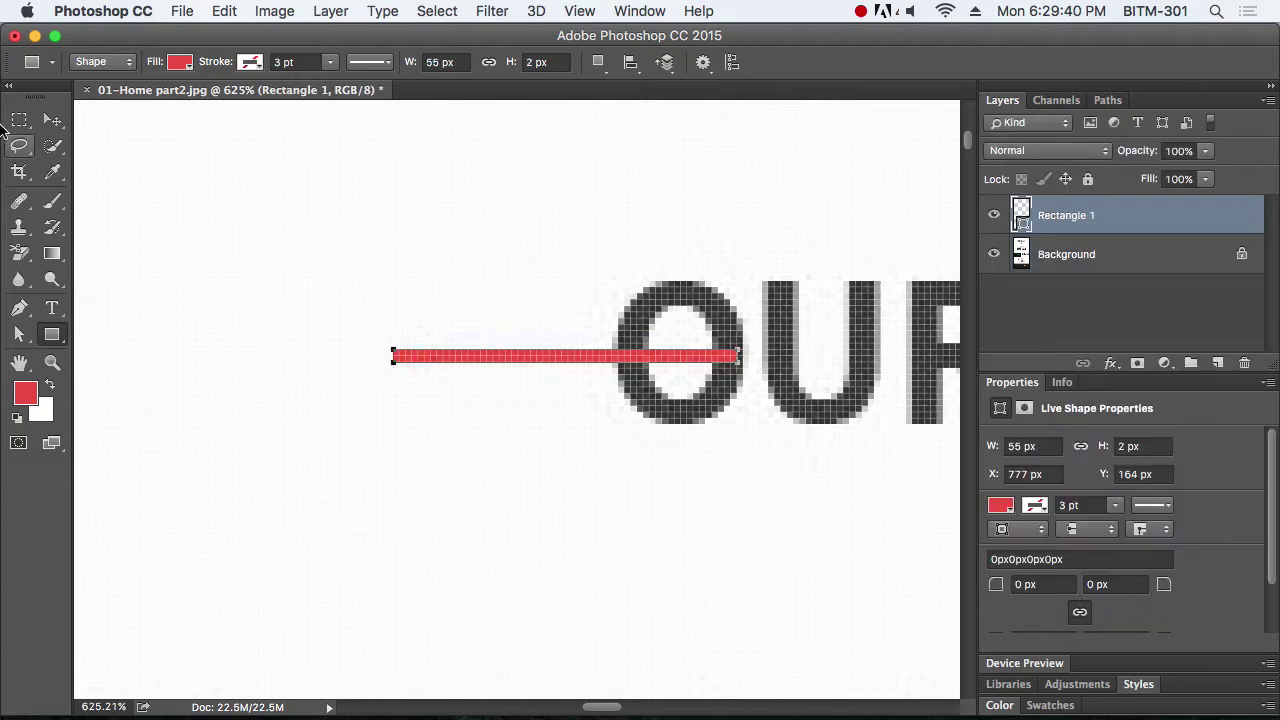
left_click(52, 120)
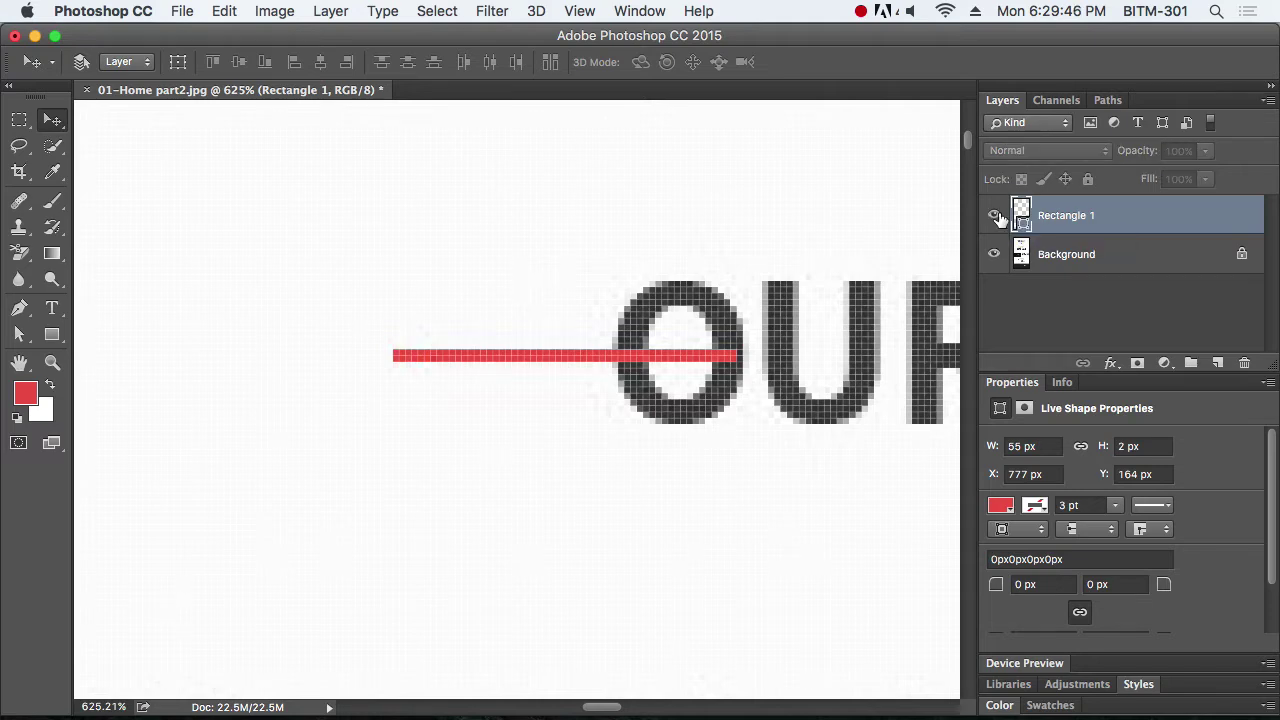
Duplicate the red rectangle and place the copy over the line at the end of the OUR BEST SERVICES heading
left_click(756, 371, "alt")
left_click(756, 371, "alt")
left_click(756, 371, "alt")
left_click(756, 371, "alt")
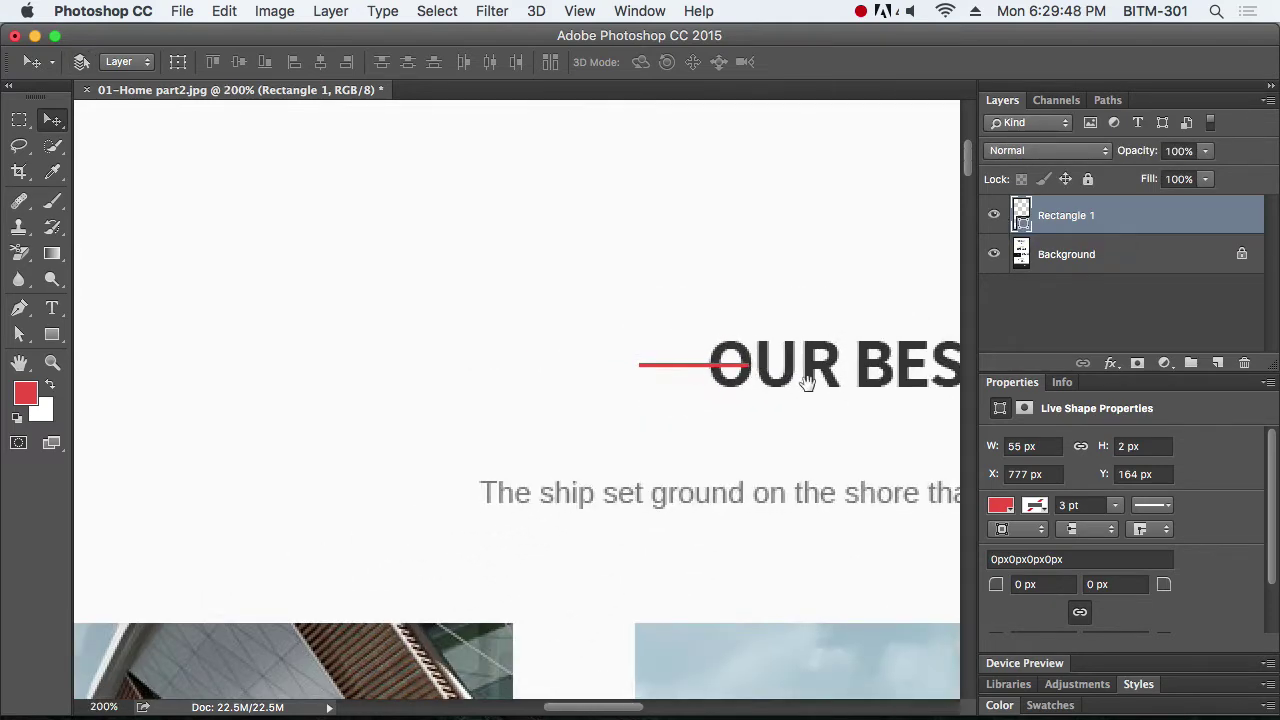
left_click_drag(940, 383, 212, 375)
left_click_drag(587, 403, 805, 379)
left_click_drag(459, 358, 560, 386)
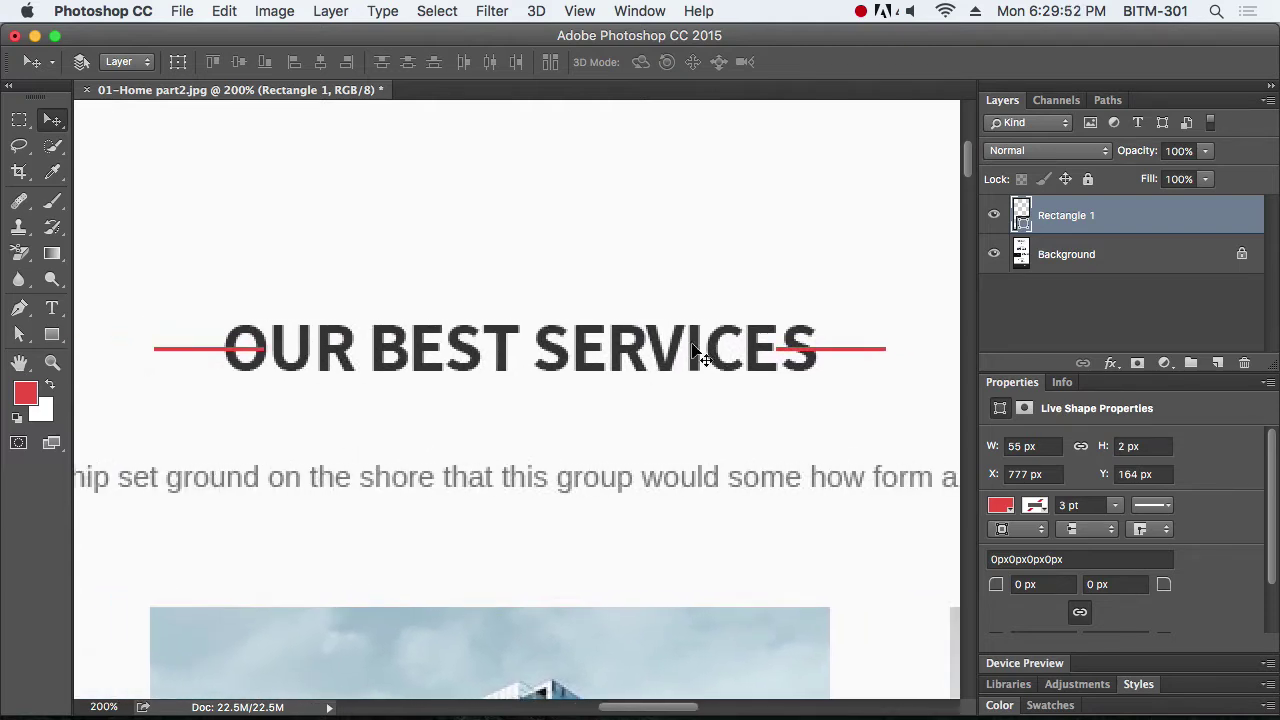
left_click_drag(210, 352, 864, 360)
Align the copied rectangle with the background line at X 1088 px, Y 164 px, toggling its visibility to check the match
scroll(787, 336, "up", 6)
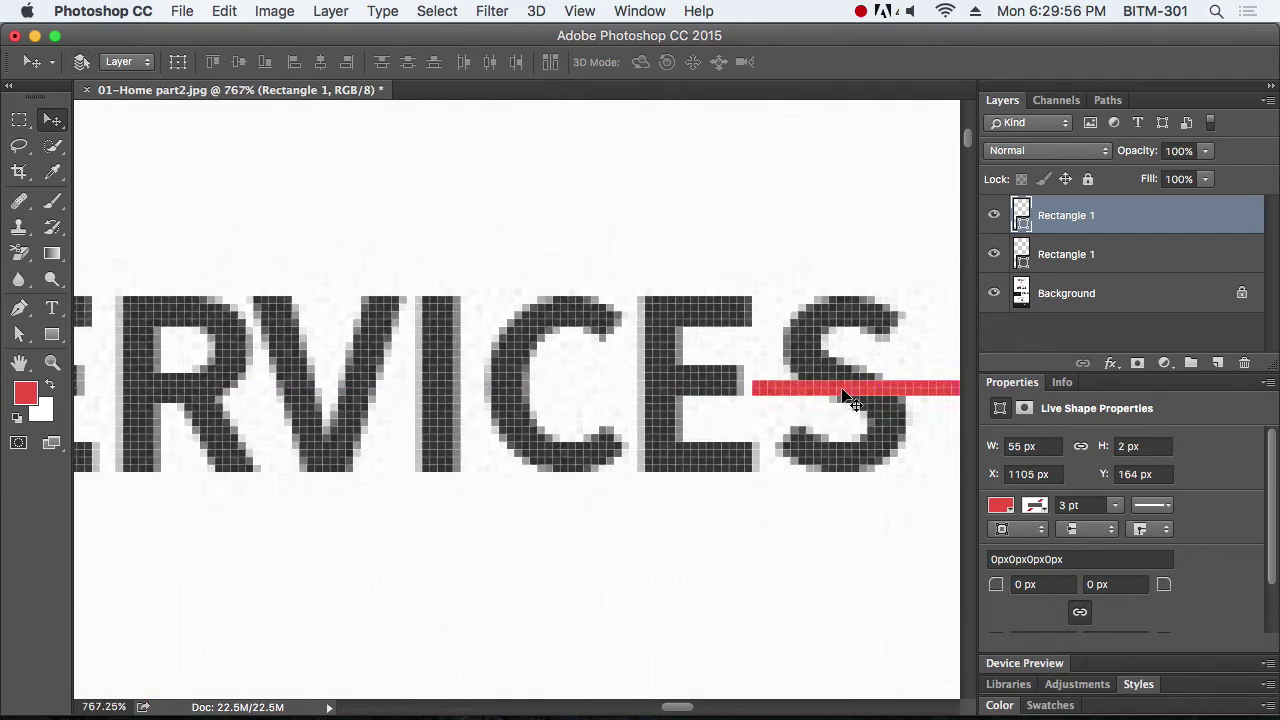
left_click_drag(880, 415, 866, 358)
scroll(855, 430, "down", 4)
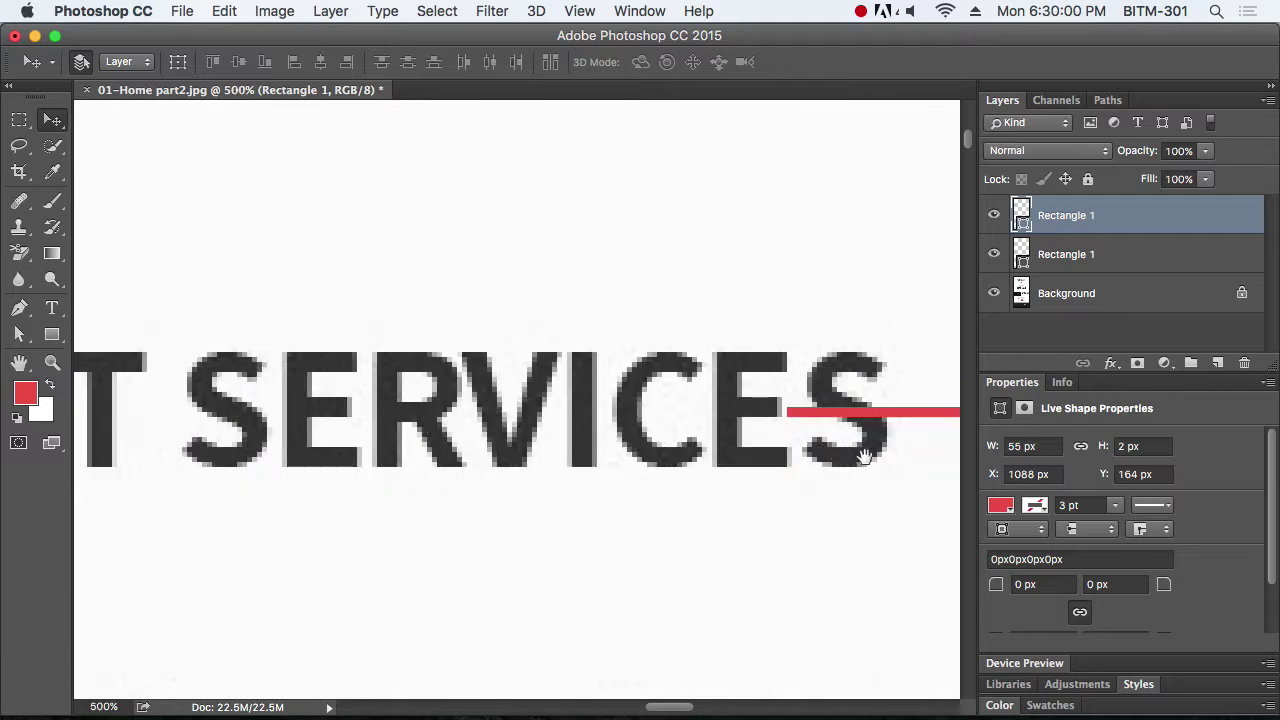
left_click(994, 215)
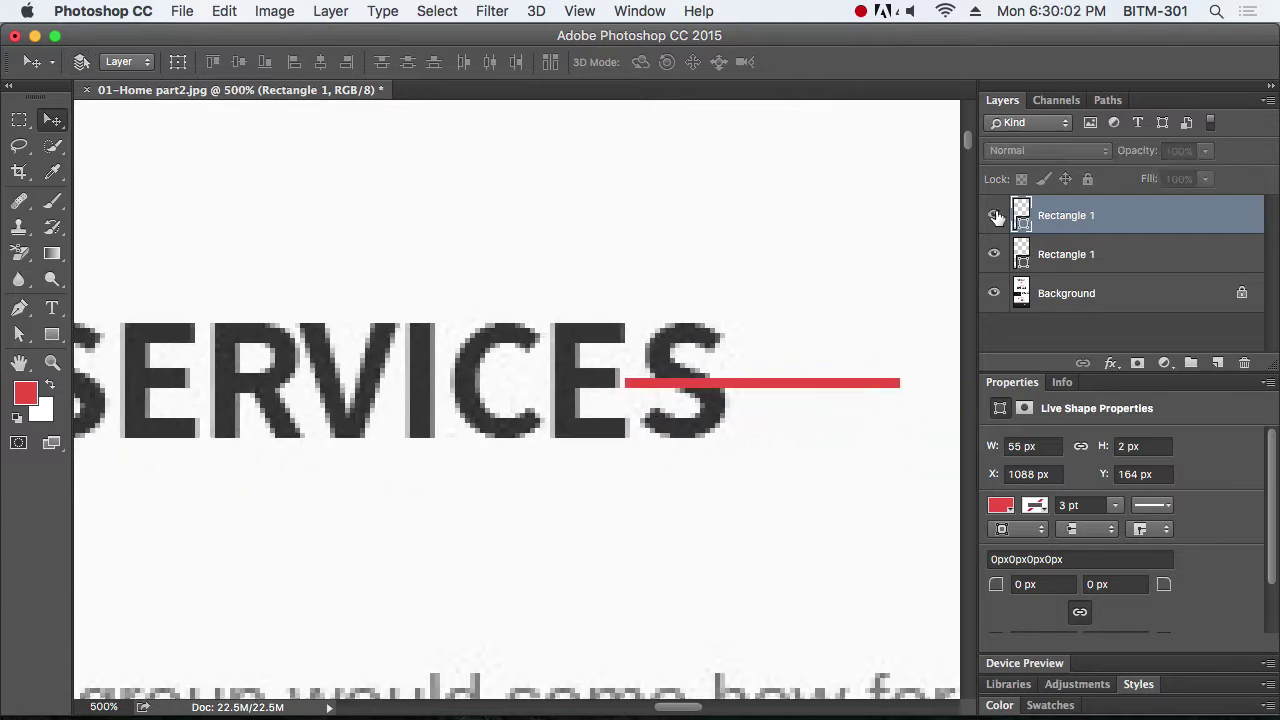
left_click(994, 215)
left_click(994, 215)
left_click(994, 215)
scroll(614, 381, "down", 5)
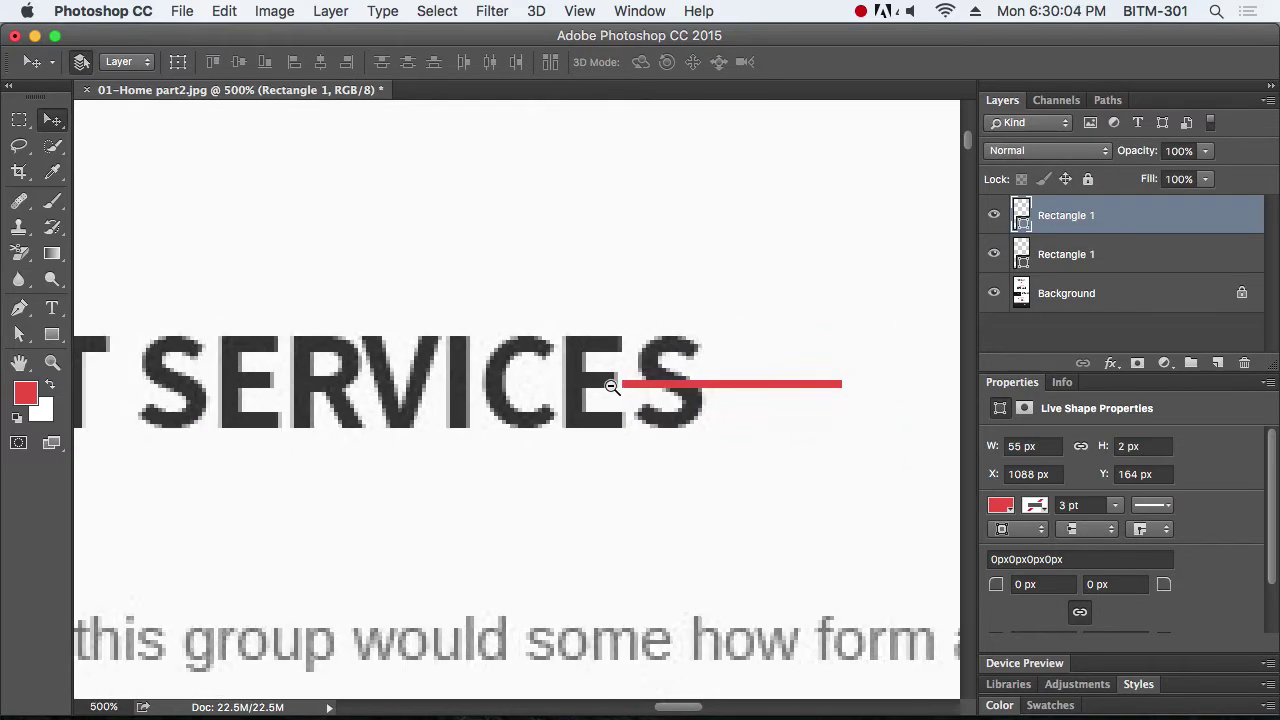
Group the two rectangle layers and name the group Decoration
scroll(610, 383, "left", 5)
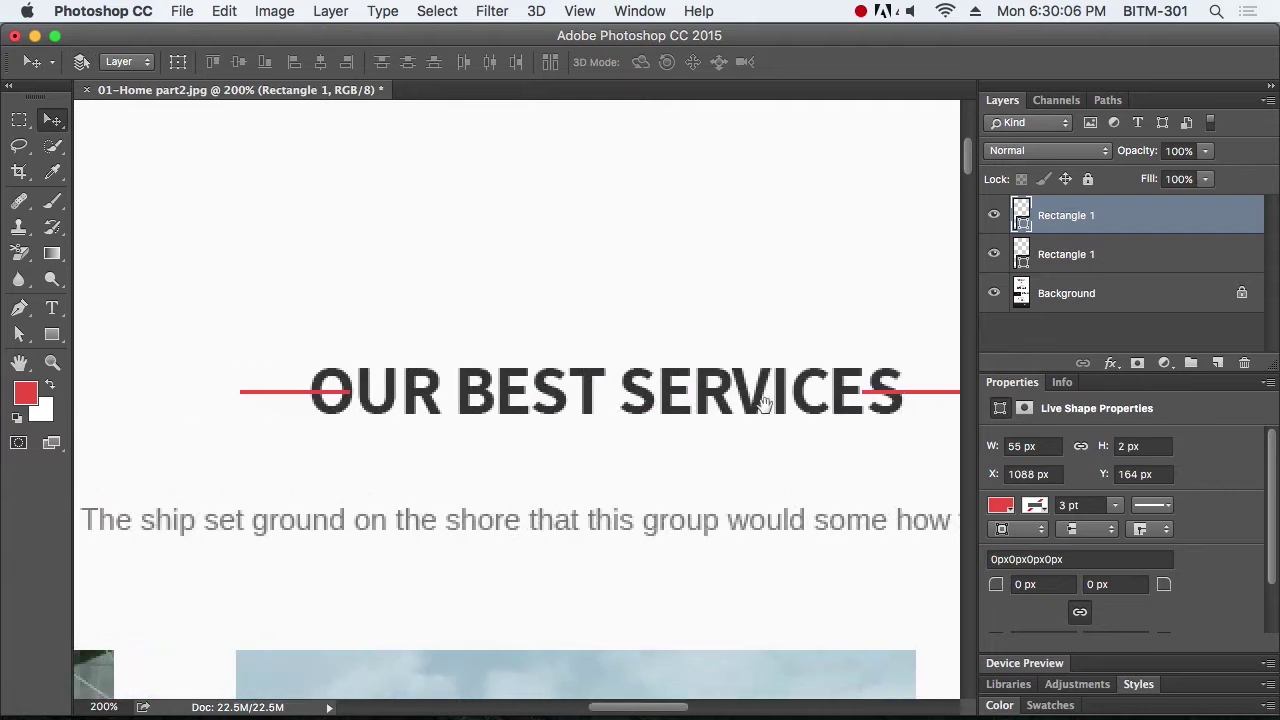
scroll(763, 400, "right", 2)
left_click(1090, 258, "shift")
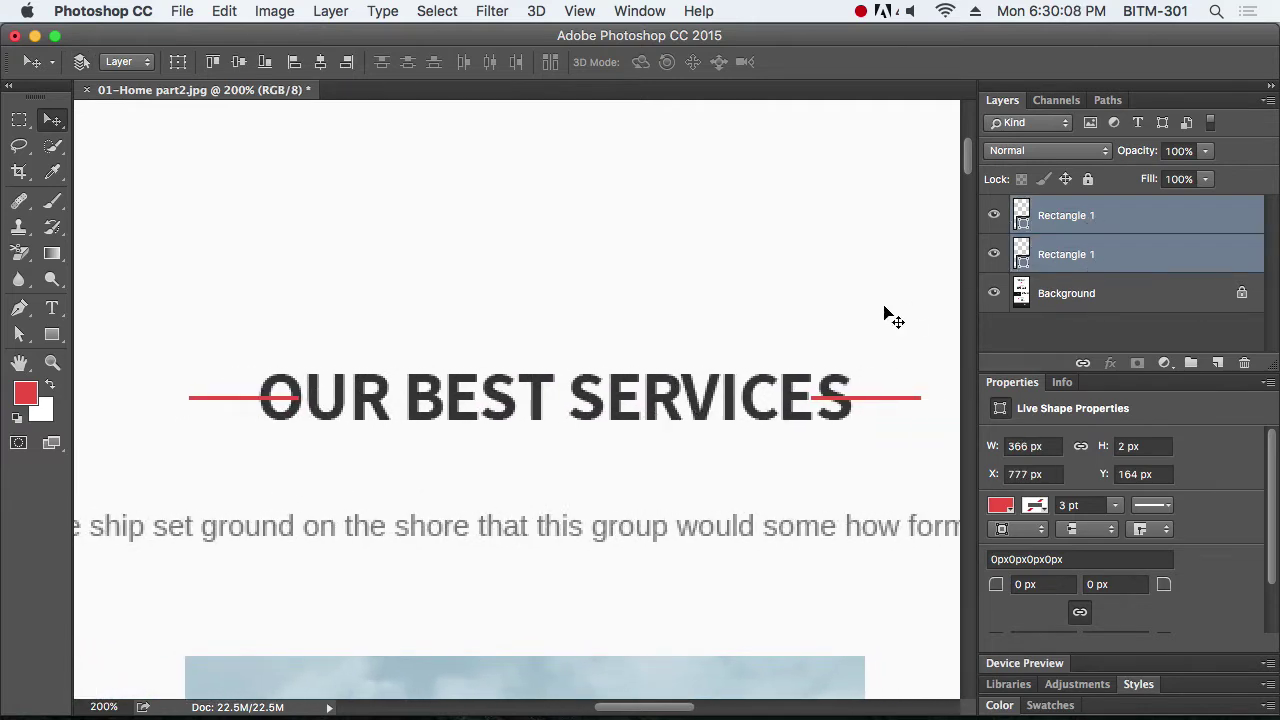
key("super+g")
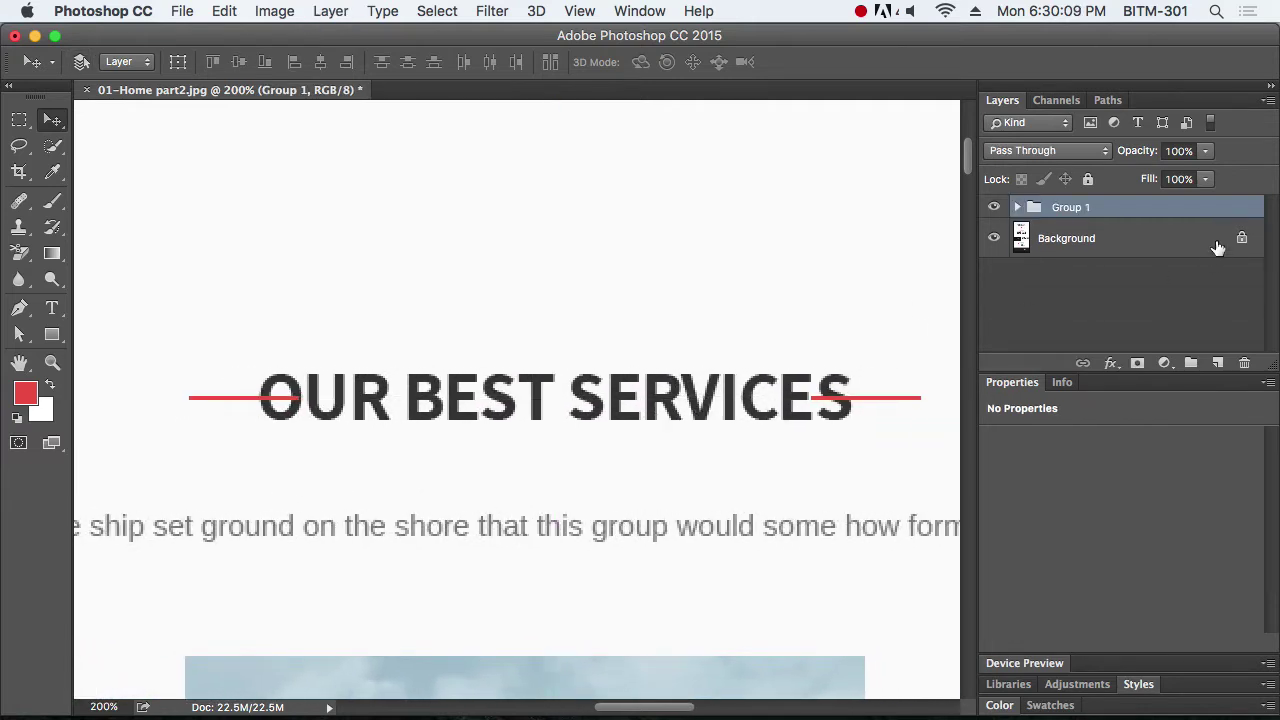
double_click(1073, 207)
type("Decoration")
key("Return")
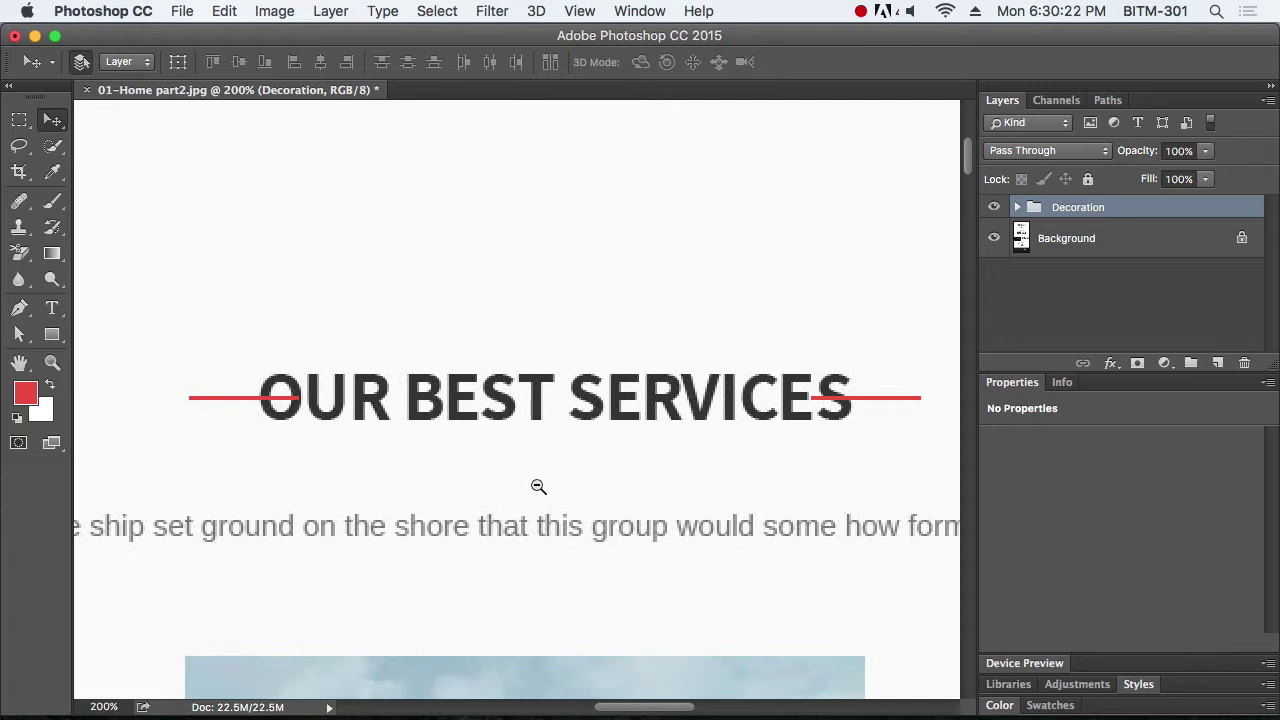
Add a text layer reading "OUR BEST SERVICES" directly above the Background layer, in the blank area over the heading
left_click(551, 437, "alt+super")
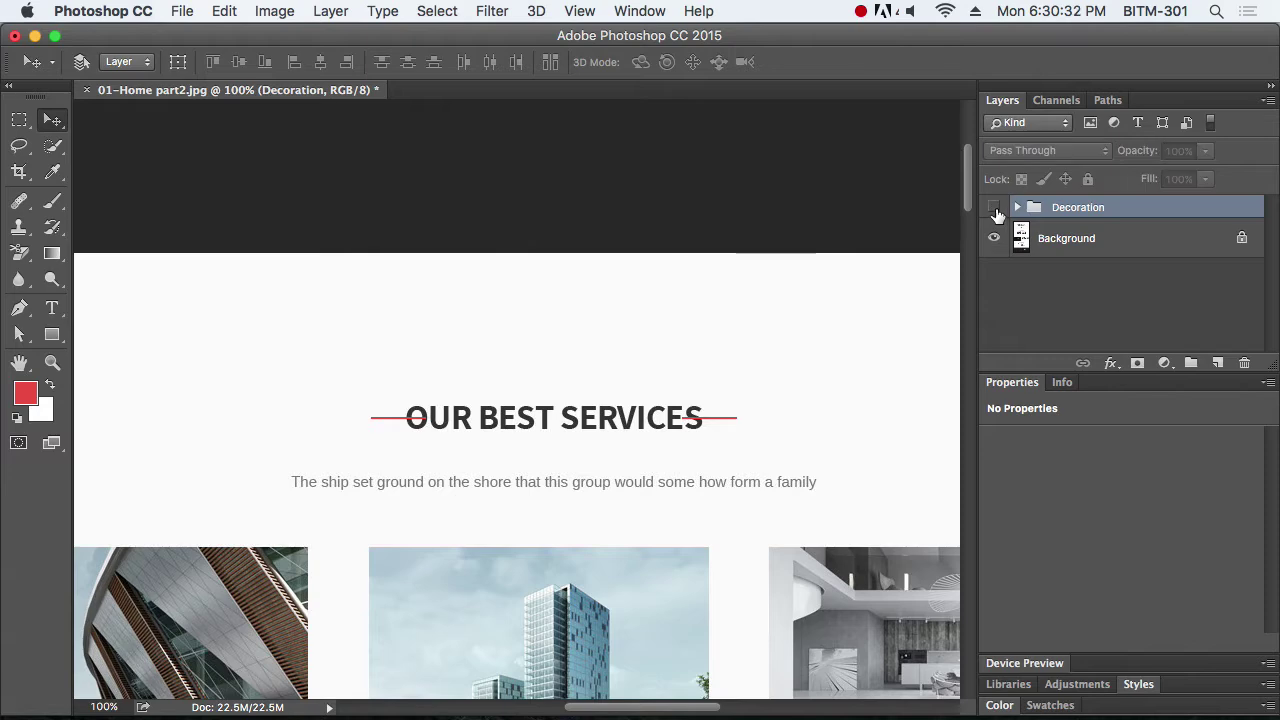
left_click(1050, 245)
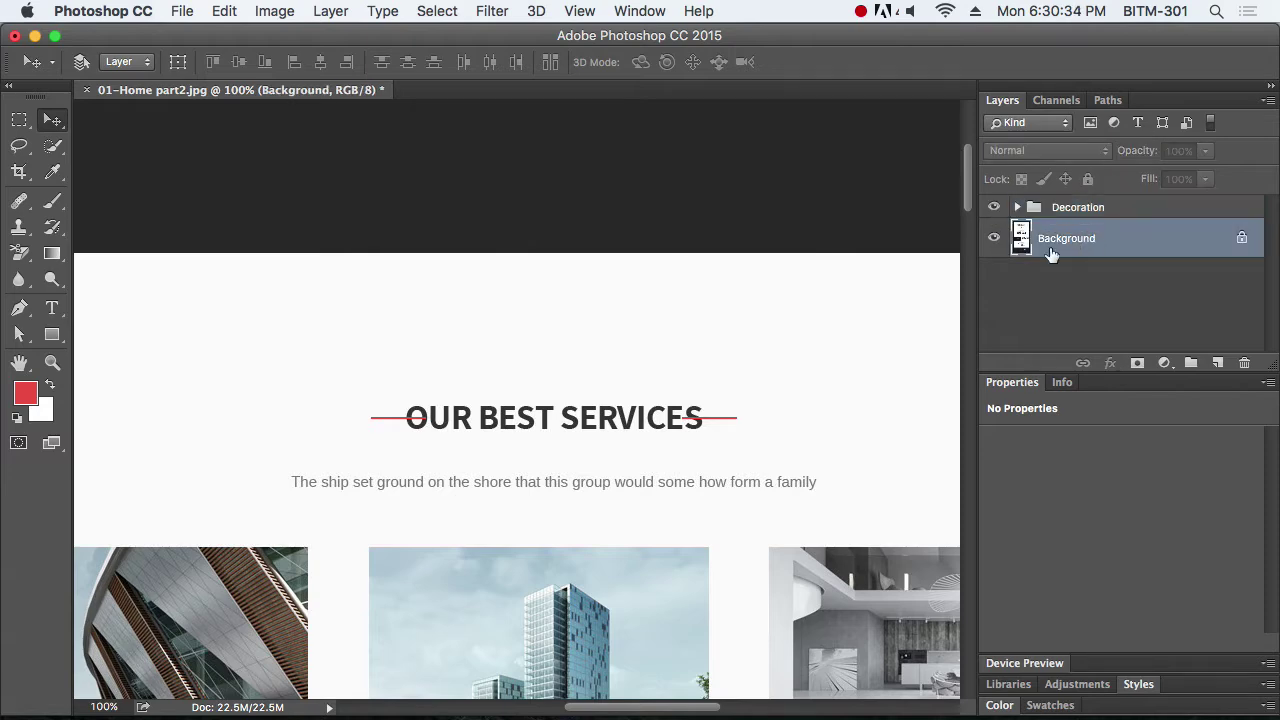
left_click_drag(433, 421, 486, 449)
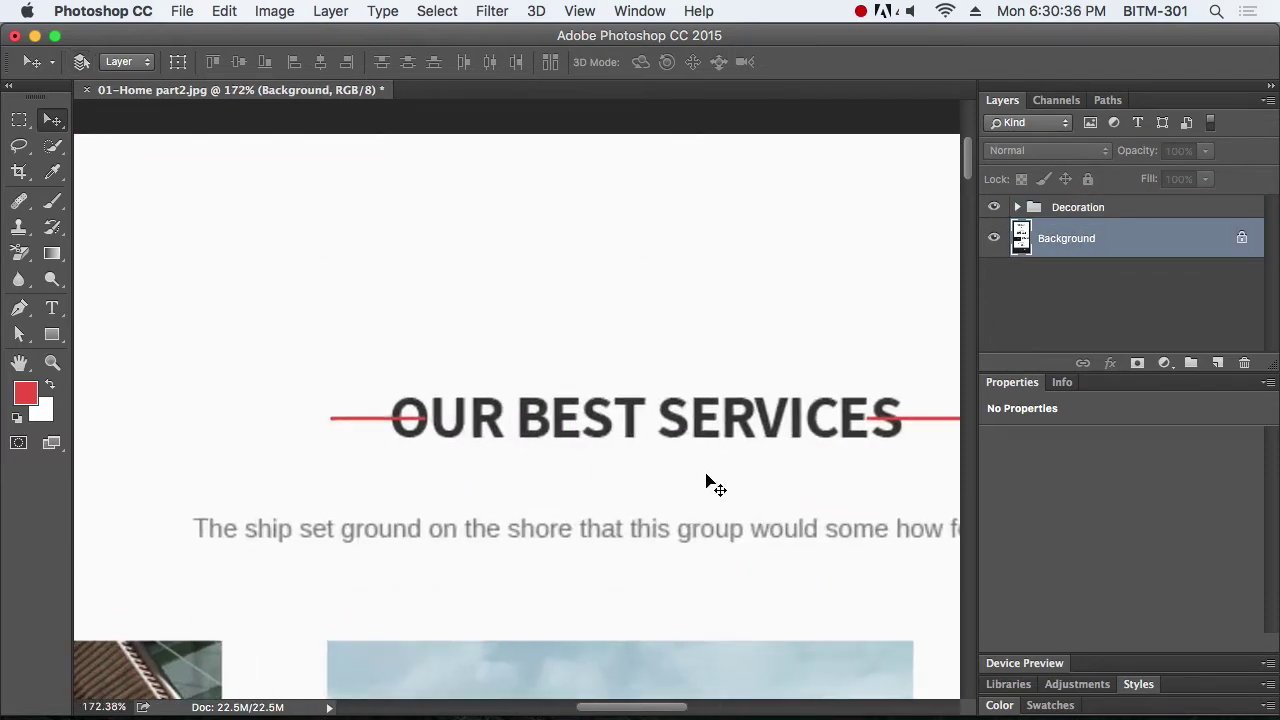
key("t")
scroll(700, 440, "right", 4)
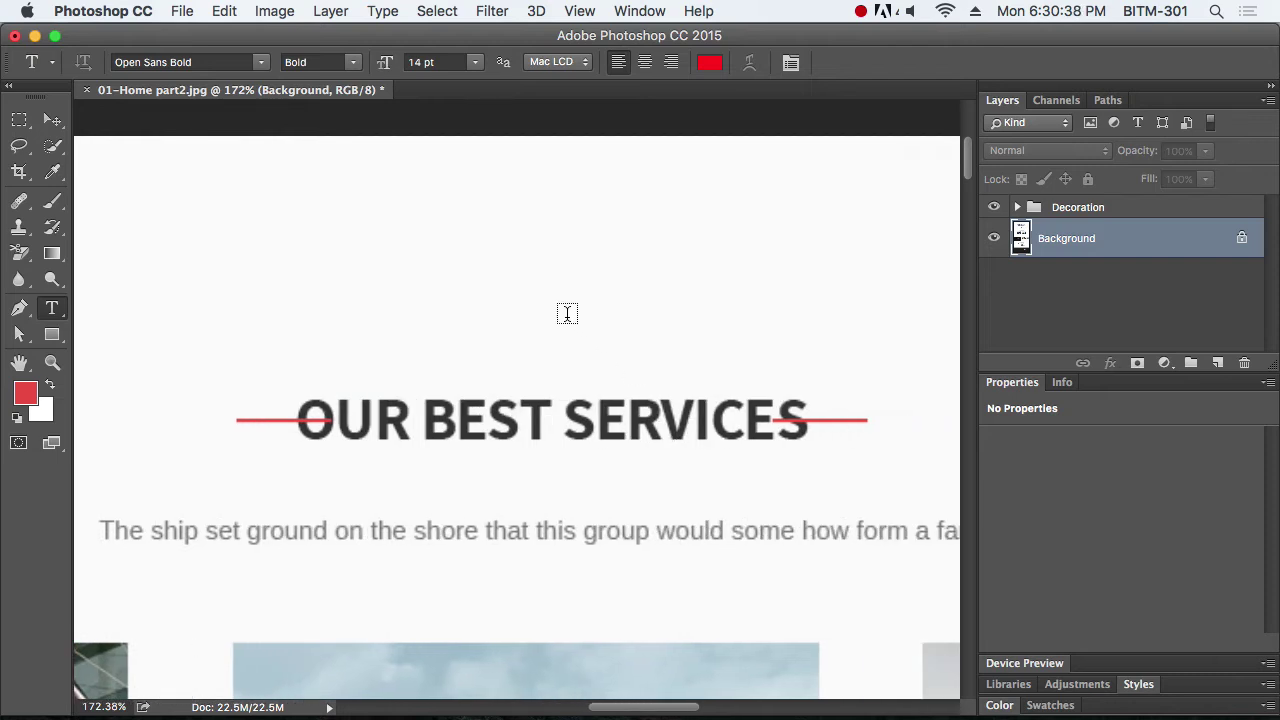
left_click(567, 316)
type("OUR")
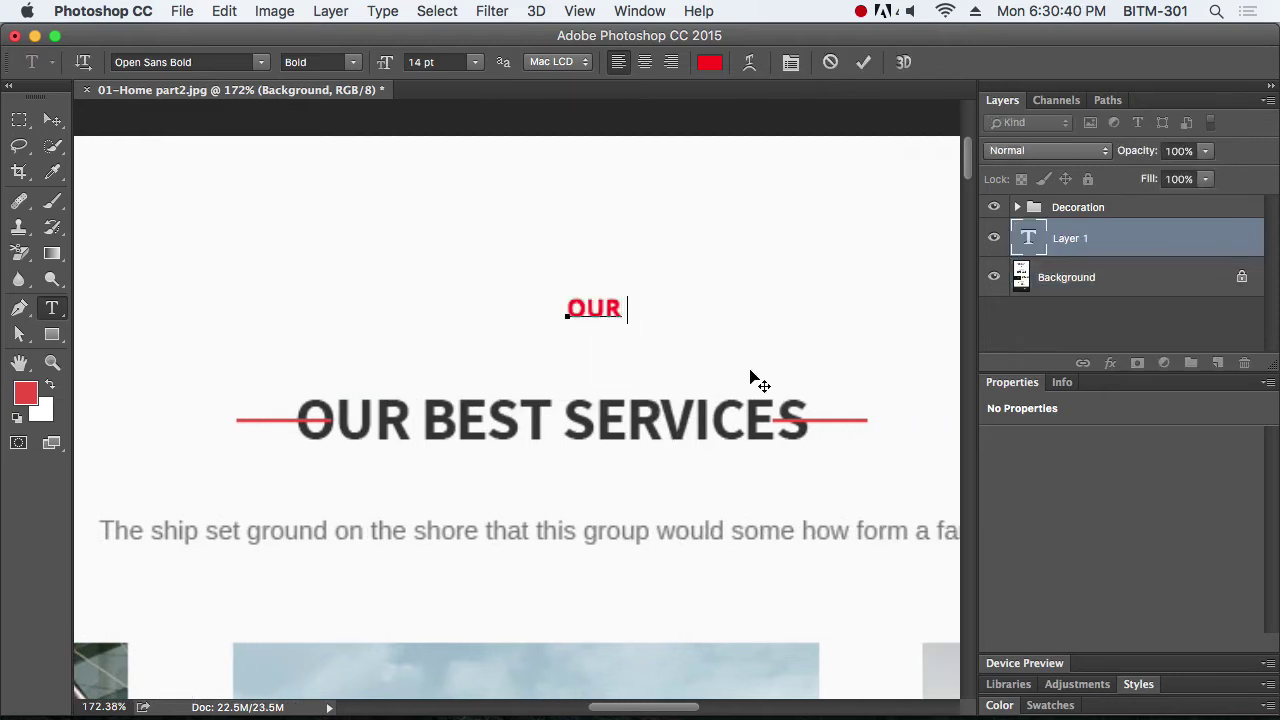
type(" BEST")
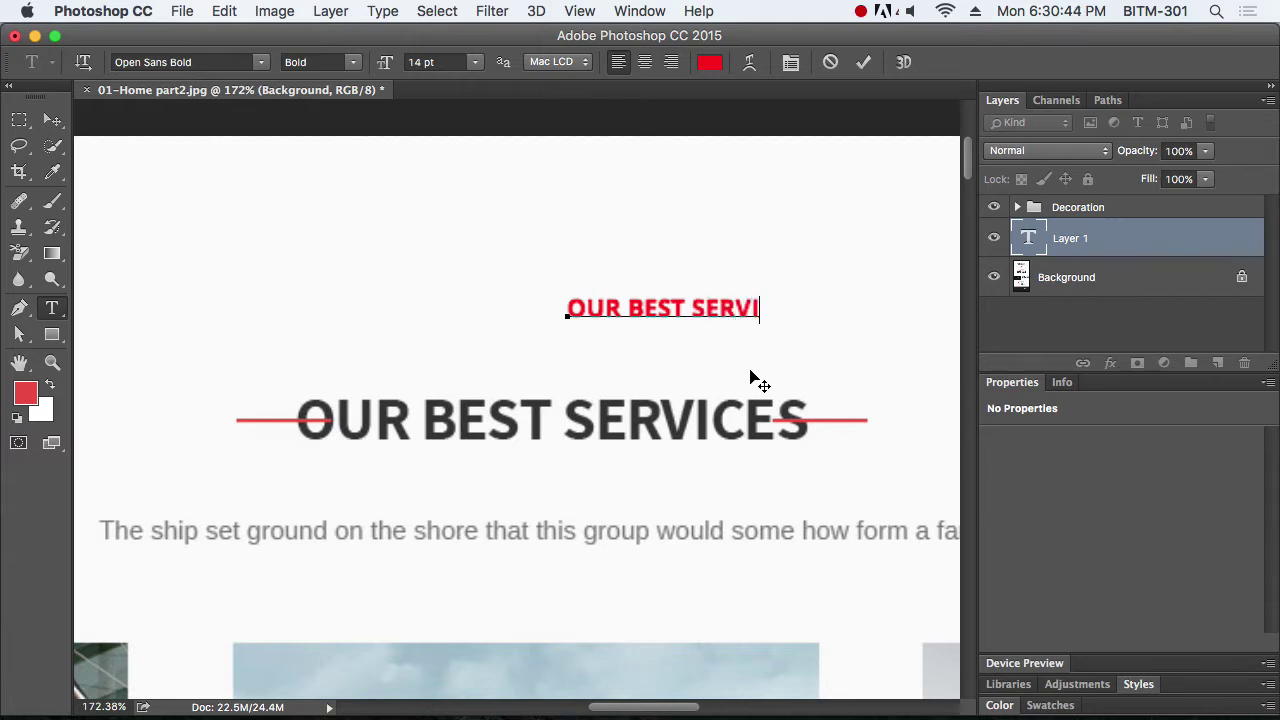
type(" SERVICES")
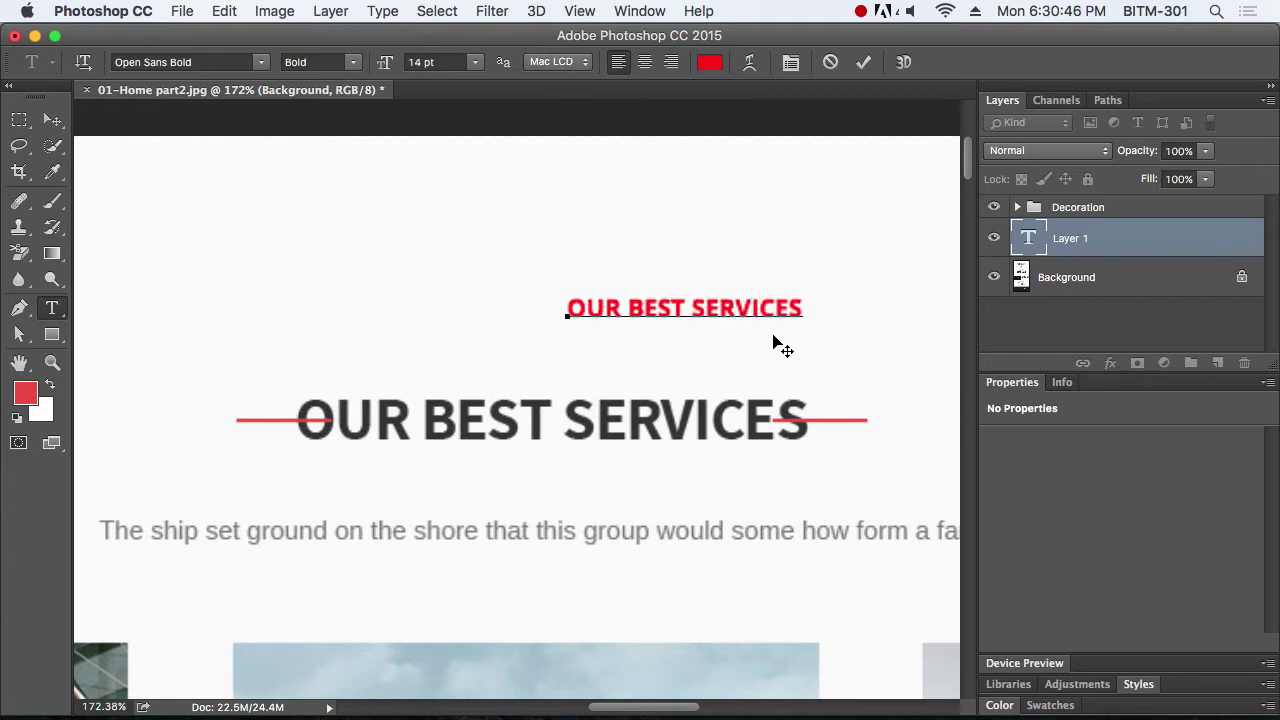
Move the new text onto the original heading so that their first letters and baselines line up
key("super")
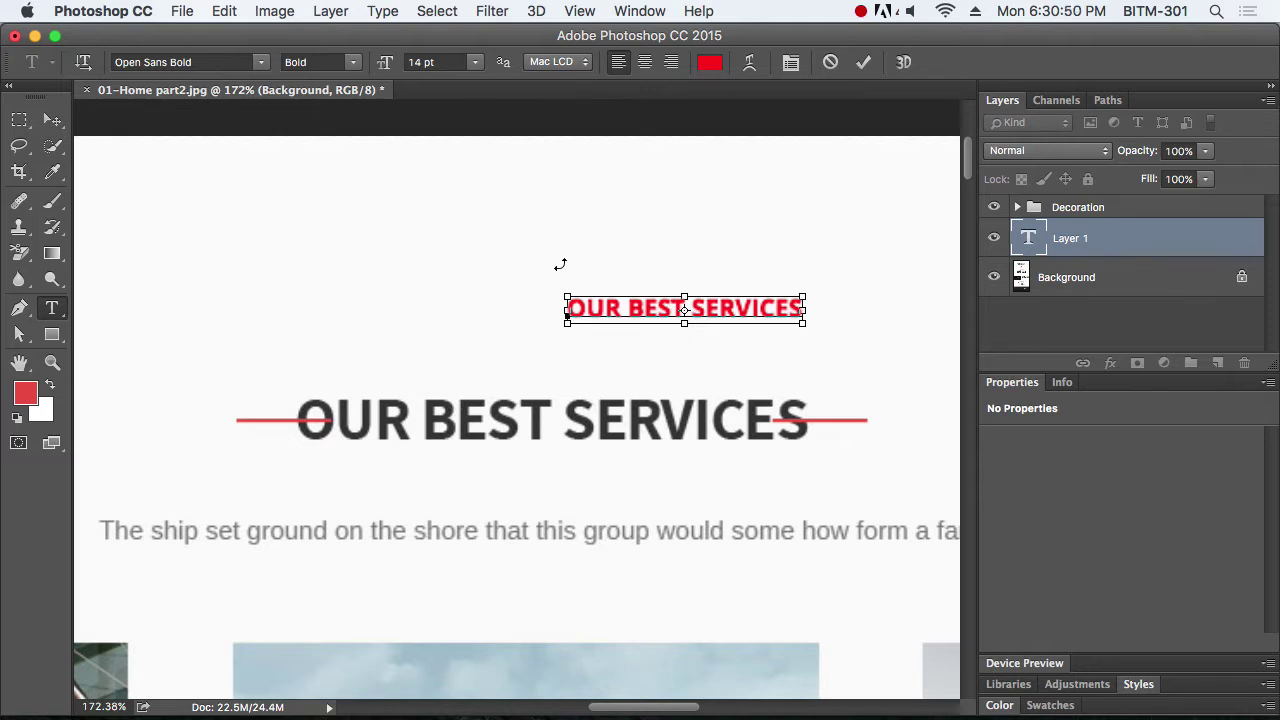
key("super+a")
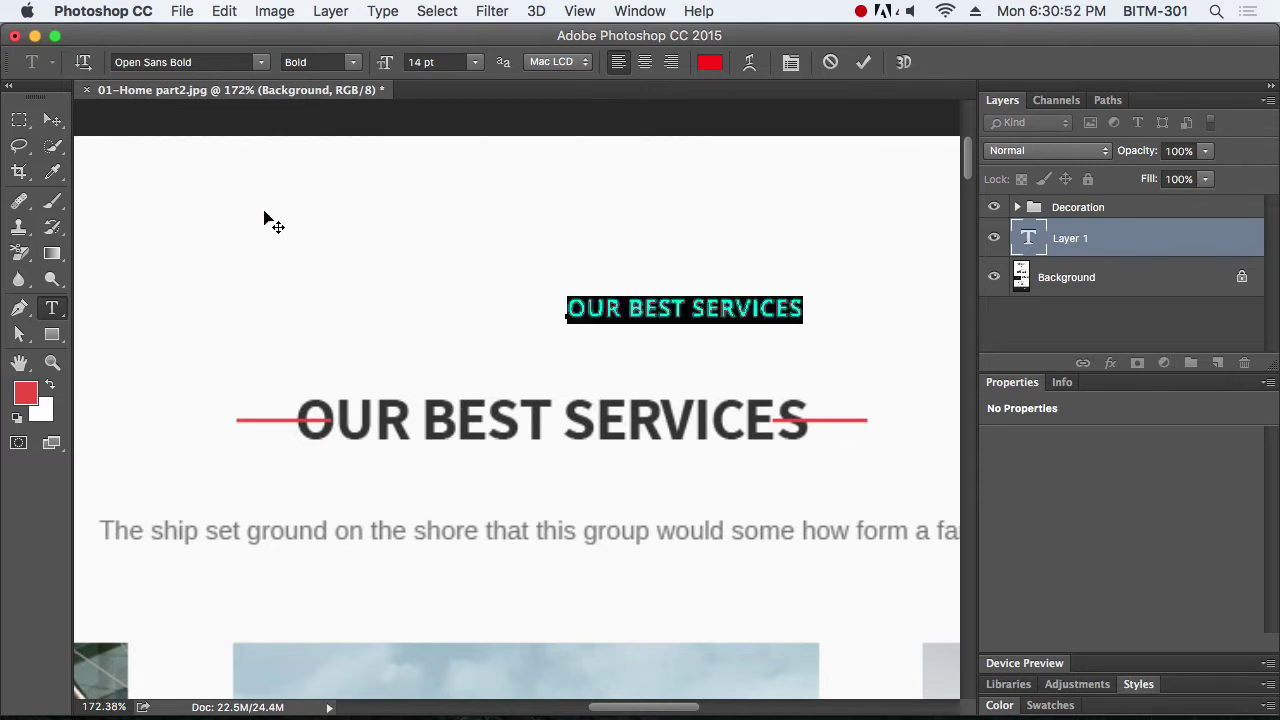
left_click(52, 119)
left_click_drag(660, 323, 398, 433)
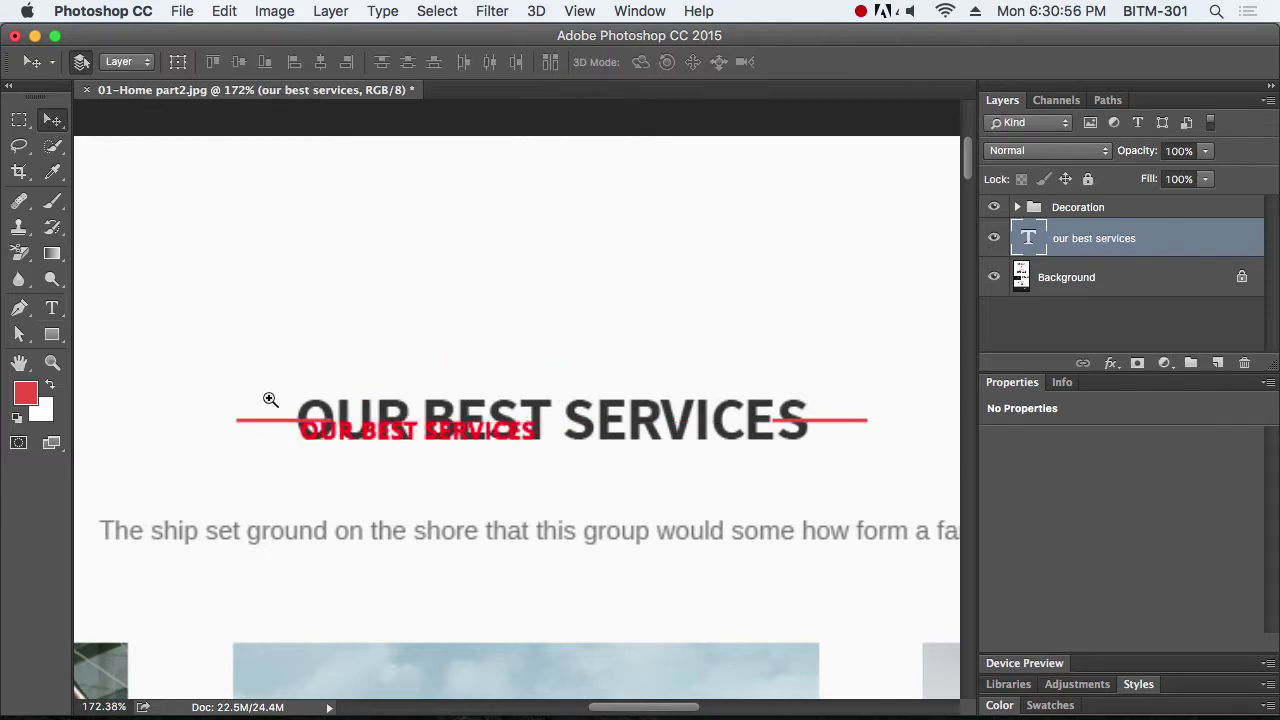
left_click_drag(267, 397, 420, 443)
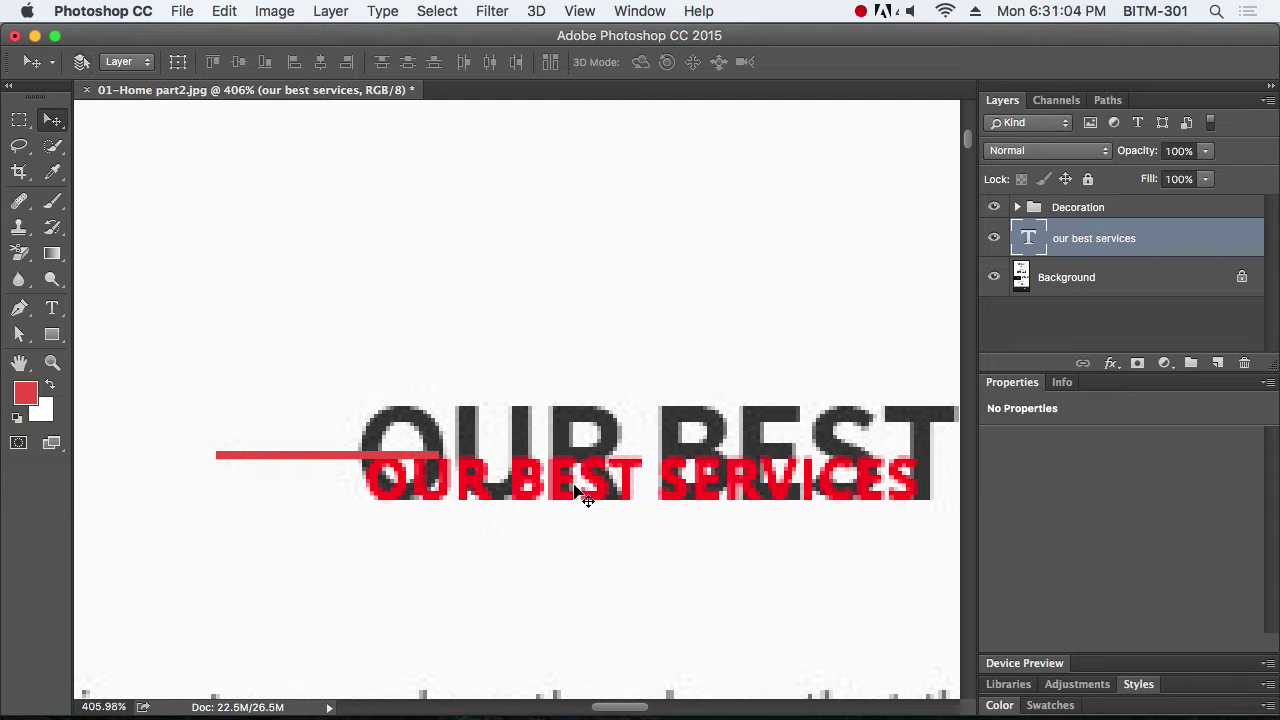
Search the font list for "arti" and "arim" for the heading text, then leave the font as it is
key("t")
left_click(220, 62)
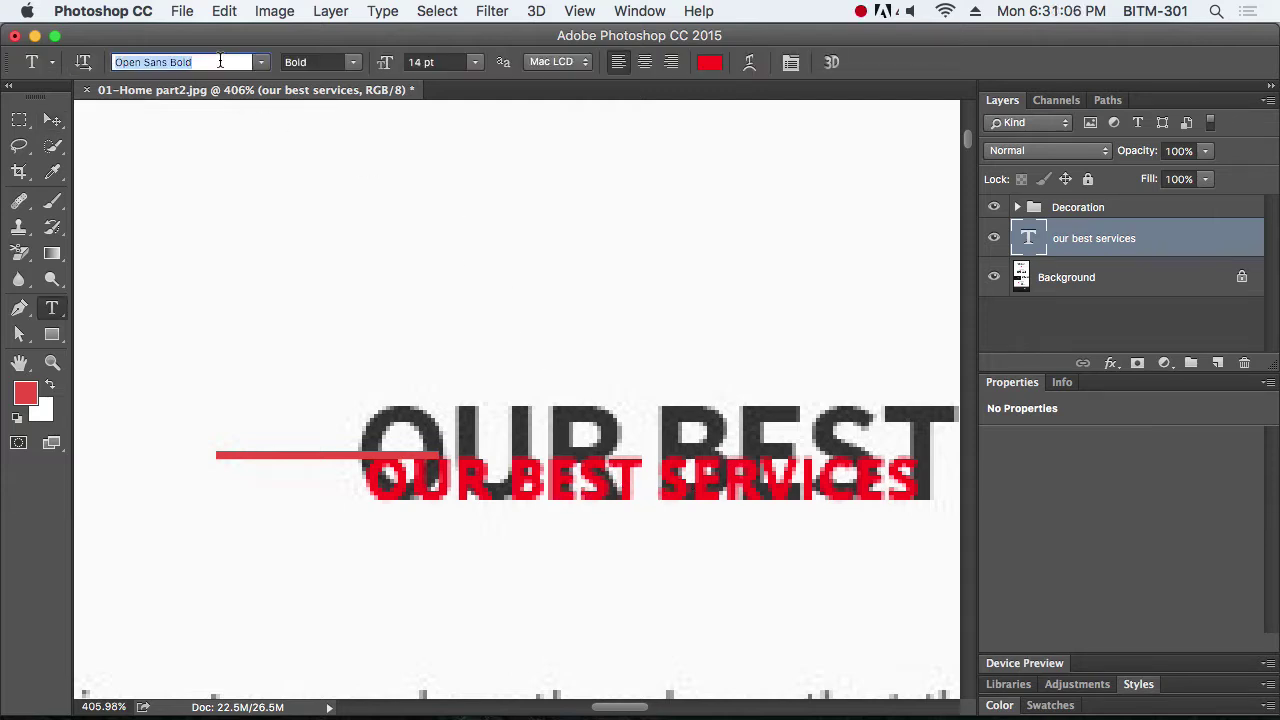
type("a")
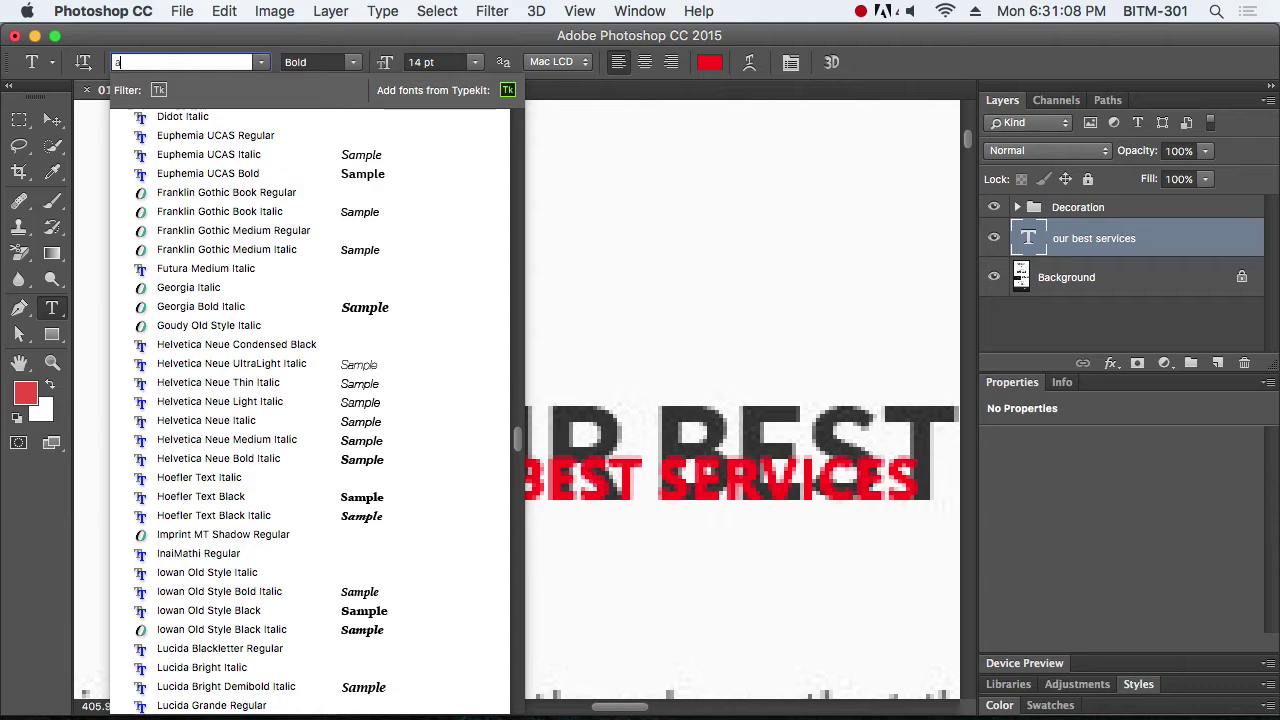
type("rt")
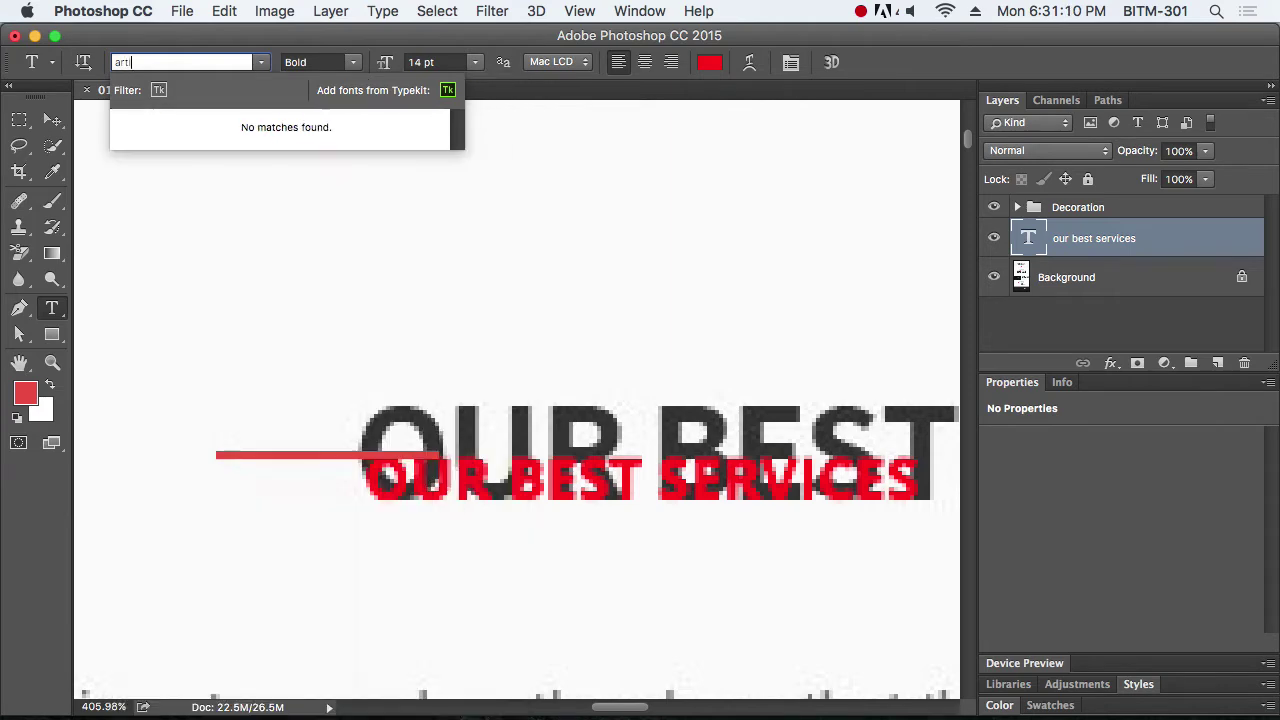
key("BackSpace")
key("BackSpace")
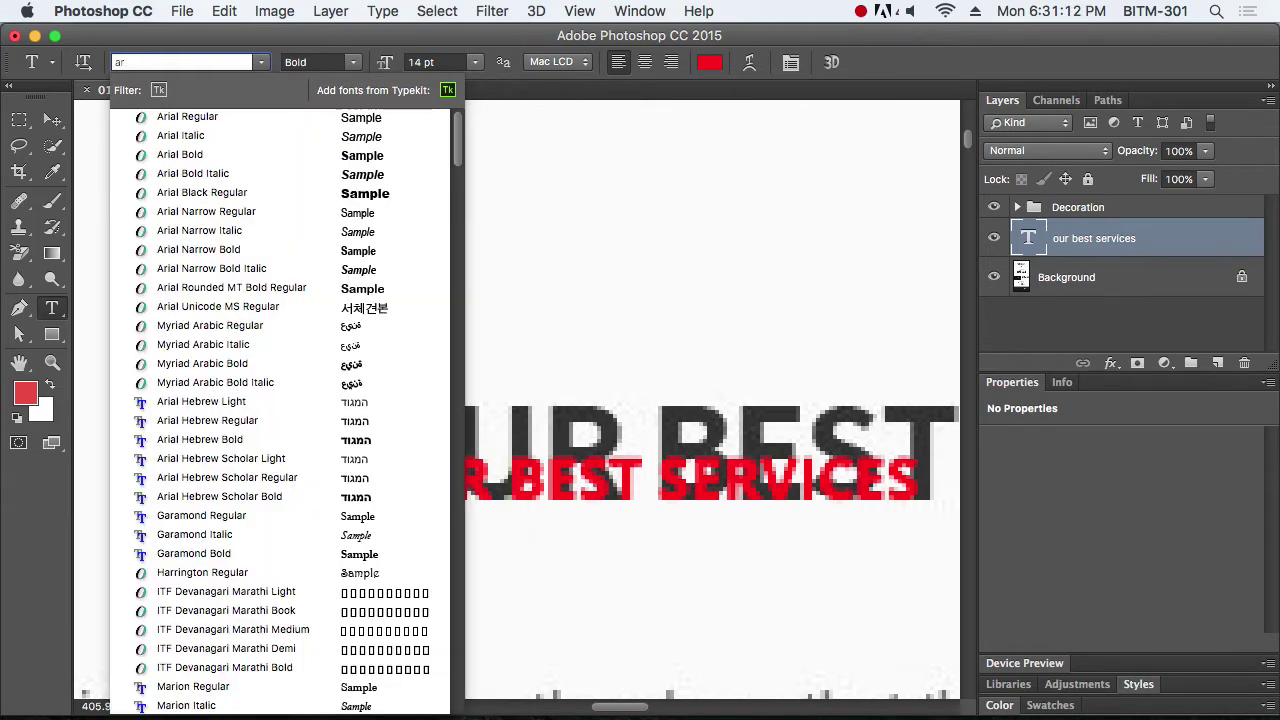
type("i")
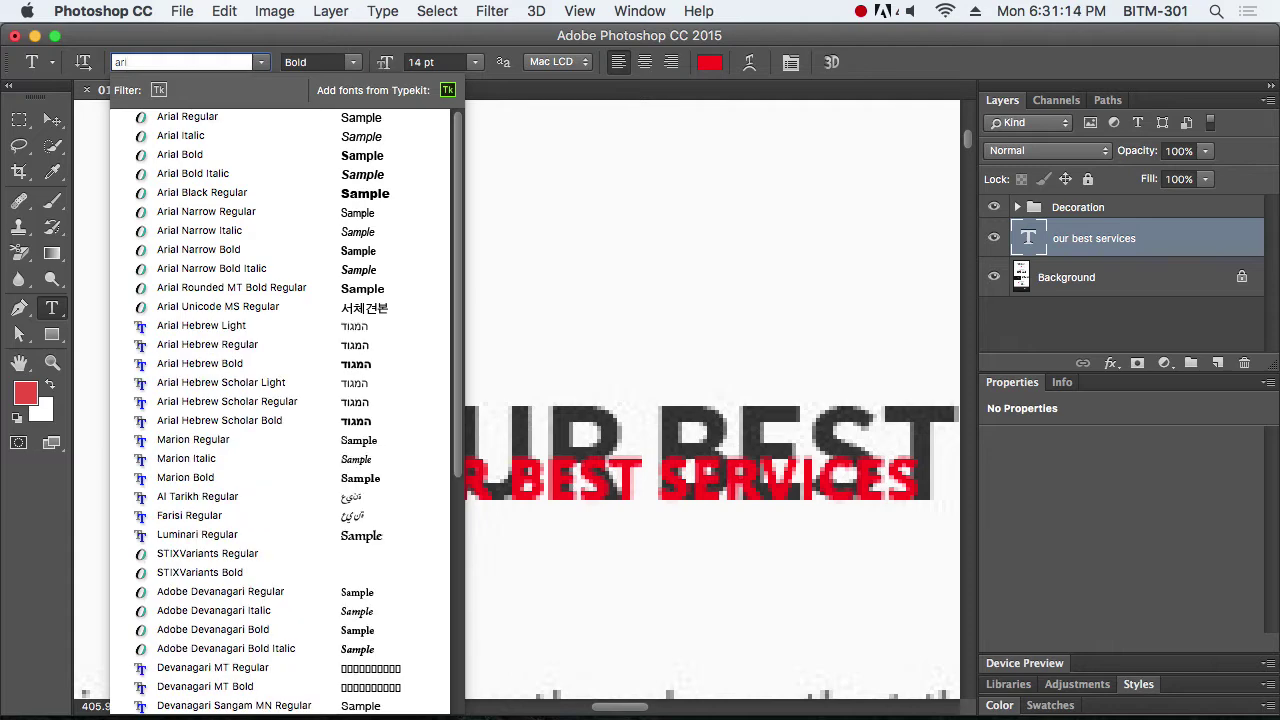
type("m")
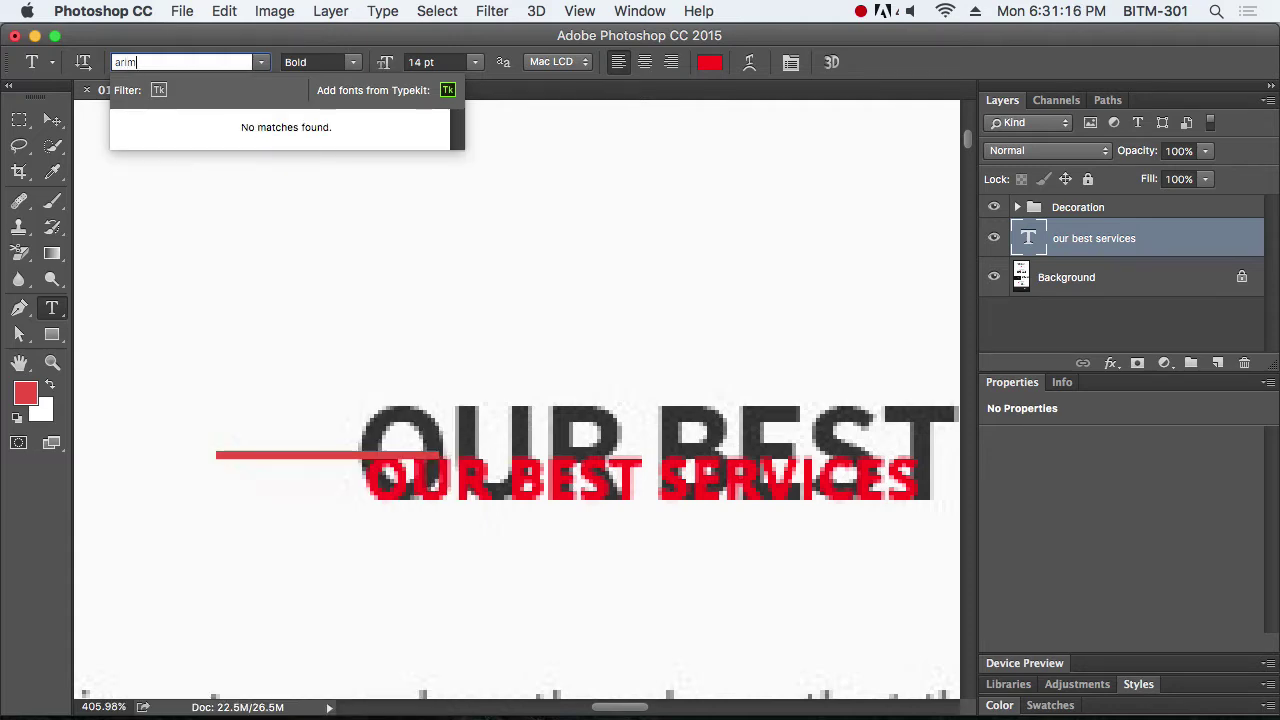
key("BackSpace")
key("BackSpace")
key("BackSpace")
key("BackSpace")
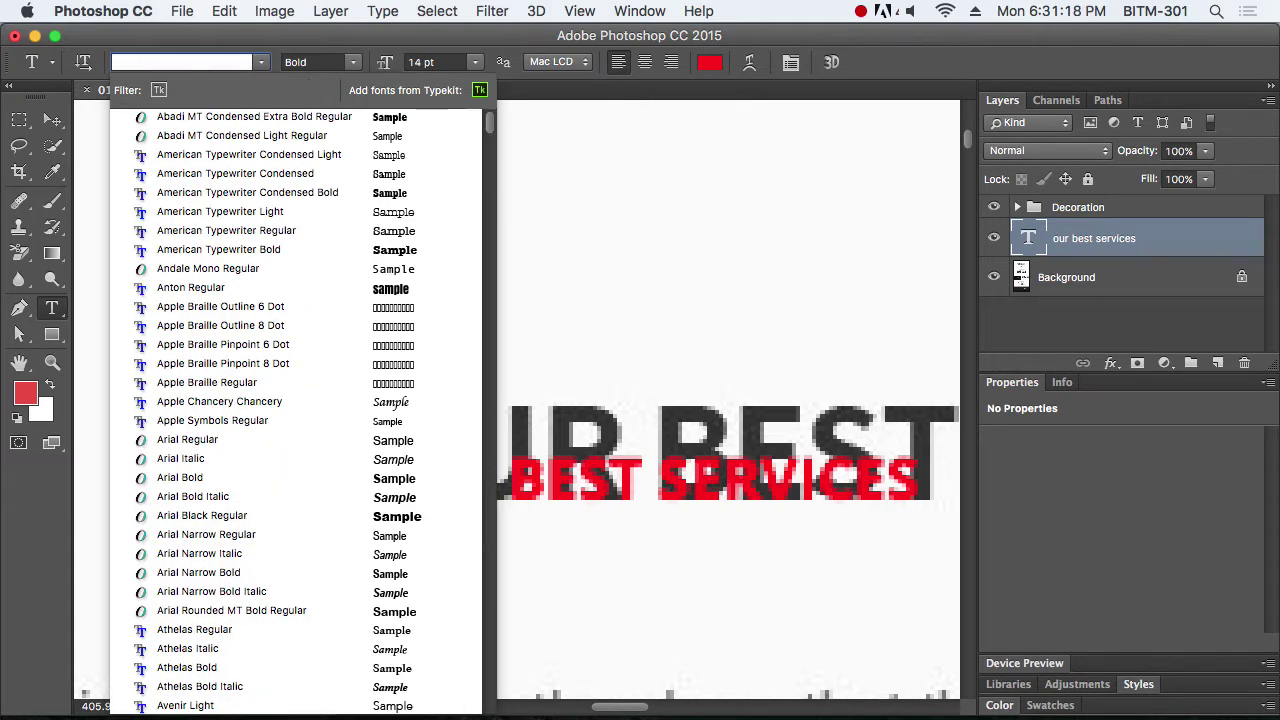
key("Escape")
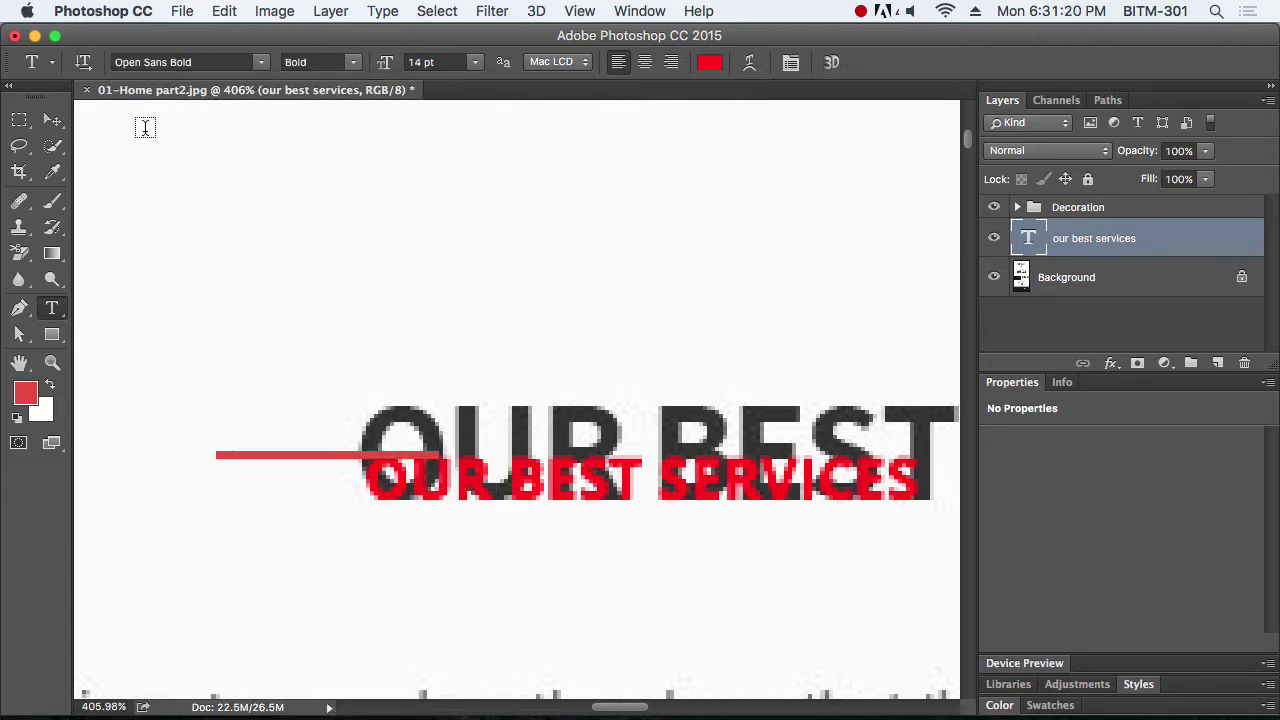
left_click(52, 120)
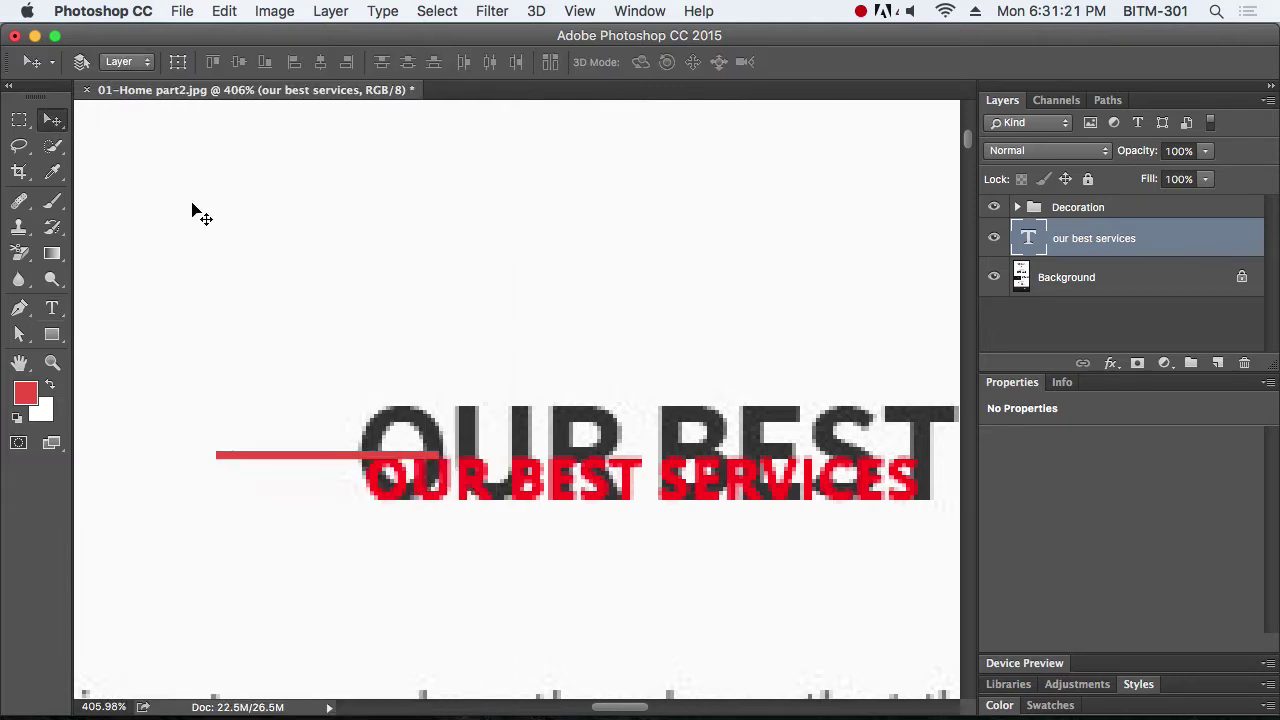
Enlarge the red "OUR BEST SERVICES" text to 30 pt to approximate the original heading's width
left_click(716, 476, "alt+super")
left_click_drag(797, 468, 505, 456)
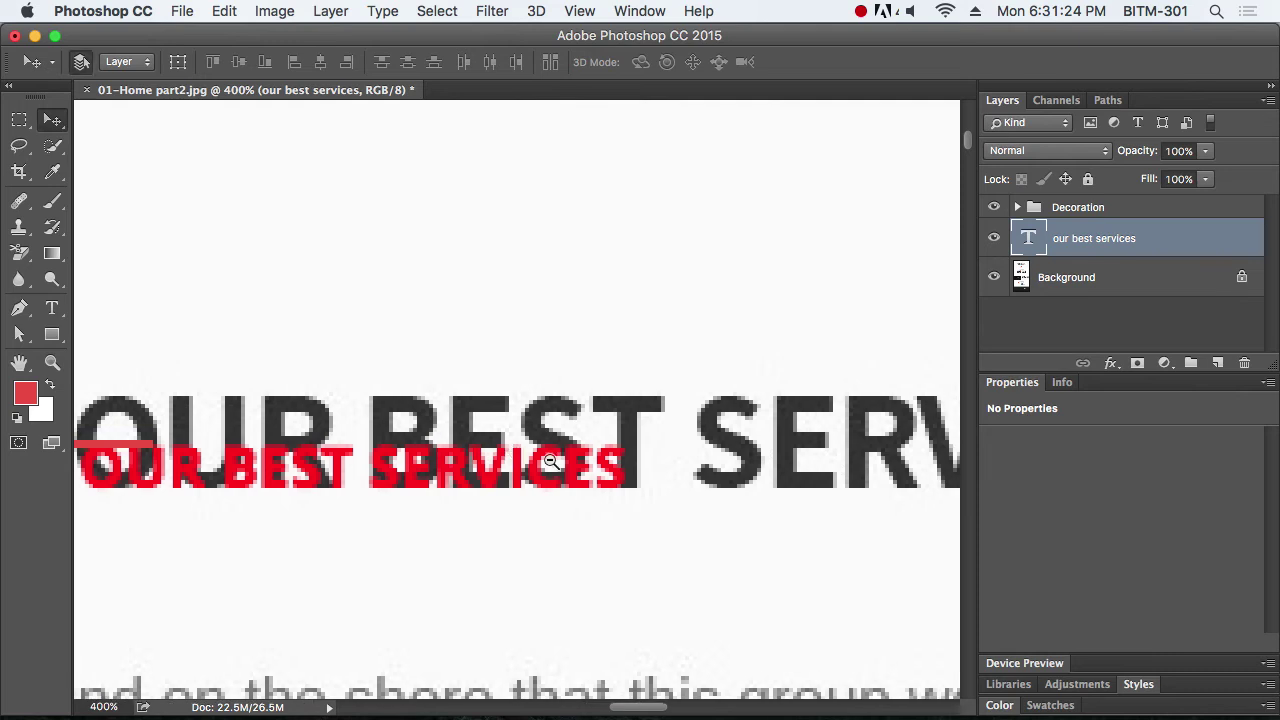
left_click(550, 461, "alt+super")
left_click(550, 461, "alt+super")
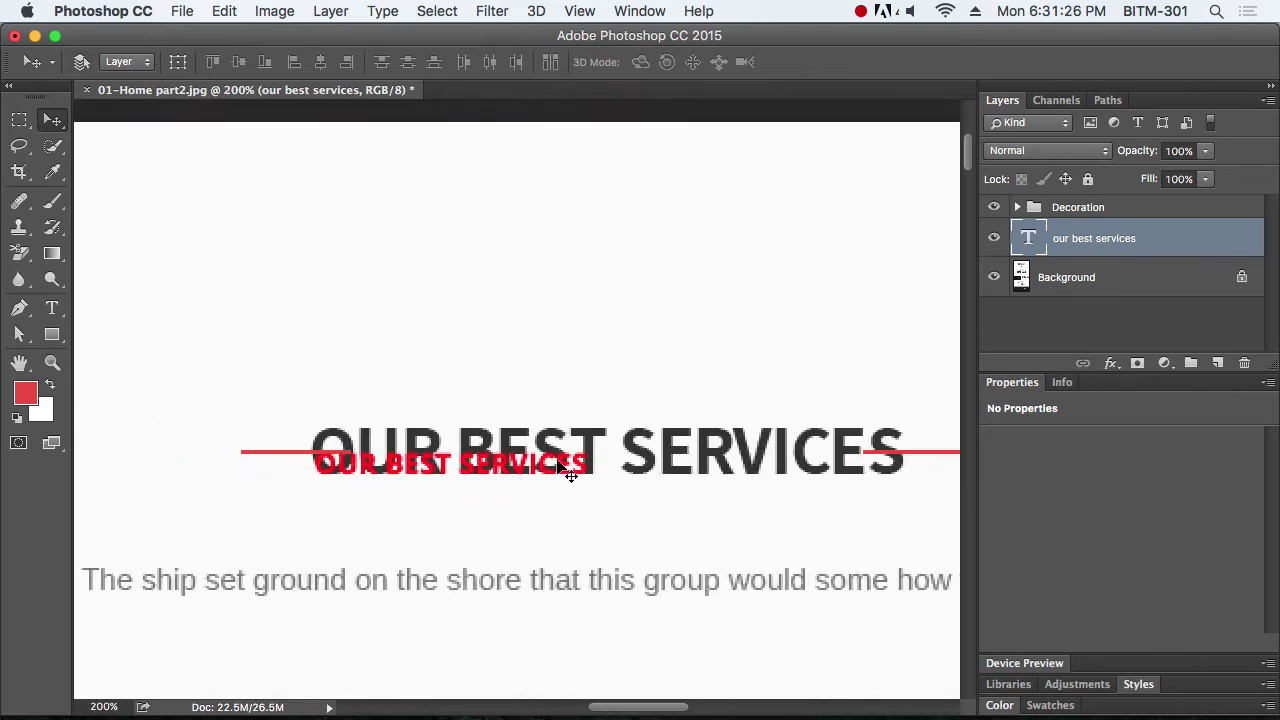
key("t")
left_click(546, 466)
key("super+a")
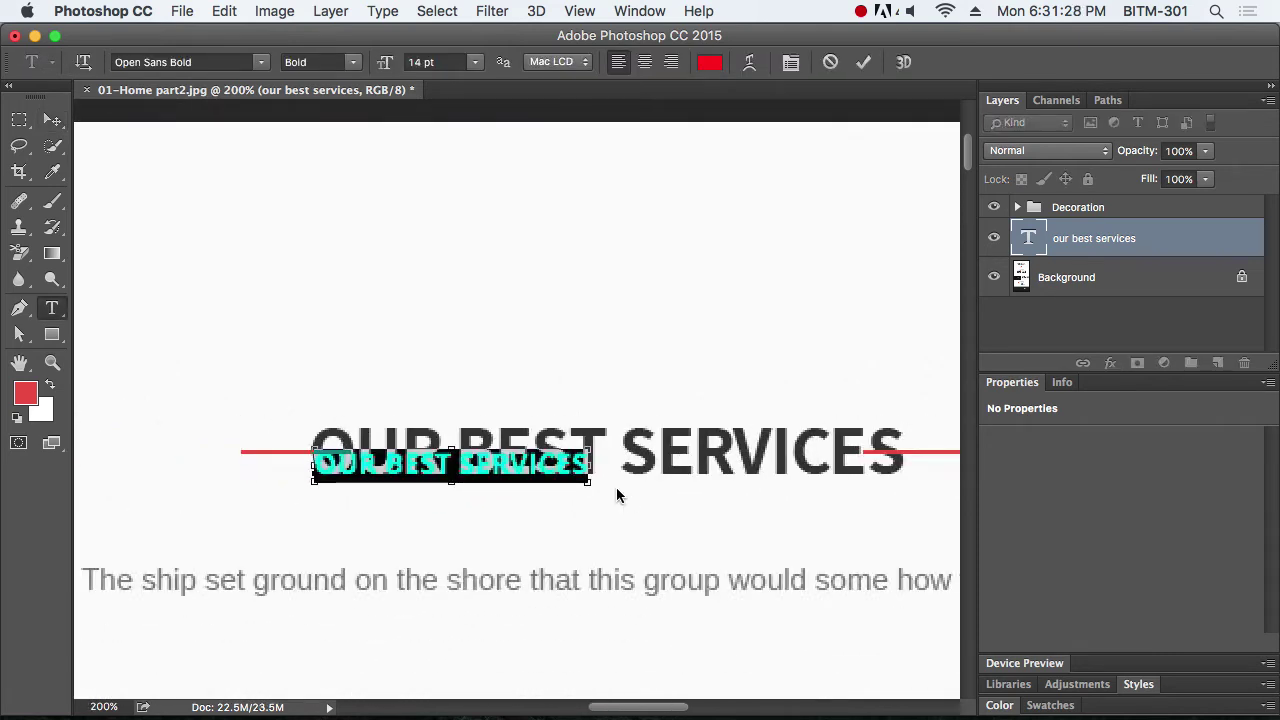
key("super+shift+period")
key("super+shift+period")
key("super+shift+period")
key("super+shift+period")
key("super+shift+period")
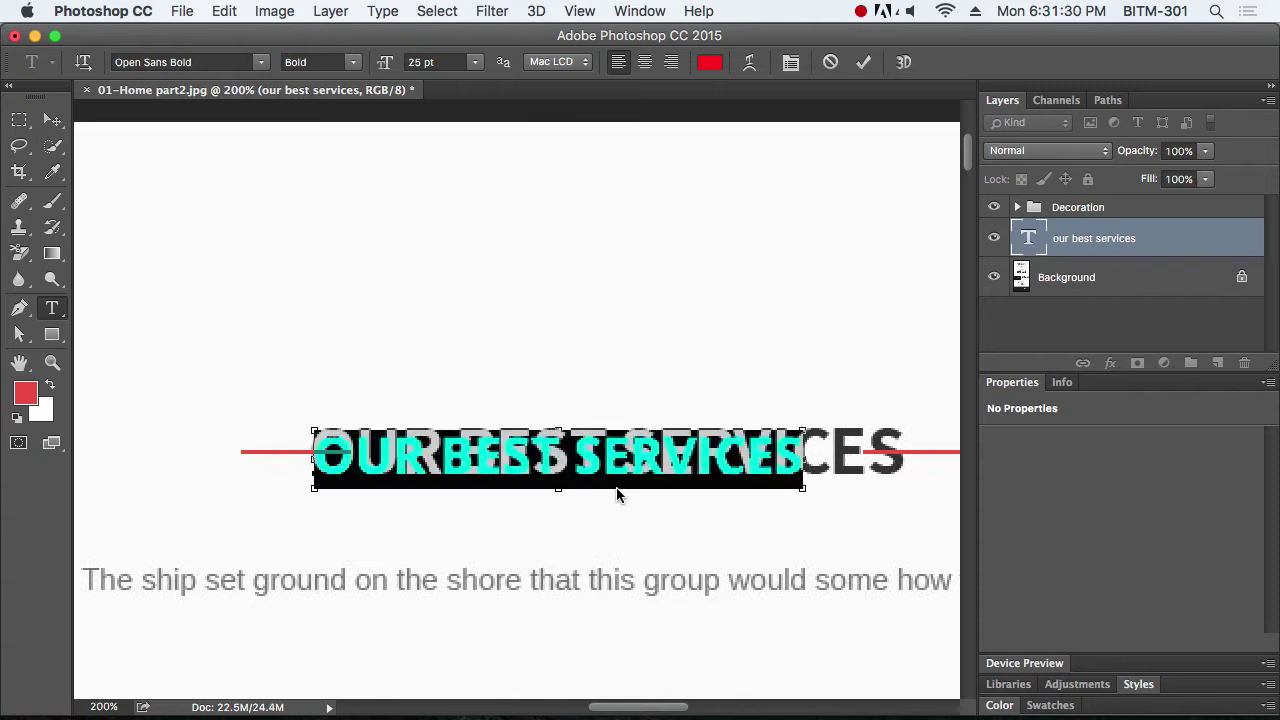
key("super+shift+period")
key("super+shift+period")
key("super+shift+period")
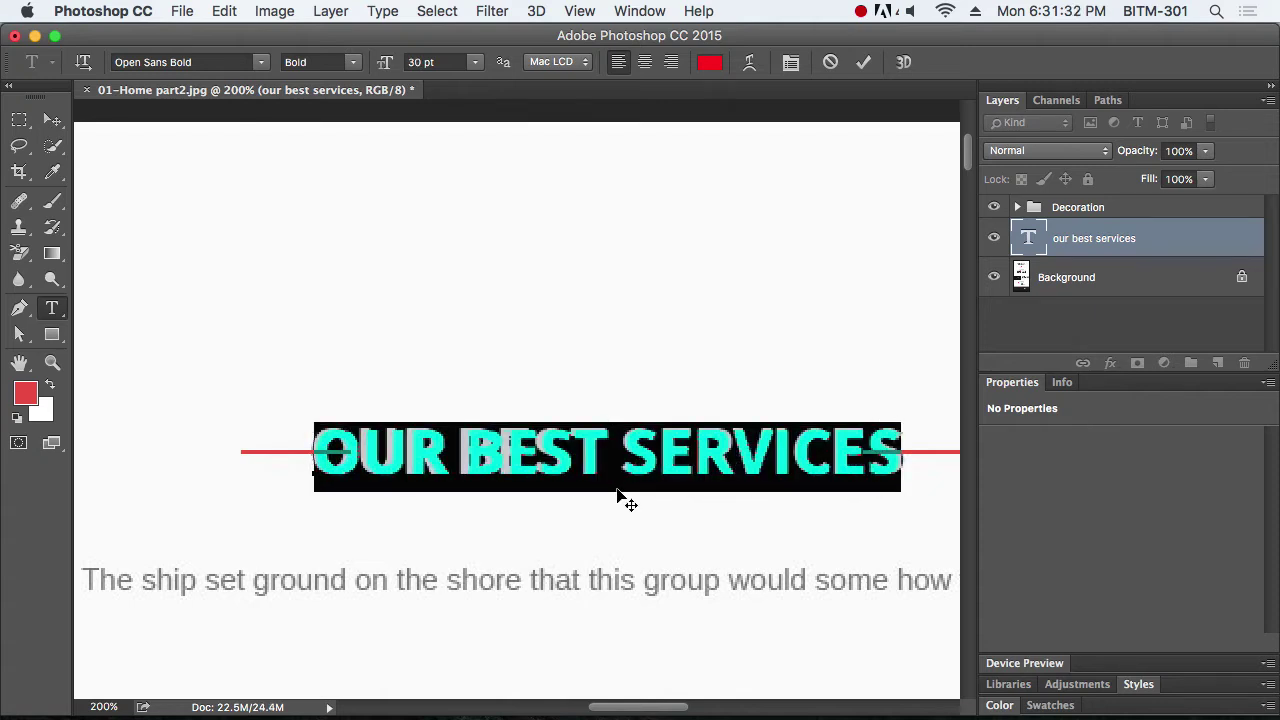
left_click(53, 120)
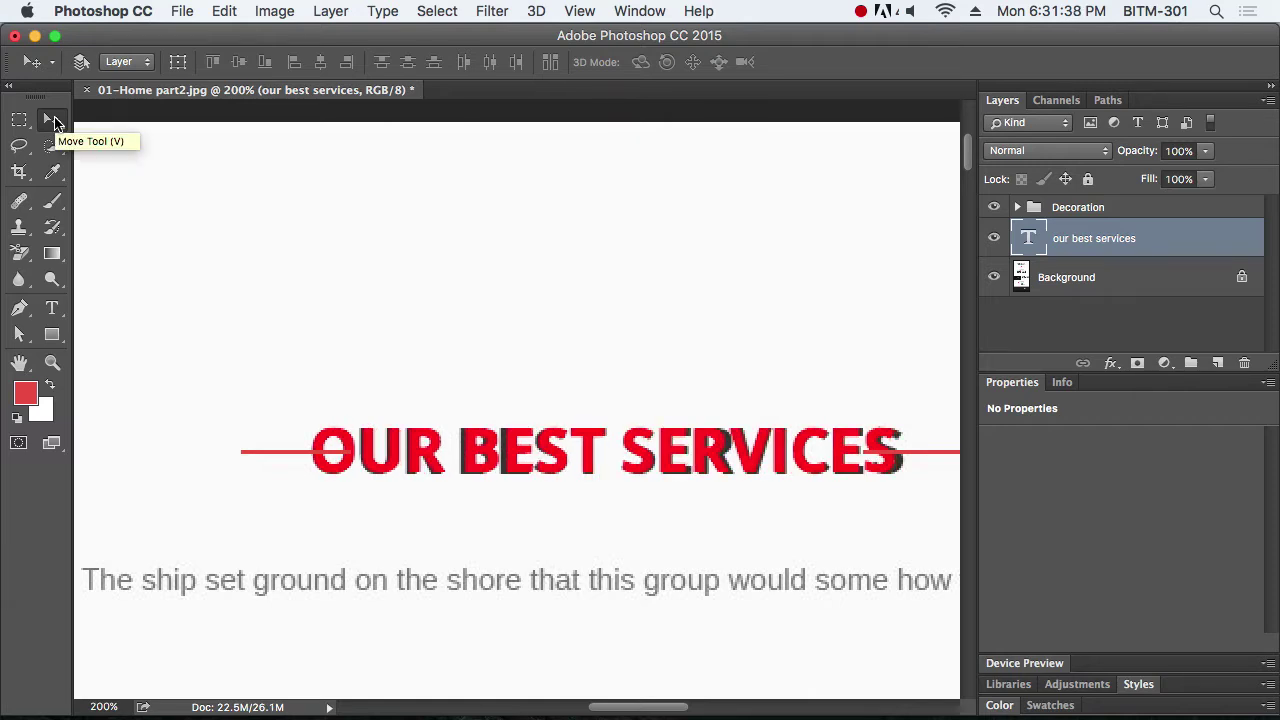
Try the red heading text at 31 pt, and settle on a font size of 32 pt
key("super+space")
left_click_drag(406, 452, 606, 503)
key("t")
left_click(585, 440)
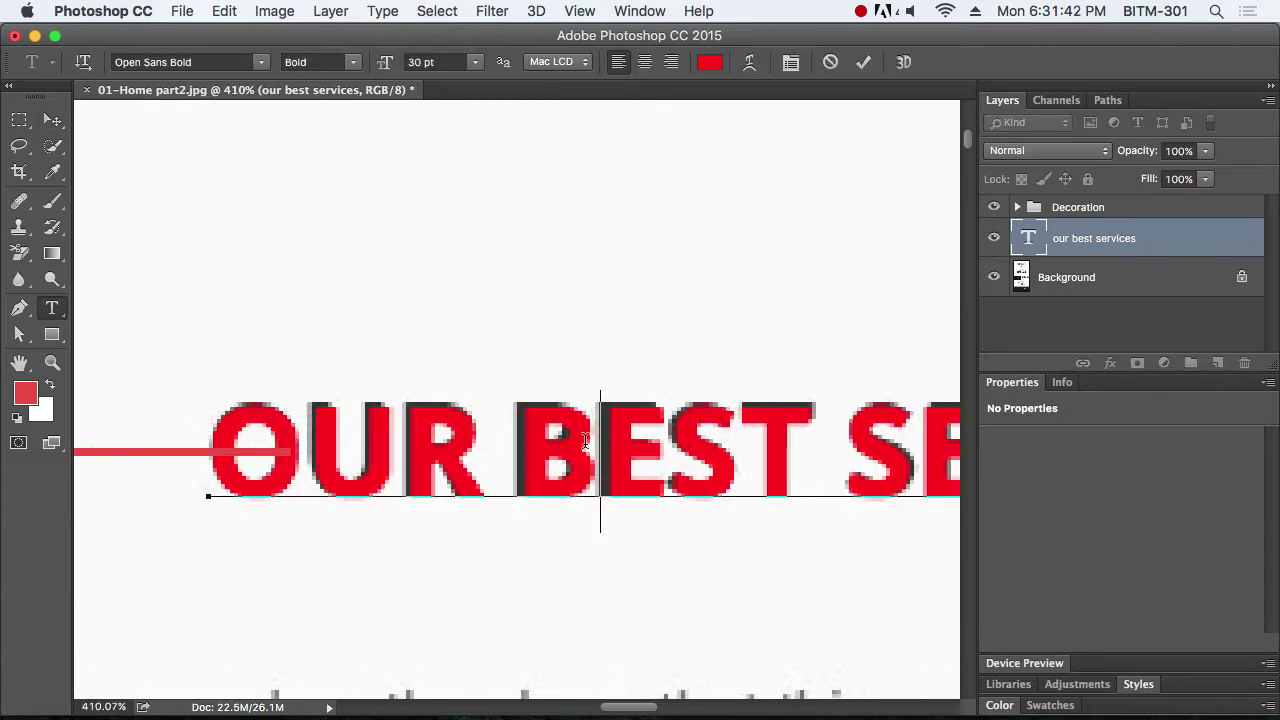
key("super+a")
key("super+t")
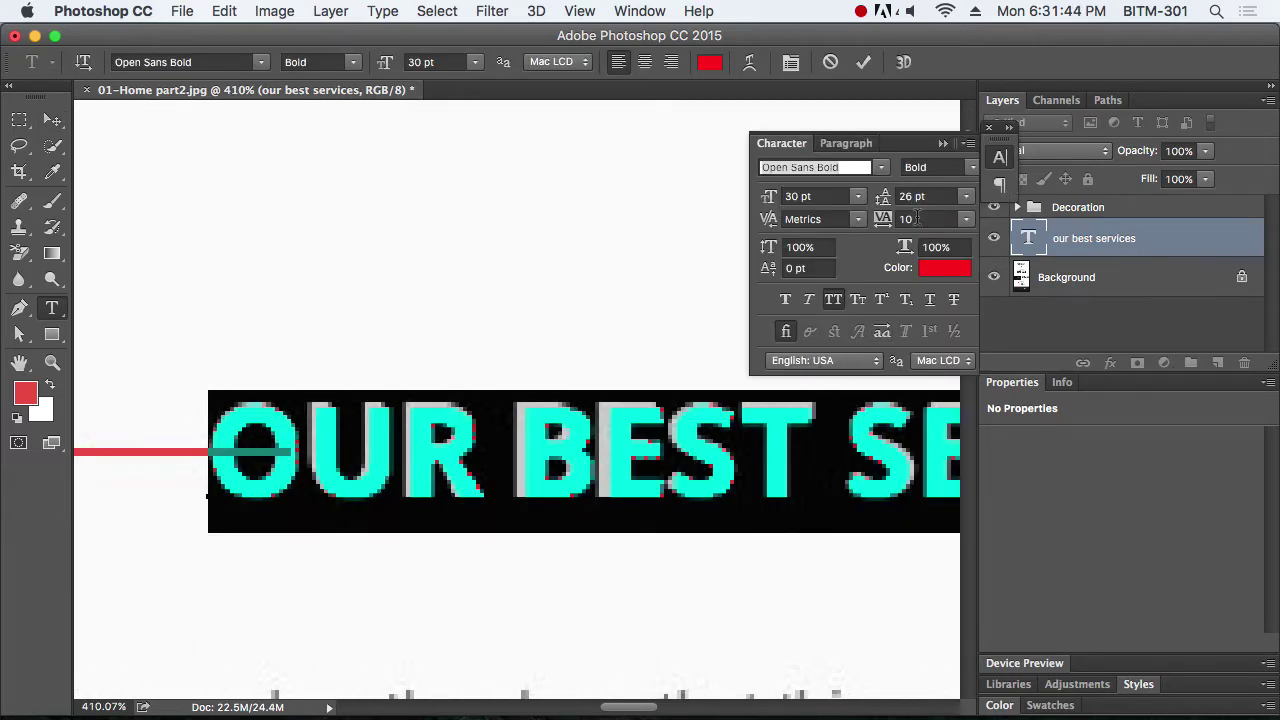
left_click(805, 196)
type("31")
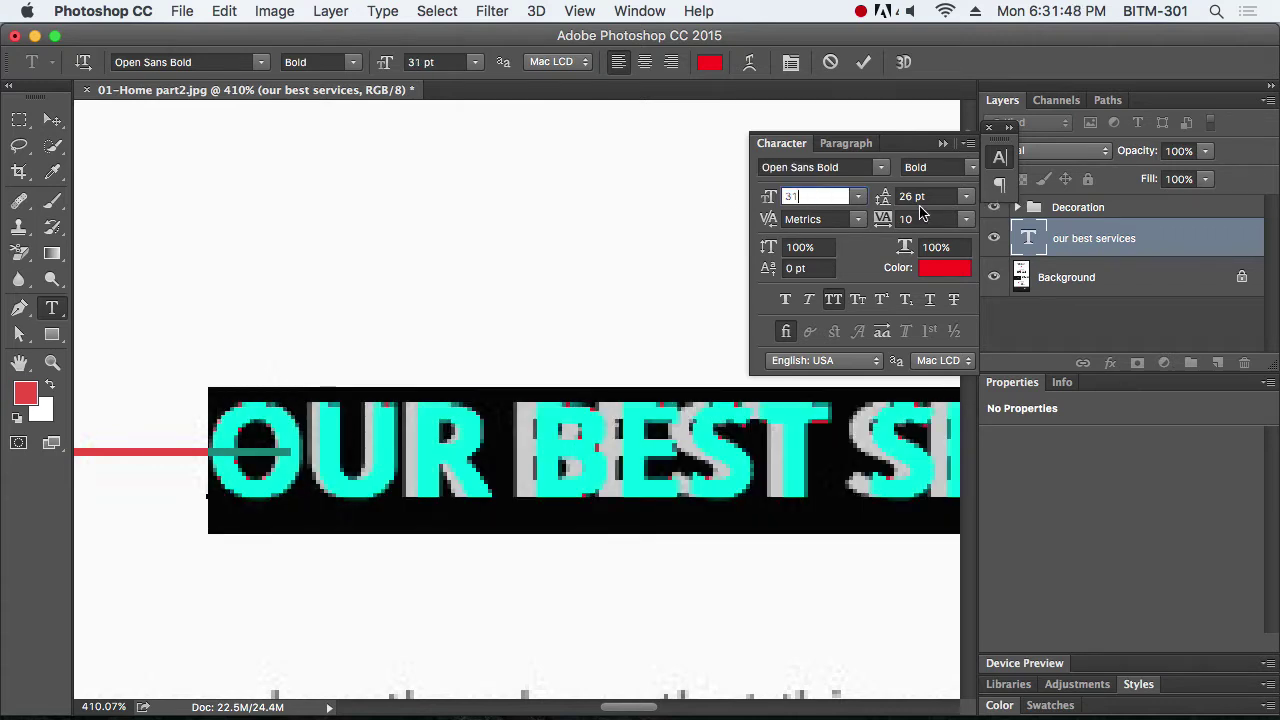
left_click_drag(820, 196, 752, 190)
type("32")
key("Return")
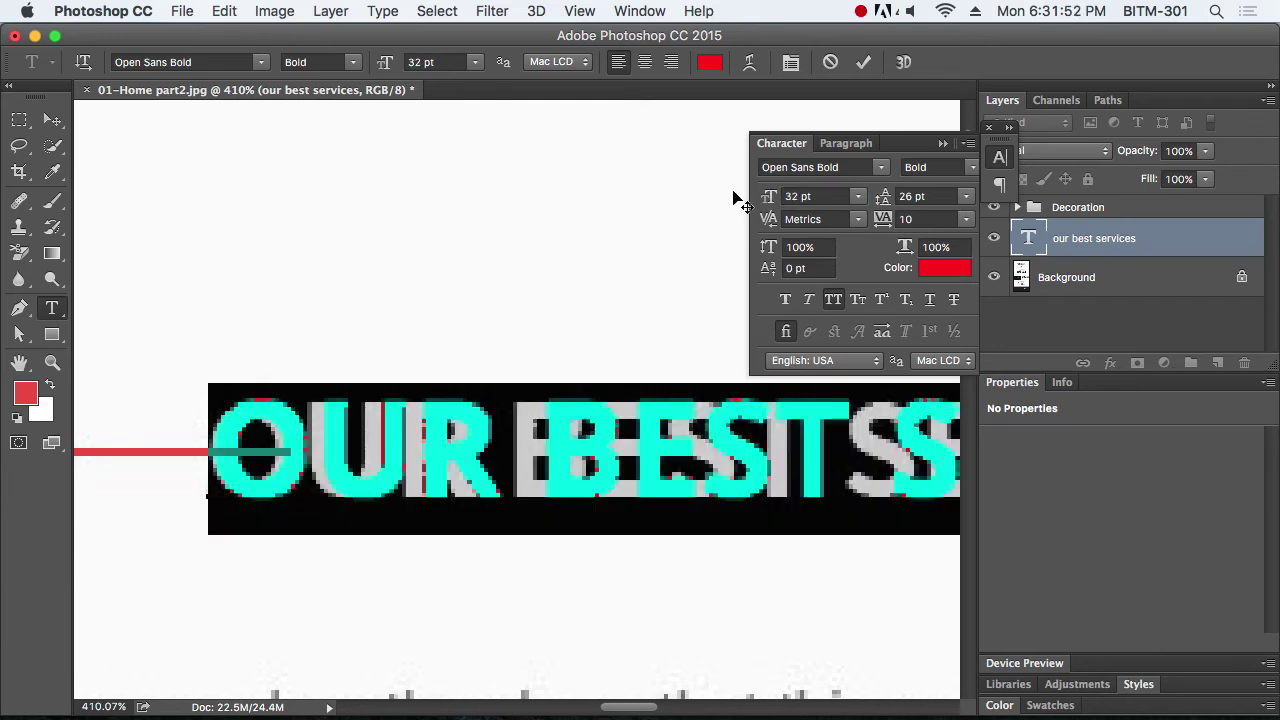
left_click(1002, 158)
left_click(66, 119)
Set the tracking of the whole red "OUR BEST SERVICES" text to -20
scroll(643, 366, "down", 5)
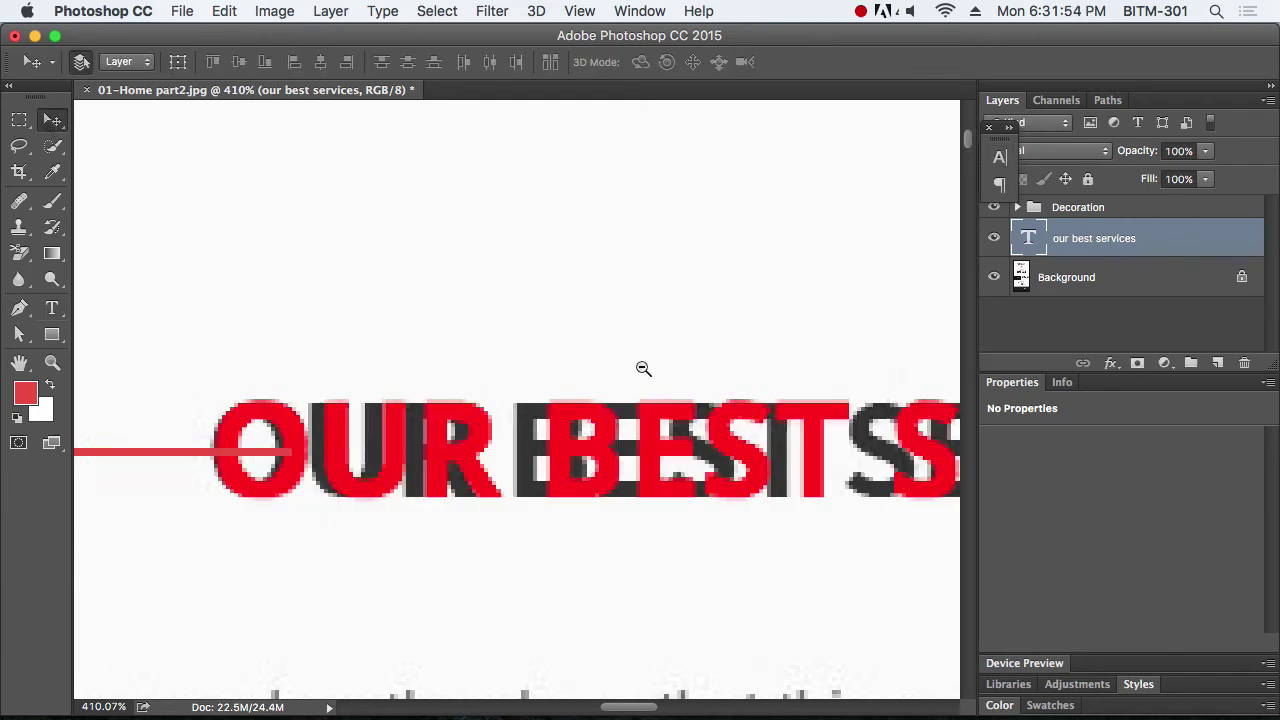
scroll(830, 384, "up", 3)
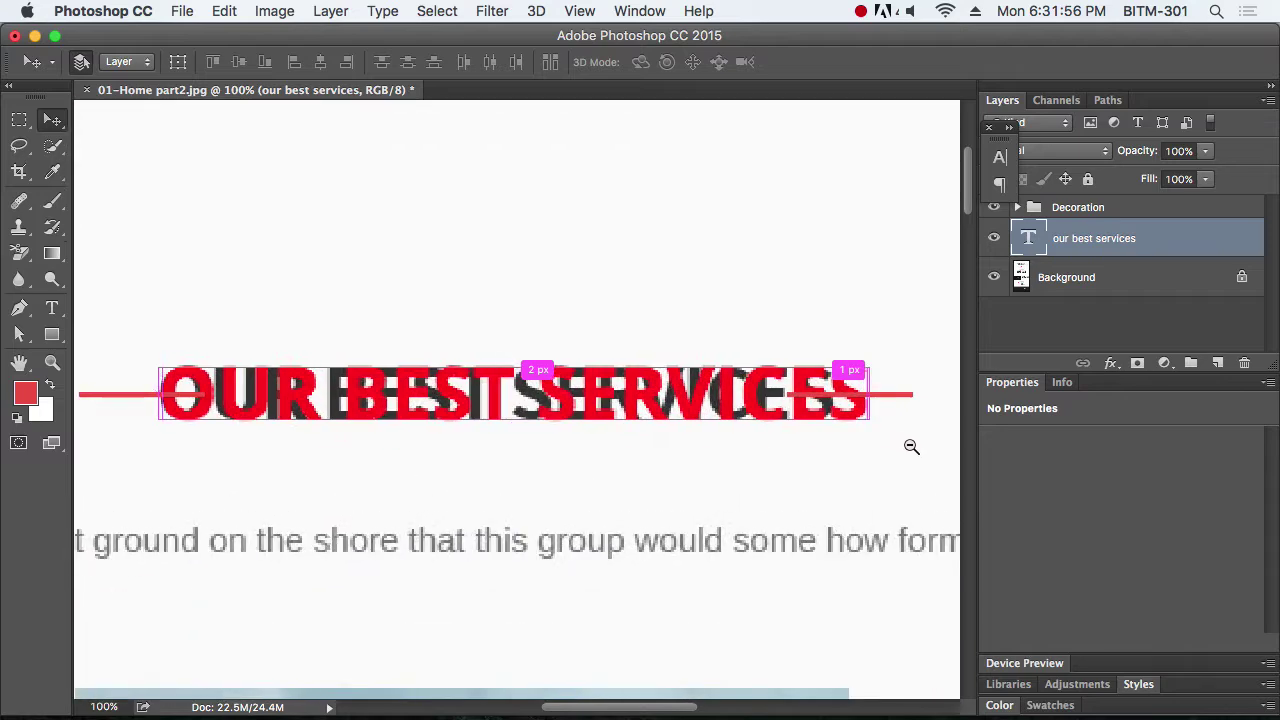
key("t")
triple_click(576, 397)
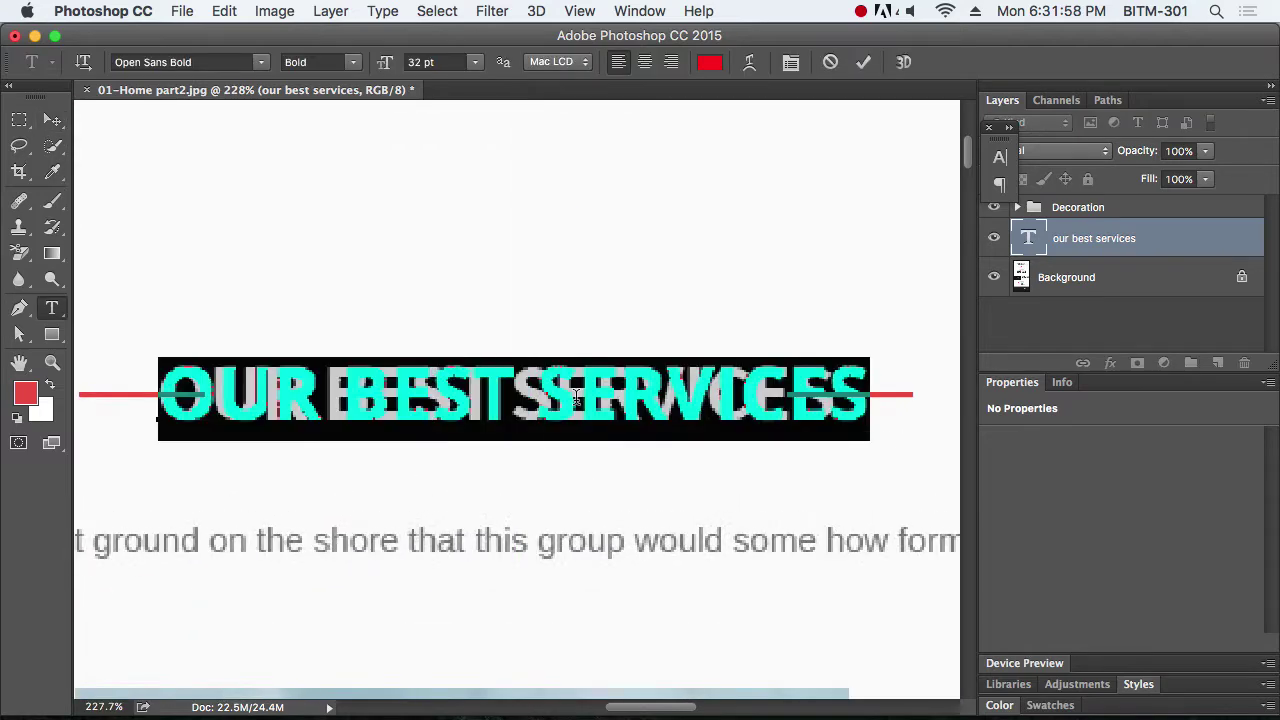
key("super+t")
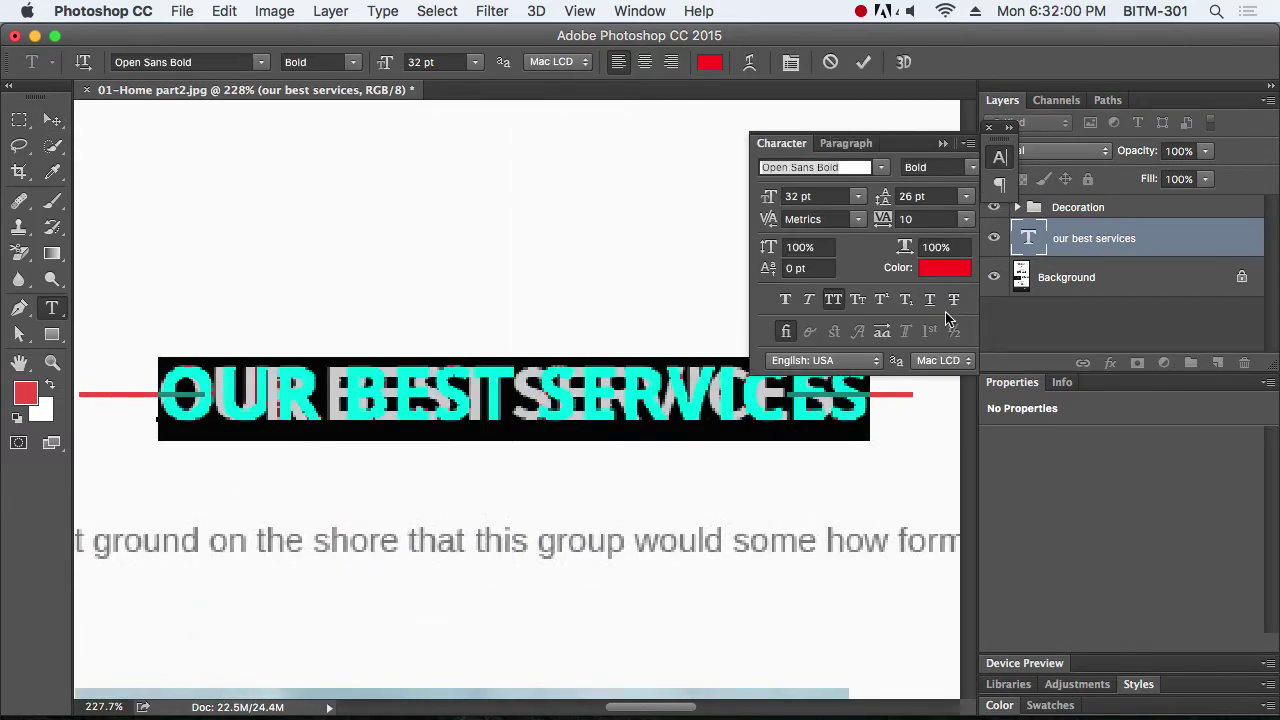
left_click(930, 219)
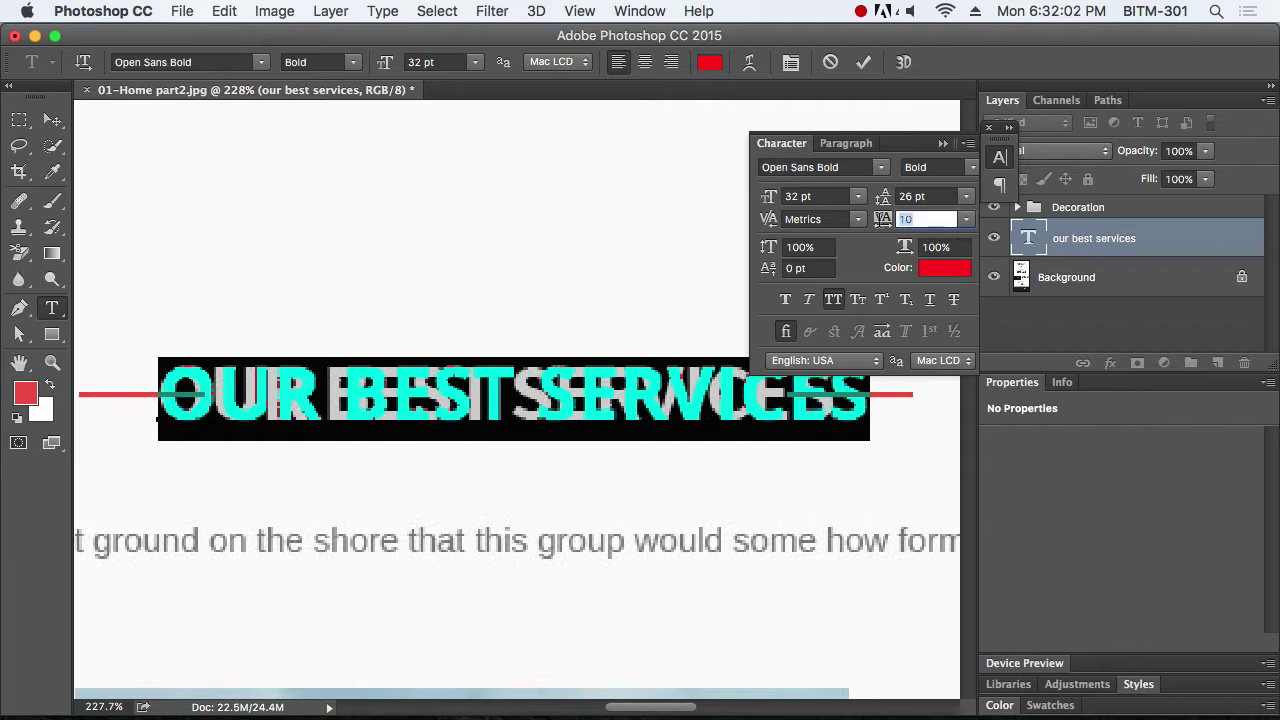
type("0")
key("shift+Down")
key("shift+Down")
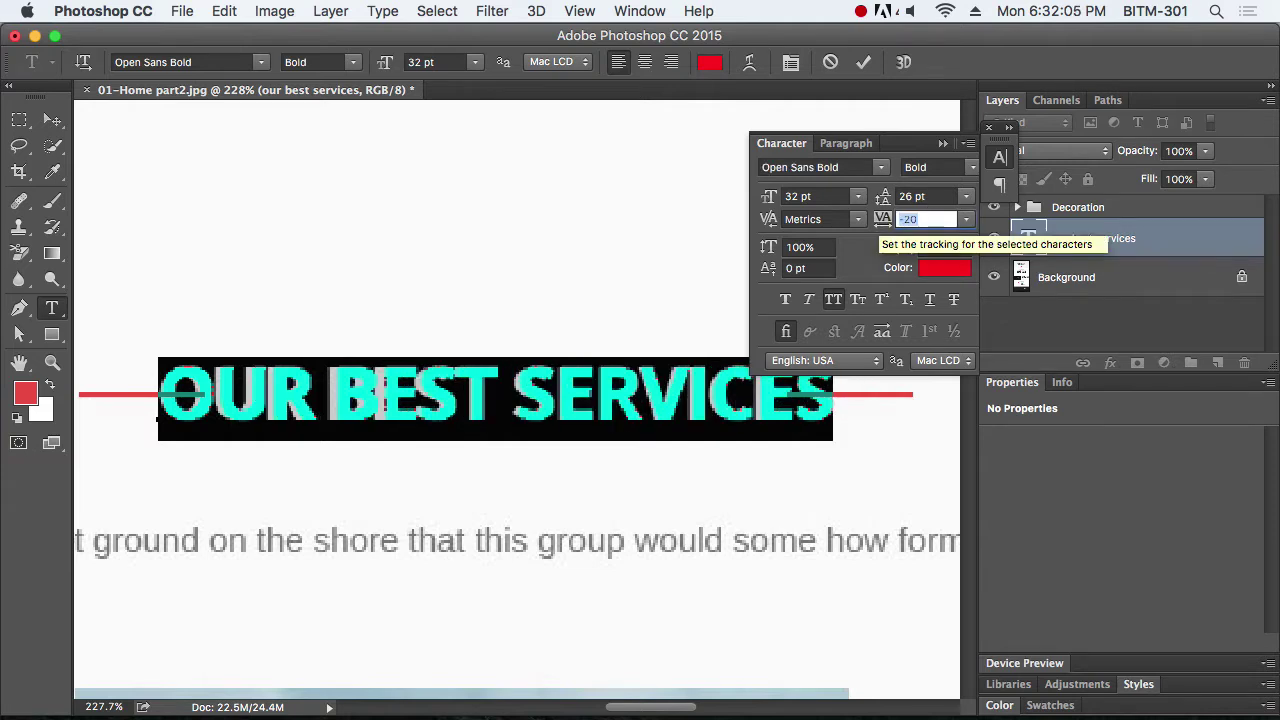
left_click(999, 157)
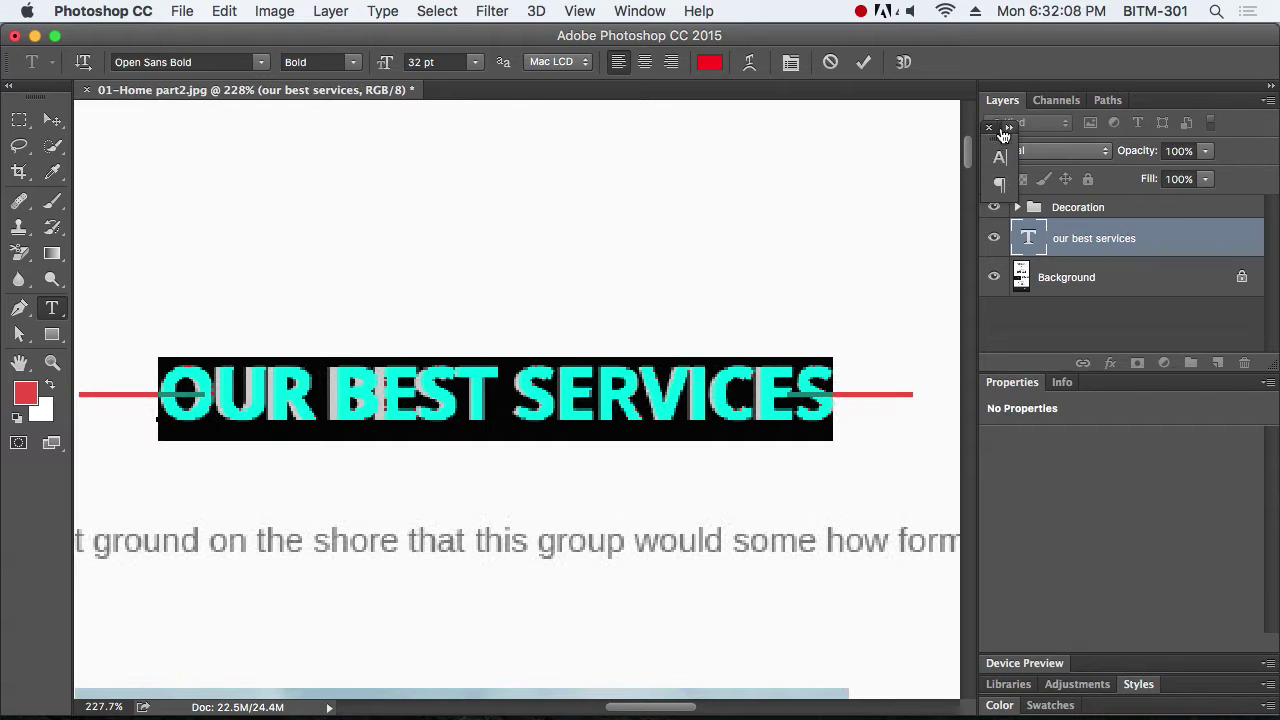
Dock the floating Character and Paragraph panels beside the Layers panel, shrink them to icons, and commit the heading text edit
left_click_drag(1019, 196, 1055, 197)
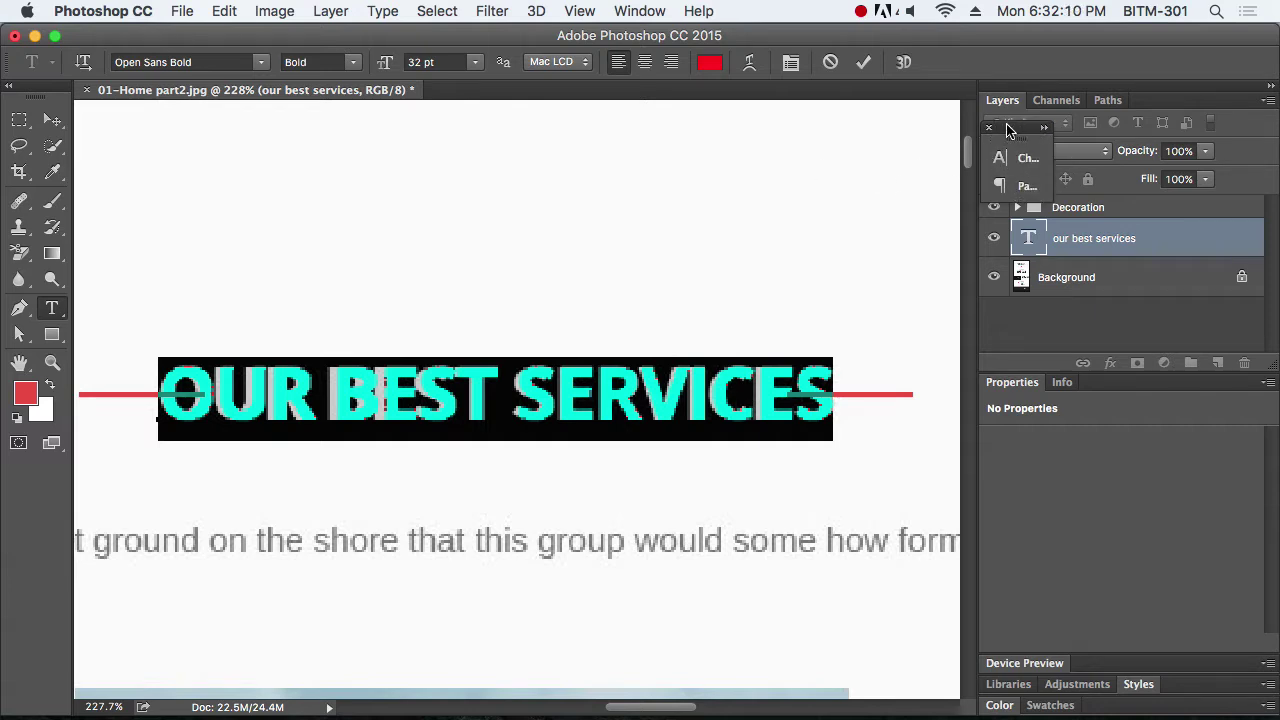
left_click_drag(1010, 130, 958, 107)
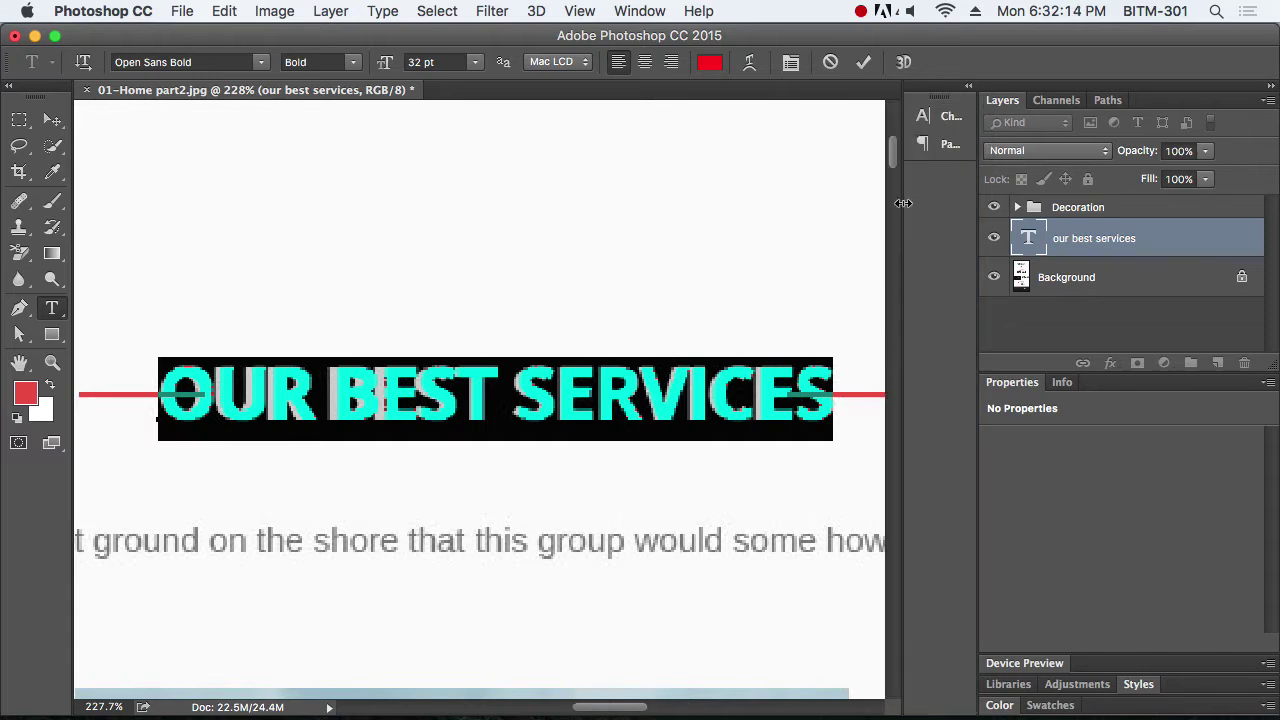
left_click_drag(904, 202, 949, 201)
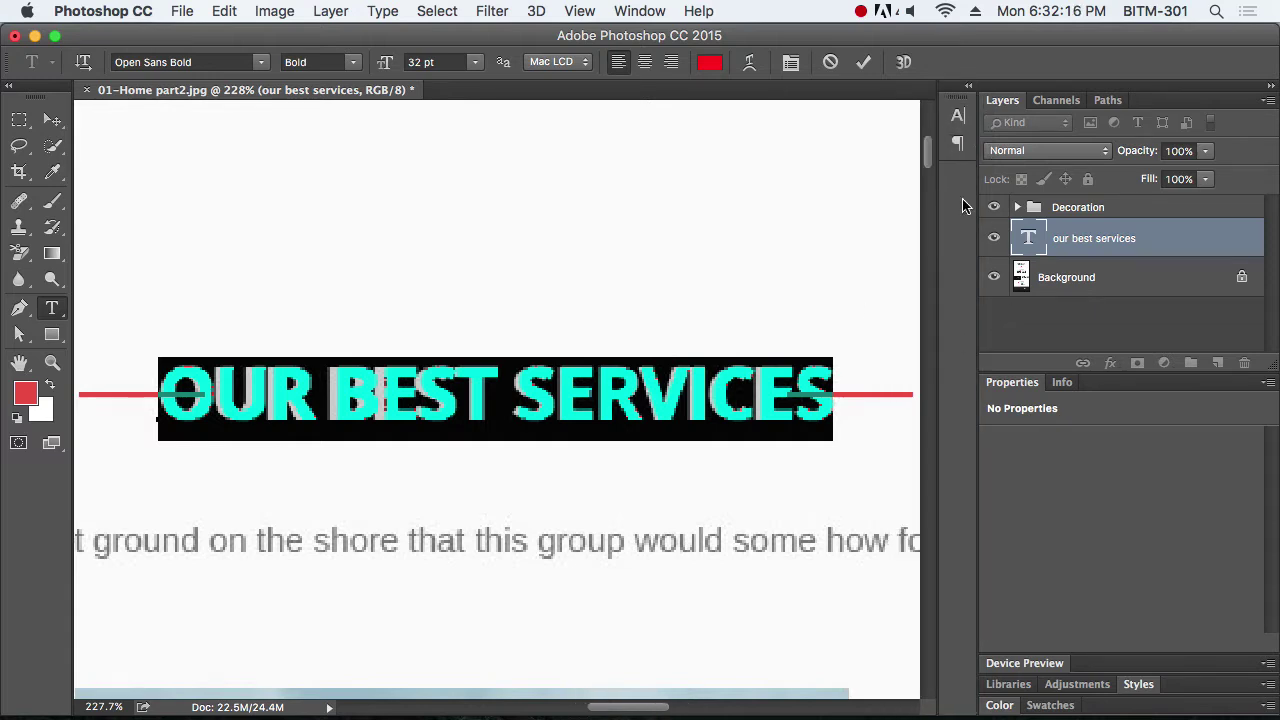
left_click(53, 121)
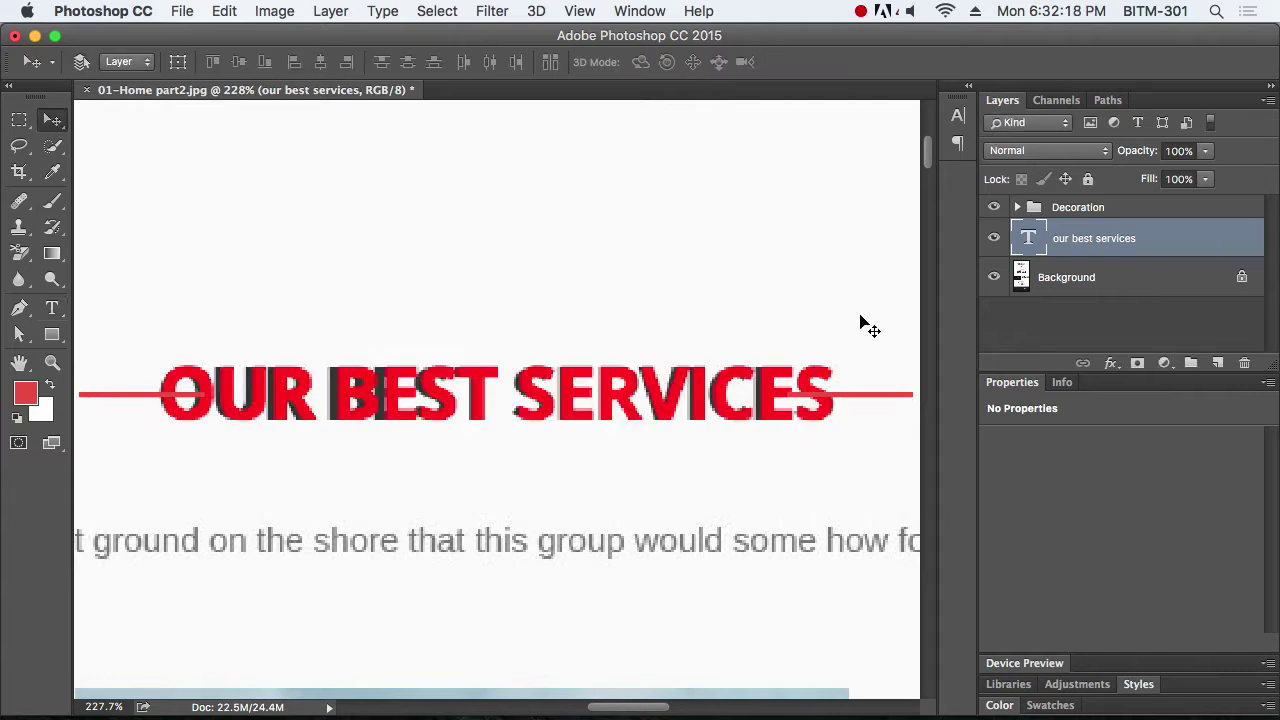
left_click(1098, 212, "shift")
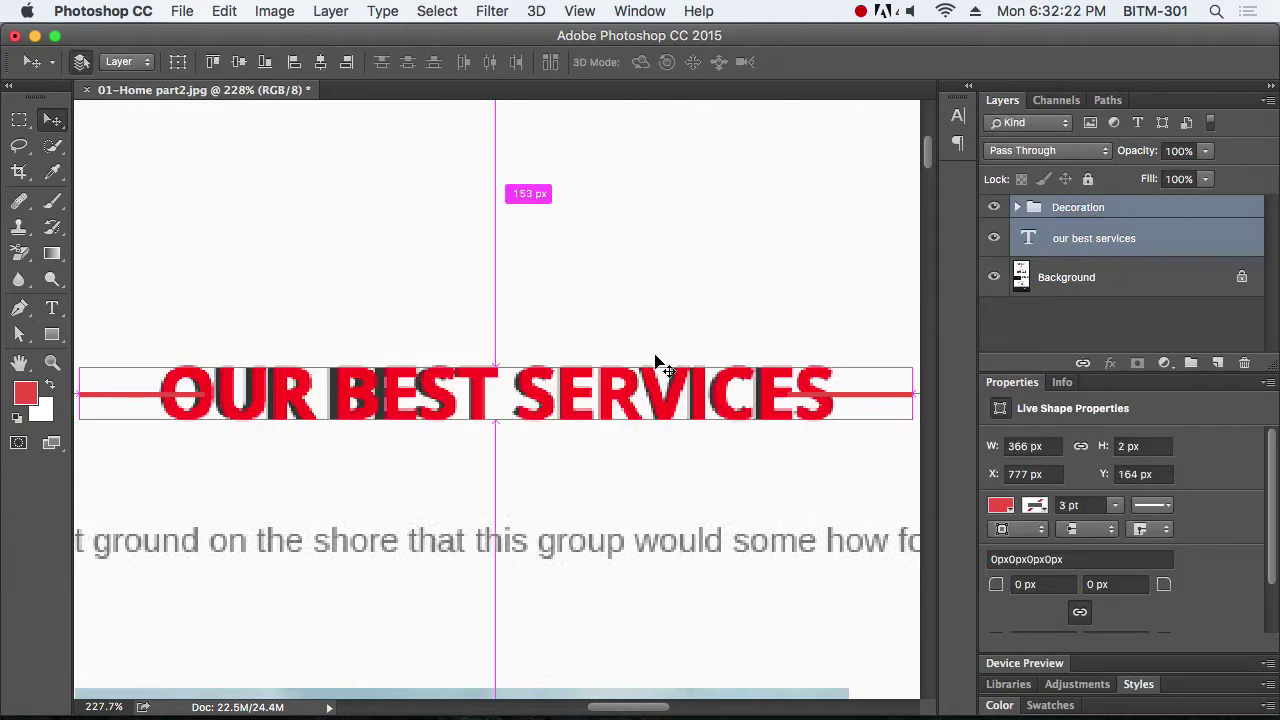
key("super+g")
left_click(591, 355, "alt")
left_click(591, 355, "alt")
left_click(591, 355, "alt")
left_click(591, 355, "alt")
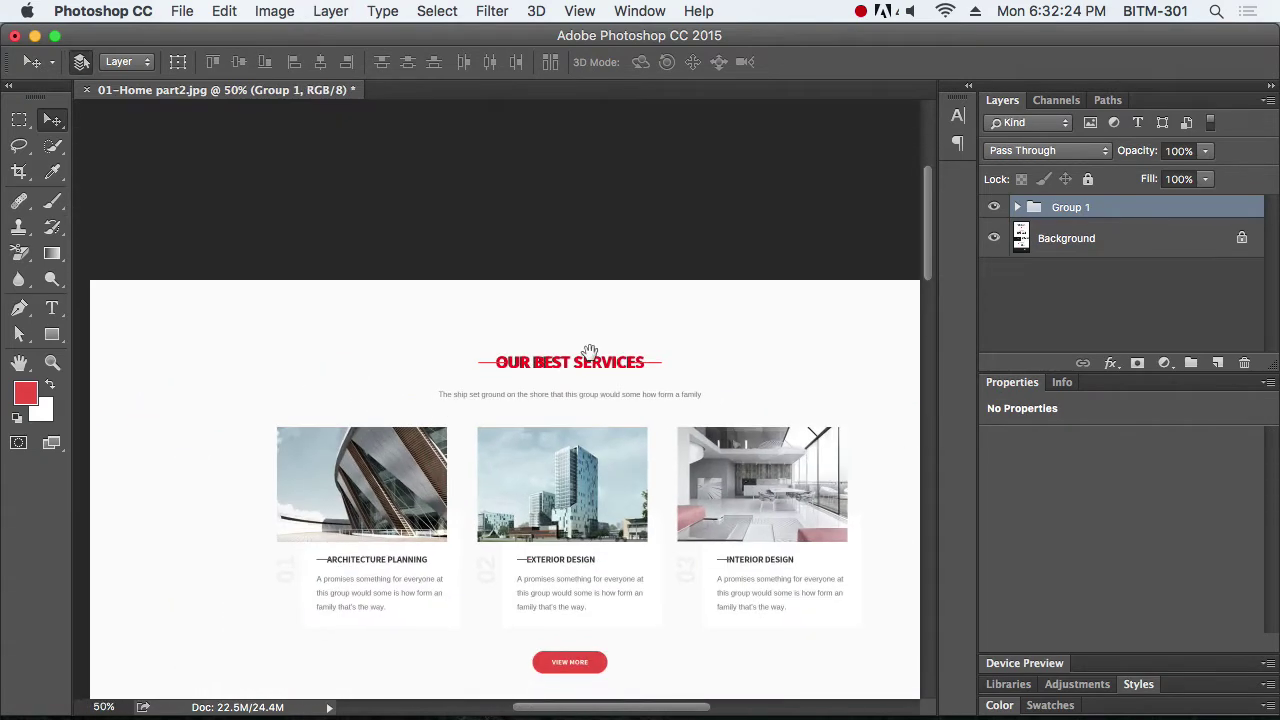
left_click(525, 369, "super")
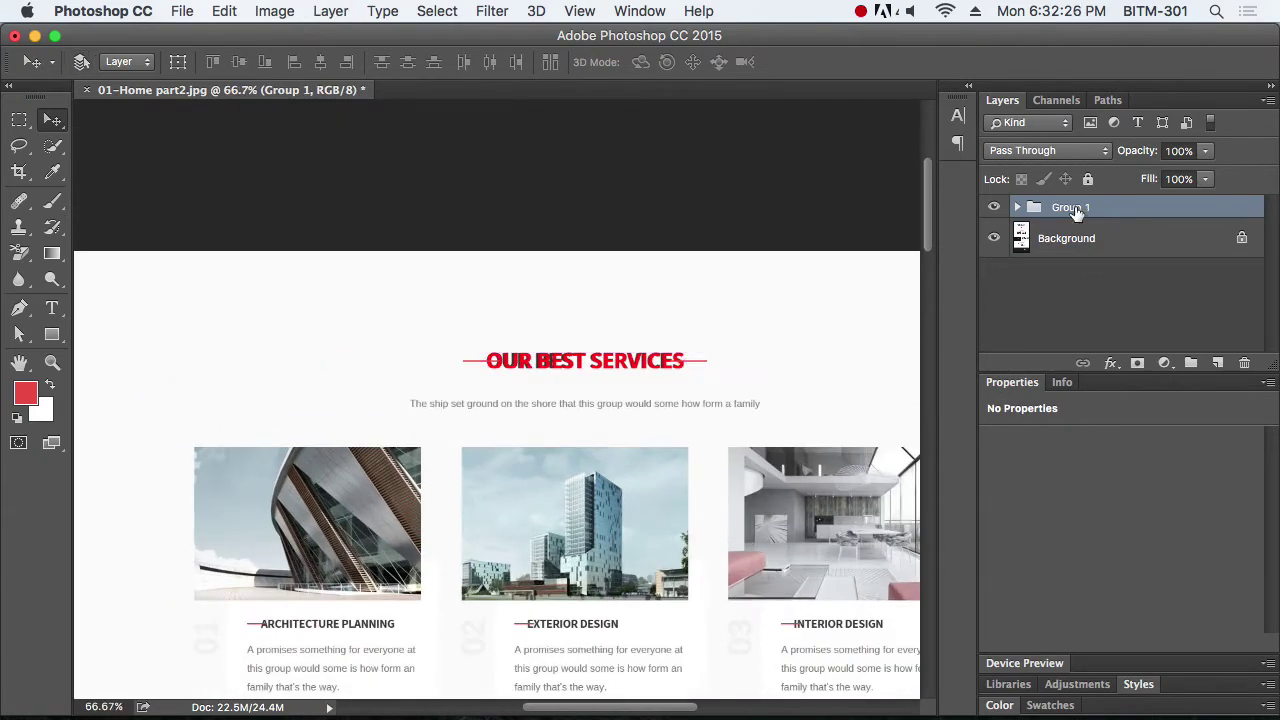
key("shift+super+g")
Add a text layer reading "The" directly above the Background layer, just below the subtitle line's start, and turn off its all caps
left_click(1086, 280)
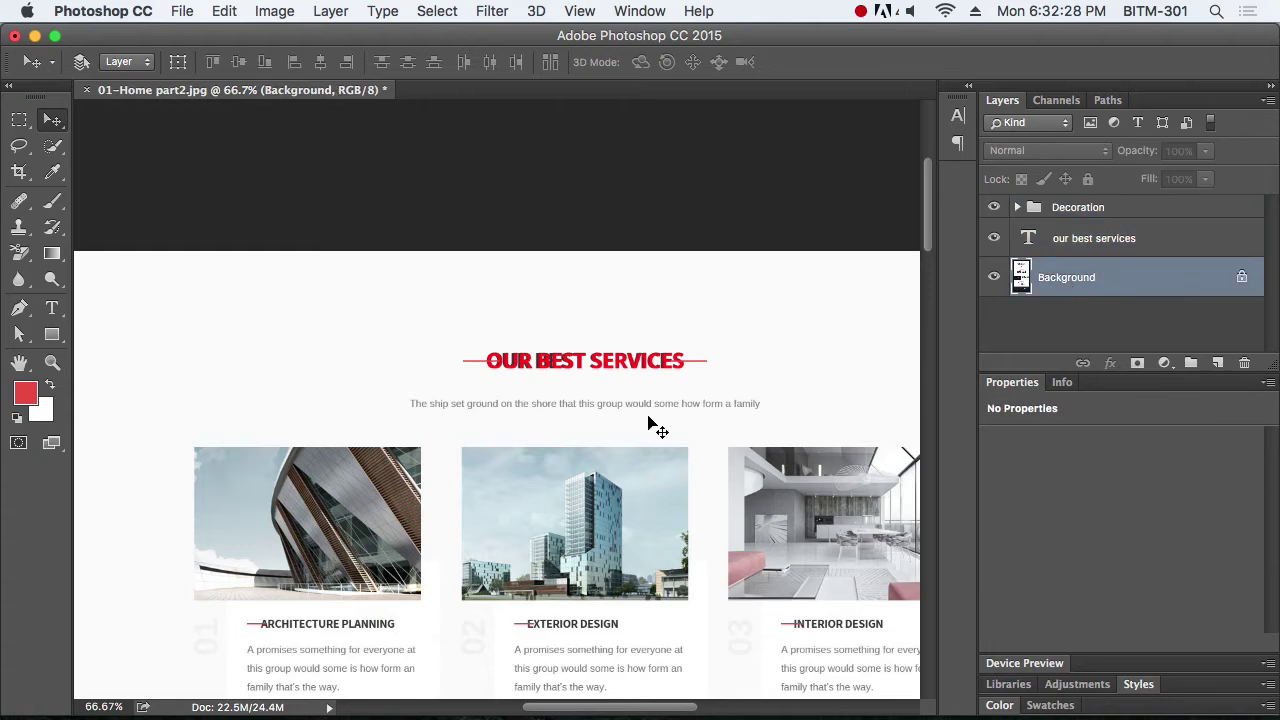
left_click(549, 414, "super")
left_click_drag(628, 431, 563, 406)
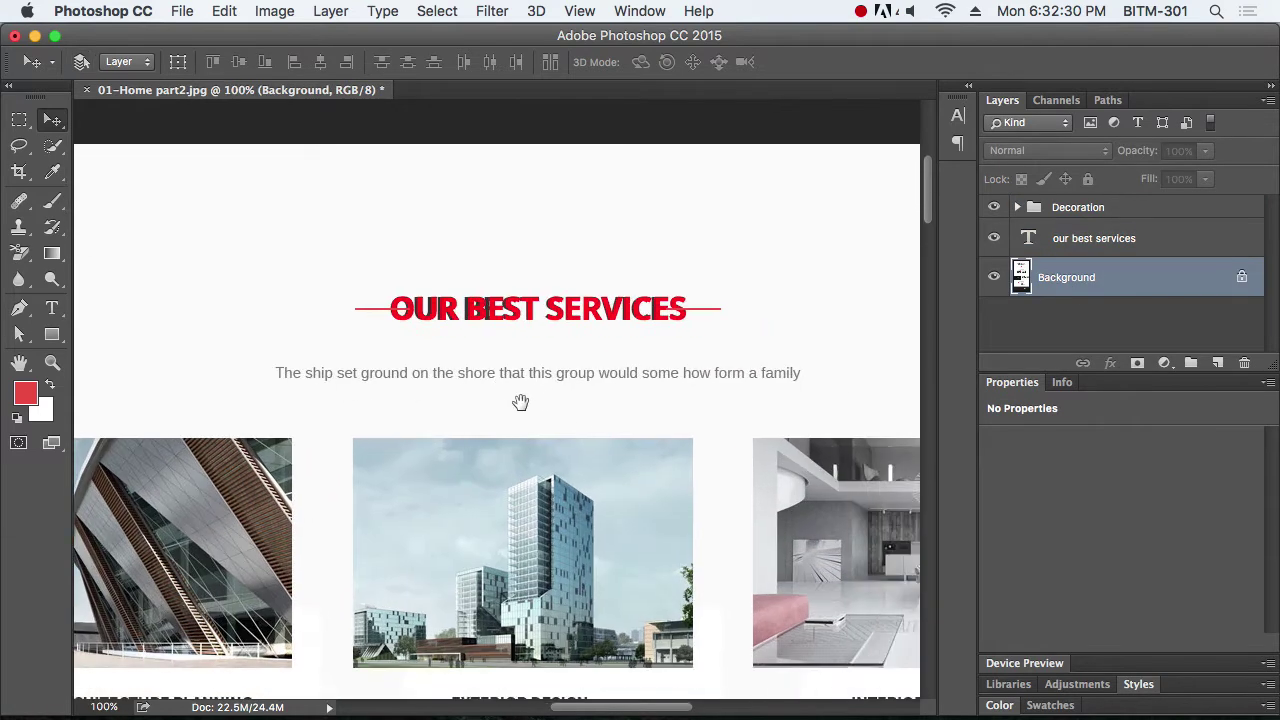
key("t")
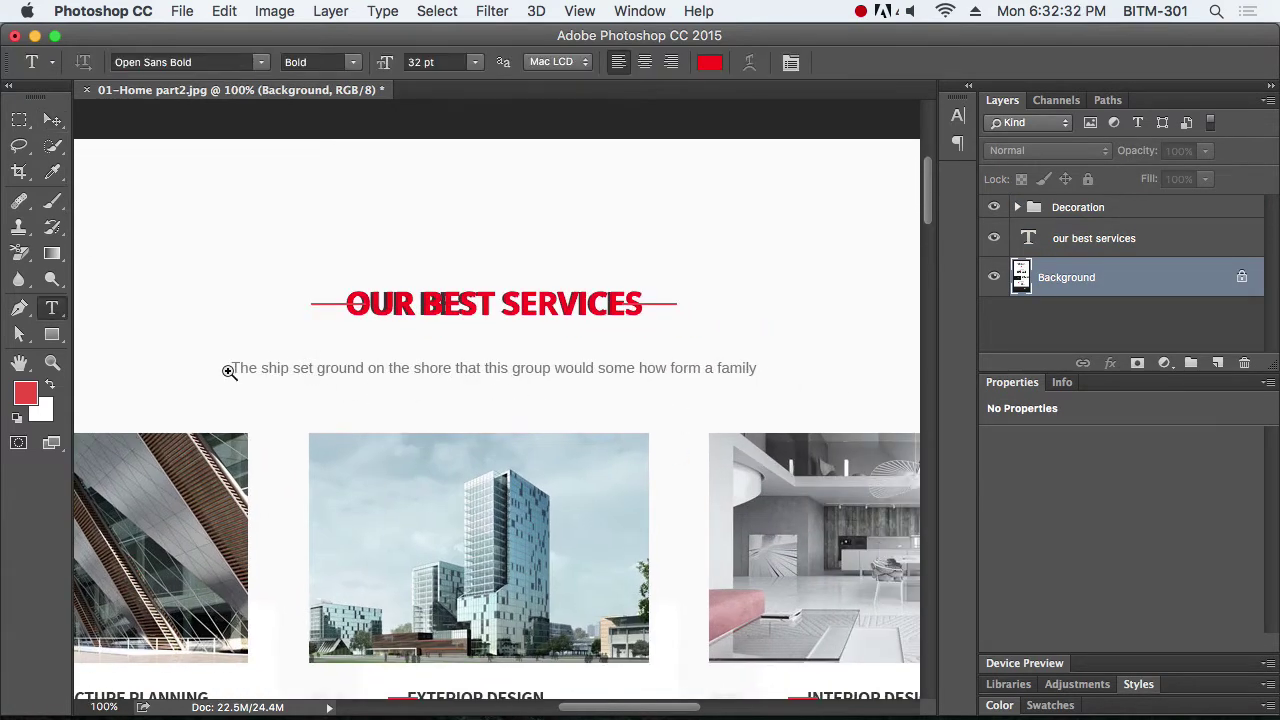
left_click_drag(229, 371, 357, 423)
left_click(291, 421)
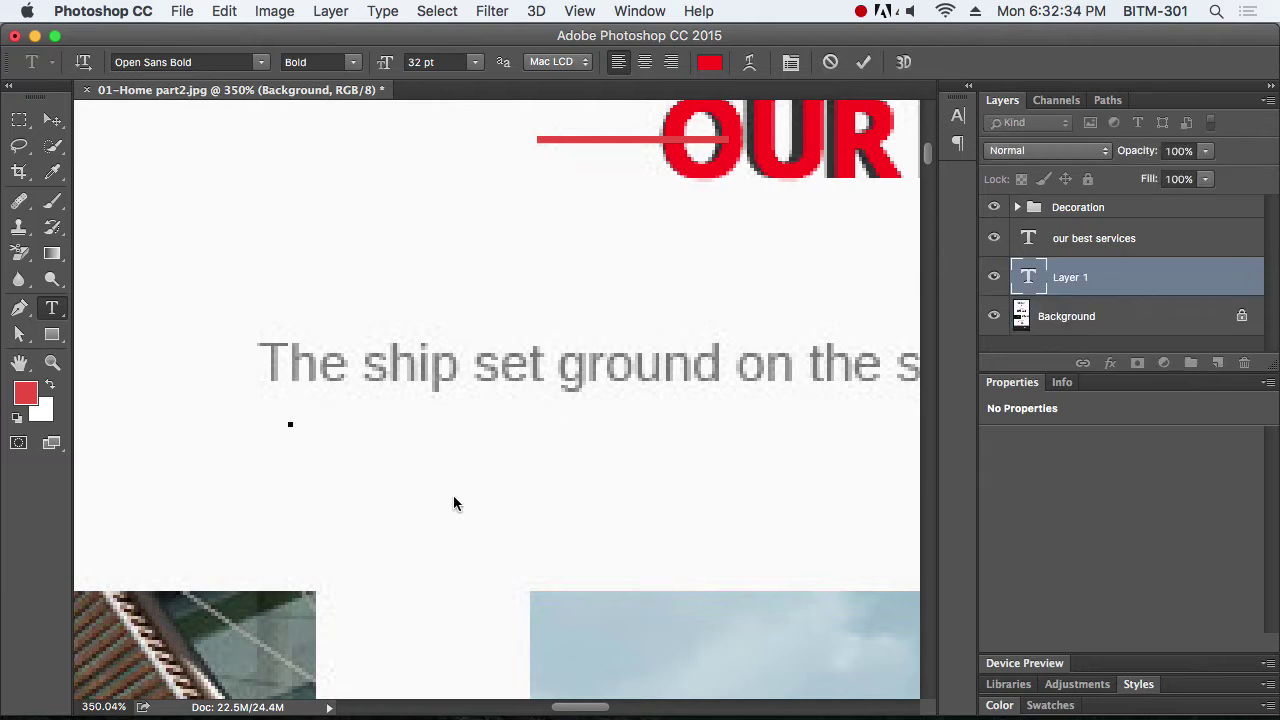
type("THE")
key("super+a")
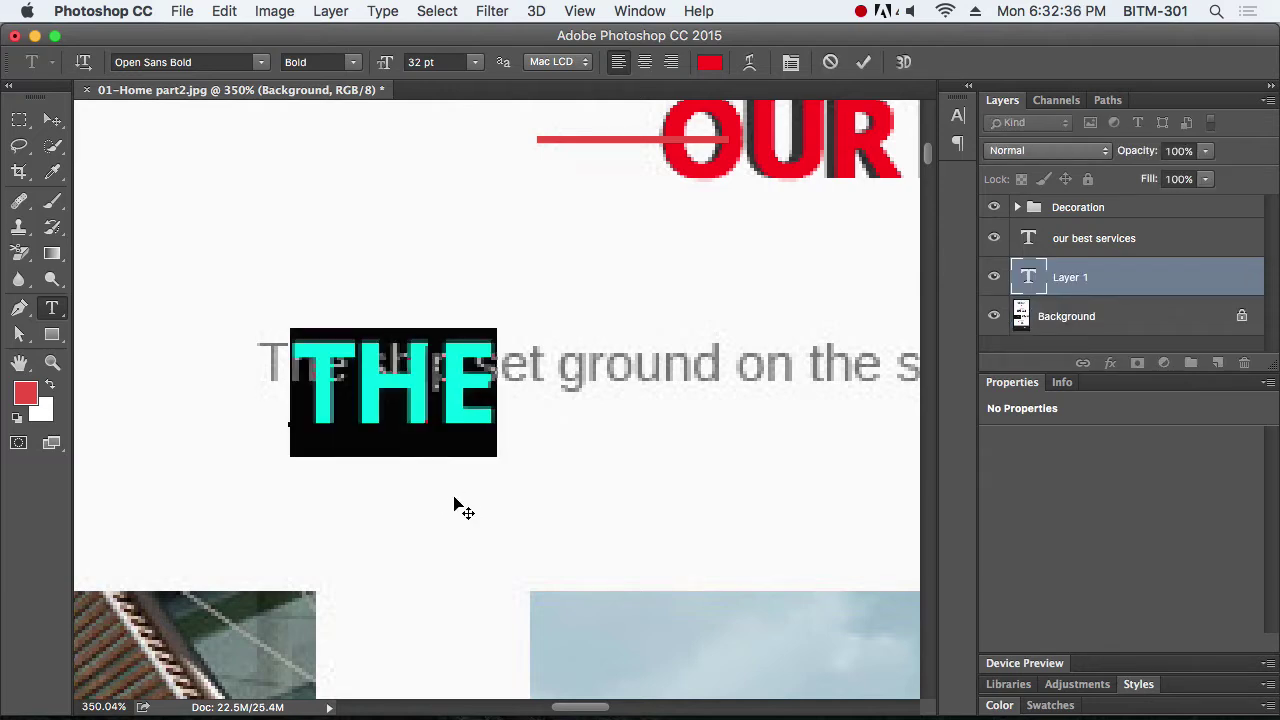
key("super+t")
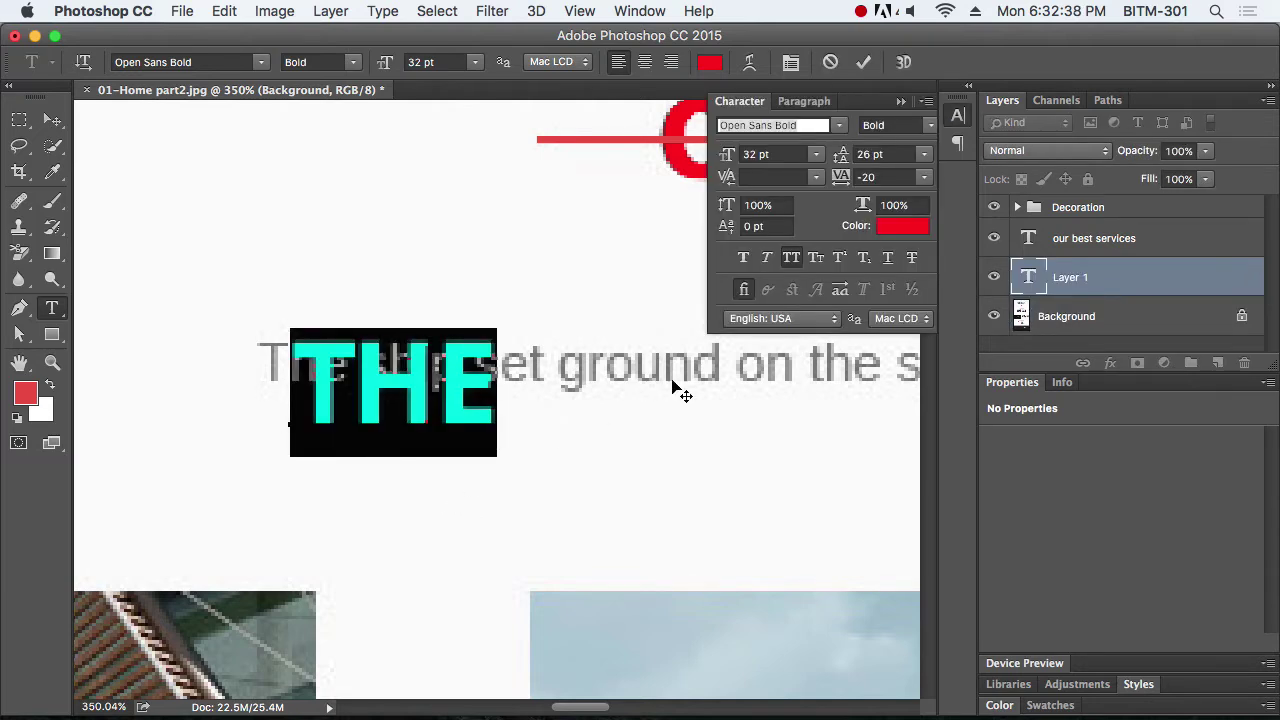
left_click(791, 258)
left_click(958, 116)
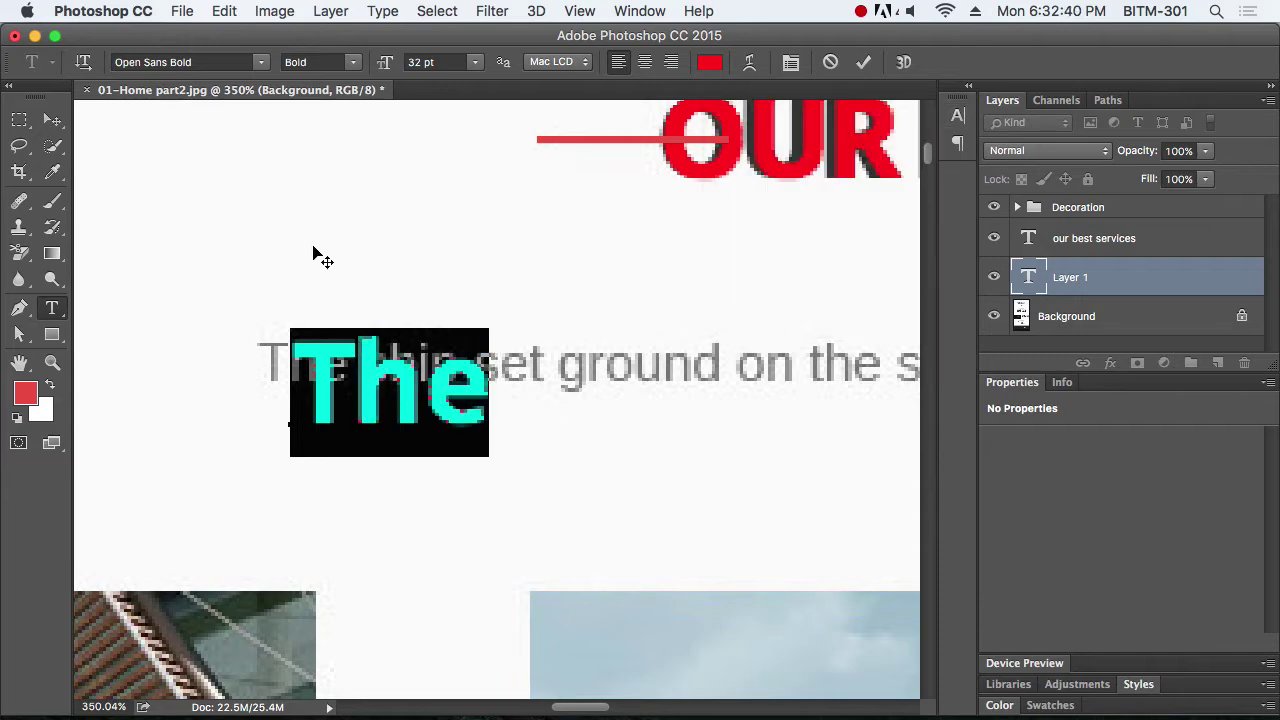
Set the new "The" text to Open Sans Regular at 14 pt and commit it
left_click(362, 68)
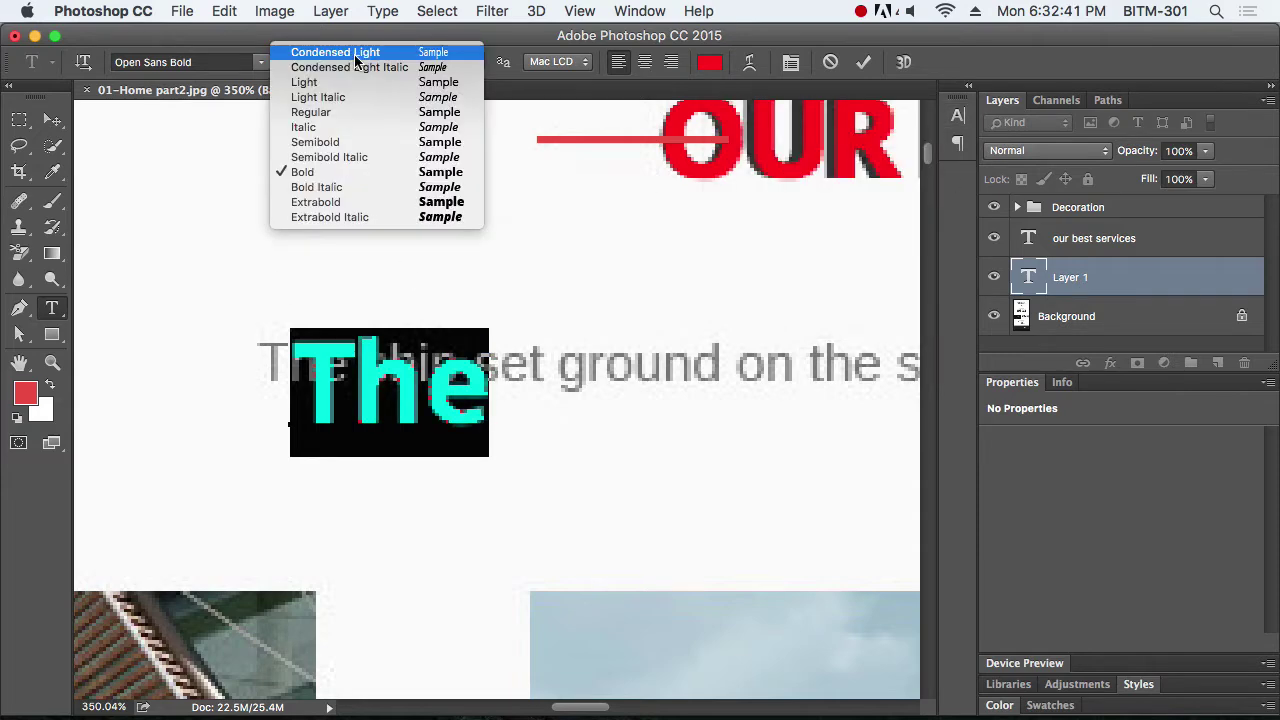
left_click(356, 112)
left_click(443, 62)
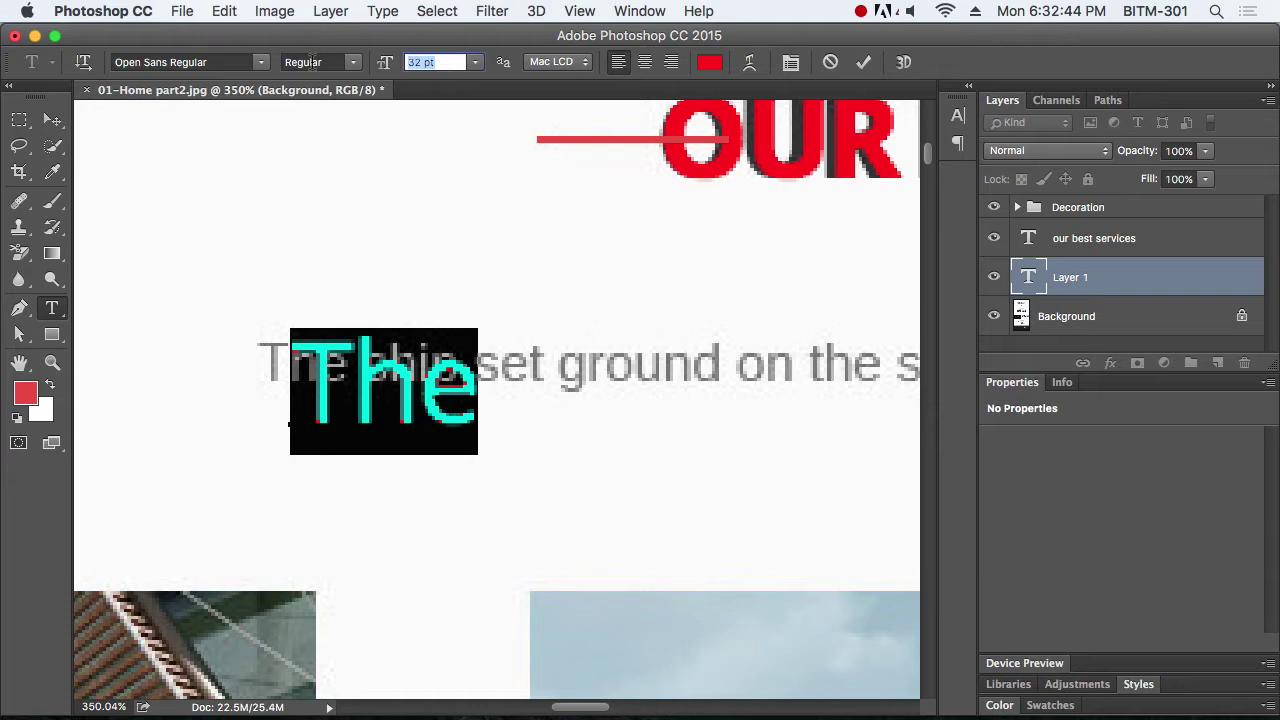
type("14")
key("Return")
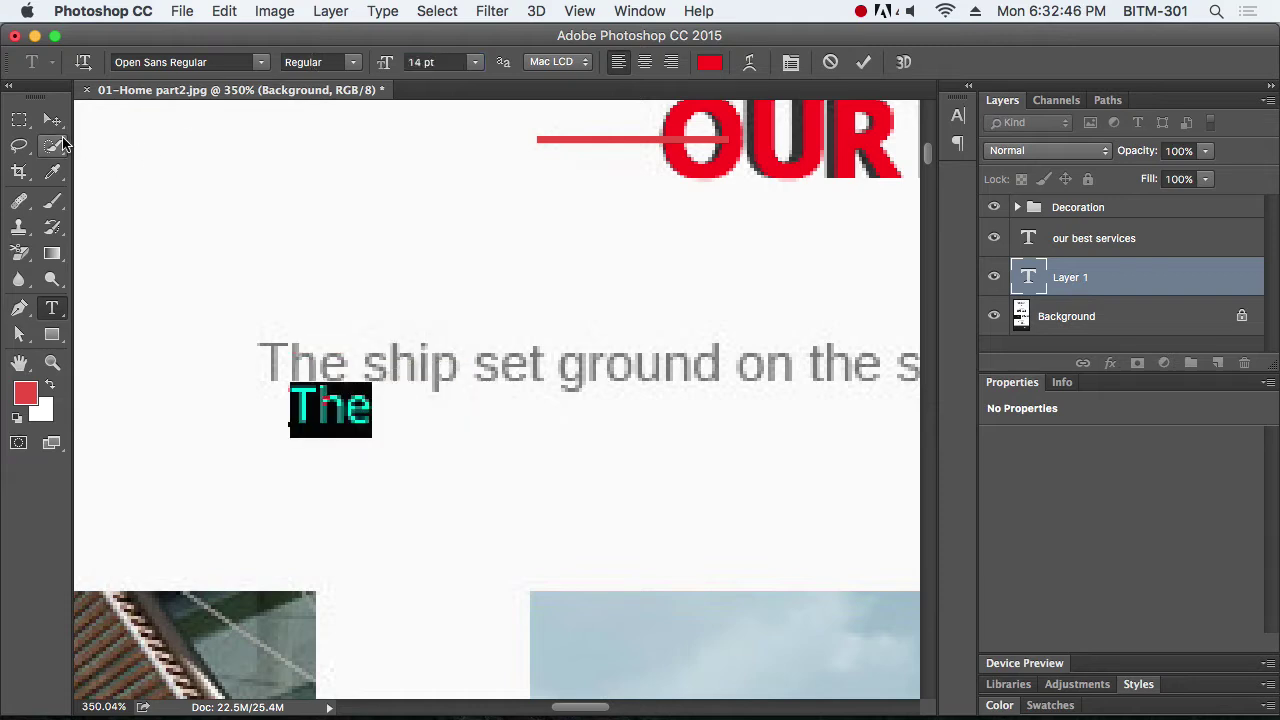
left_click(52, 119)
left_click_drag(276, 424, 332, 446)
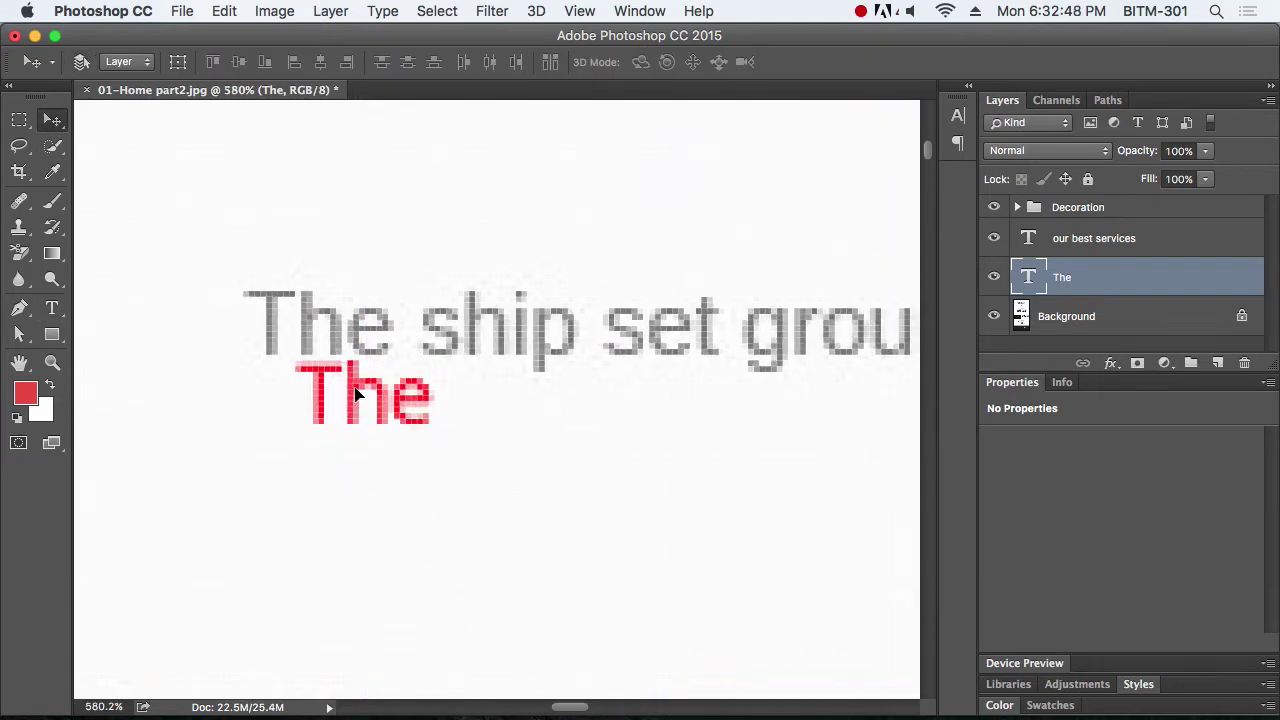
Set the red "The" text to 15 pt and align it over the first word of the gray subtitle
left_click_drag(351, 404, 310, 335)
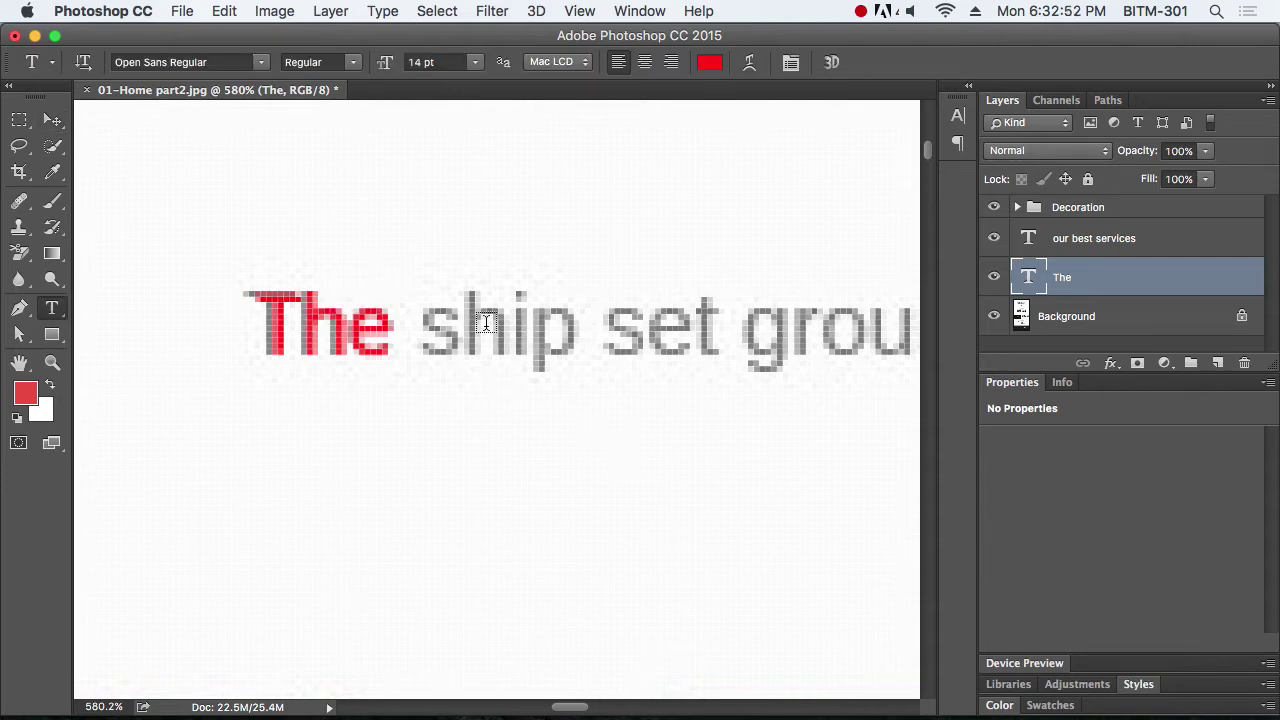
left_click(449, 64)
type("15")
key("Return")
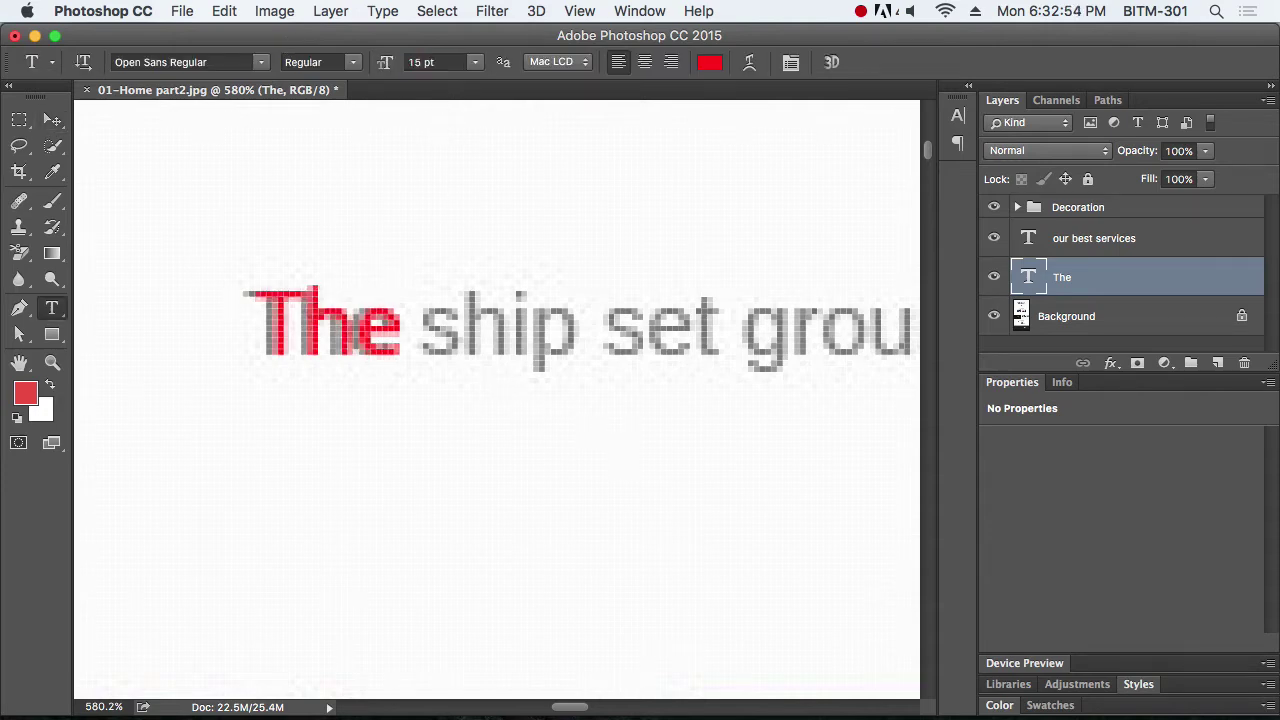
left_click(52, 119)
key("Left")
key("Left")
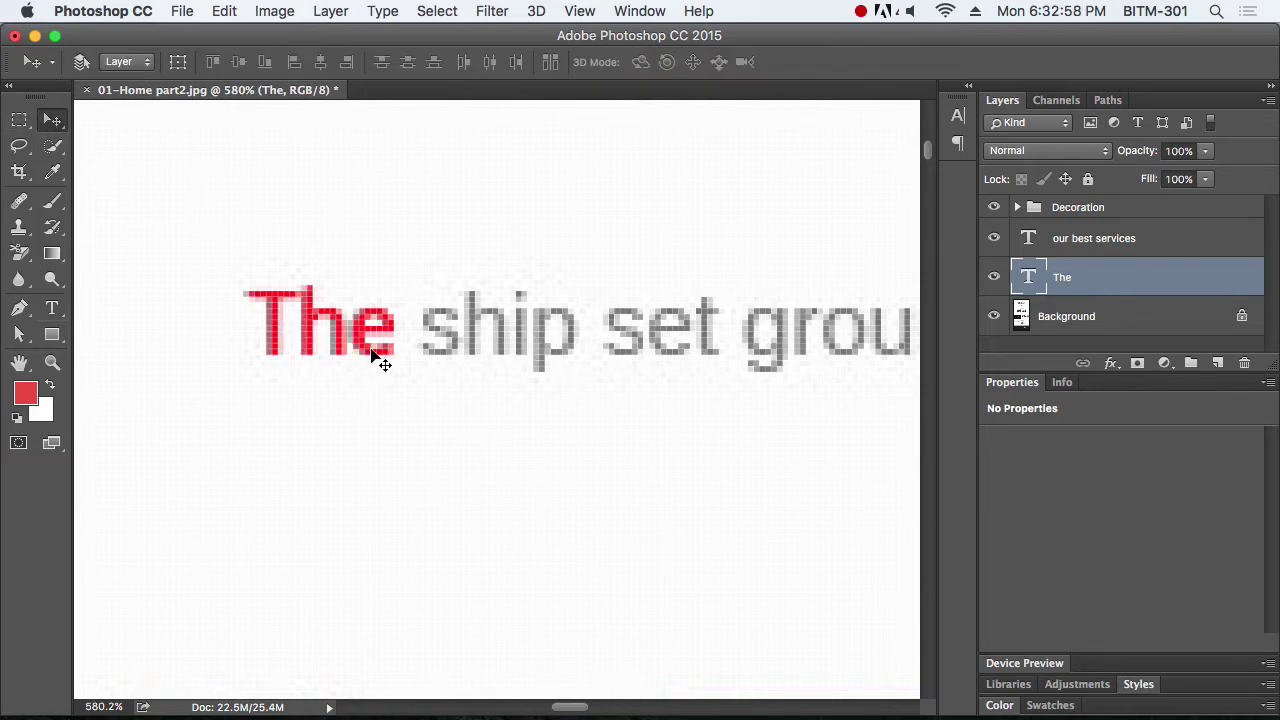
Clear the word "The" from its text layer above the Background and commit the empty layer
left_click(573, 381, "alt")
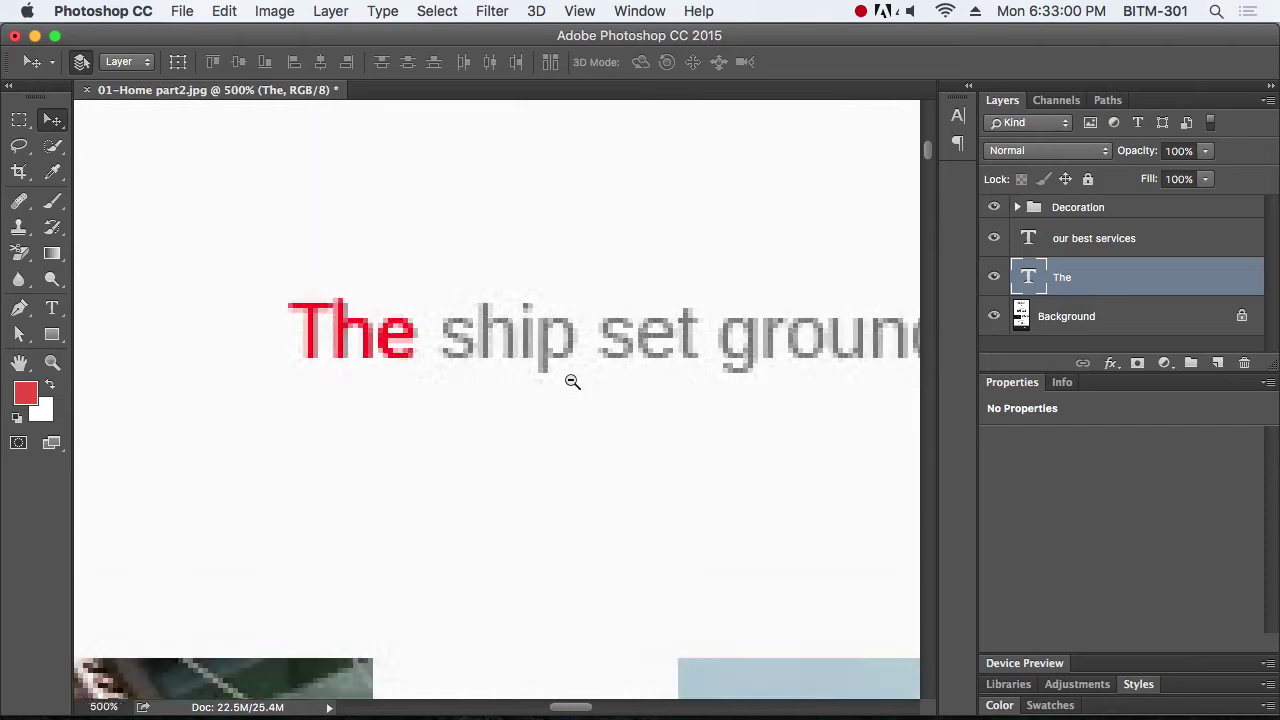
left_click(573, 381, "alt")
left_click(573, 381, "alt")
left_click_drag(623, 380, 416, 400)
scroll(416, 400, "down", 5)
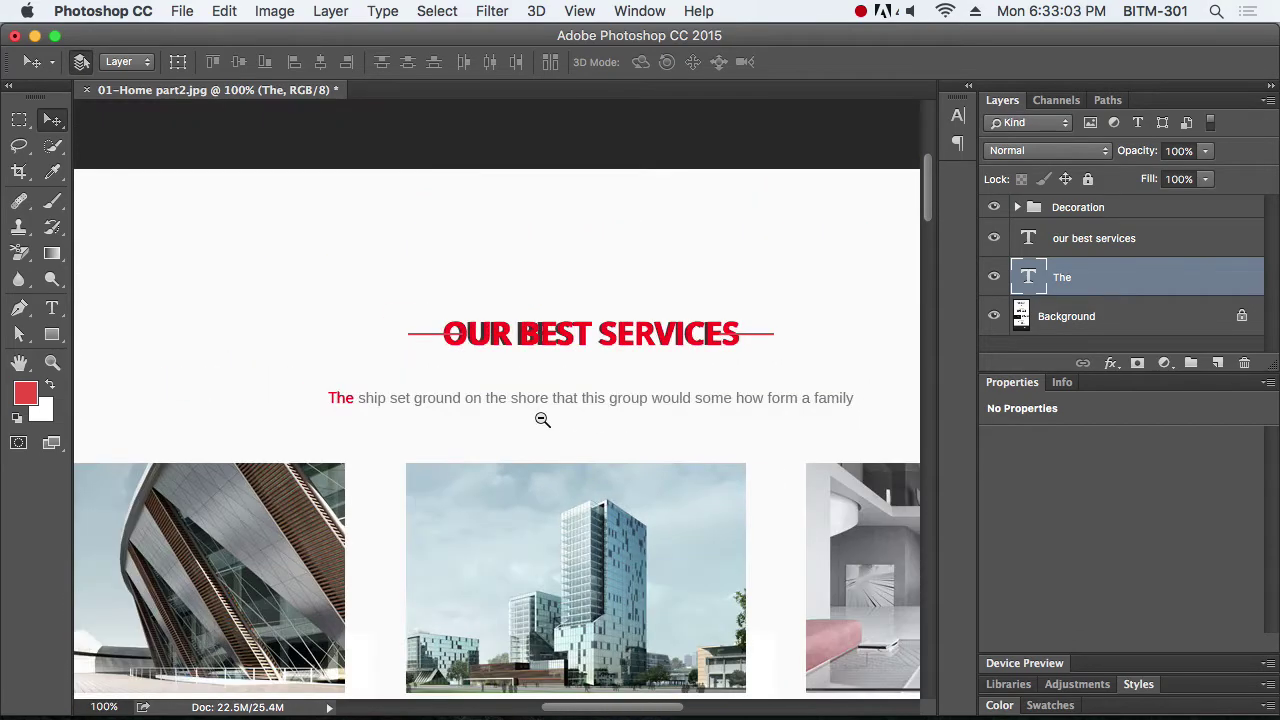
left_click_drag(595, 413, 483, 414)
key("t")
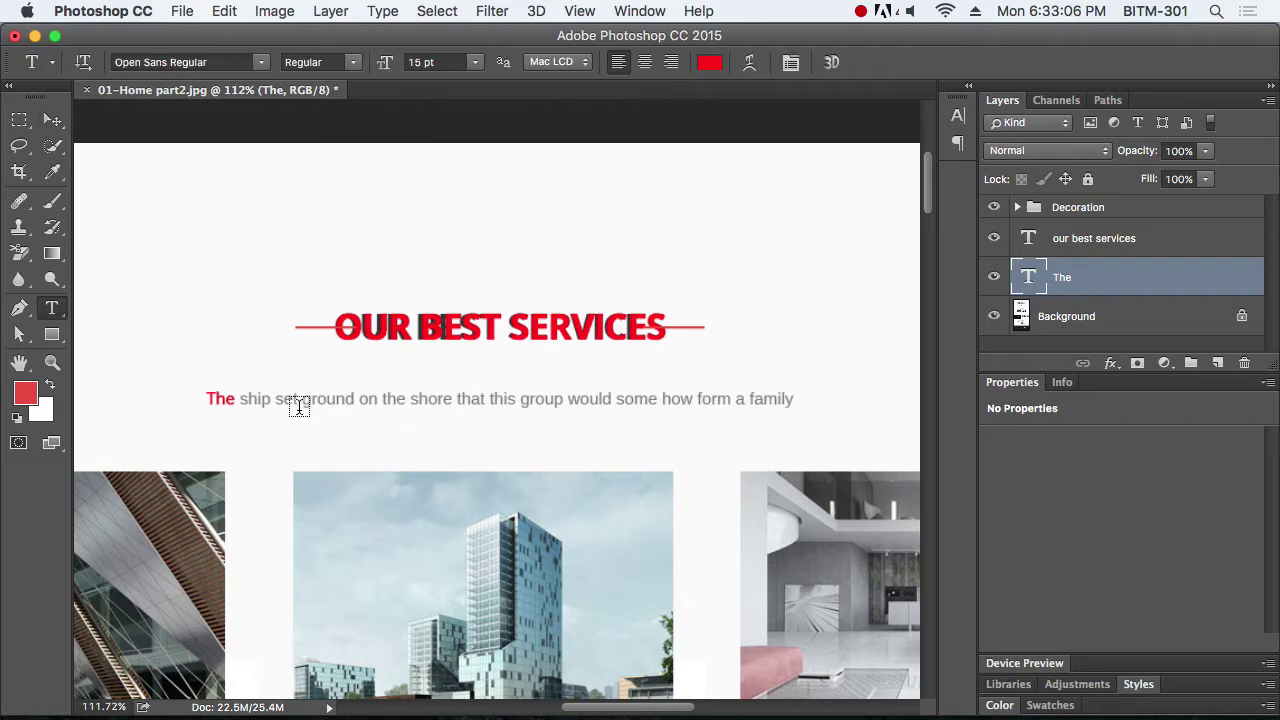
double_click(220, 399)
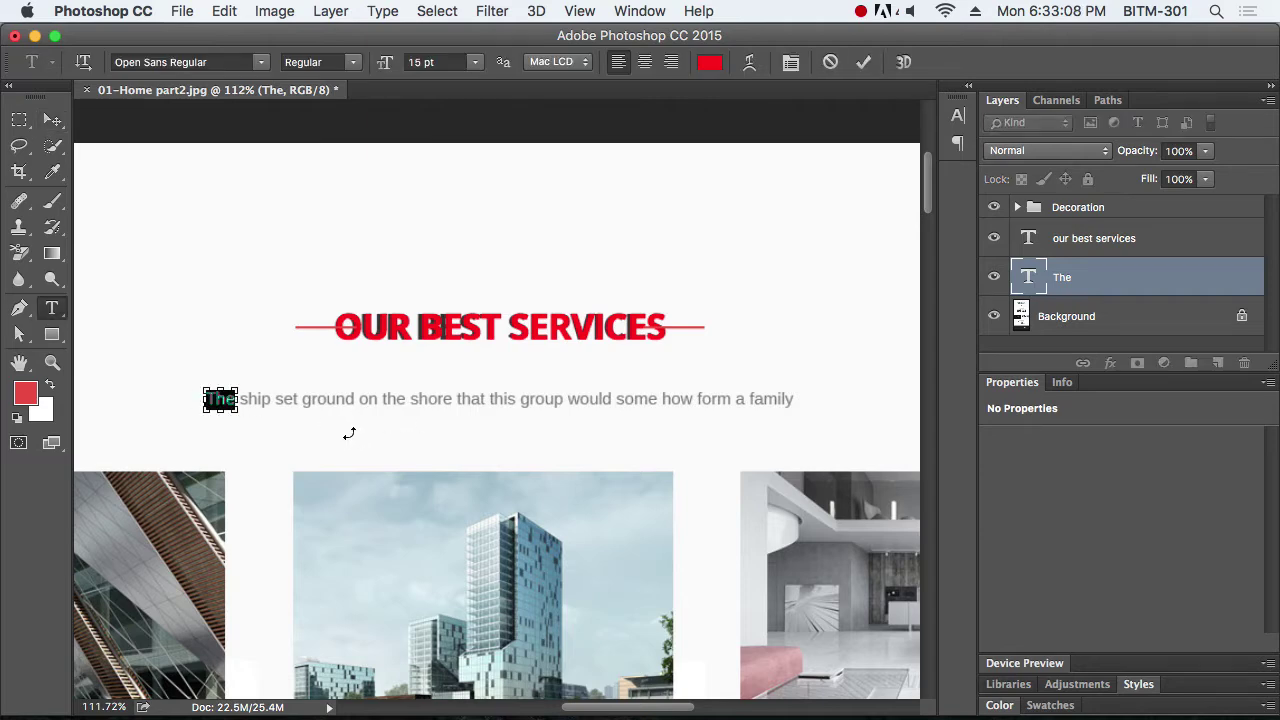
key("Left")
key("super")
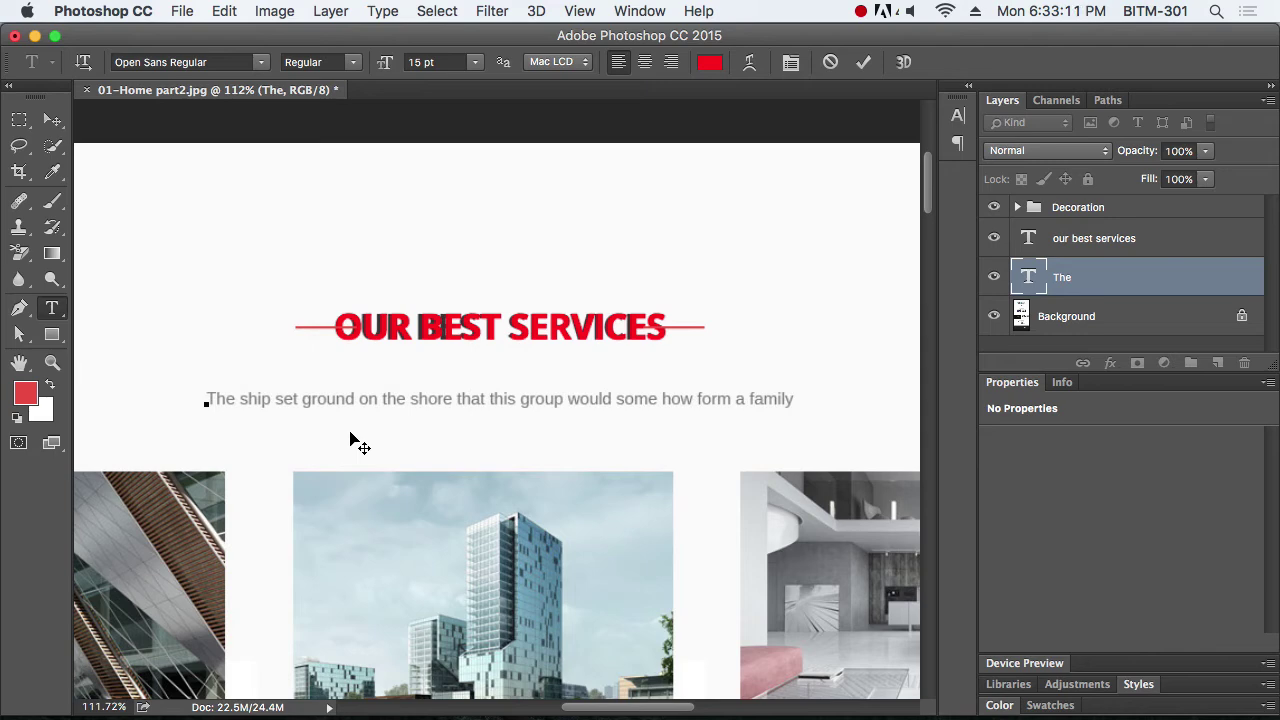
left_click(52, 120)
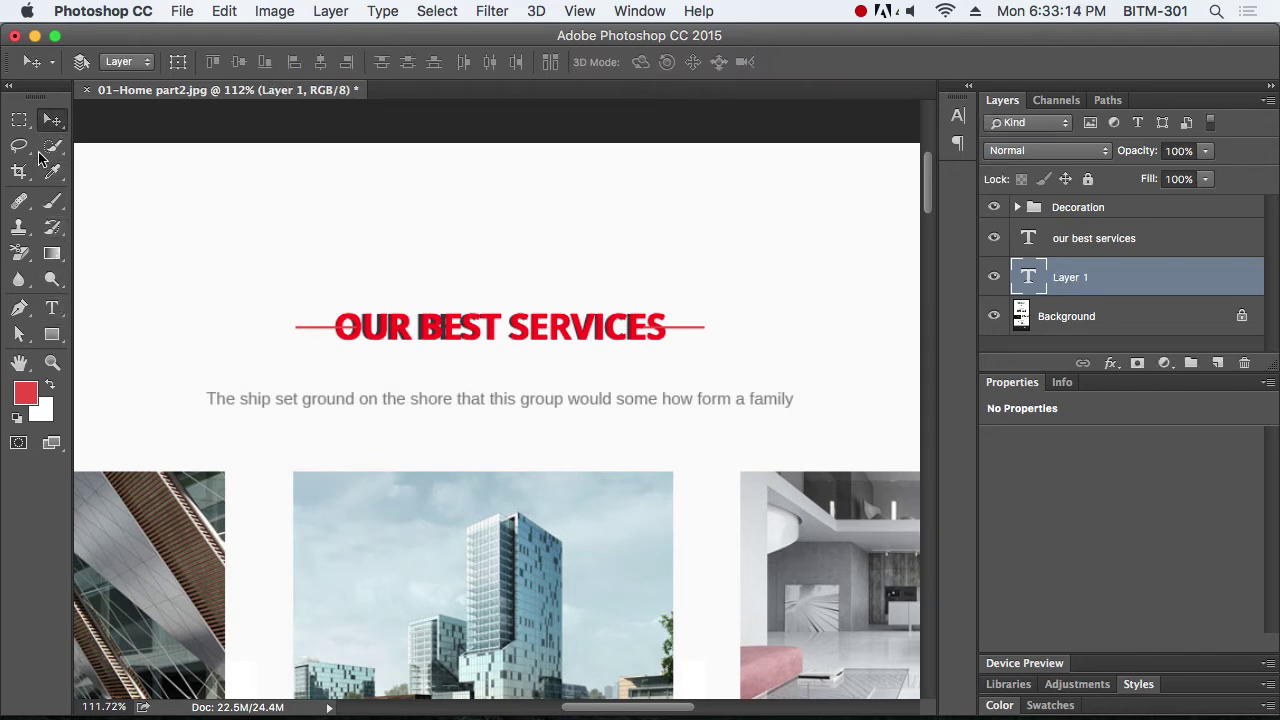
Create a paragraph text box just below the subtitle, about as wide as it, and fill it with Lorem Ipsum placeholder text
key("t")
left_click_drag(188, 420, 810, 595)
left_click(385, 11)
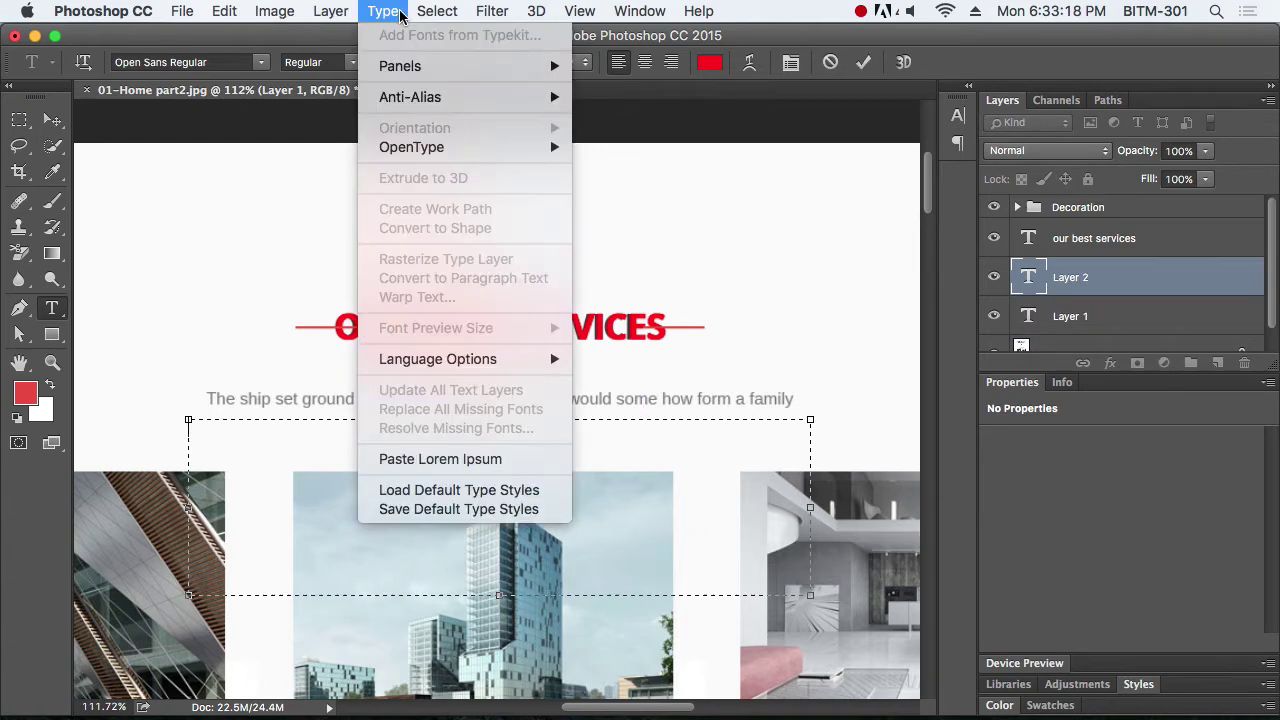
left_click(489, 462)
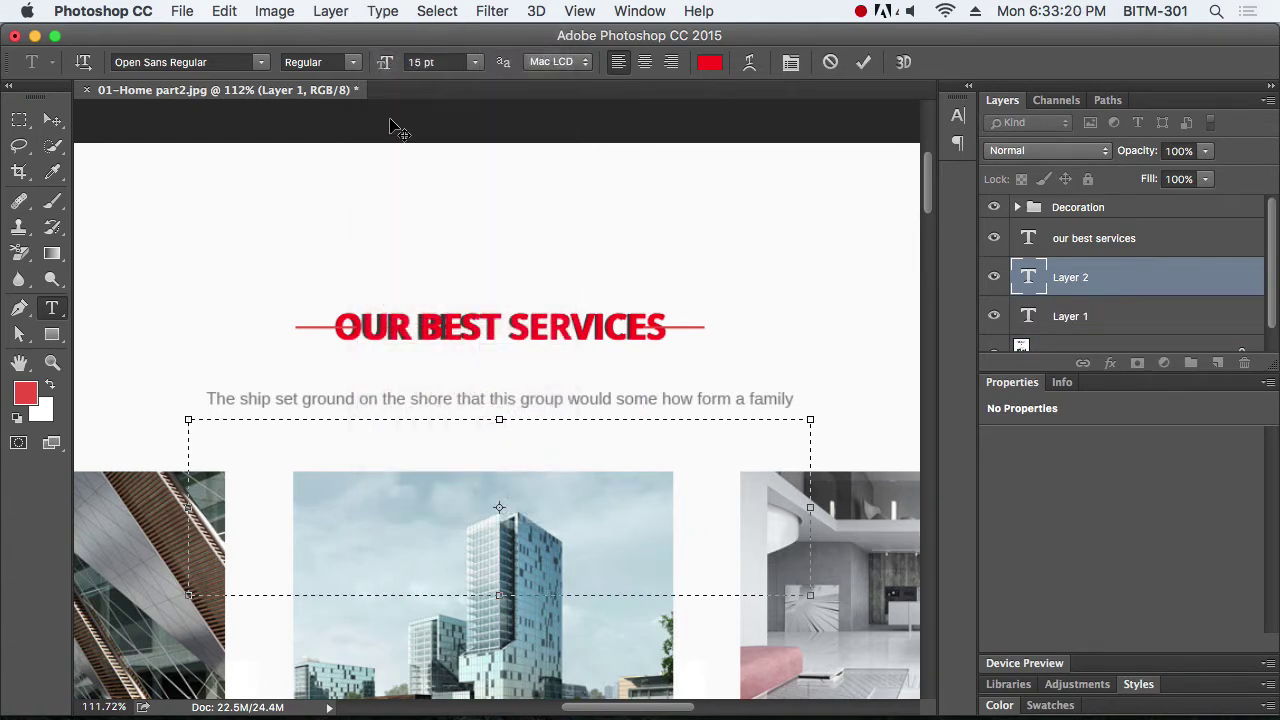
type("The")
key("ctrl+a")
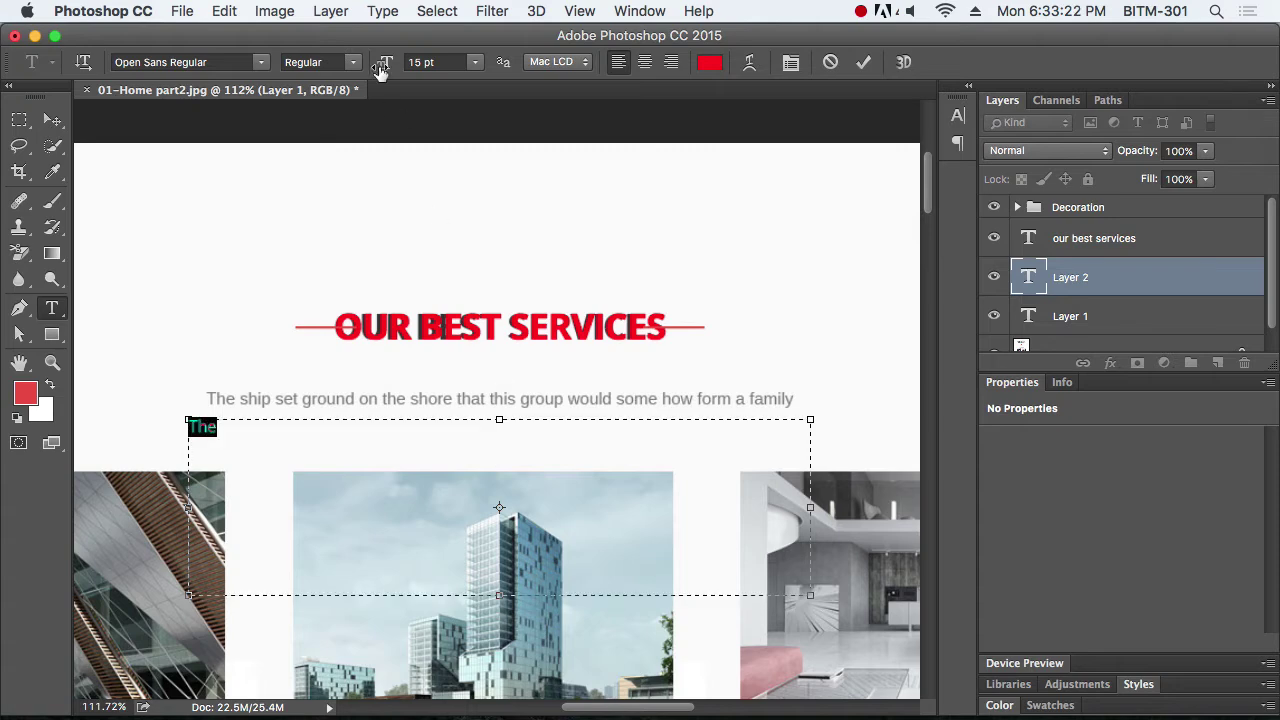
left_click(385, 14)
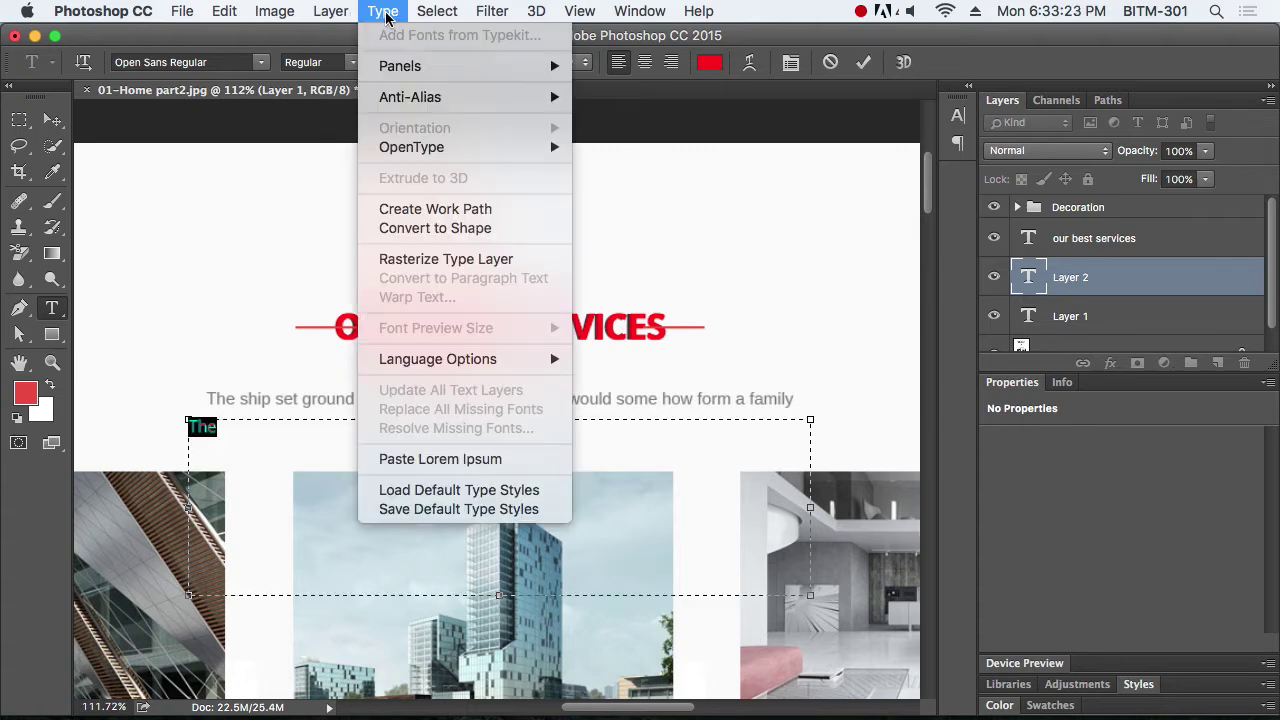
left_click(470, 460)
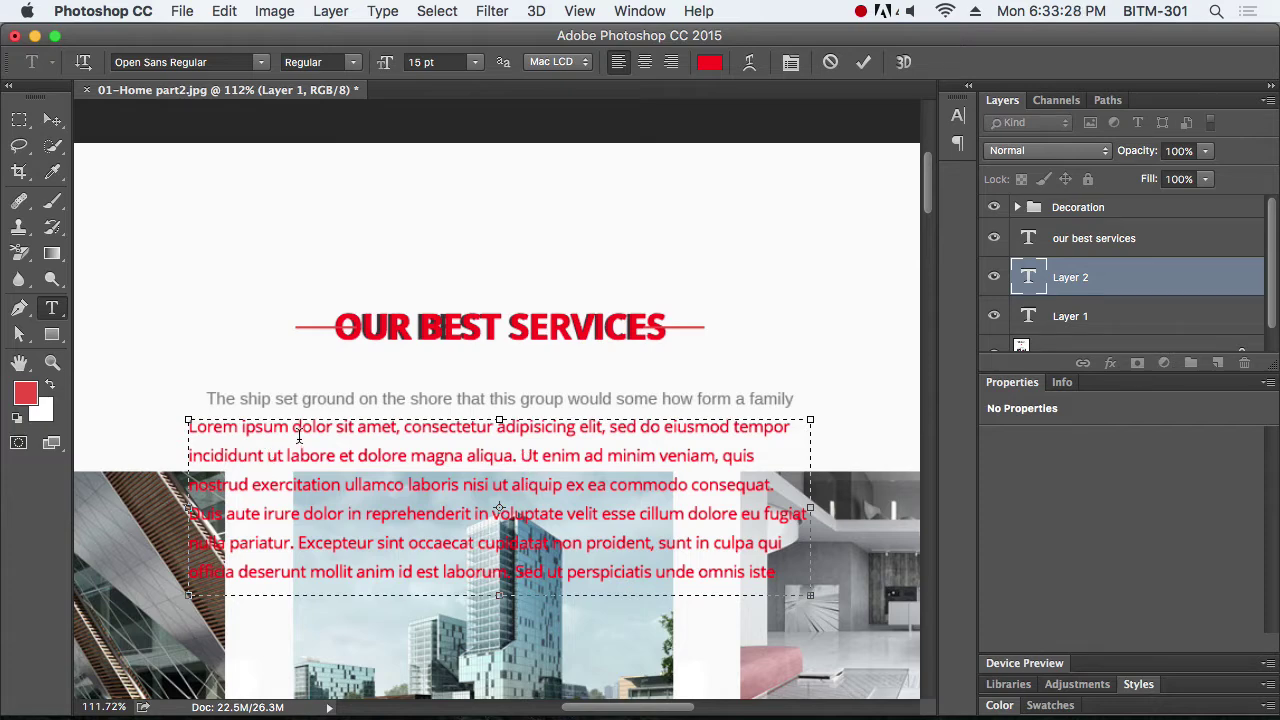
Cut the passage from "consectetur" through "aliquip" out of the placeholder paragraph, commit the edit, and delete that paragraph layer
left_click_drag(407, 428, 576, 487)
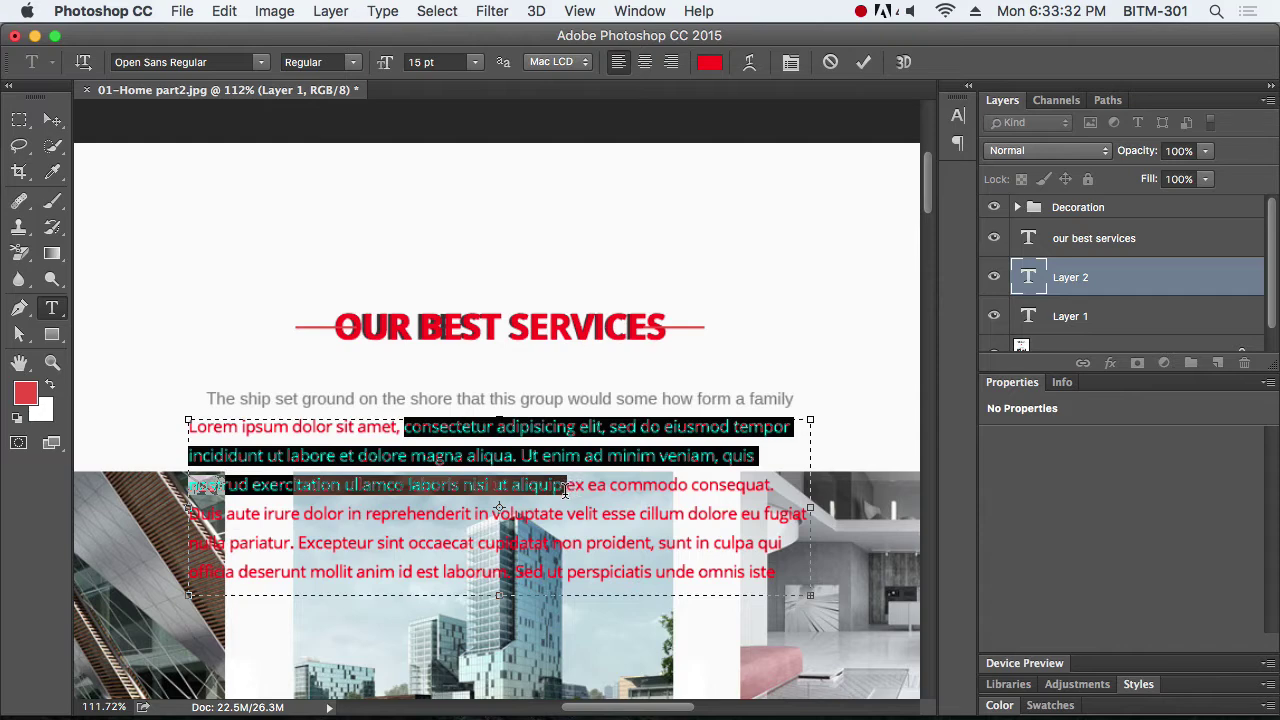
key("BackSpace")
left_click(52, 120)
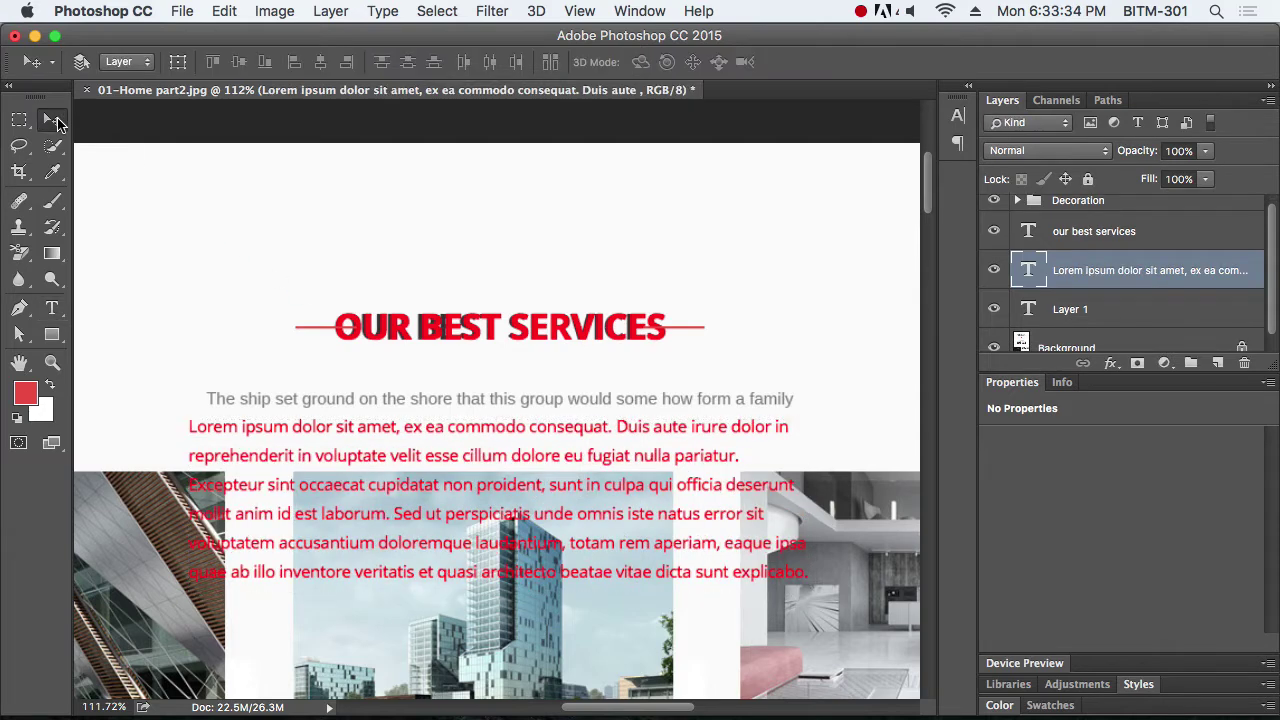
key("BackSpace")
Add a single-line text layer below the subtitle, paste the cut passage with "The" in front of it, and commit
key("t")
left_click(237, 430)
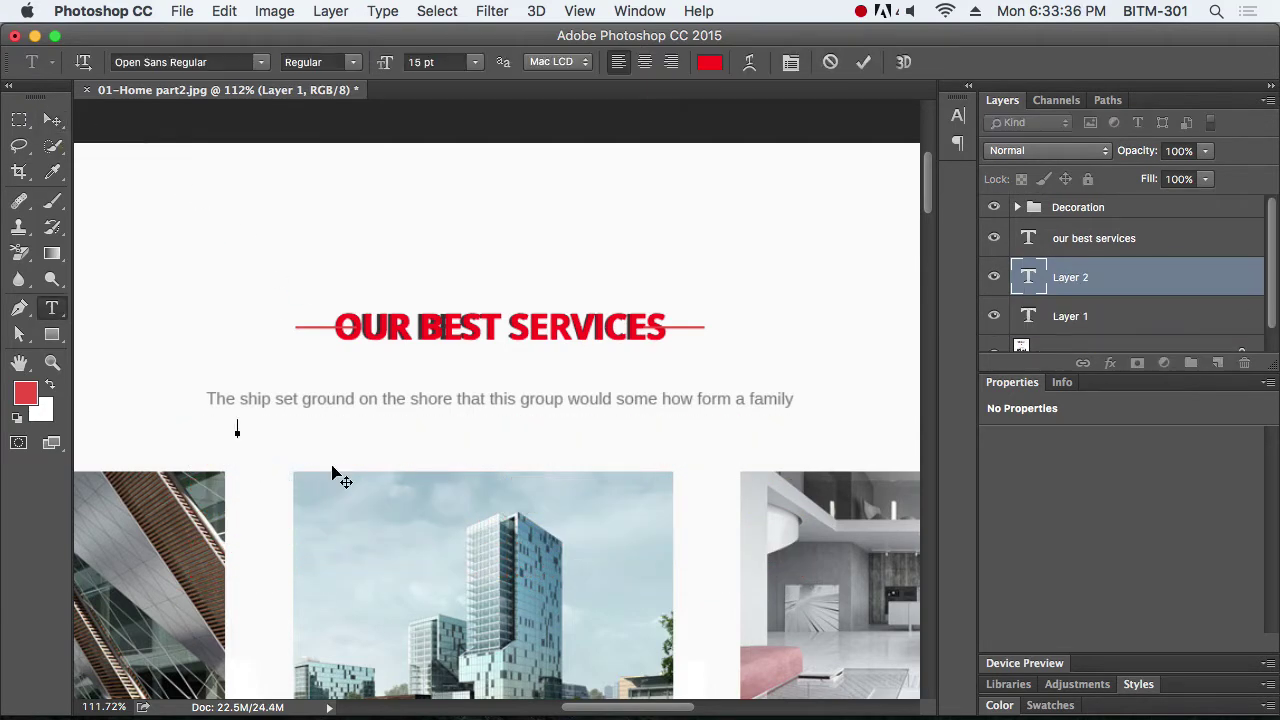
key("super+v")
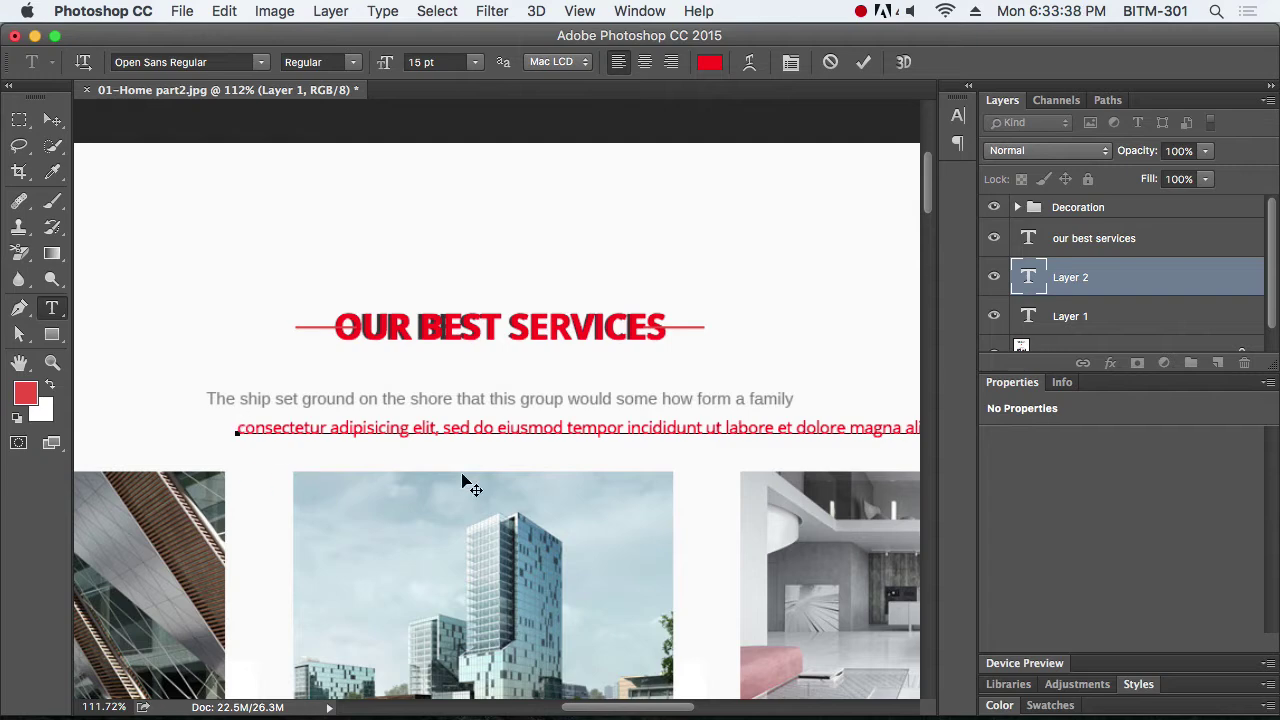
type("The")
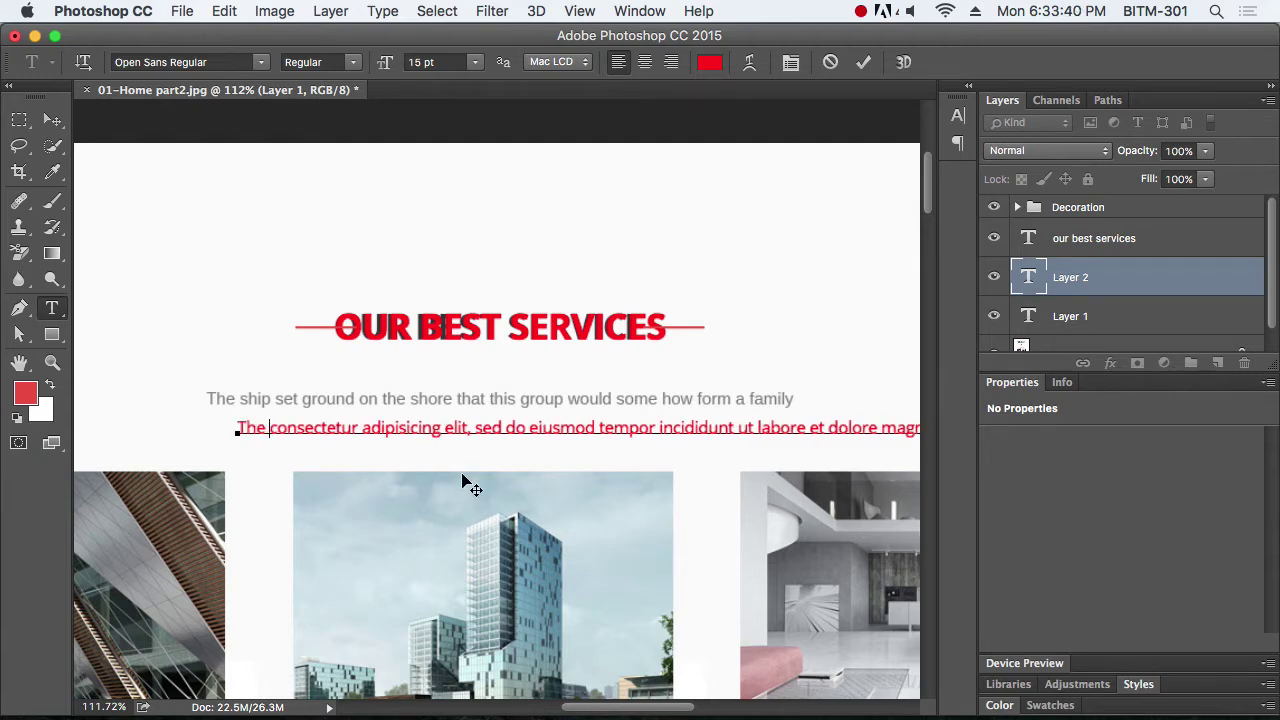
left_click(52, 119)
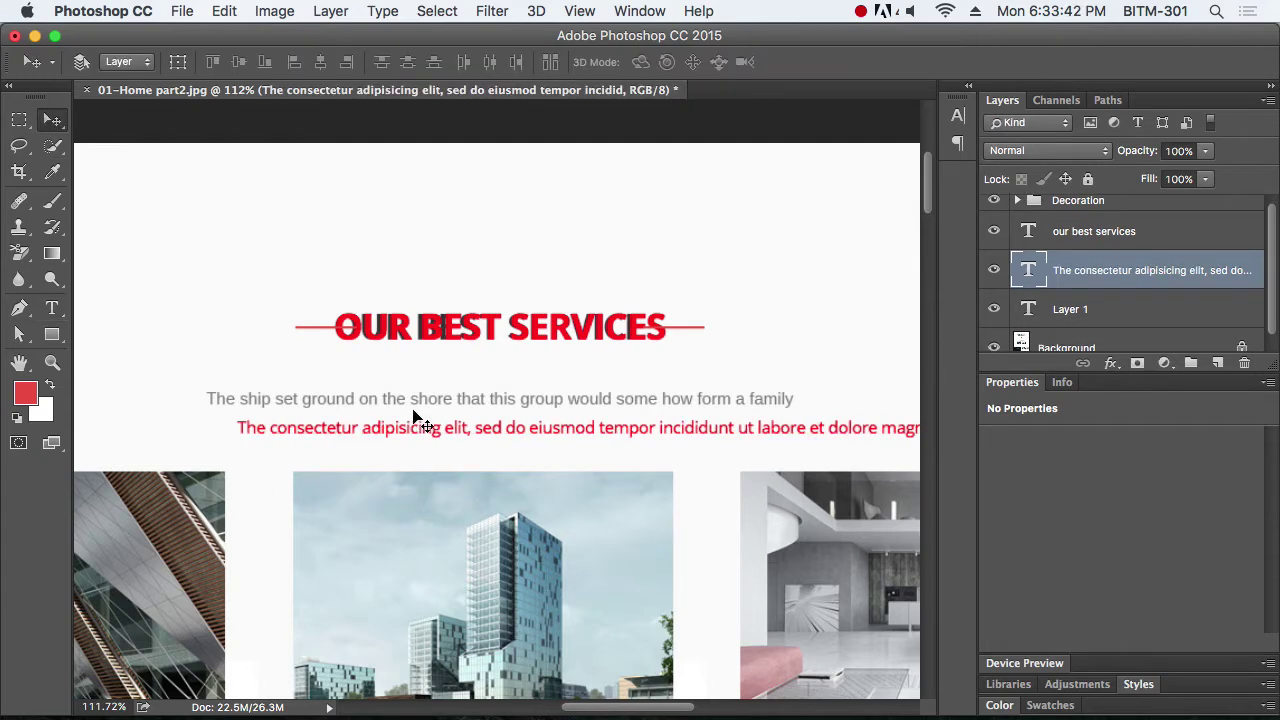
Move the red placeholder line over the gray subtitle and trim its text so it ends at "magna aliqua."
left_click_drag(434, 437, 278, 403)
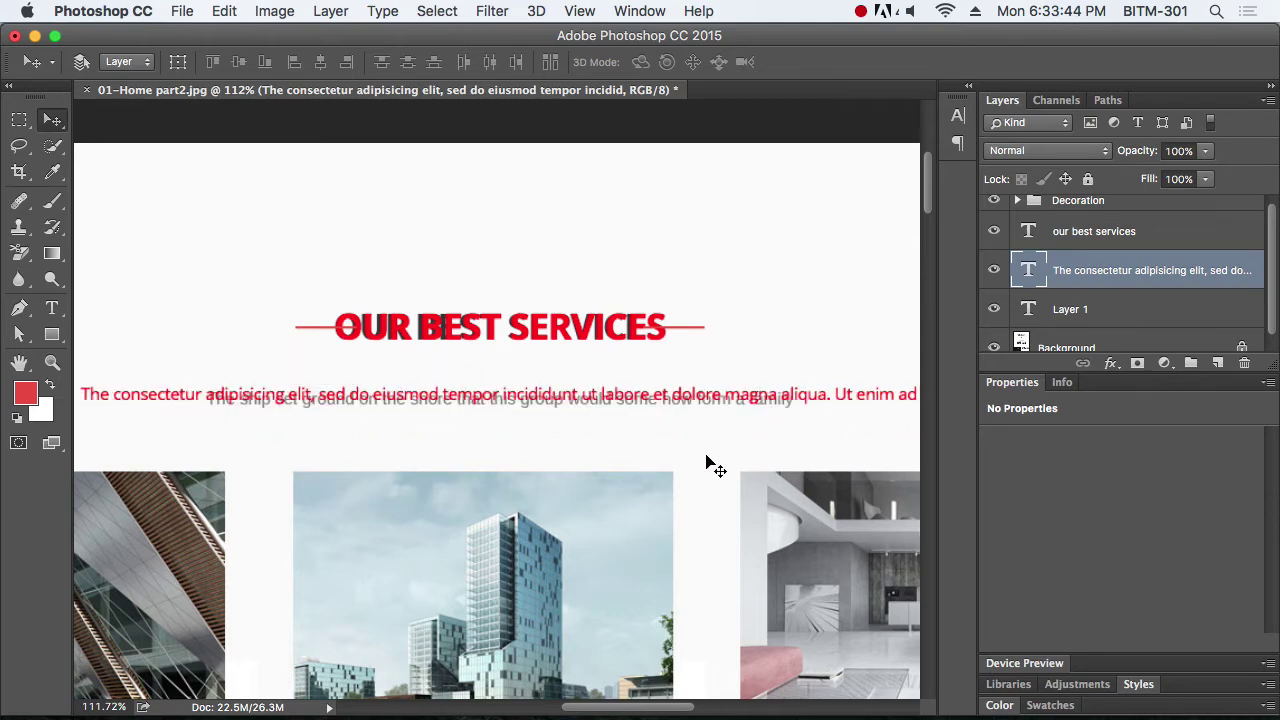
left_click(644, 447, "alt")
left_click(644, 447, "alt")
left_click_drag(783, 451, 880, 434)
key("t")
key("BackSpace")
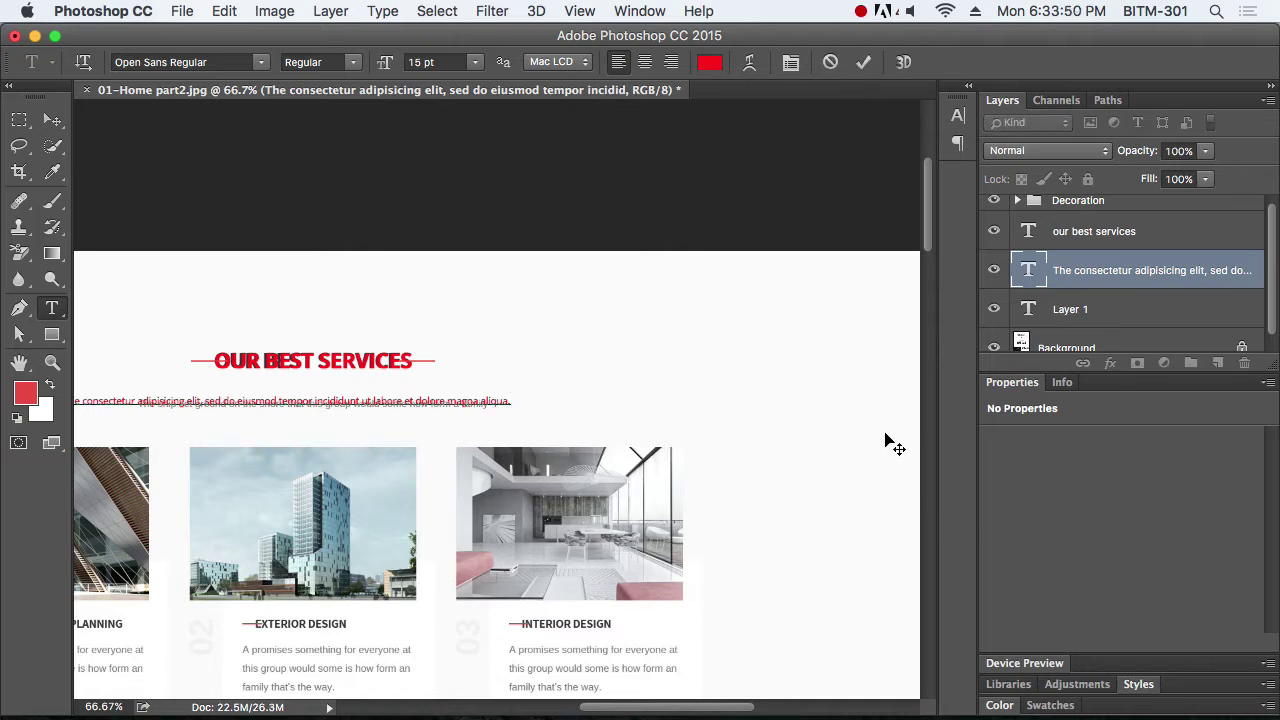
left_click(52, 119)
Center the red placeholder line horizontally on the whole canvas, then clear the selection
left_click_drag(543, 376, 751, 382)
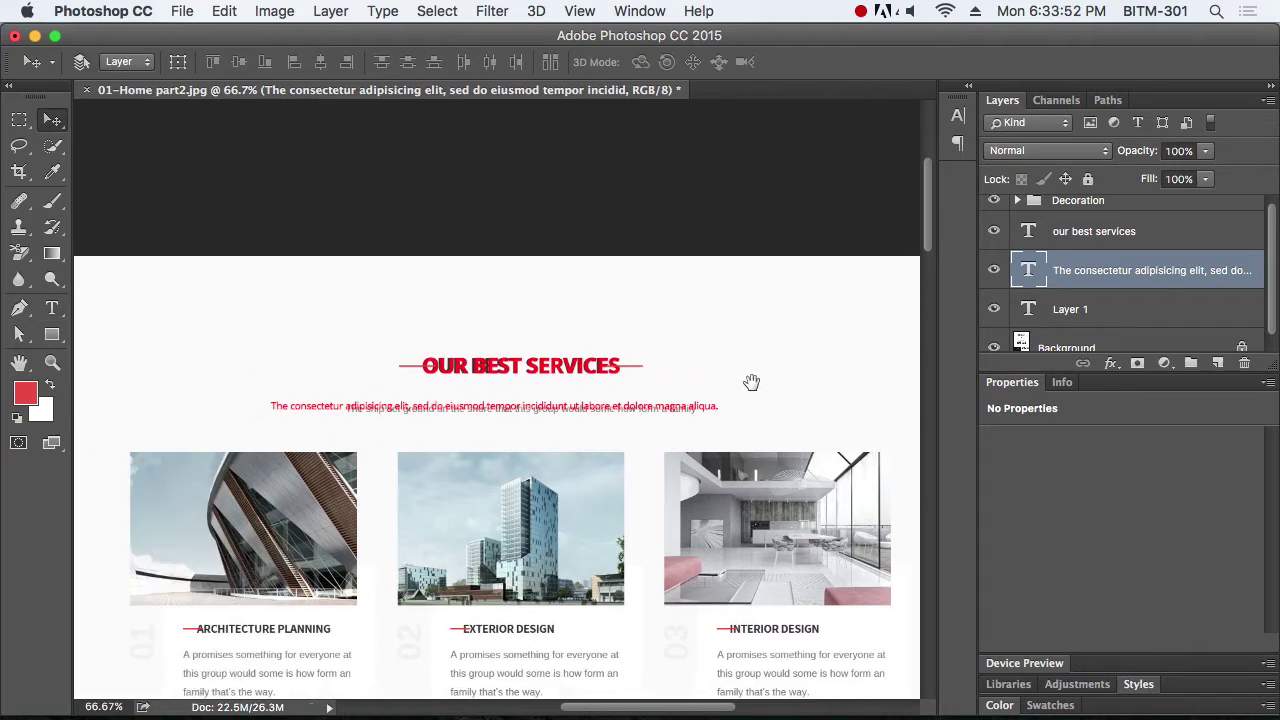
left_click_drag(602, 373, 646, 369)
left_click(583, 355, "alt+super")
left_click(583, 355, "alt+super")
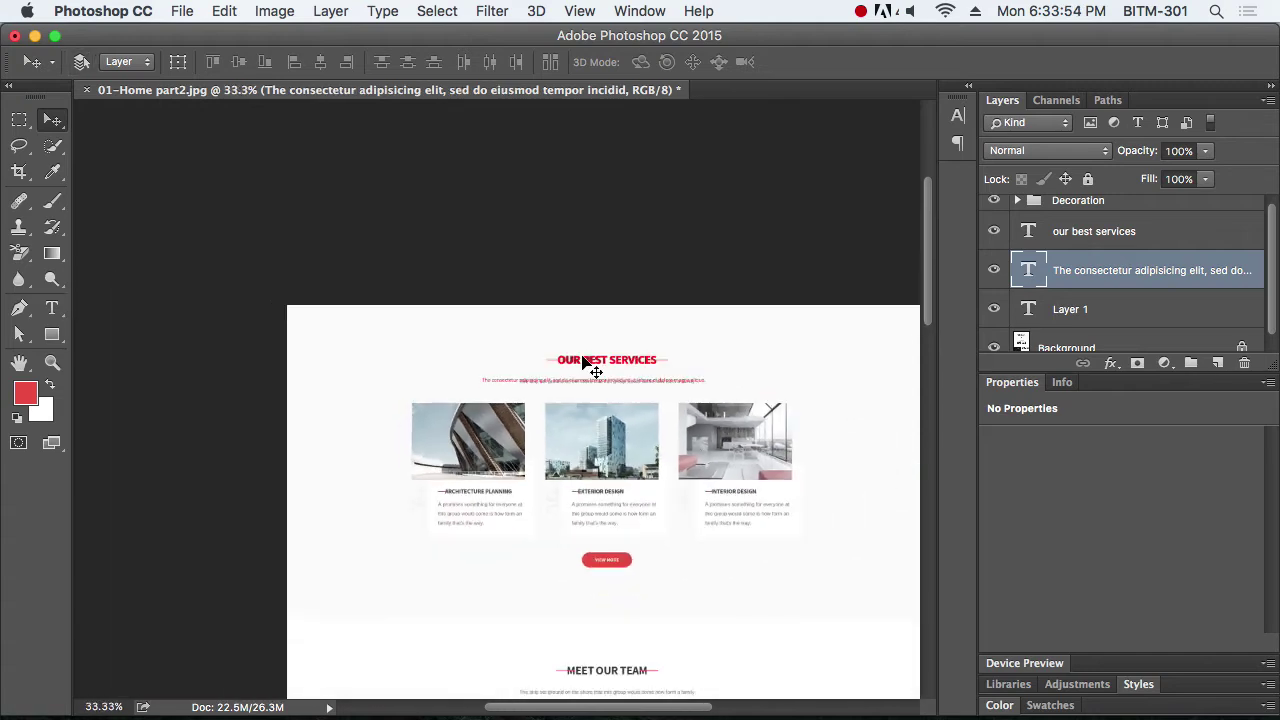
key("super+a")
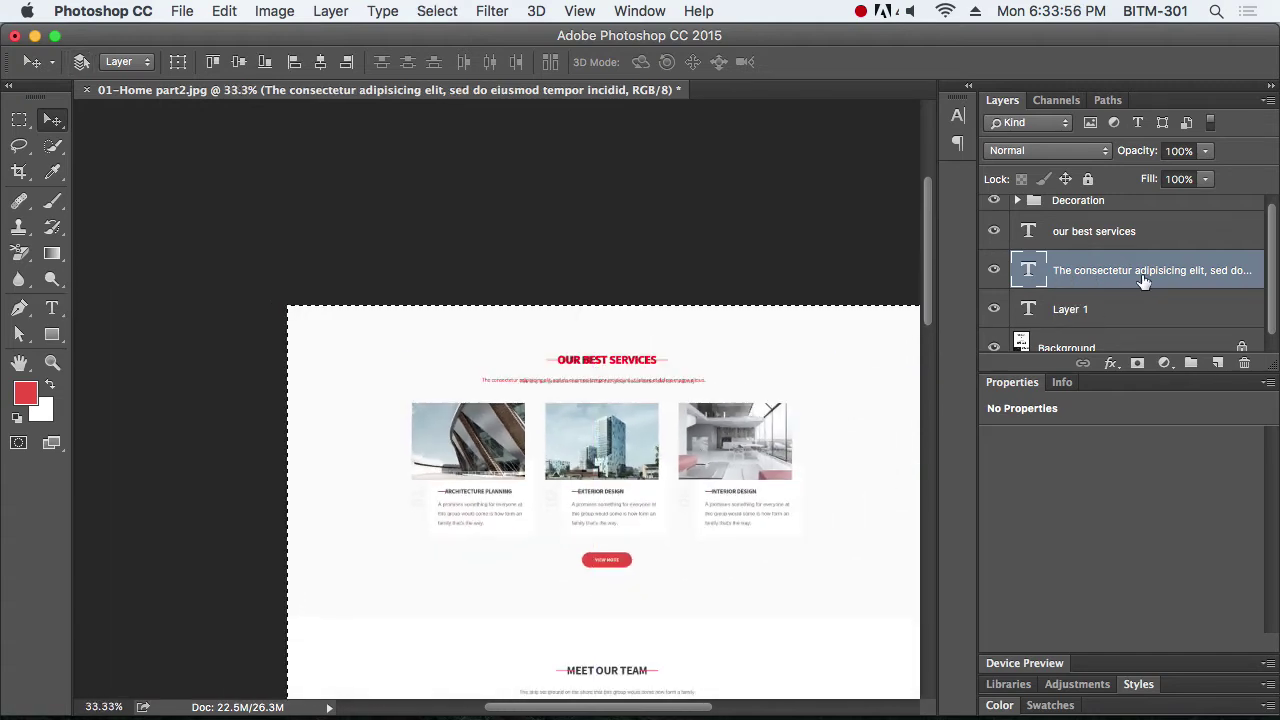
left_click(993, 270)
left_click(993, 270)
left_click(993, 270)
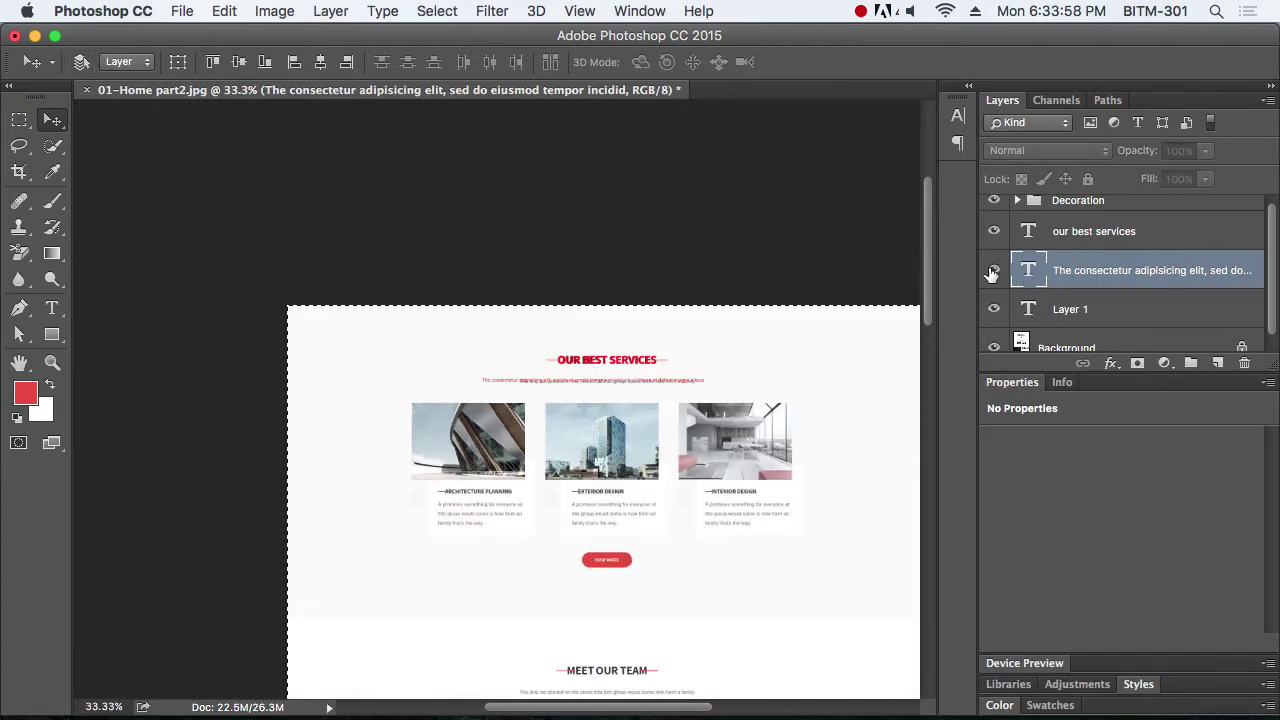
left_click(993, 270)
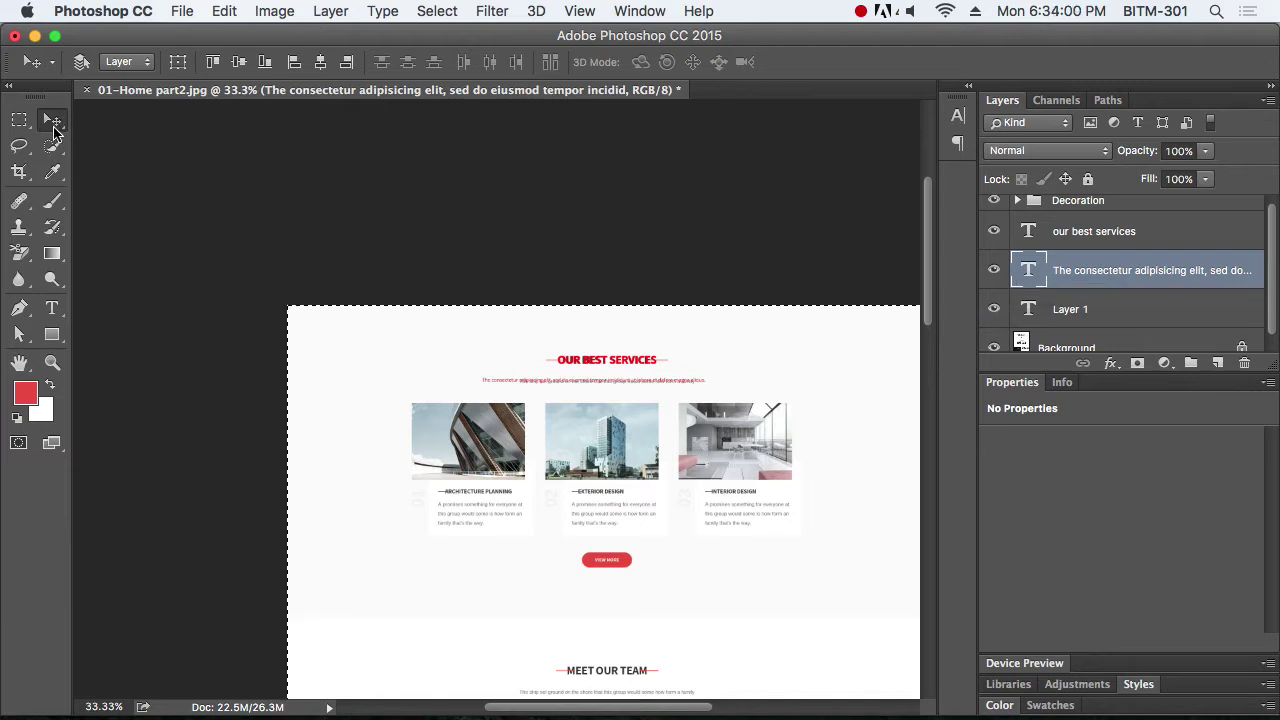
left_click(322, 63)
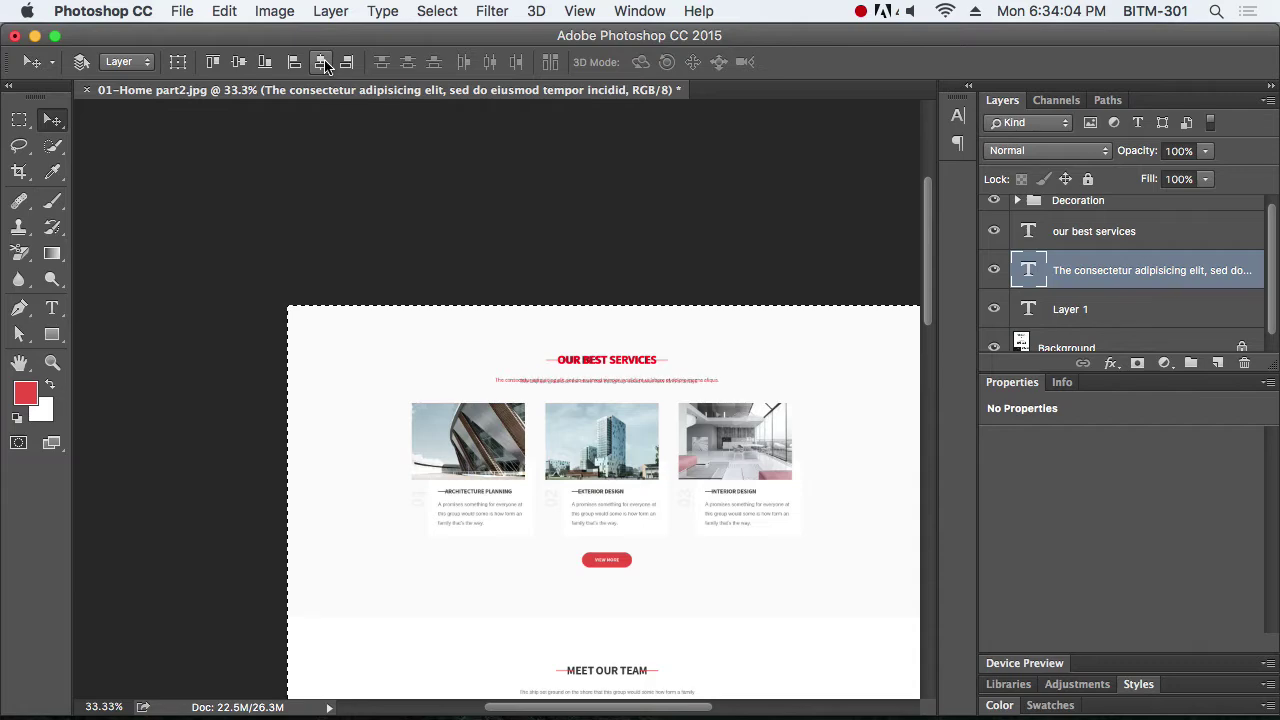
key("super+d")
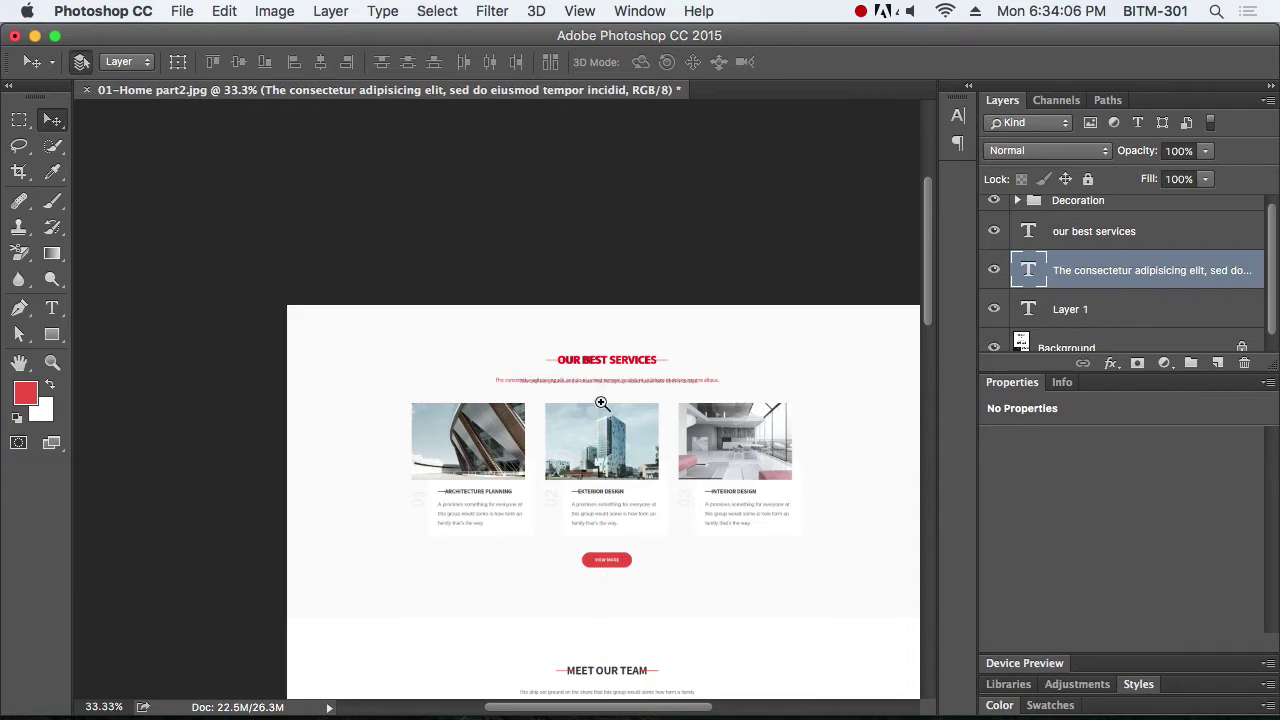
Nudge the red placeholder line vertically until its baseline matches the gray subtitle's baseline
left_click_drag(601, 402, 774, 457)
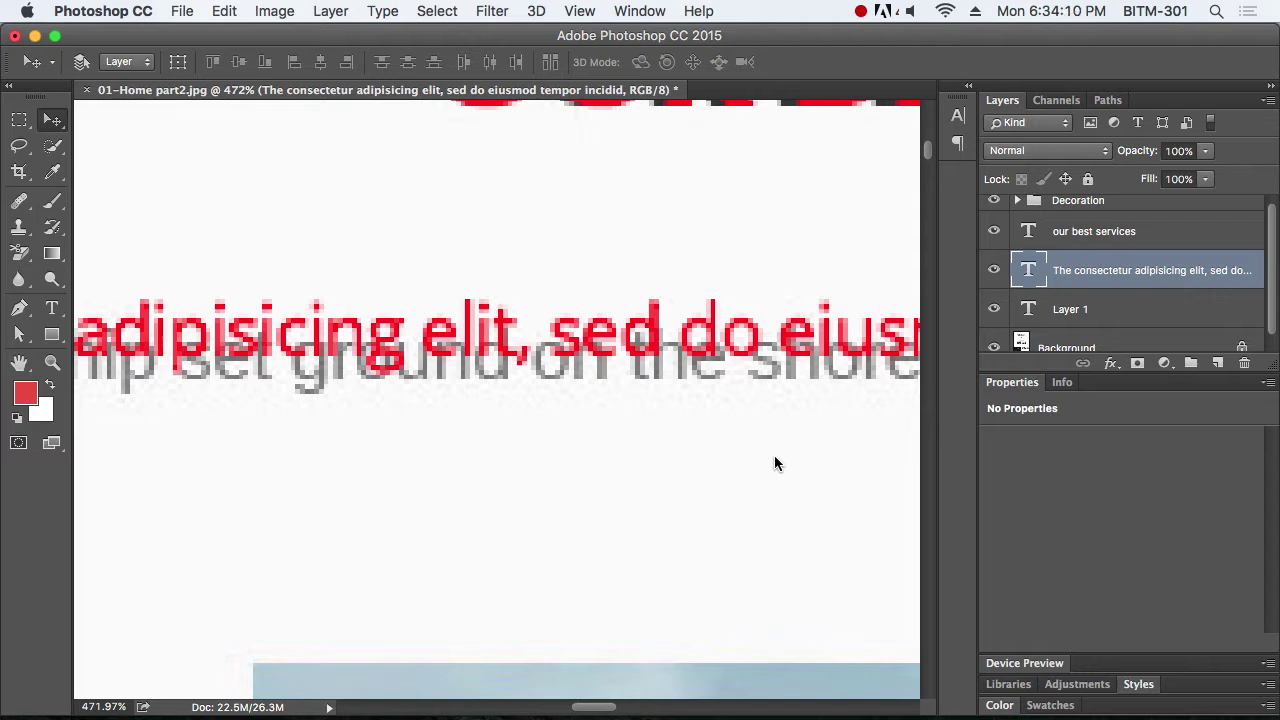
key("Down")
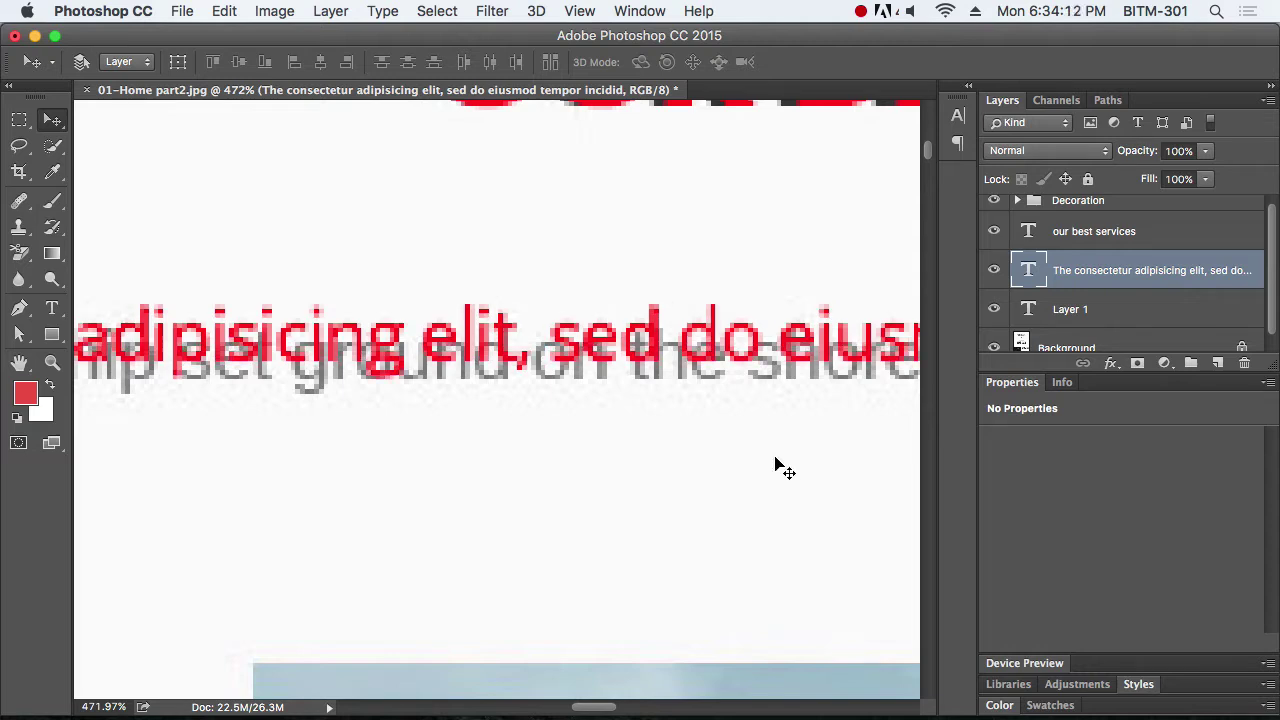
key("shift+Down")
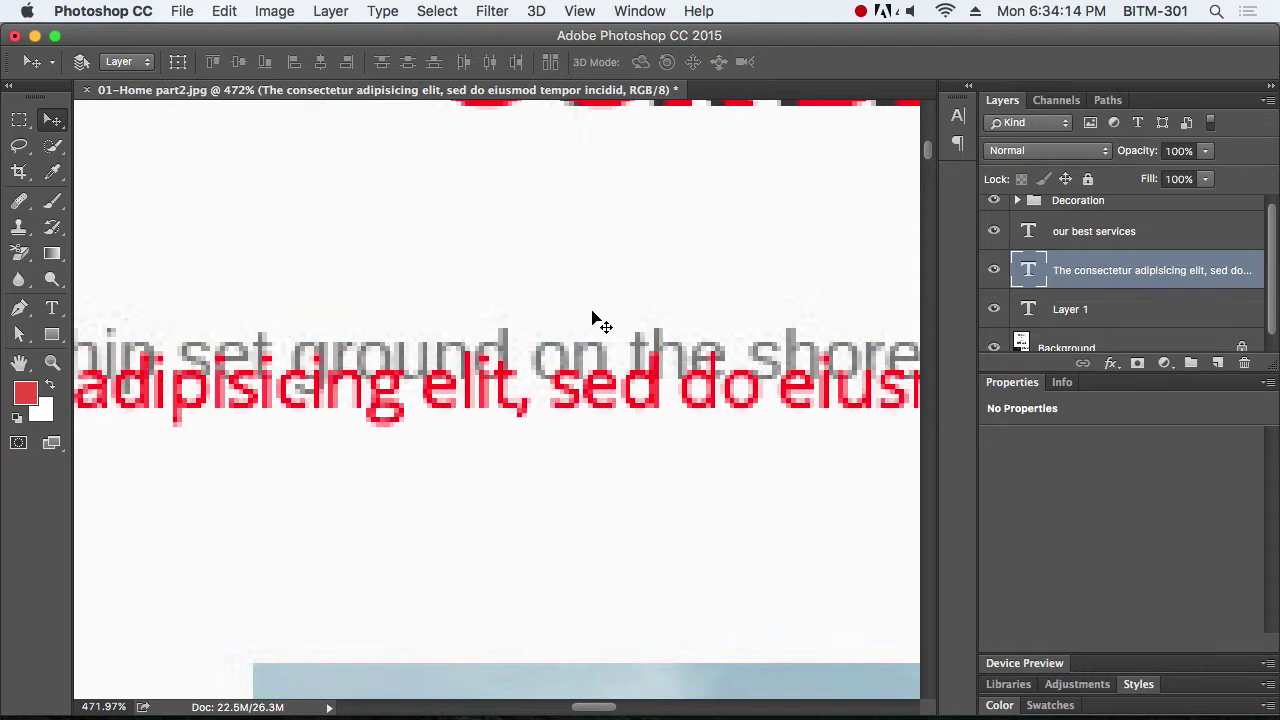
key("Up")
key("Up")
key("Up")
key("Up")
key("Up")
key("Up")
key("Up")
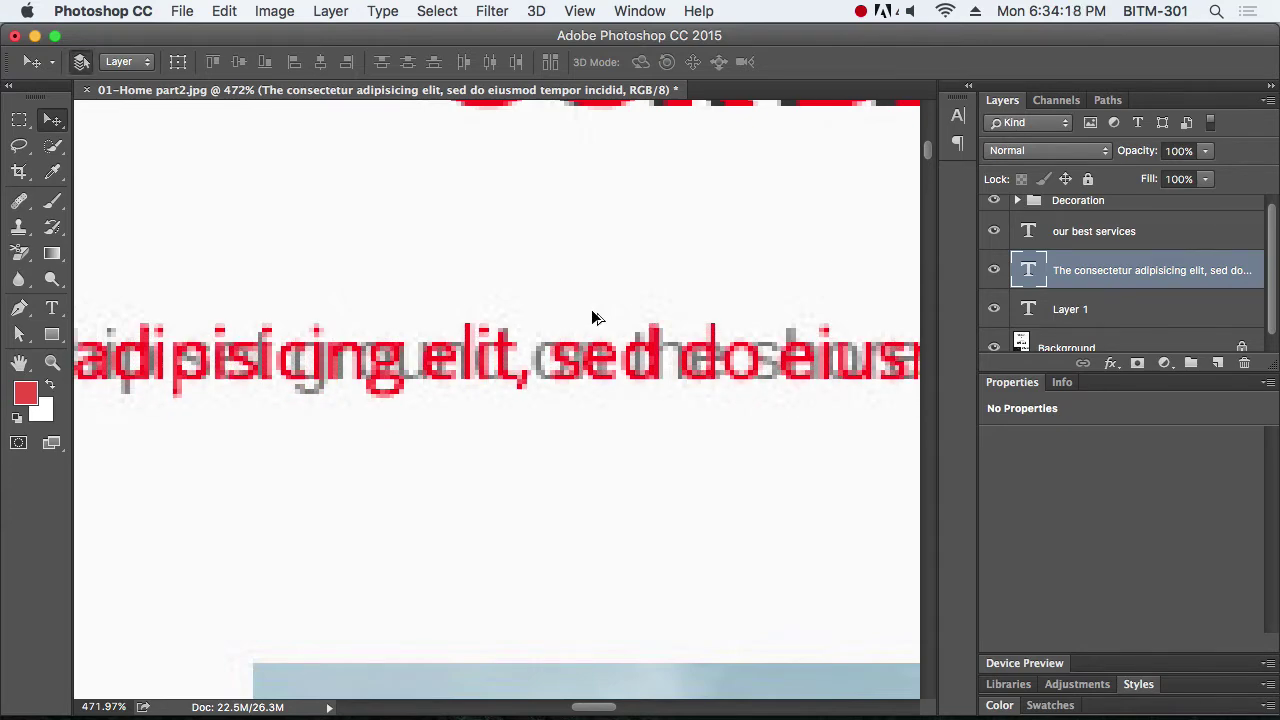
Group the Decoration group, the heading text and the placeholder subtitle layer together and name the group Title
key("super+1")
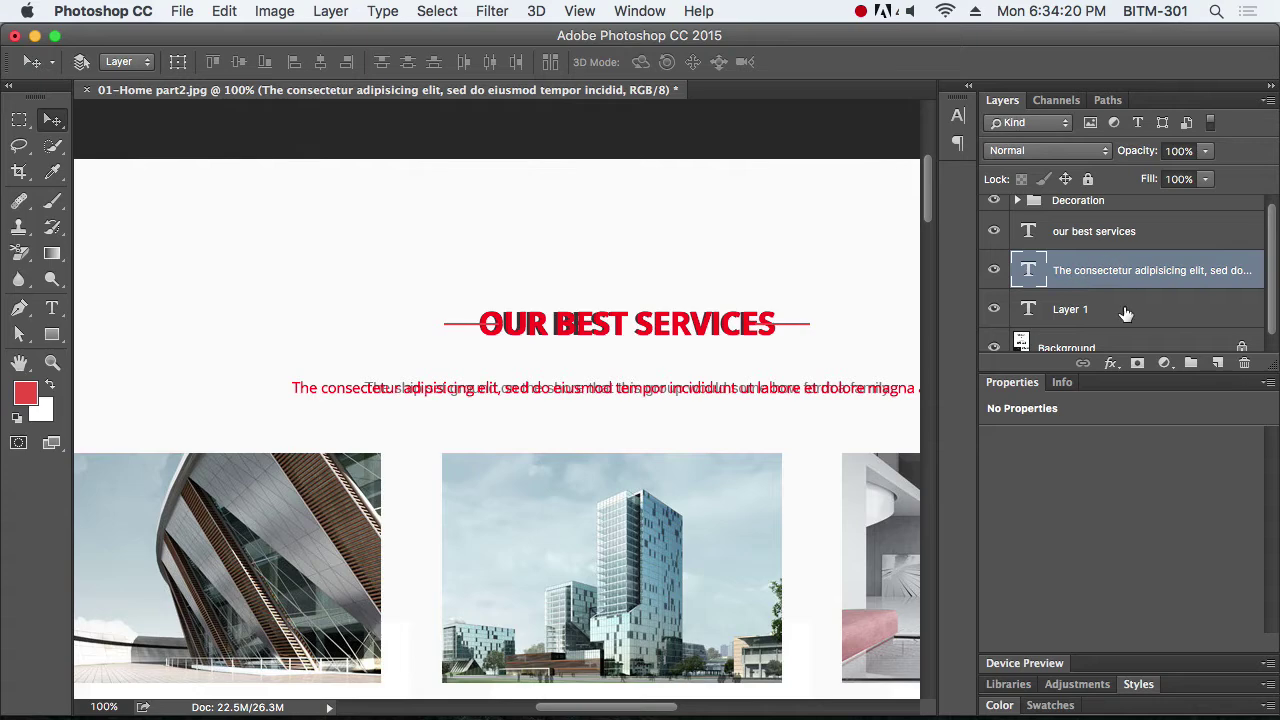
scroll(1126, 315, "up", 1)
left_click(1108, 217, "shift")
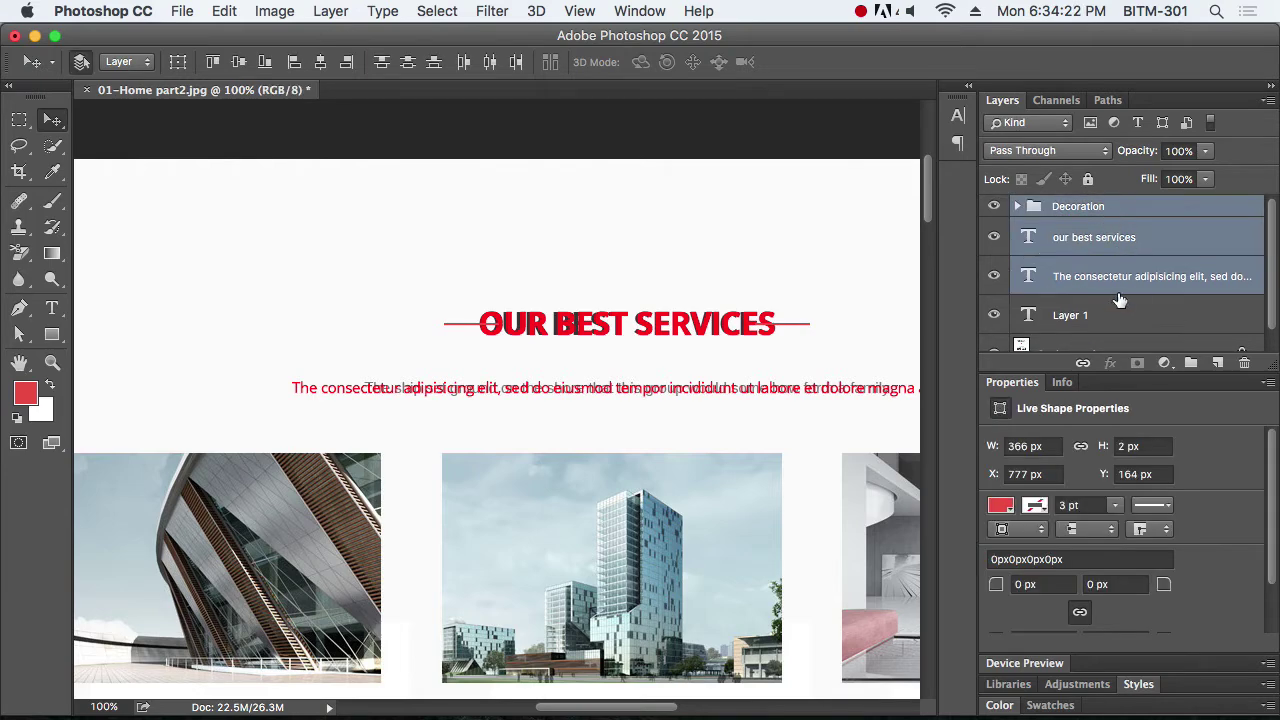
key("super+g")
double_click(1074, 209)
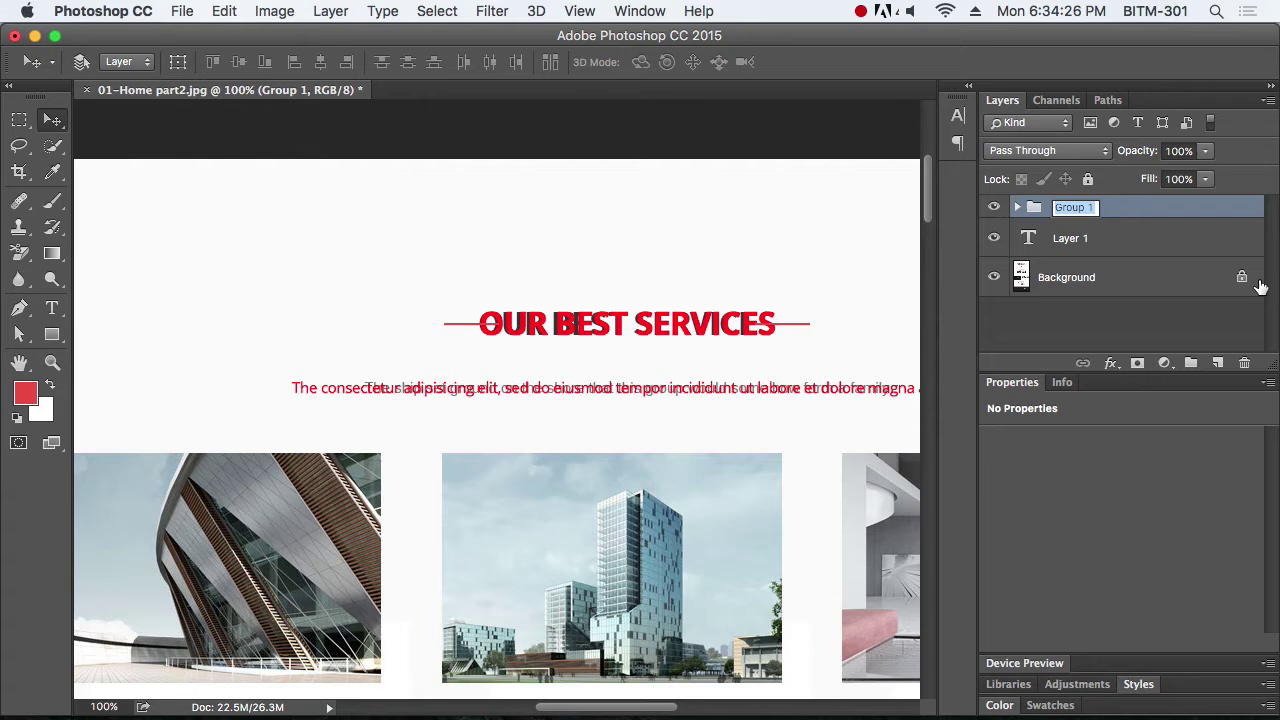
type("Title")
key("Return")
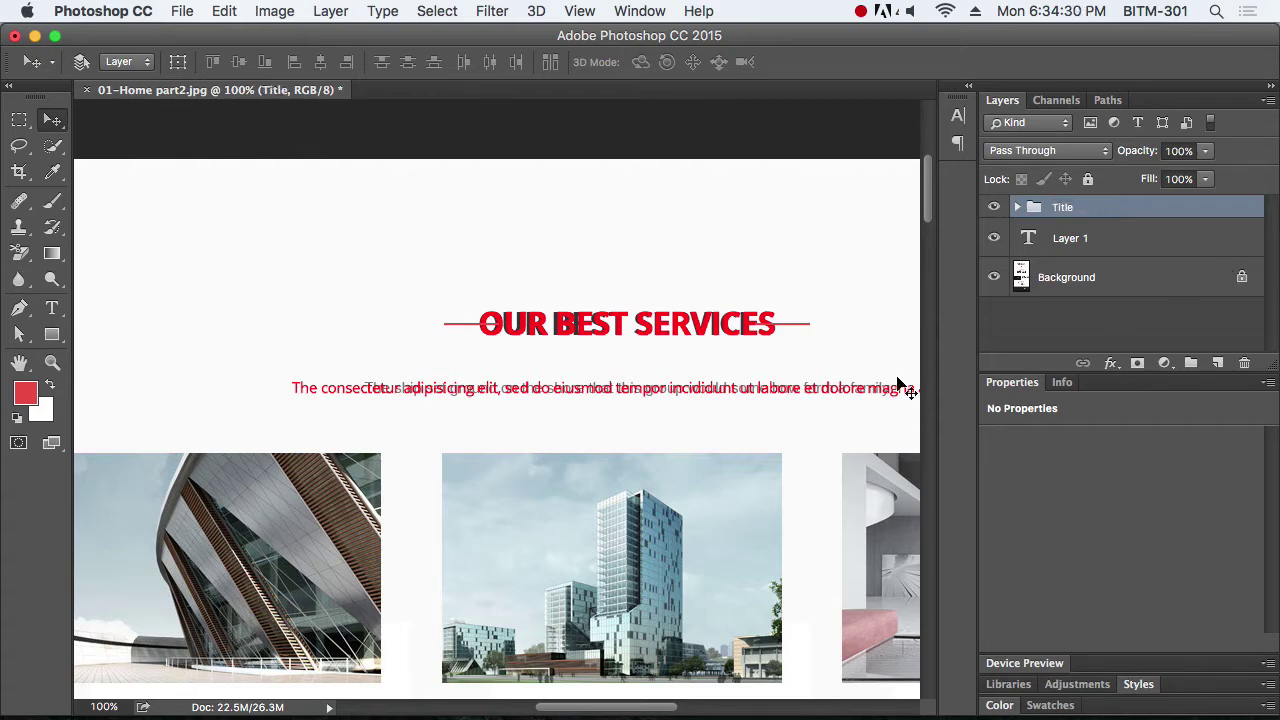
Look over the page sections from the services block down to the blog block and back to the heading
left_click(722, 368, "alt+super")
left_click(718, 368, "alt+super")
left_click(713, 370, "alt+super")
left_click_drag(736, 437, 695, 248)
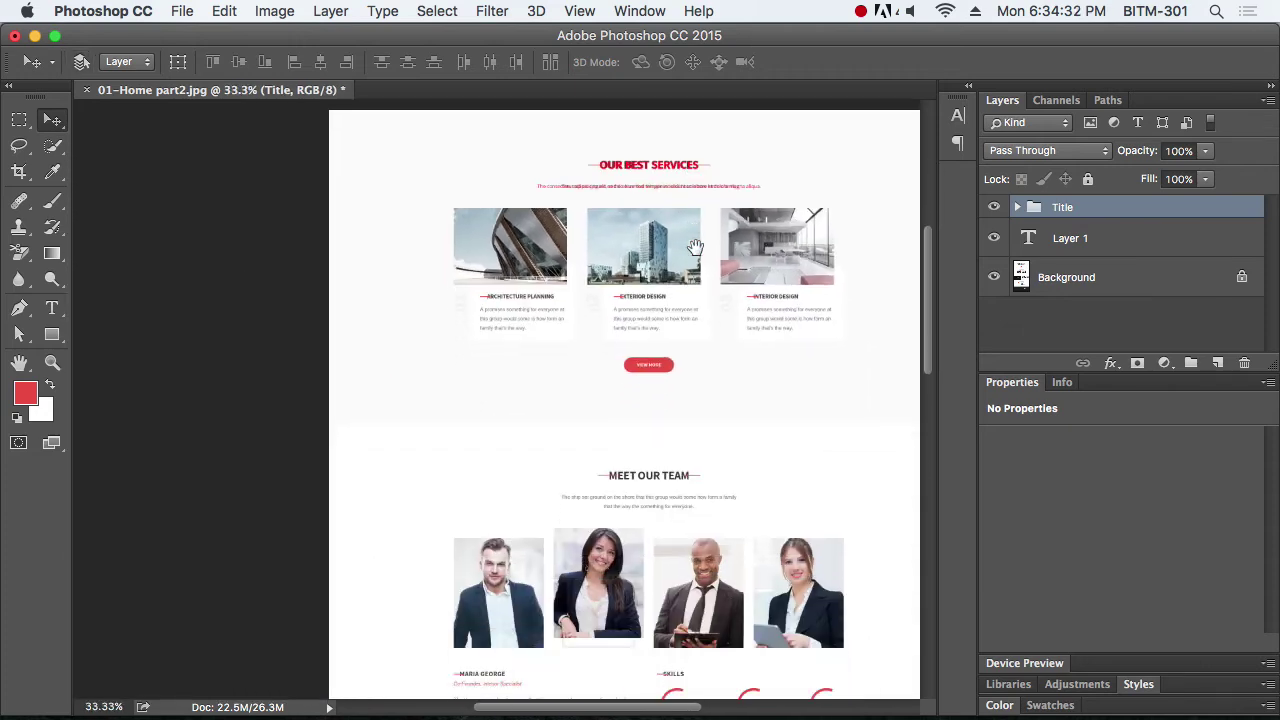
left_click_drag(692, 474, 679, 281)
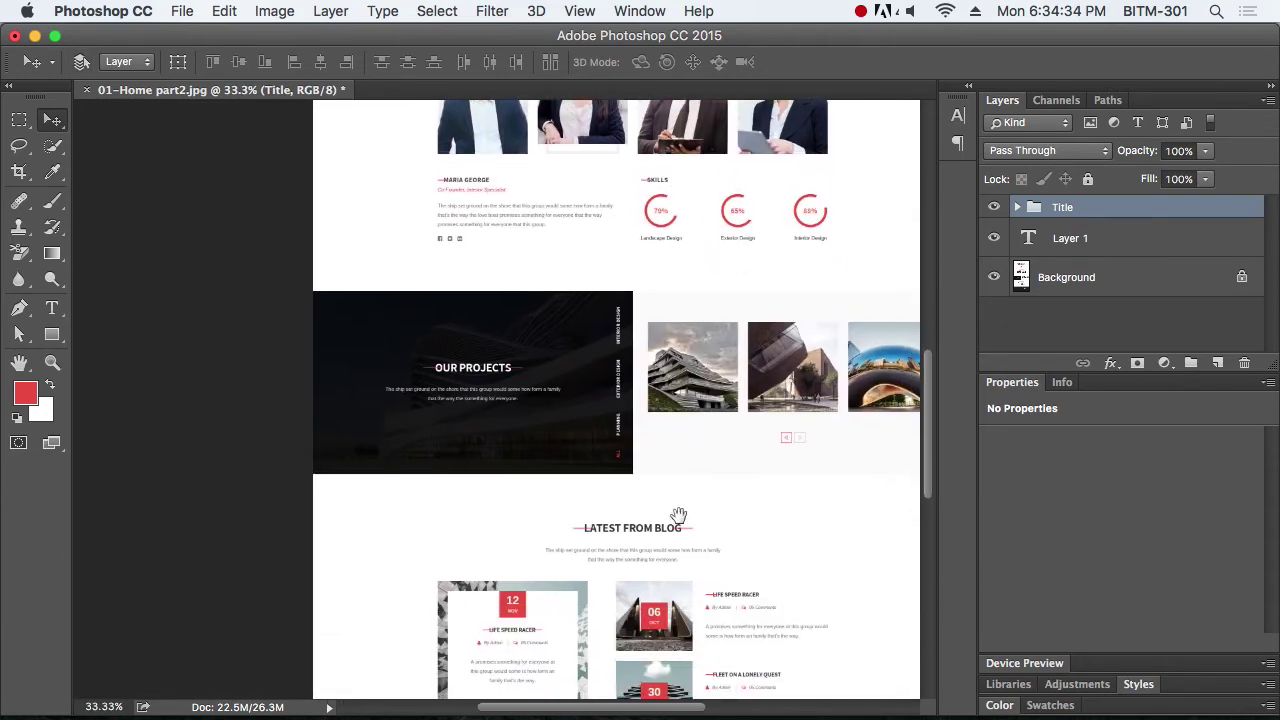
left_click_drag(677, 514, 691, 483)
left_click_drag(670, 130, 694, 550)
left_click_drag(691, 283, 668, 534)
left_click_drag(643, 339, 708, 421)
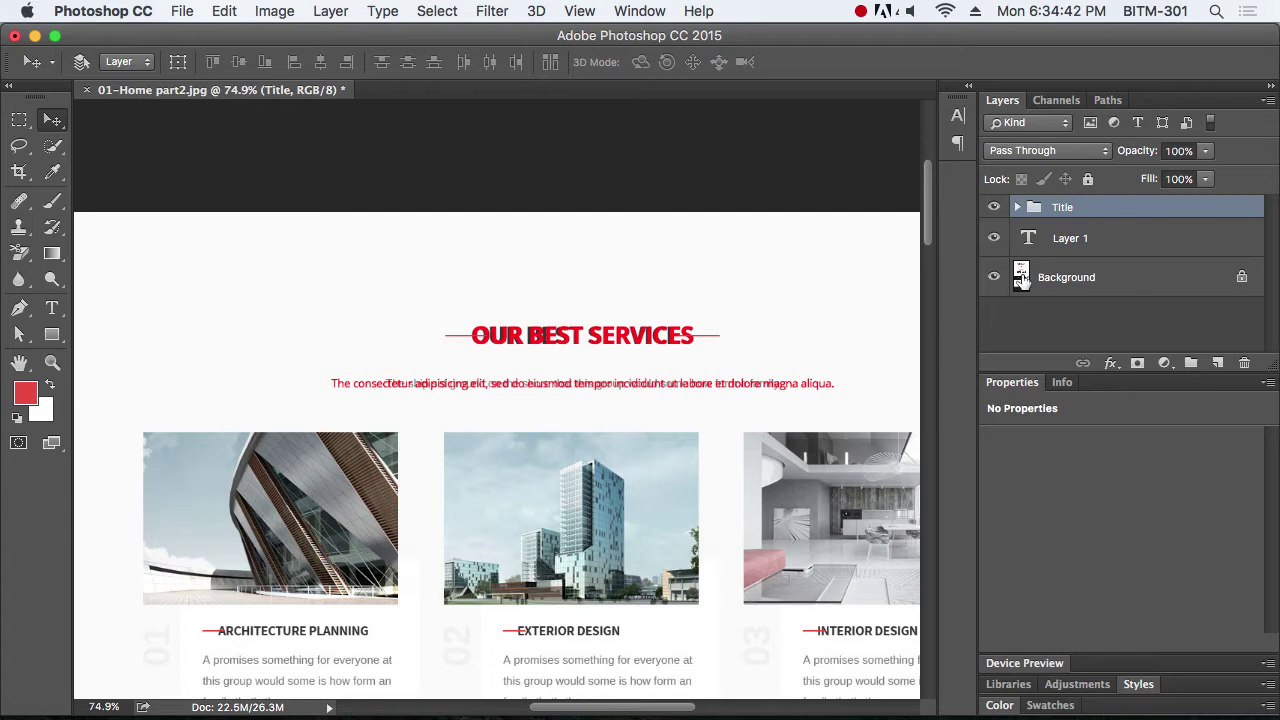
Delete the leftover Layer 1 text layer
left_click(1092, 236)
key("BackSpace")
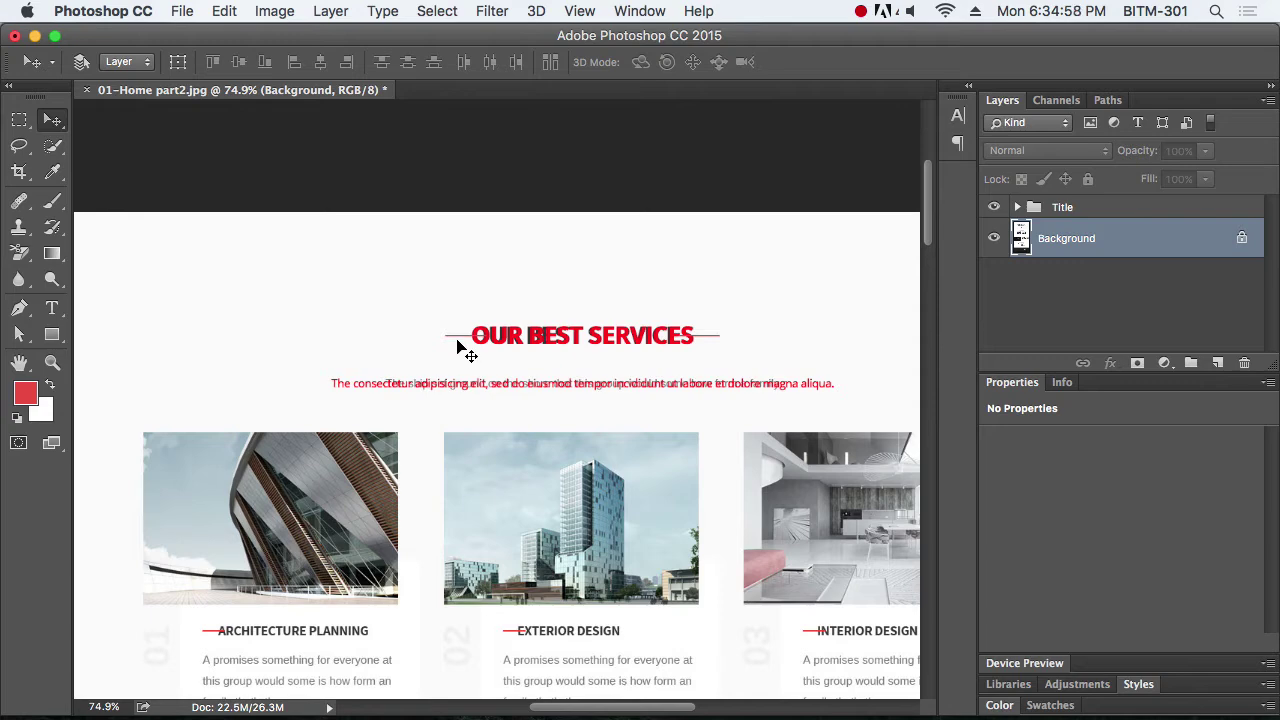
Set the text color of both the heading and the placeholder subtitle in the Title group to black (000000)
left_click_drag(471, 349, 546, 386)
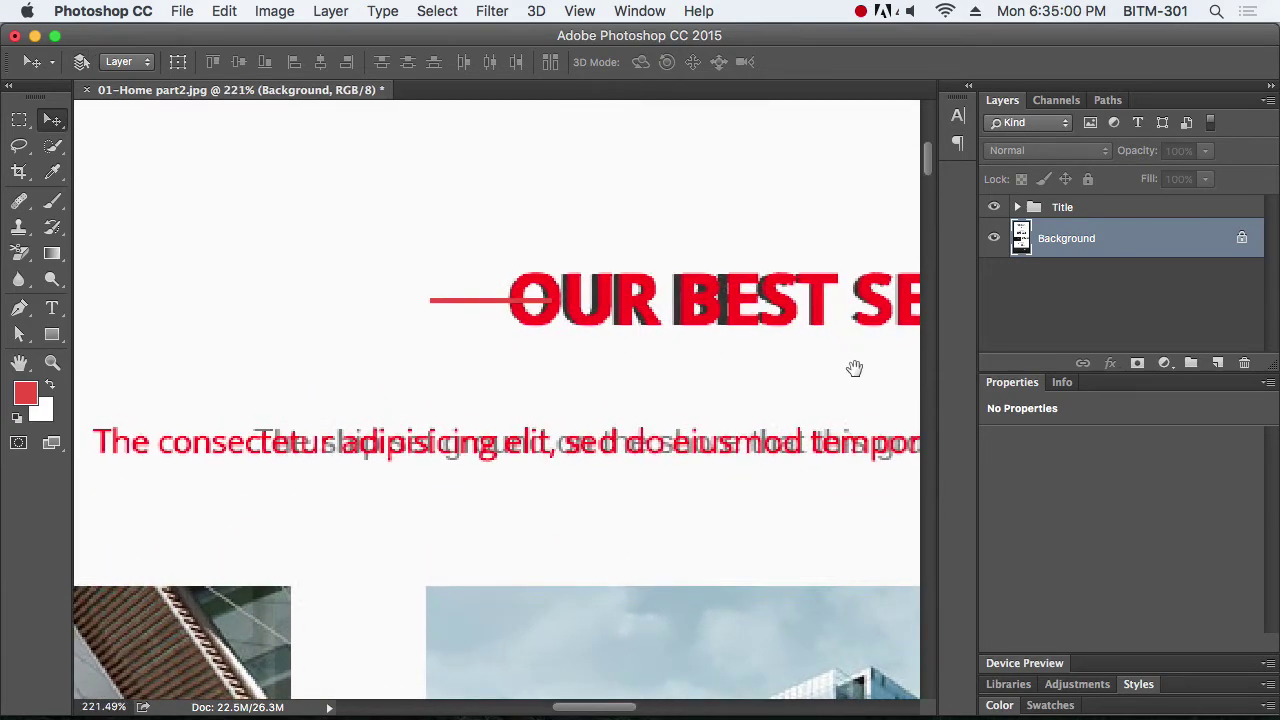
left_click_drag(854, 368, 569, 334)
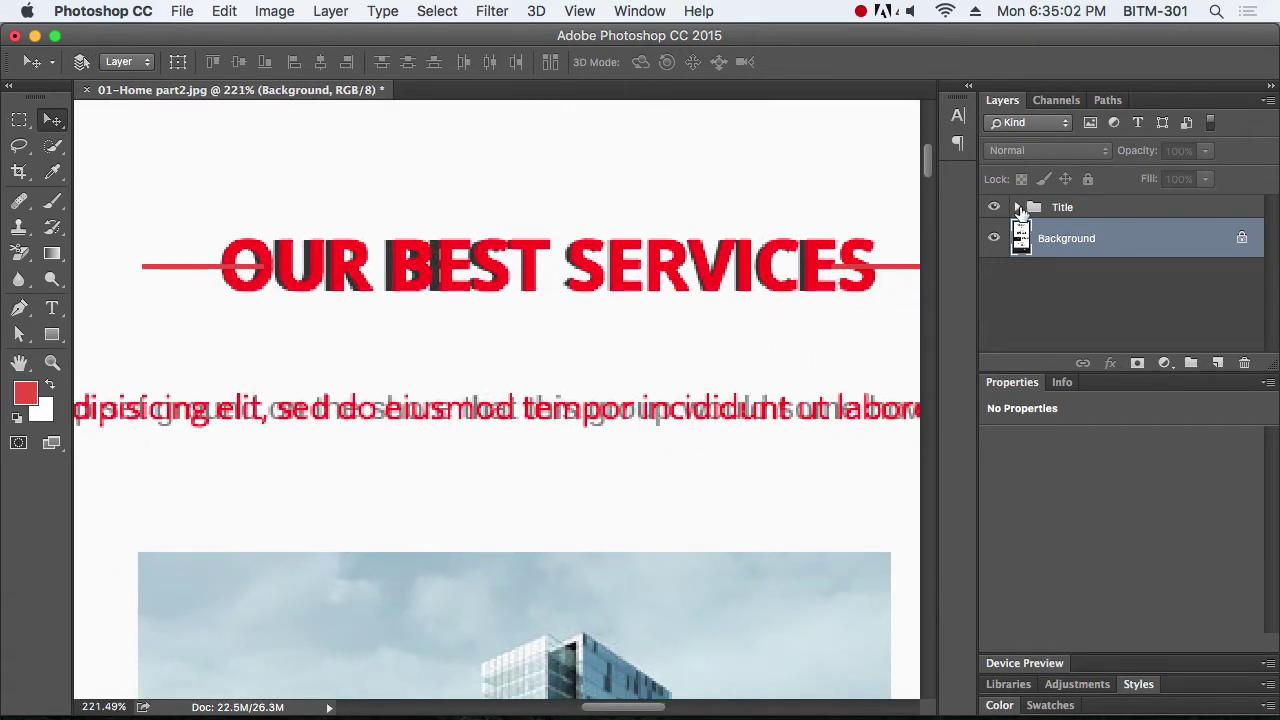
left_click(1018, 207)
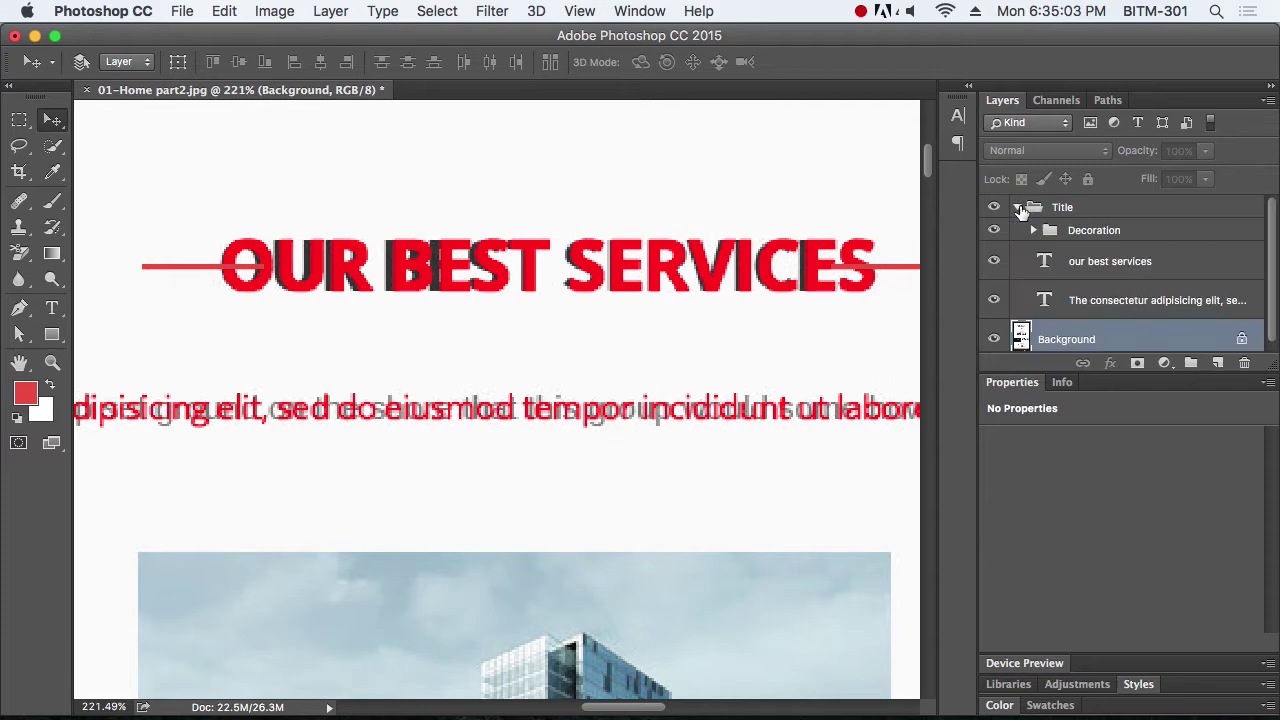
left_click(1086, 263)
left_click(1114, 302, "shift")
key("t")
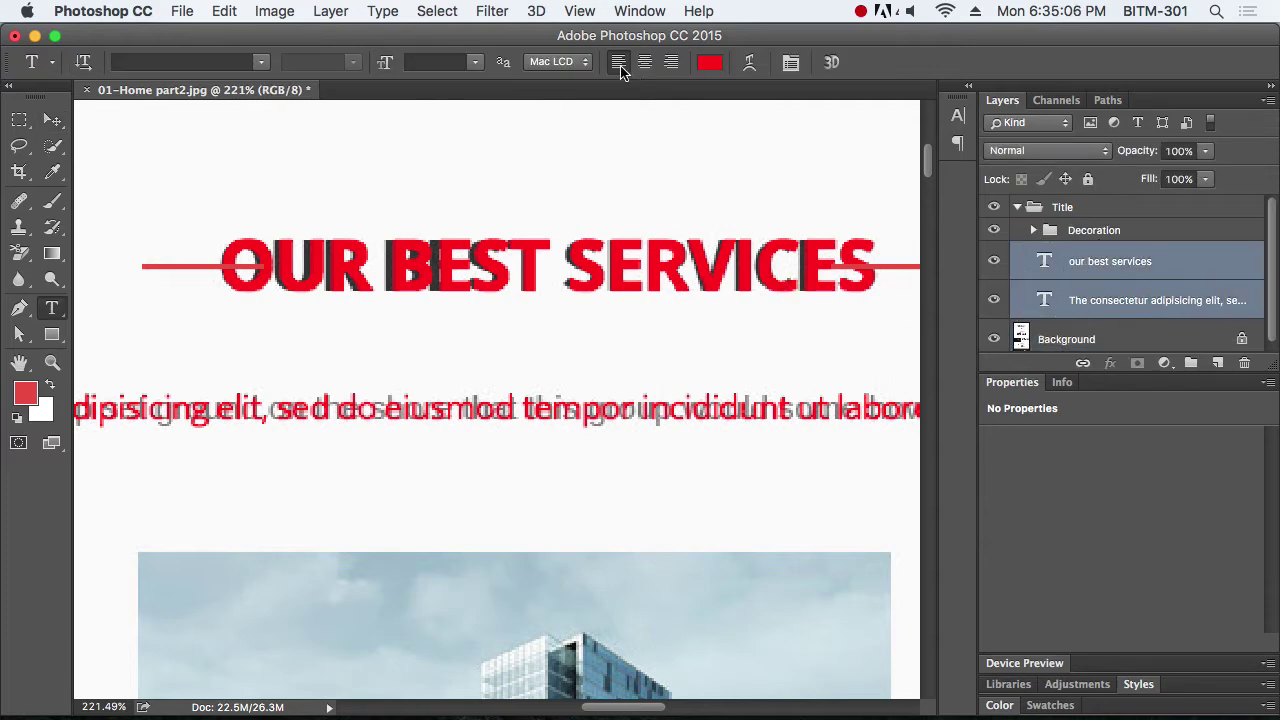
left_click(713, 65)
left_click_drag(914, 346, 997, 581)
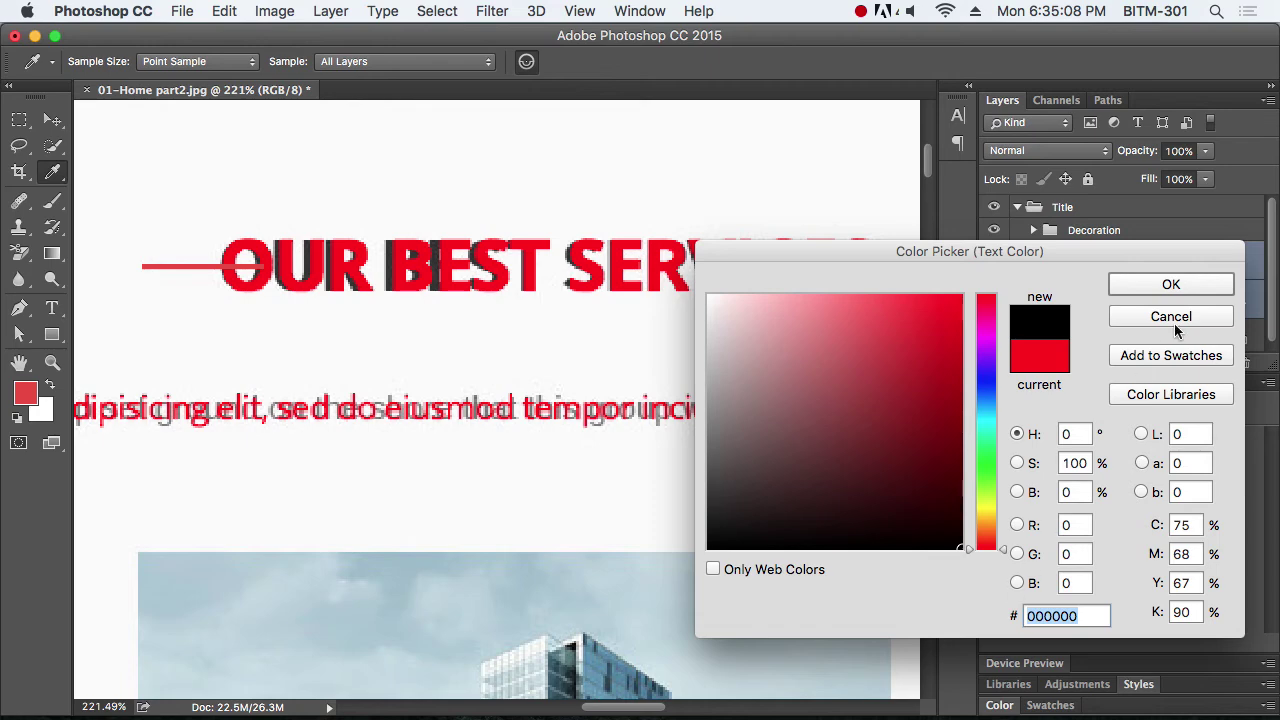
left_click(1188, 284)
left_click(62, 124)
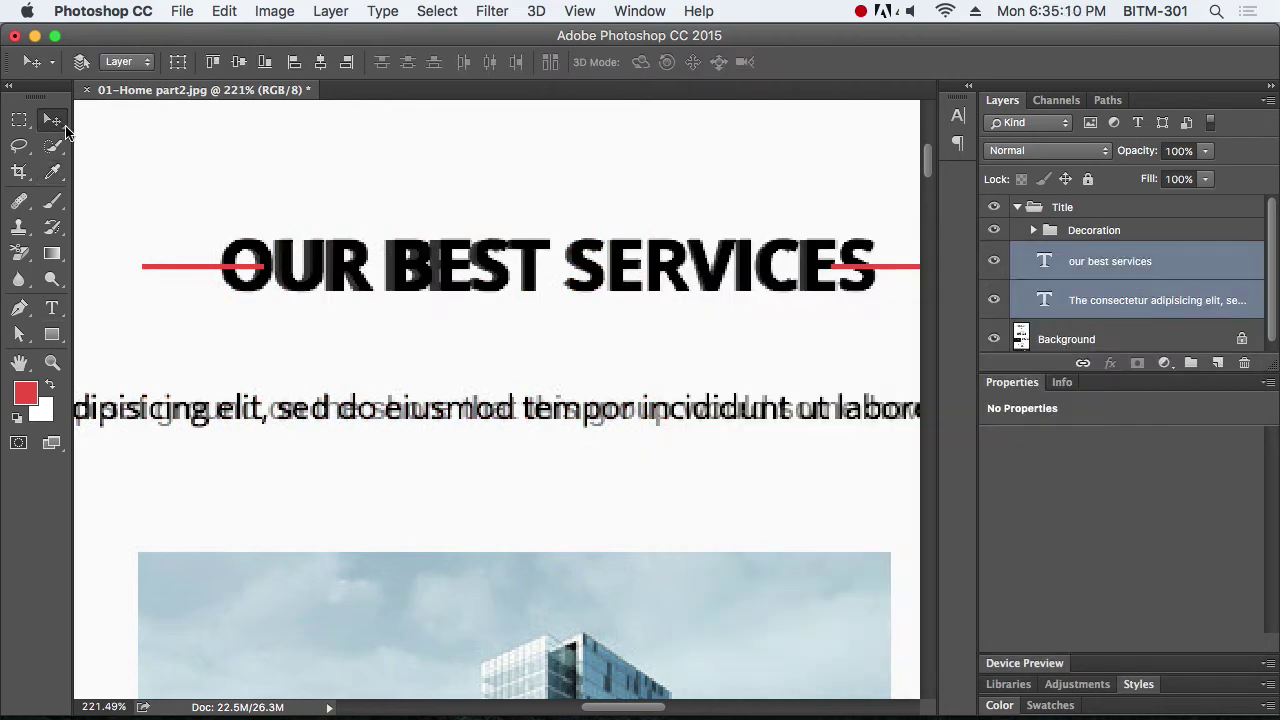
Move the placeholder subtitle straight up so it sits clear above the gray reference line
left_click(1108, 316)
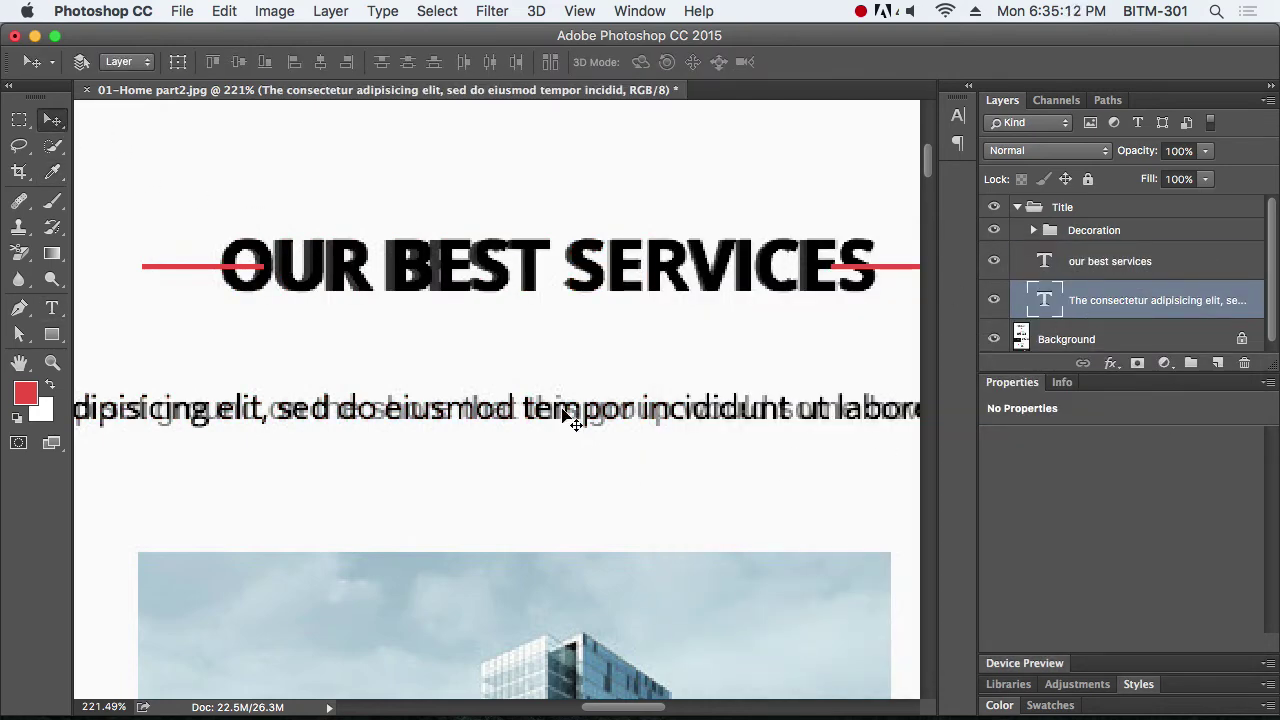
left_click_drag(562, 410, 562, 381)
left_click_drag(471, 398, 550, 431)
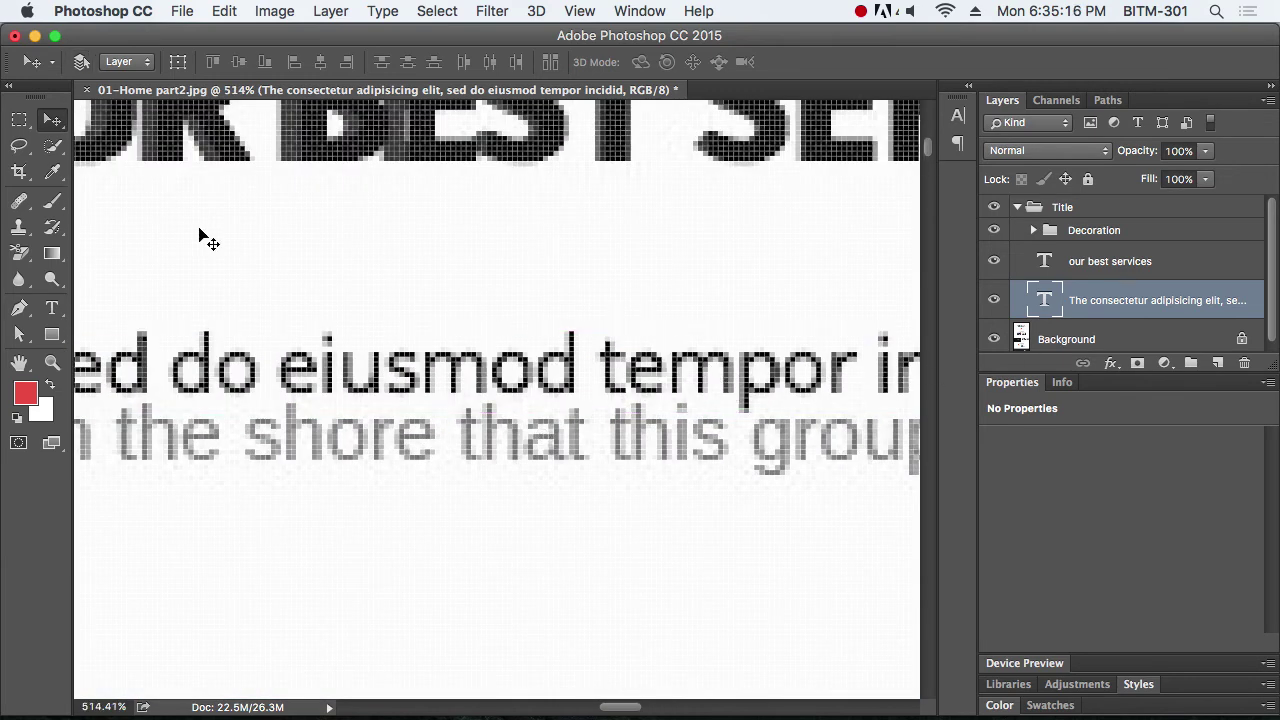
Show the color information and sample the gray of the reference subtitle as the foreground color
key("i")
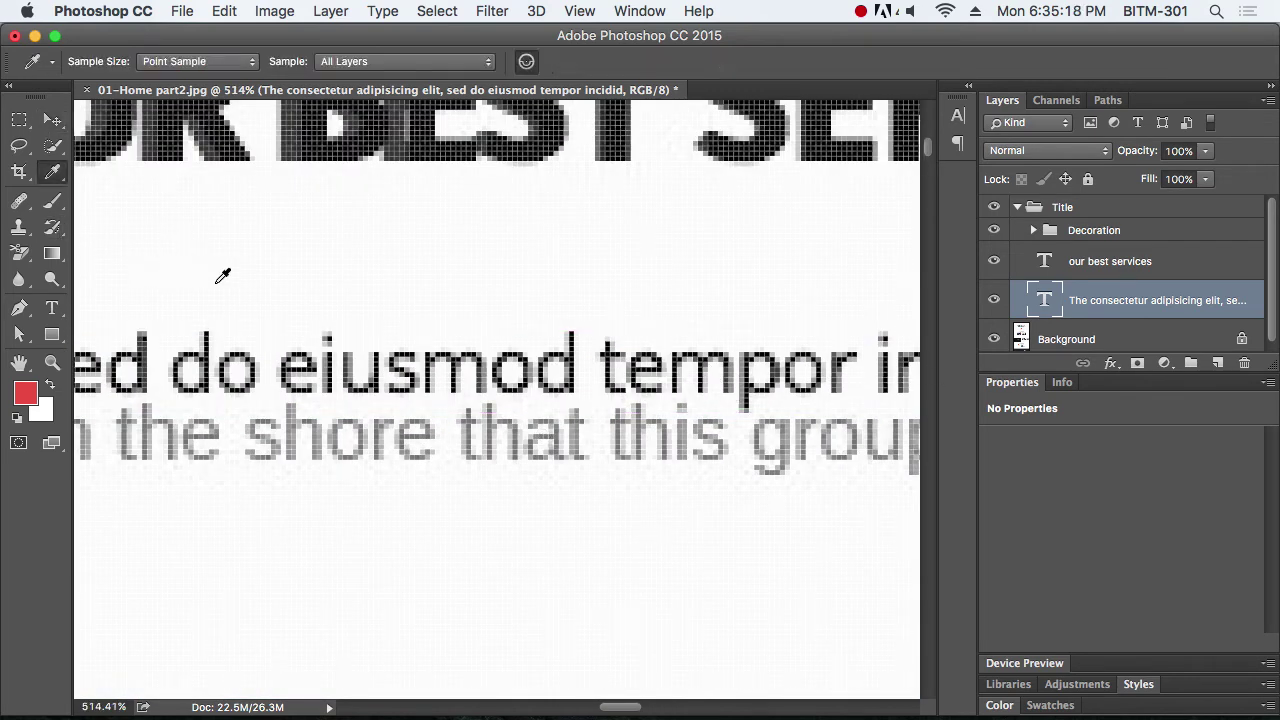
key("F8")
left_click(380, 435)
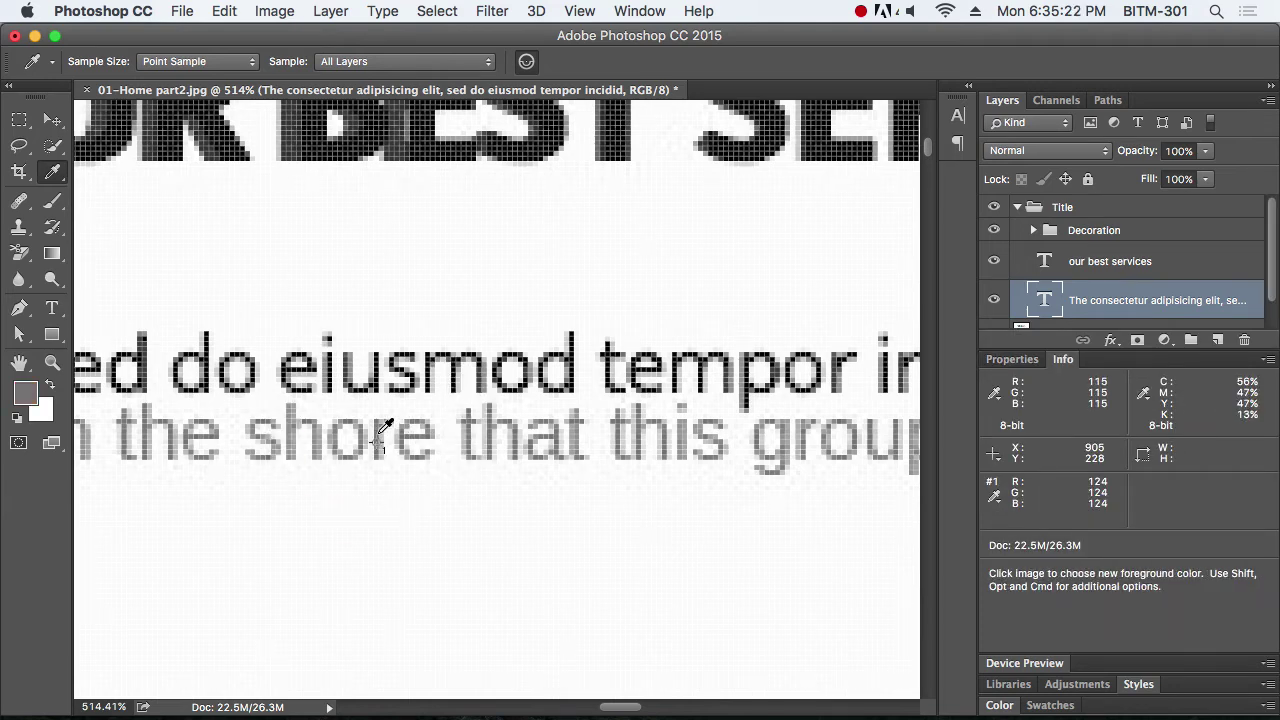
left_click(52, 120)
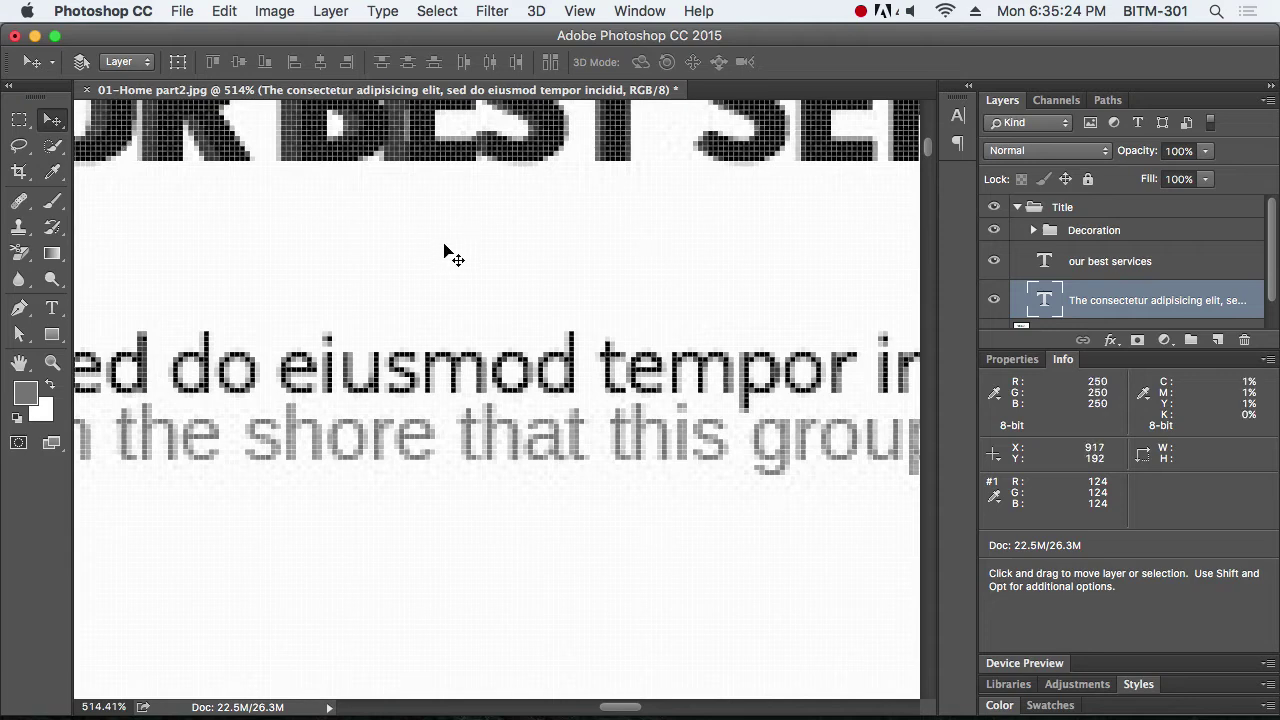
Recolor the placeholder subtitle to gray 767676 sampled from the reference text and move it back down onto the reference line
key("t")
triple_click(645, 362)
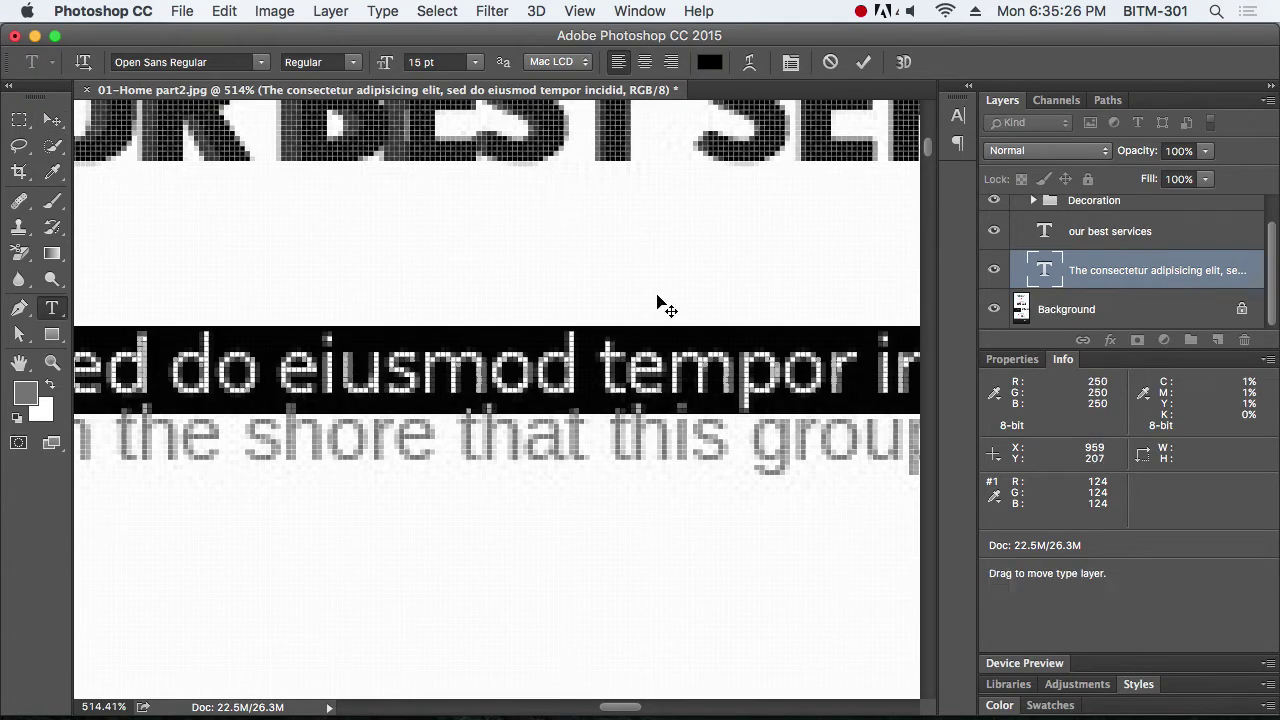
left_click(709, 62)
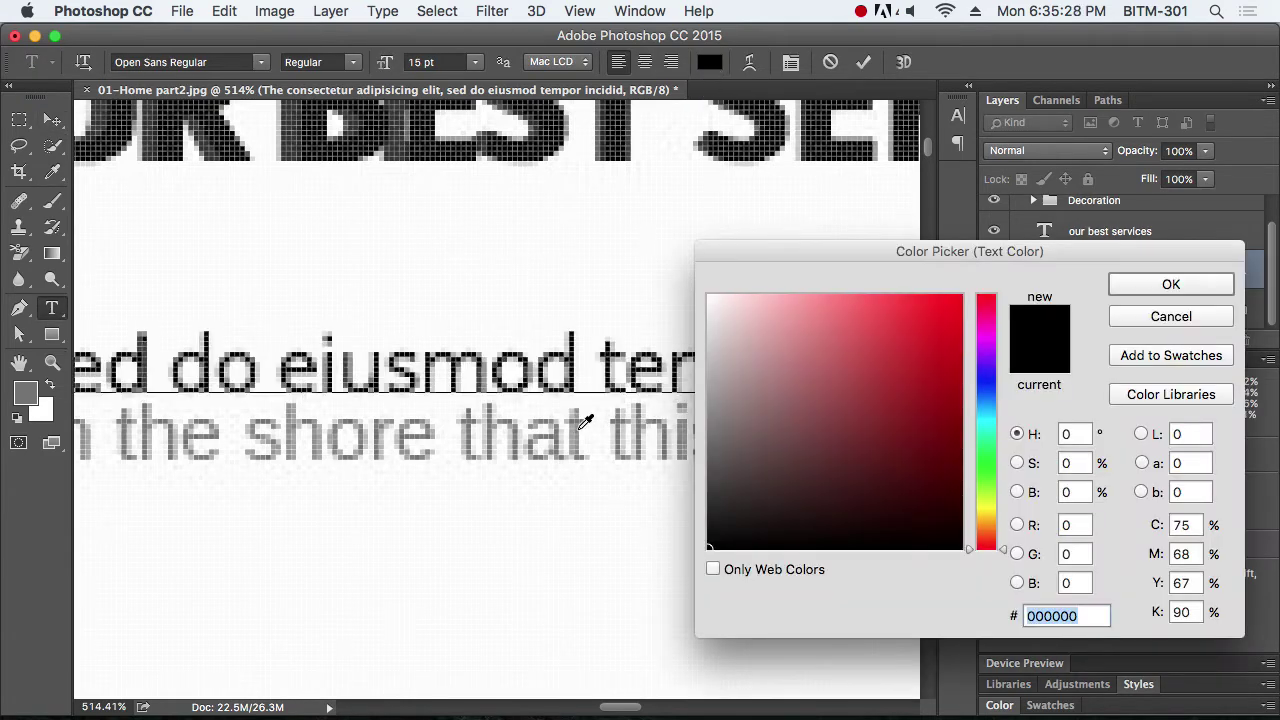
left_click(577, 421)
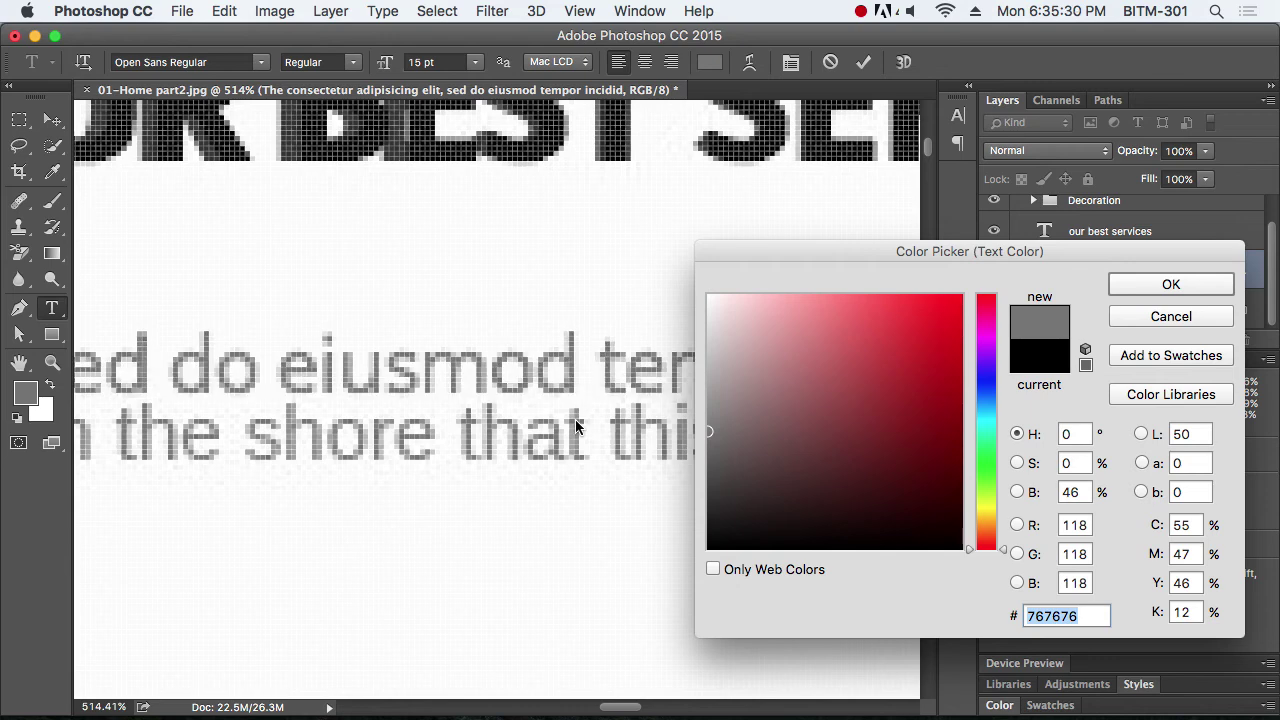
left_click(1172, 286)
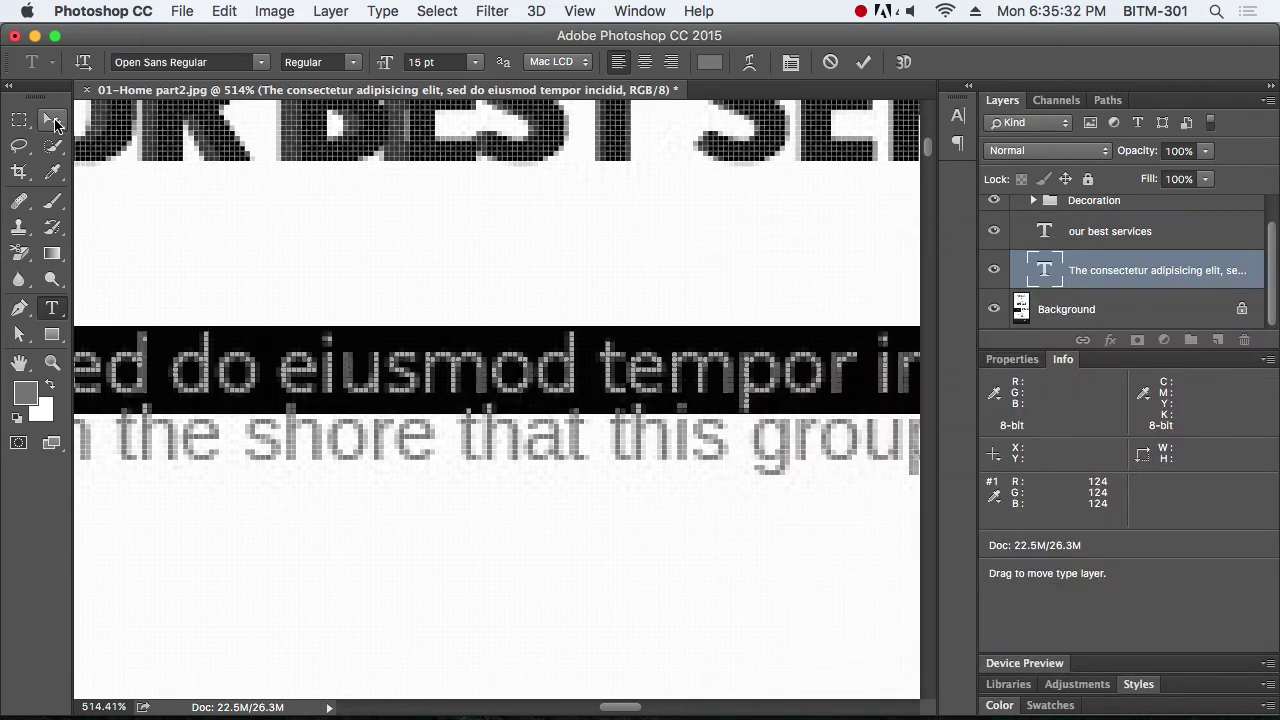
left_click(55, 122)
left_click_drag(614, 400, 768, 478)
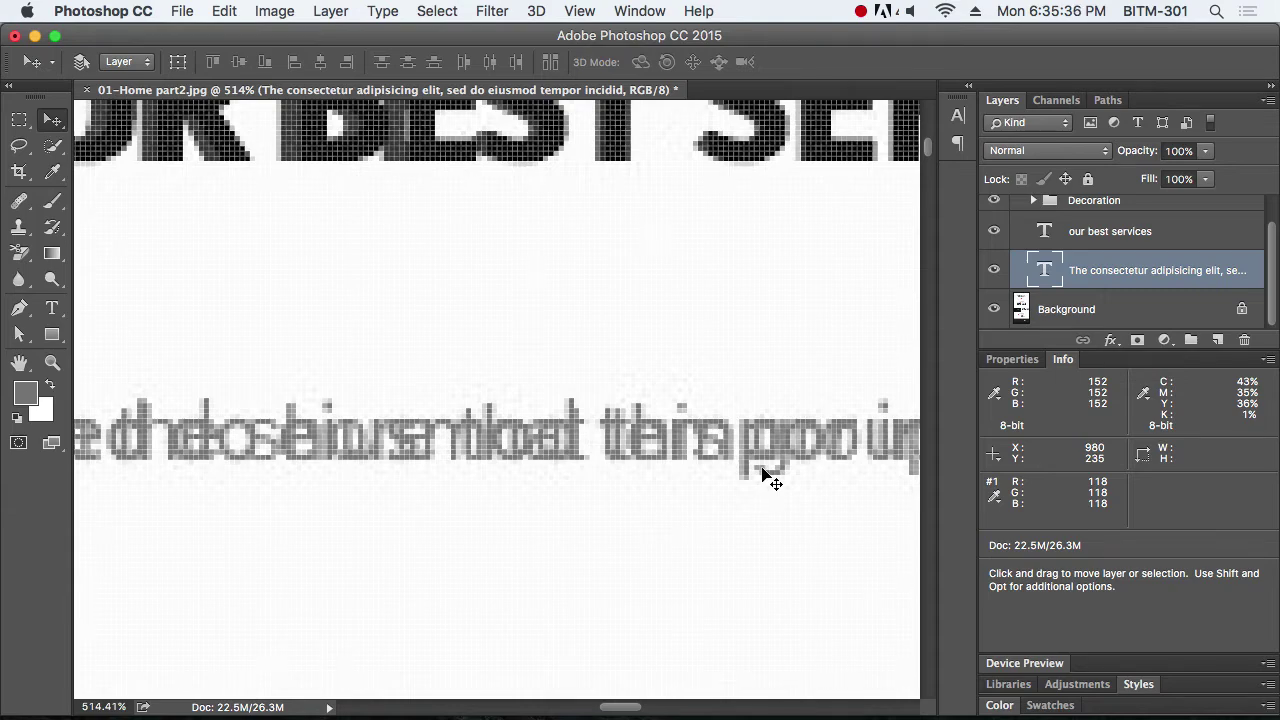
key("super+1")
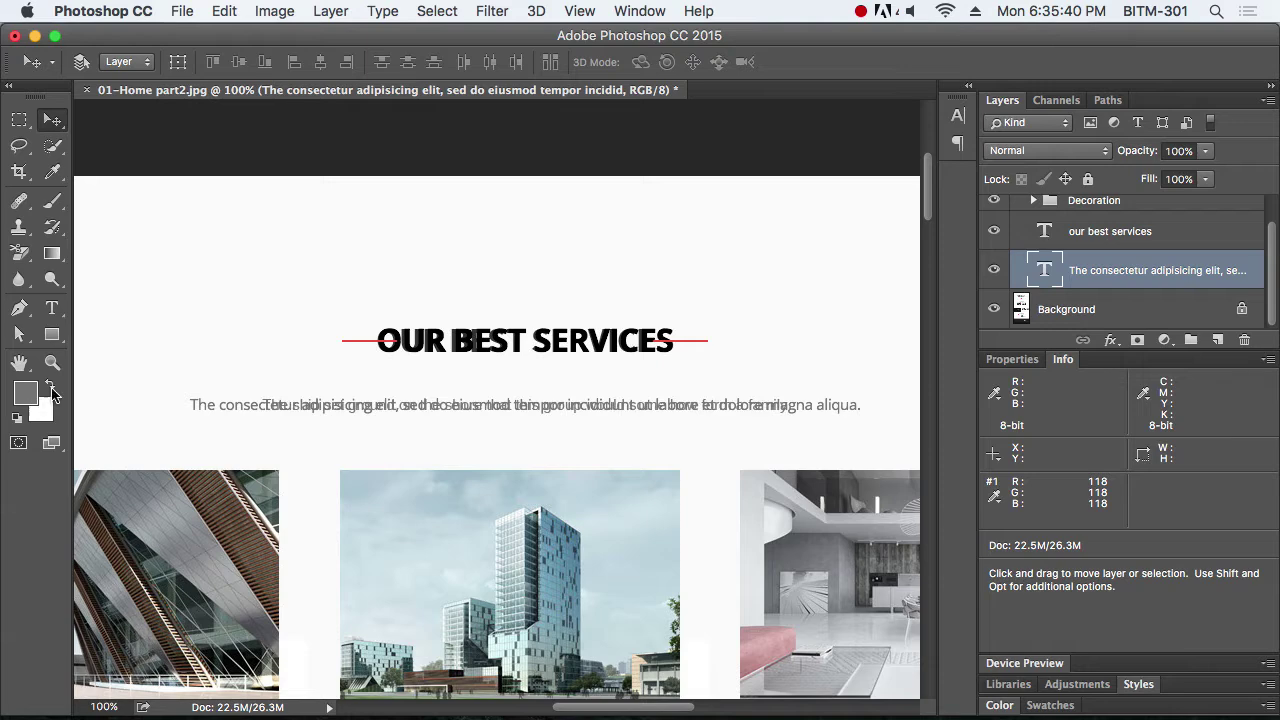
Detach the Info and Properties panels from the side dock and close them
scroll(1091, 281, "up", 2)
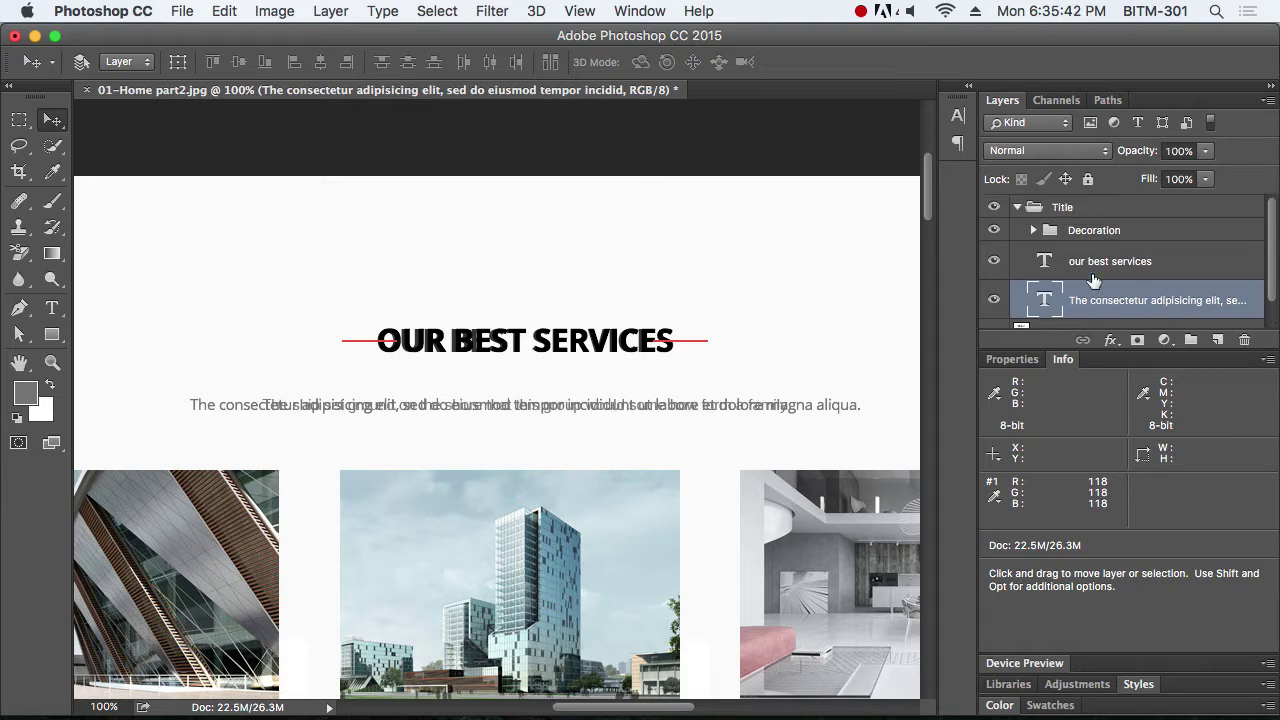
left_click_drag(1068, 361, 540, 239)
left_click_drag(1006, 382, 510, 218)
left_click(497, 209)
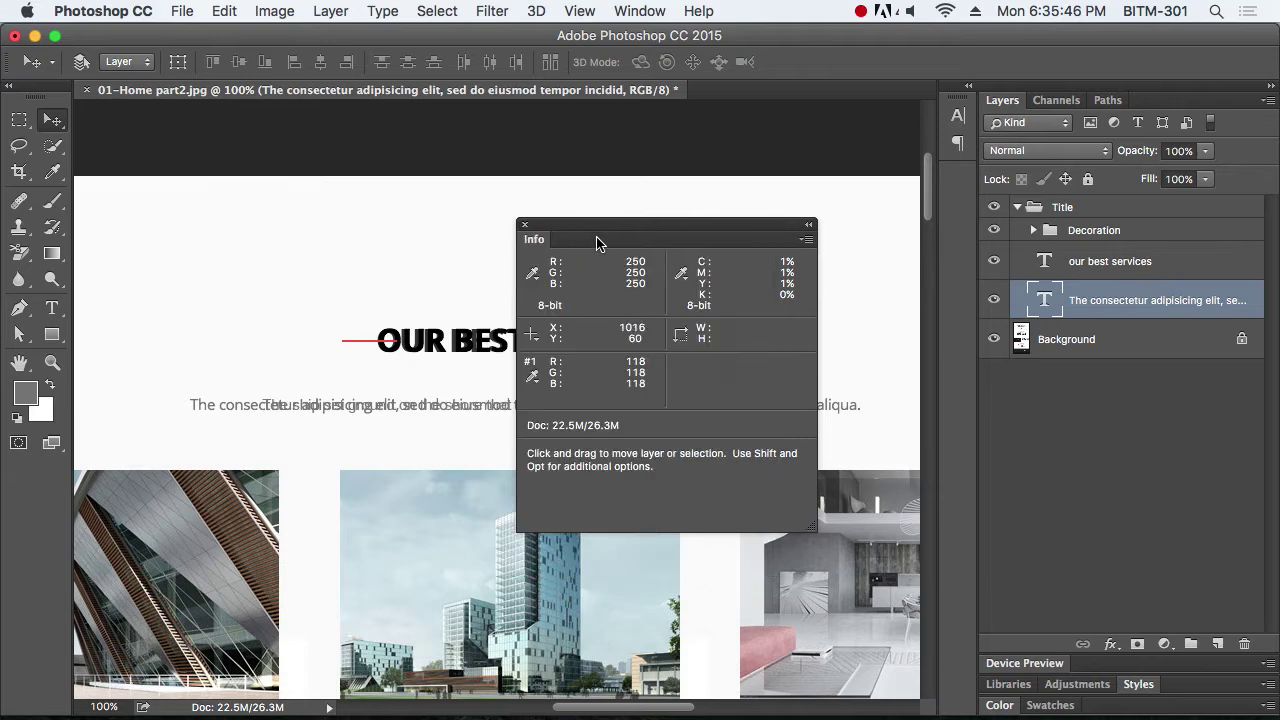
left_click(524, 224)
Collapse the Title group and toggle its visibility off and on to compare it with the reference heading
left_click(1080, 212)
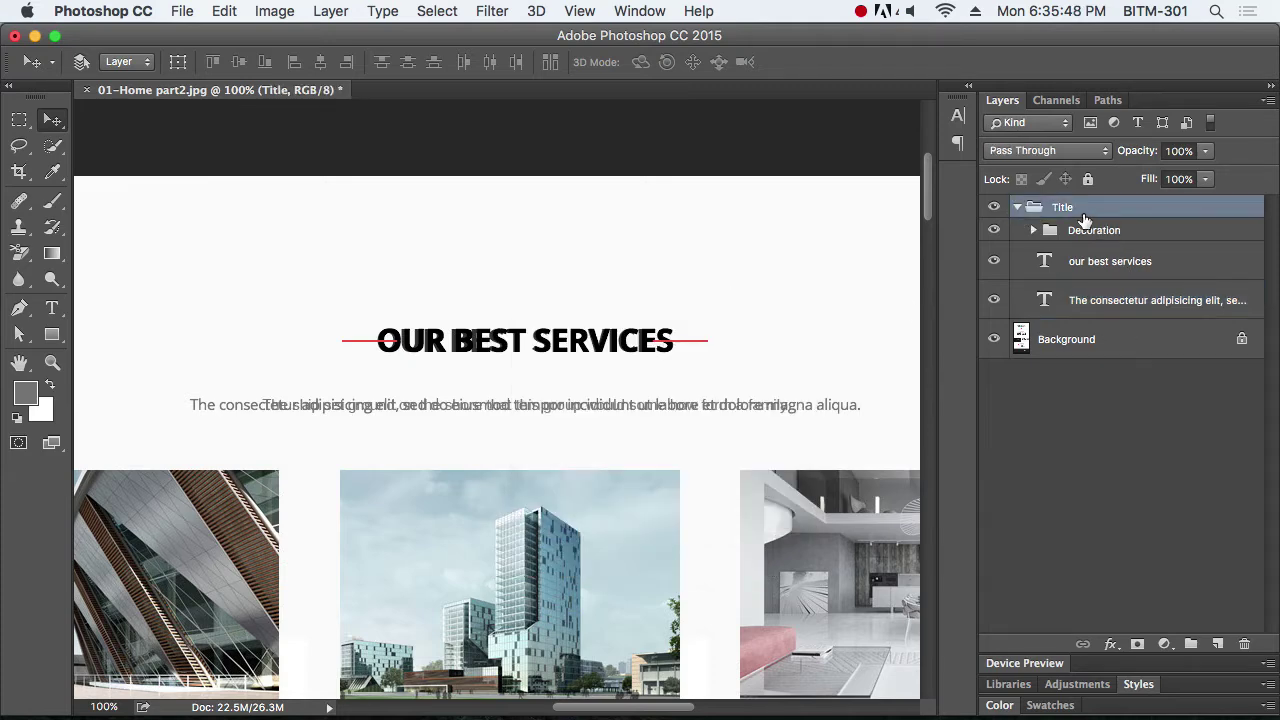
left_click(1017, 207)
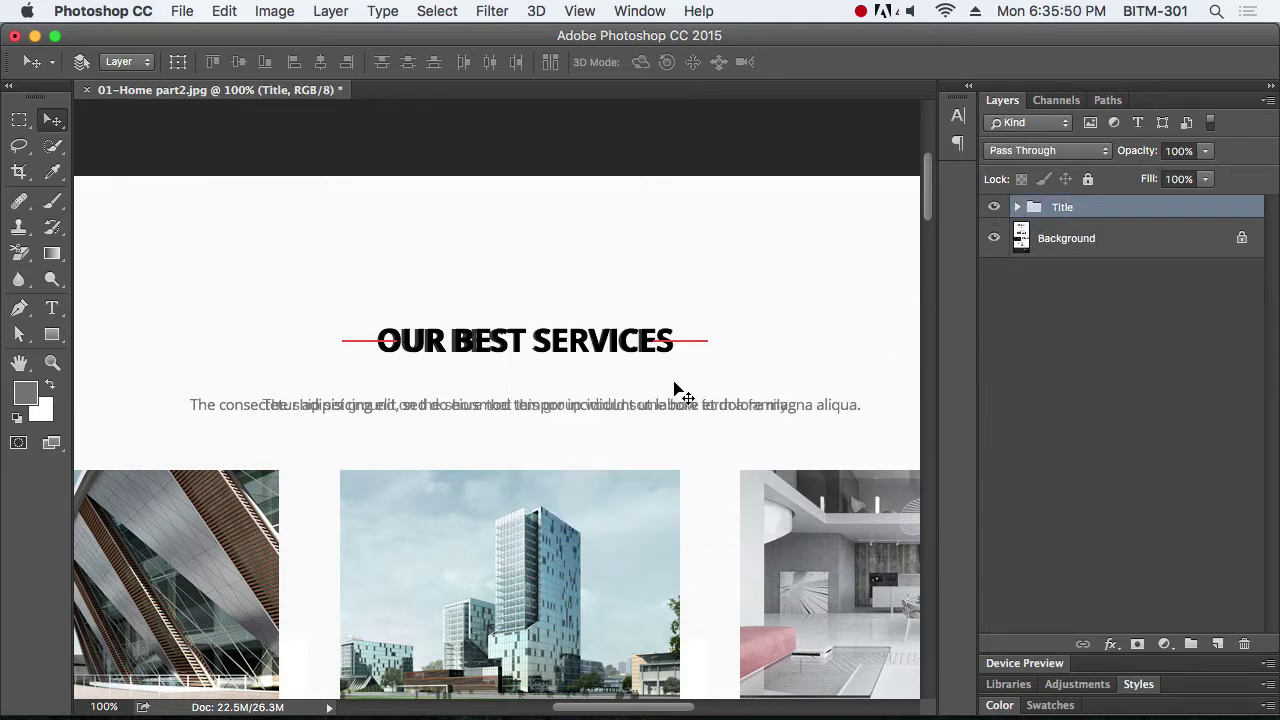
left_click(997, 207)
left_click(997, 207)
Examine the mockup's overall layout, comparing the services section with the sections below it
left_click(703, 453, "alt+super")
left_click(703, 453, "alt+super")
left_click(703, 453, "alt+super")
scroll(763, 277, "down", 5)
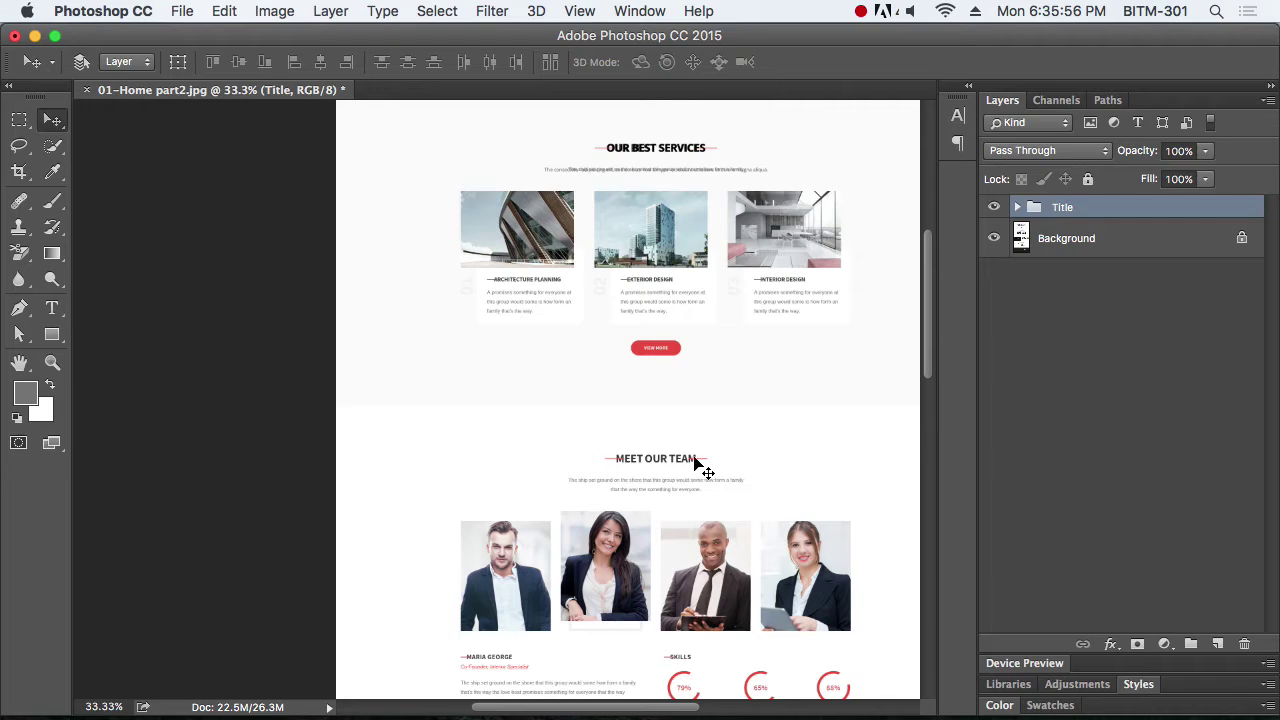
scroll(697, 461, "down", 10)
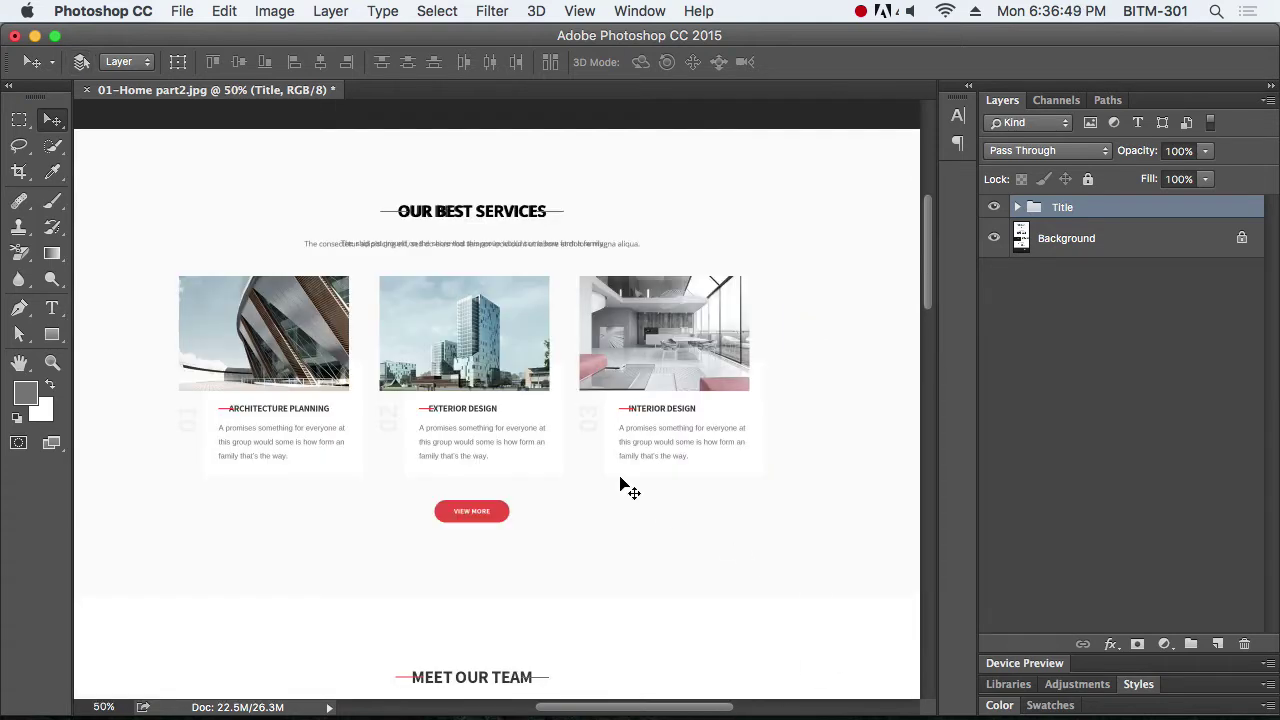
left_click_drag(563, 426, 678, 421)
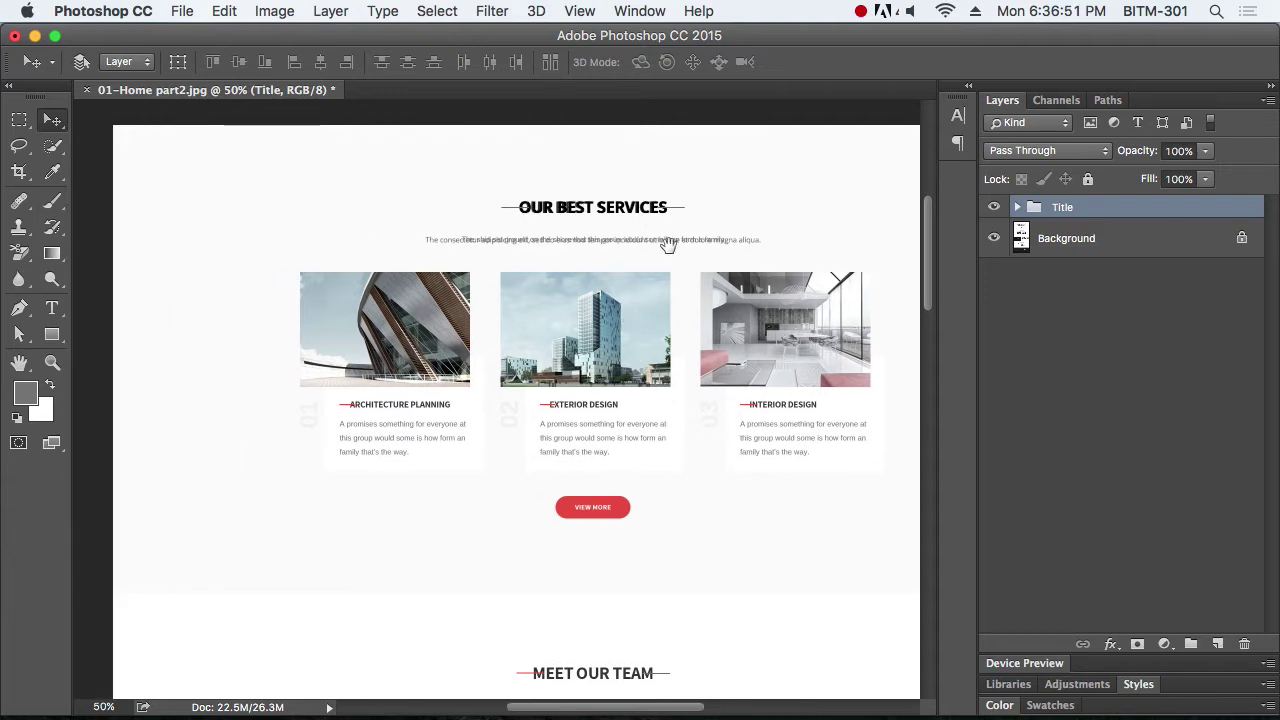
left_click(672, 428, "alt")
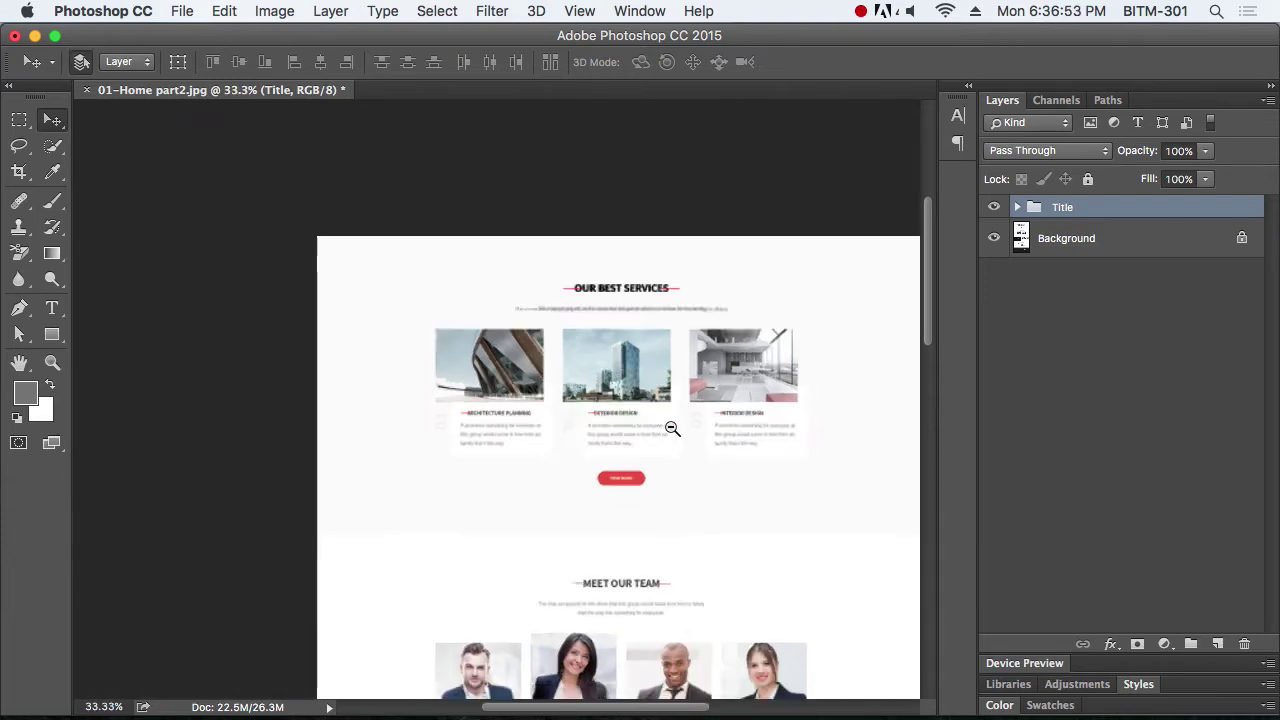
left_click(672, 428, "alt")
left_click_drag(726, 492, 722, 329)
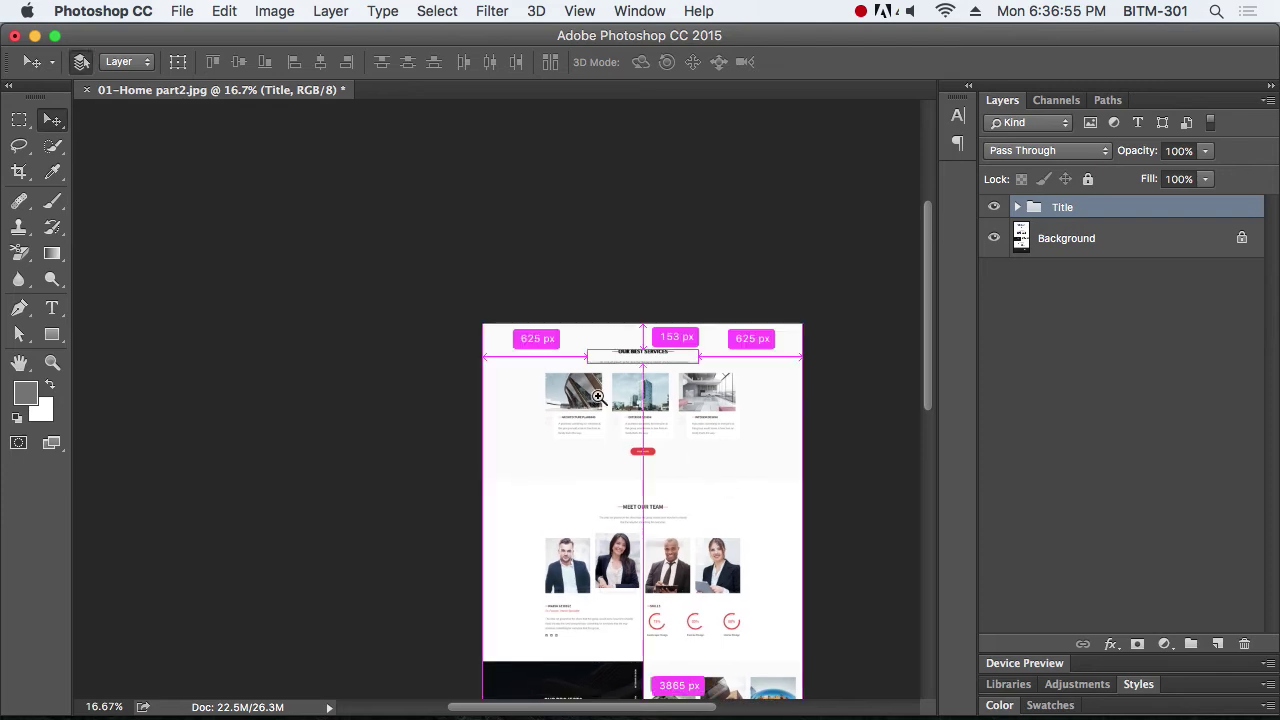
scroll(723, 490, "up", 10)
left_click_drag(607, 436, 609, 368)
left_click(718, 380, "alt")
scroll(718, 380, "down", 5)
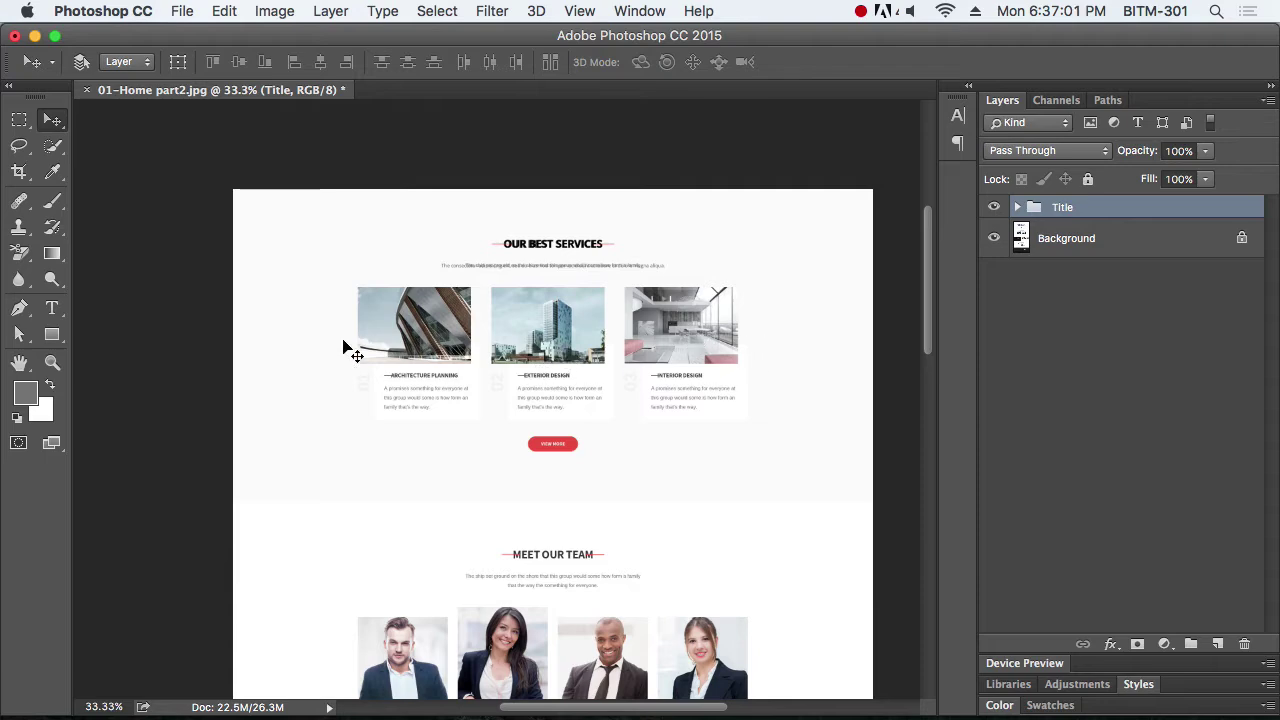
Draw a rectangle about 339 × 230 px over the first service image, just above the Background layer
scroll(394, 371, "up", 5)
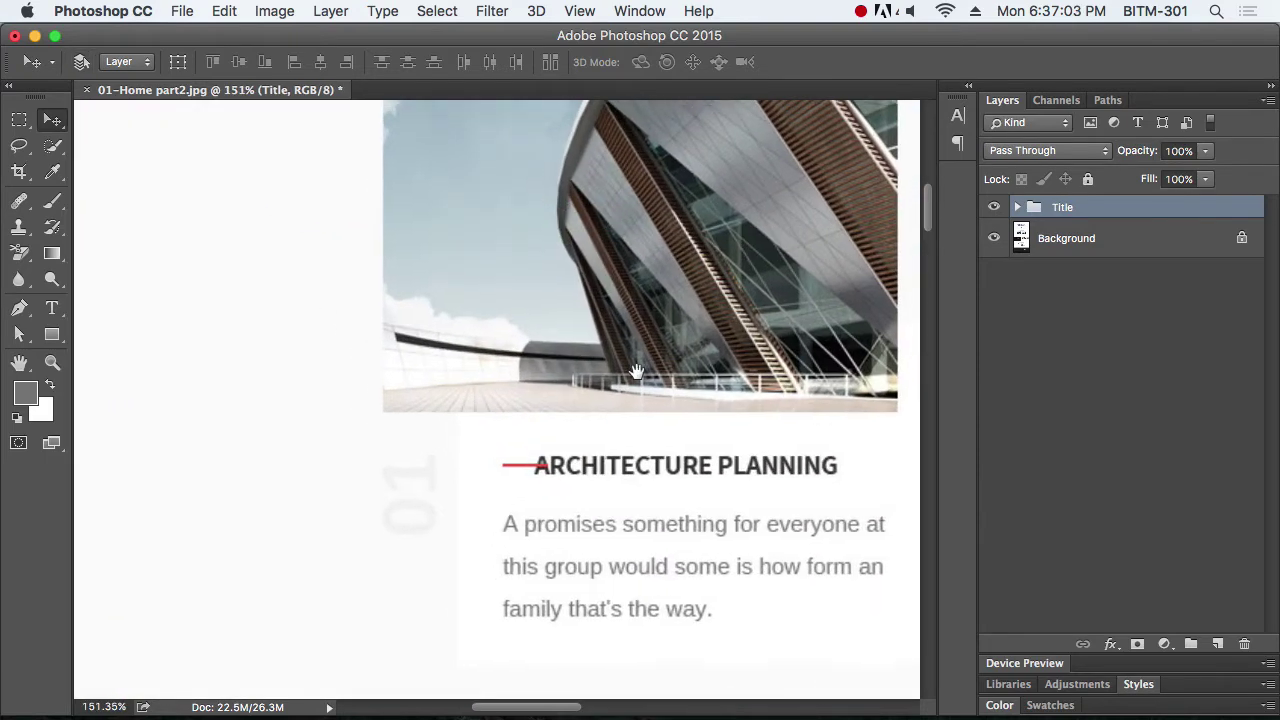
scroll(616, 398, "down", 2)
scroll(612, 398, "right", 3)
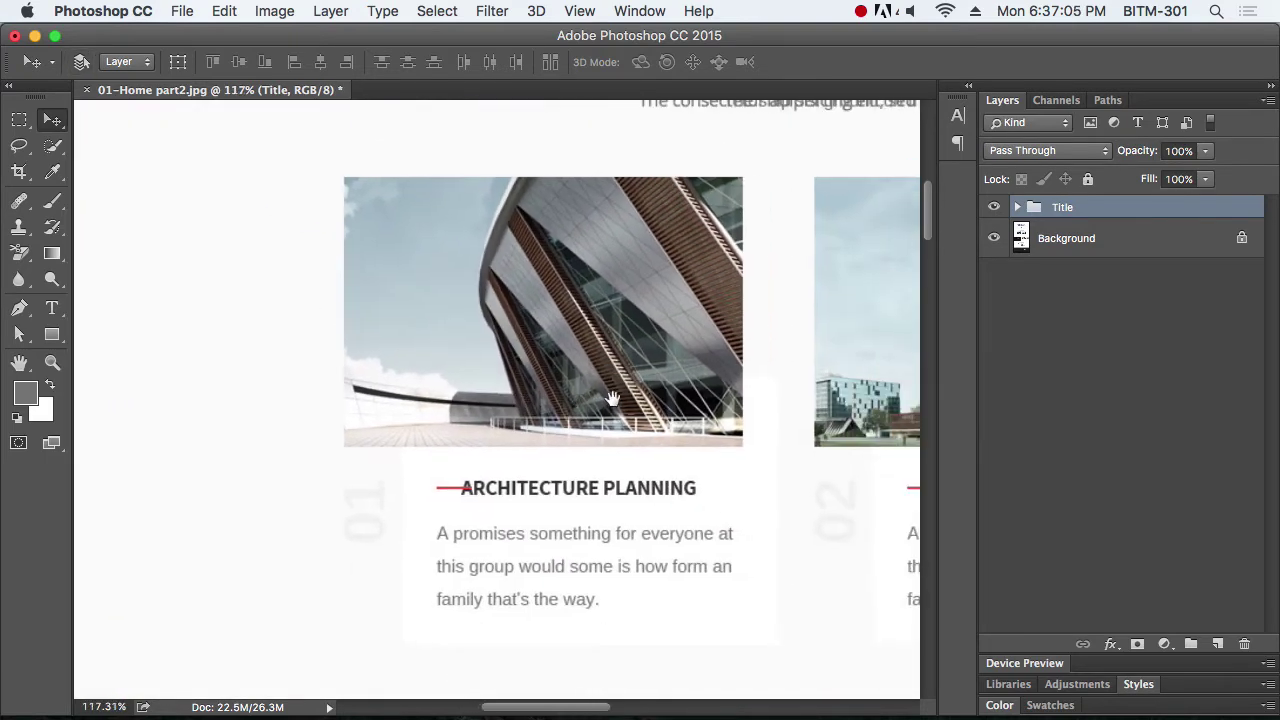
left_click(1082, 244)
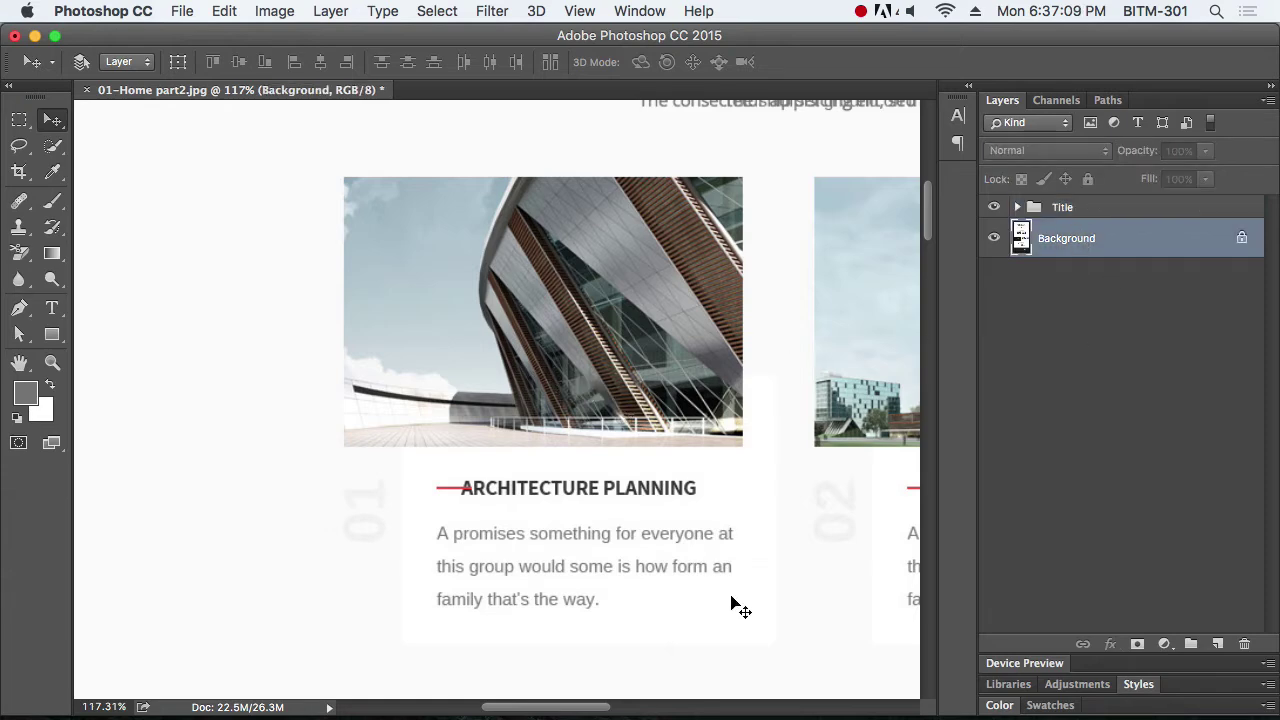
left_click_drag(722, 511, 658, 495)
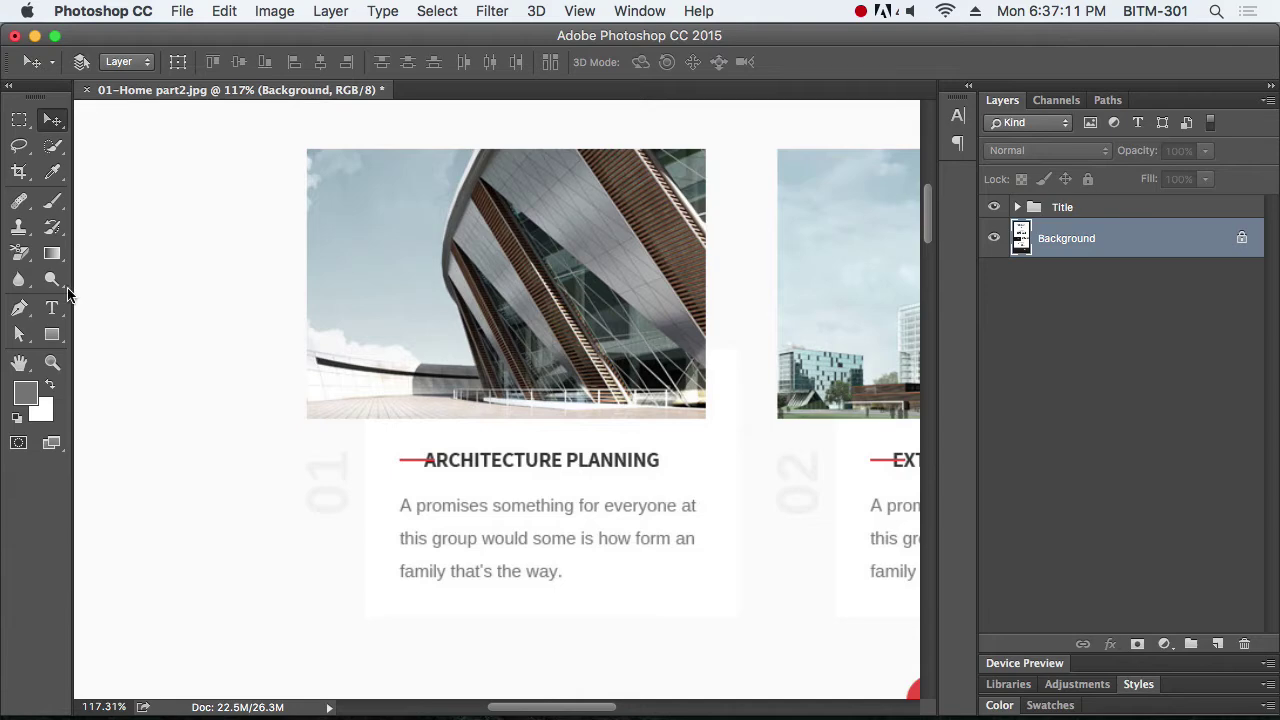
left_click(52, 334)
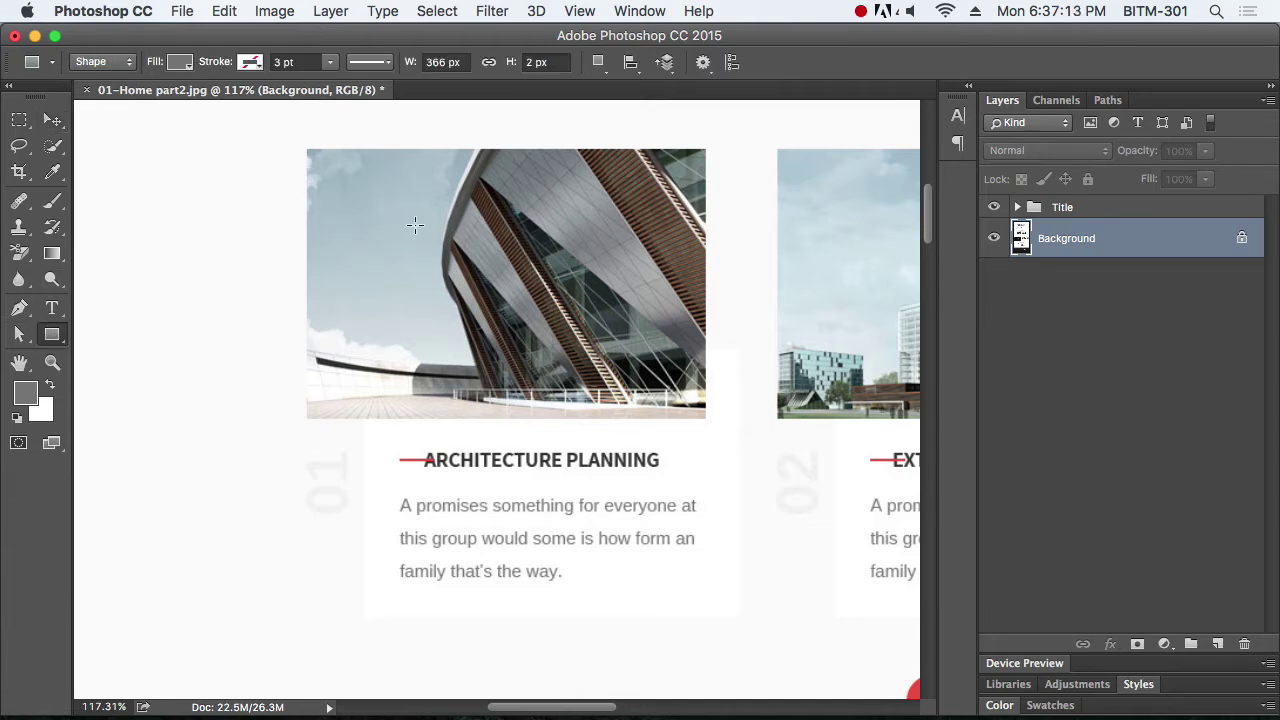
left_click_drag(307, 148, 703, 417)
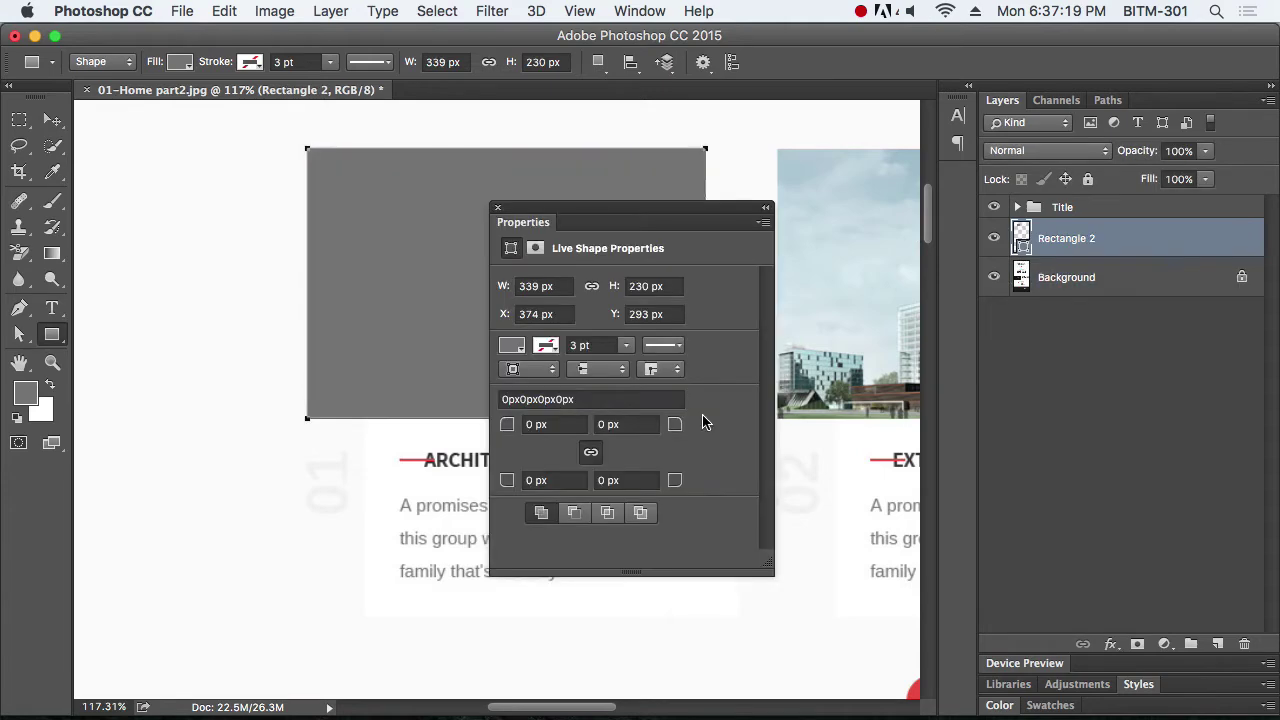
left_click(497, 208)
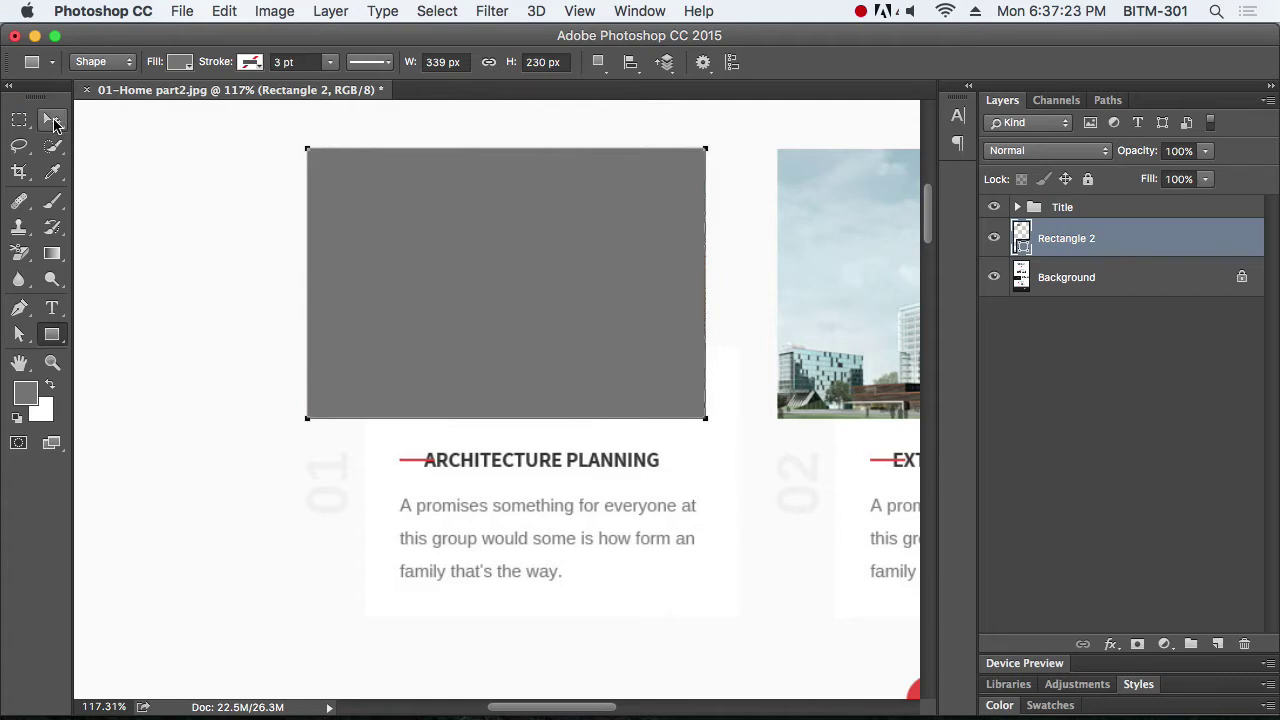
Draw a second rectangle about 319 × 229 px over the ARCHITECTURE PLANNING text card, overlapping the image placeholder
left_click_drag(741, 588, 704, 441)
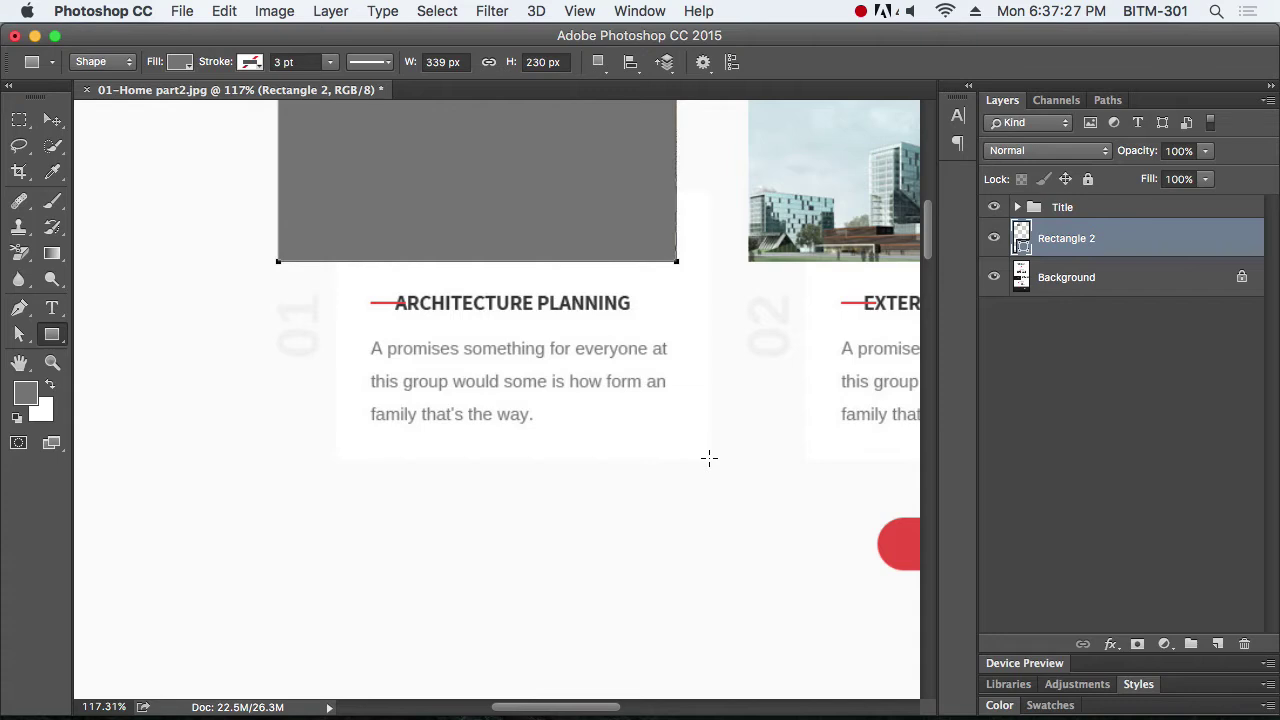
left_click_drag(711, 458, 339, 191)
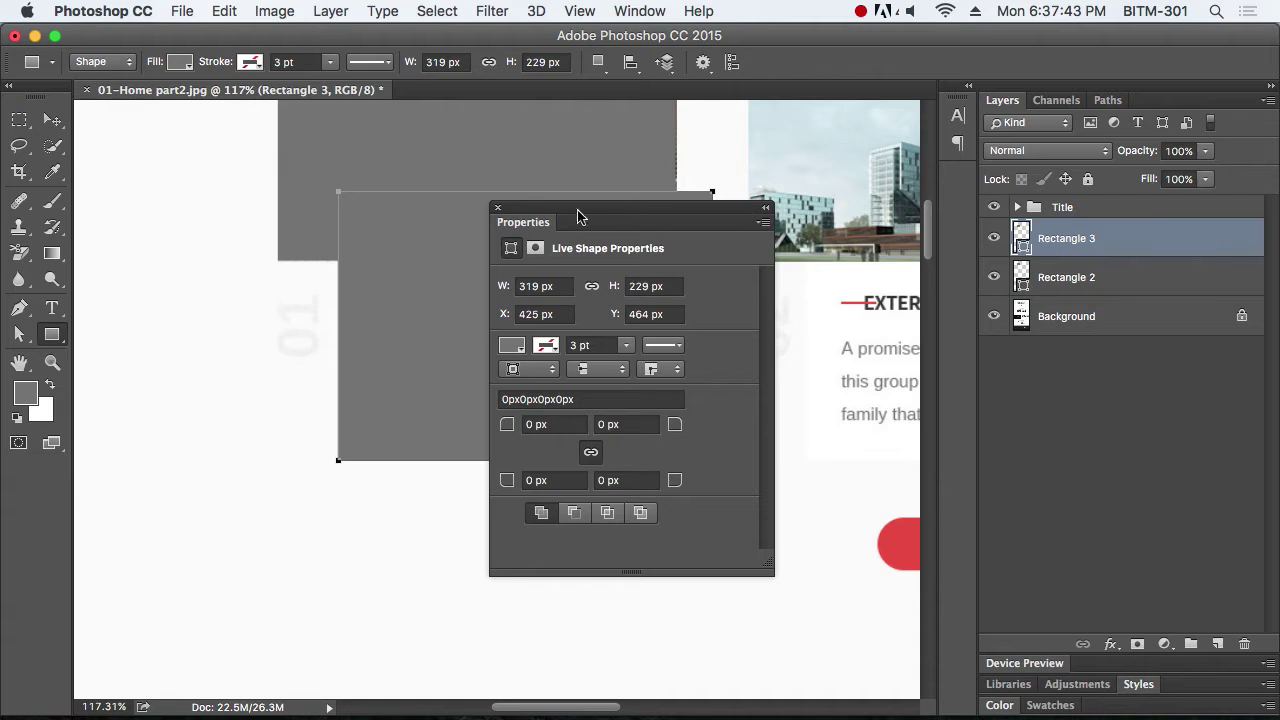
left_click(497, 208)
Fill the card rectangle with white and move its layer below the image placeholder rectangle
double_click(1022, 251)
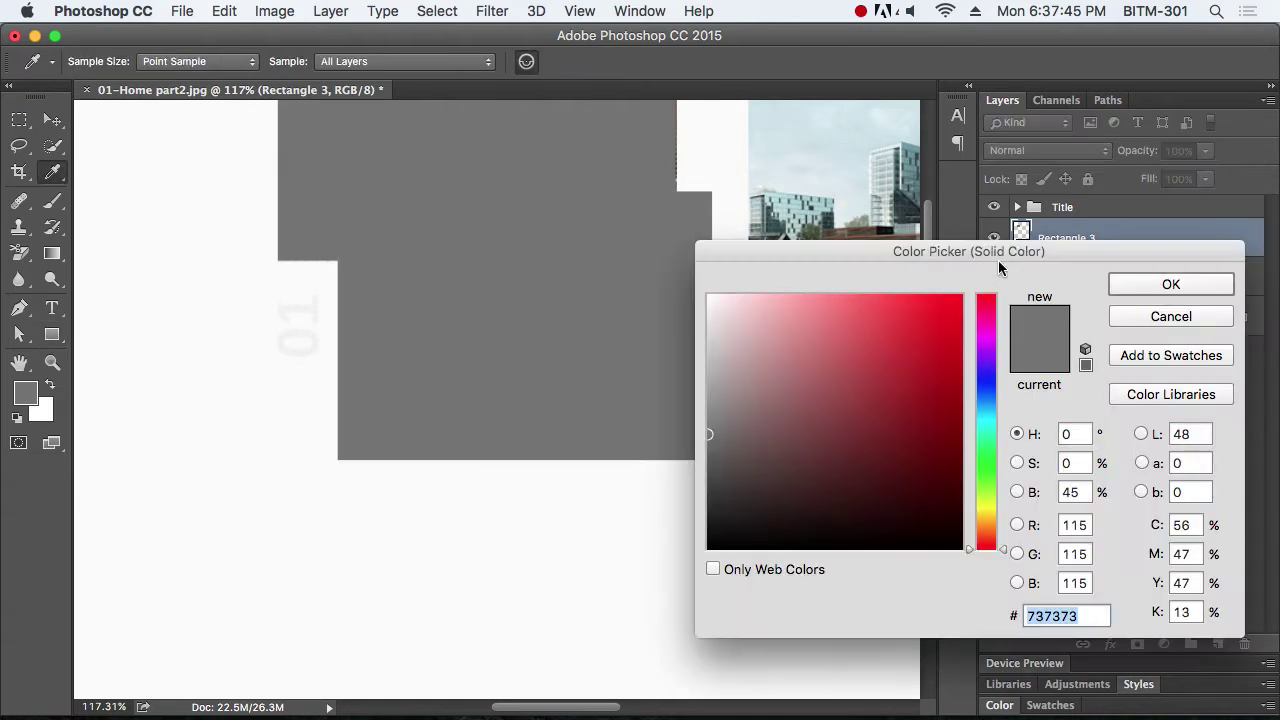
left_click_drag(774, 357, 661, 214)
left_click(1199, 284)
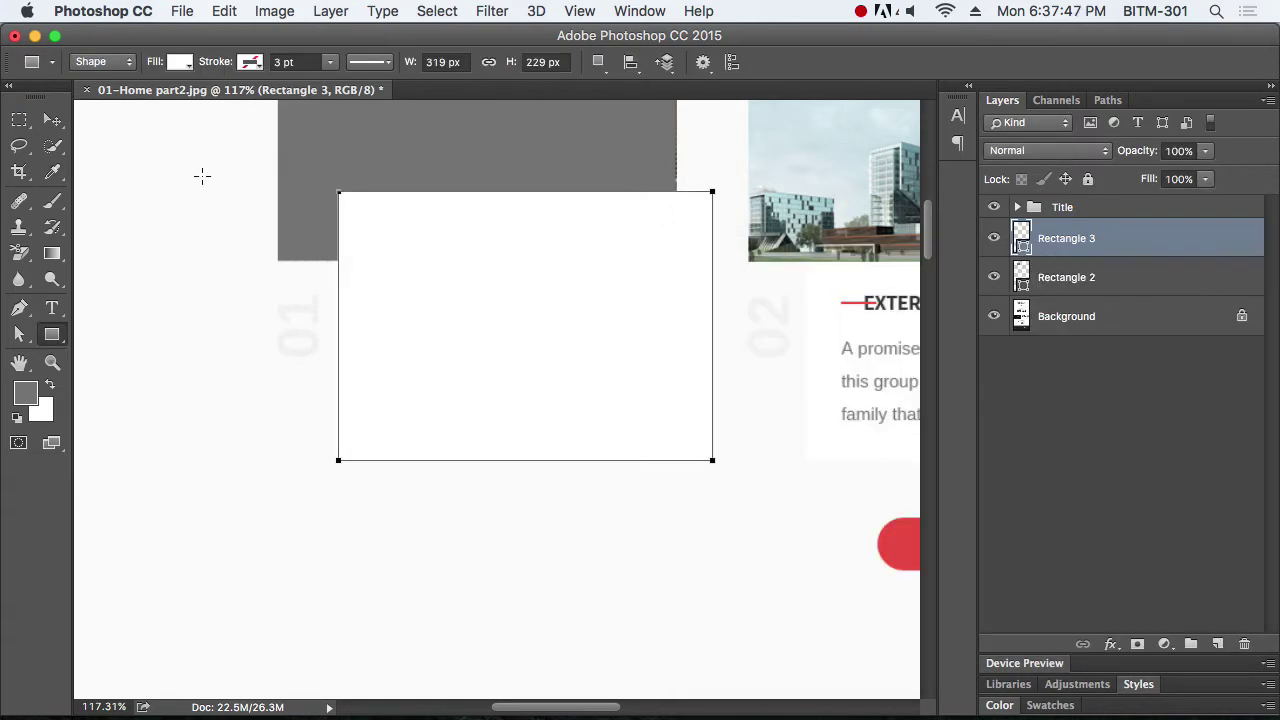
key("v")
left_click_drag(1050, 240, 1050, 283)
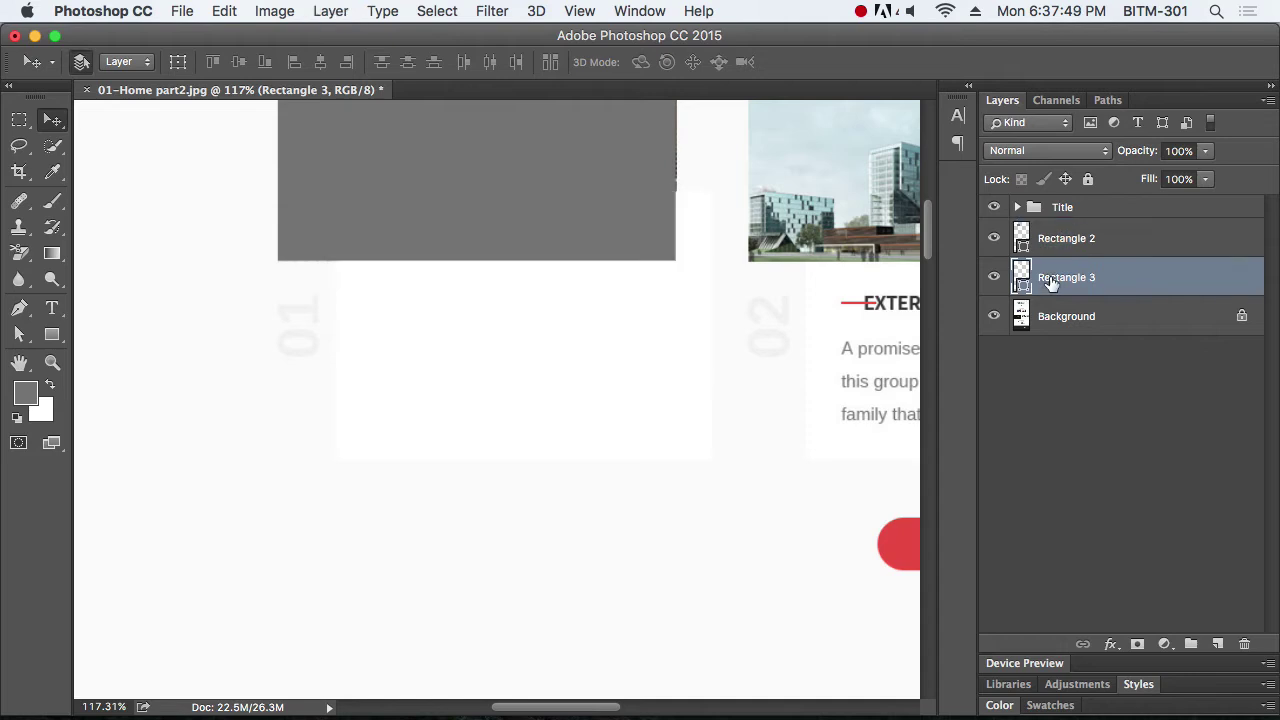
Widen the image placeholder rectangle to 340 px by nudging its right edge to cover the reference image
scroll(640, 257, "down", 2)
left_click_drag(640, 257, 684, 284)
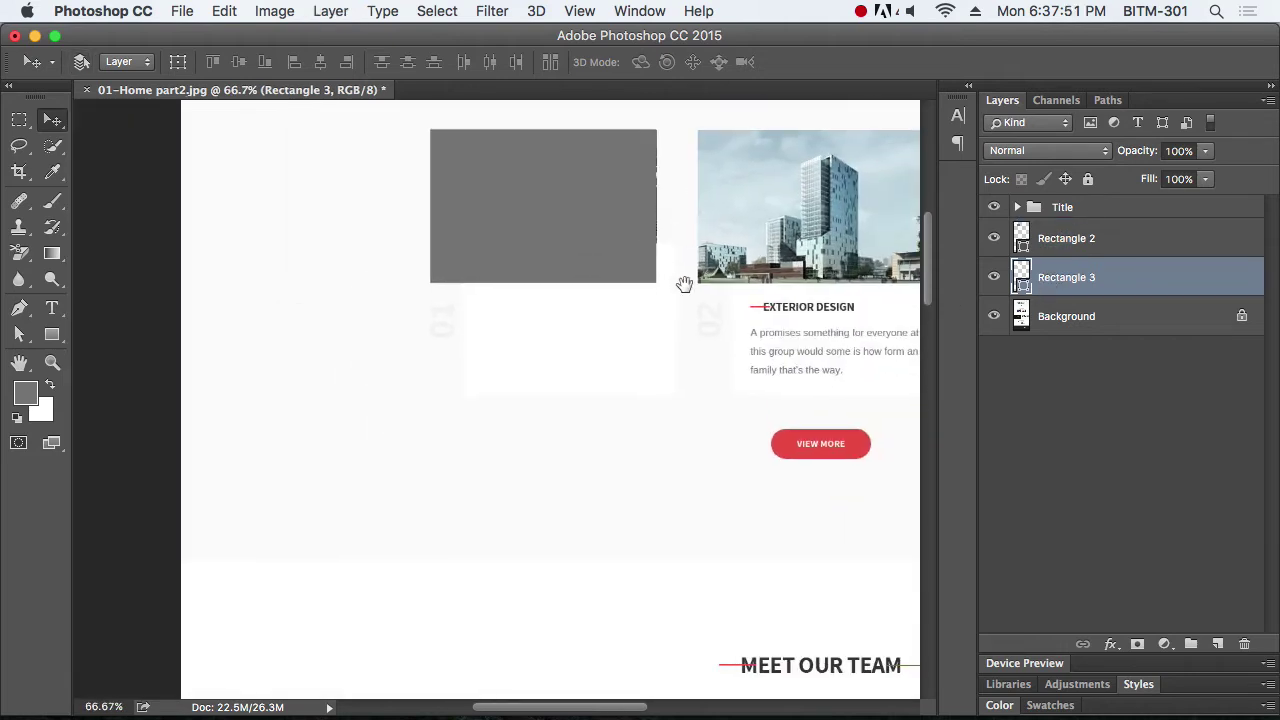
scroll(684, 284, "up", 3)
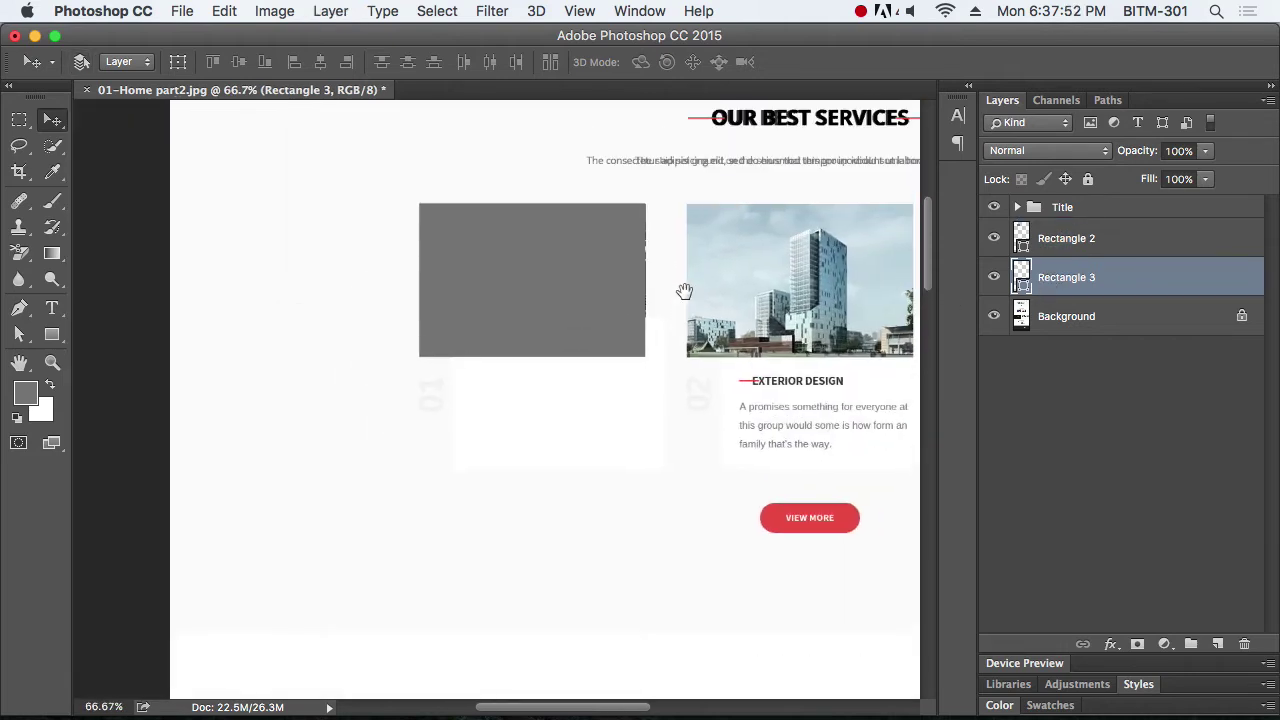
left_click(1050, 240)
key("a")
left_click_drag(659, 263, 691, 380)
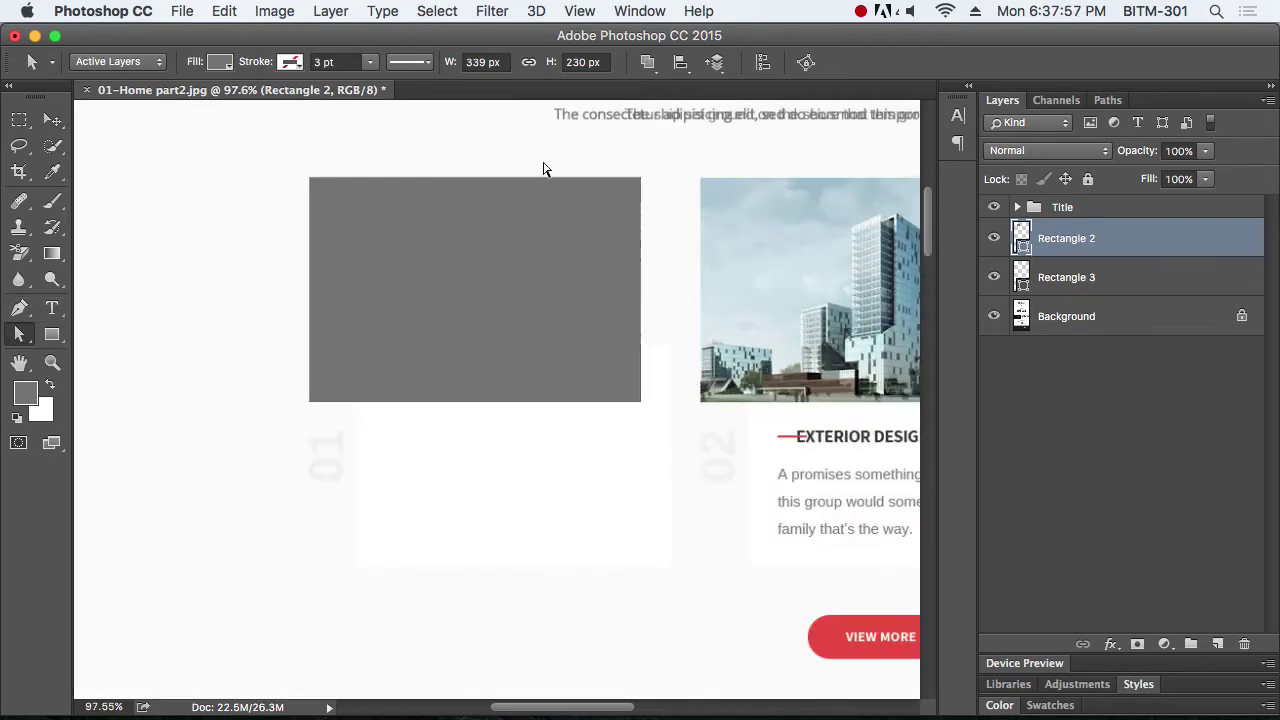
left_click_drag(580, 161, 854, 503)
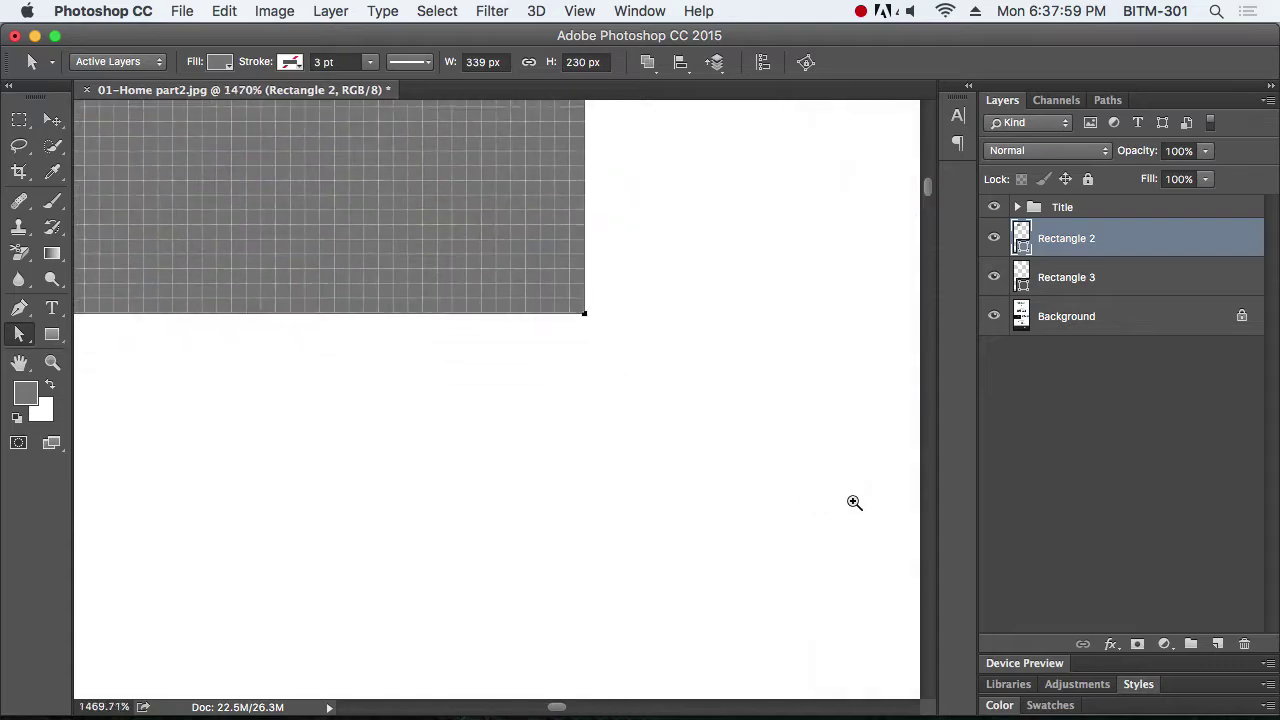
left_click_drag(706, 242, 763, 574)
left_click_drag(652, 150, 746, 286)
scroll(746, 287, "up", 5)
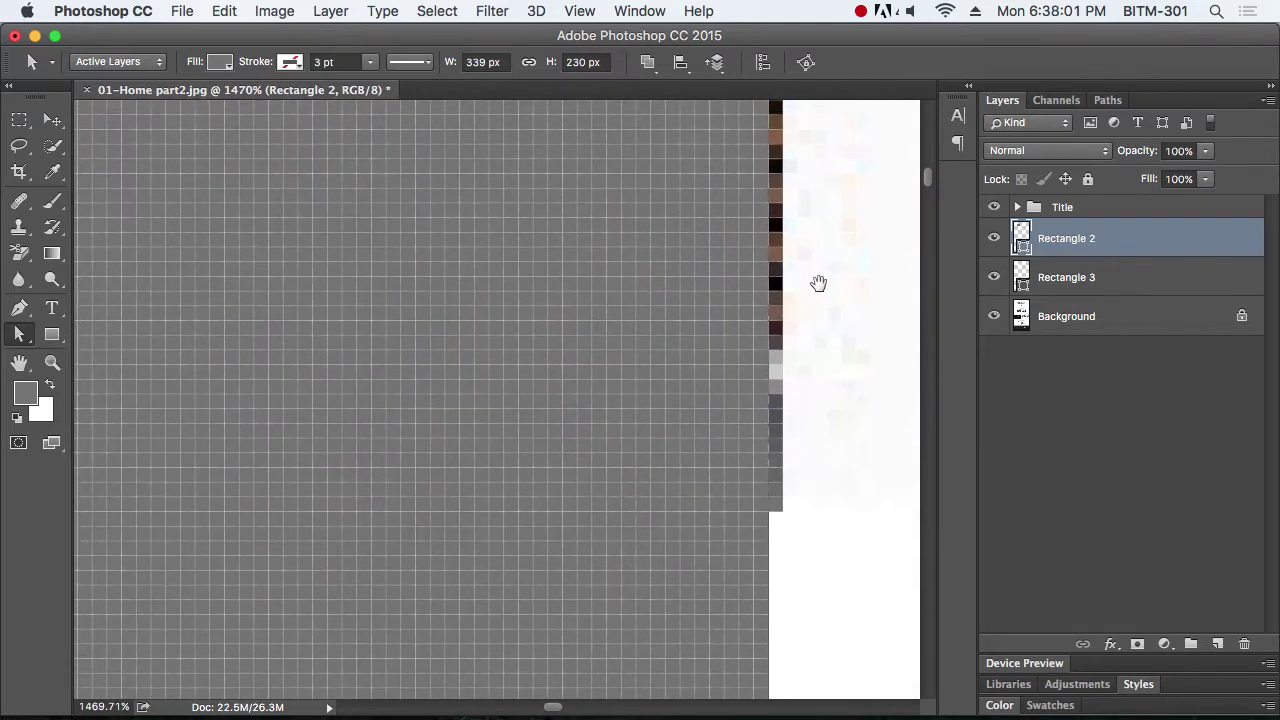
key("Right")
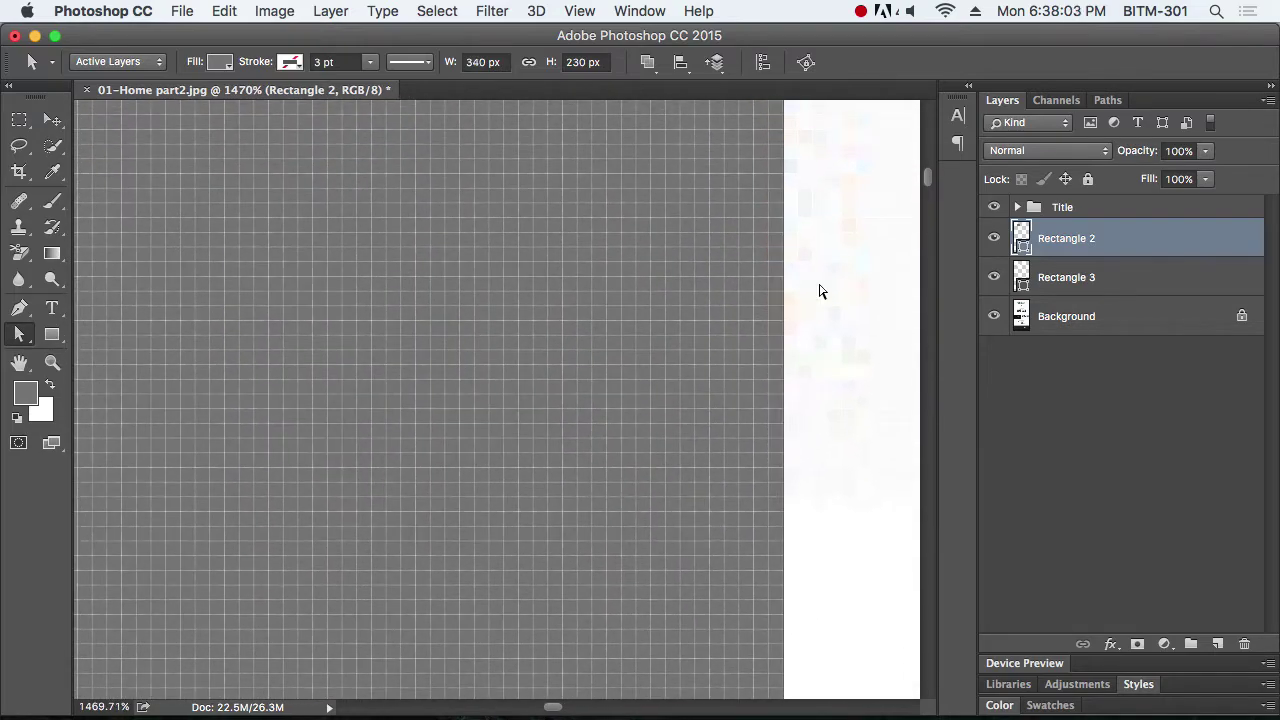
Examine the image placeholder's edges and top-left corner up close against the reference, and its fit in the whole section
left_click(732, 302, "alt")
left_click(732, 302, "alt")
left_click(732, 302, "alt")
left_click(732, 302, "alt")
left_click(732, 302, "alt")
left_click(732, 302, "alt")
left_click(732, 302, "alt")
left_click(732, 302, "alt")
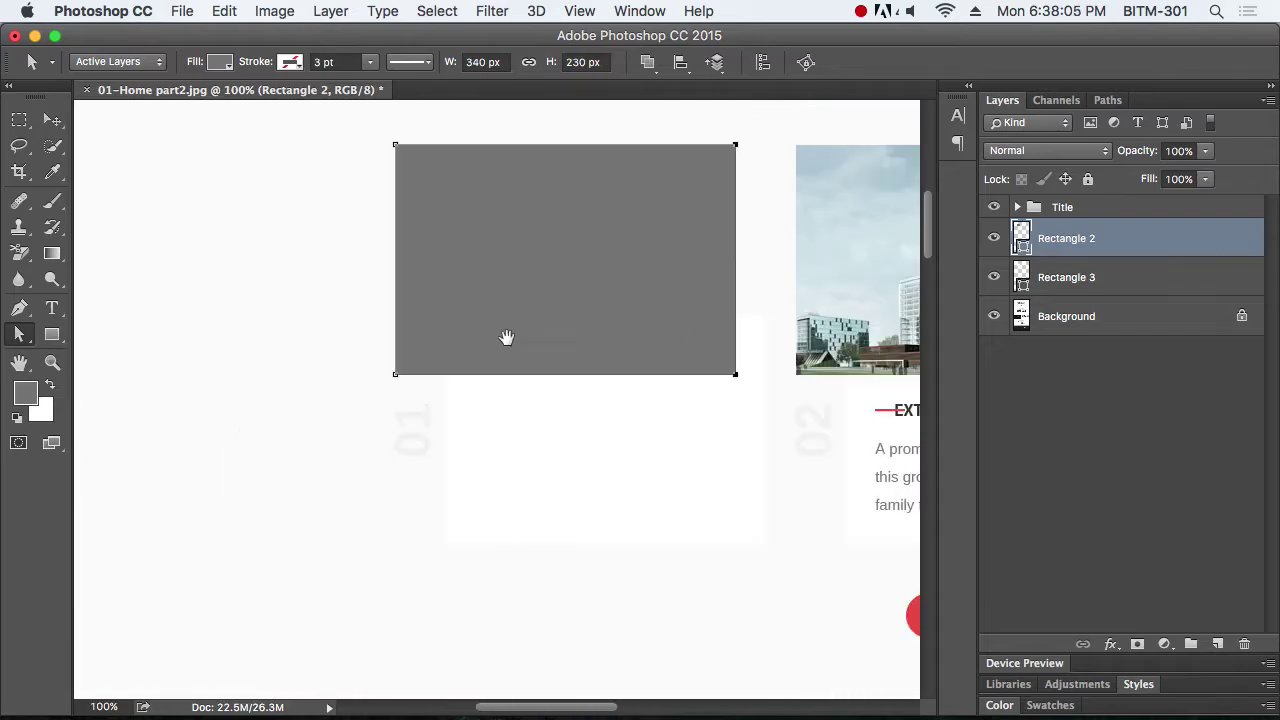
scroll(380, 137, "up", 10)
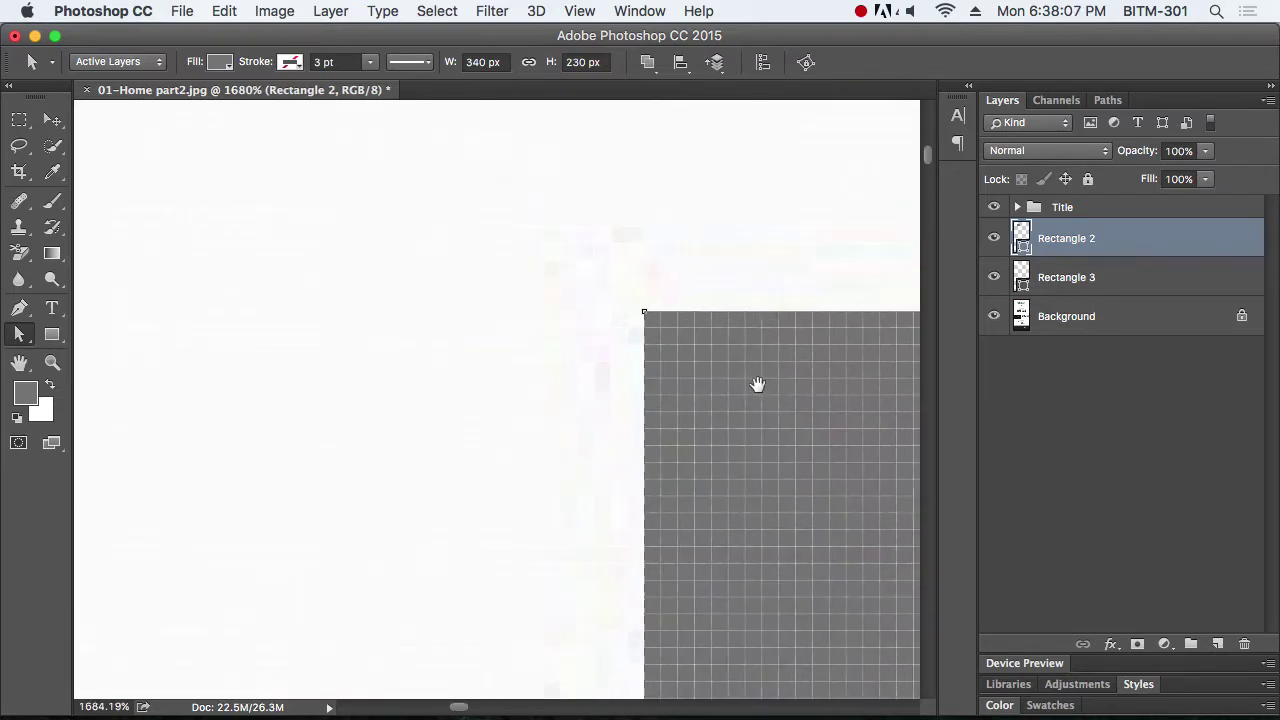
scroll(757, 383, "right", 5)
scroll(606, 378, "down", 8)
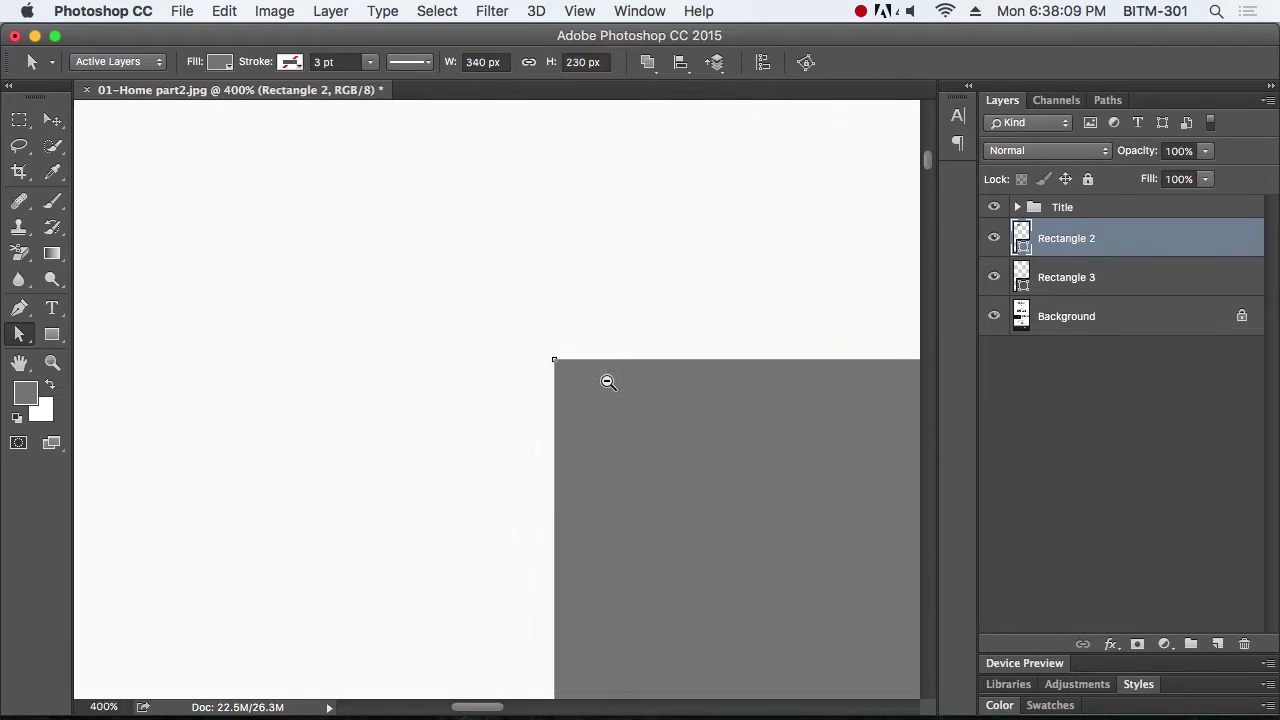
scroll(606, 380, "down", 6)
scroll(600, 337, "up", 2)
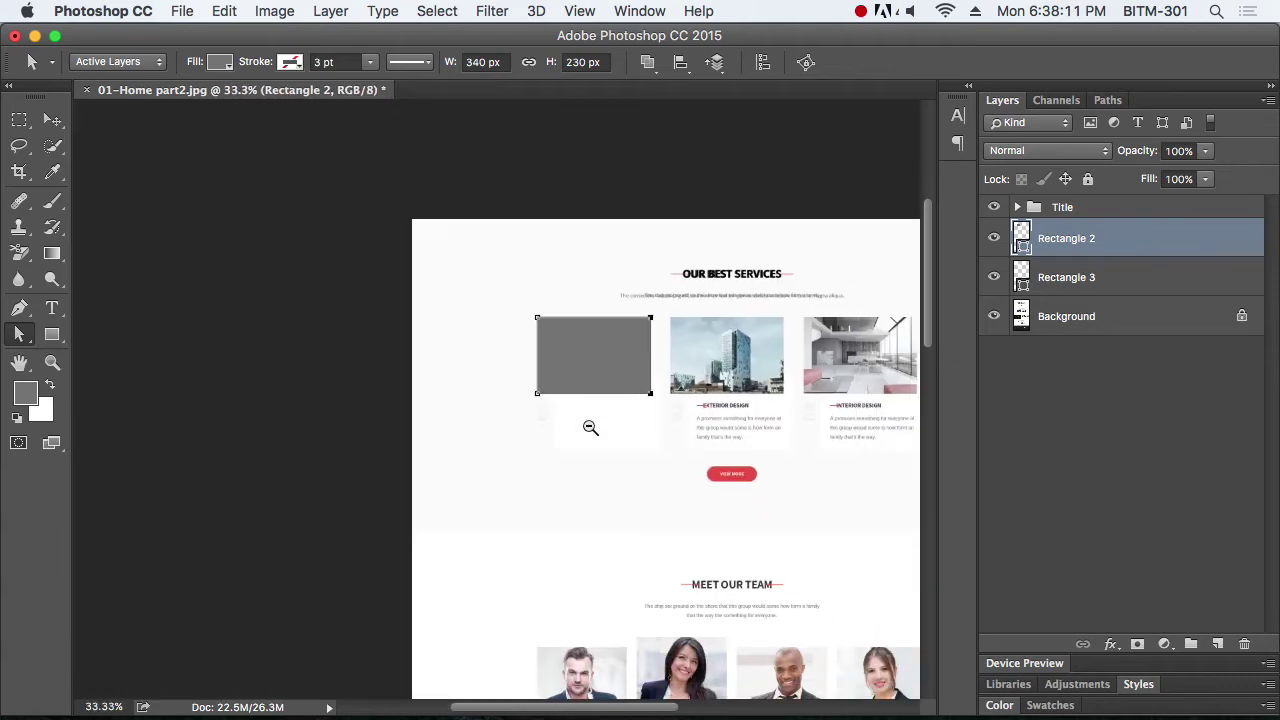
Add a text layer reading 01 beside the white card, above the card's layer
scroll(589, 429, "up", 4)
scroll(661, 459, "down", 3)
scroll(663, 357, "right", 1)
left_click(52, 120)
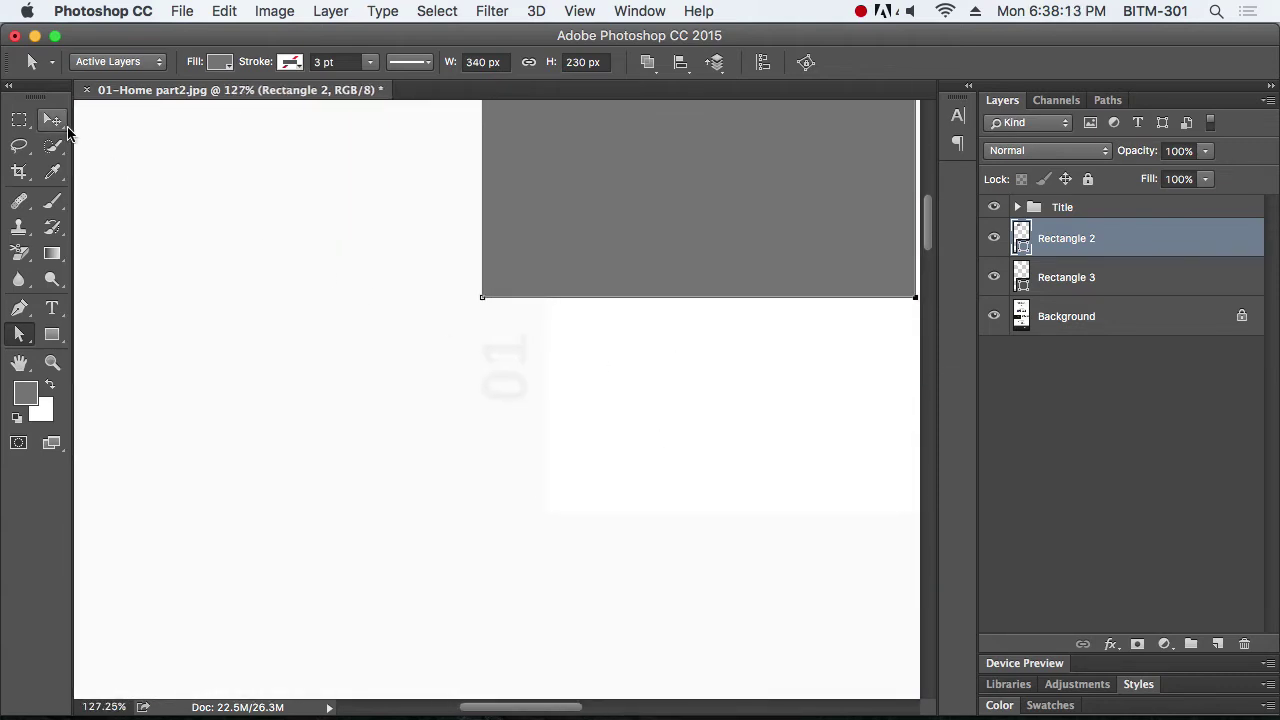
left_click(1068, 280)
key("t")
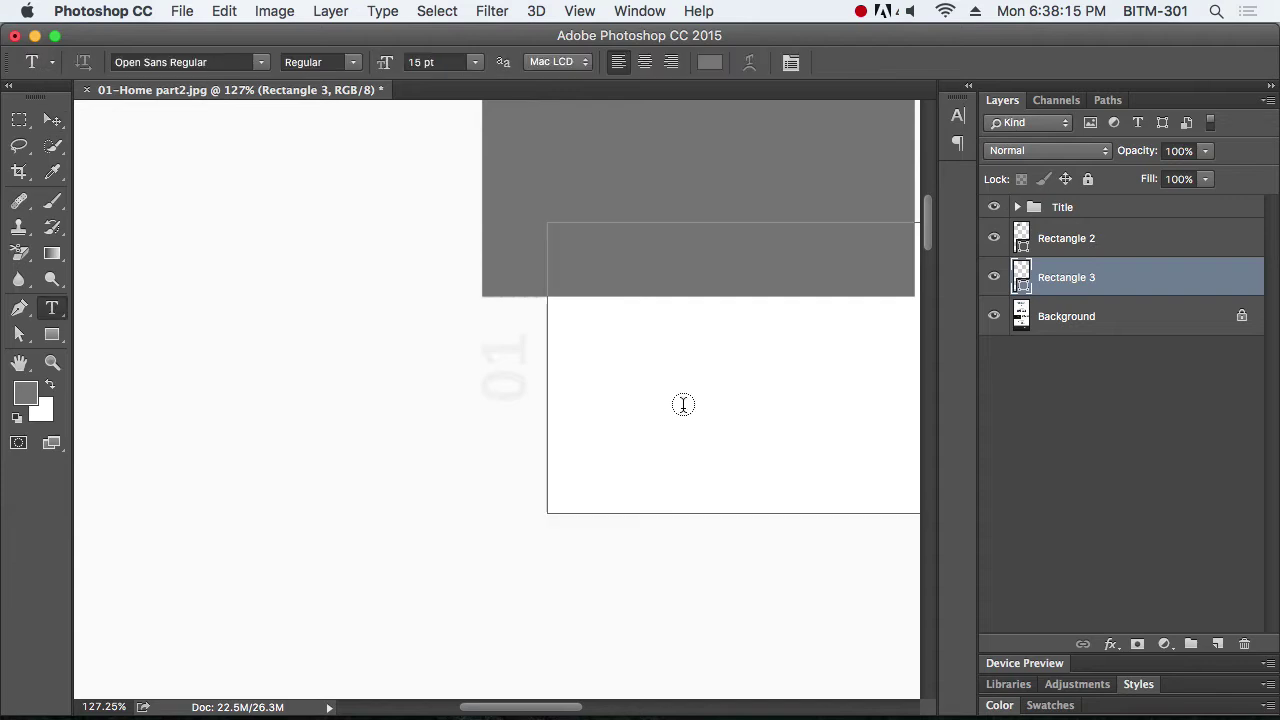
left_click(473, 420)
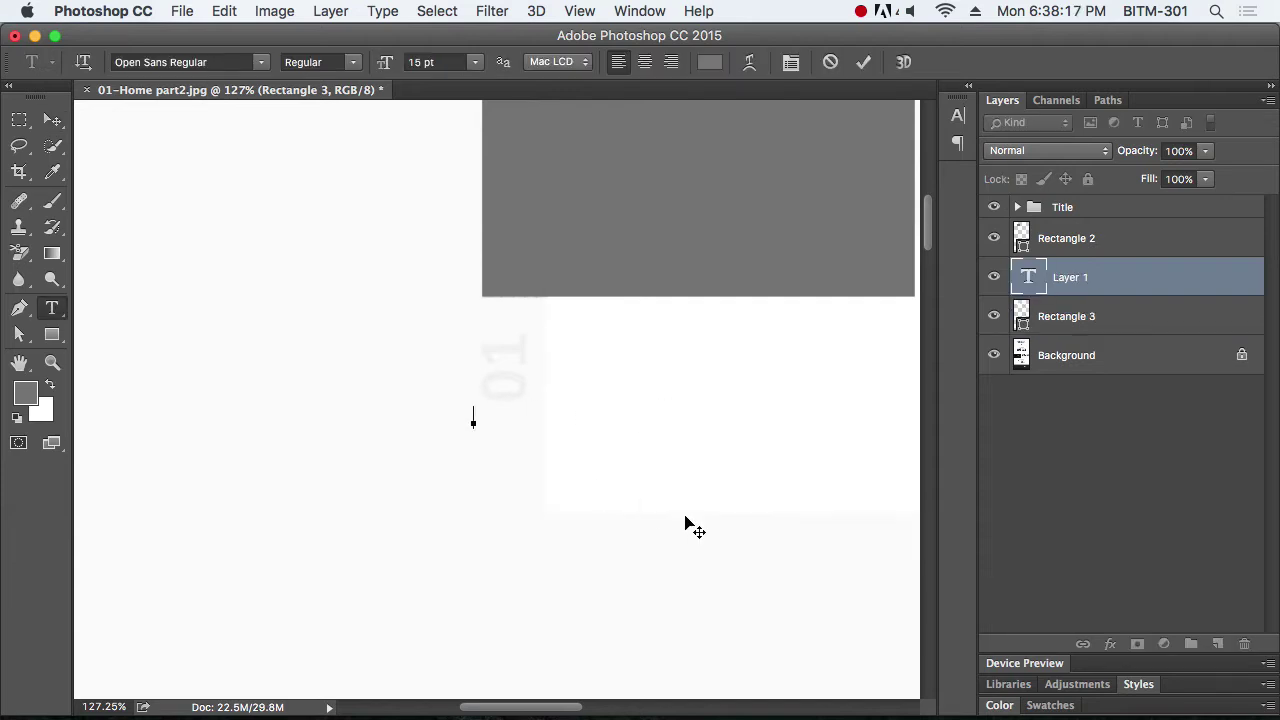
key("ctrl+a")
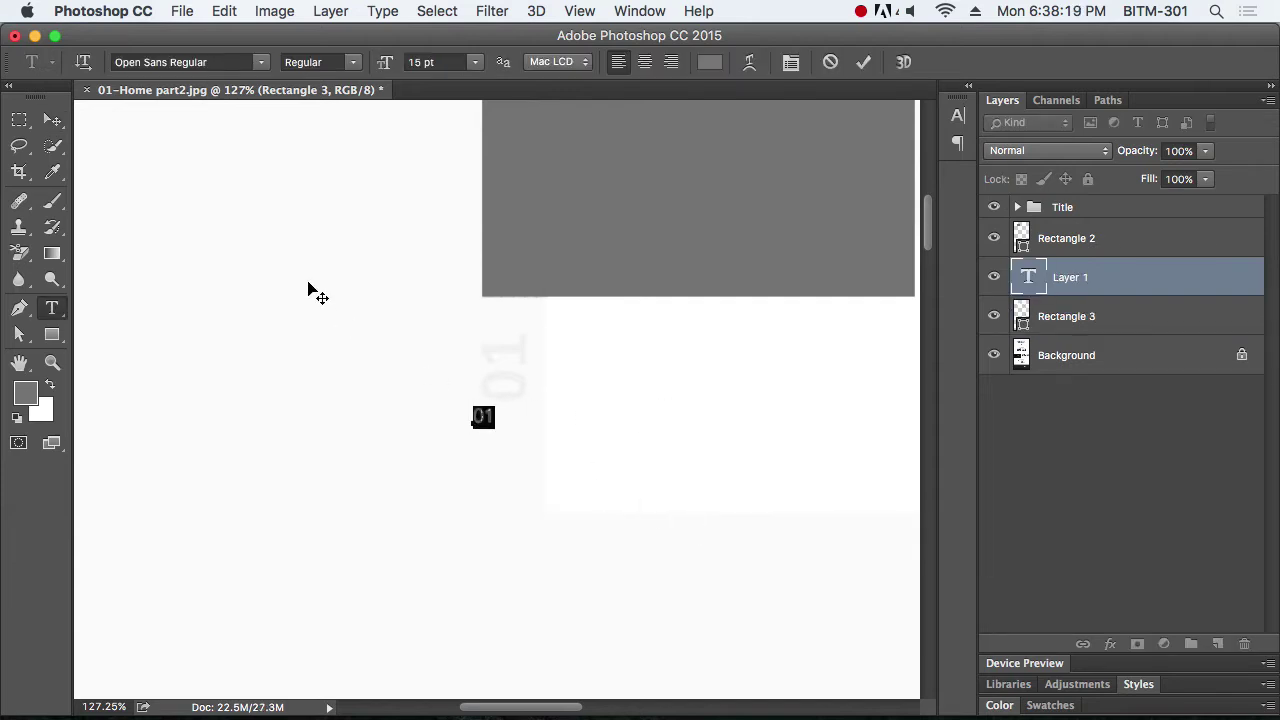
left_click(52, 120)
Rotate the 01 text 90° counterclockwise to match the reference number's orientation
key("ctrl+t")
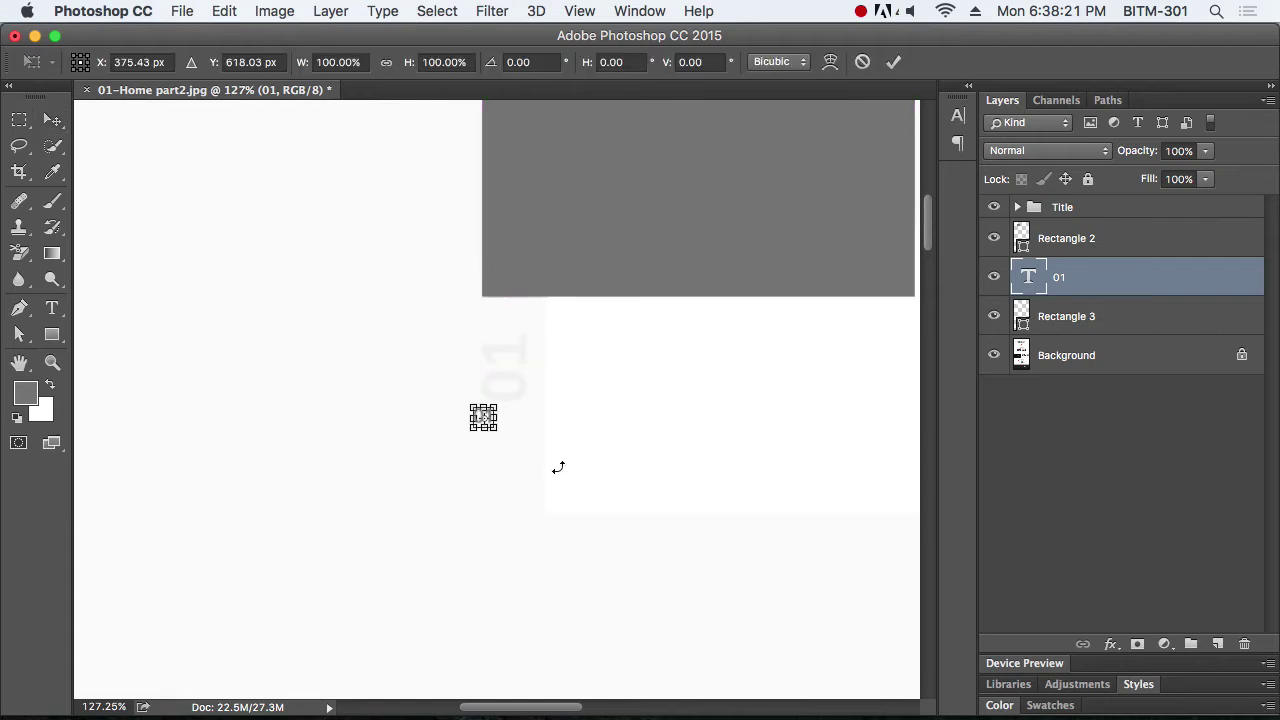
left_click_drag(558, 467, 557, 297)
key("Return")
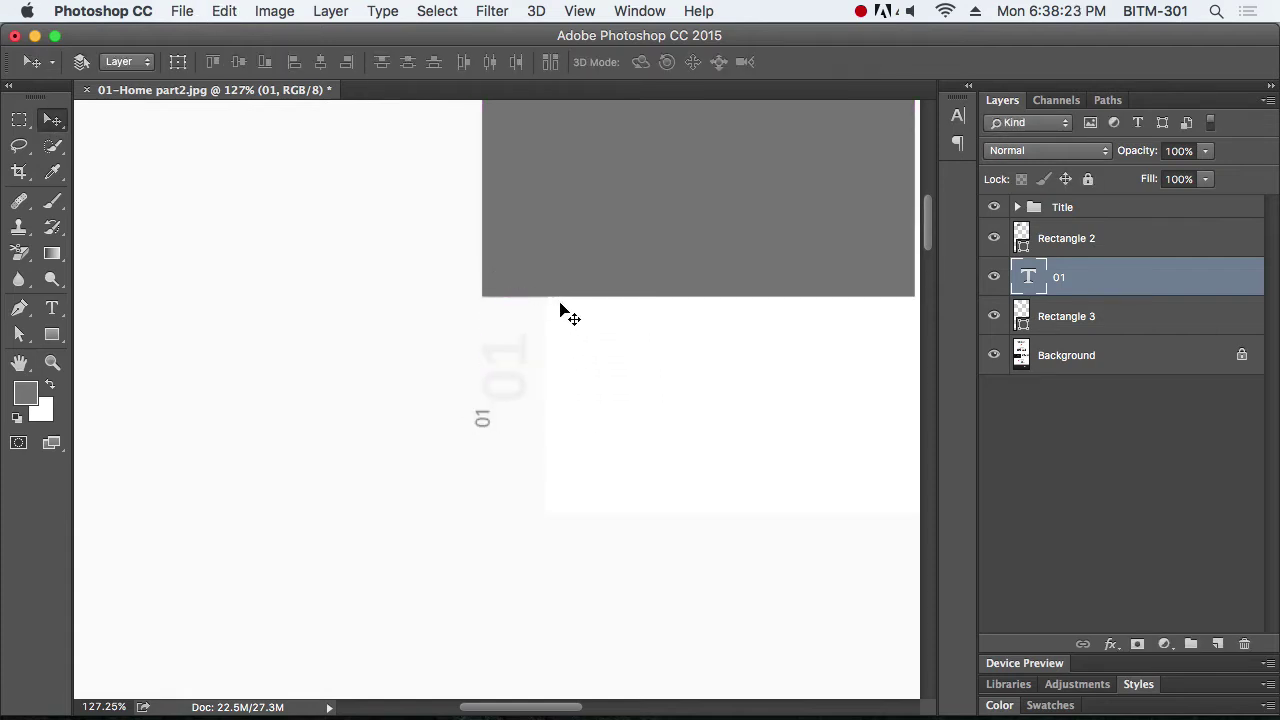
Set the 01 text size to 32 pt and move it onto the reference number
key("t")
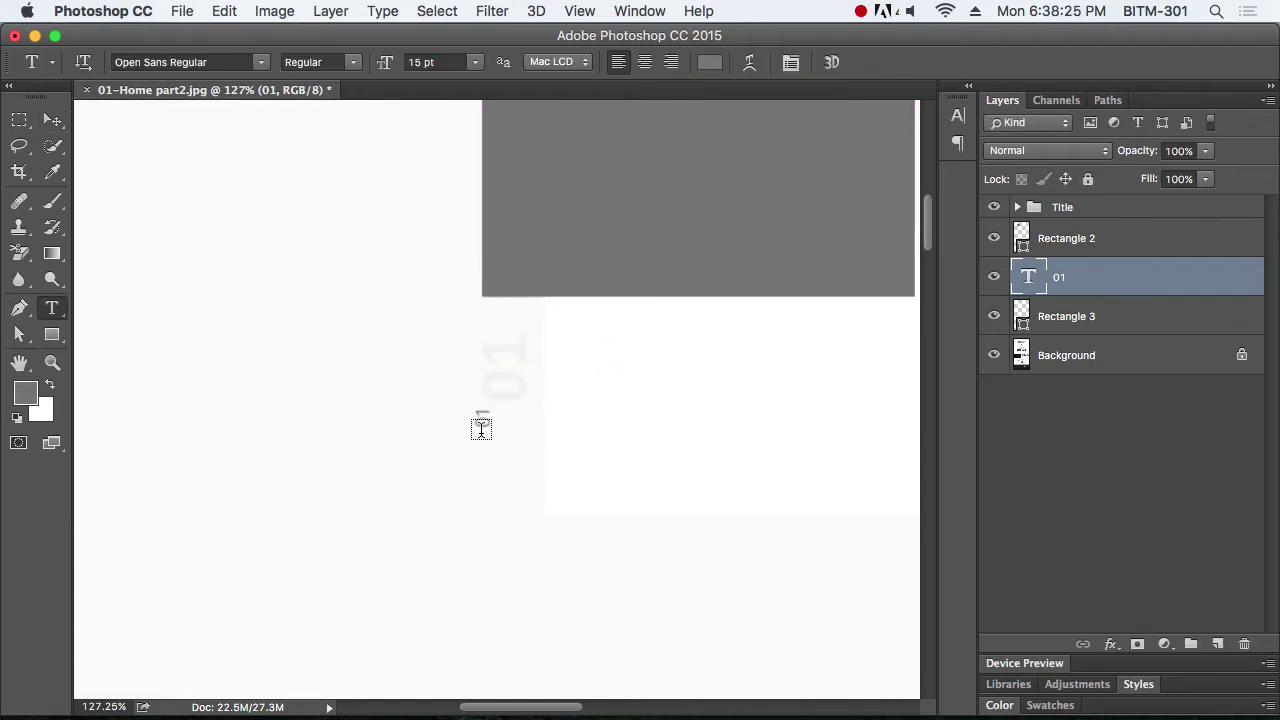
left_click(384, 62)
type("32")
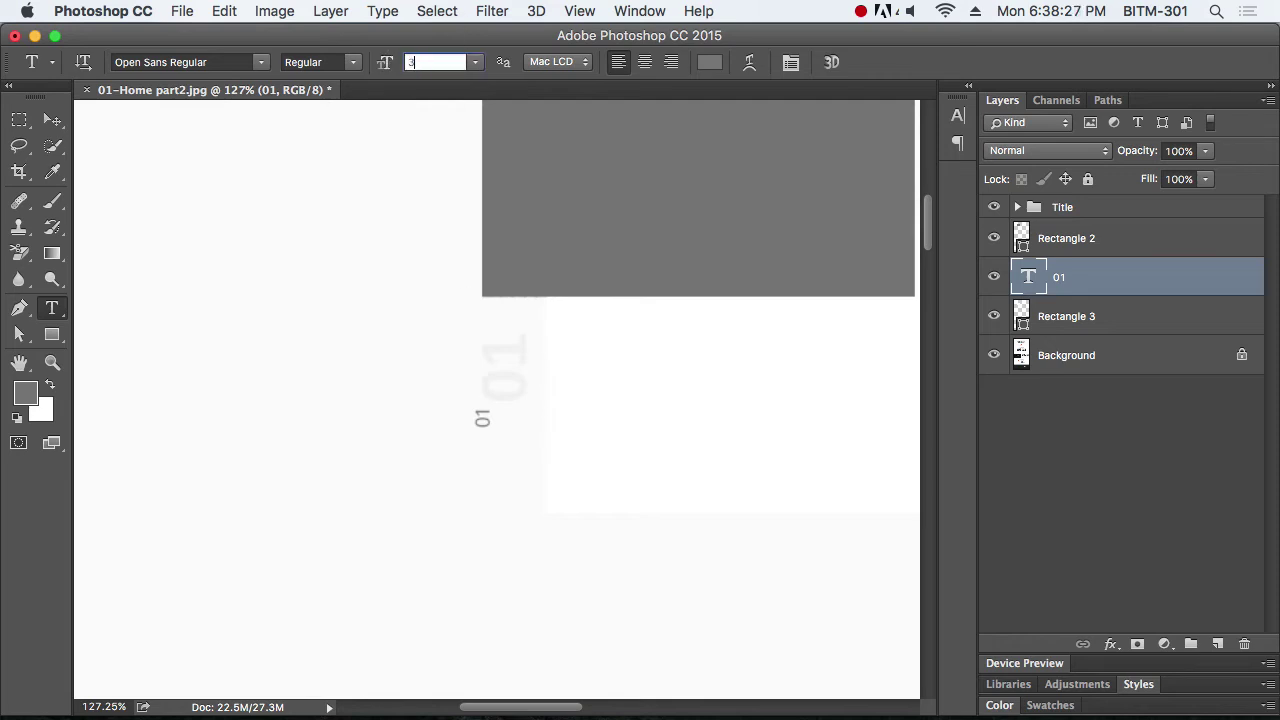
key("Return")
left_click(52, 119)
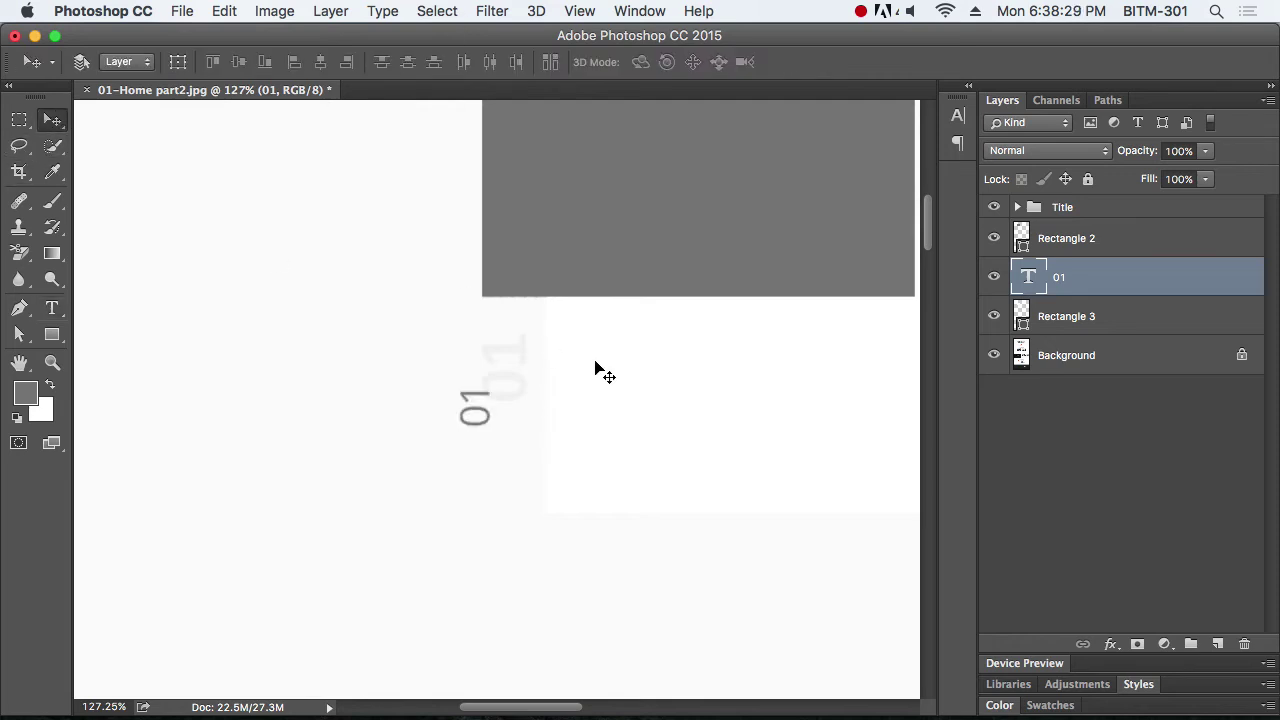
left_click_drag(436, 317, 548, 390)
left_click_drag(581, 554, 689, 474)
Set the 01 text to the Bold style of Open Sans at 46 pt
key("t")
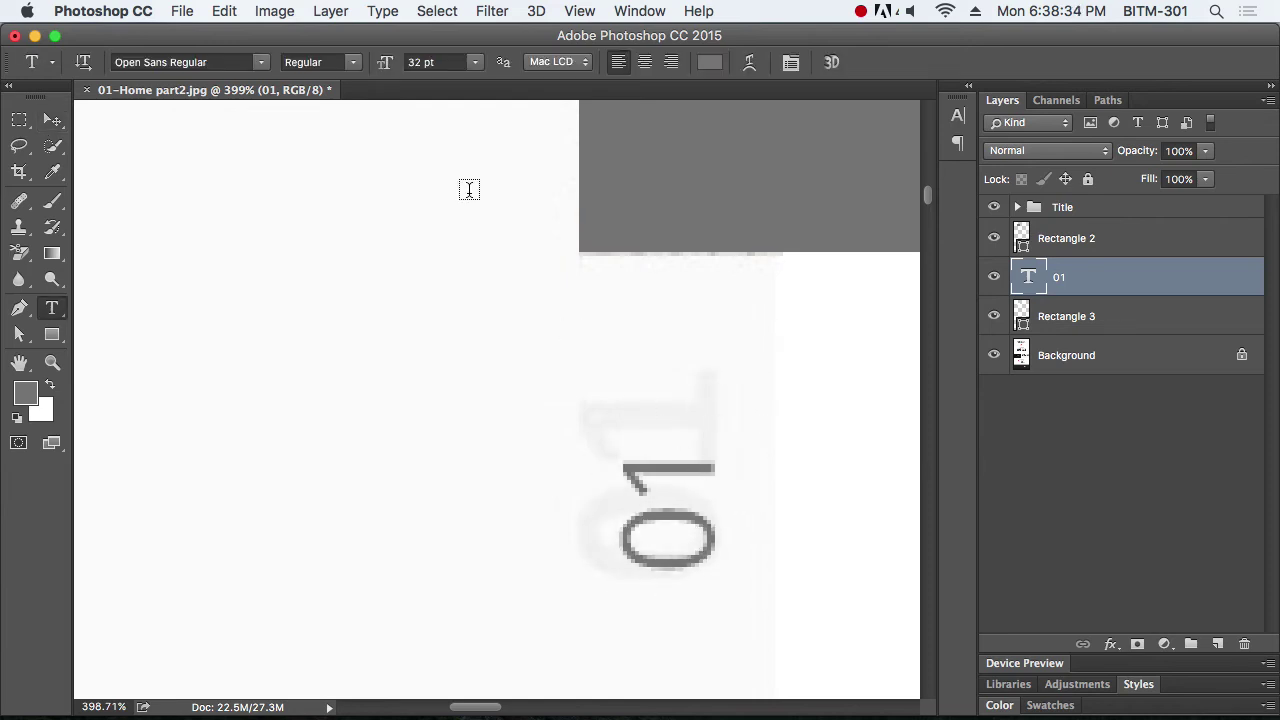
left_click(355, 62)
left_click(354, 174)
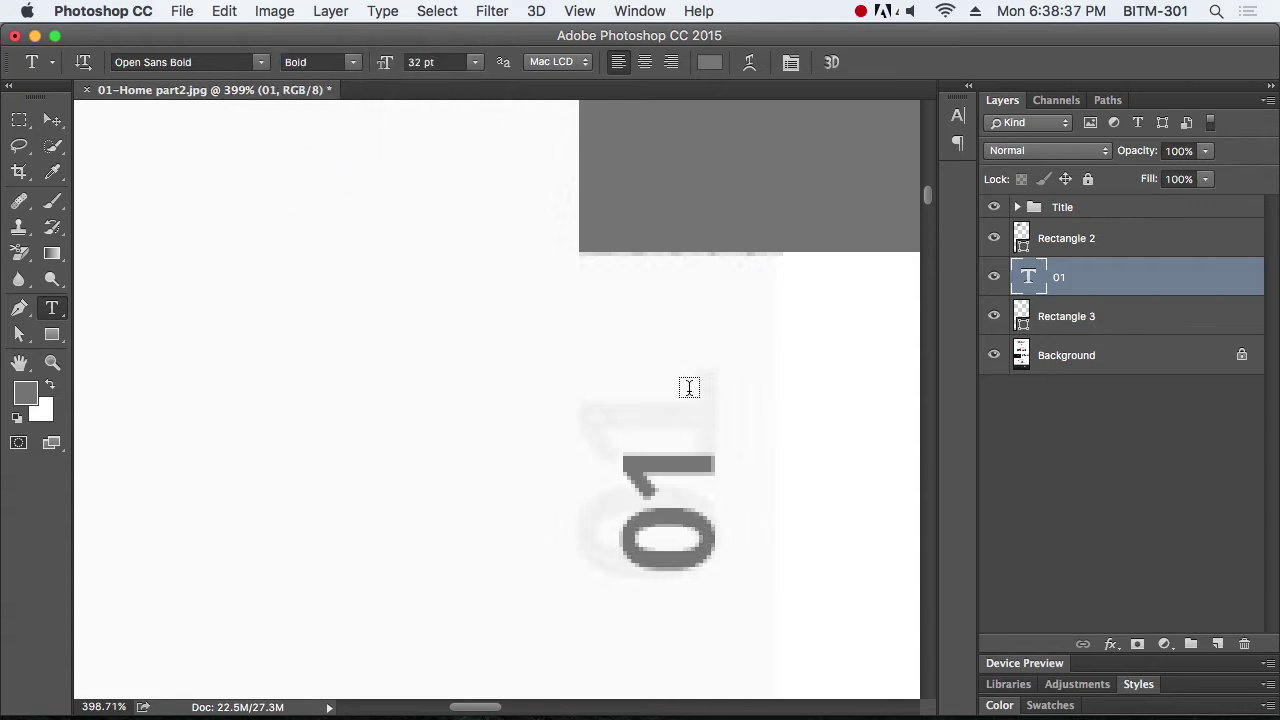
double_click(697, 530)
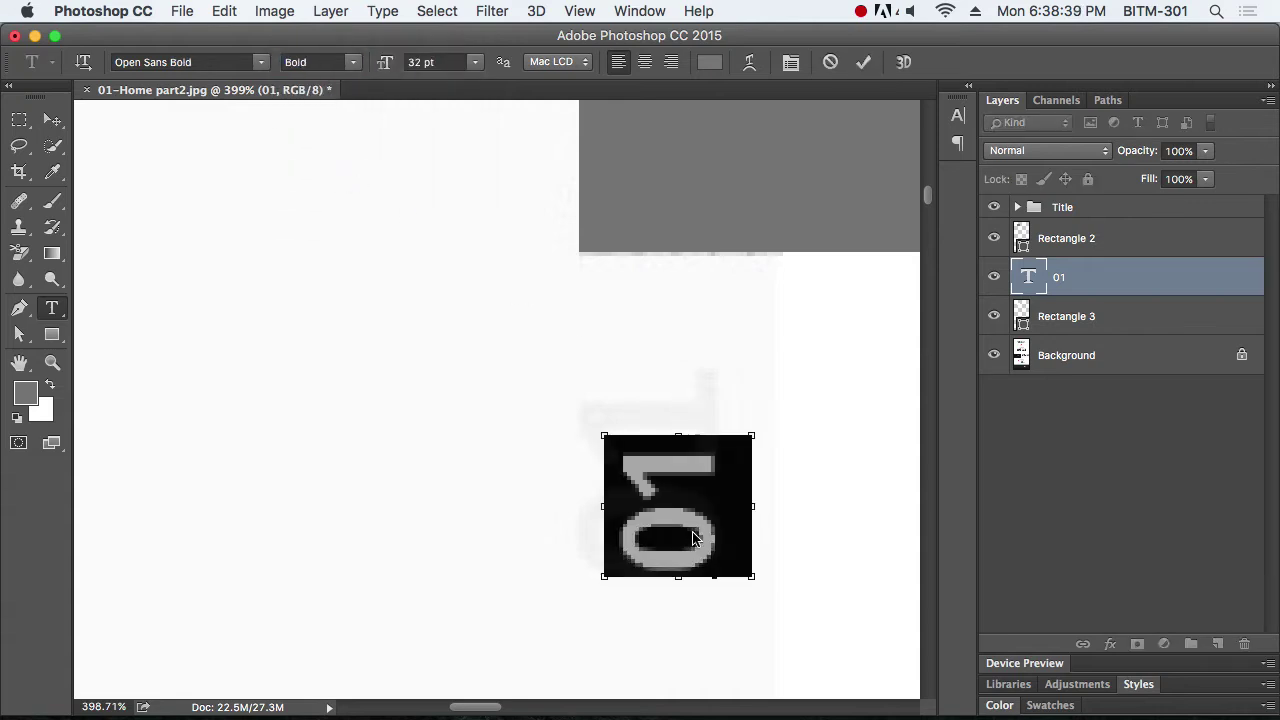
key("super+shift+period")
key("super+shift+period")
key("super+shift+period")
key("super+shift+period")
key("super+shift+period")
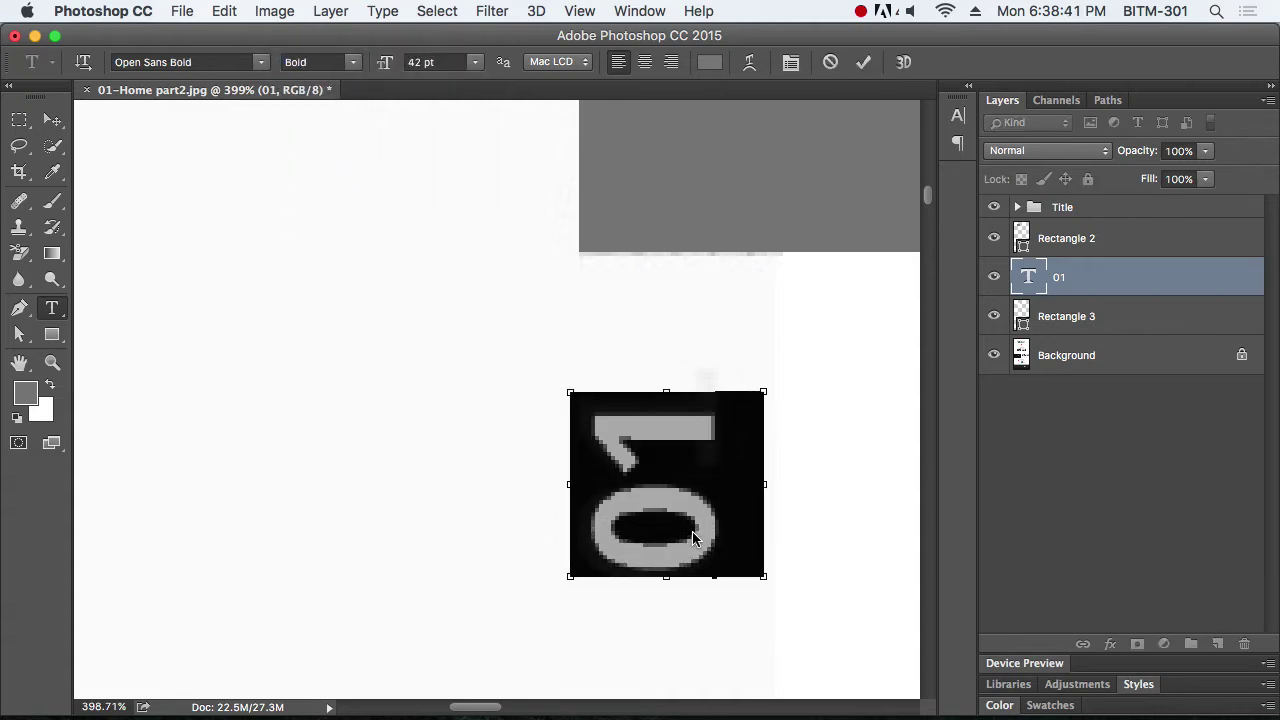
key("super+shift+period")
key("super+shift+period")
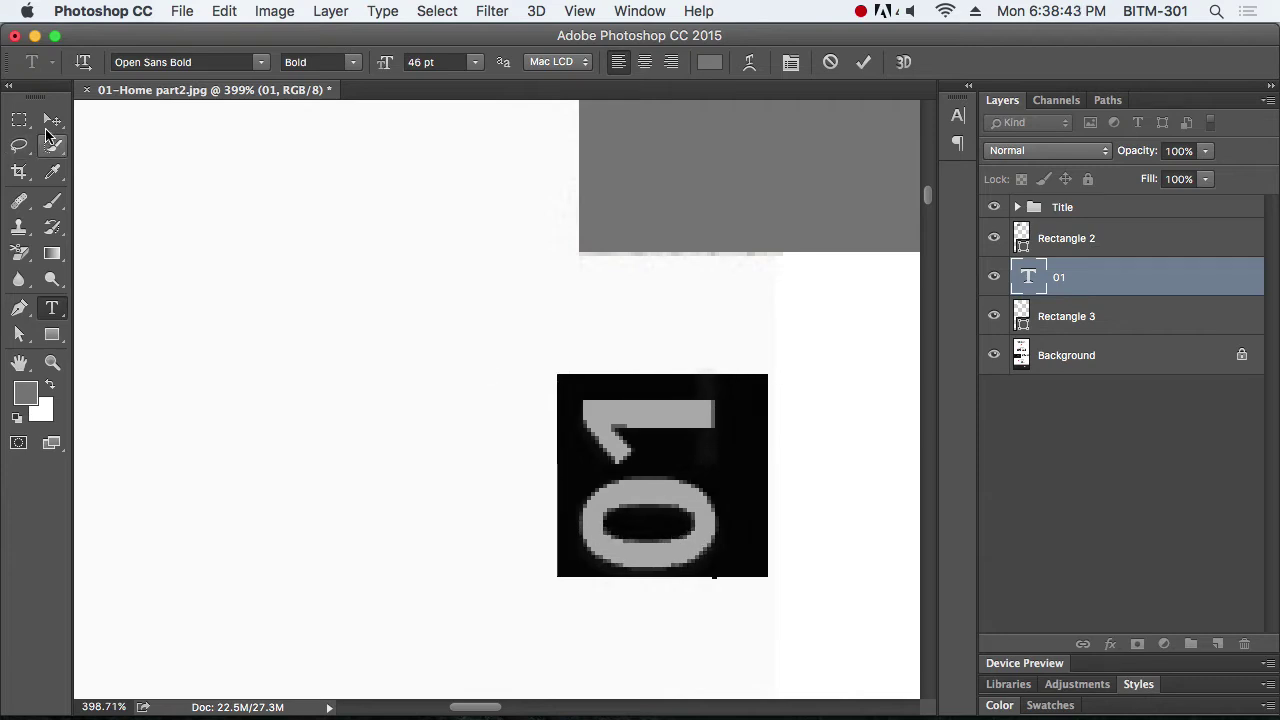
Nudge the 01 text vertically until its zero sits on the zero of the reference number
left_click(56, 122)
key("shift+Down")
key("shift+Down")
key("shift+Down")
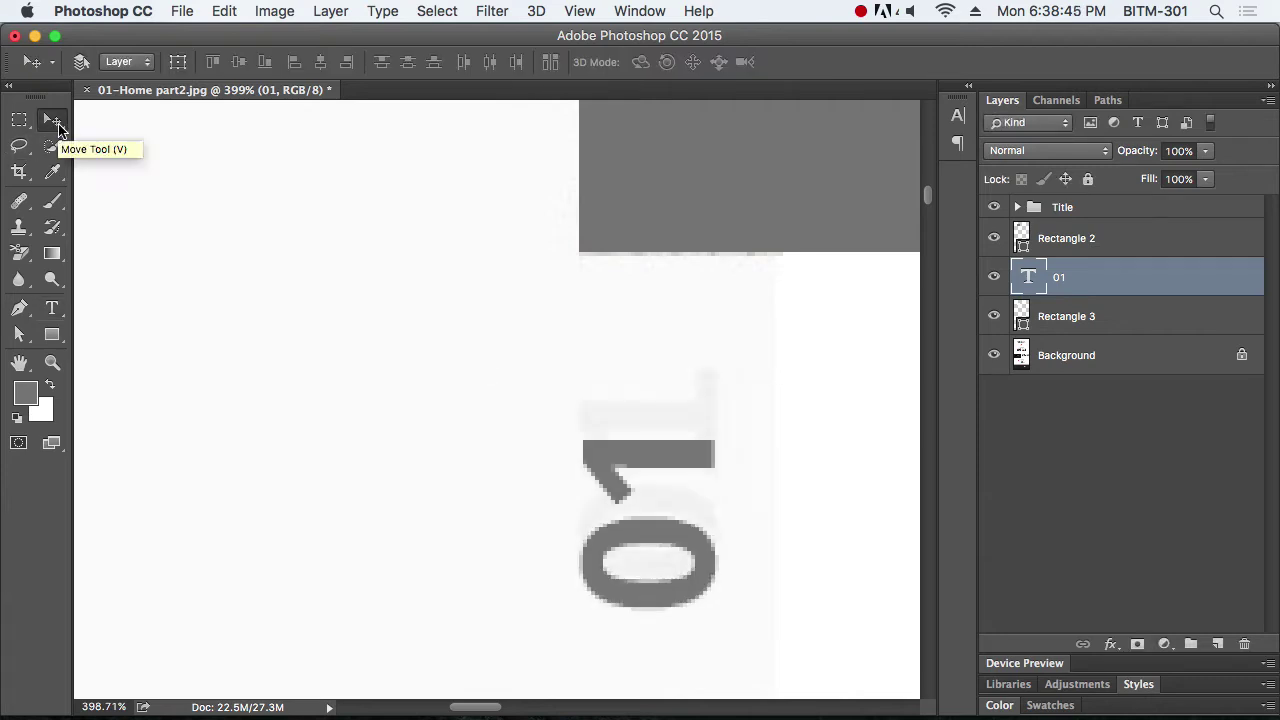
key("shift+Up")
key("shift+Up")
key("shift+Up")
key("shift+Up")
key("shift+Down")
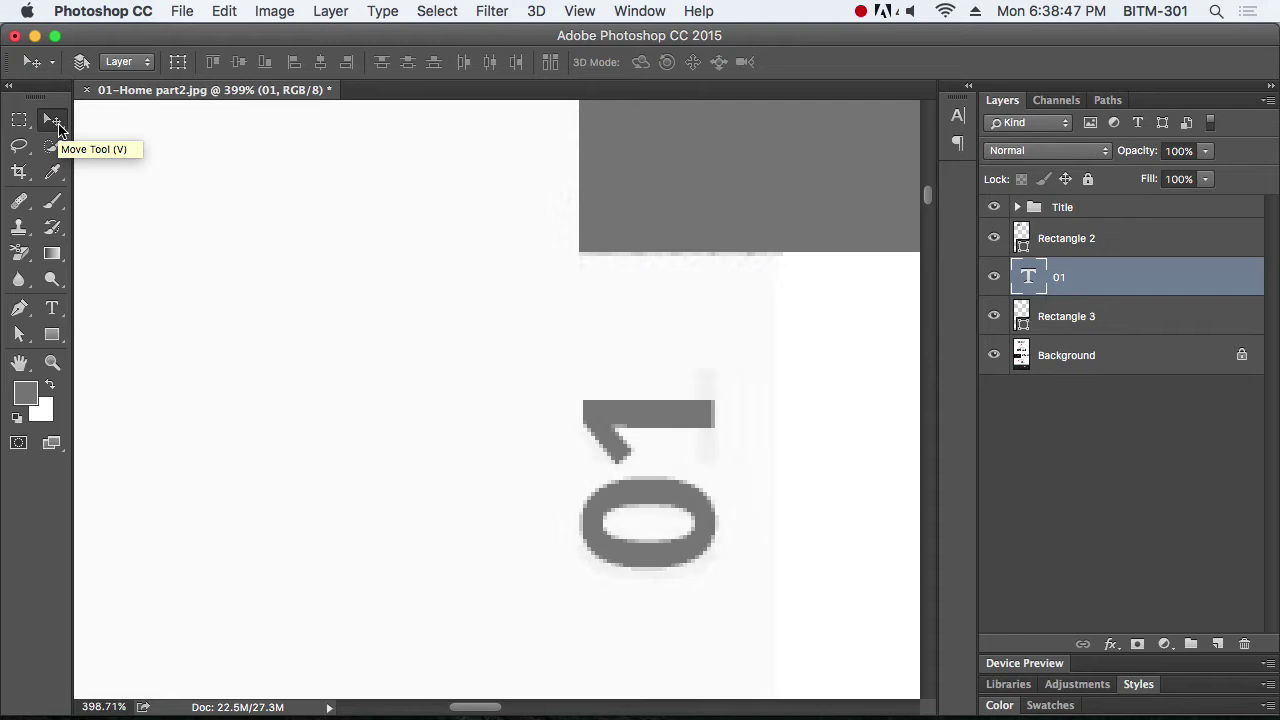
key("Down")
key("Down")
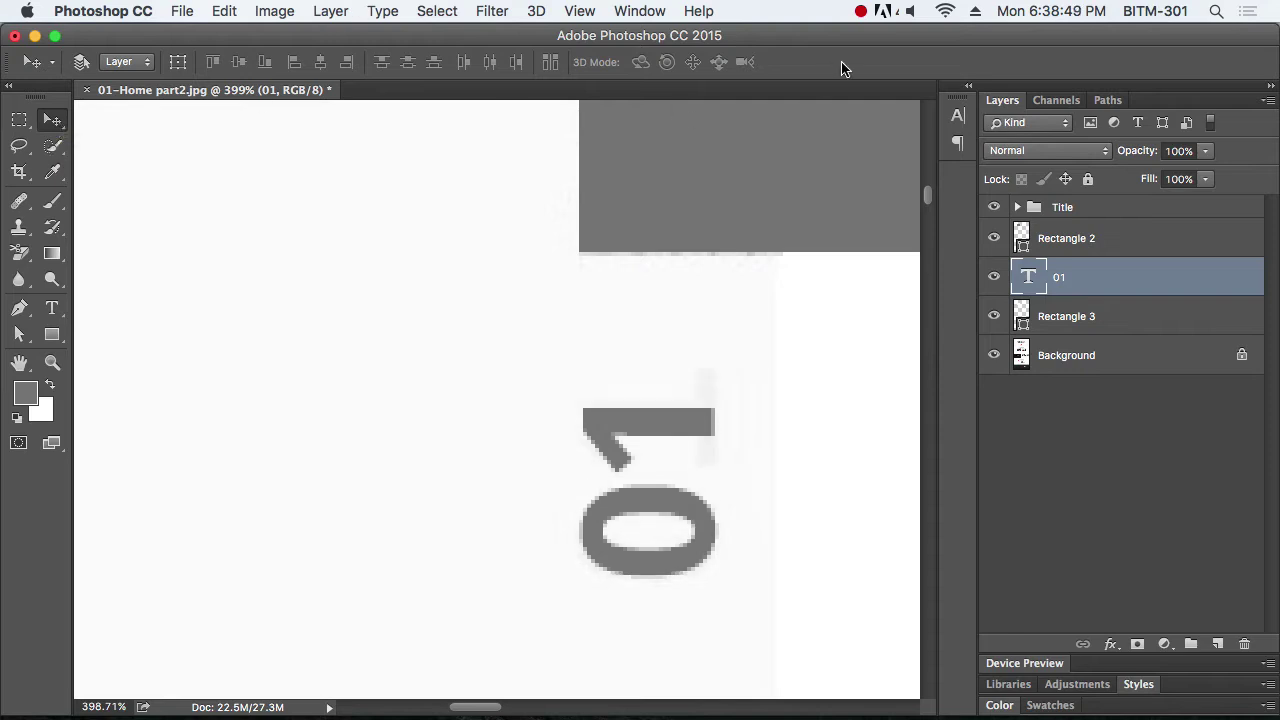
Compare the 01 text with the reference number underneath by repeatedly hiding and showing its layer
left_click(993, 277)
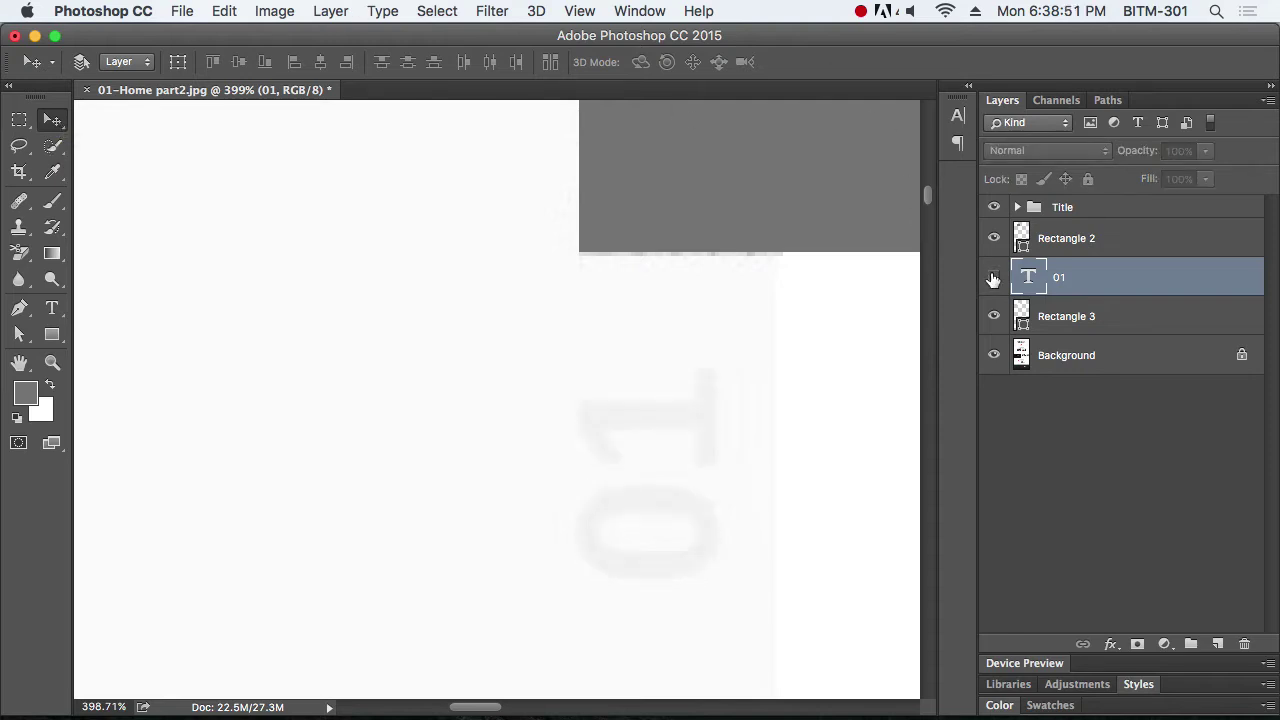
left_click(993, 277)
left_click(993, 277)
left_click(993, 277)
left_click(993, 277)
left_click(993, 277)
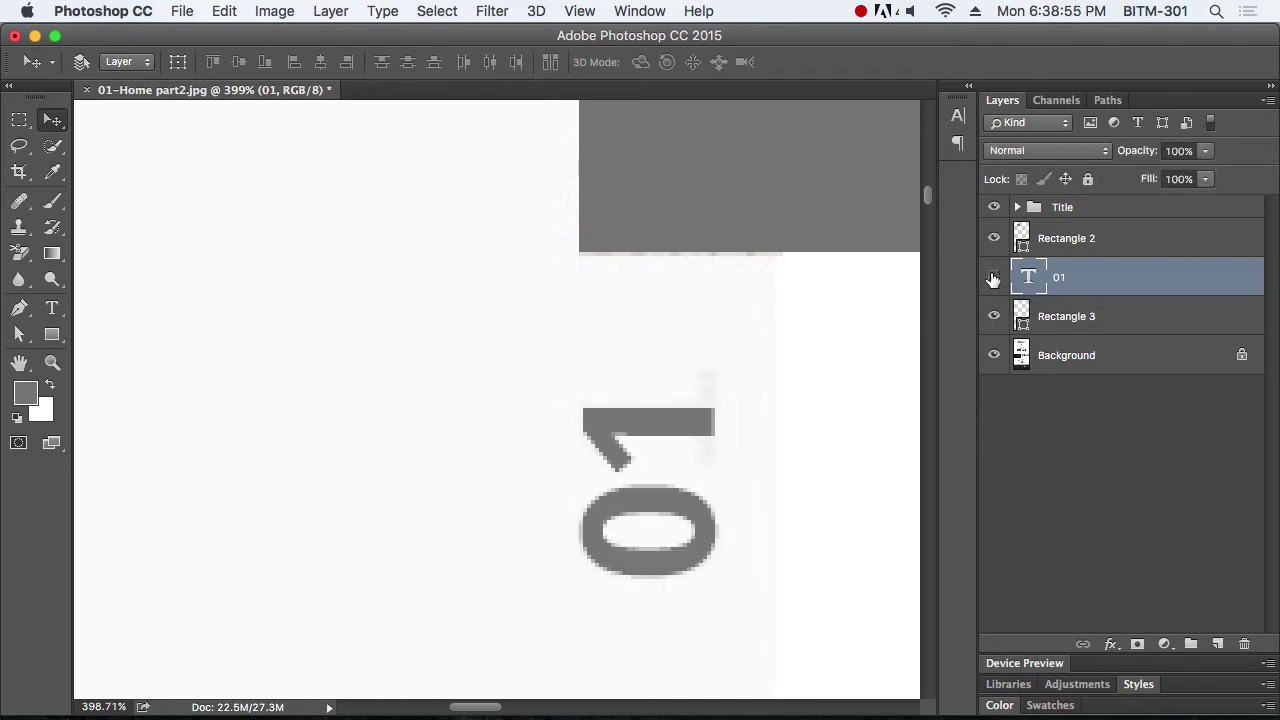
left_click(993, 277)
left_click(993, 277)
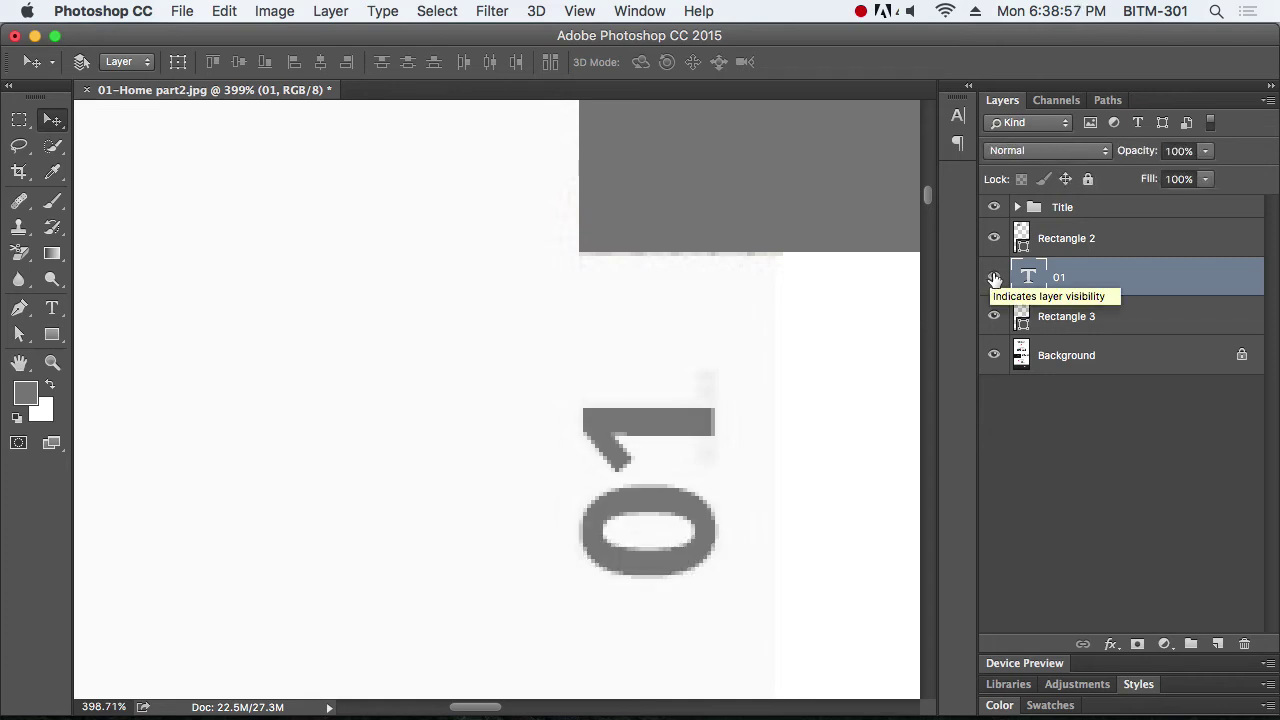
left_click(993, 277)
left_click(993, 277)
left_click(993, 277)
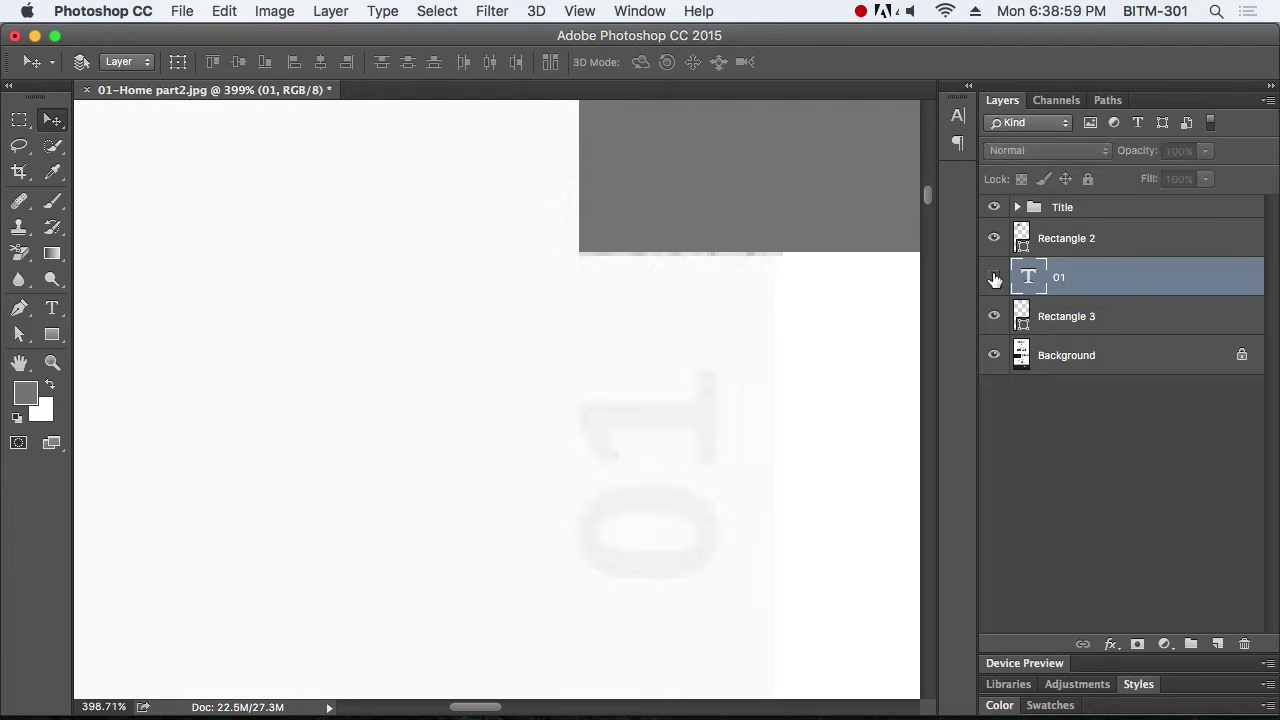
left_click(993, 277)
left_click(993, 277)
left_click(993, 277)
left_click(993, 277)
left_click(993, 277)
left_click(993, 277)
left_click(993, 277)
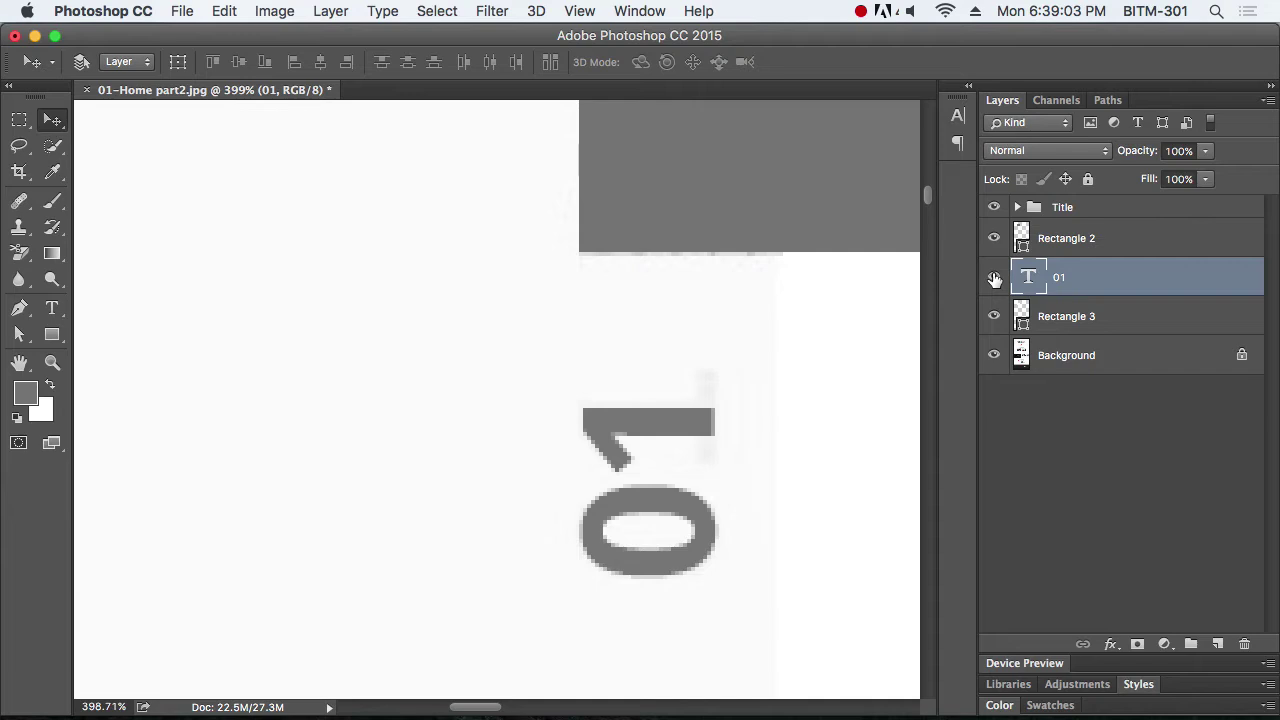
left_click(993, 277)
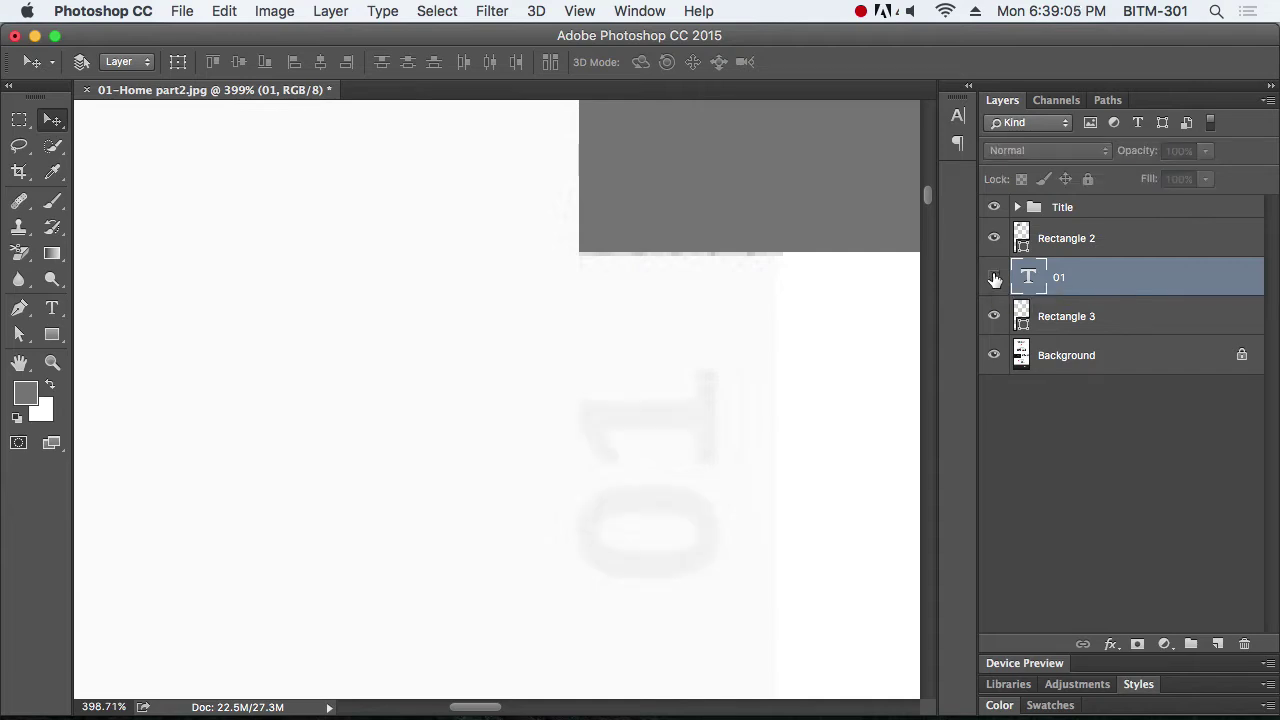
left_click(993, 277)
Look through the font list for a match to the reference number and change the 01 text to Corbel Bold
left_click(662, 408, "alt")
left_click(662, 408, "alt")
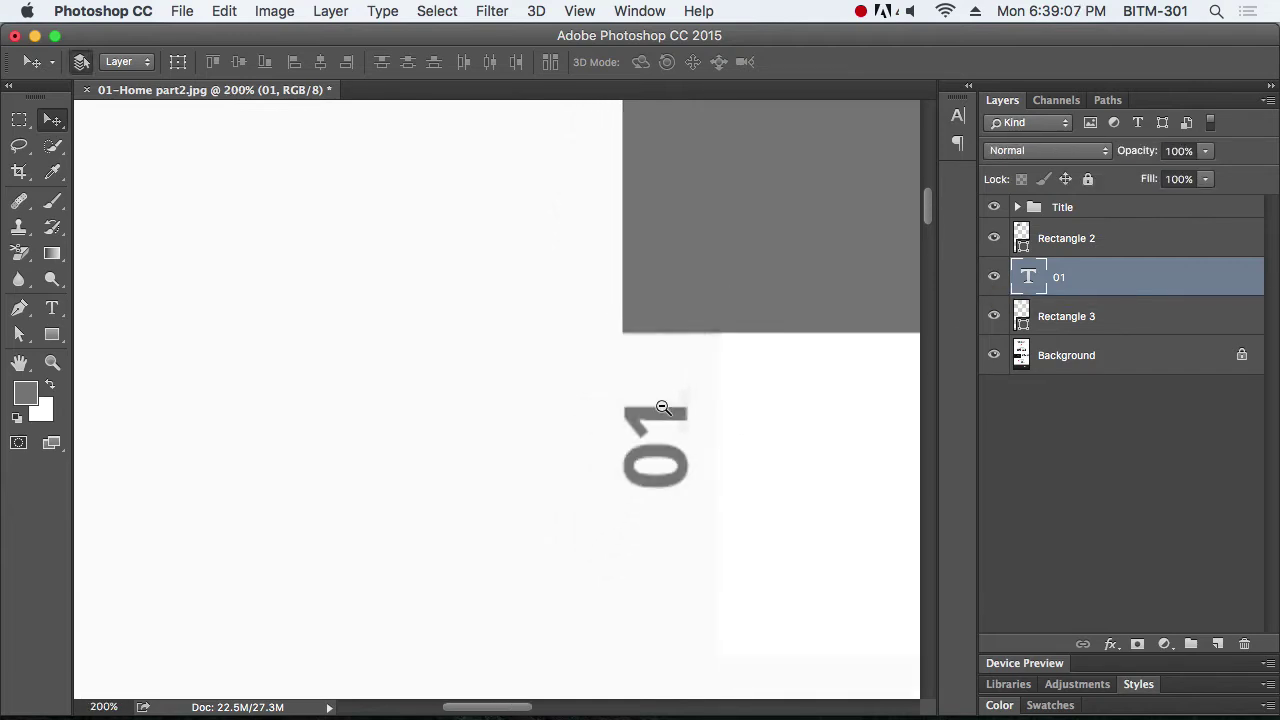
left_click(662, 408, "alt")
left_click_drag(709, 416, 571, 411)
left_click(561, 402, "super")
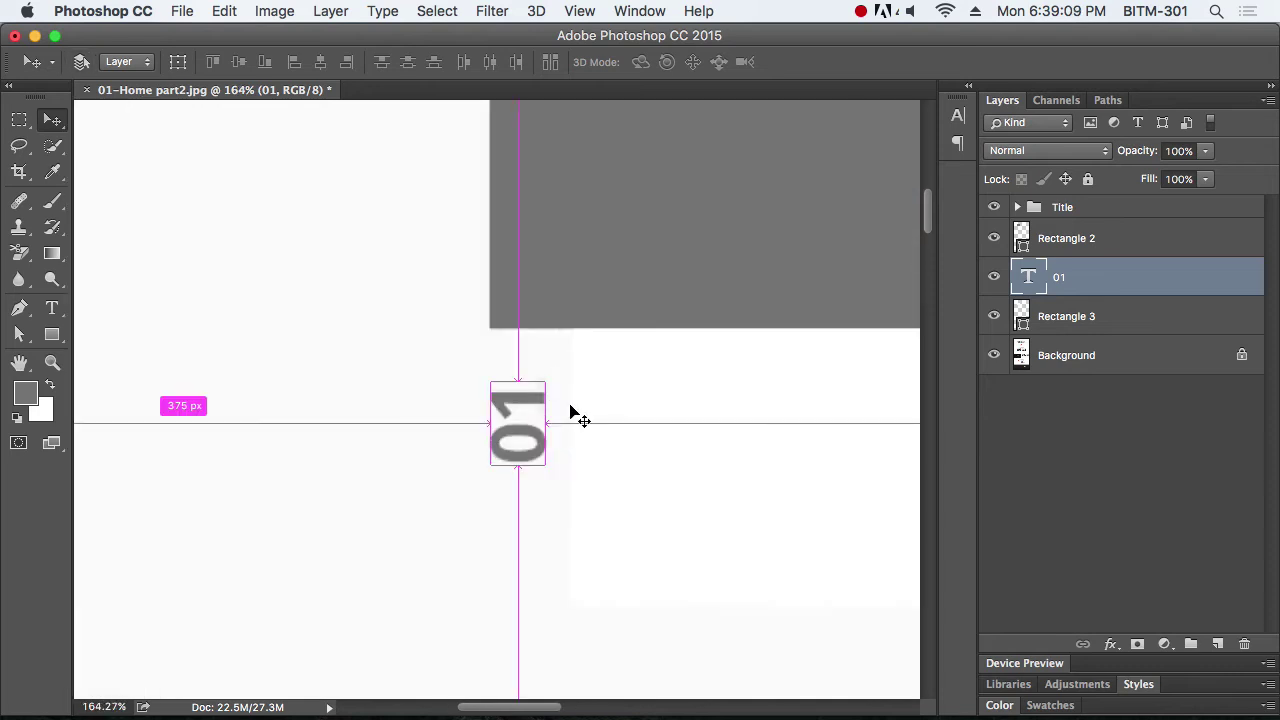
key("t")
left_click(209, 63)
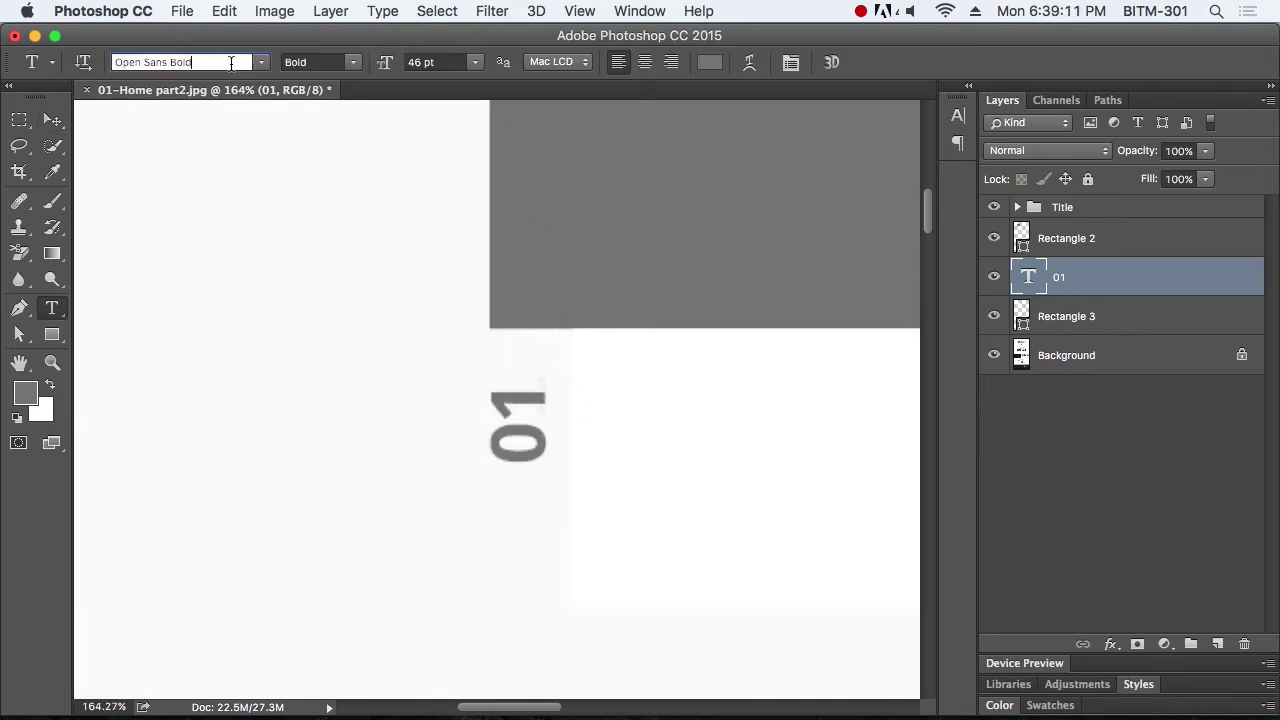
left_click(264, 63)
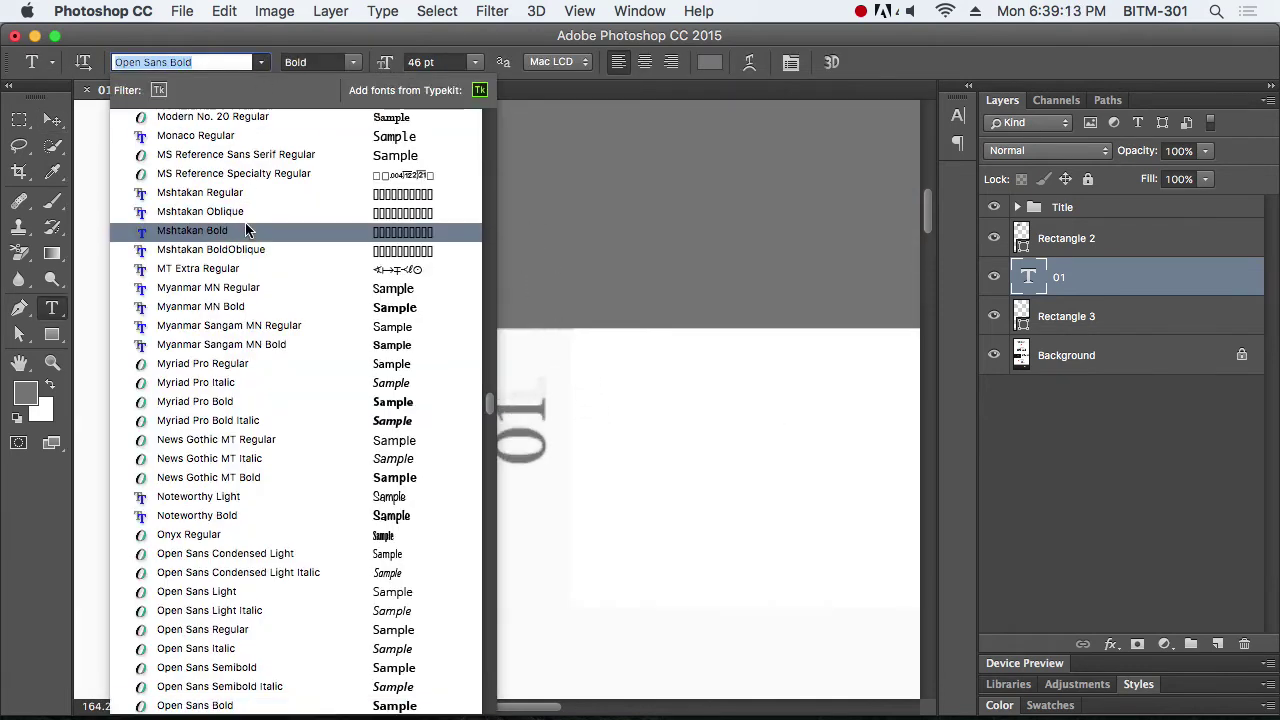
scroll(250, 230, "up", 10)
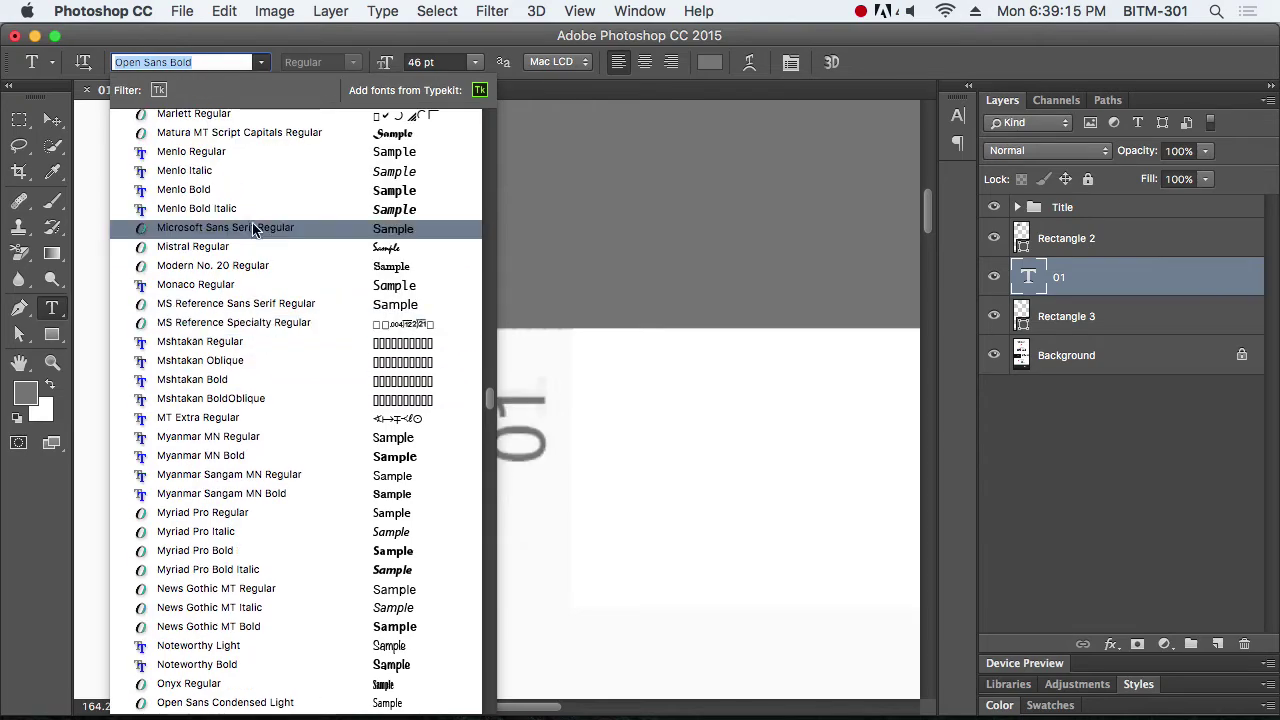
scroll(253, 230, "up", 20)
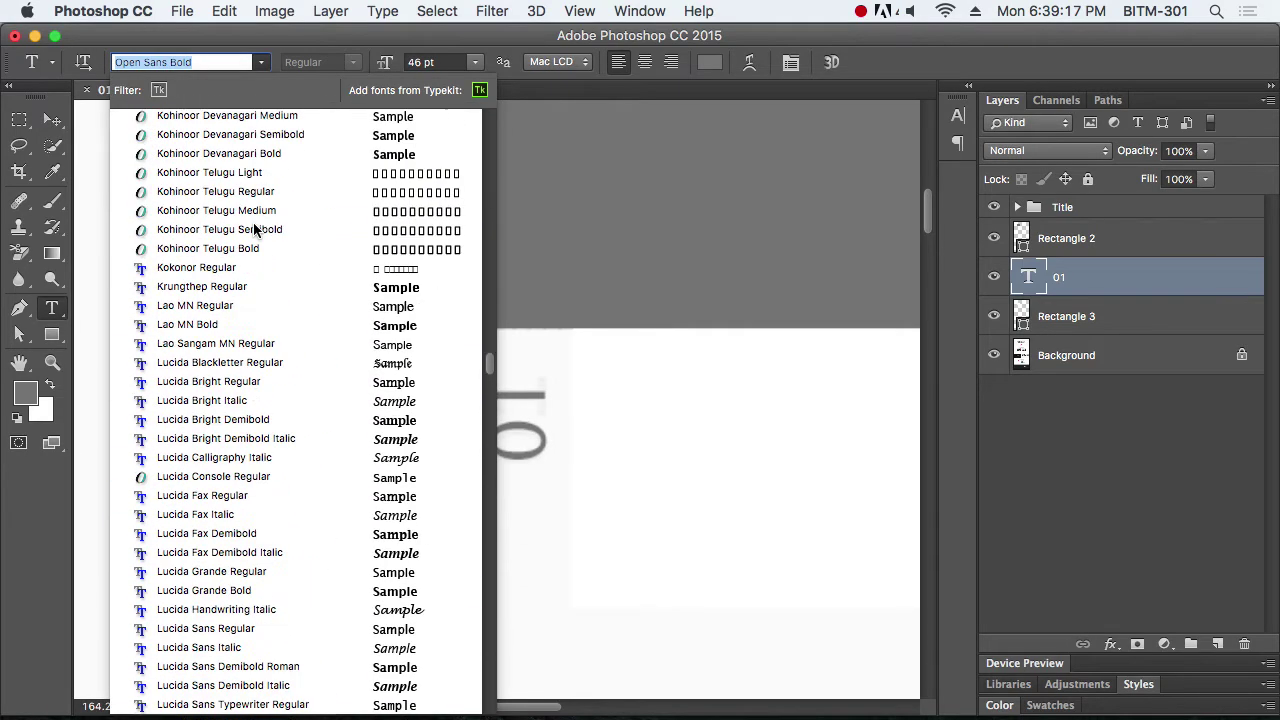
scroll(253, 230, "up", 20)
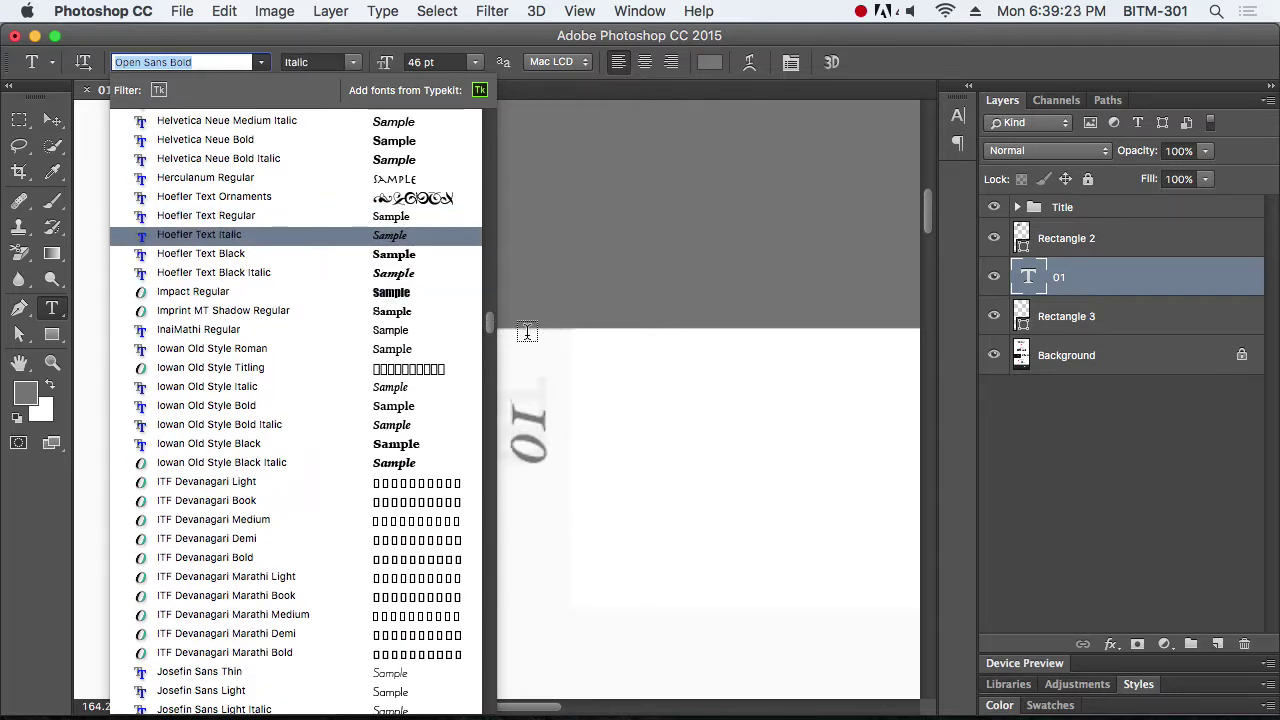
left_click_drag(490, 325, 490, 246)
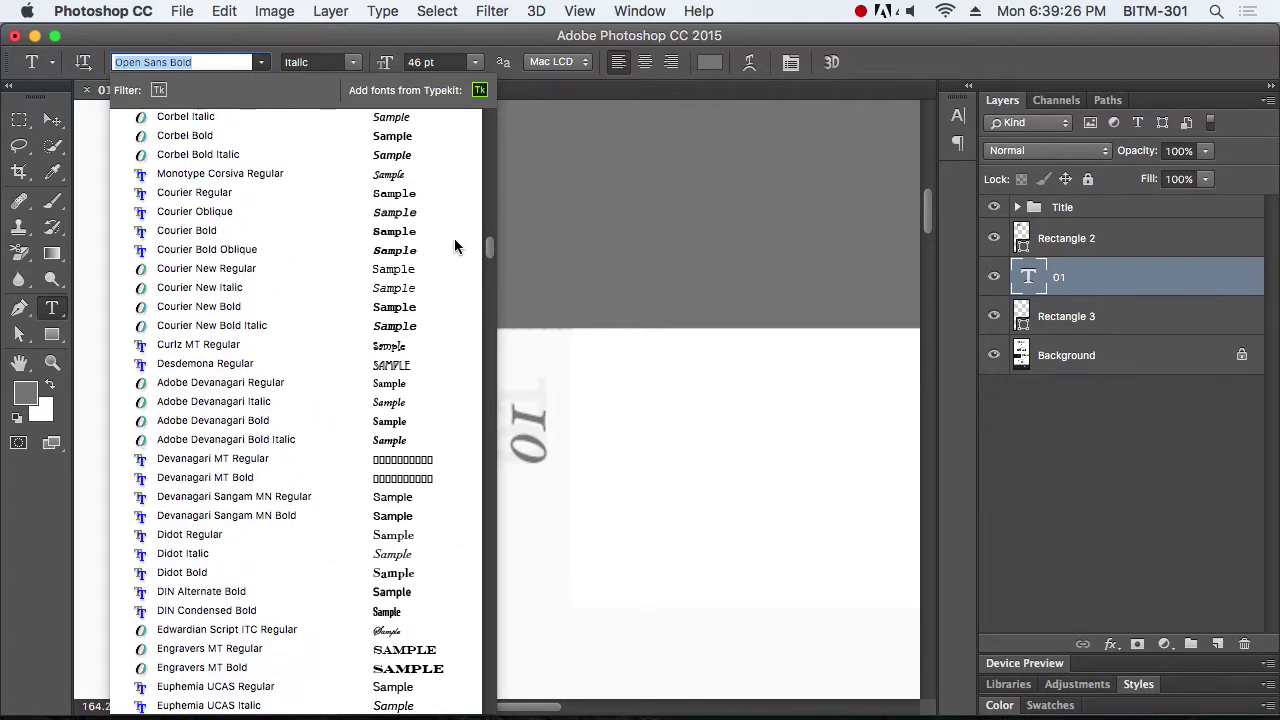
left_click(390, 147)
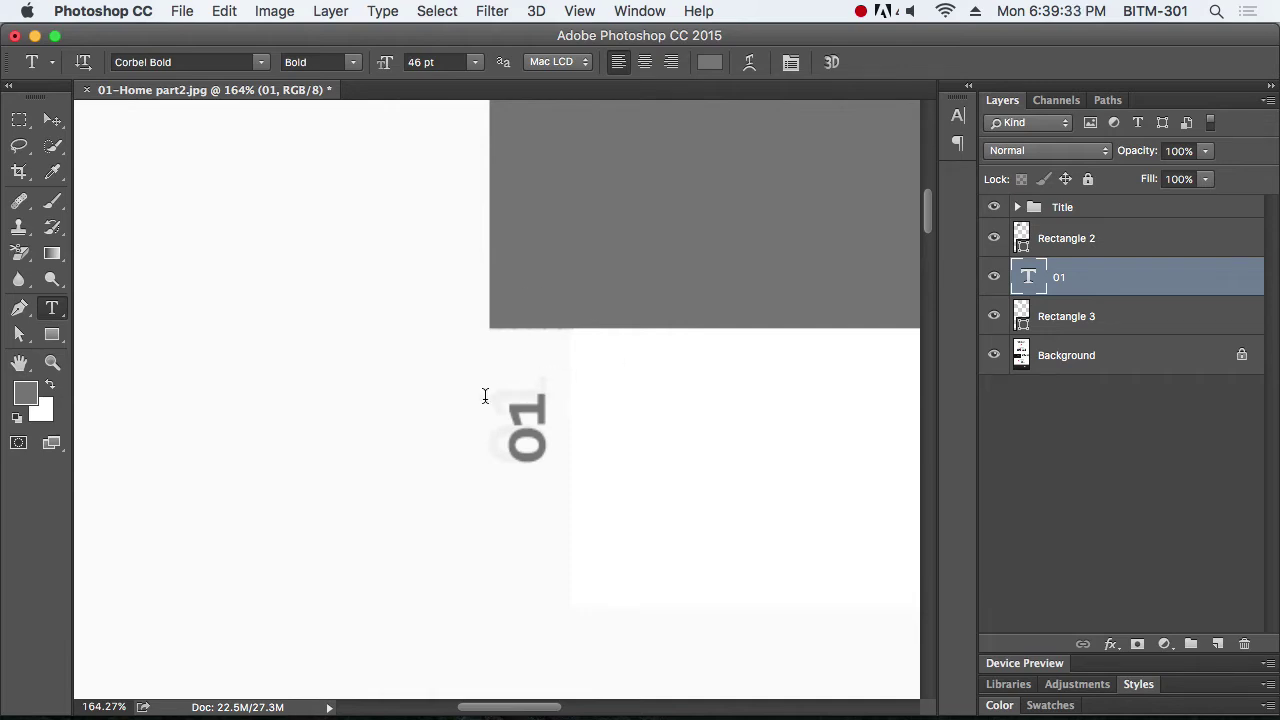
Enlarge the 01 text to 64 pt to approach the reference number's size
double_click(535, 432)
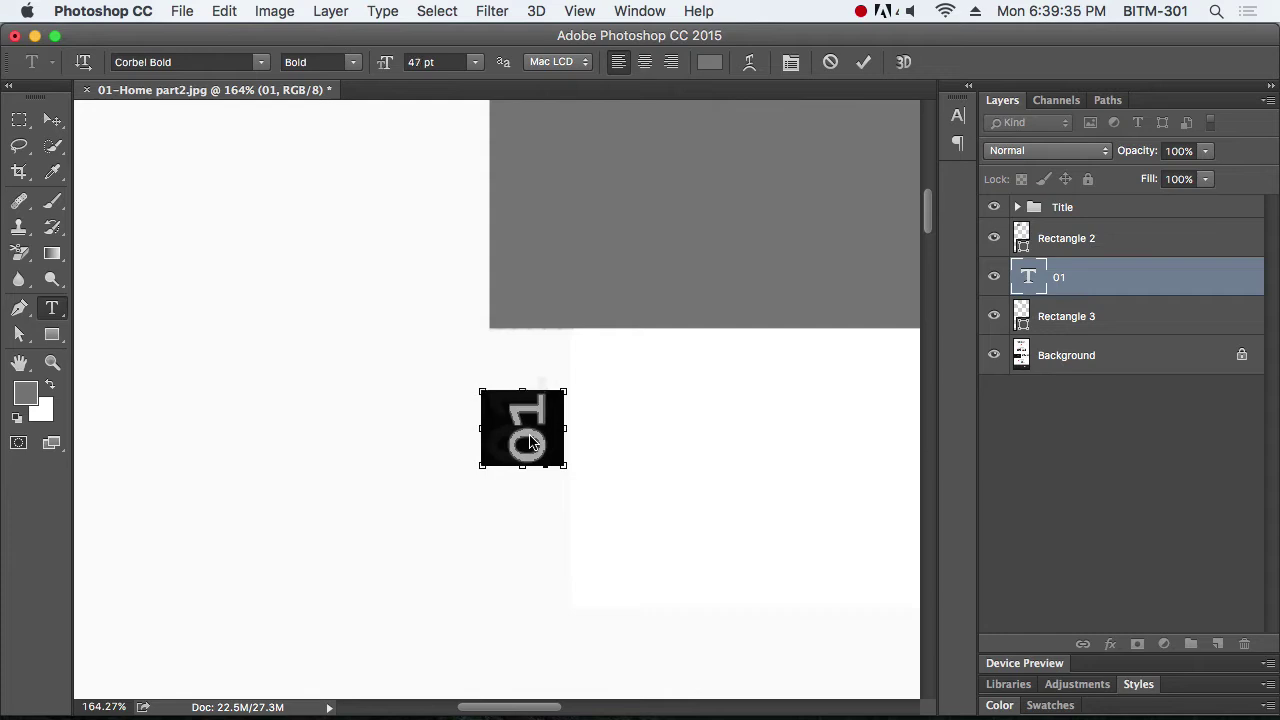
key("super+shift+period")
key("super+shift+period")
key("super+shift+period")
key("super+shift+period")
key("super+shift+period")
key("super+shift+period")
key("super+shift+period")
key("super+shift+period")
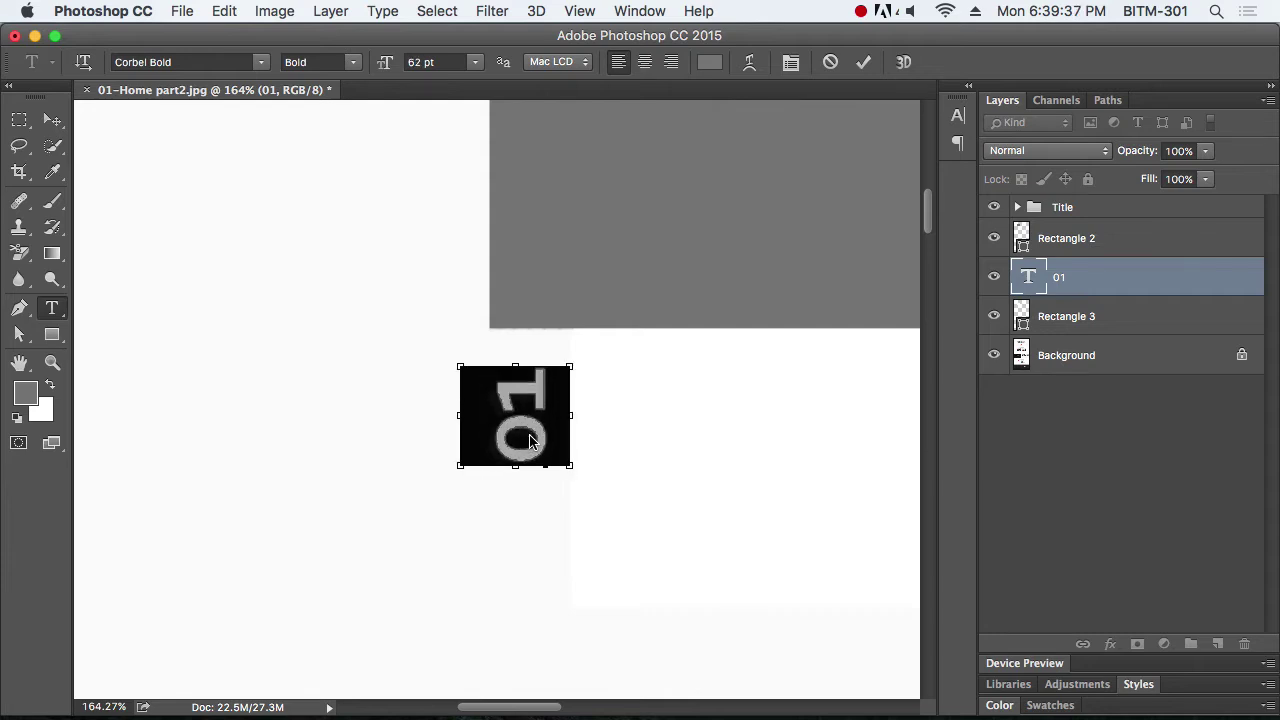
key("super+shift+period")
left_click(52, 120)
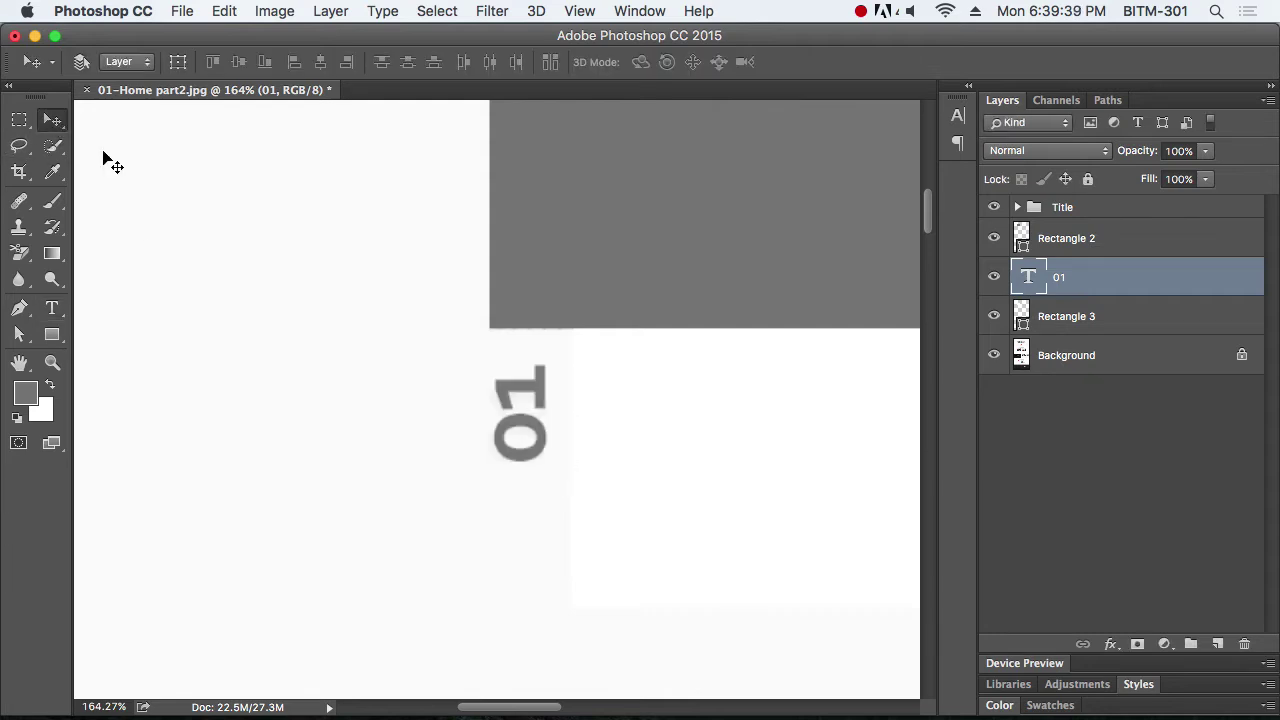
left_click_drag(508, 432, 562, 455)
Try the Italic style on the 01 text and undo it
key("t")
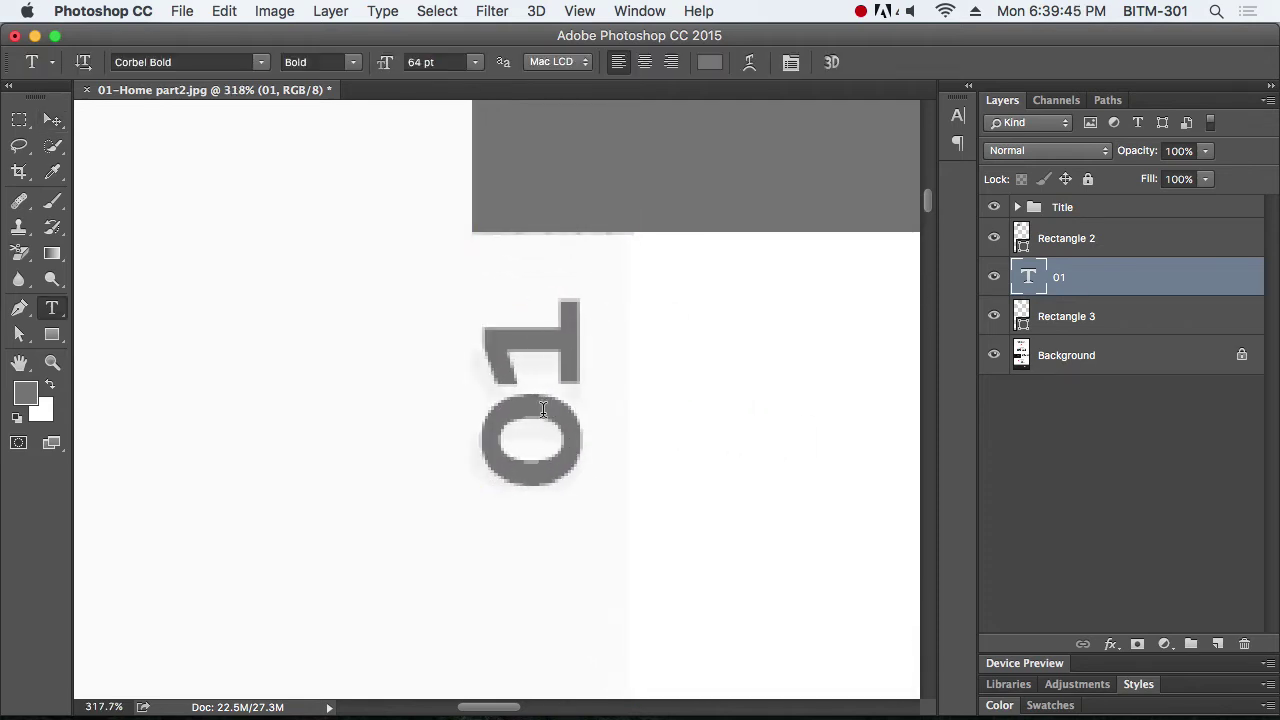
left_click(353, 62)
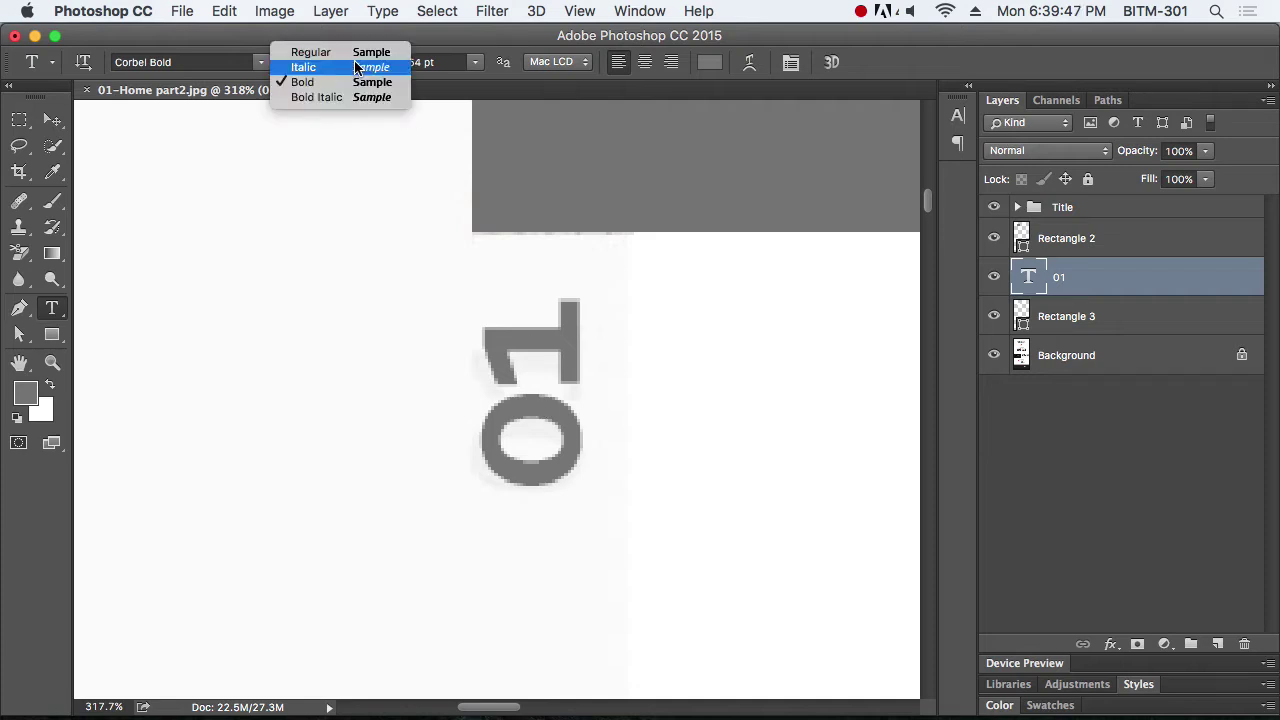
left_click(355, 67)
key("super+z")
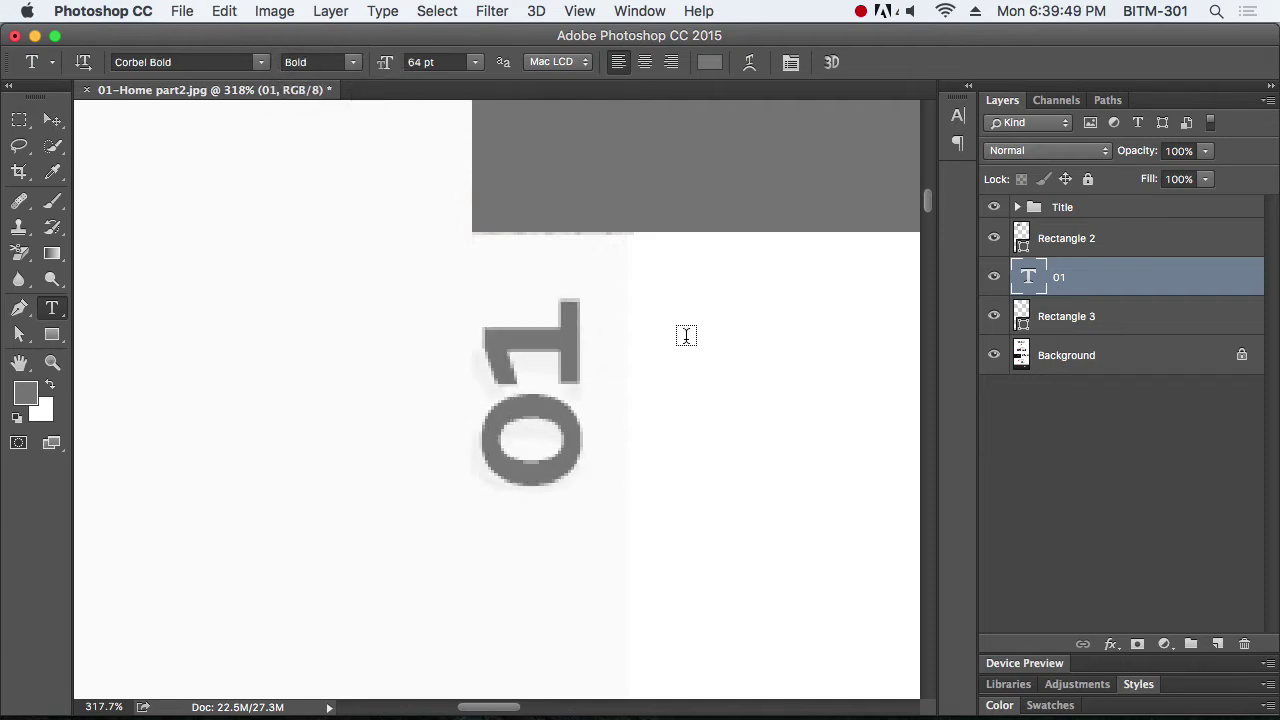
Set the 01 text's horizontal scale to 90% and move it onto the reference number
double_click(531, 385)
key("Escape")
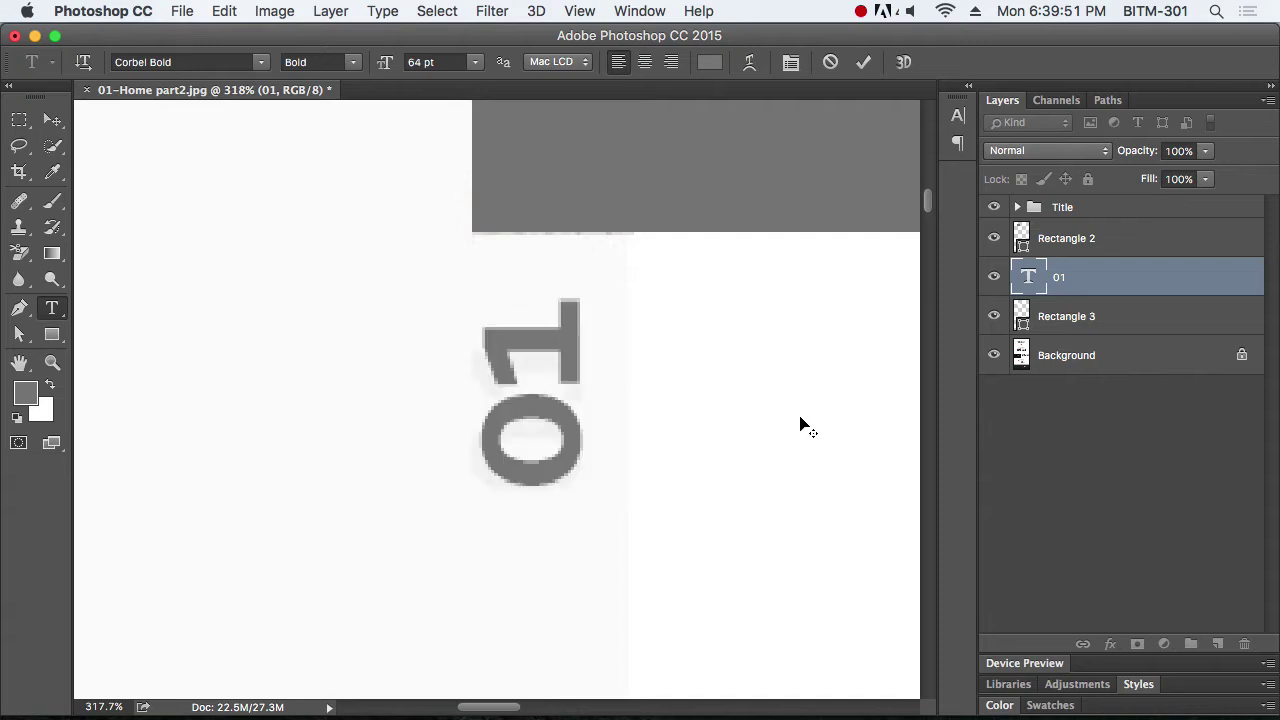
key("super+t")
key("Escape")
double_click(545, 410)
key("super+t")
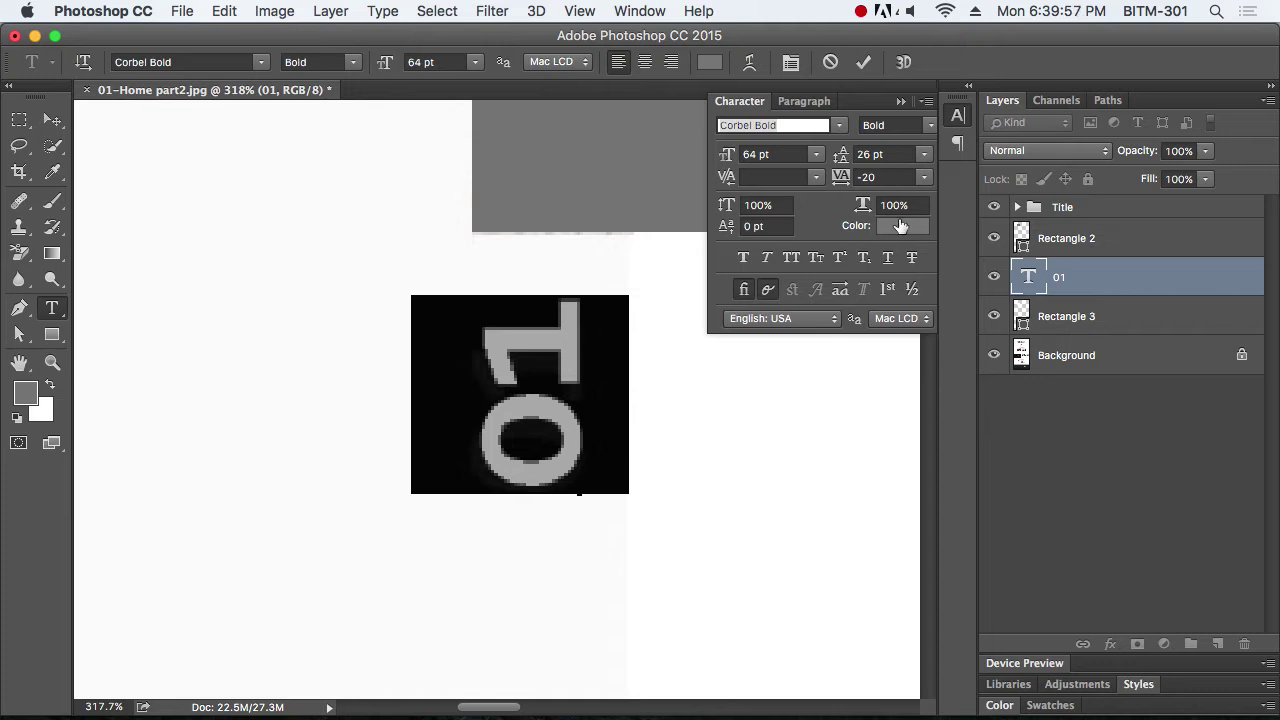
left_click_drag(918, 205, 882, 205)
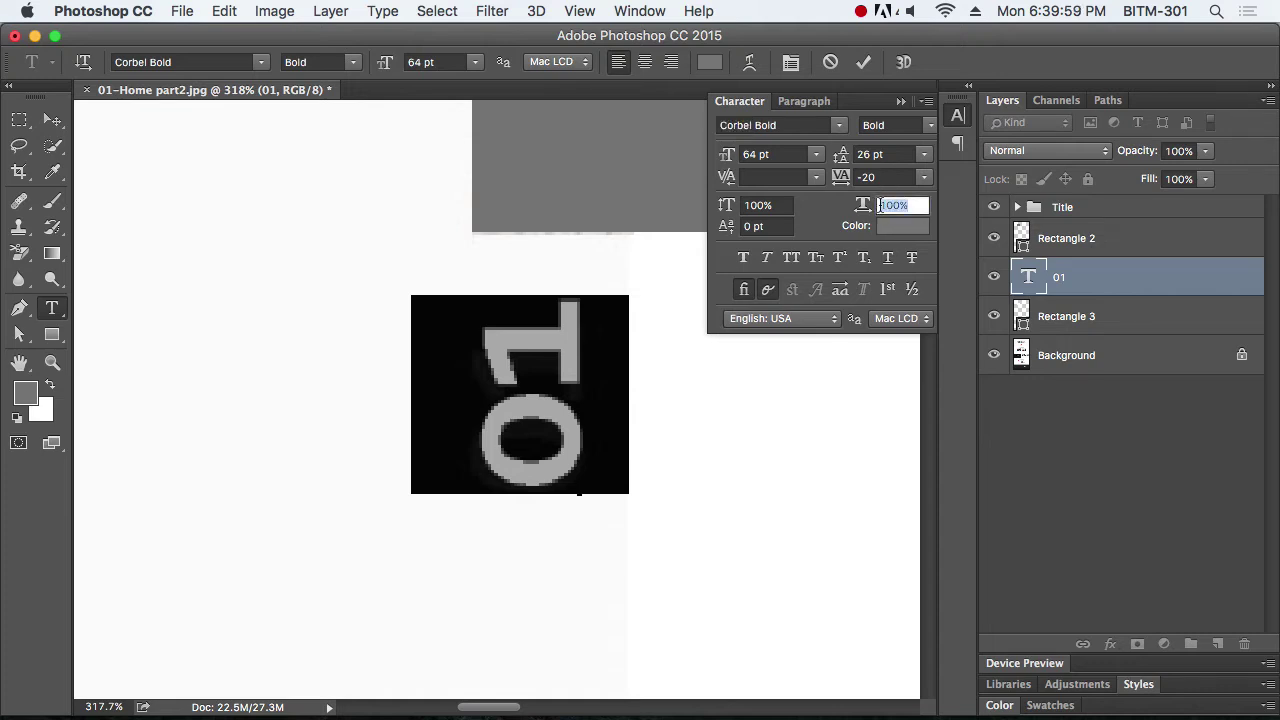
type("80")
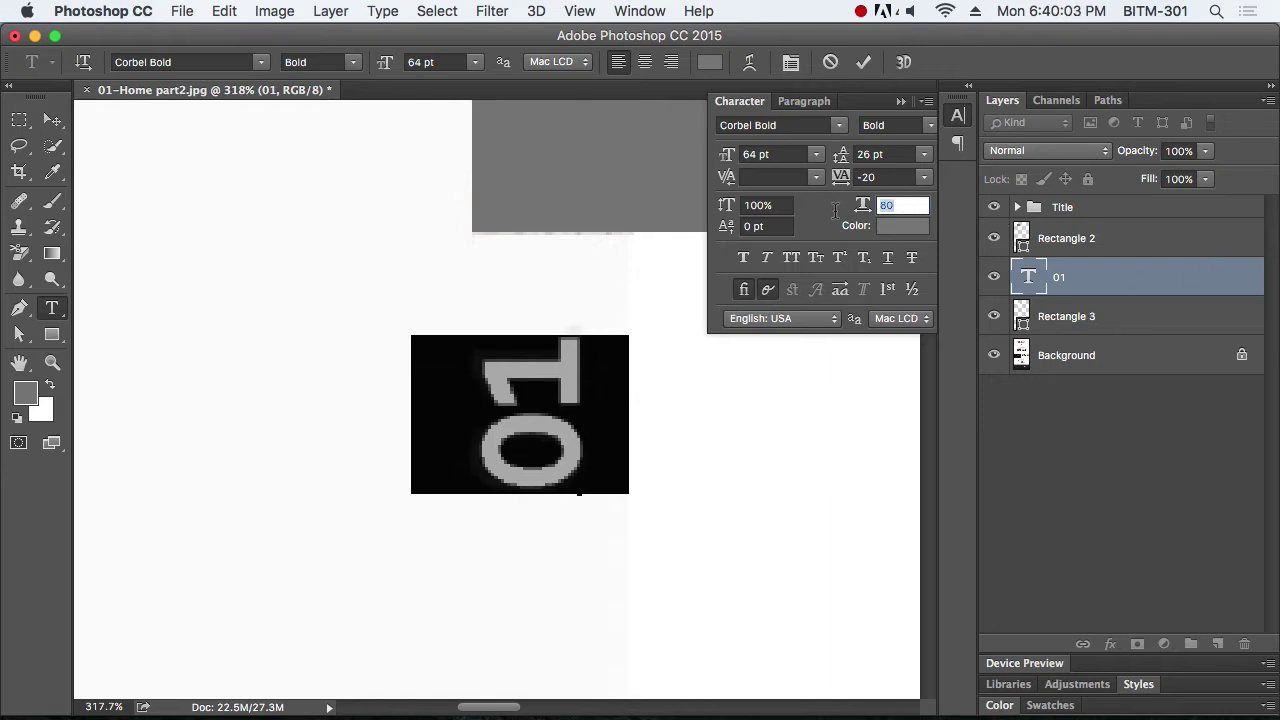
type("90")
key("Return")
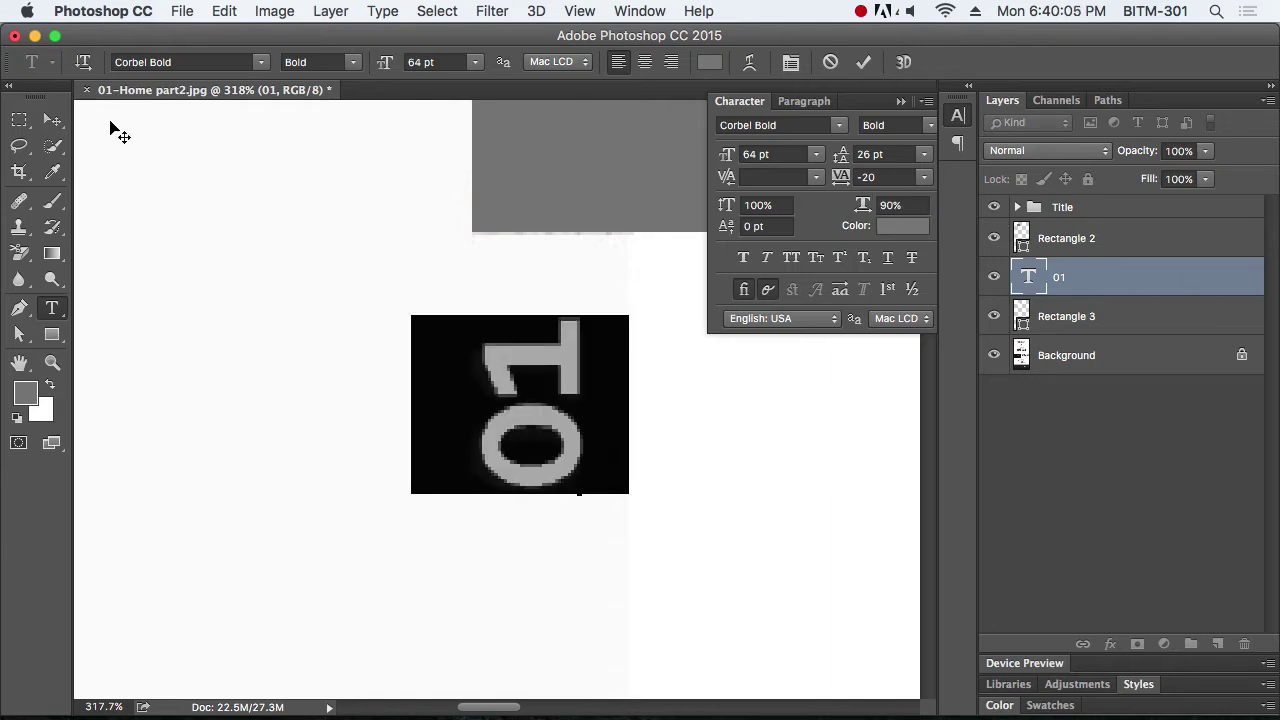
left_click(52, 120)
left_click_drag(573, 441, 564, 447)
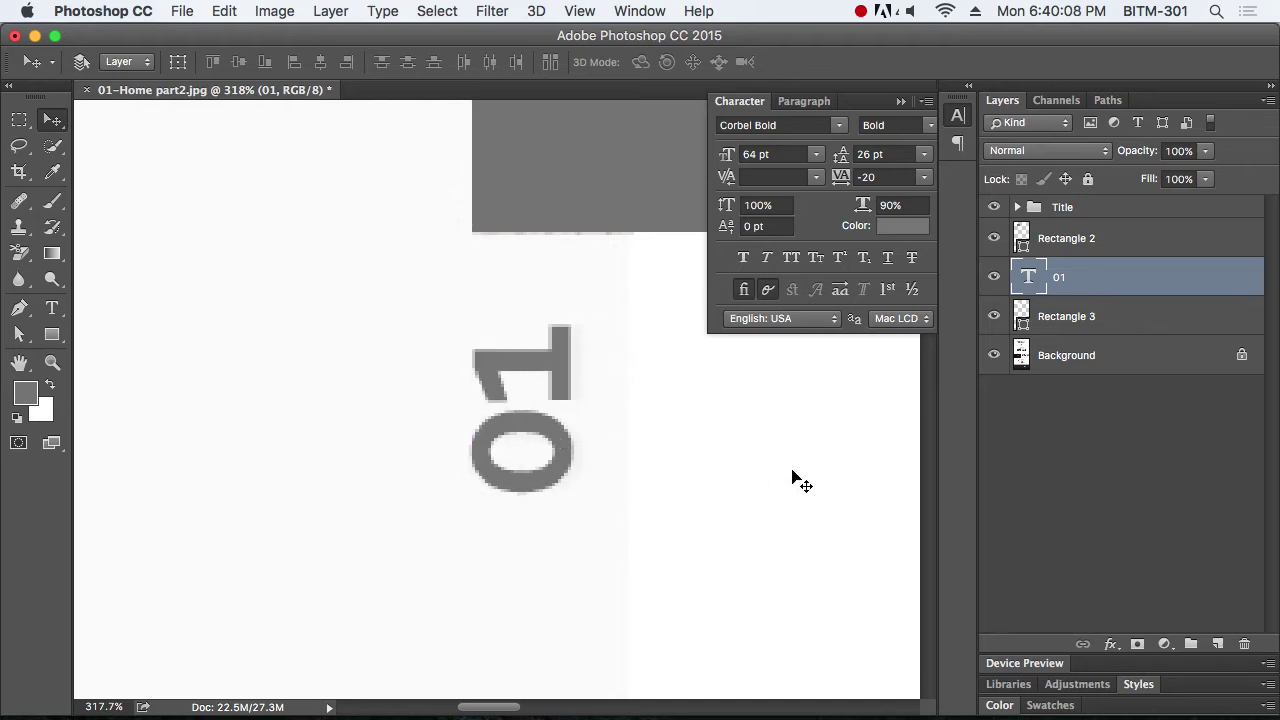
Put away the character settings and look over the whole OUR BEST SERVICES section around the 01 number
left_click(961, 117)
left_click(637, 358, "alt")
left_click(637, 358, "alt")
left_click(637, 358, "alt")
left_click(637, 358, "alt")
left_click(637, 358, "alt")
left_click(637, 358, "alt")
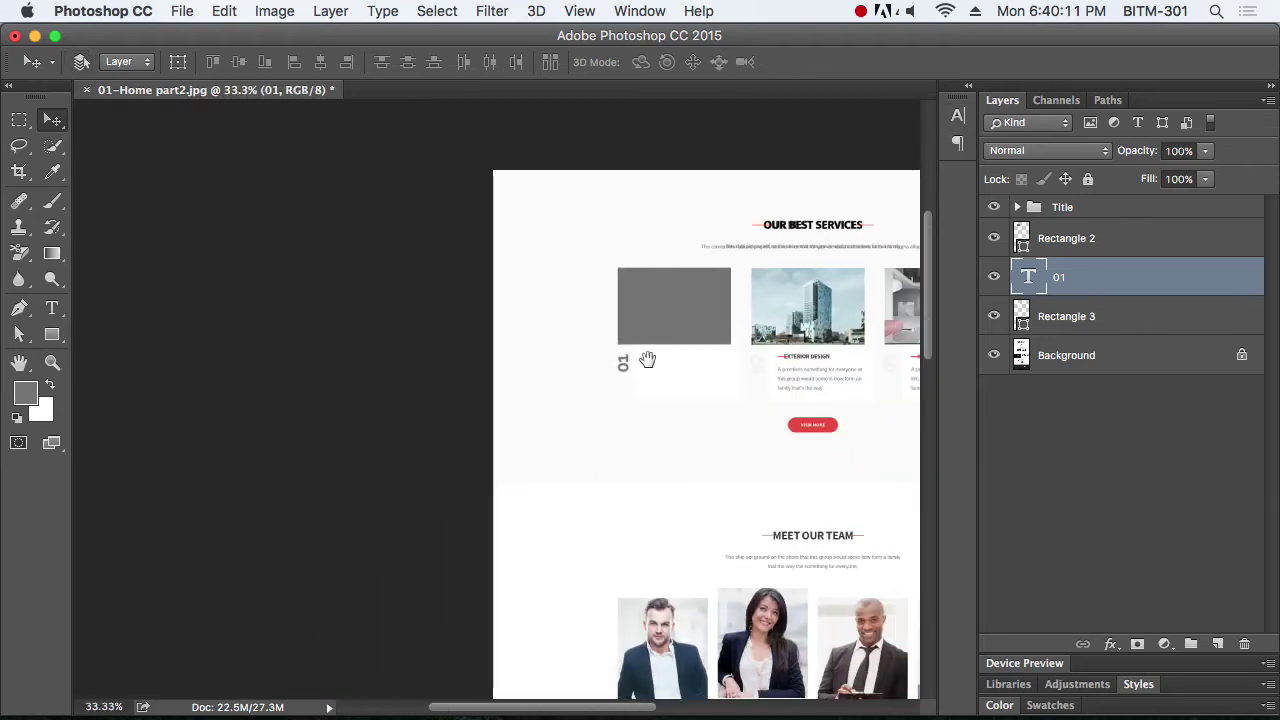
left_click_drag(647, 359, 519, 359)
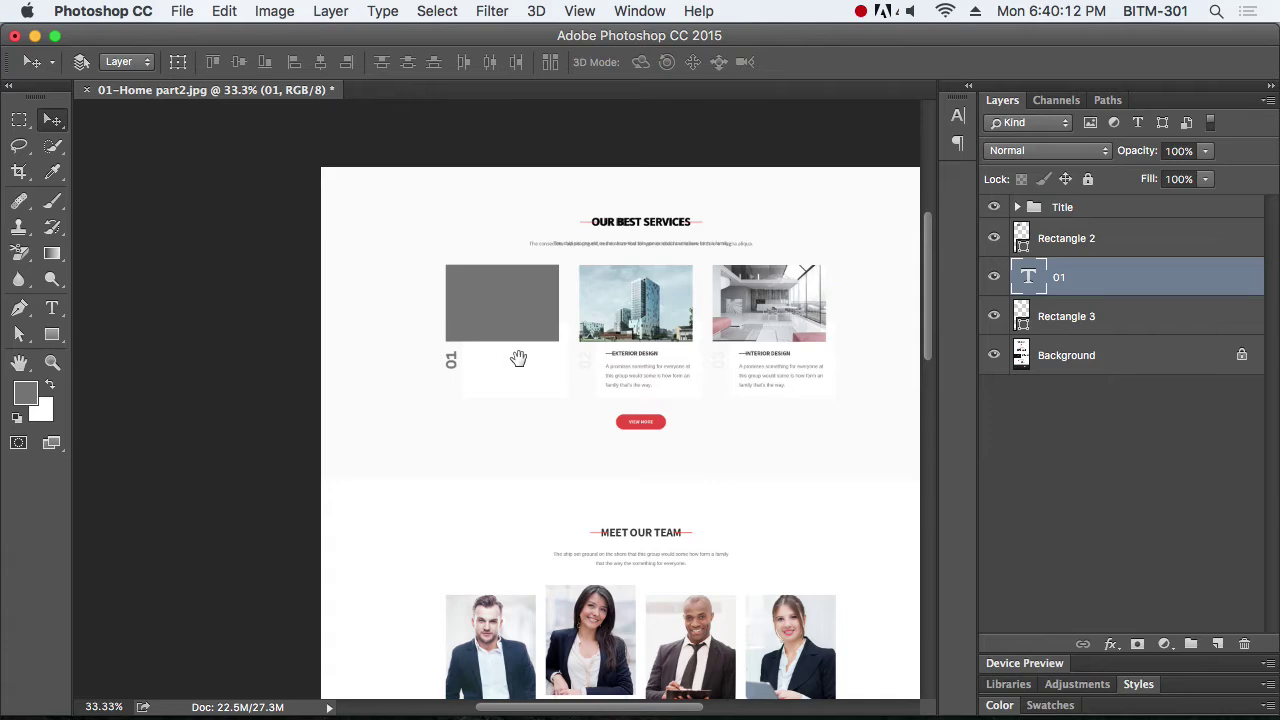
Compare the first card with and without the Rectangle 3 layer, leave it hidden to expose the reference text, and select it
left_click(995, 317)
left_click(995, 316)
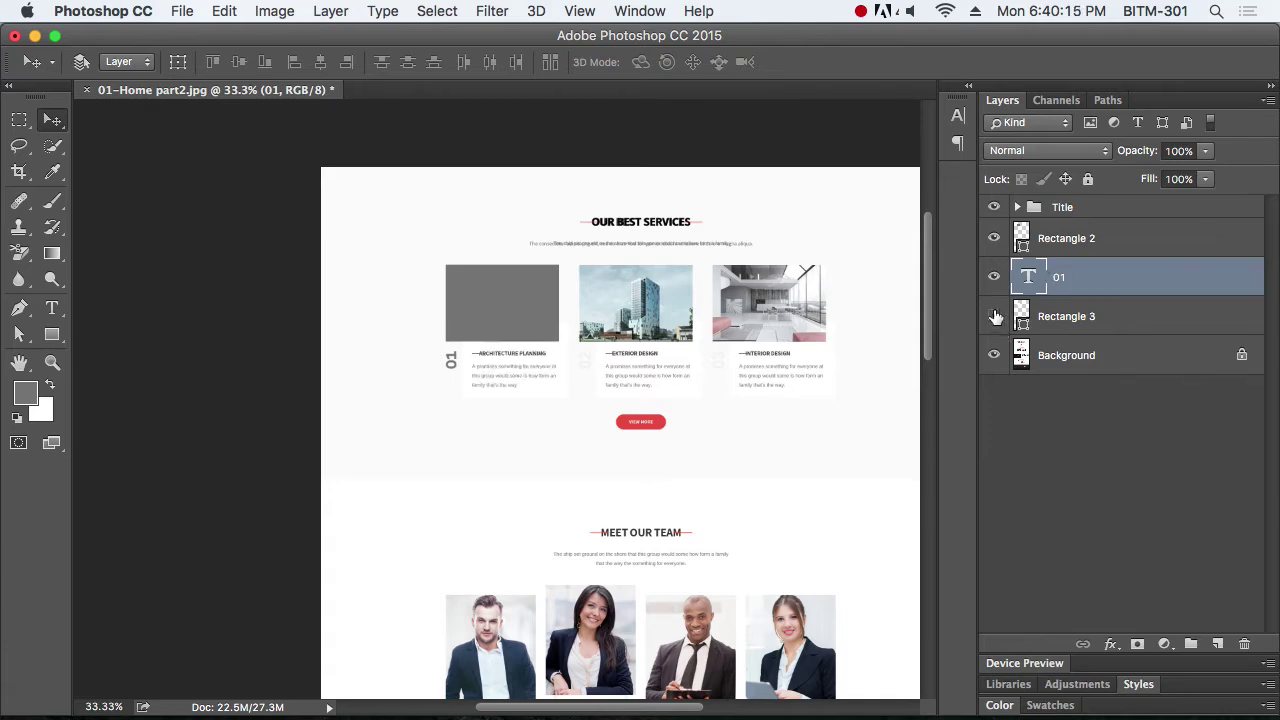
left_click(995, 316)
left_click(995, 316)
left_click_drag(488, 348, 618, 411)
left_click(992, 318)
left_click(994, 317)
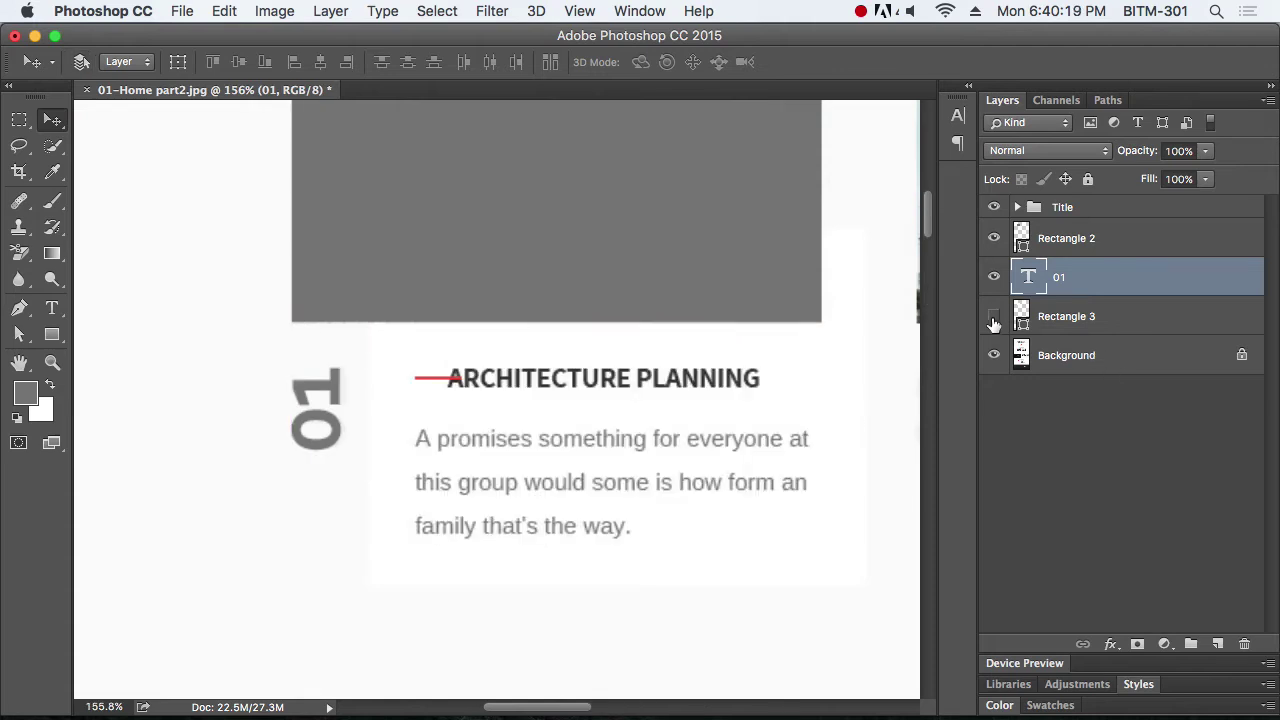
left_click(994, 317)
left_click(994, 317)
left_click(994, 318)
left_click(994, 318)
left_click(994, 318)
left_click(994, 318)
left_click(994, 318)
left_click(994, 318)
left_click(1089, 318)
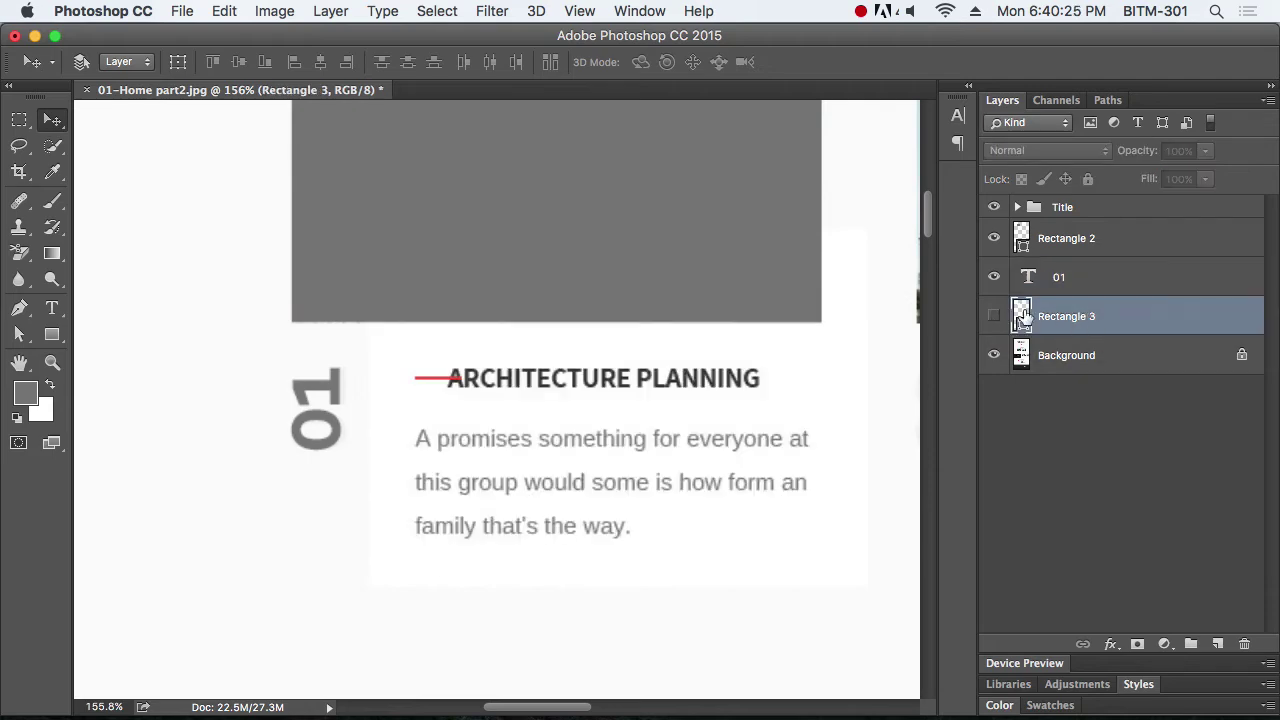
Sample the red of the accent line beside ARCHITECTURE PLANNING and draw a 30 × 2 px rectangle over that line
left_click_drag(513, 390, 545, 417)
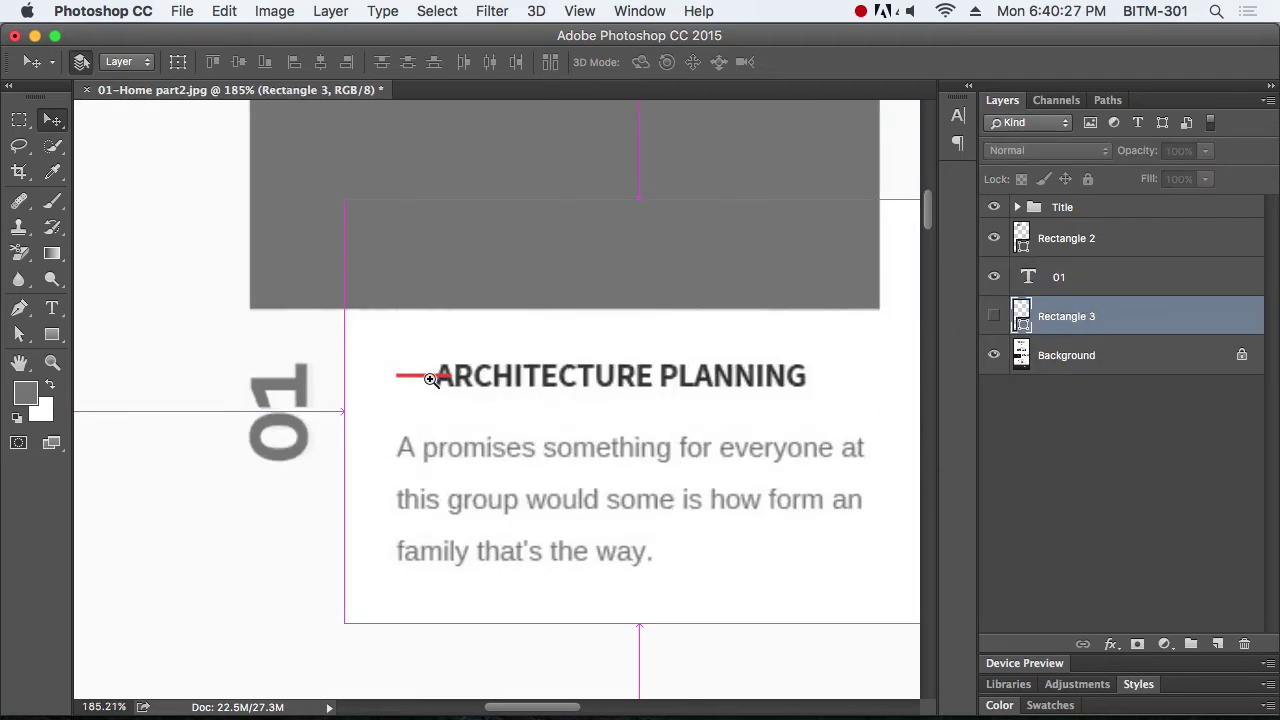
left_click_drag(431, 380, 574, 434)
left_click_drag(429, 388, 499, 404)
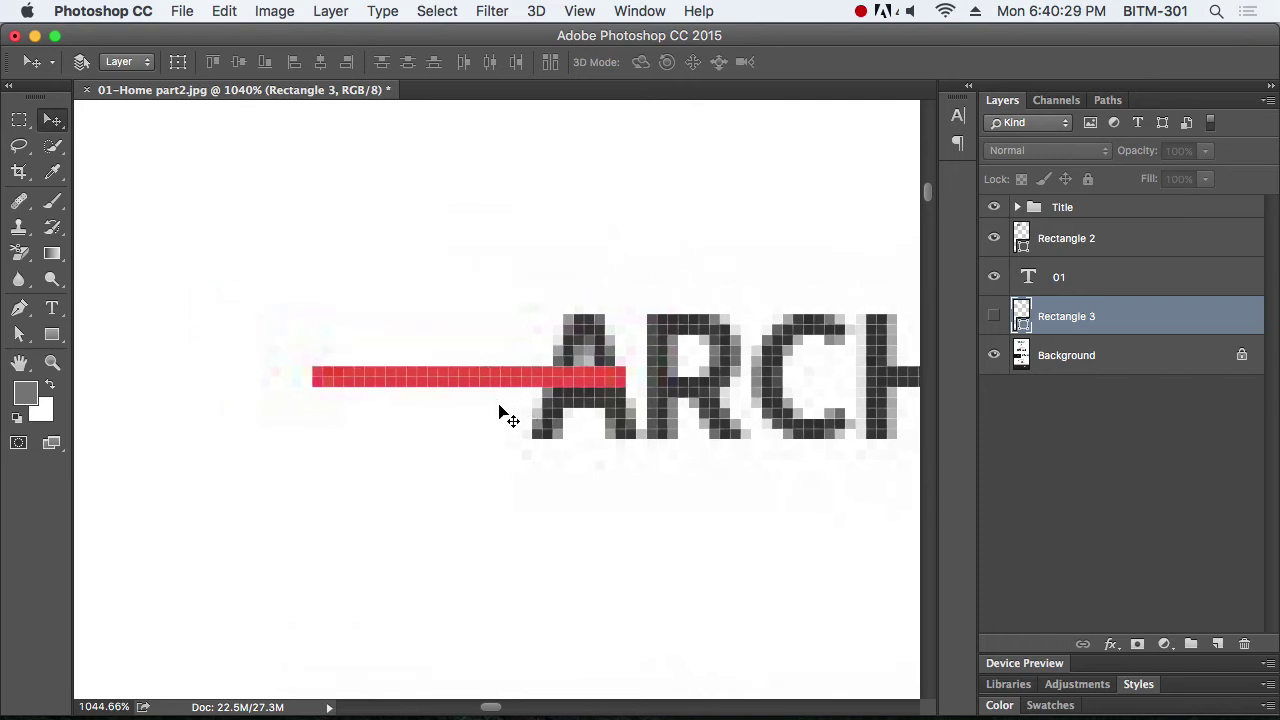
key("i")
left_click(454, 376)
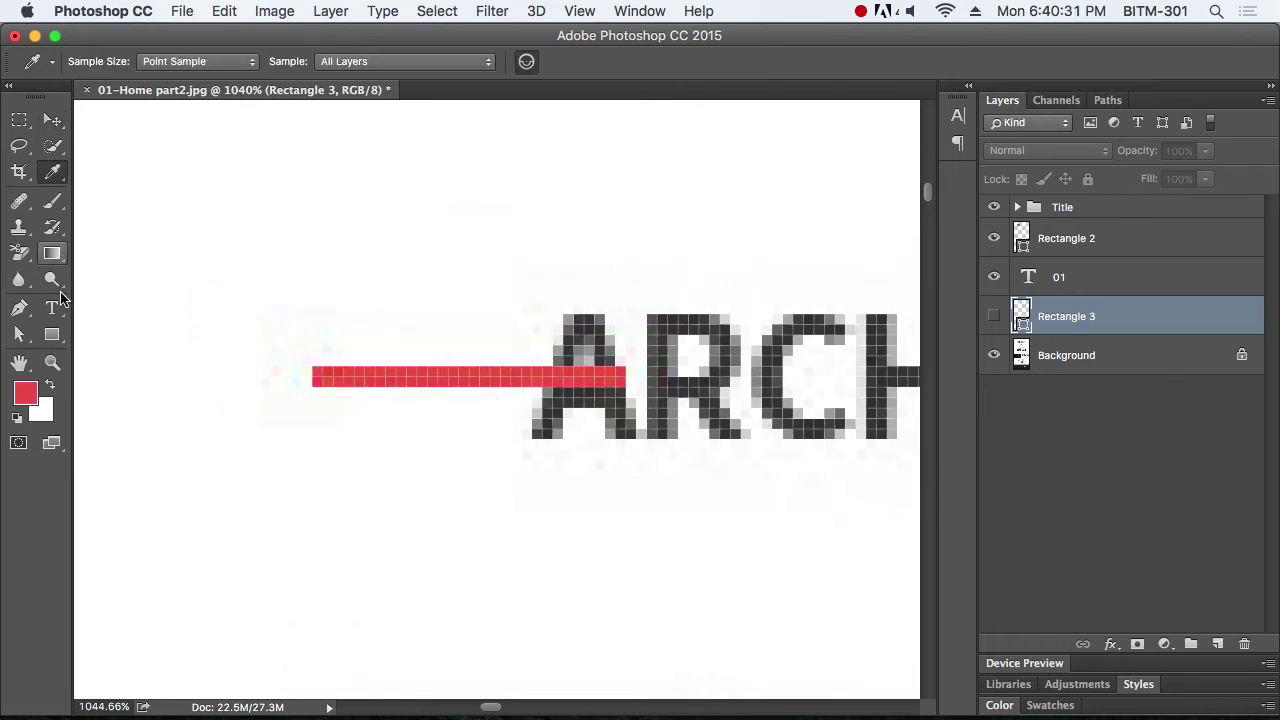
left_click(52, 338)
left_click_drag(313, 367, 624, 388)
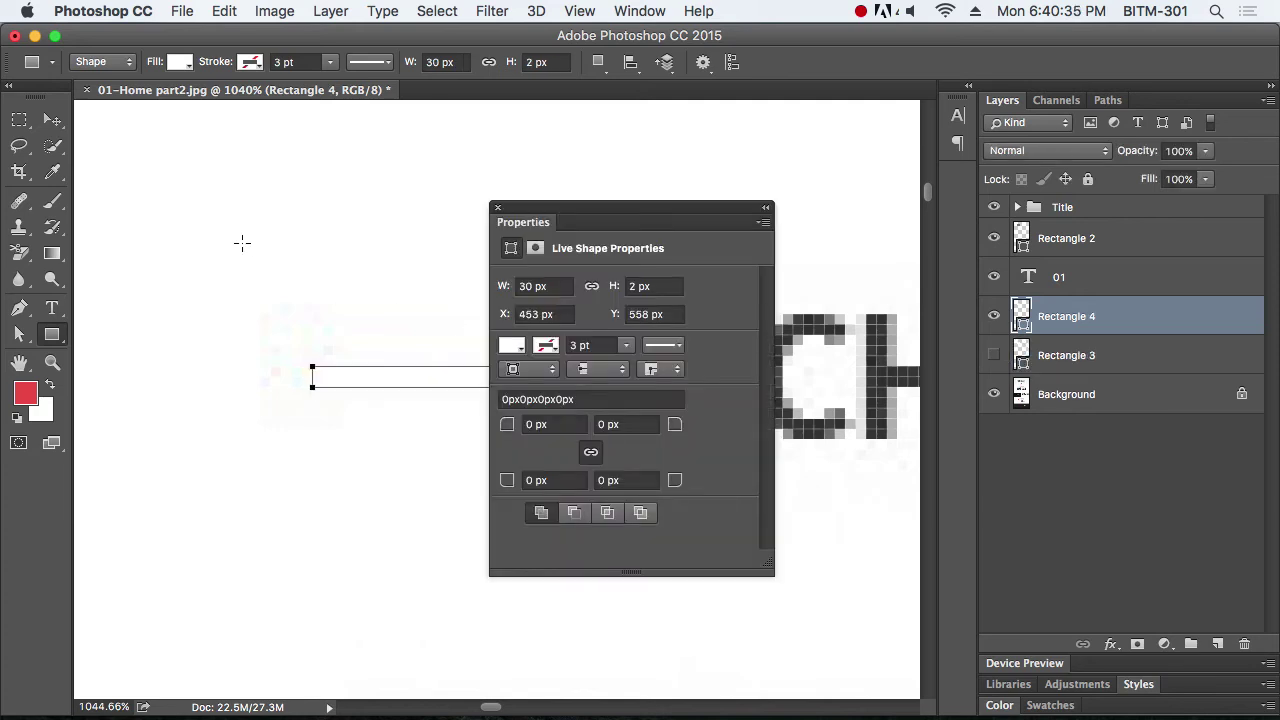
left_click(767, 209)
Fill the new accent line rectangle with the sampled red
double_click(1021, 316)
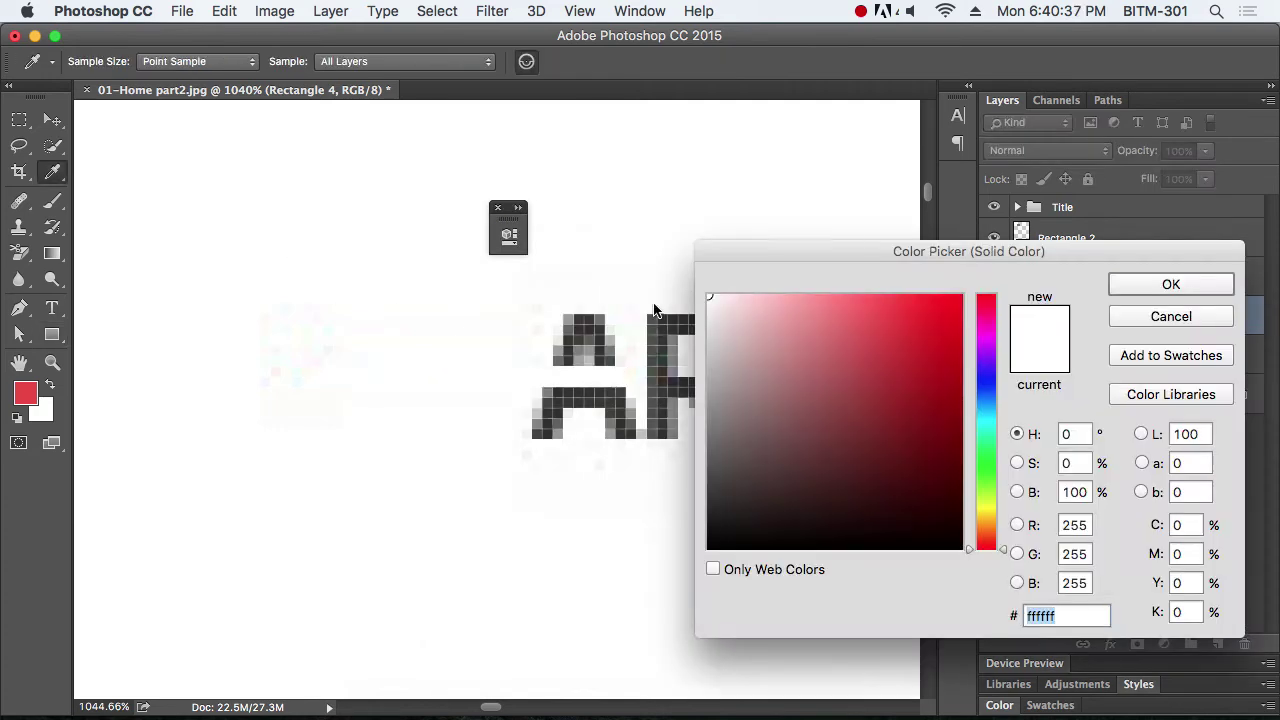
left_click(24, 392)
left_click(1168, 284)
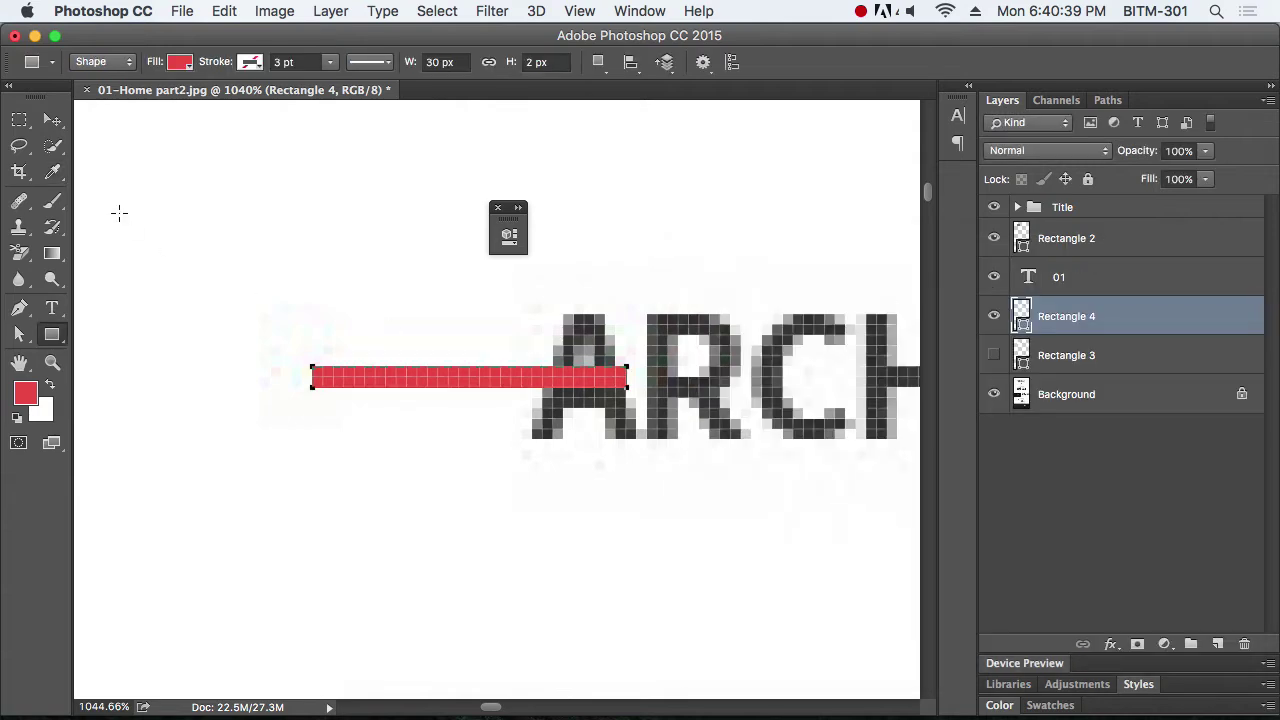
left_click(52, 120)
Start a text layer just below the reference ARCHITECTURE PLANNING heading with the letter A and set it to 24 pt
scroll(735, 375, "down", 8)
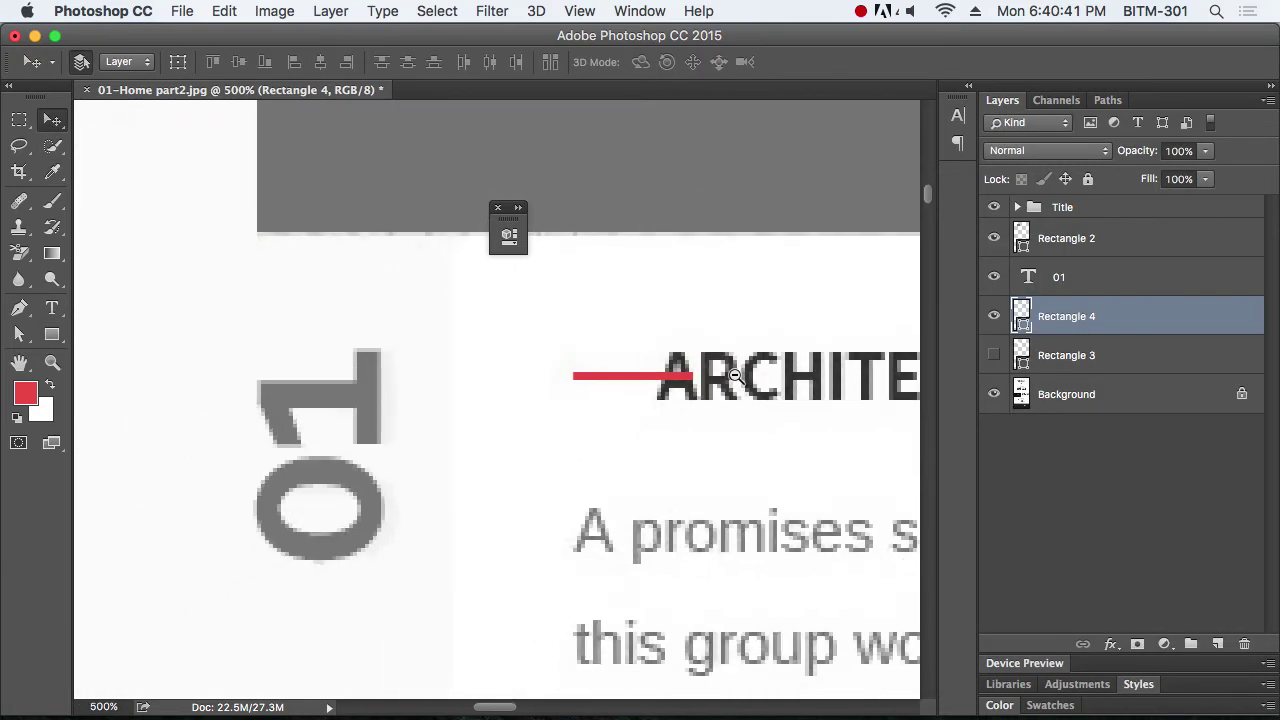
scroll(735, 375, "down", 4)
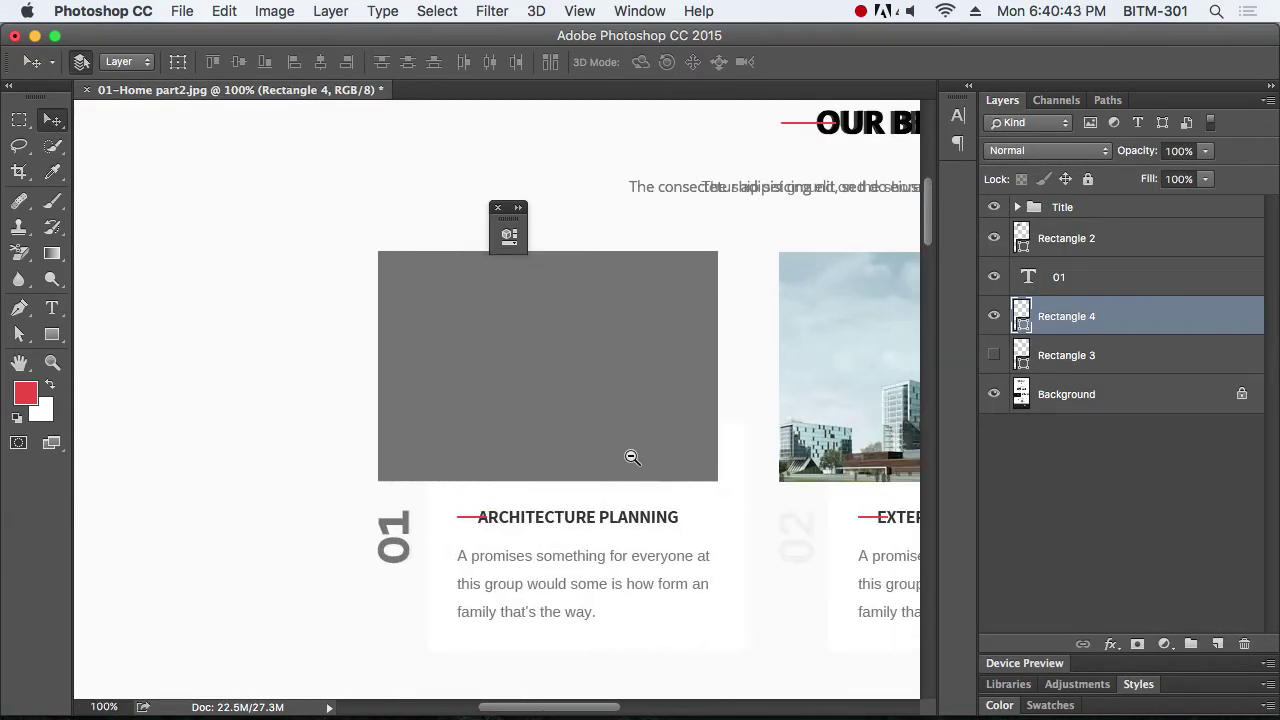
scroll(615, 470, "right", 3)
scroll(500, 530, "up", 3)
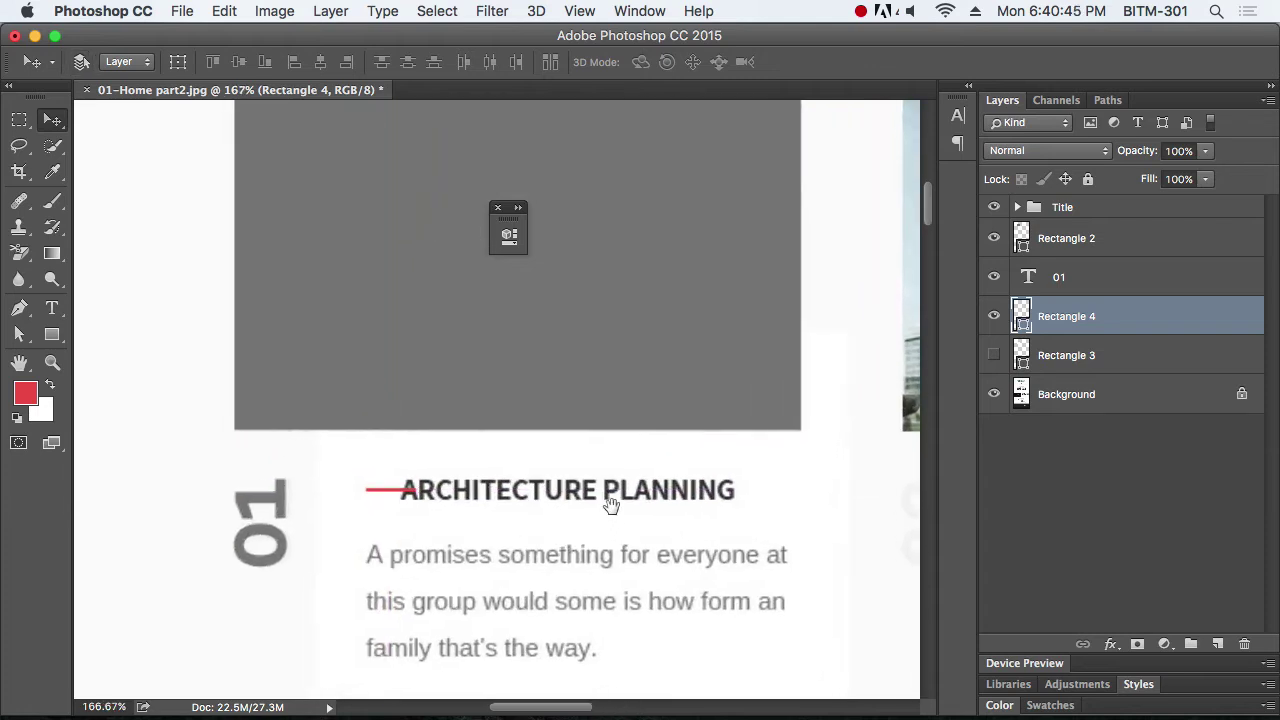
scroll(611, 505, "down", 1)
key("t")
left_click(434, 506)
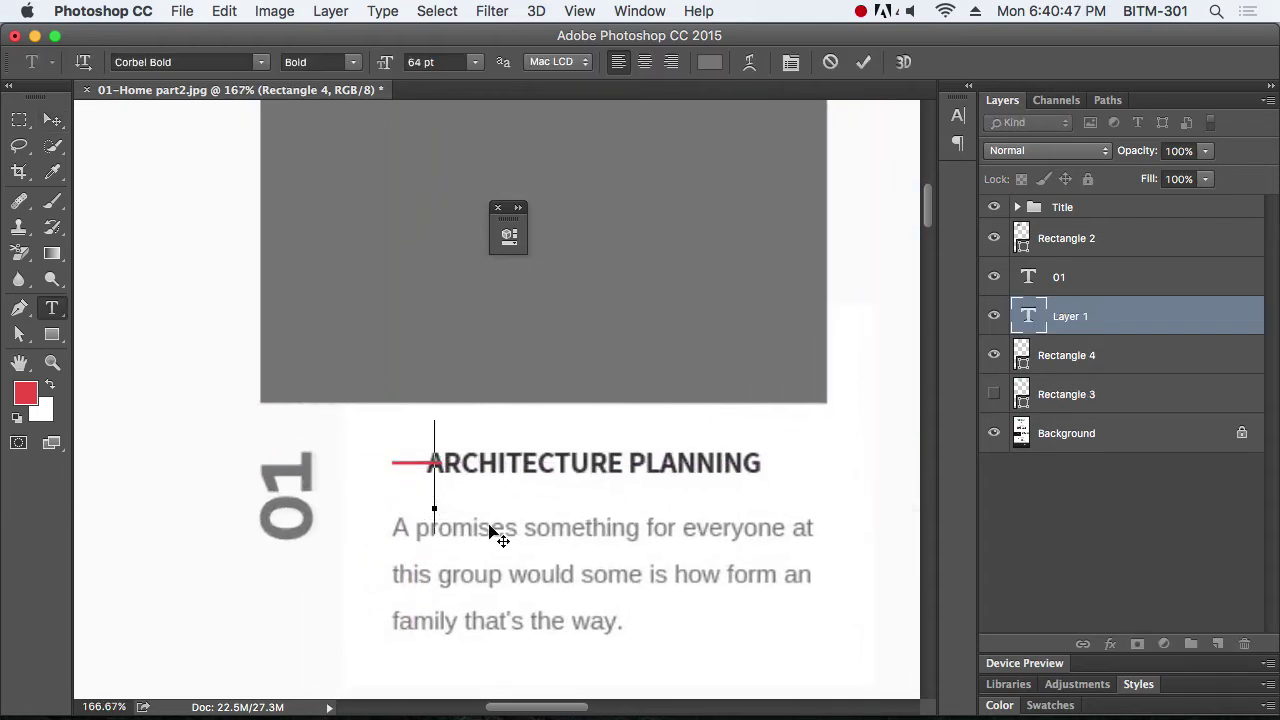
type("A")
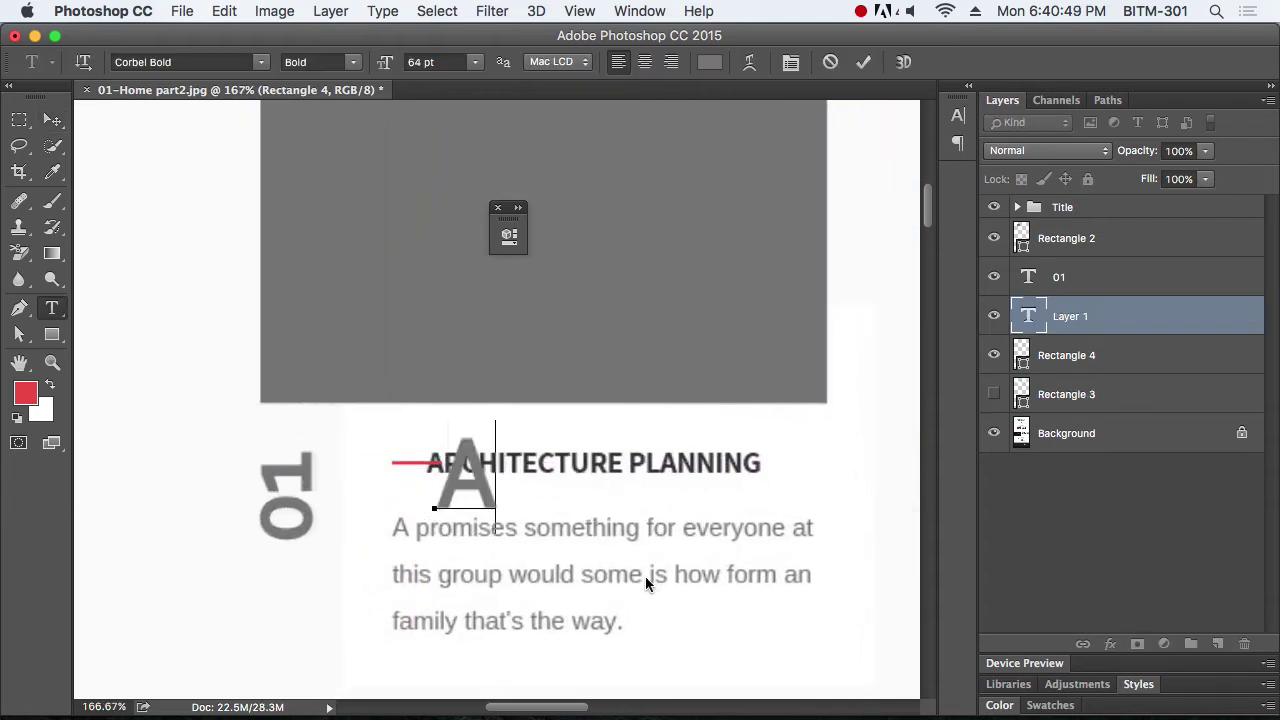
key("ctrl+a")
left_click(479, 66)
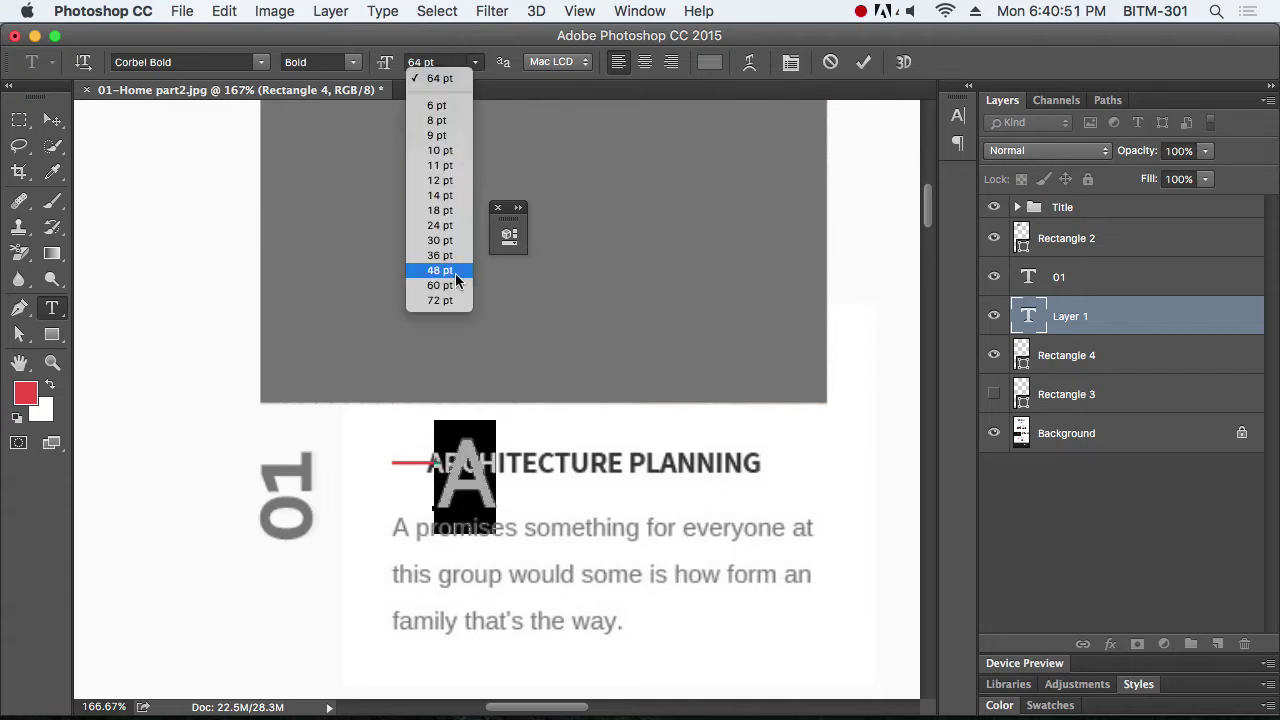
left_click(448, 233)
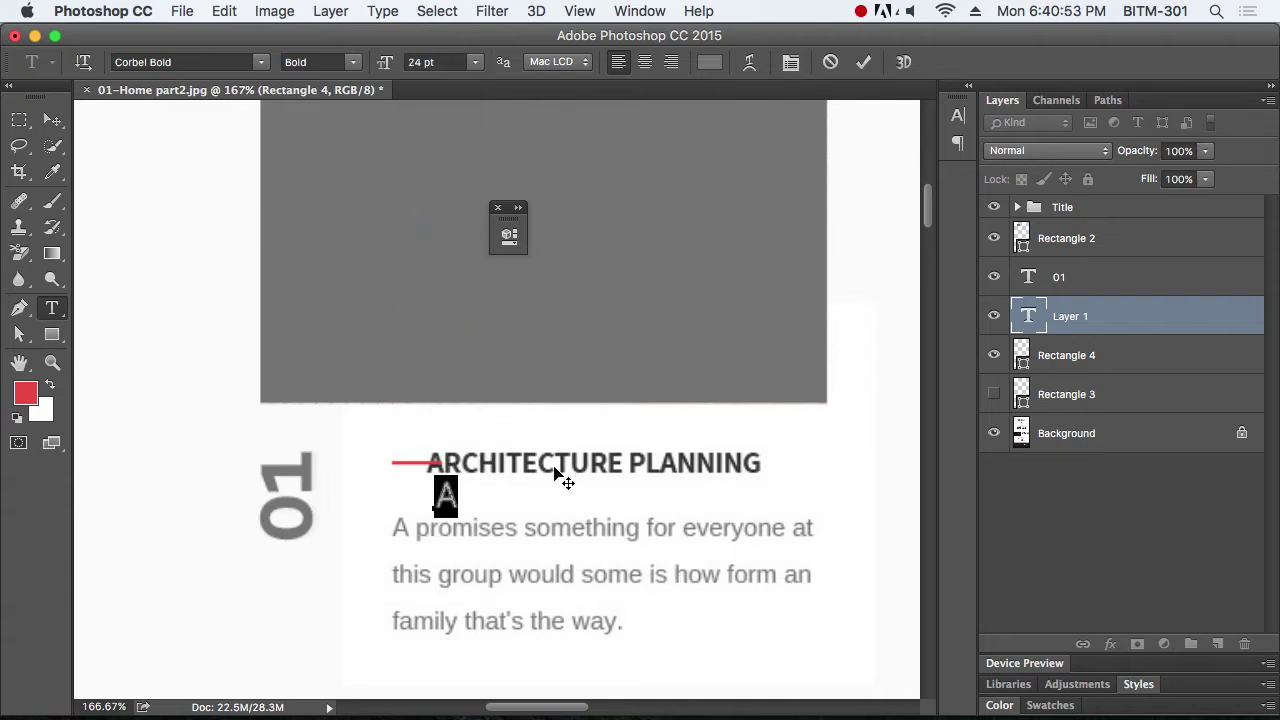
Complete the new heading text so that it reads "Architecure planning"
left_click(460, 494)
type("rchi")
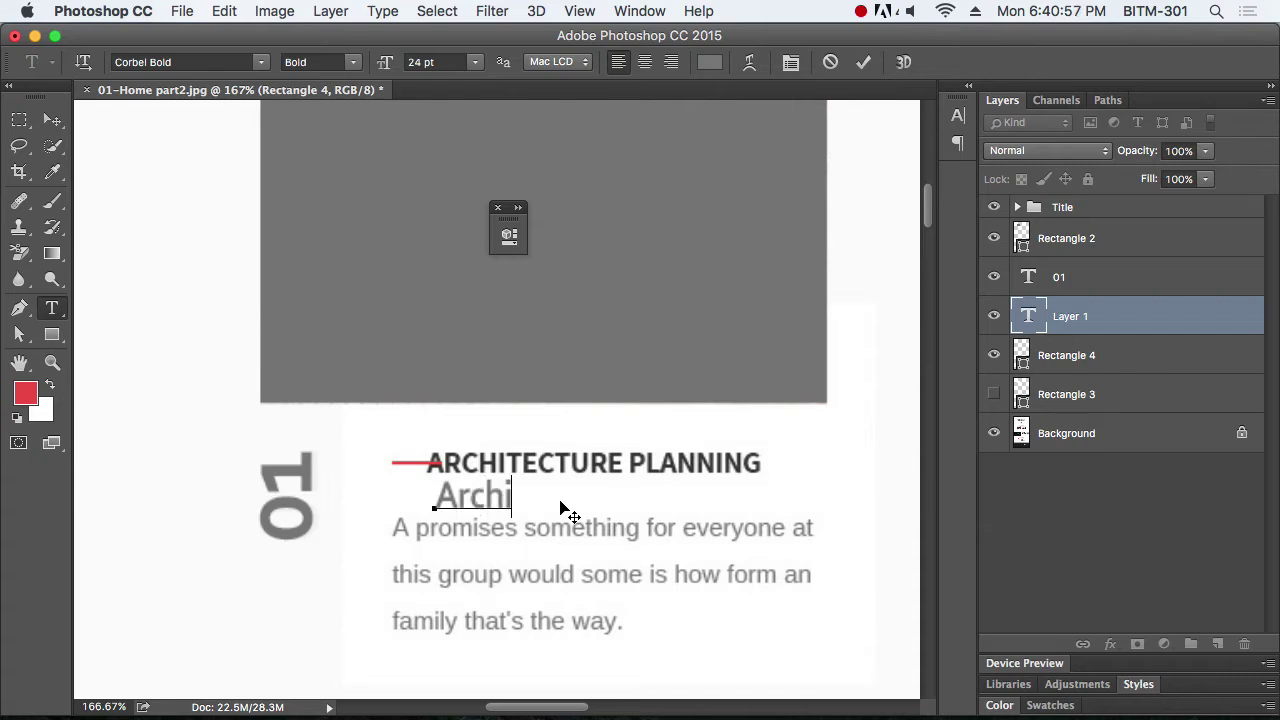
type("tec")
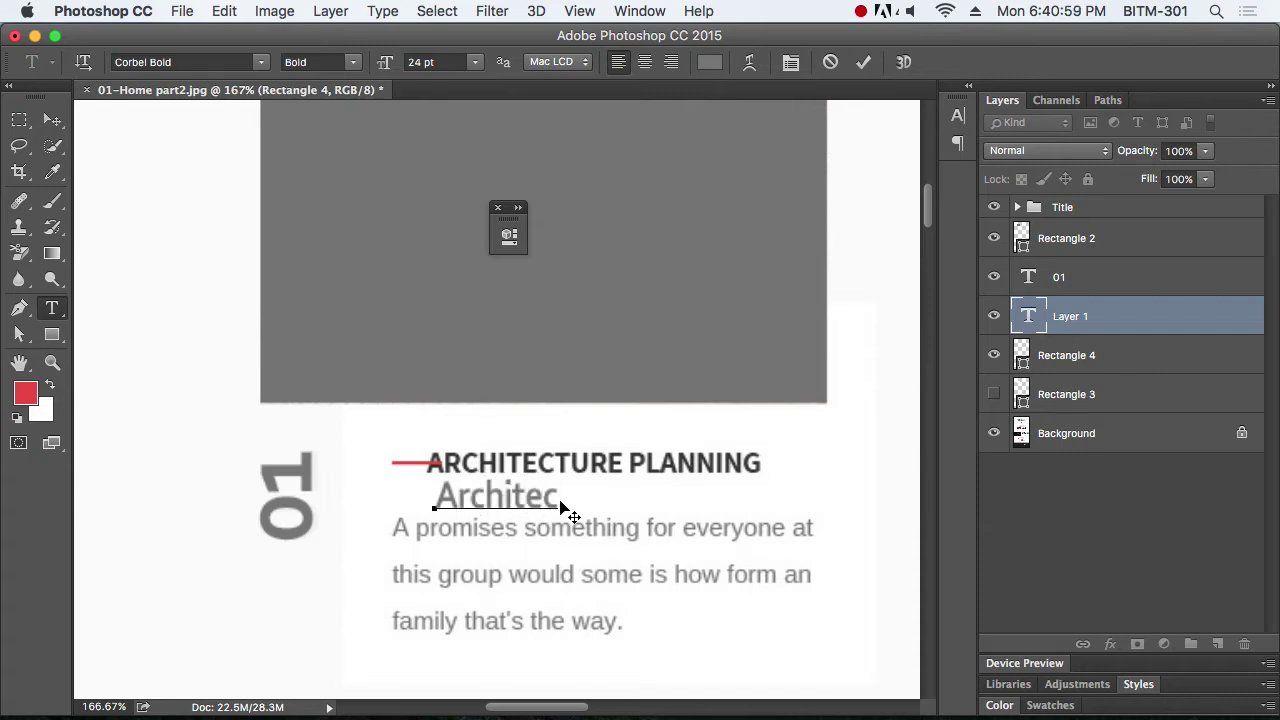
type("ure planning")
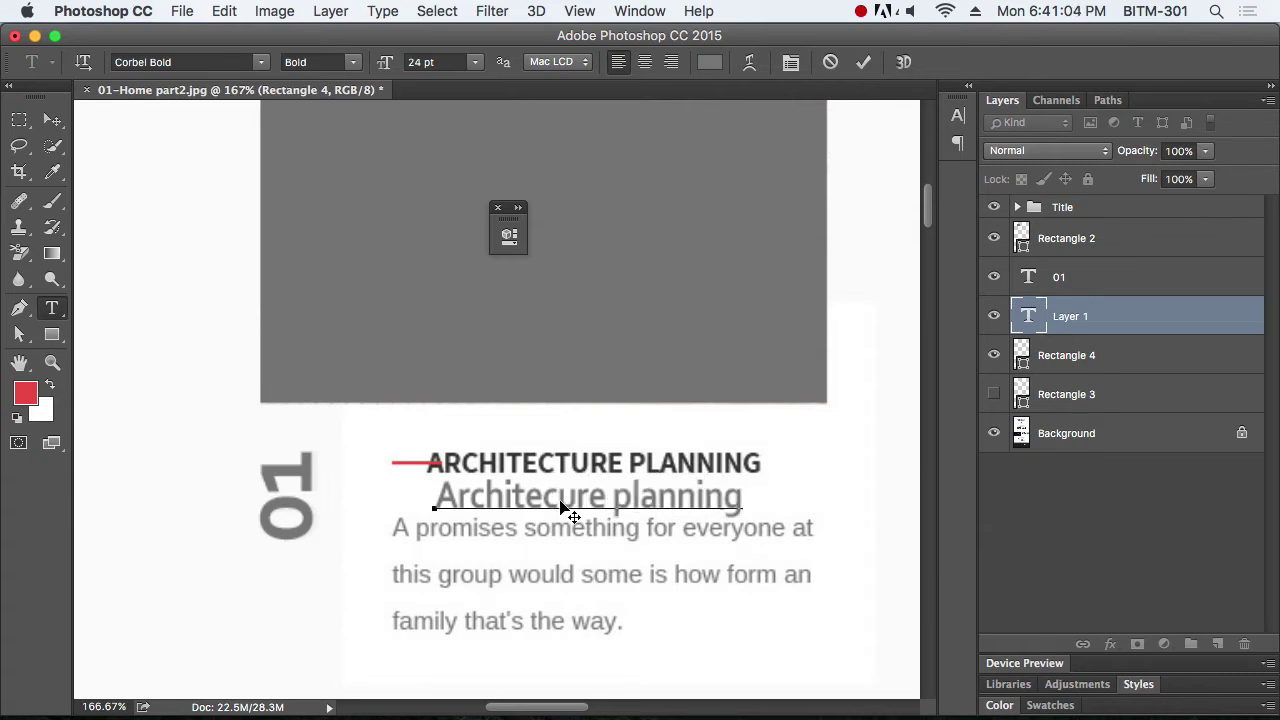
Apply All Caps to the entire new heading text
key("super")
key("super+a")
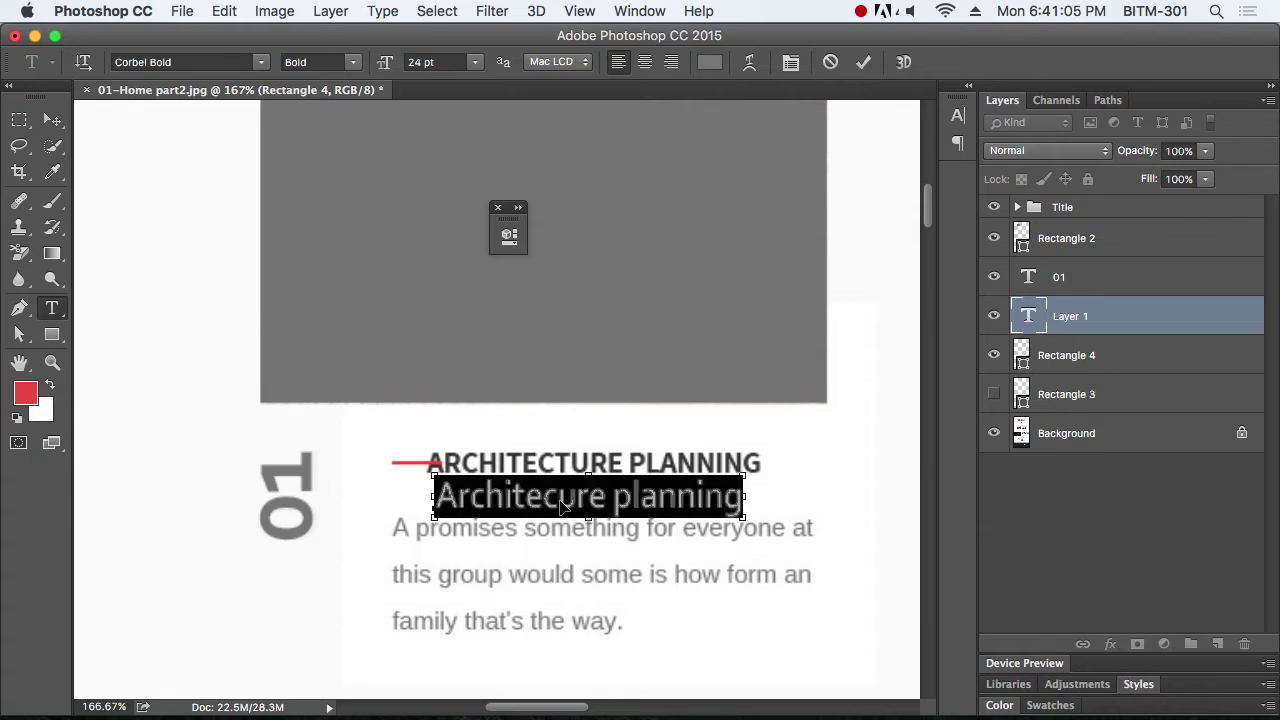
key("super+t")
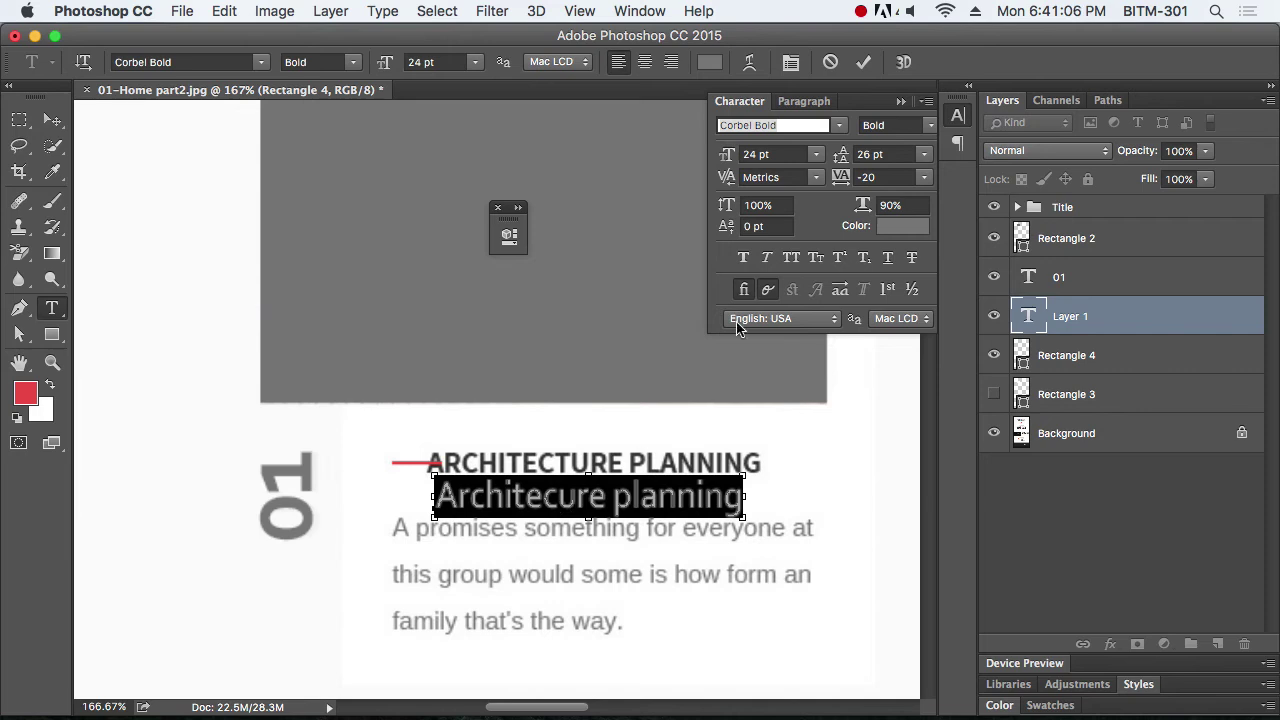
left_click(791, 257)
left_click(958, 116)
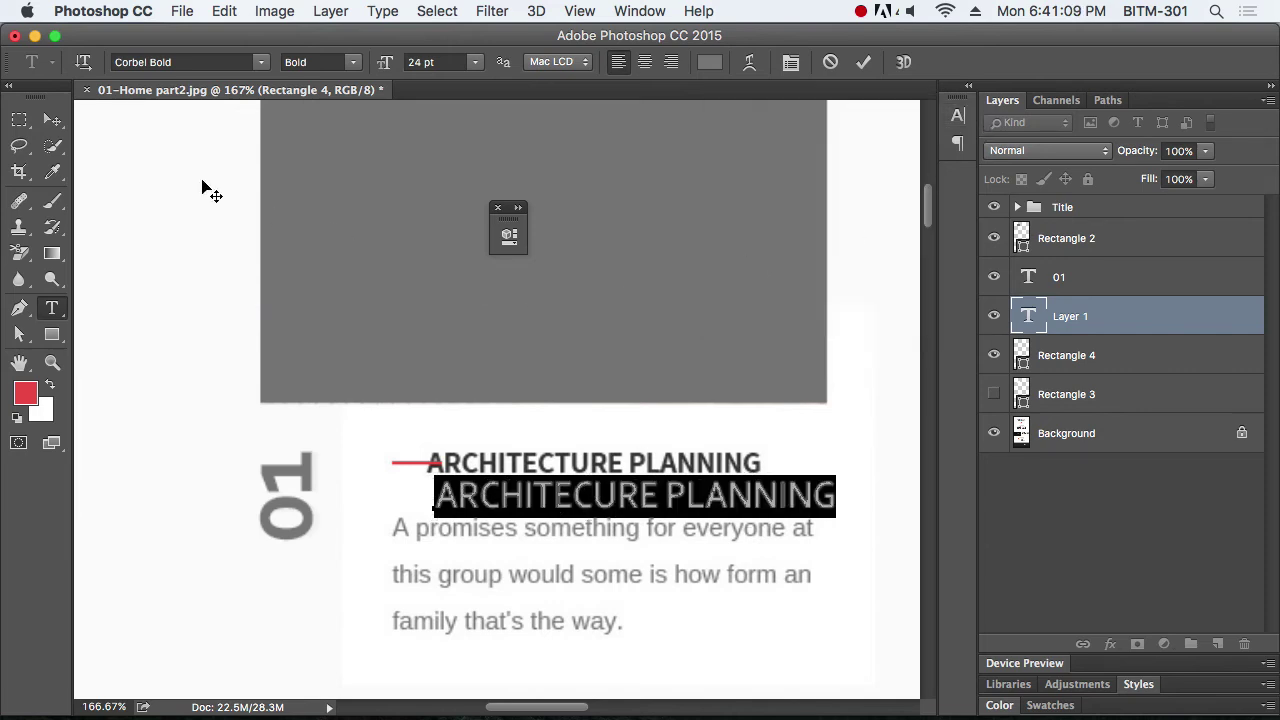
Set the new heading text to 17 pt and move it onto the reference ARCHITECTURE PLANNING heading
left_click(389, 62)
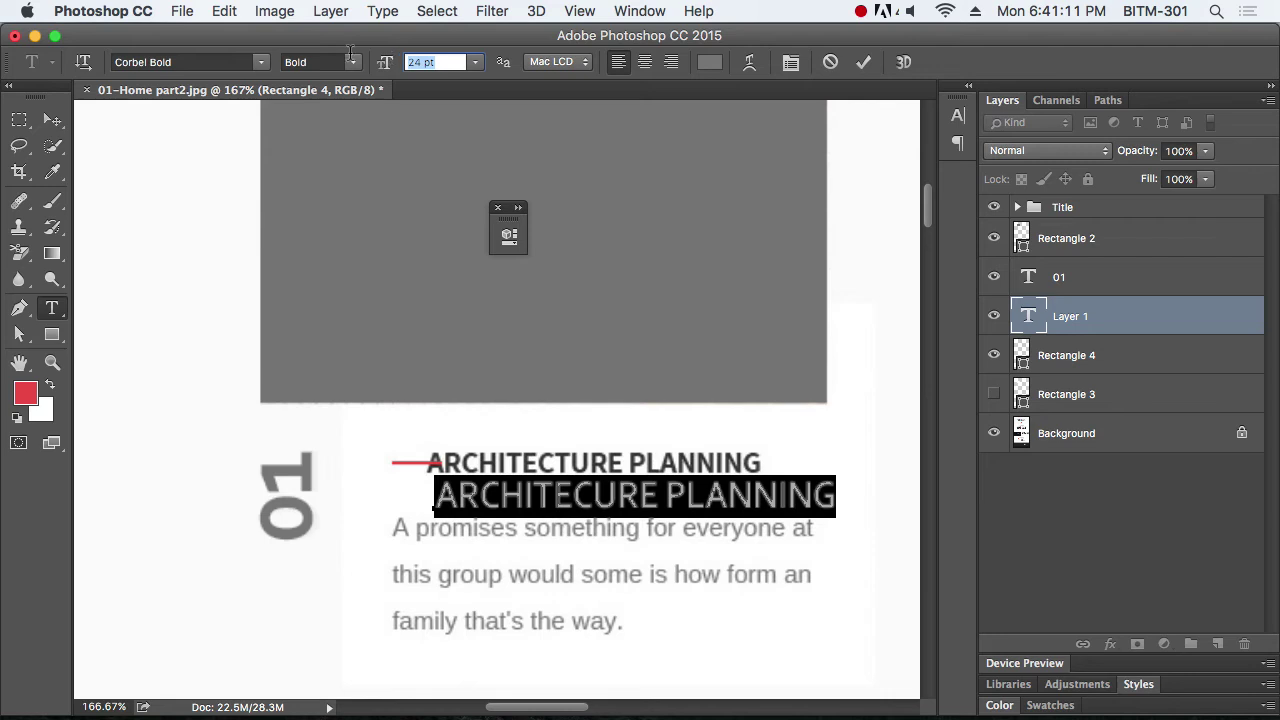
type("17")
key("Return")
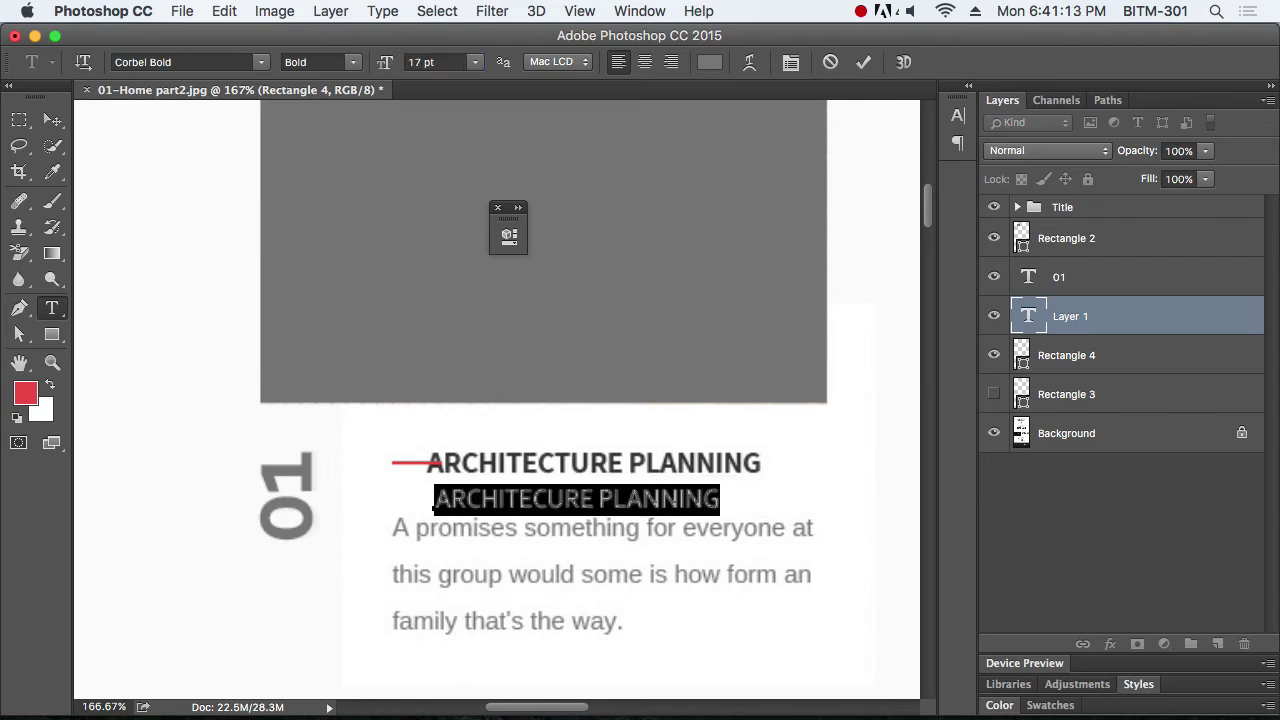
left_click(52, 119)
scroll(430, 470, "up", 5)
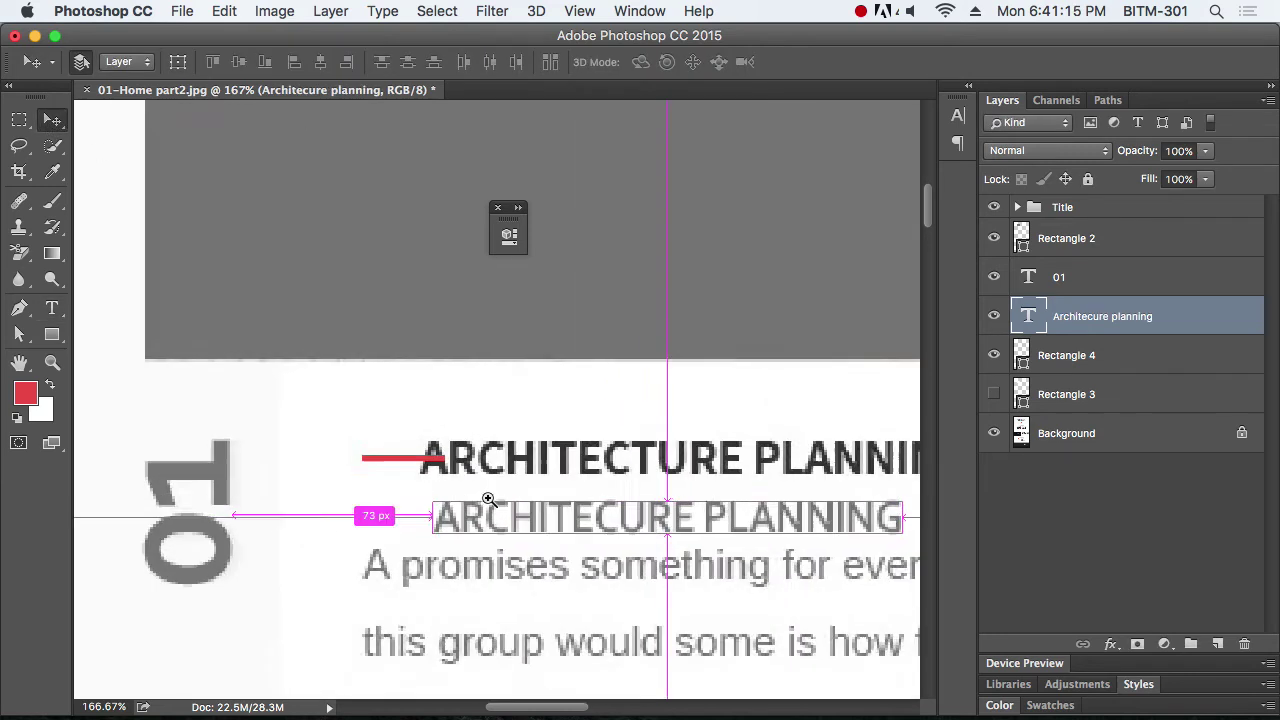
left_click_drag(512, 545, 514, 481)
Set the new heading text's size to 18 pt
key("t")
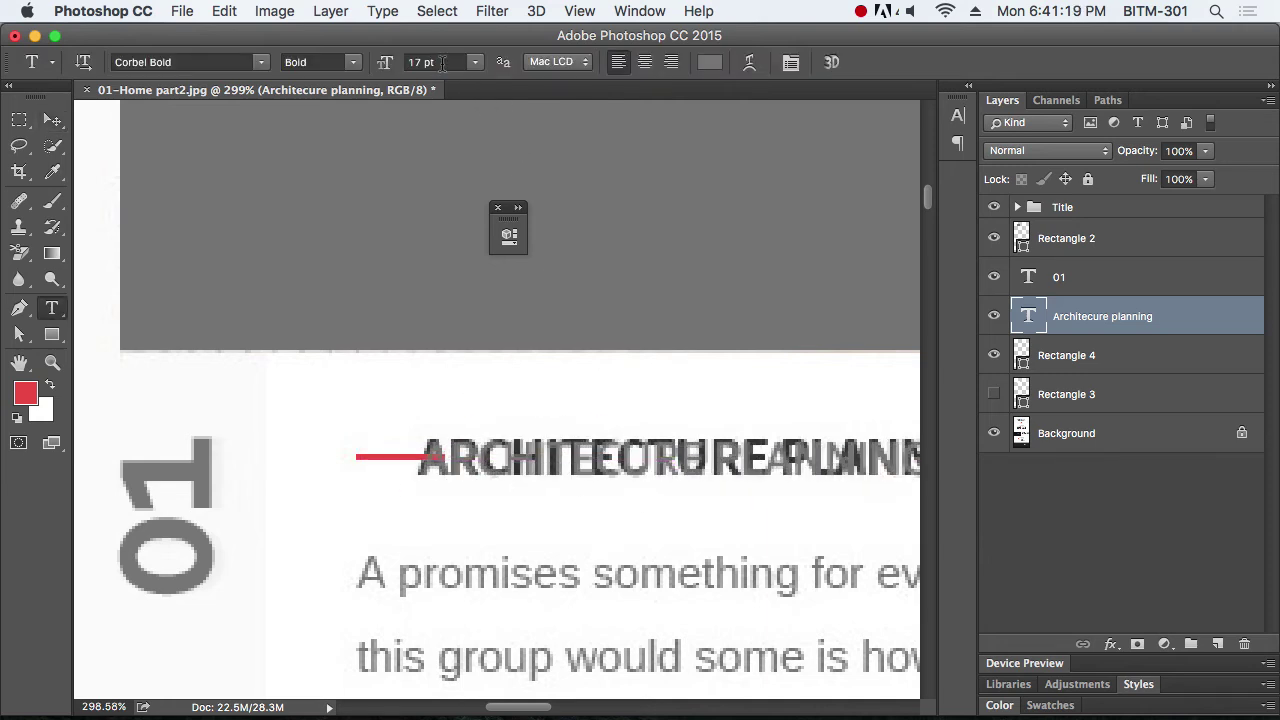
left_click(443, 62)
type("18")
key("Return")
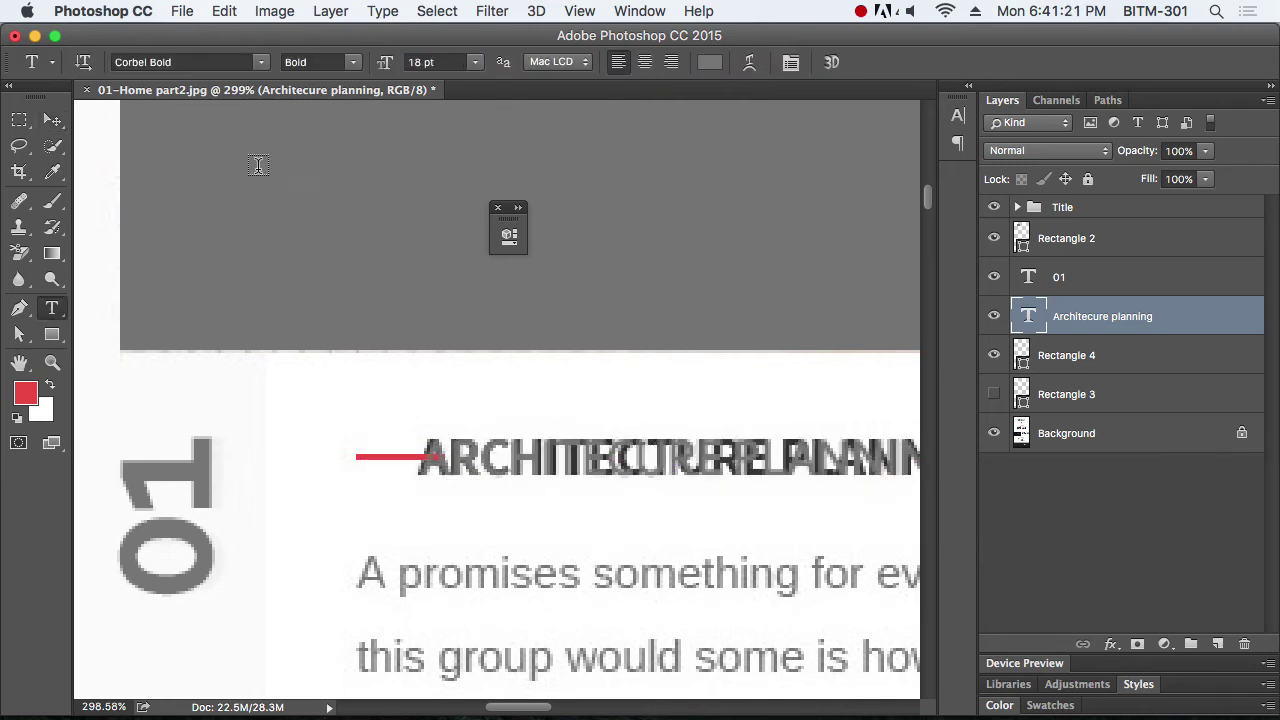
left_click(50, 121)
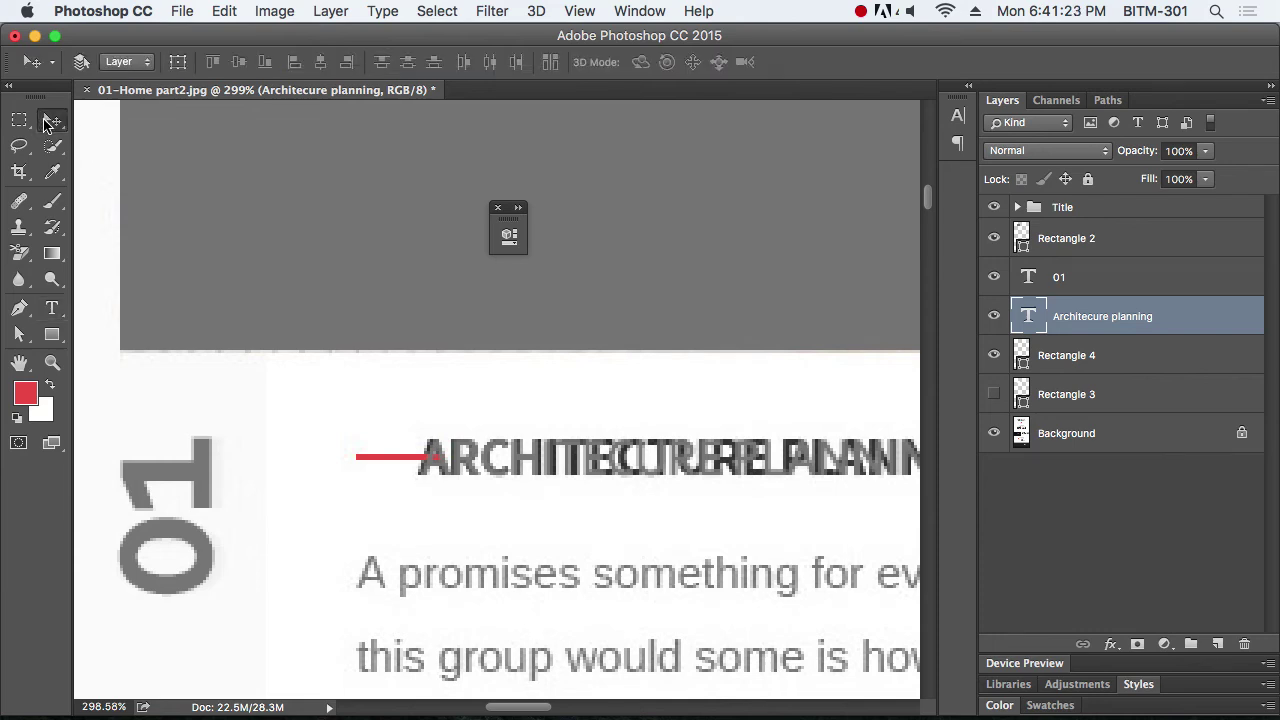
Hide the new heading layer, sample the reference heading's dark color as the foreground color, and show the layer again
left_click(995, 317)
key("t")
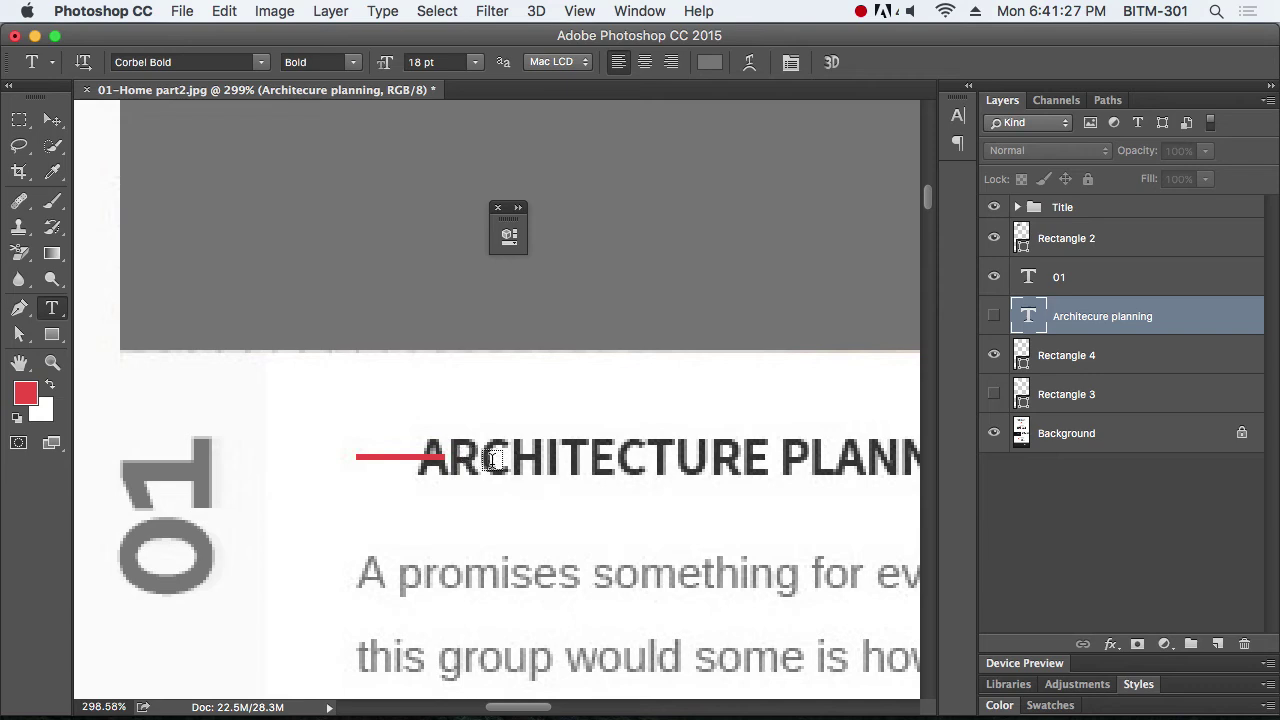
key("i")
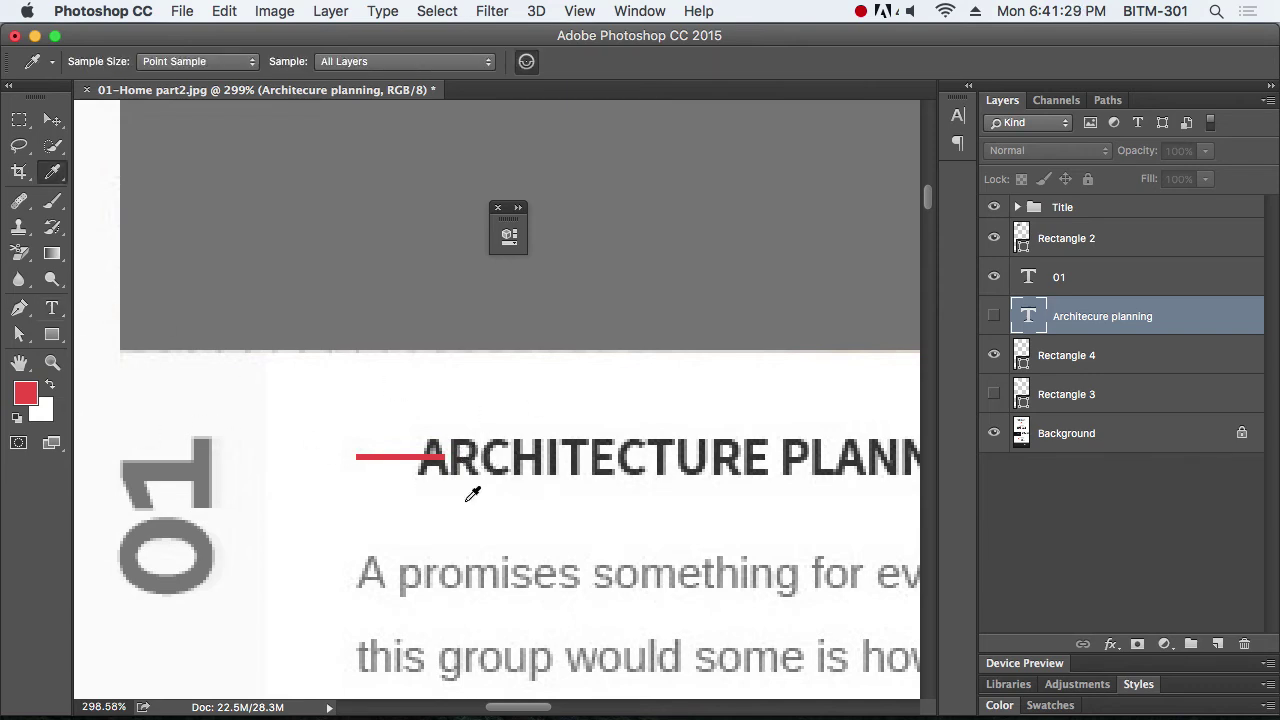
left_click(461, 440)
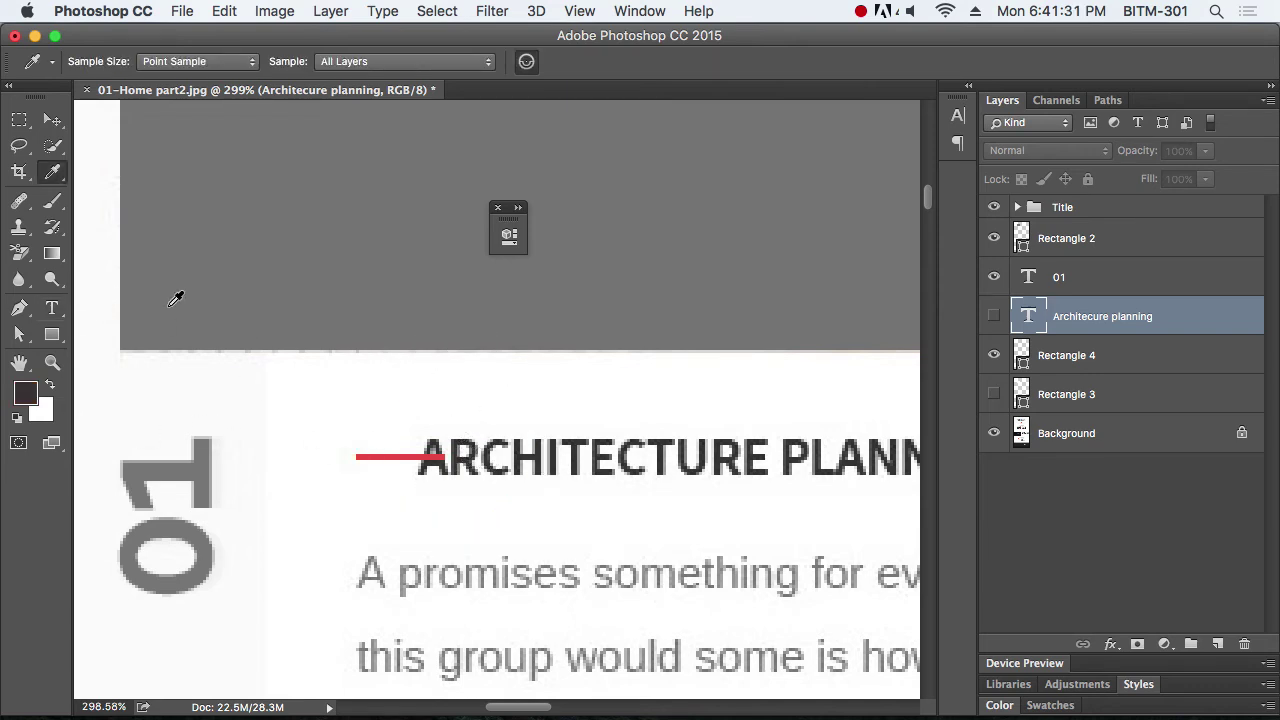
left_click(54, 121)
left_click(993, 316)
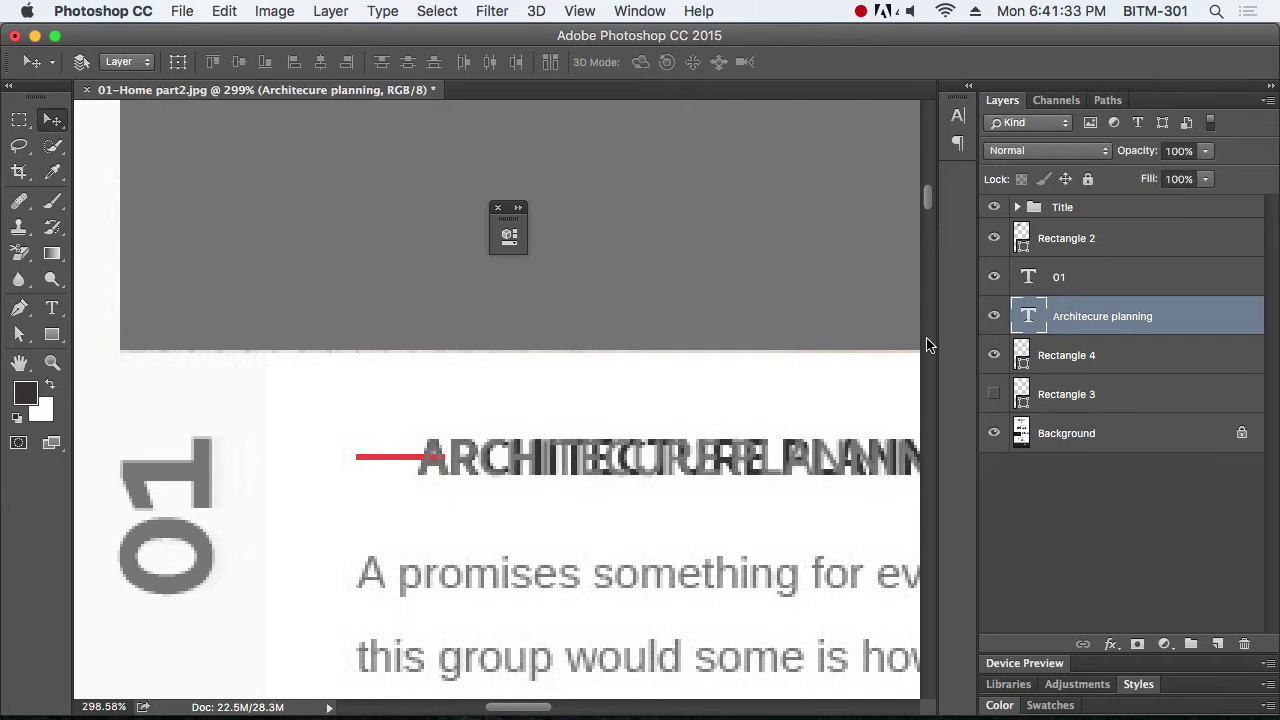
Widen the tracking of the whole new heading text to span the reference heading's width
left_click_drag(790, 452, 563, 455)
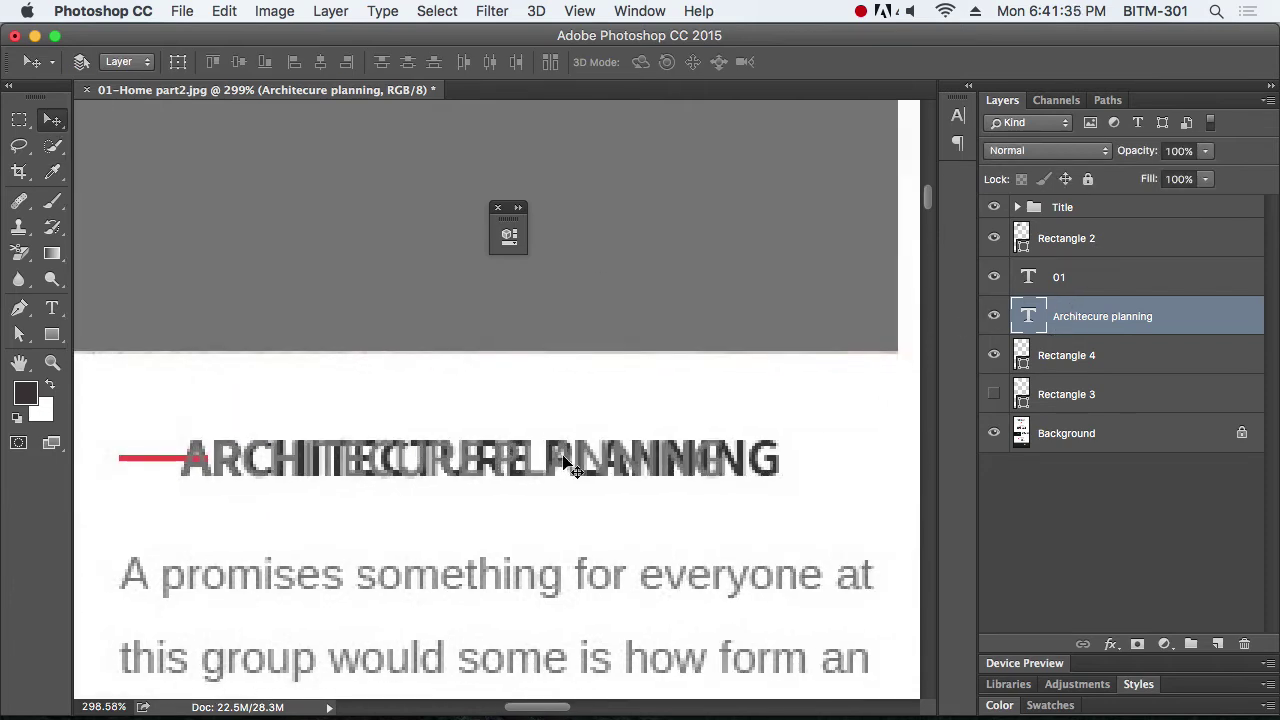
key("t")
triple_click(594, 459)
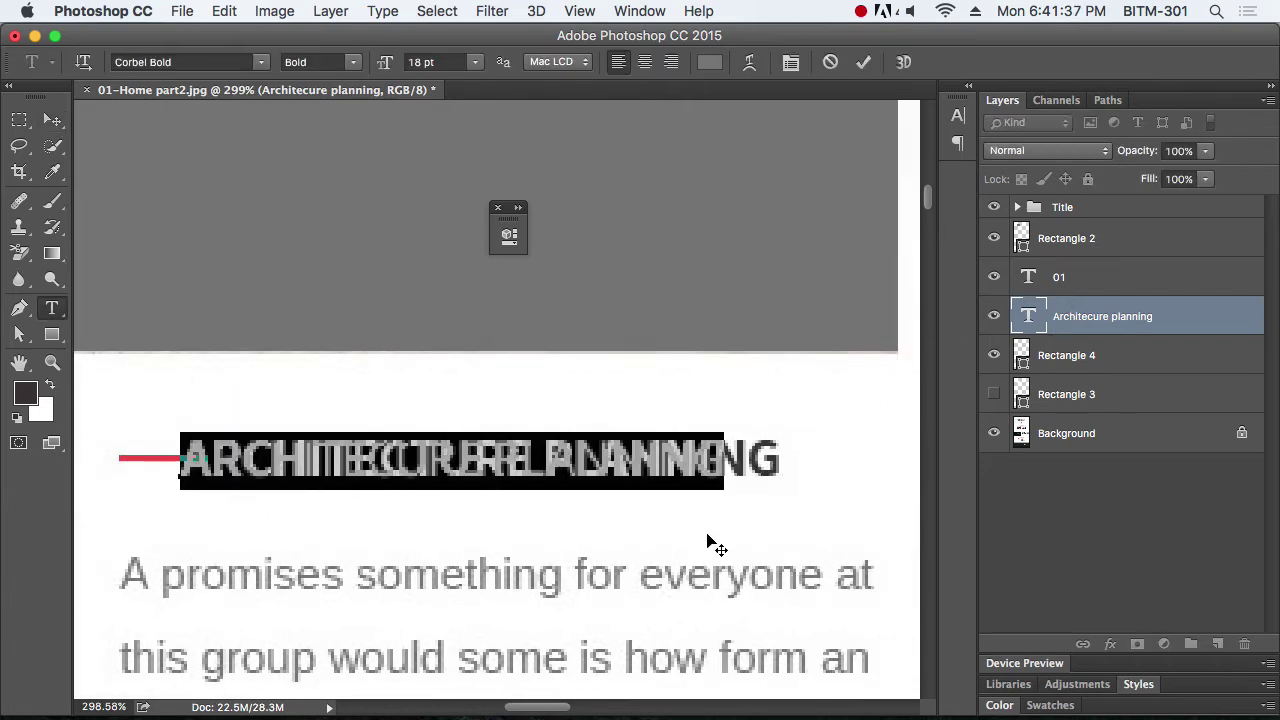
key("alt+Right")
key("alt+Right")
key("alt+Right")
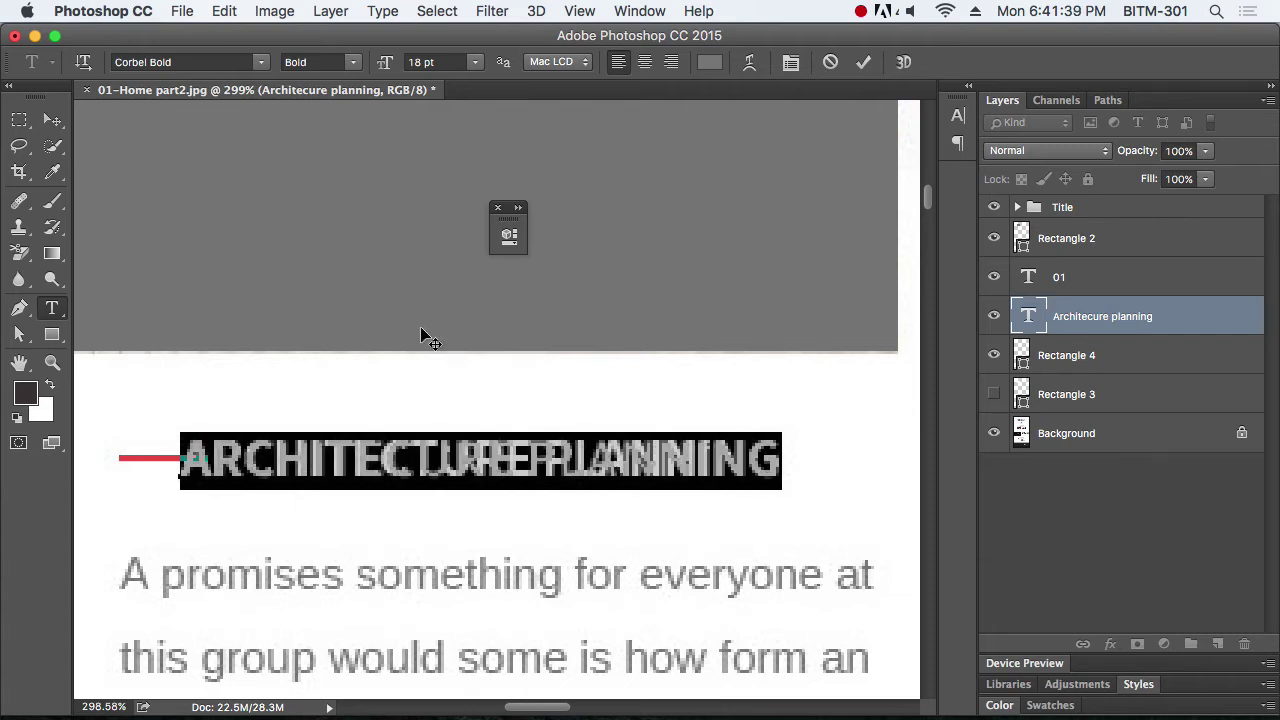
Correct the card heading's spelling to "Architecture planning" and place it back over the reference heading
left_click(52, 119)
left_click_drag(558, 480, 559, 533)
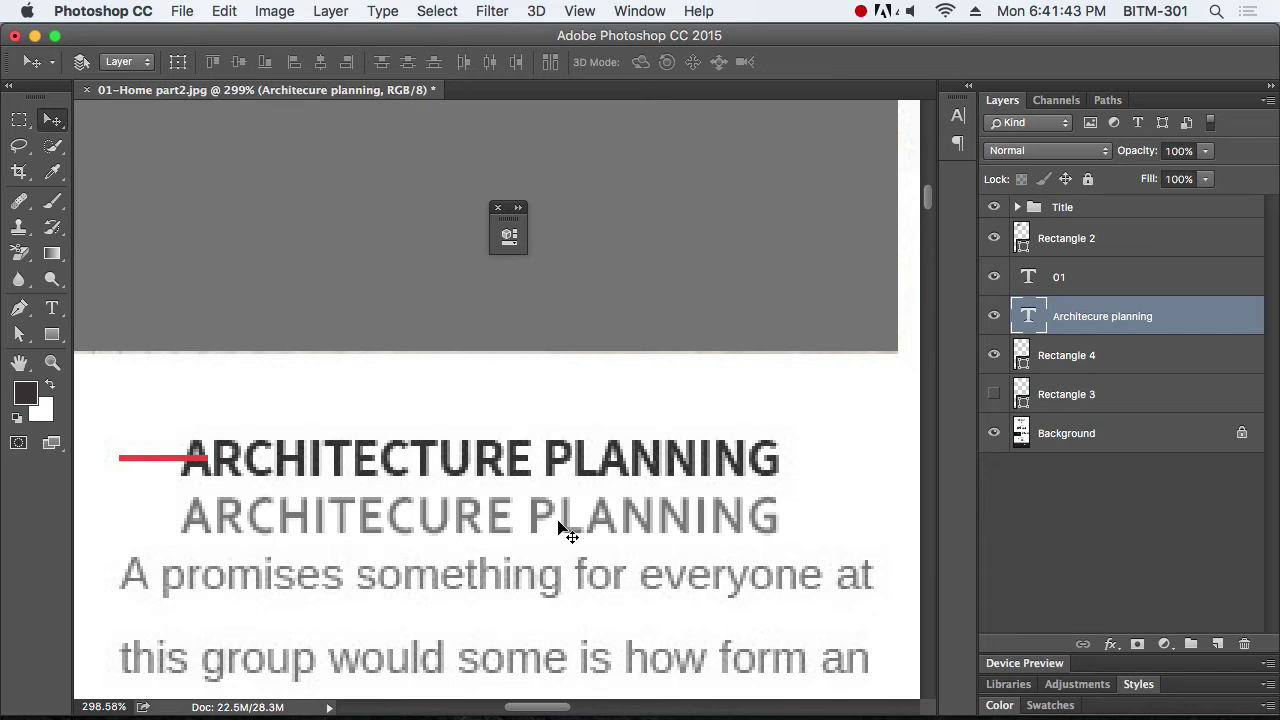
key("t")
left_click(430, 510)
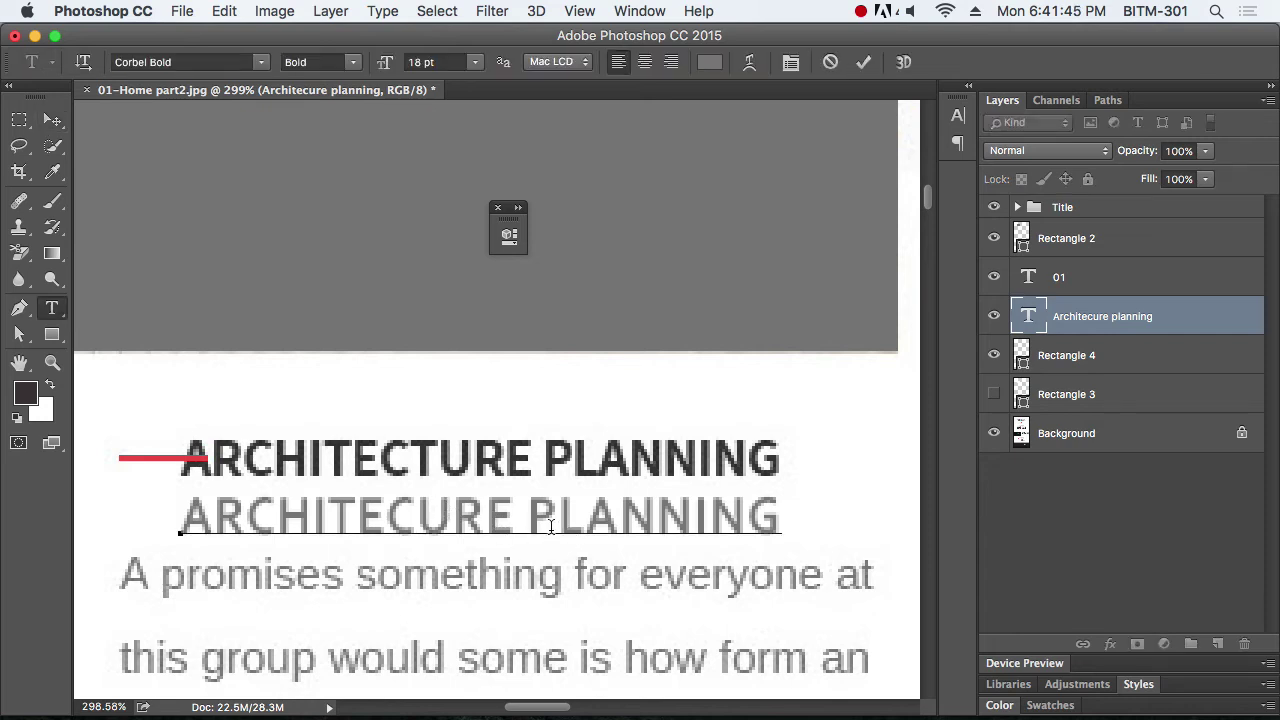
type("t")
left_click(52, 119)
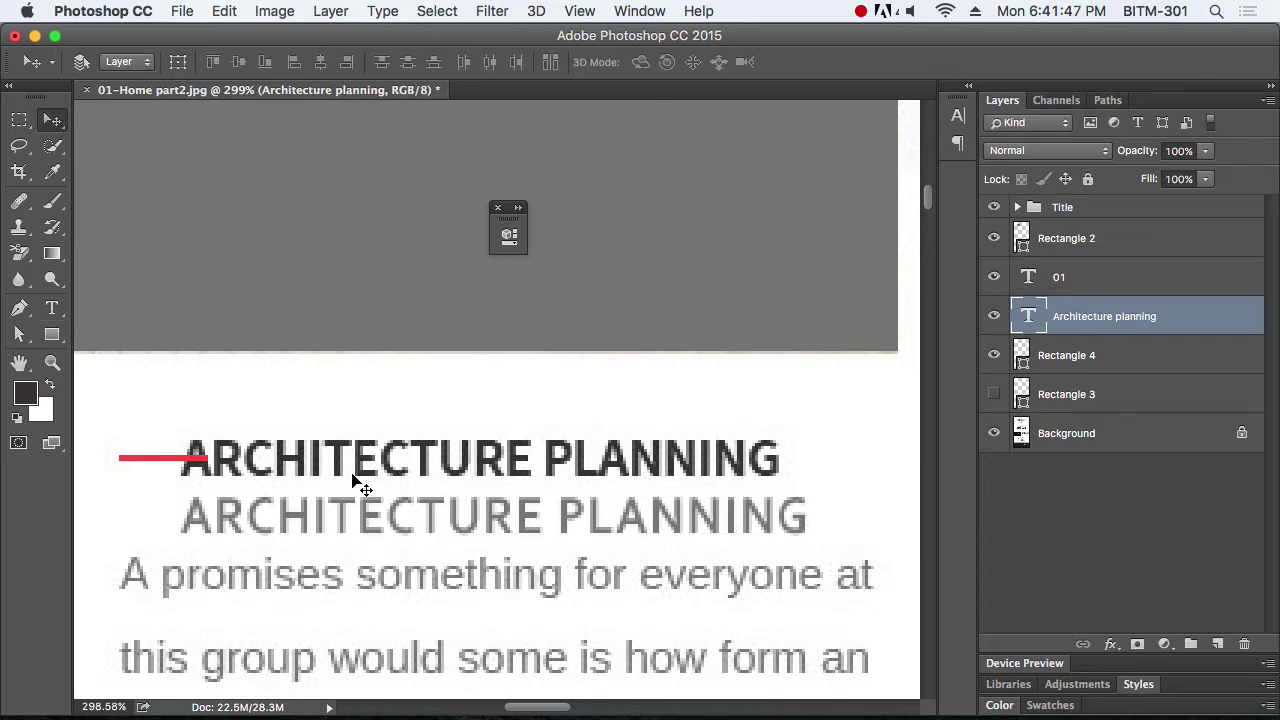
left_click_drag(385, 518, 381, 459)
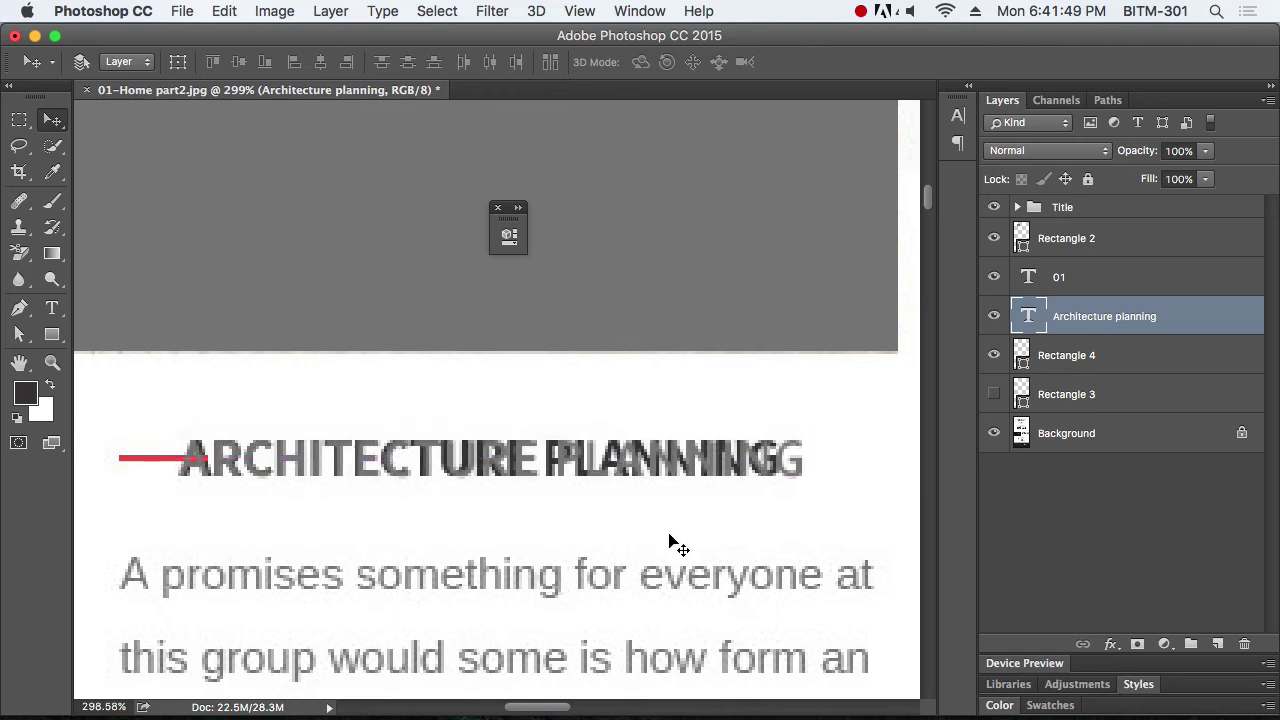
Set the character tracking of the whole "Architecture planning" heading to 15
key("t")
left_click(518, 443)
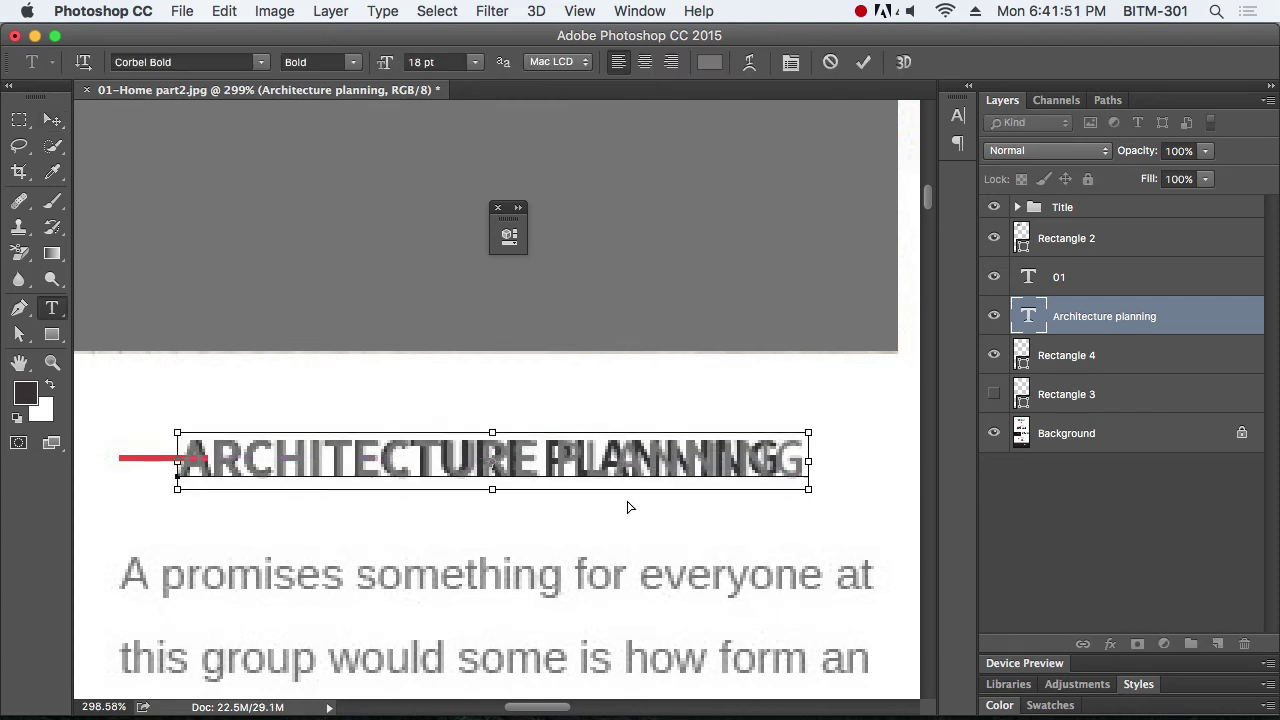
key("super+a")
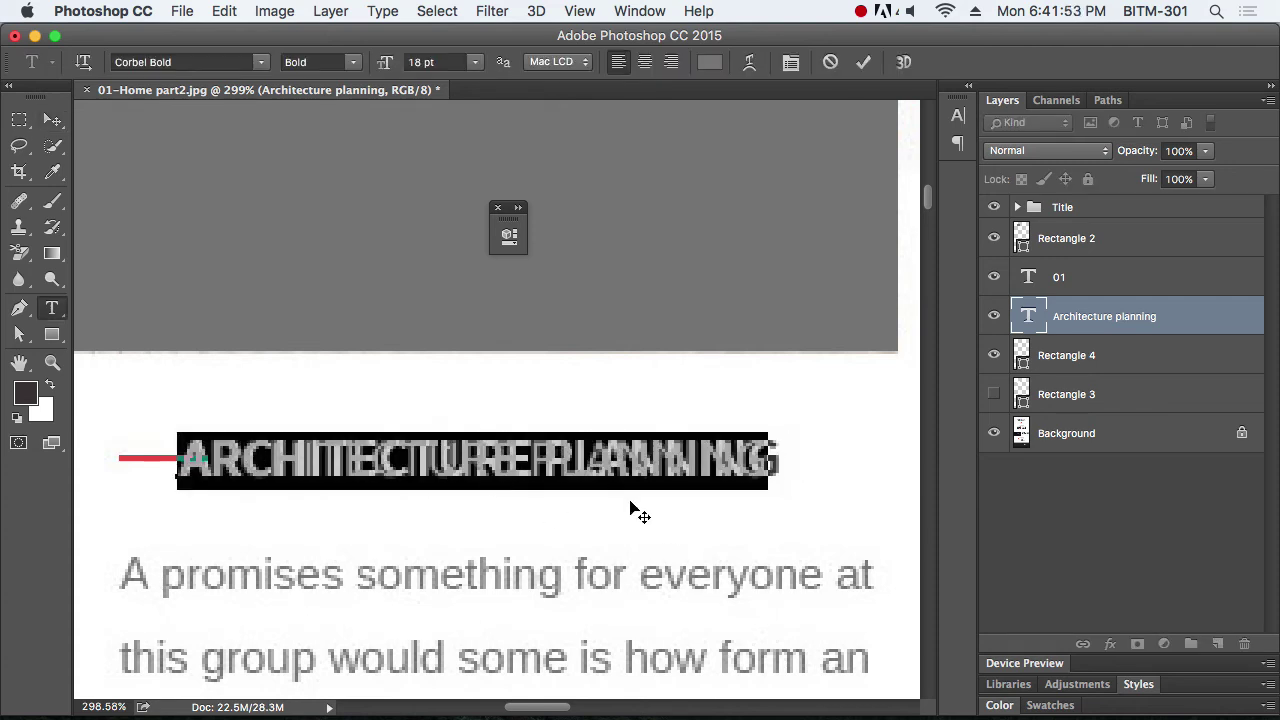
key("super+t")
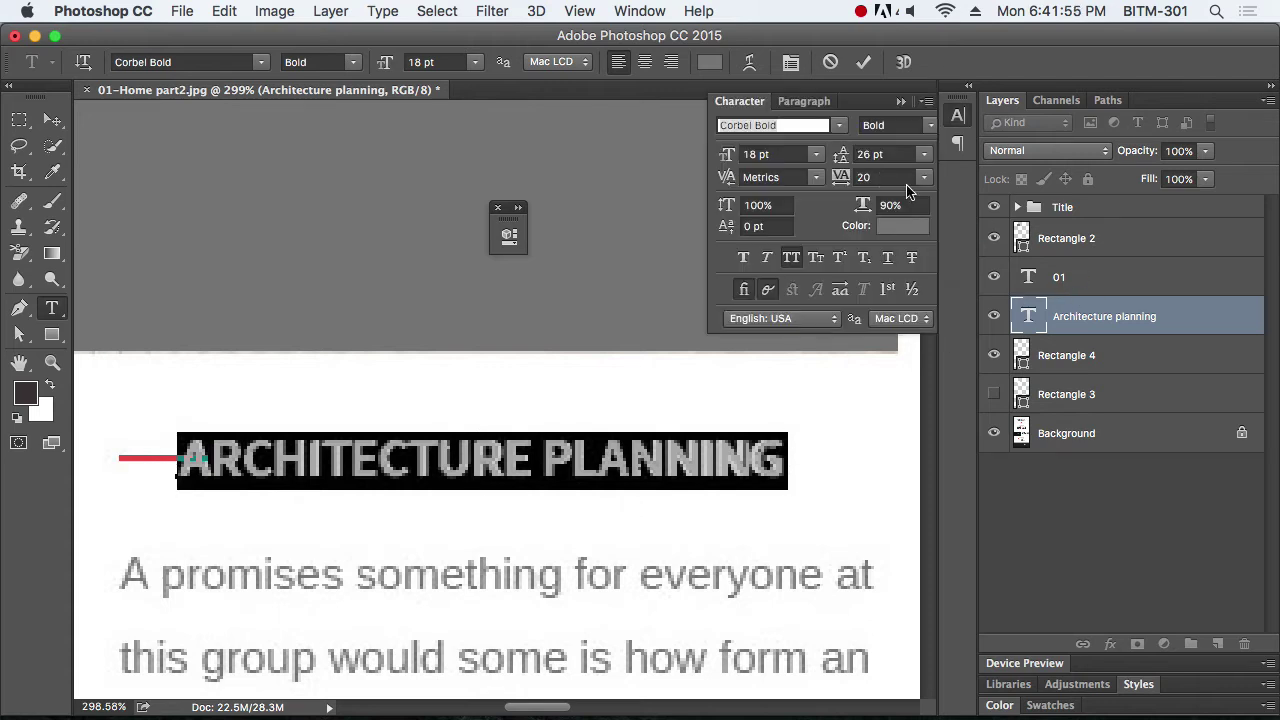
left_click(880, 177)
type("15")
key("Return")
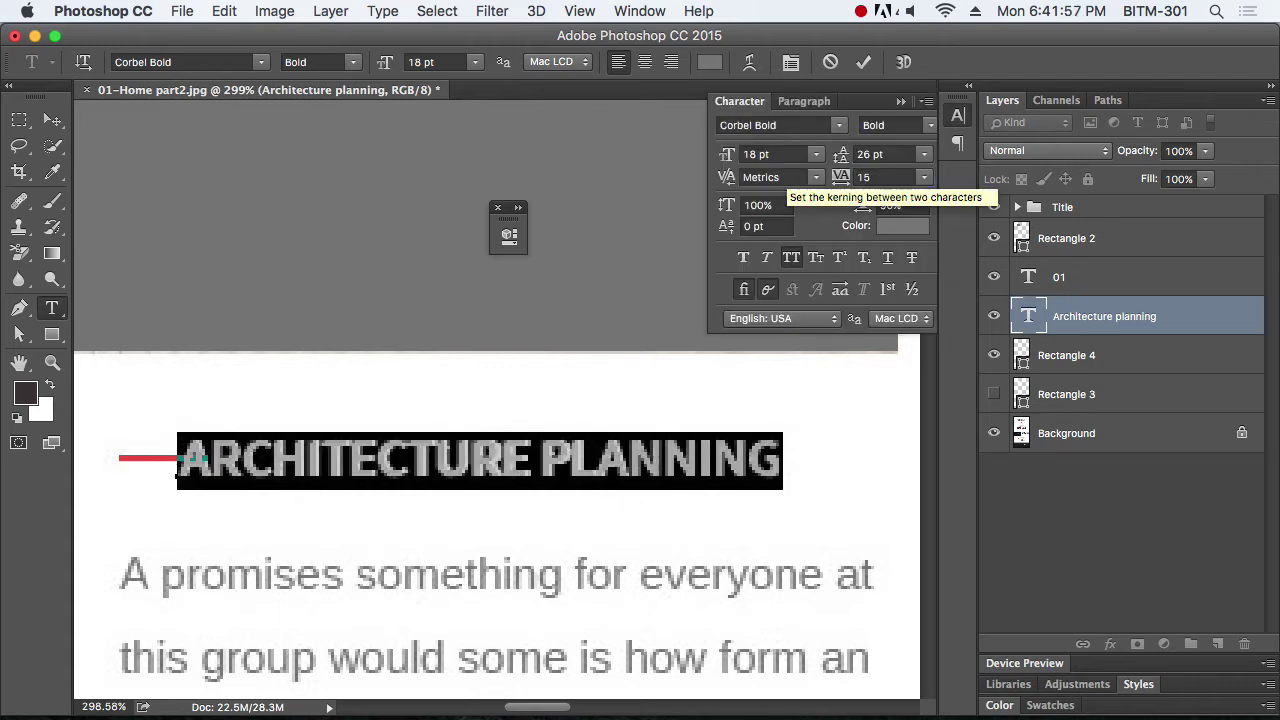
left_click(958, 115)
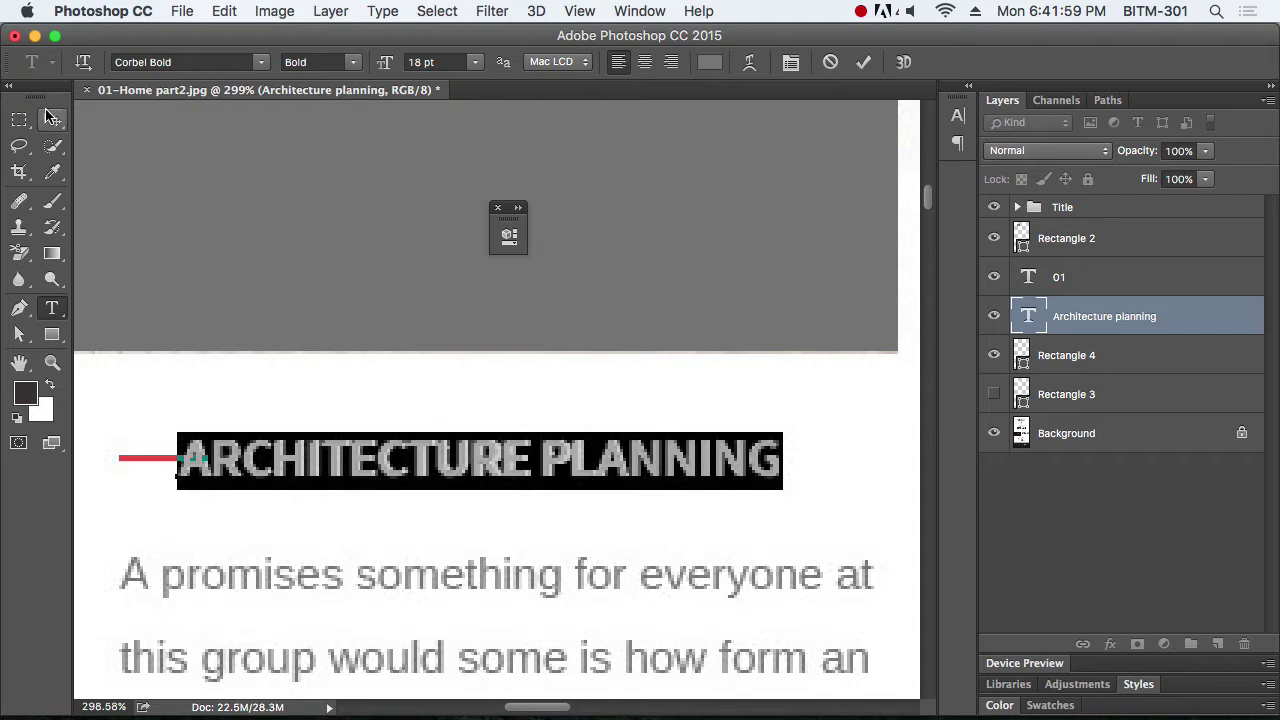
left_click(52, 120)
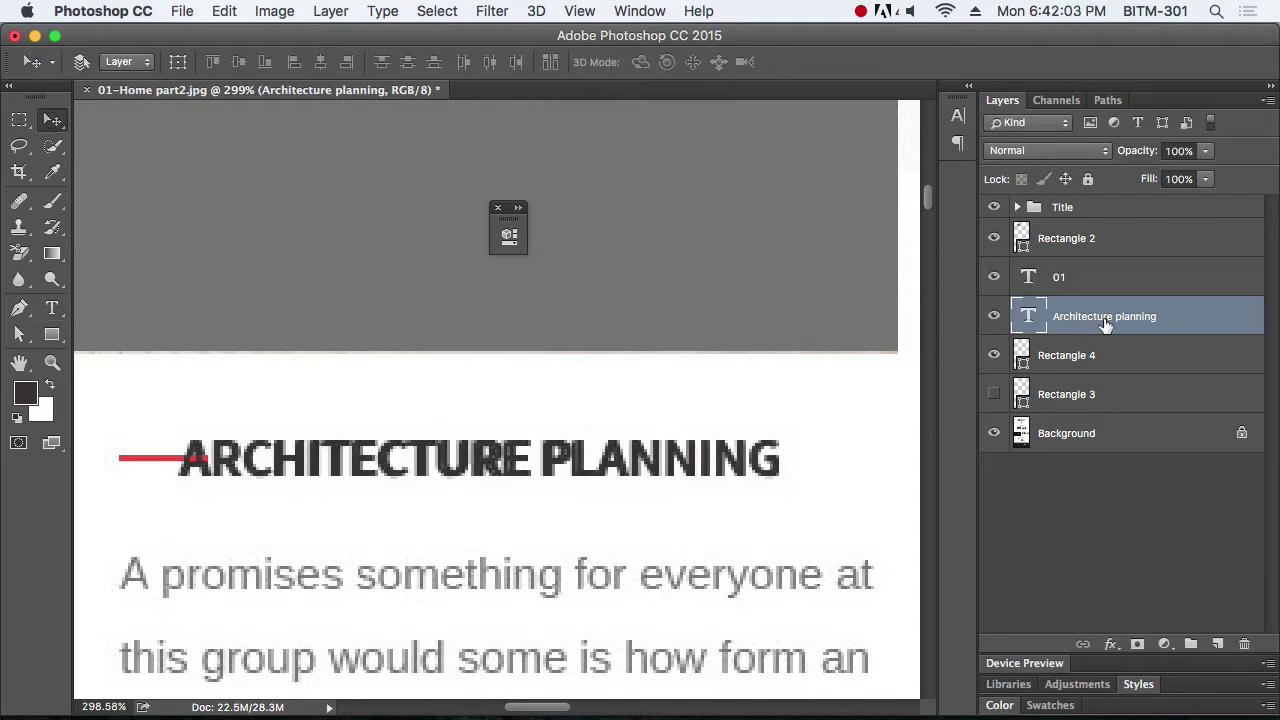
Move the "Architecture planning" layer directly below Rectangle 4 in the layer stack
left_click_drag(1104, 325, 1085, 370)
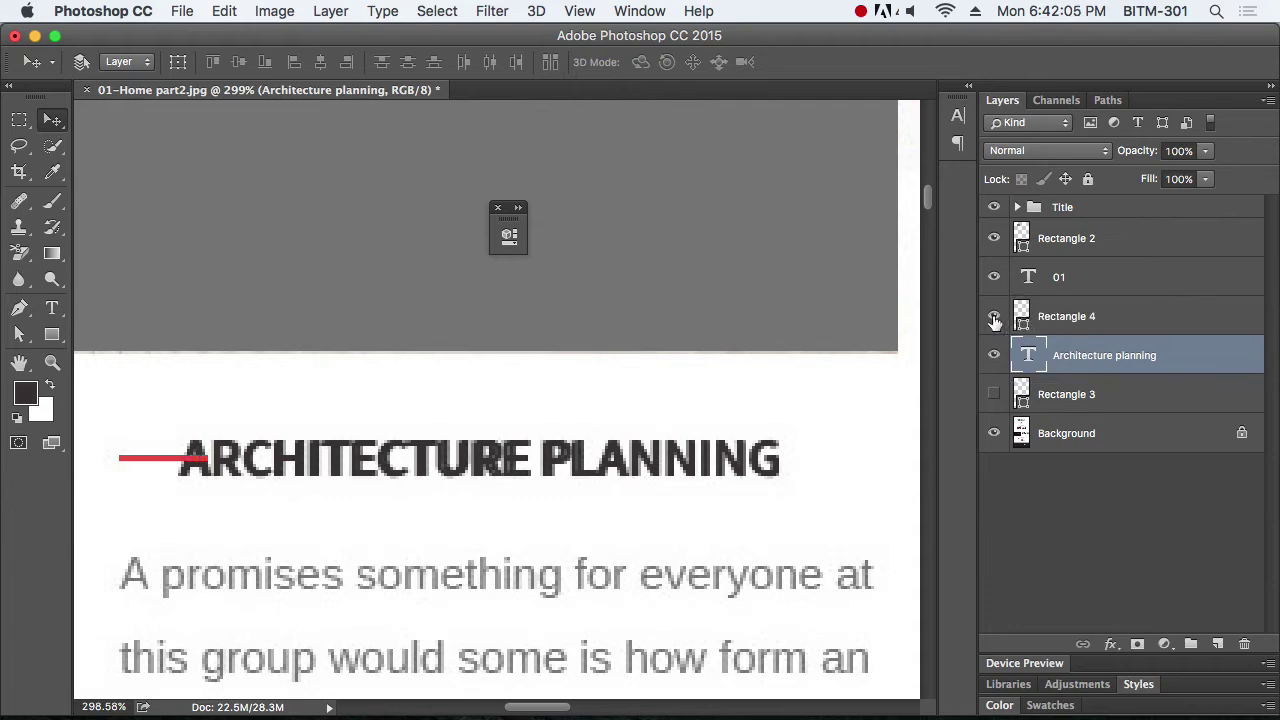
left_click(549, 469, "alt+super")
left_click(527, 469, "alt+super")
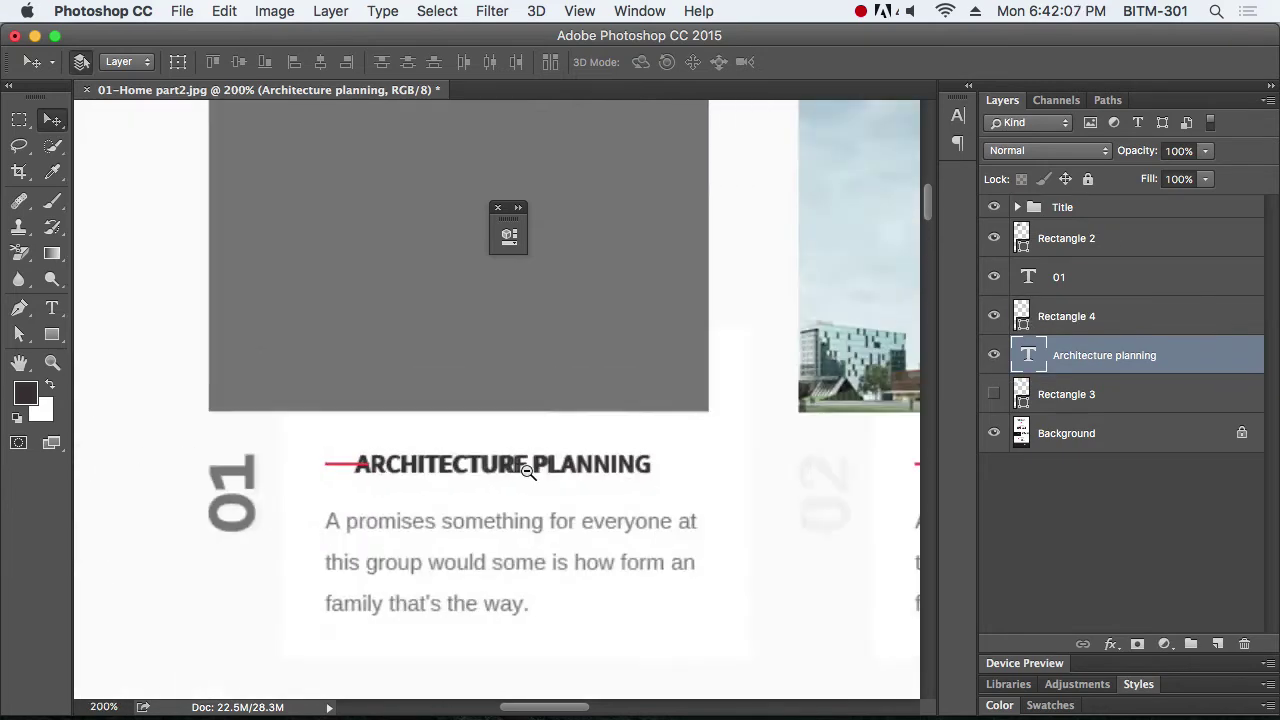
left_click_drag(437, 449, 497, 474)
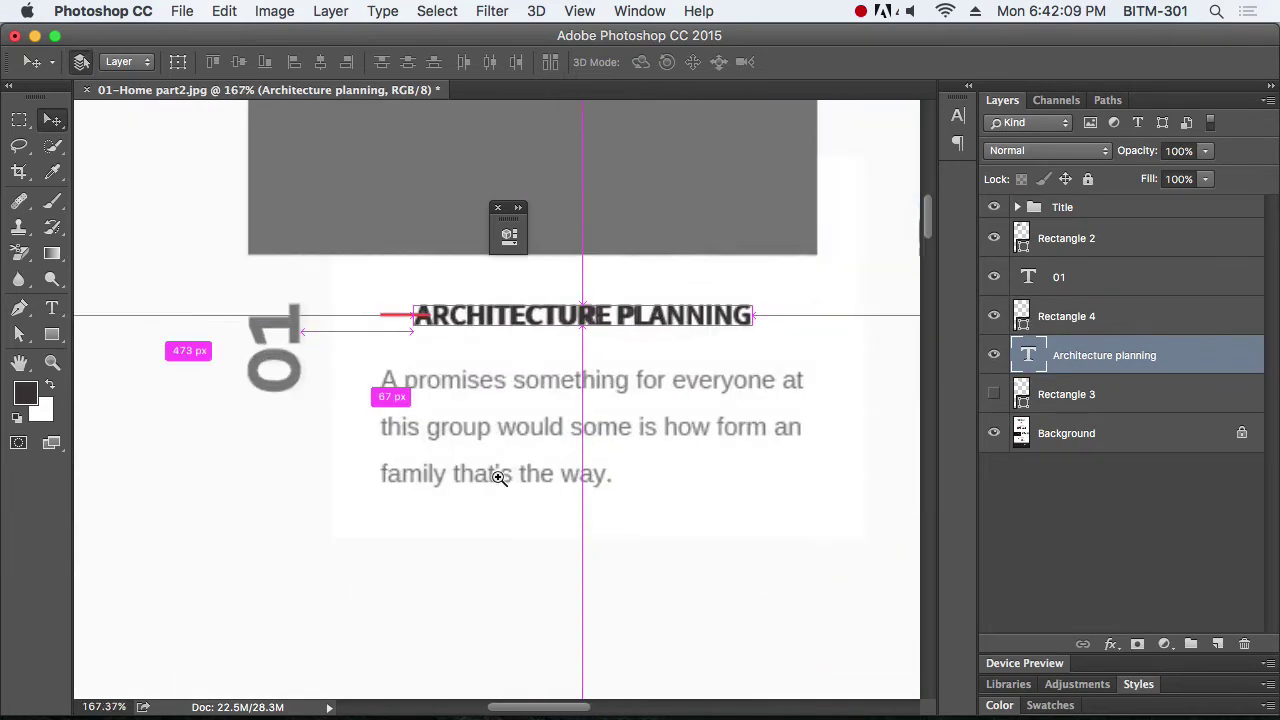
Duplicate the subtitle line under "Our best services" and place the copy just beneath the first service card
left_click(558, 429, "alt+super")
left_click(558, 429, "alt+super")
left_click(558, 429, "alt+super")
left_click_drag(695, 231, 575, 540)
right_click(724, 232)
left_click(726, 236)
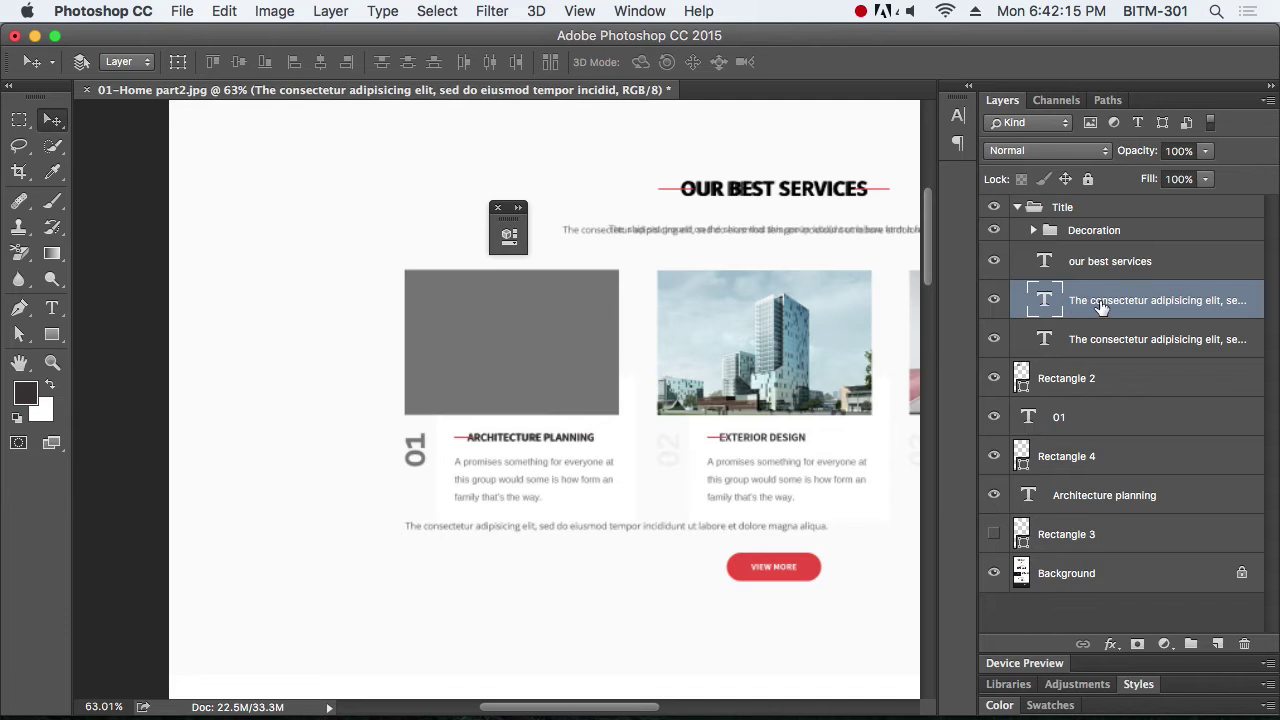
Move the copied subtitle layer out of the Title group to below the "Architecture planning" layer, and collapse the group
left_click_drag(1100, 307, 1098, 512)
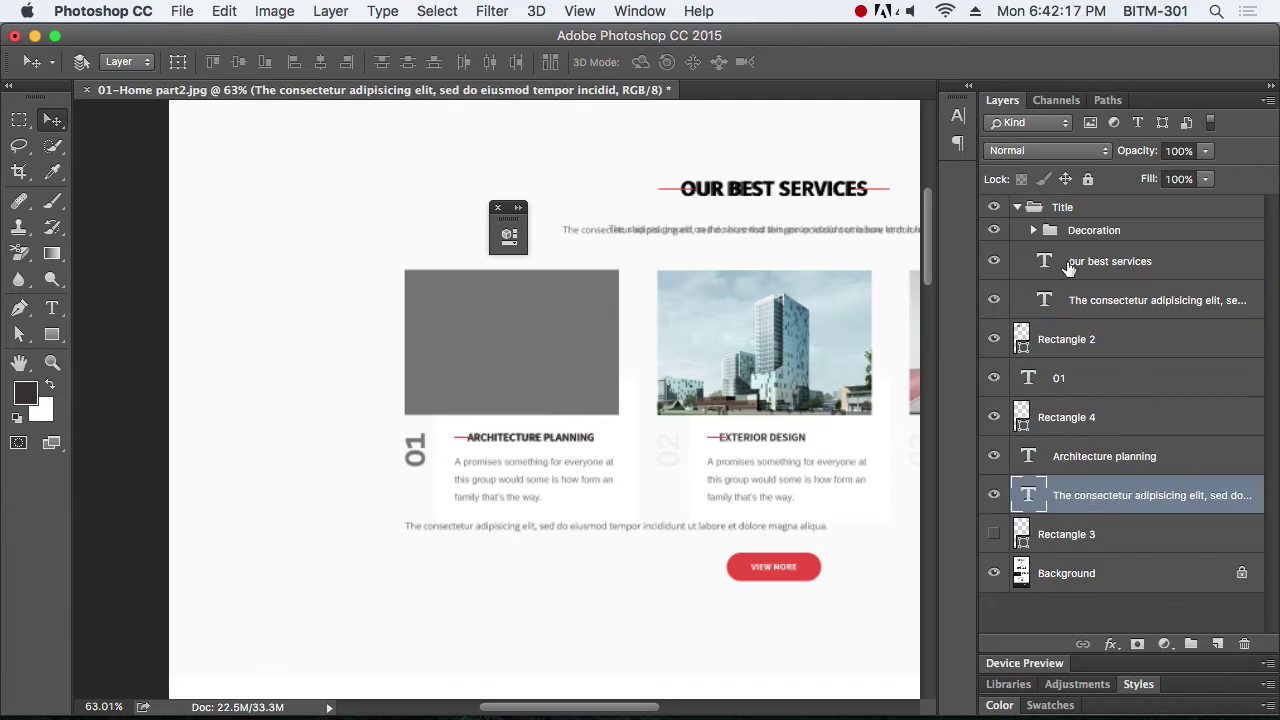
left_click(1033, 230)
left_click(1033, 230)
left_click(1017, 208)
left_click_drag(453, 520, 571, 554)
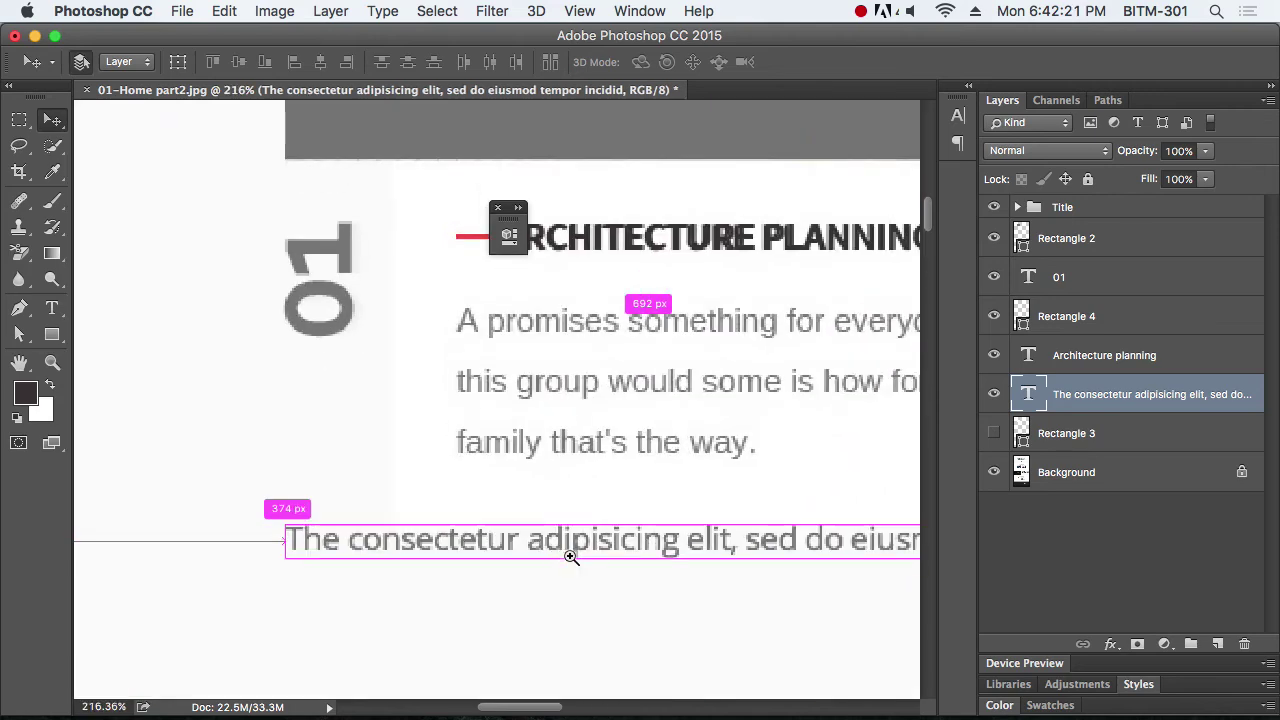
scroll(575, 540, "down", 3)
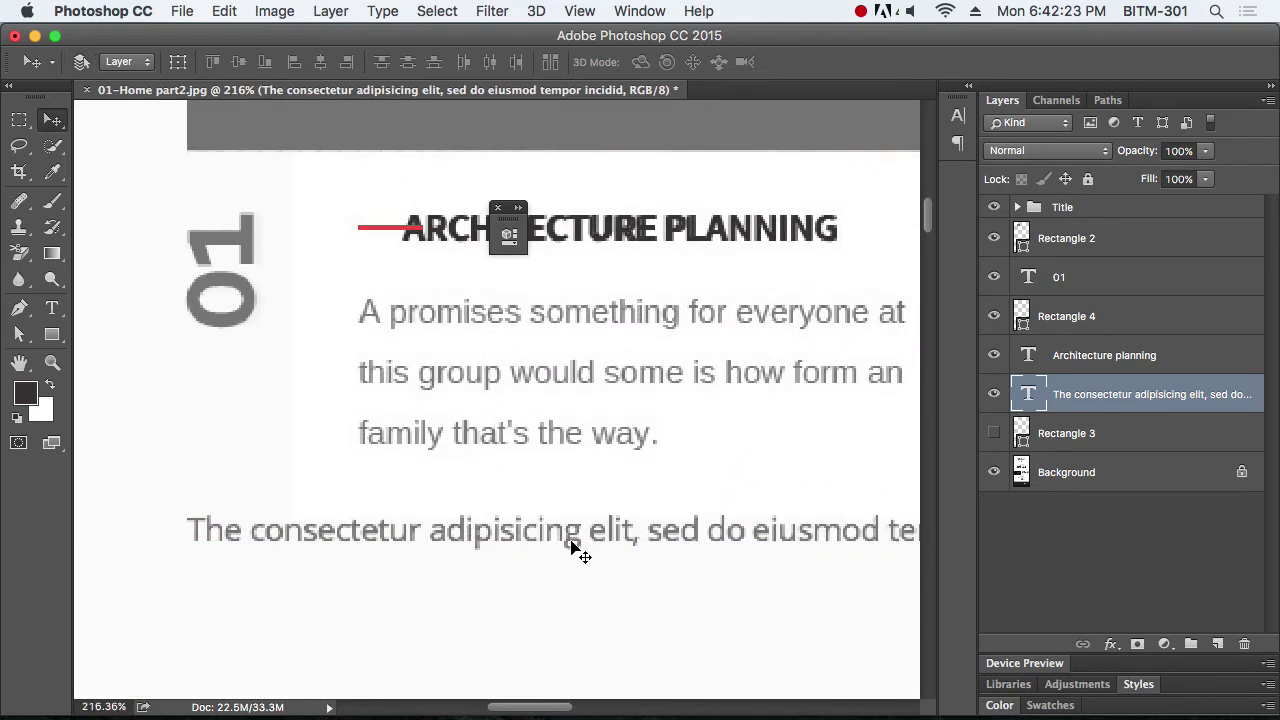
scroll(629, 543, "down", 2)
scroll(628, 536, "down", 1)
key("t")
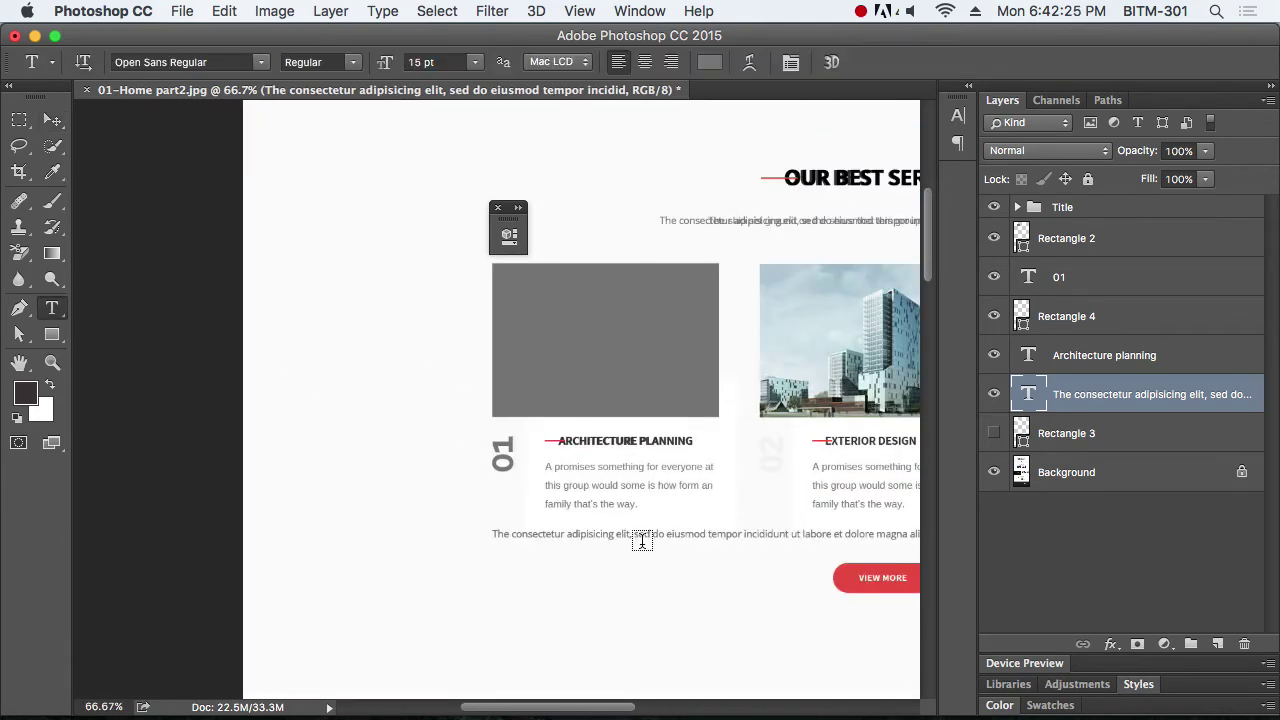
left_click(648, 534)
key("super+a")
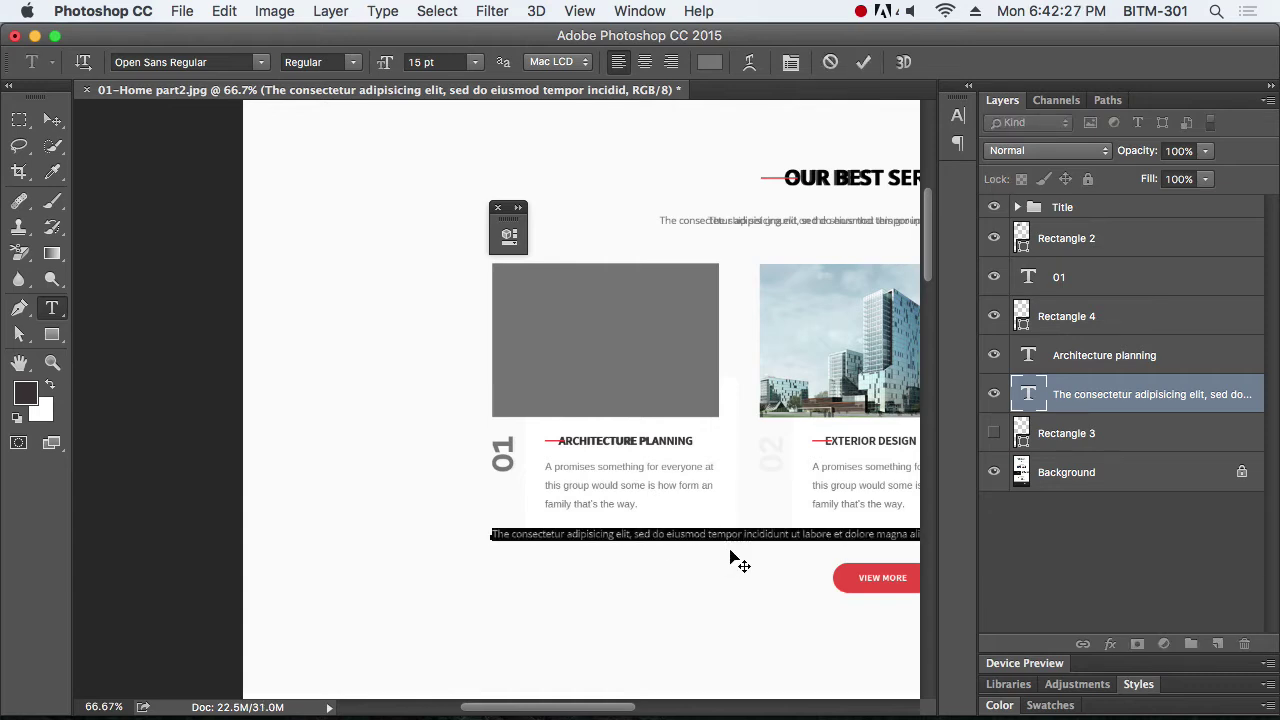
left_click(52, 119)
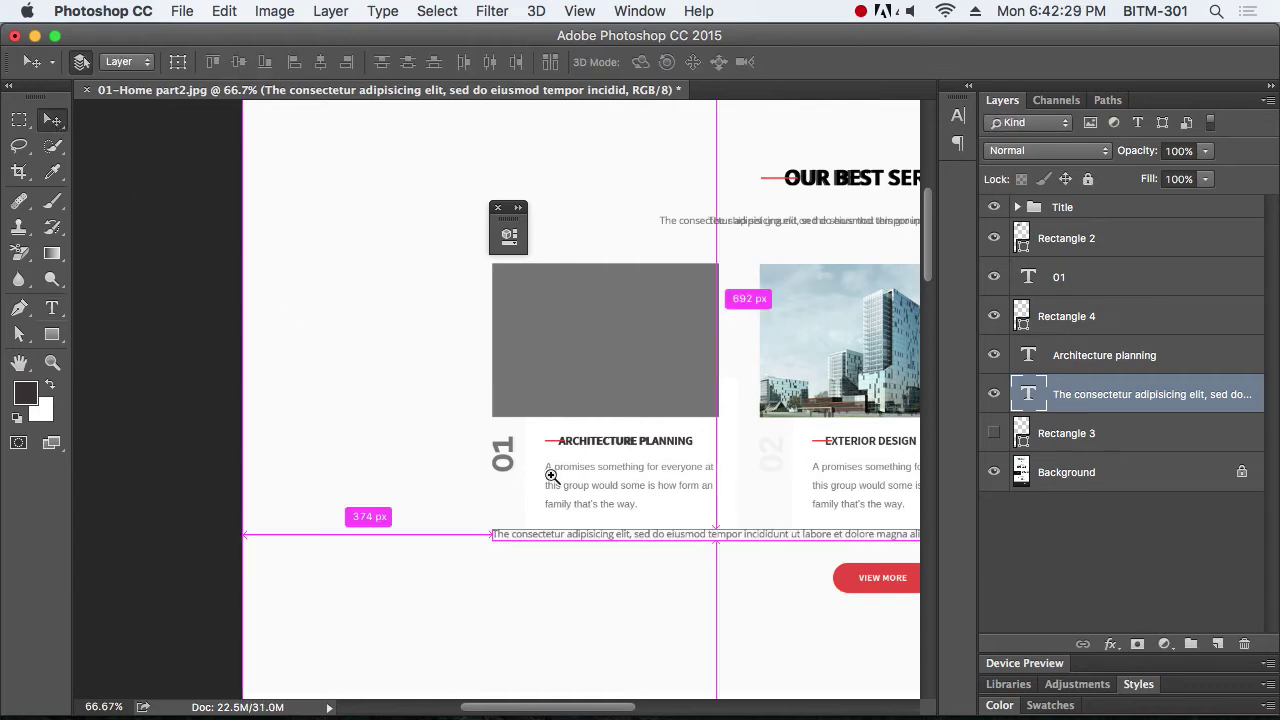
Move the copied subtitle onto the first card's description and replace its text with "A pro"
scroll(560, 506, "up", 3)
left_click_drag(537, 569, 562, 459)
scroll(545, 465, "up", 3)
key("t")
triple_click(587, 459)
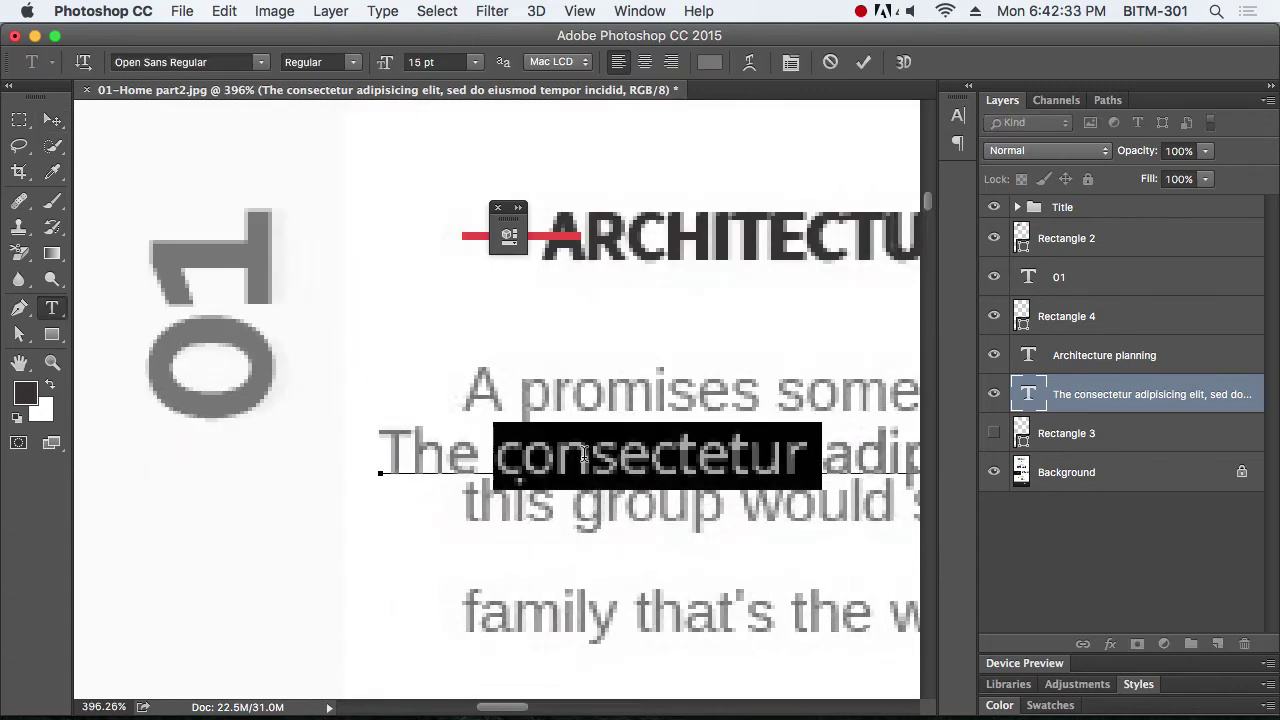
type("A ")
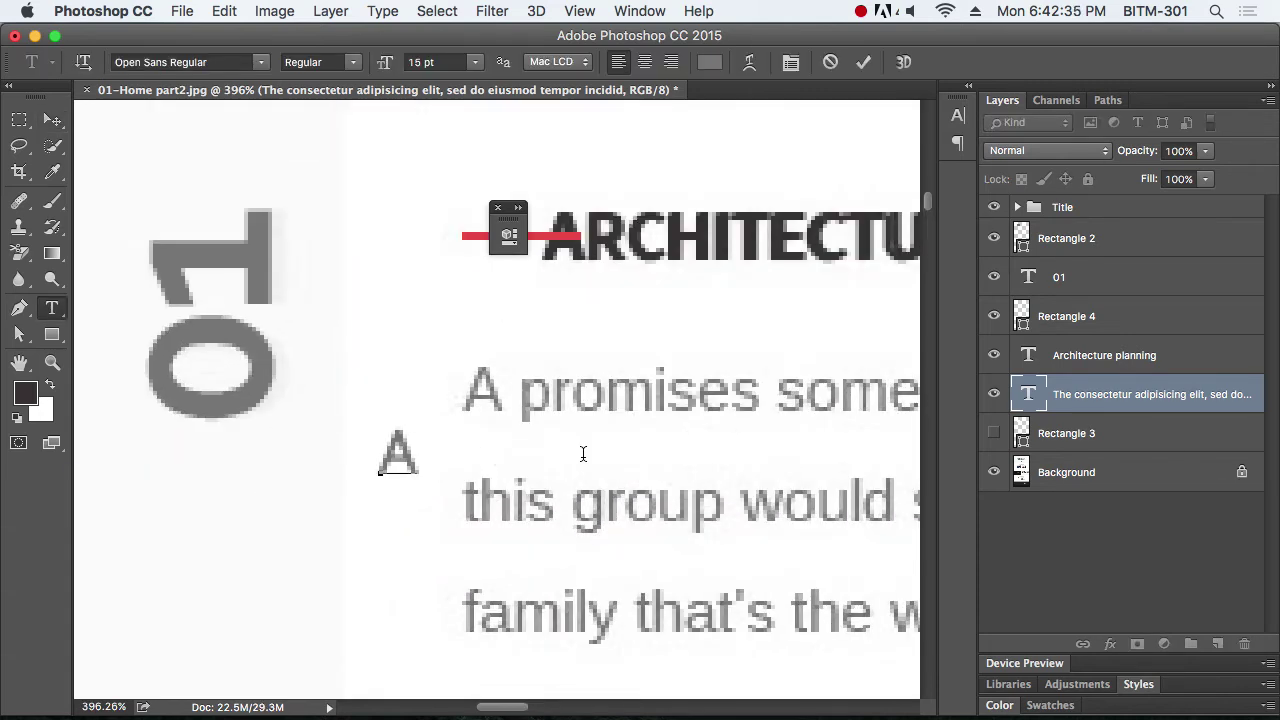
type("pro")
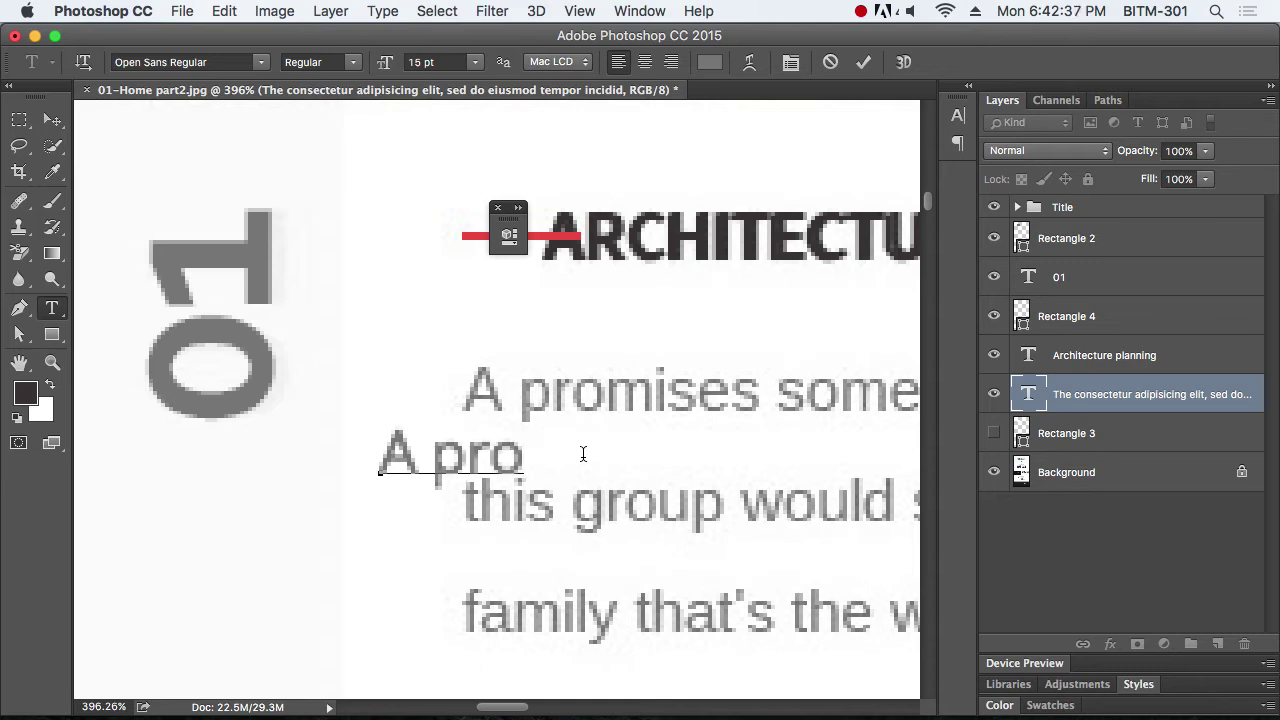
left_click(52, 119)
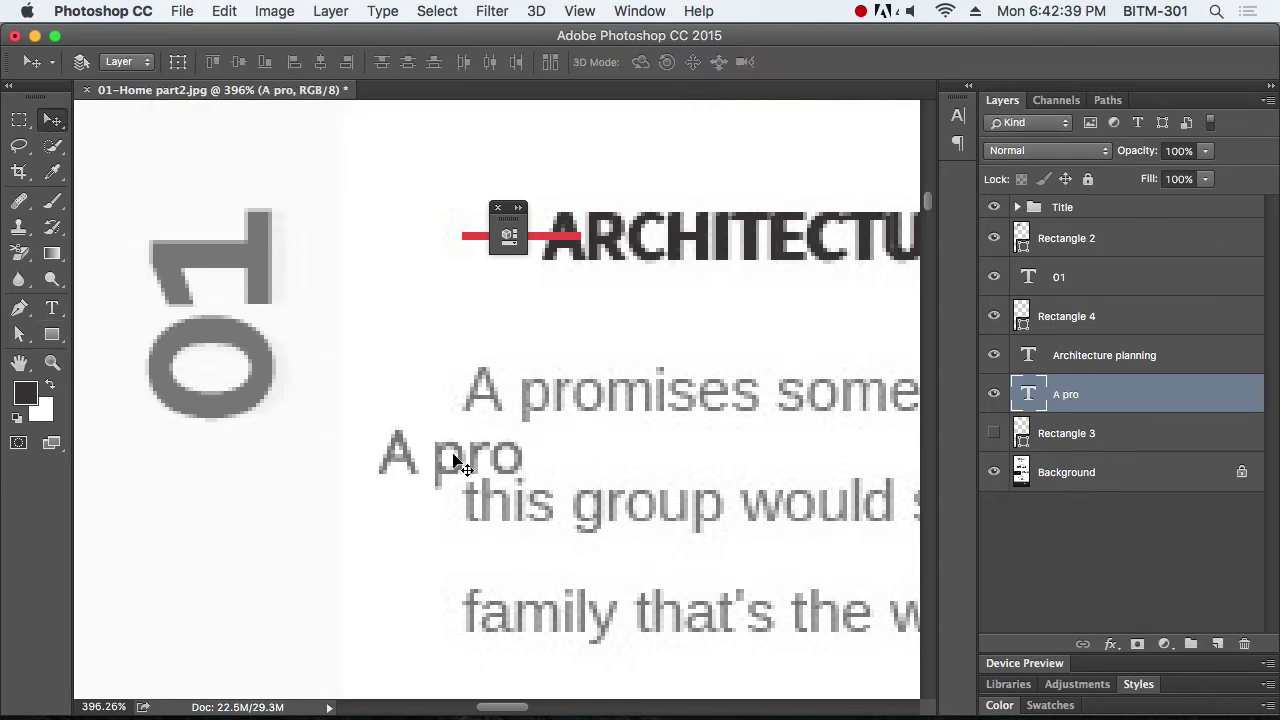
Align the "A pro" text precisely over the start of the reference description's first line
left_click_drag(456, 451, 538, 405)
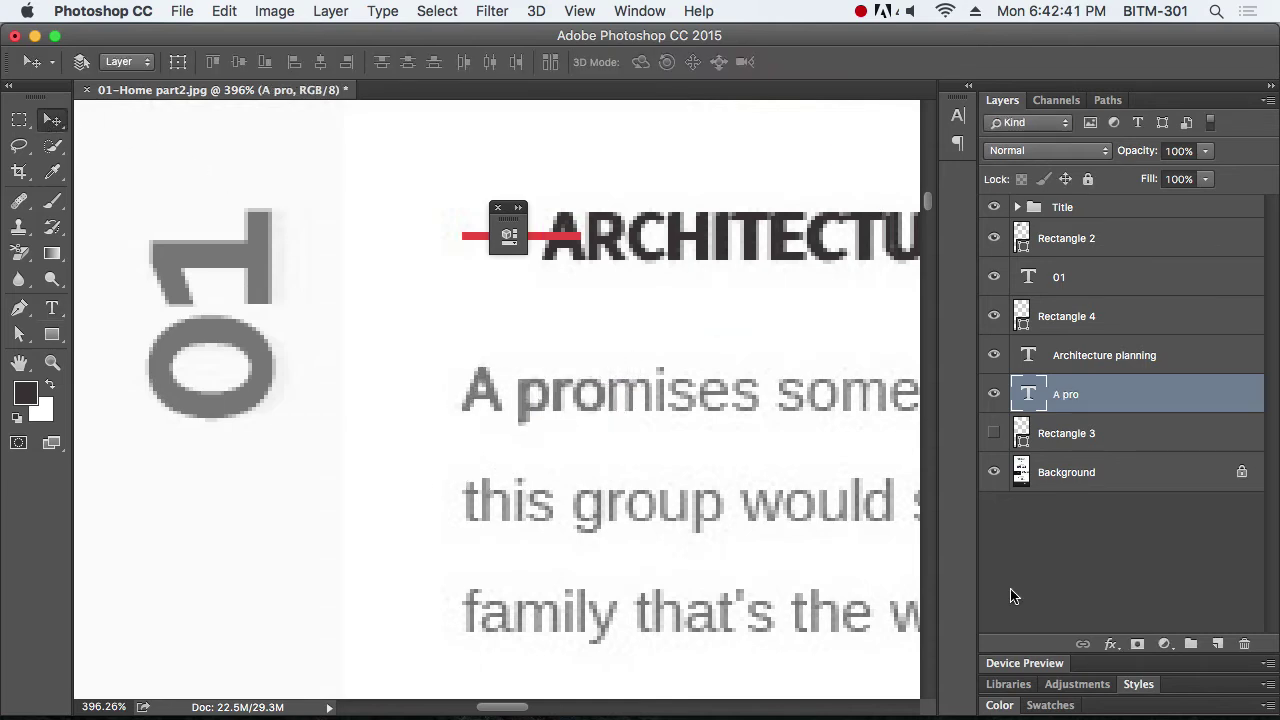
key("Up")
key("Down")
key("Right")
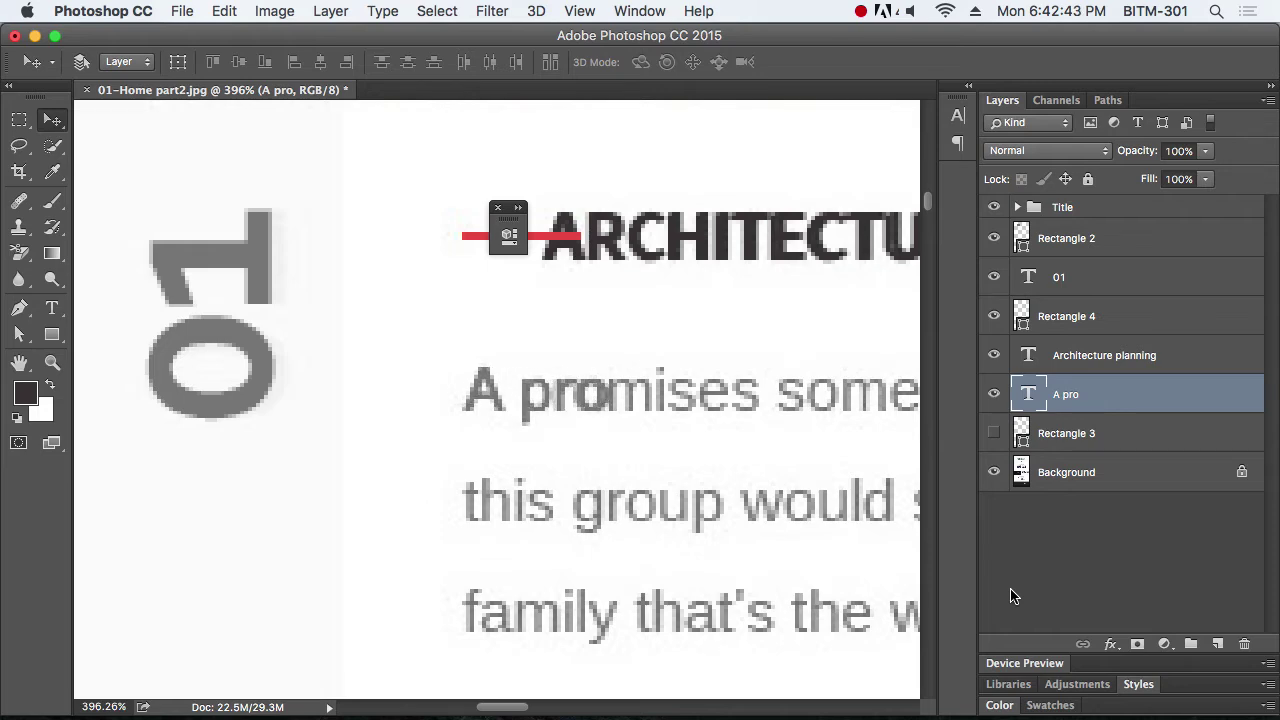
key("Down")
key("Up")
Add a second line reading "this" to the "A pro" text
left_click(691, 466, "alt")
left_click(691, 466, "alt")
left_click(691, 466, "alt")
left_click_drag(731, 474, 583, 489)
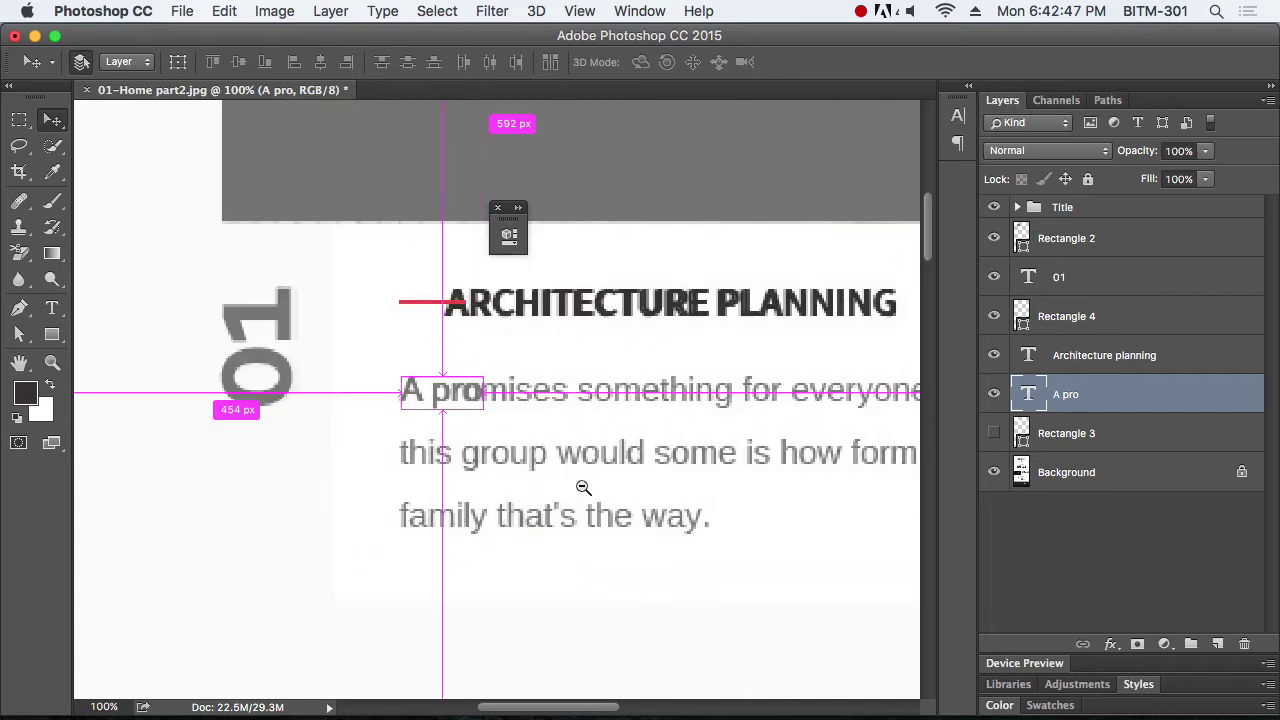
key("t")
left_click(450, 392)
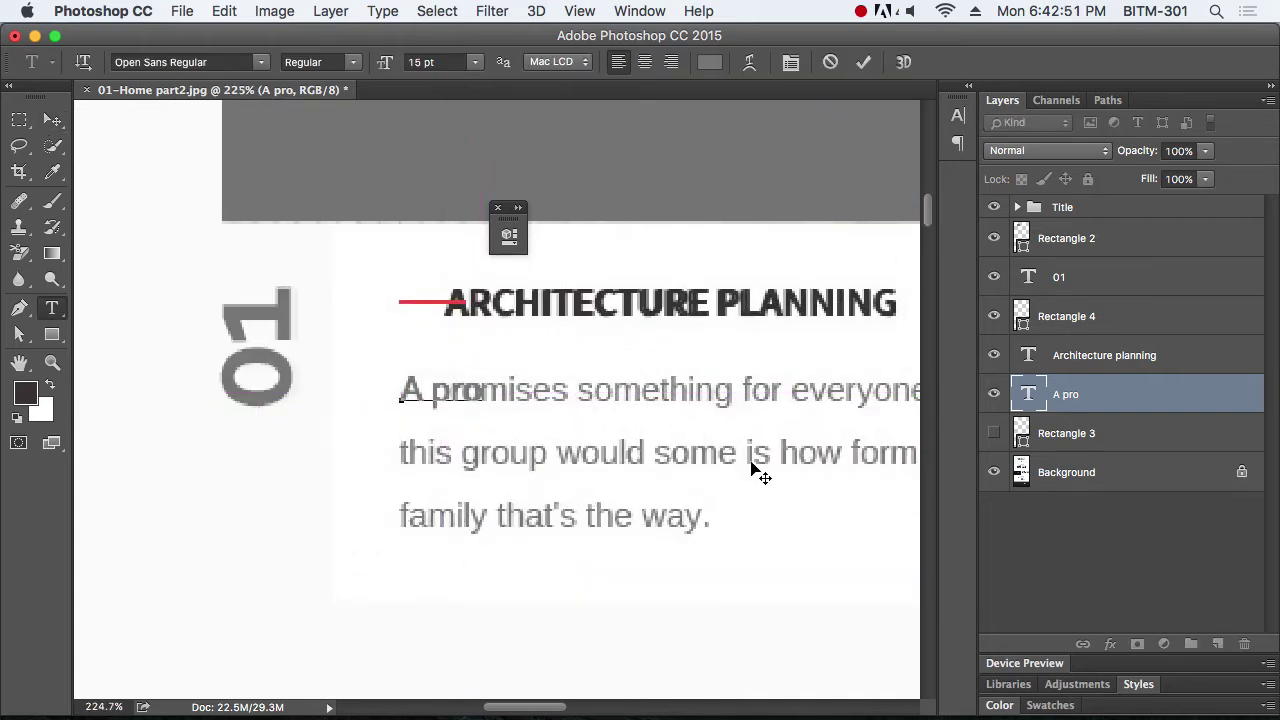
type("this")
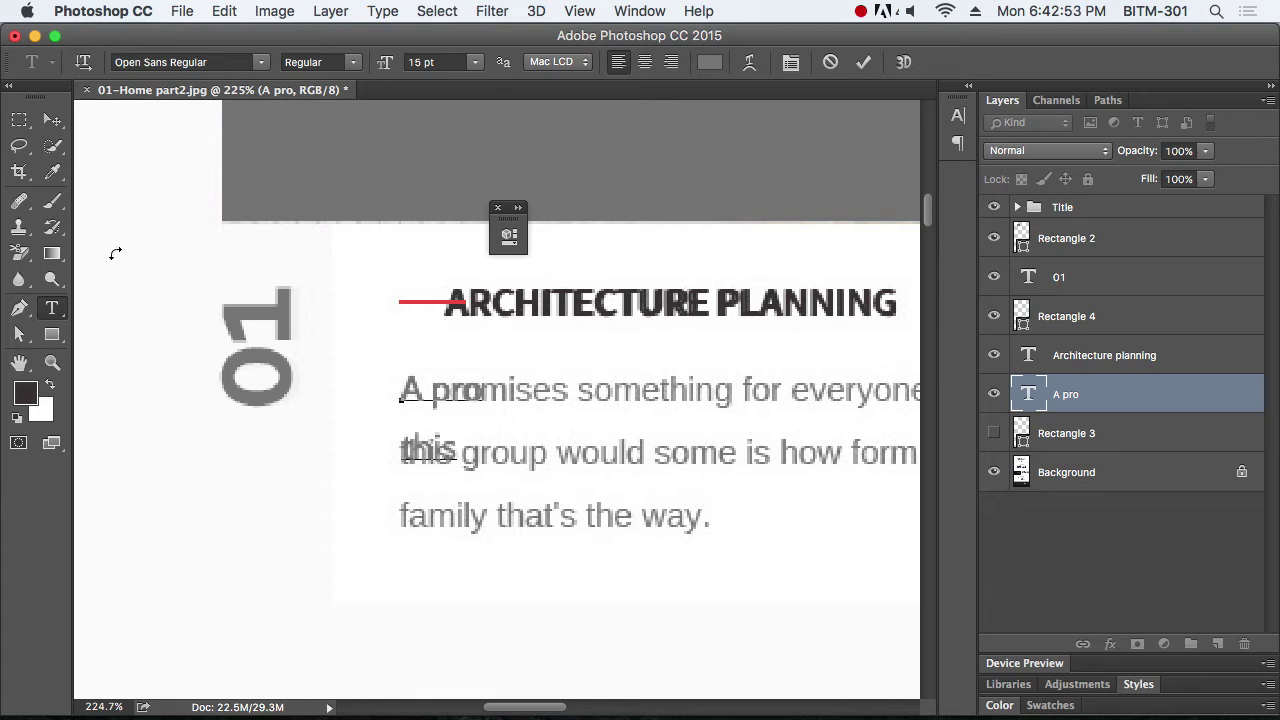
Recolour the whole two-line sample text red, using fa0000
key("super+a")
left_click(709, 62)
left_click(895, 377)
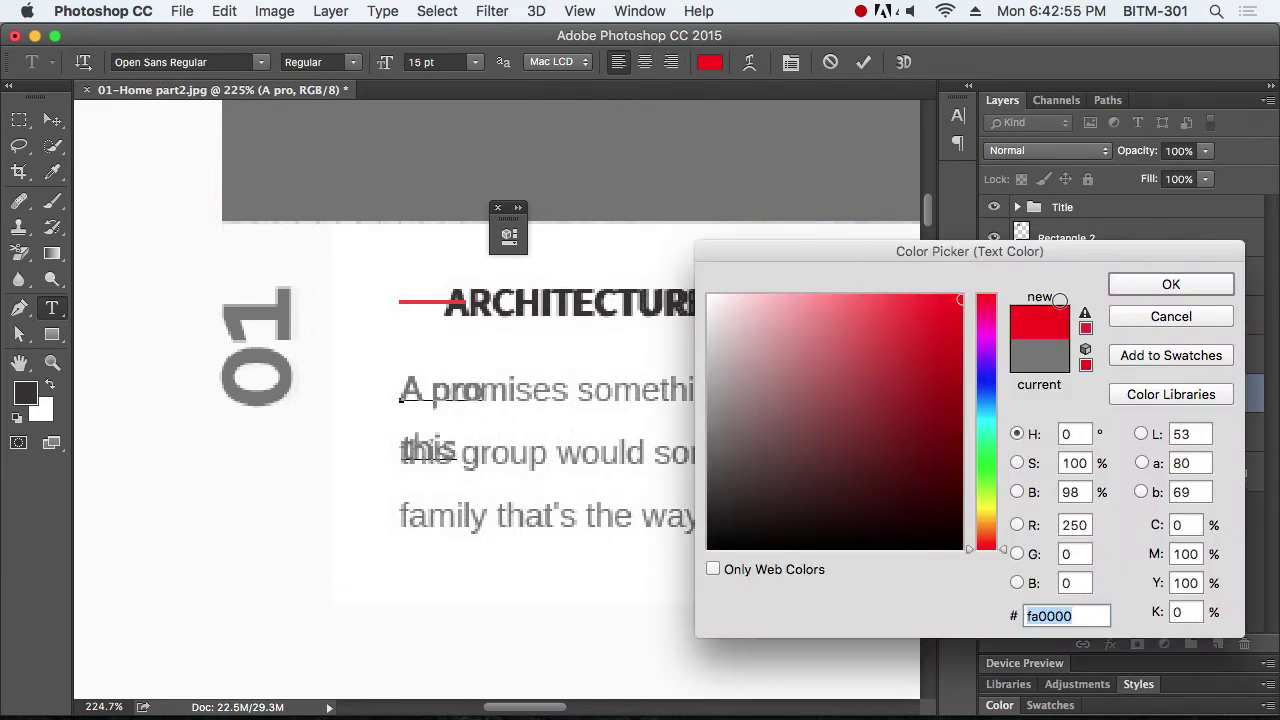
left_click(1171, 284)
left_click(53, 120)
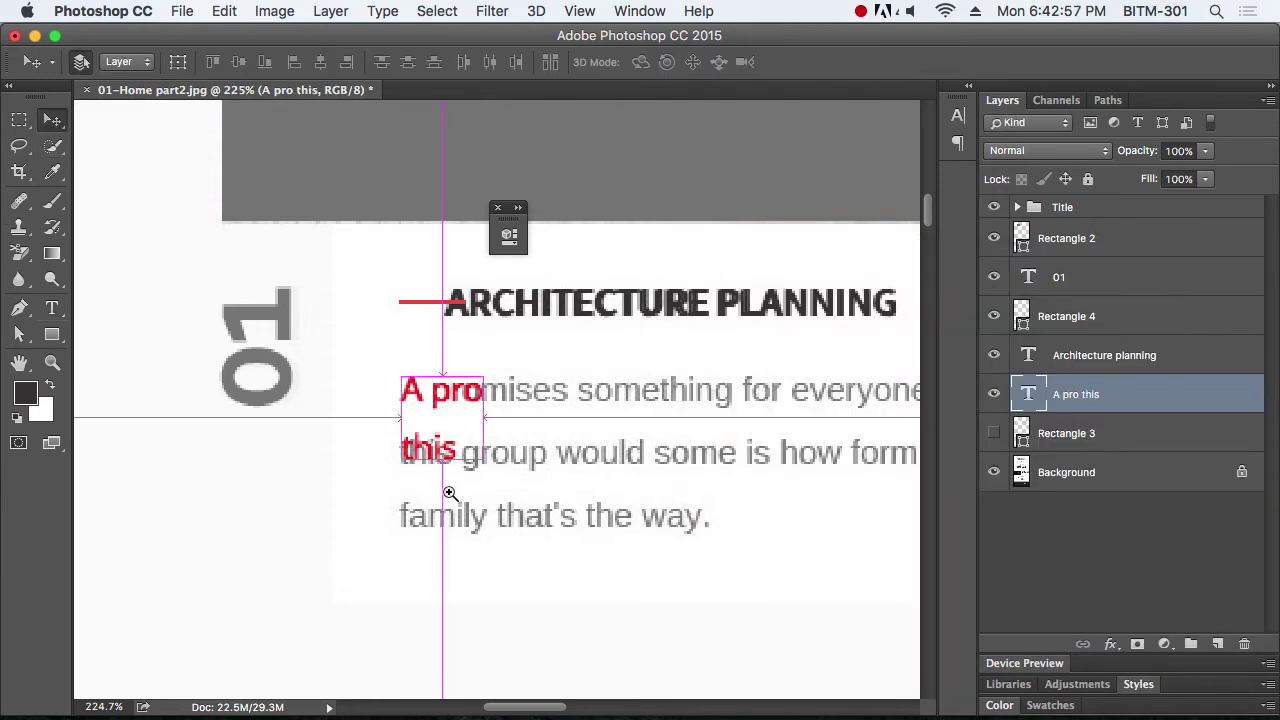
Increase the sample text's line spacing to match the reference description, and delete all of its text
scroll(449, 491, "up", 5)
key("t")
left_click(404, 421)
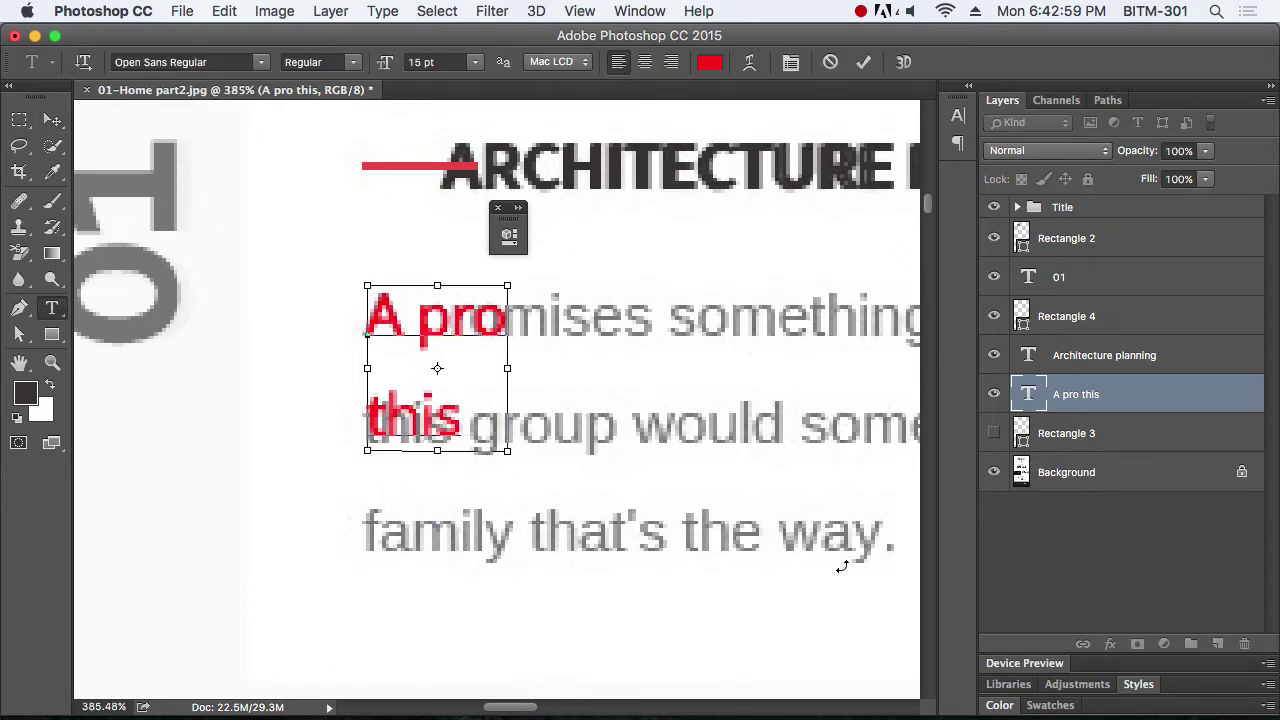
key("super+a")
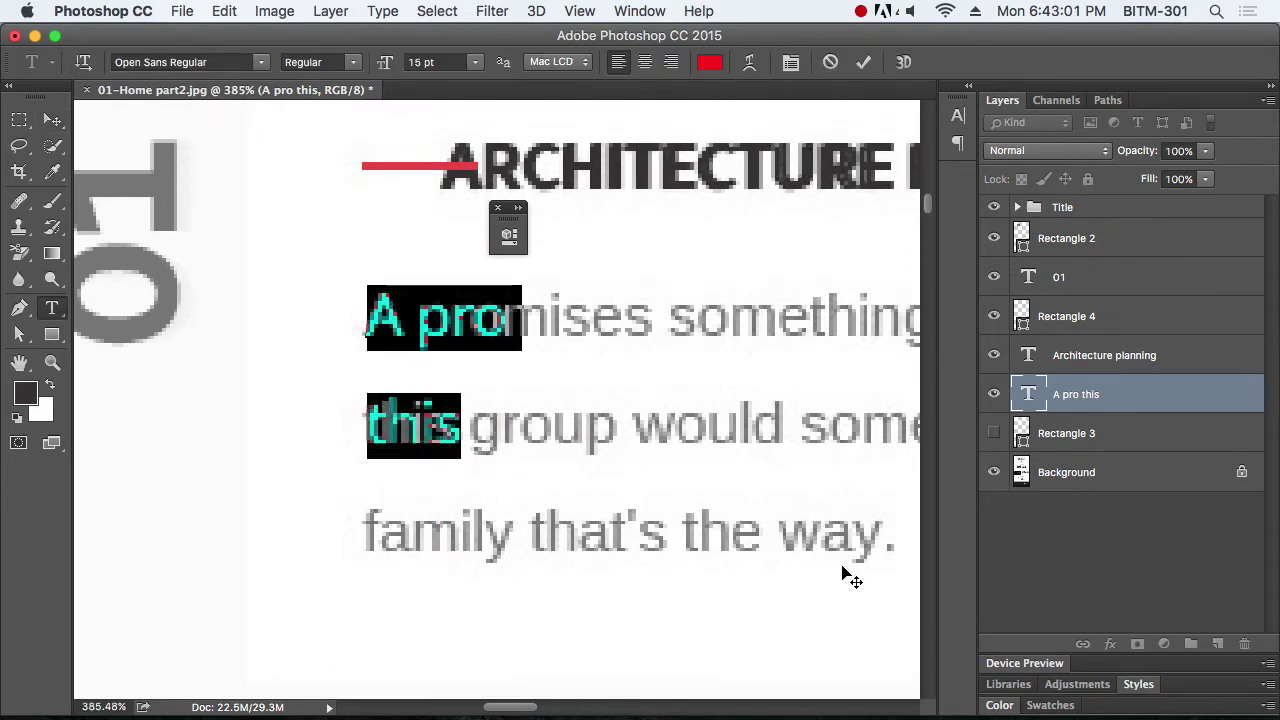
key("BackSpace")
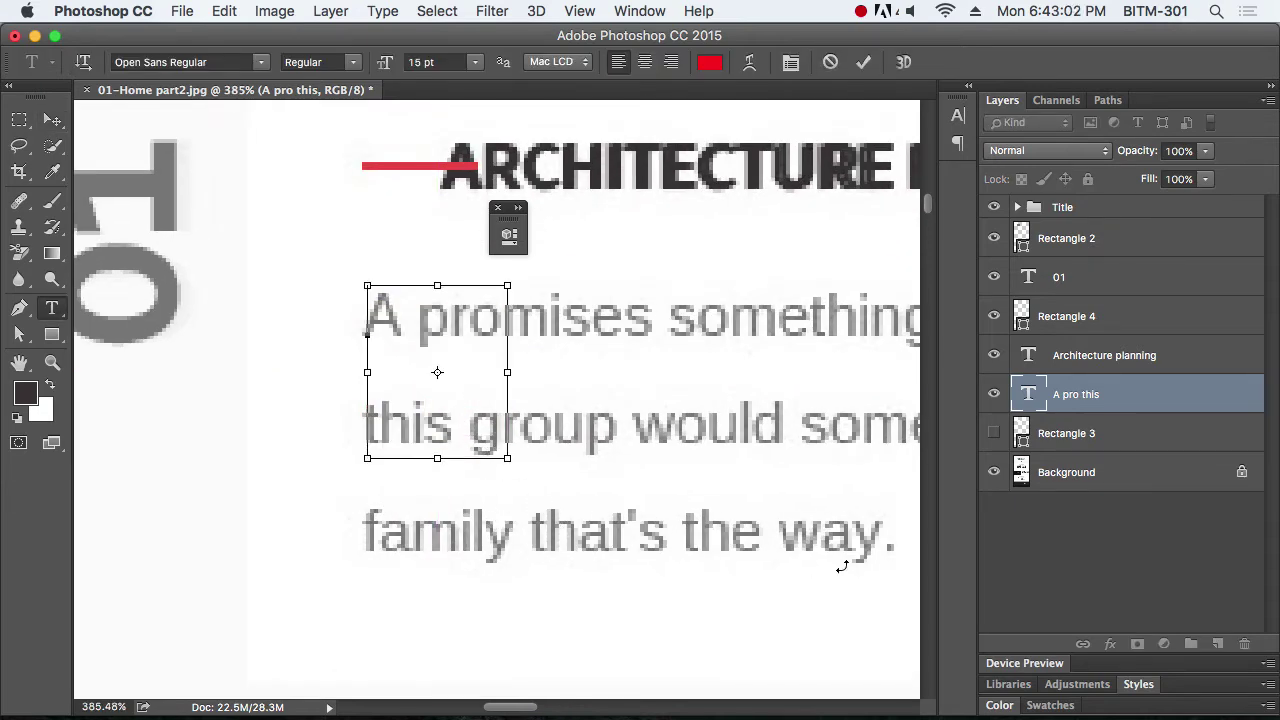
left_click(51, 118)
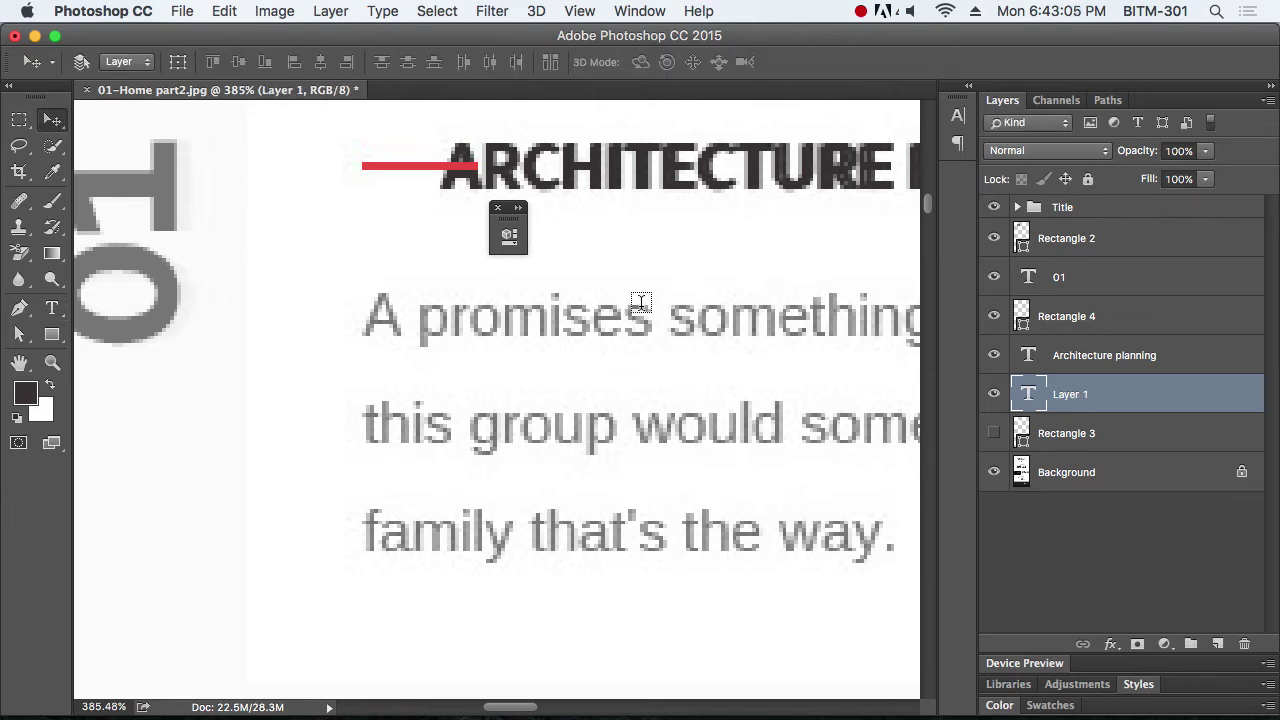
Draw a paragraph text box over the first card's reference description and fill it with Lorem Ipsum placeholder text
key("t")
scroll(626, 378, "down", 5)
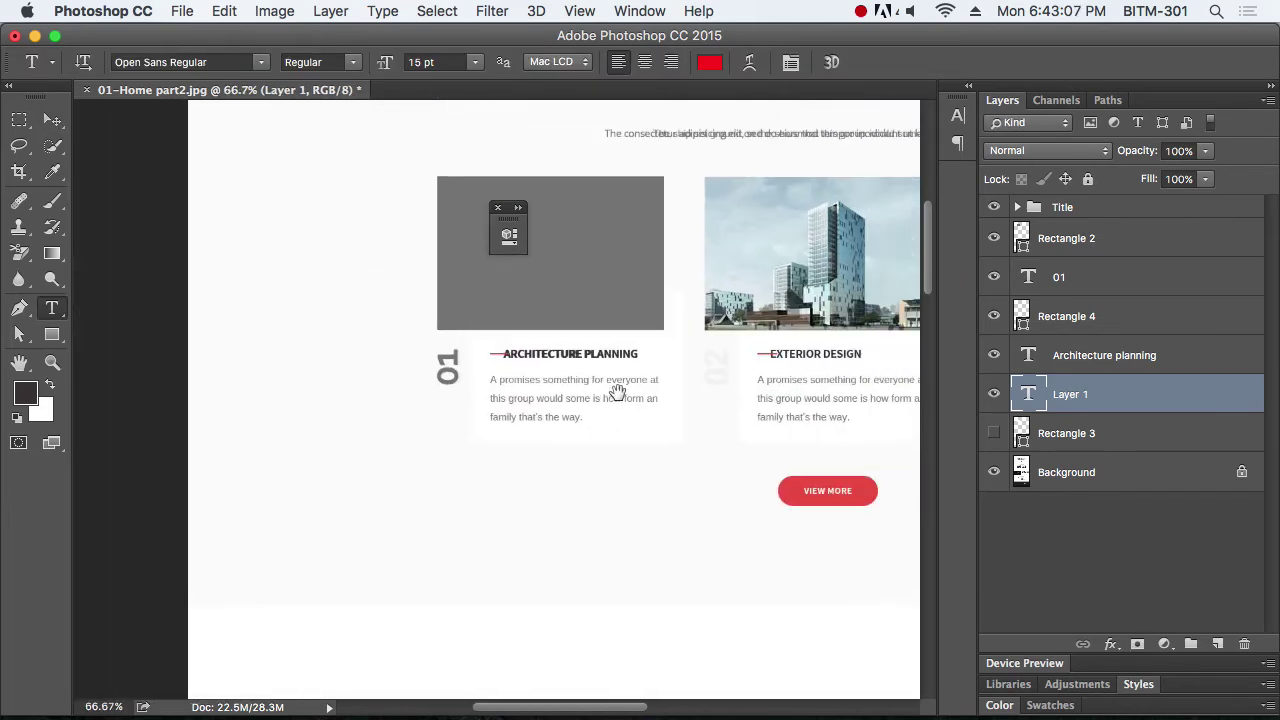
left_click_drag(490, 354, 674, 457)
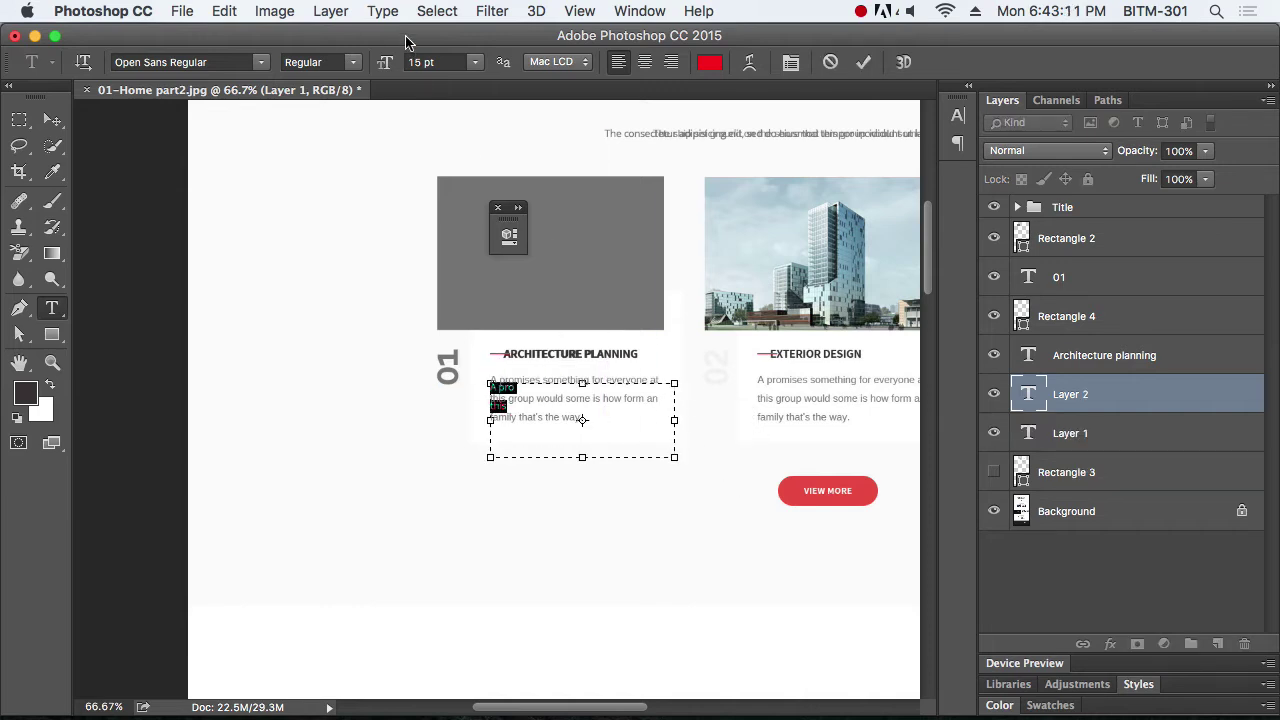
left_click(383, 11)
left_click(484, 457)
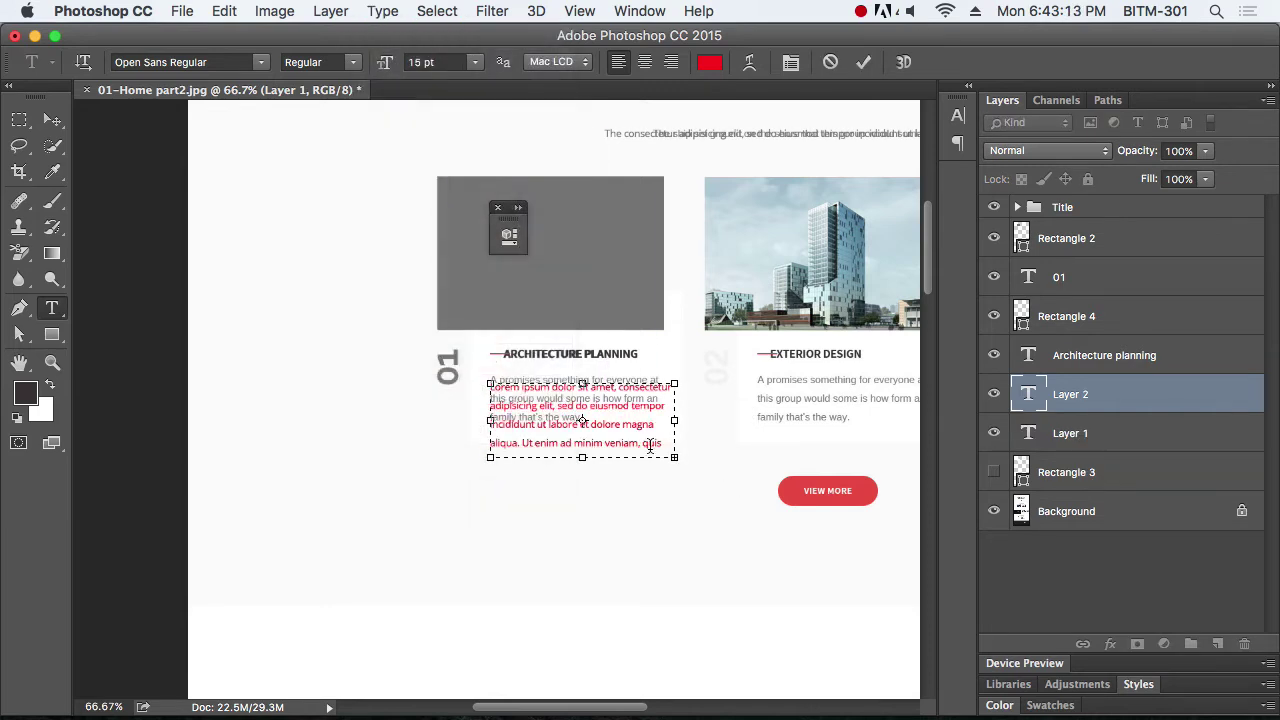
Delete the placeholder's fourth line so the paragraph ends with "incididunt ut labore et dolore magna"
left_click_drag(654, 425, 371, 346)
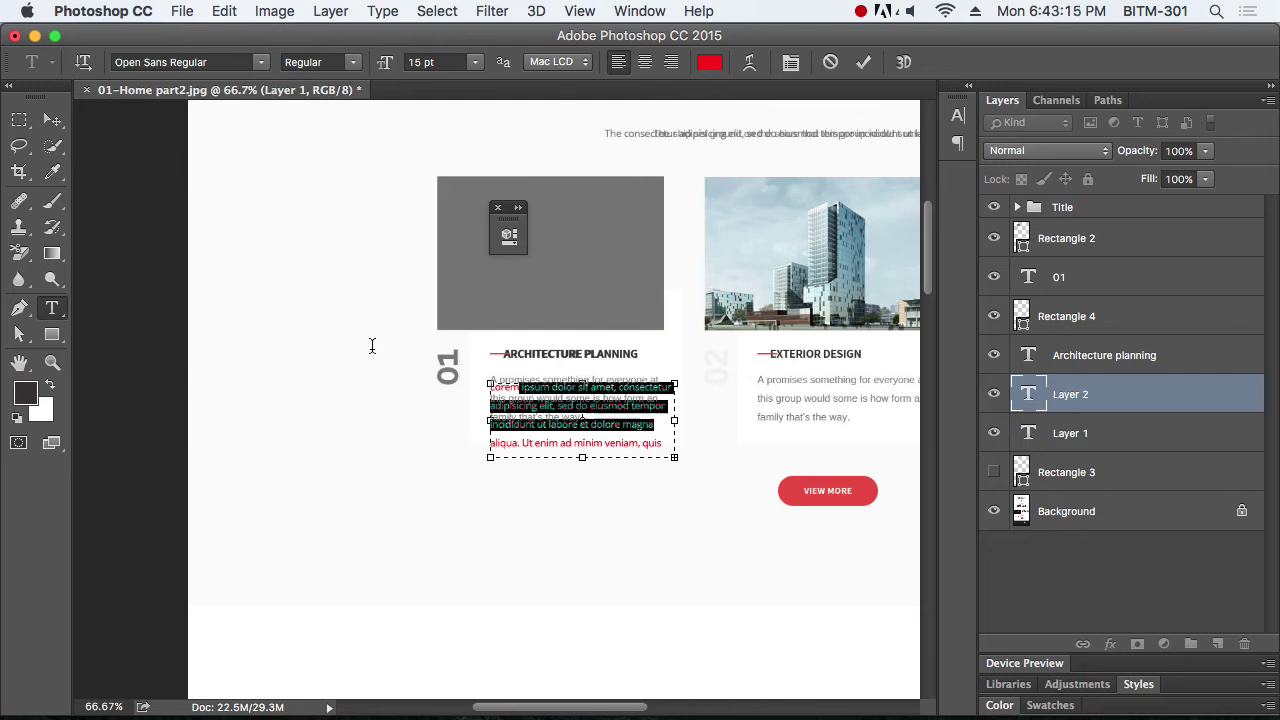
key("super+x")
key("super+a")
left_click(604, 422)
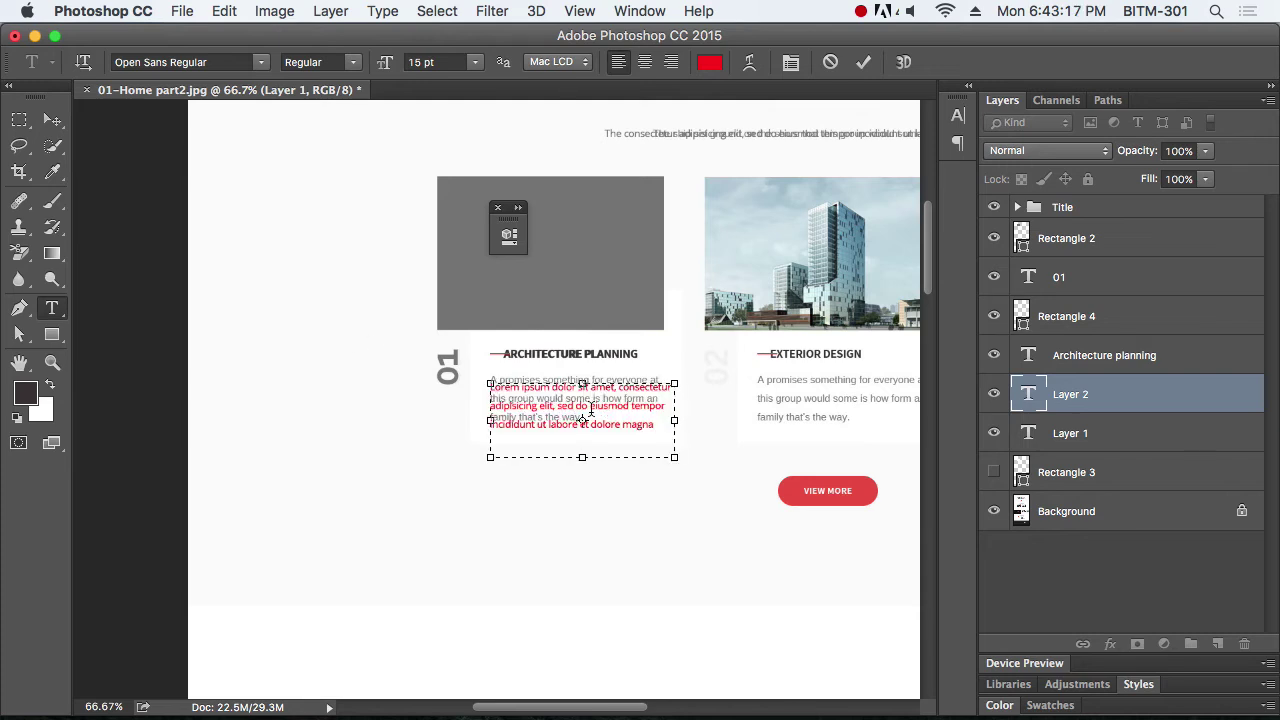
left_click(52, 119)
Insert "A pro" before "Lorem" and move the paragraph up so its lines sit on the reference description's lines
left_click_drag(533, 394, 660, 491)
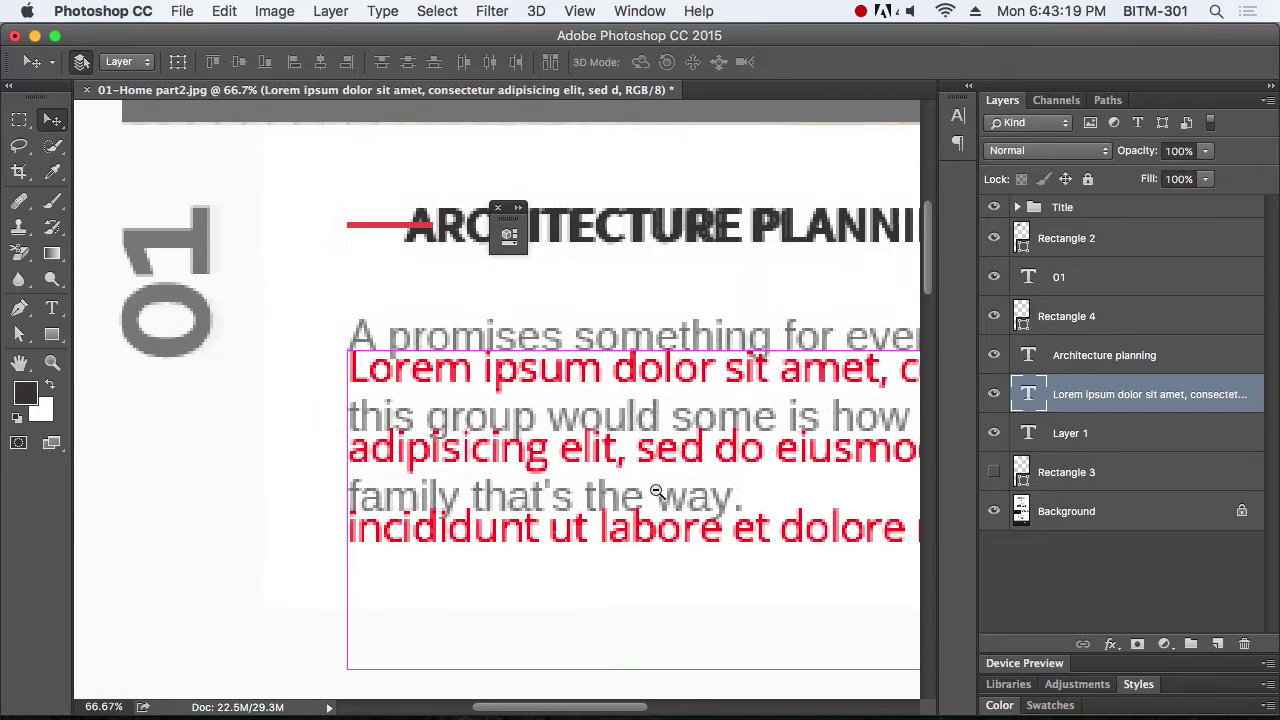
key("t")
left_click(352, 370)
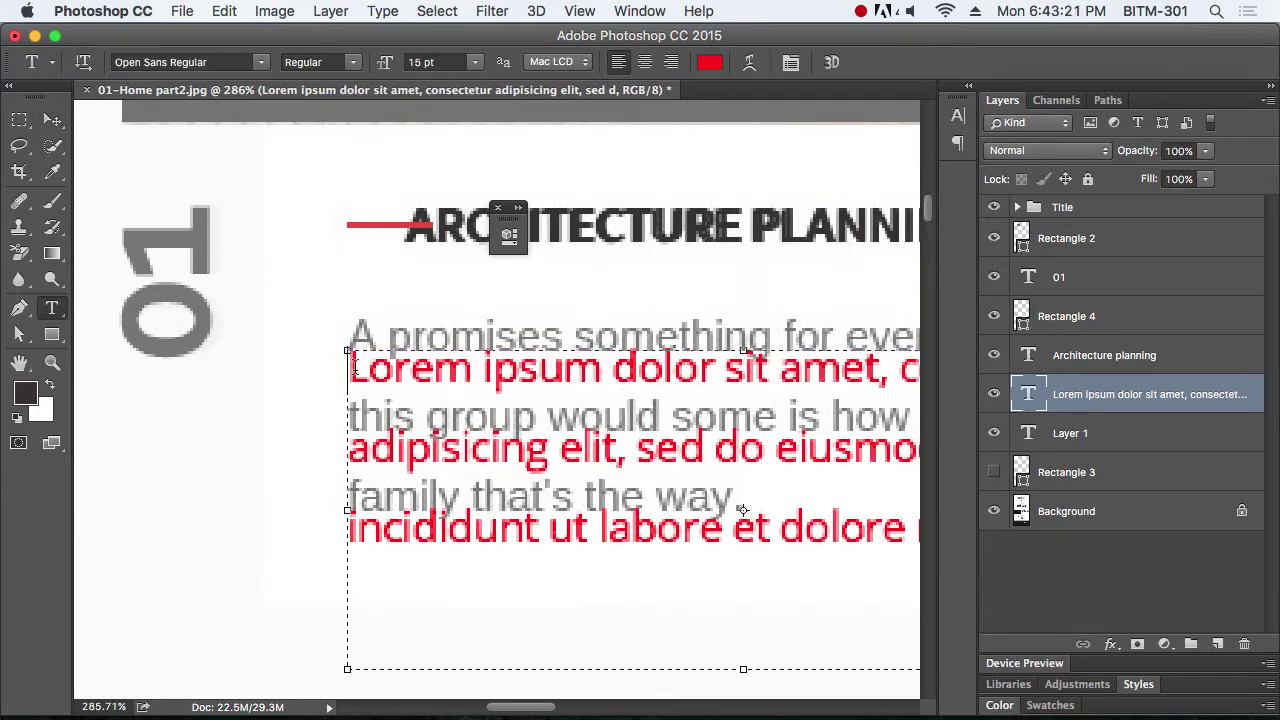
type("A ")
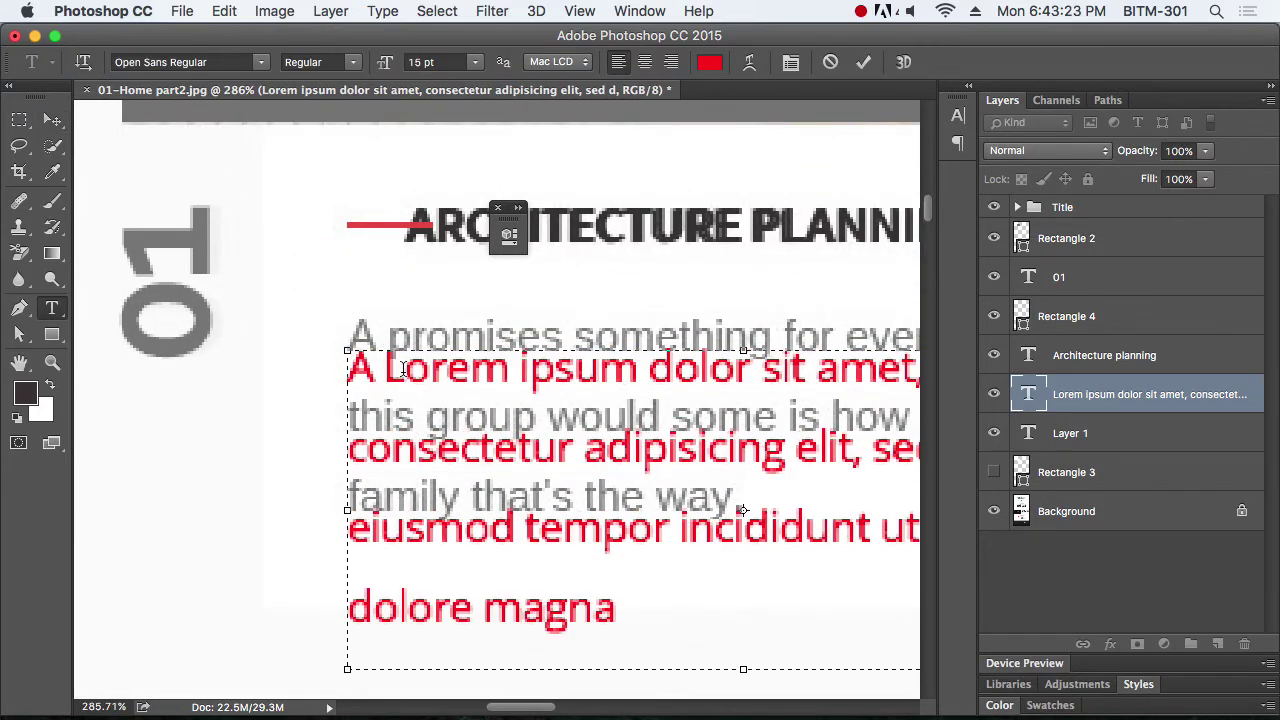
type("P")
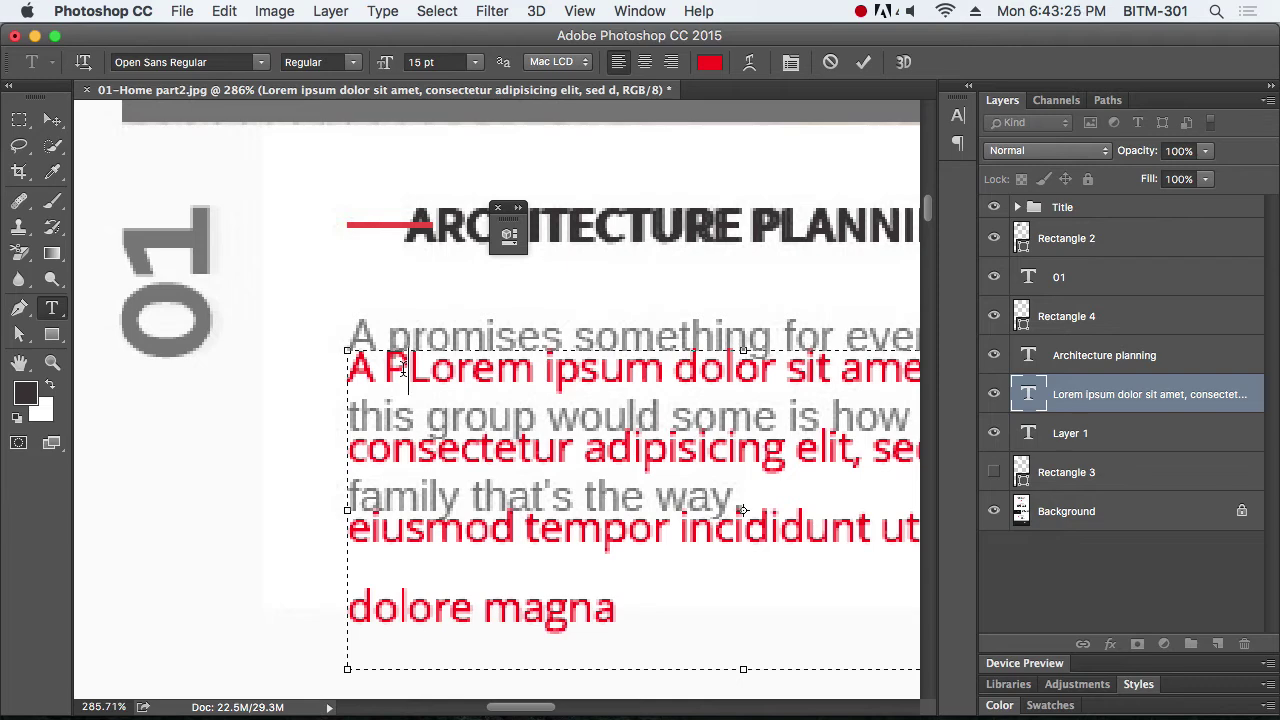
key("BackSpace")
type("pro")
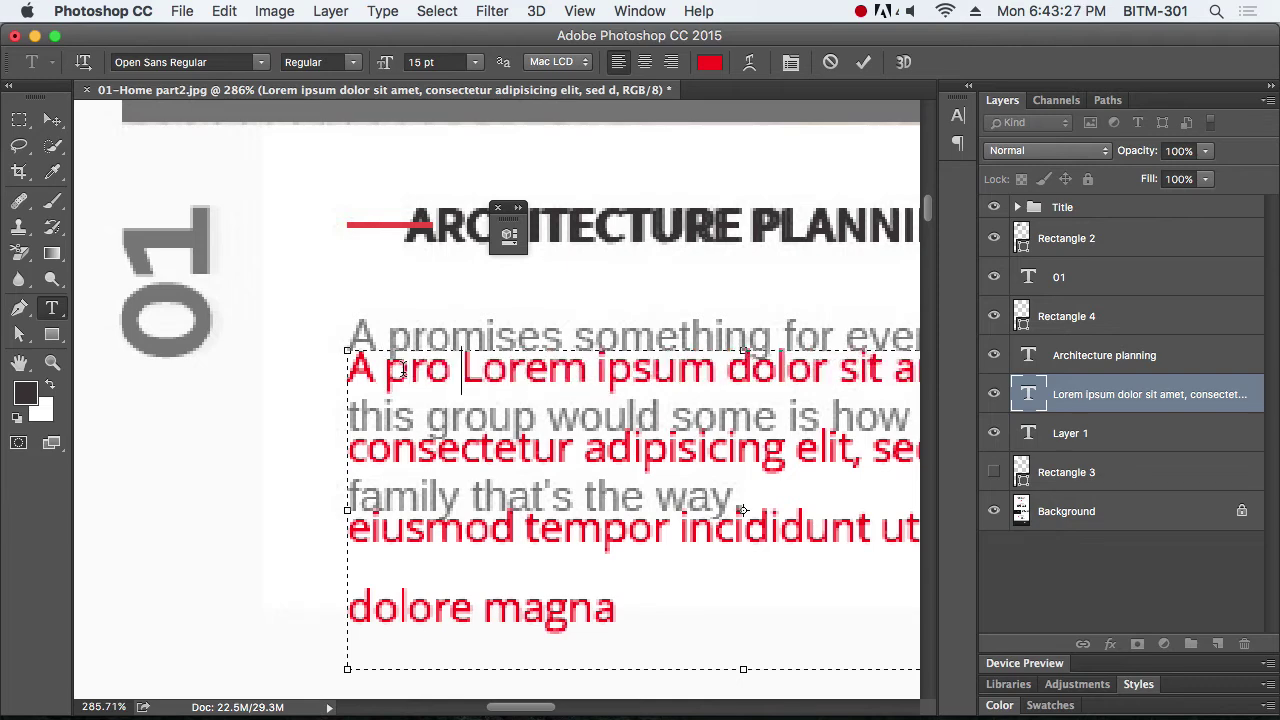
left_click(52, 119)
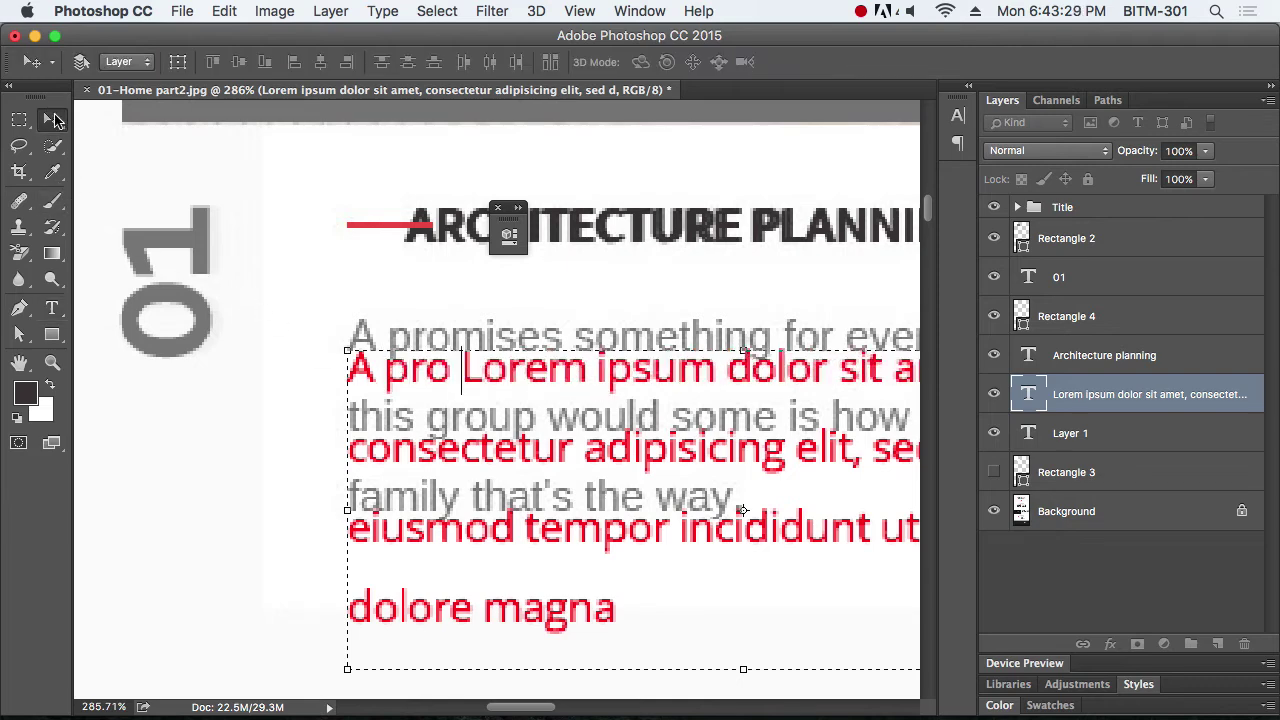
left_click_drag(440, 374, 440, 343)
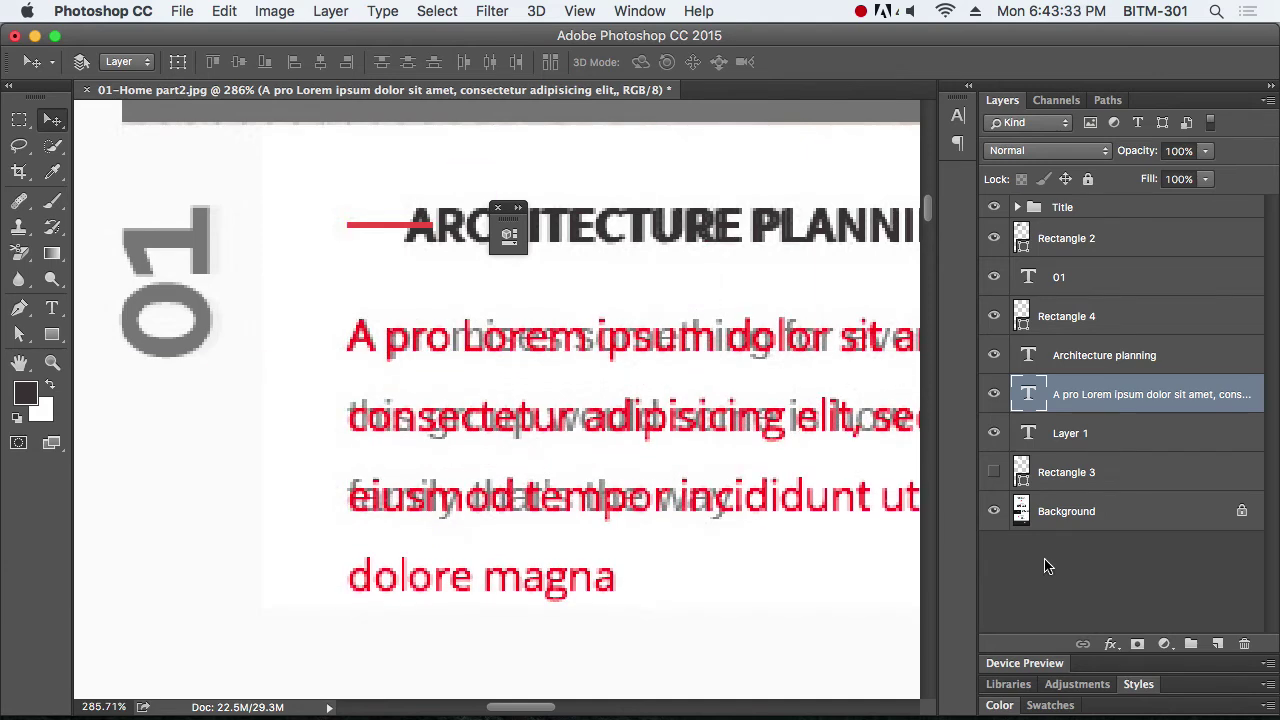
Narrow the paragraph's text box from its right edge to fit the reference description's width
left_click(644, 450, "alt+super")
left_click(644, 450, "alt+super")
left_click(644, 450, "alt+super")
left_click_drag(694, 432, 752, 462)
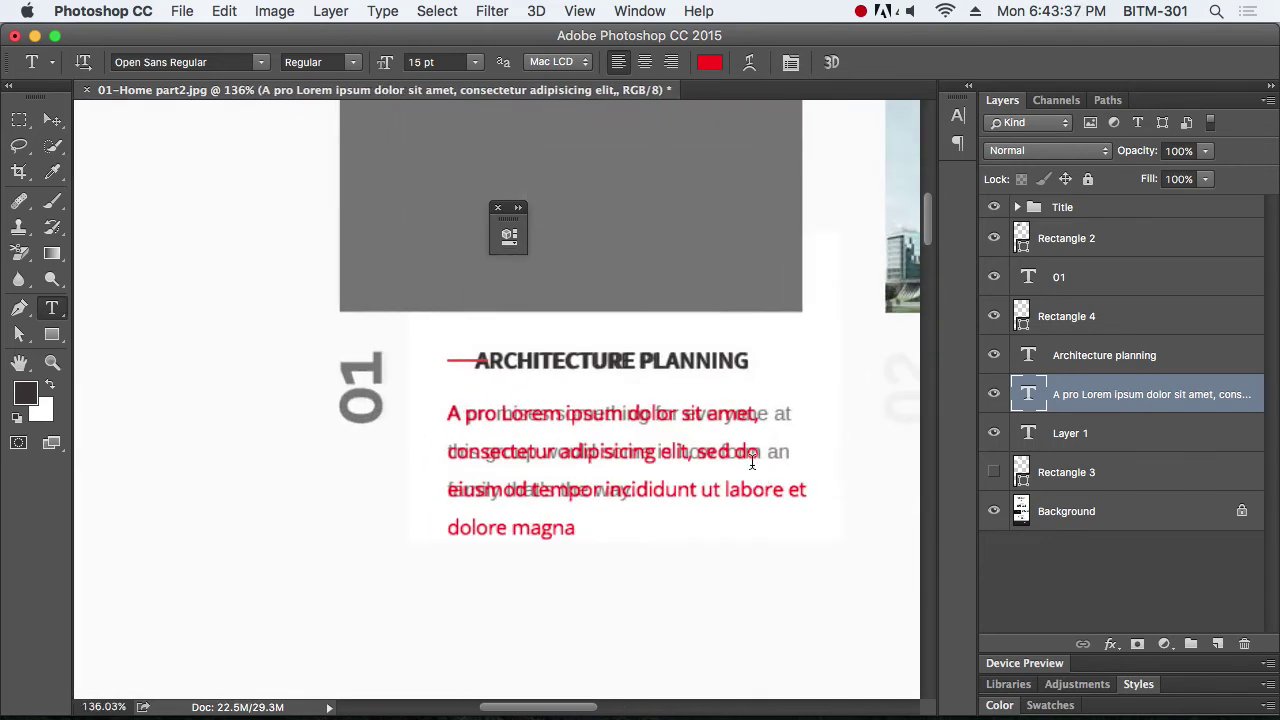
left_click(728, 451)
left_click_drag(826, 485, 802, 485)
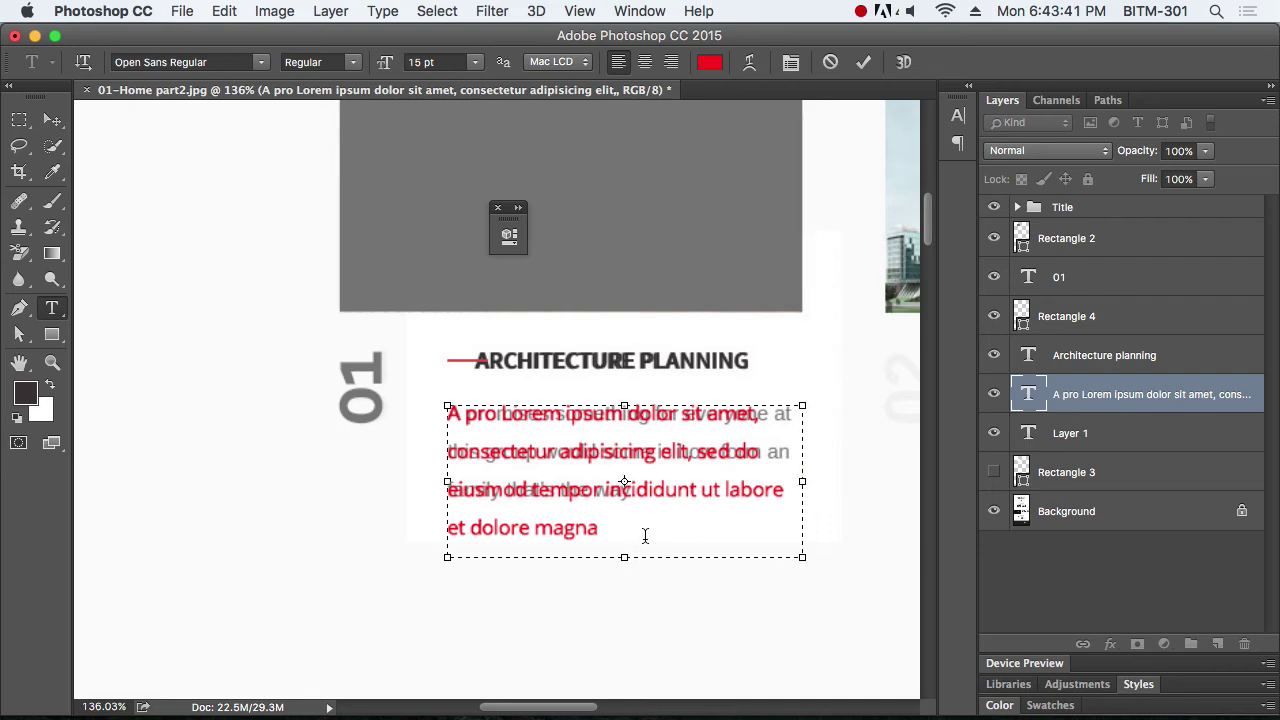
Hide the Background layer to view the red paragraph without the reference, and show the layer again
left_click_drag(645, 536, 393, 518)
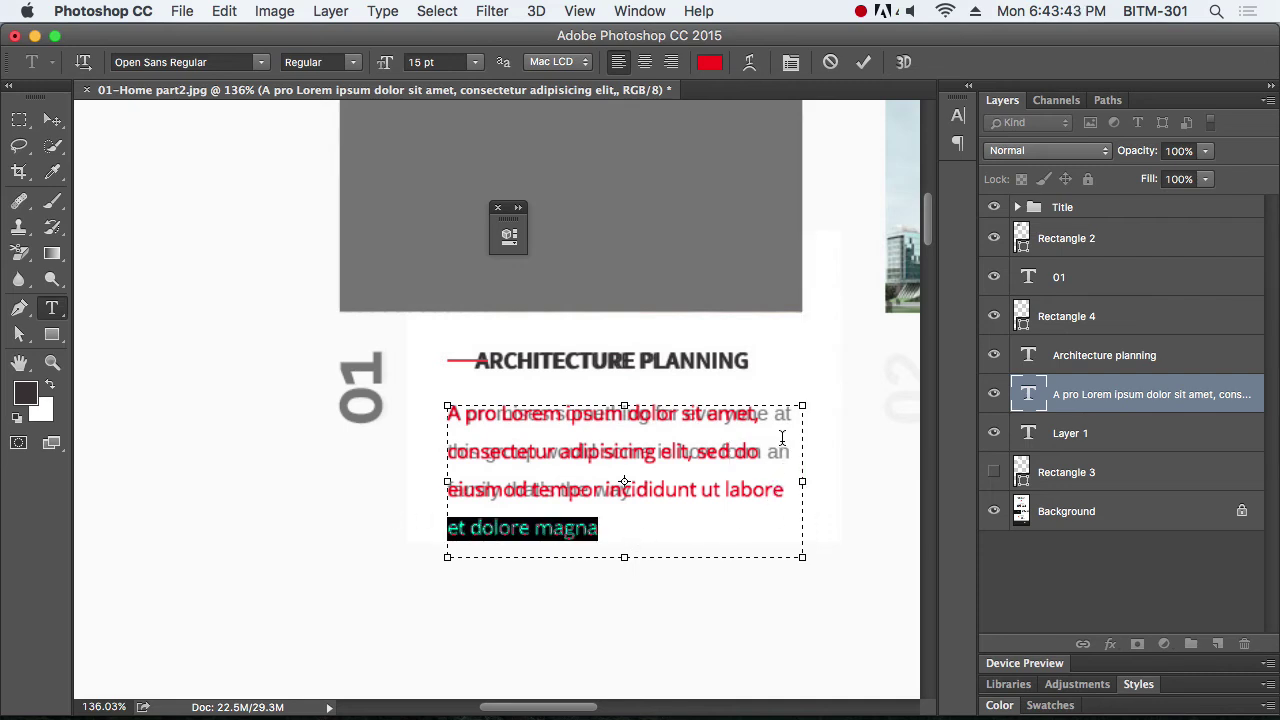
left_click(996, 513)
left_click(994, 513)
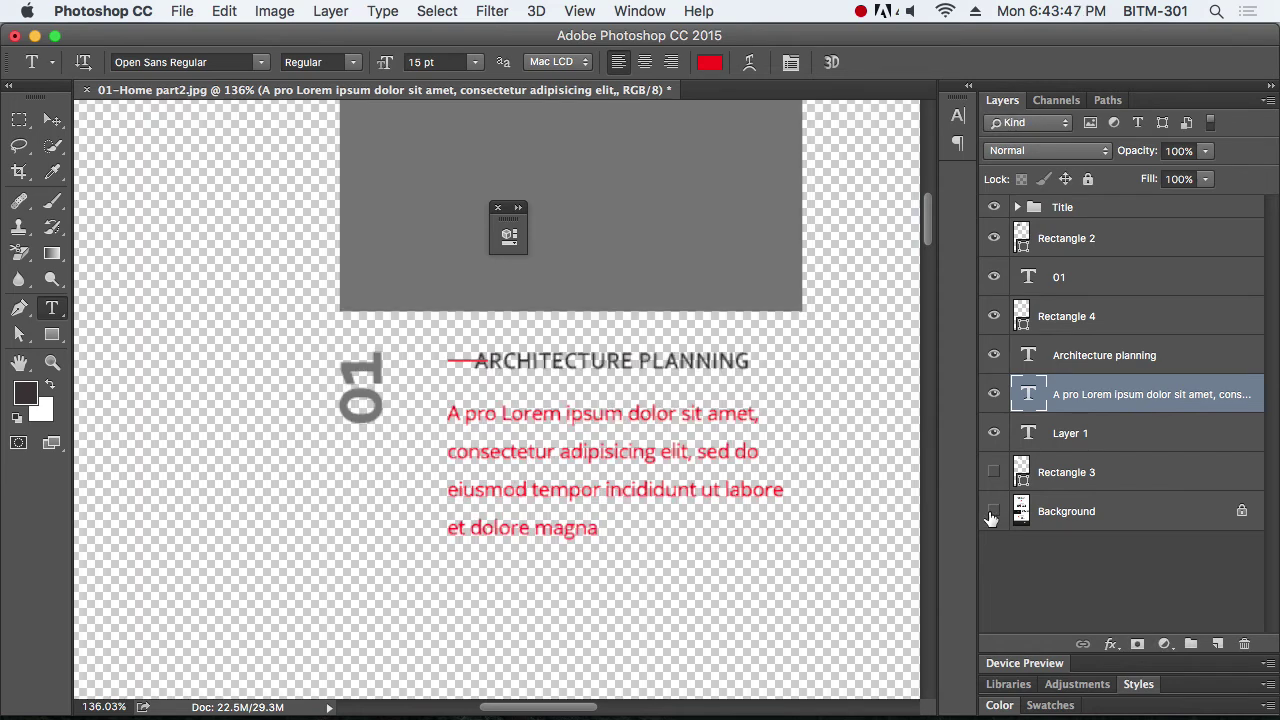
left_click(993, 513)
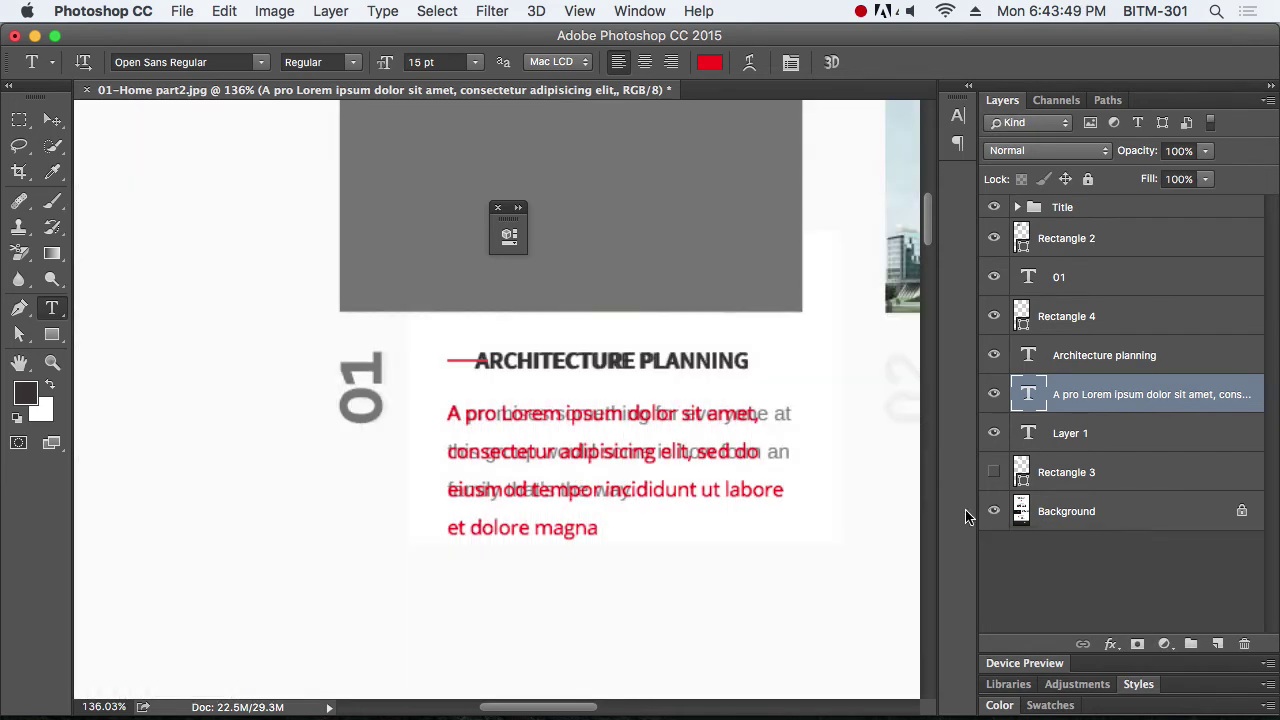
Split "consectetur" into "con sectetur" and shorten "eiusmod" to "eiusmo" so the first two lines fill the text box
left_click(481, 491)
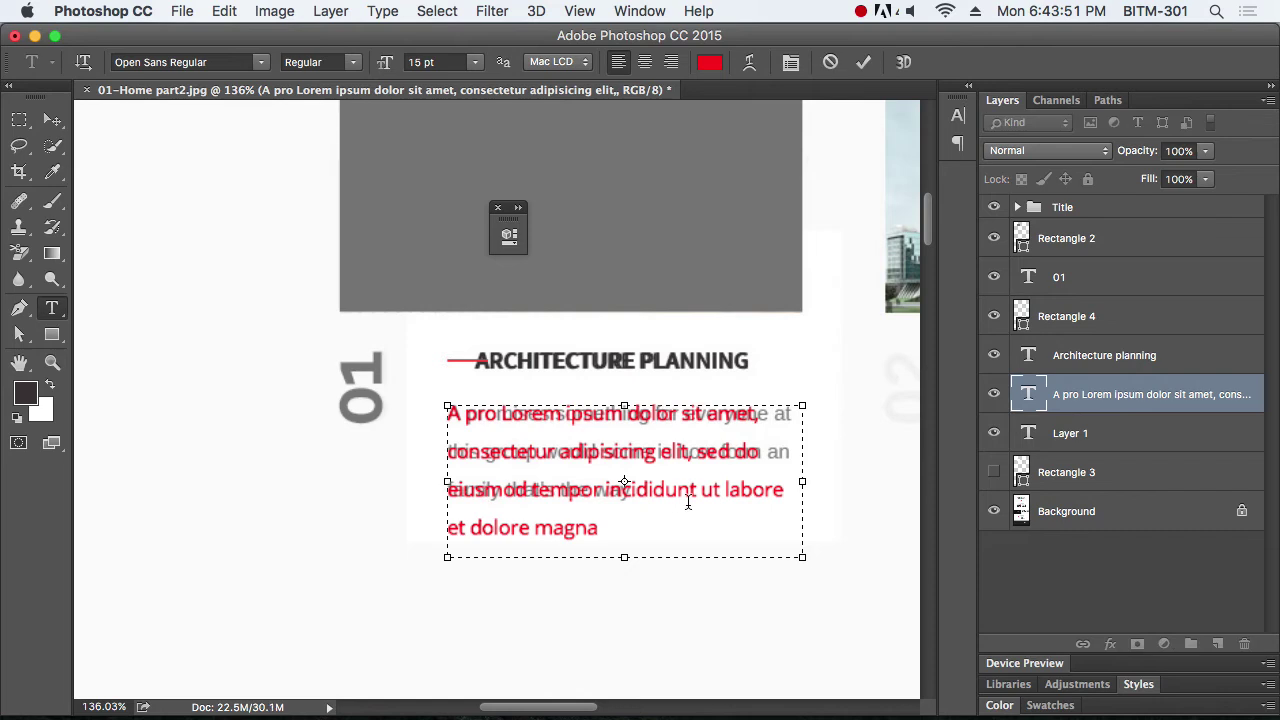
key("Return")
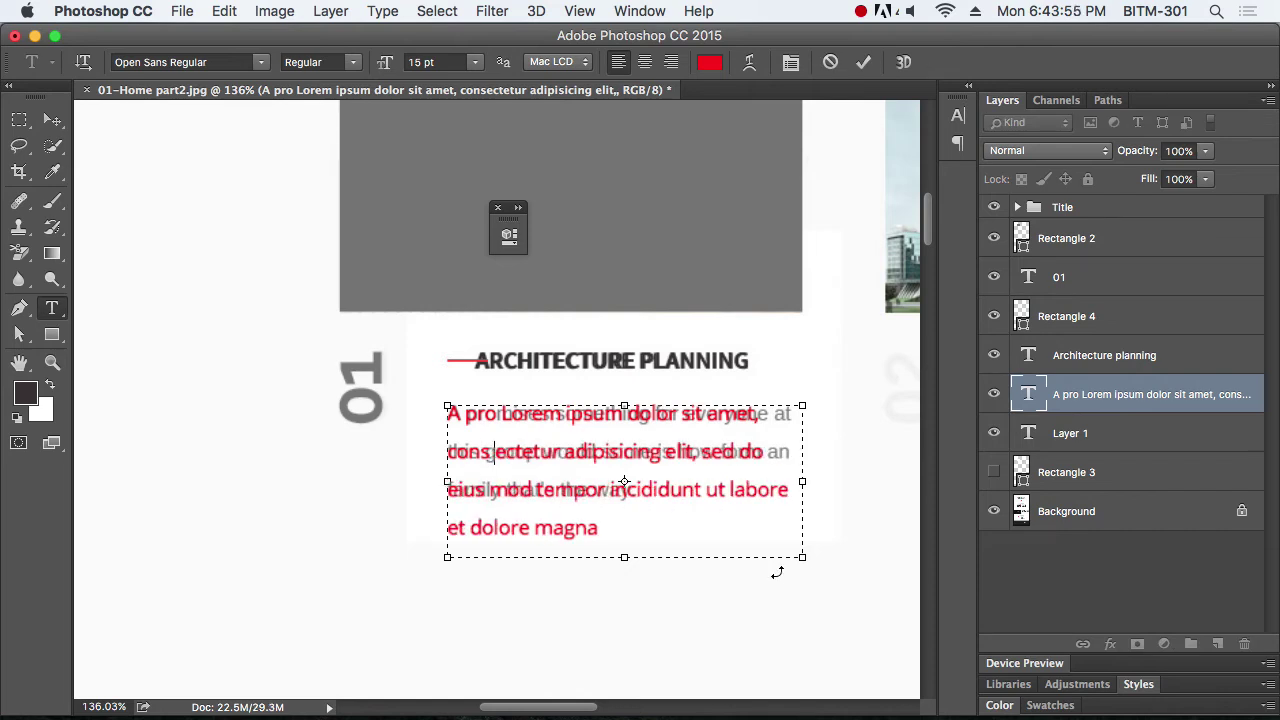
key("BackSpace")
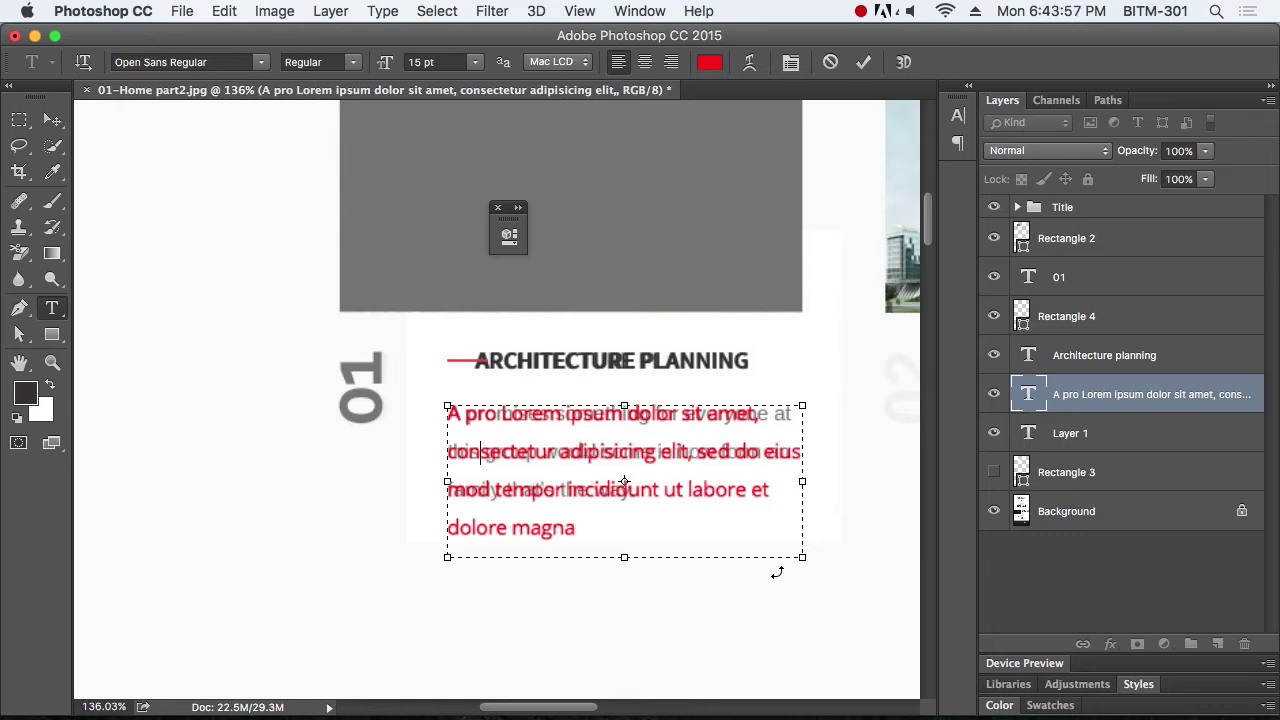
key("Return")
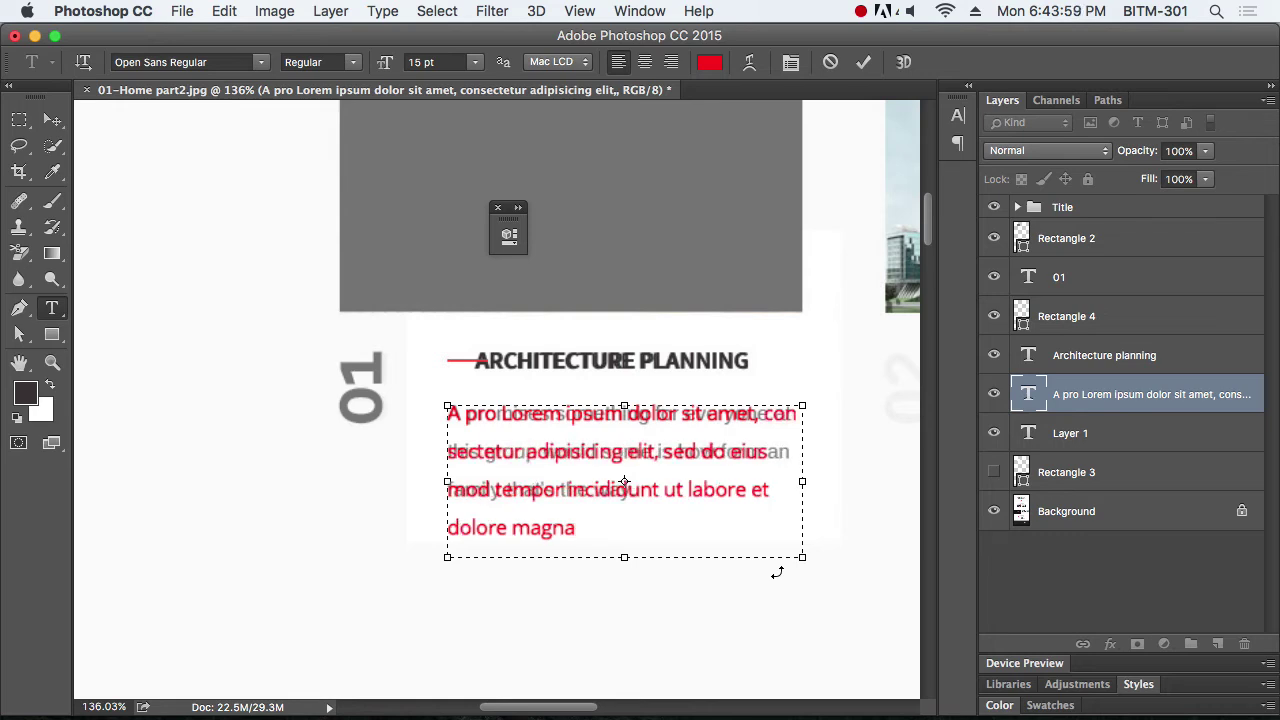
key("BackSpace")
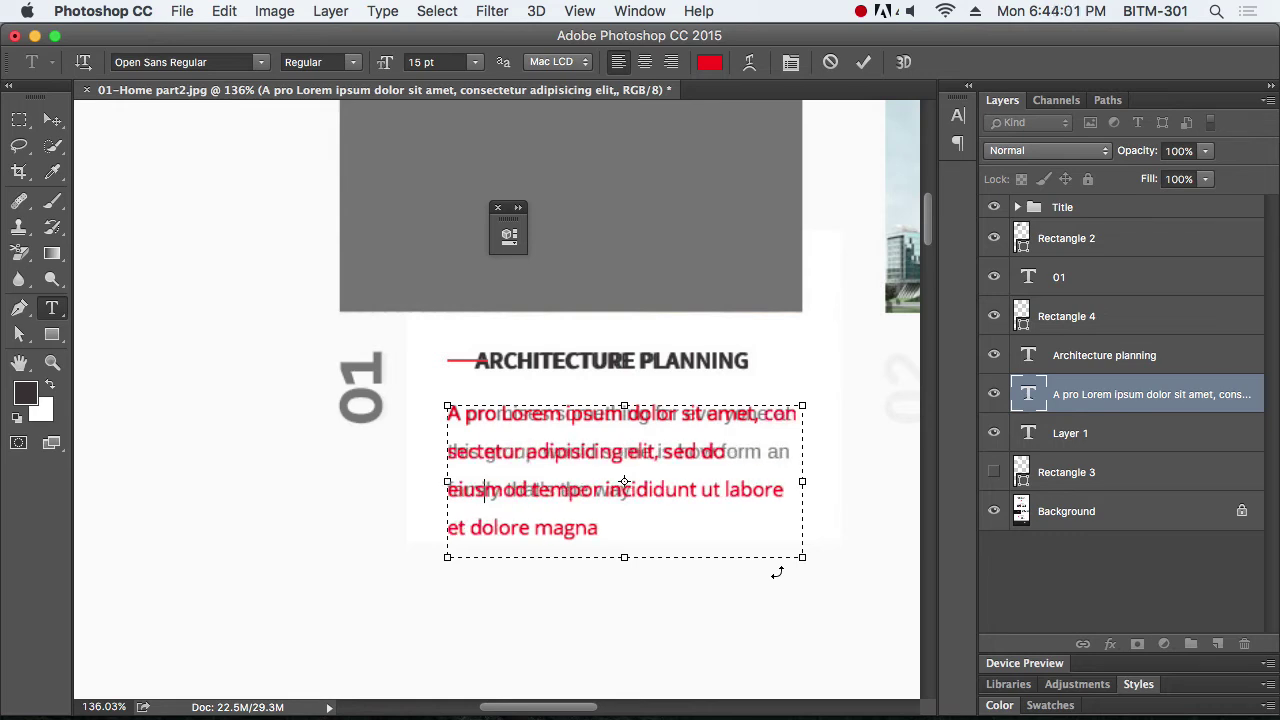
key("Return")
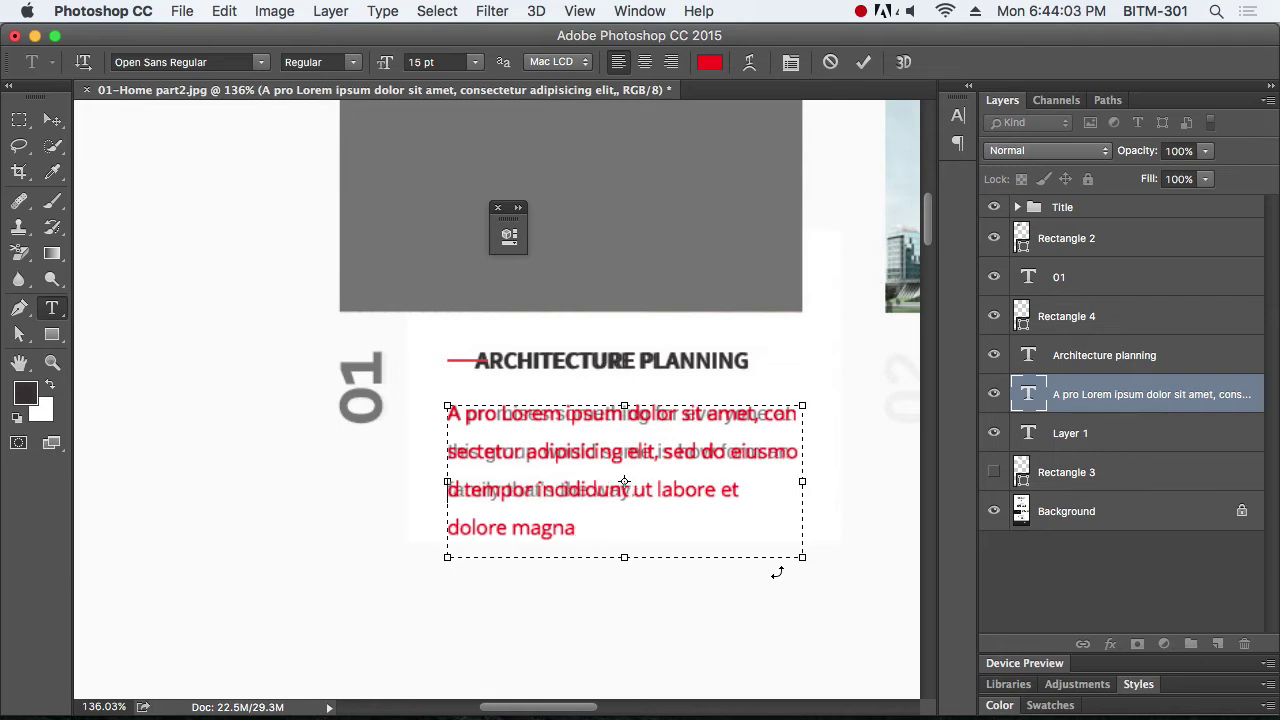
key("Delete")
key("Delete")
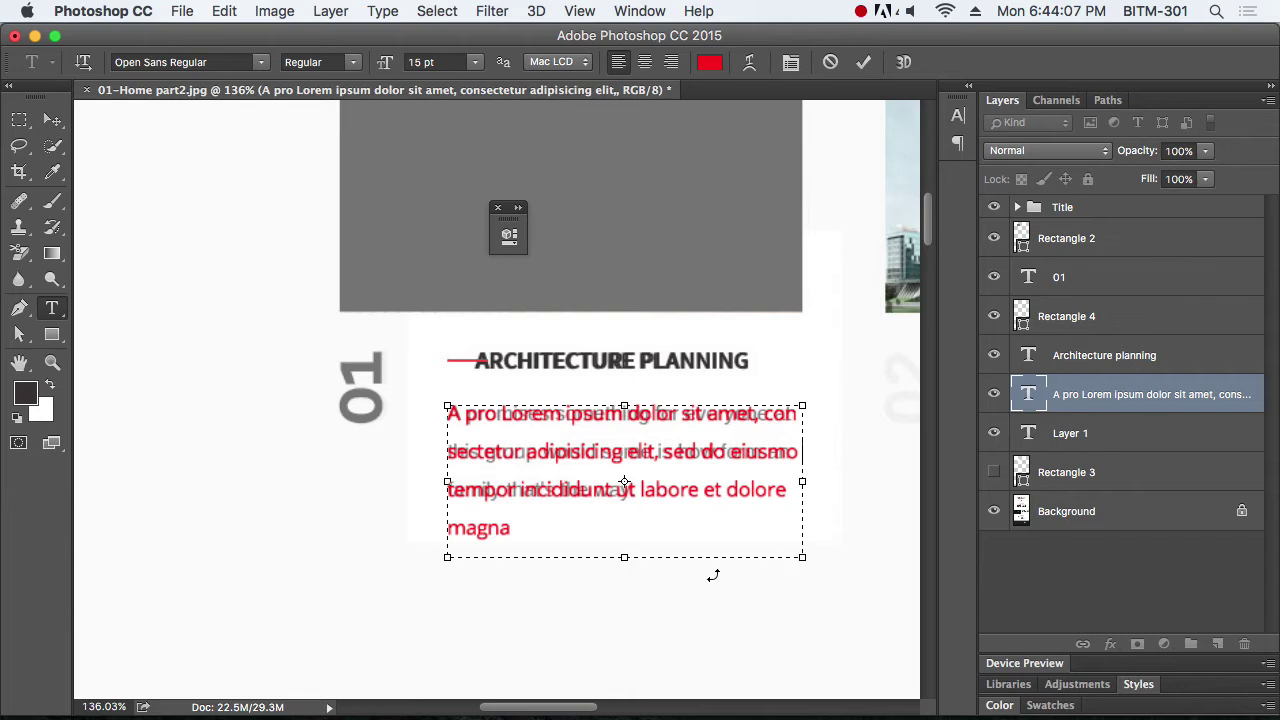
Delete "et dolore magna" so the paragraph's third line ends with "ut labore"
left_click(524, 530, "shift")
left_click_drag(514, 530, 430, 525)
key("BackSpace")
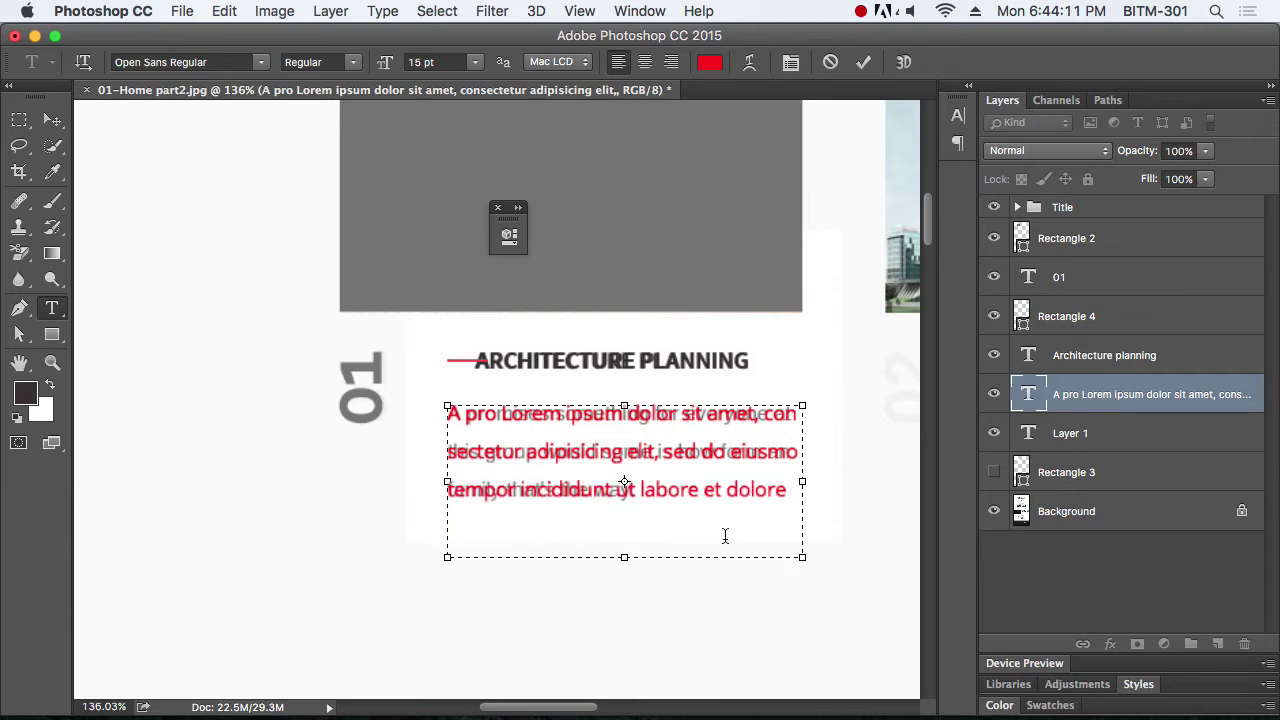
left_click_drag(710, 497, 808, 505)
key("BackSpace")
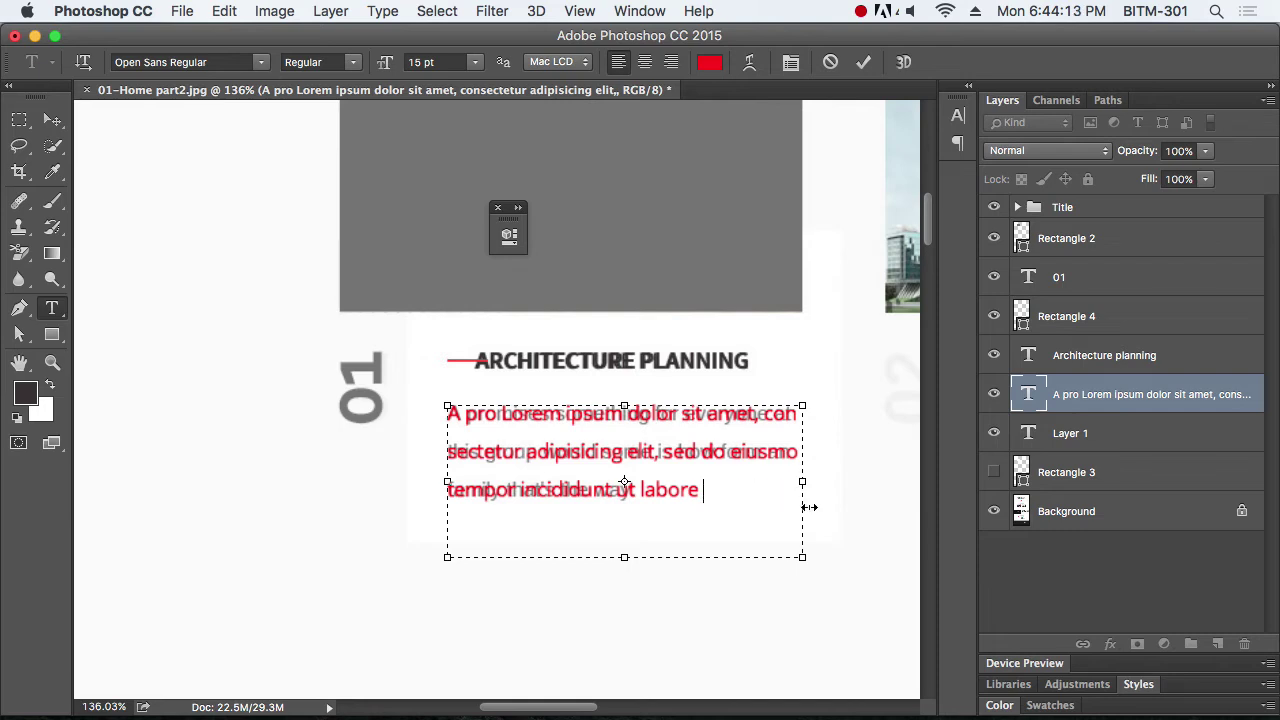
left_click(54, 121)
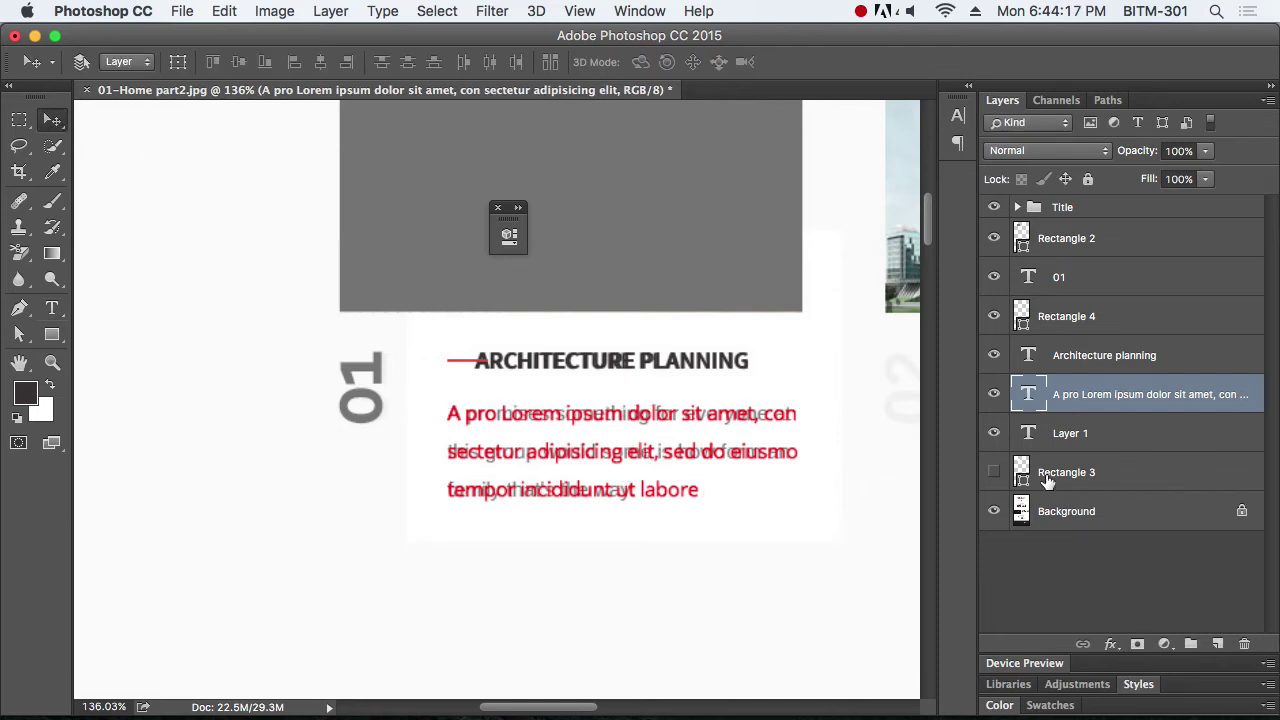
Recolour the placeholder paragraph grey 767676, sampled from the reference description with the paragraph layer hidden meanwhile
left_click(994, 393)
left_click(27, 394)
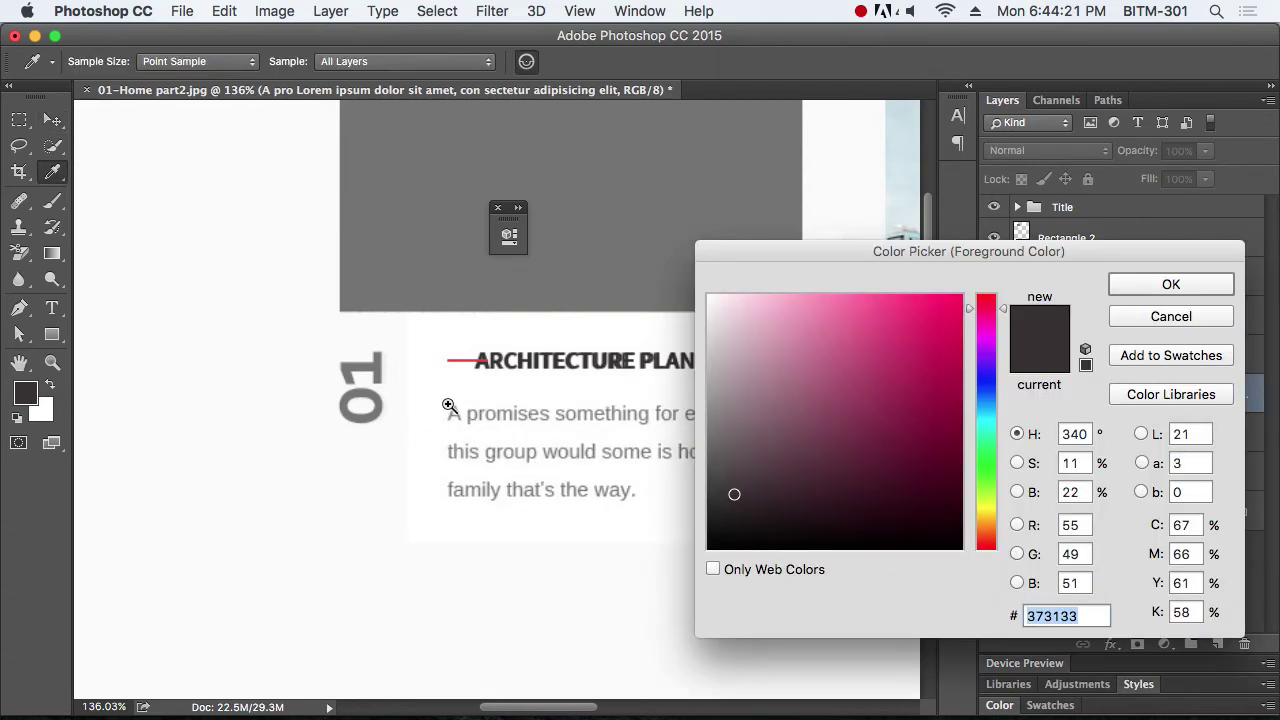
left_click_drag(449, 405, 523, 463)
left_click(506, 447)
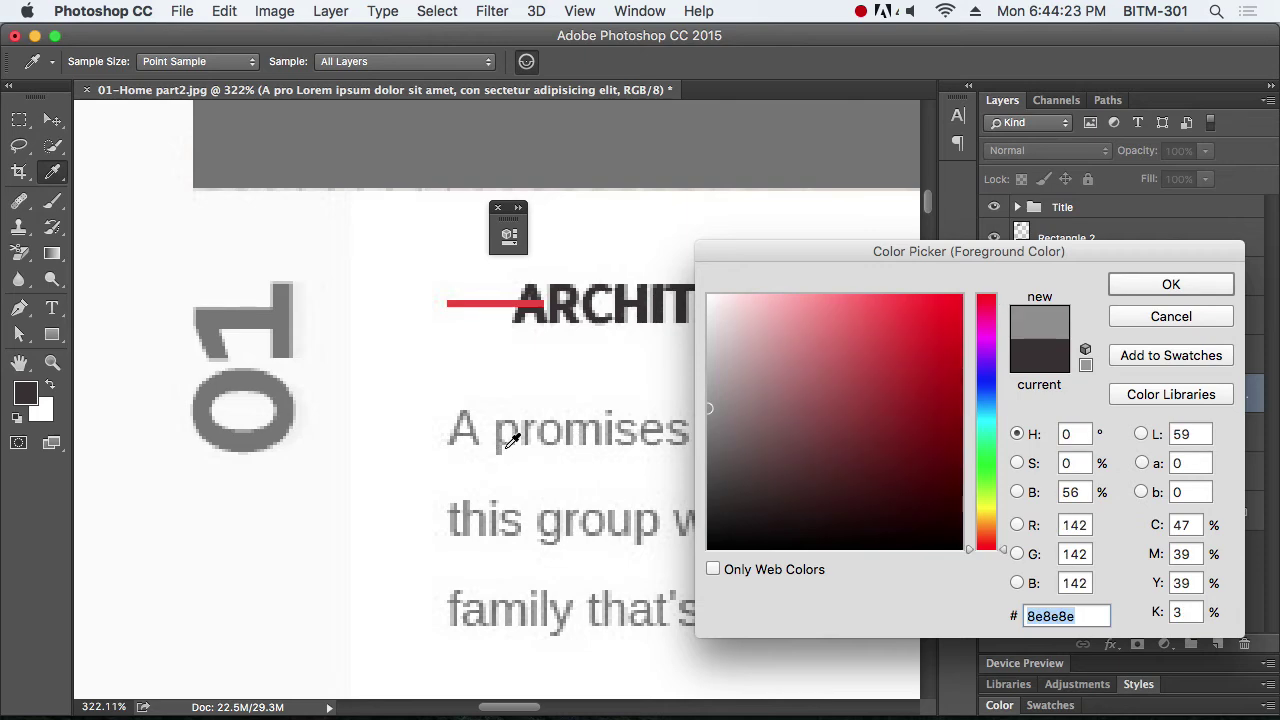
left_click(496, 512)
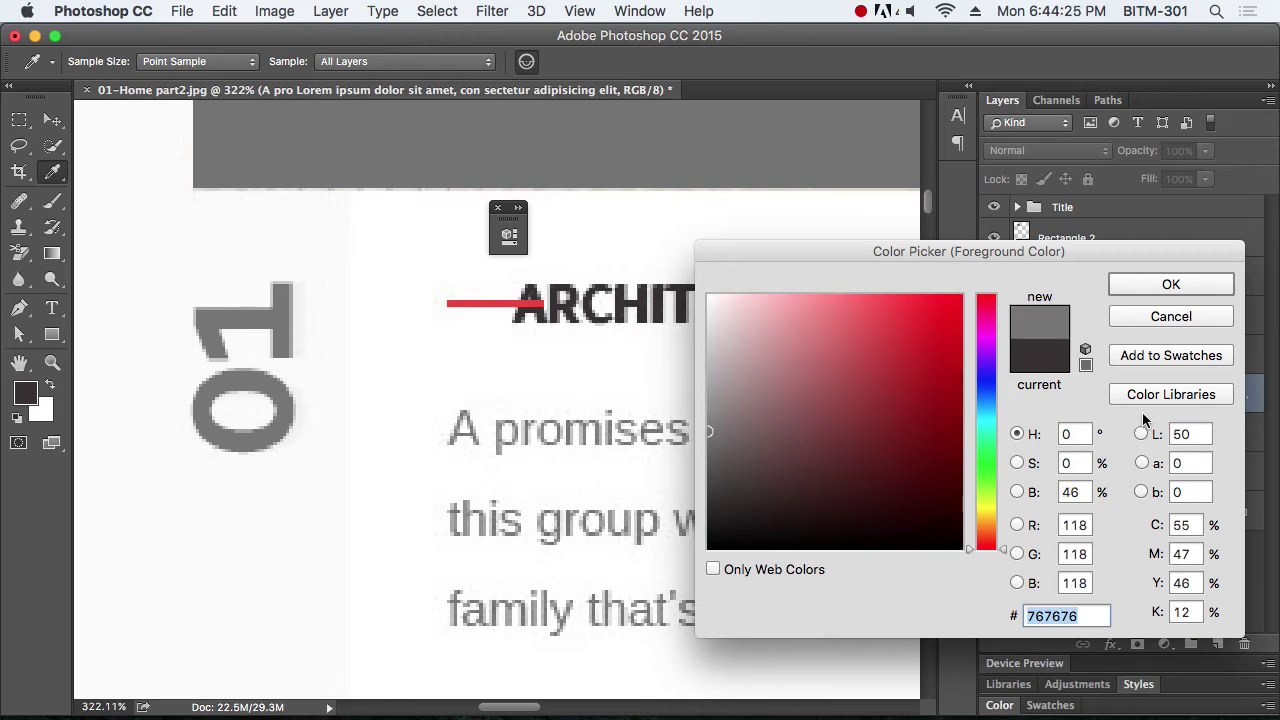
left_click(1191, 283)
left_click(994, 394)
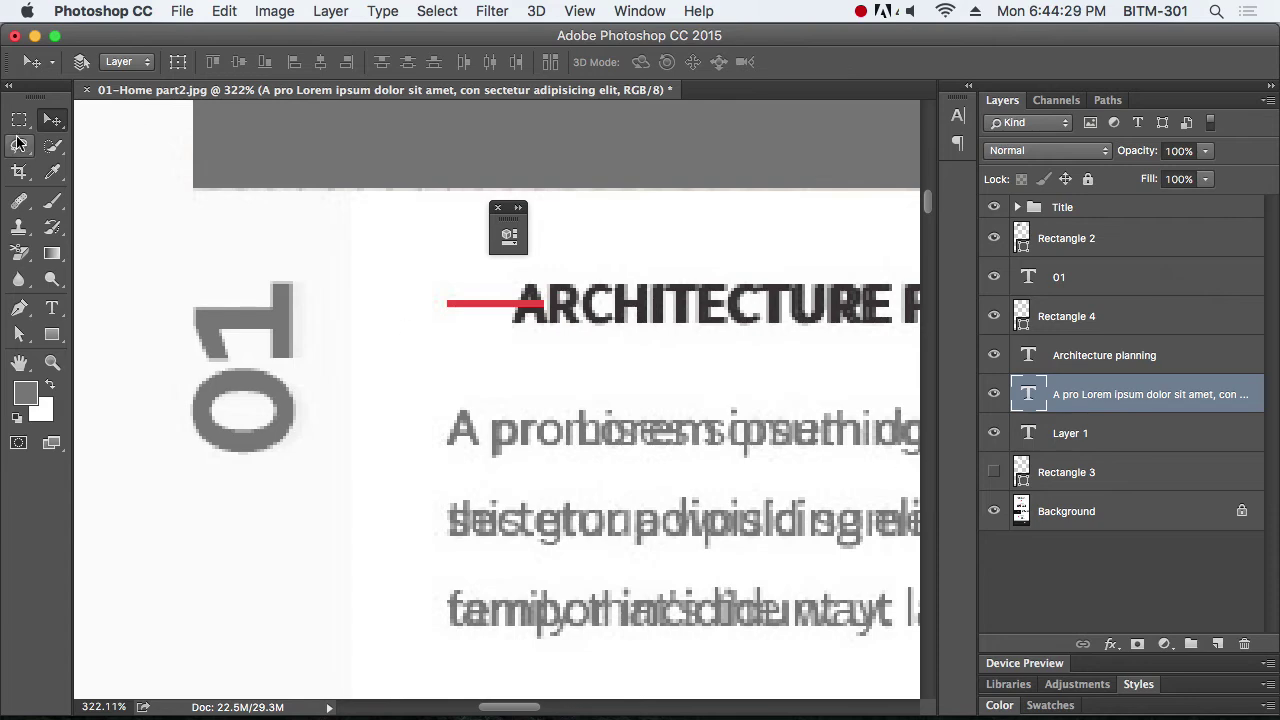
Group the first service card's layers, from Rectangle 2 through the "A pro Lorem ipsum" paragraph
left_click(664, 428, "alt+super")
left_click(664, 428, "alt+super")
left_click(664, 428, "alt+super")
left_click(664, 428, "alt+super")
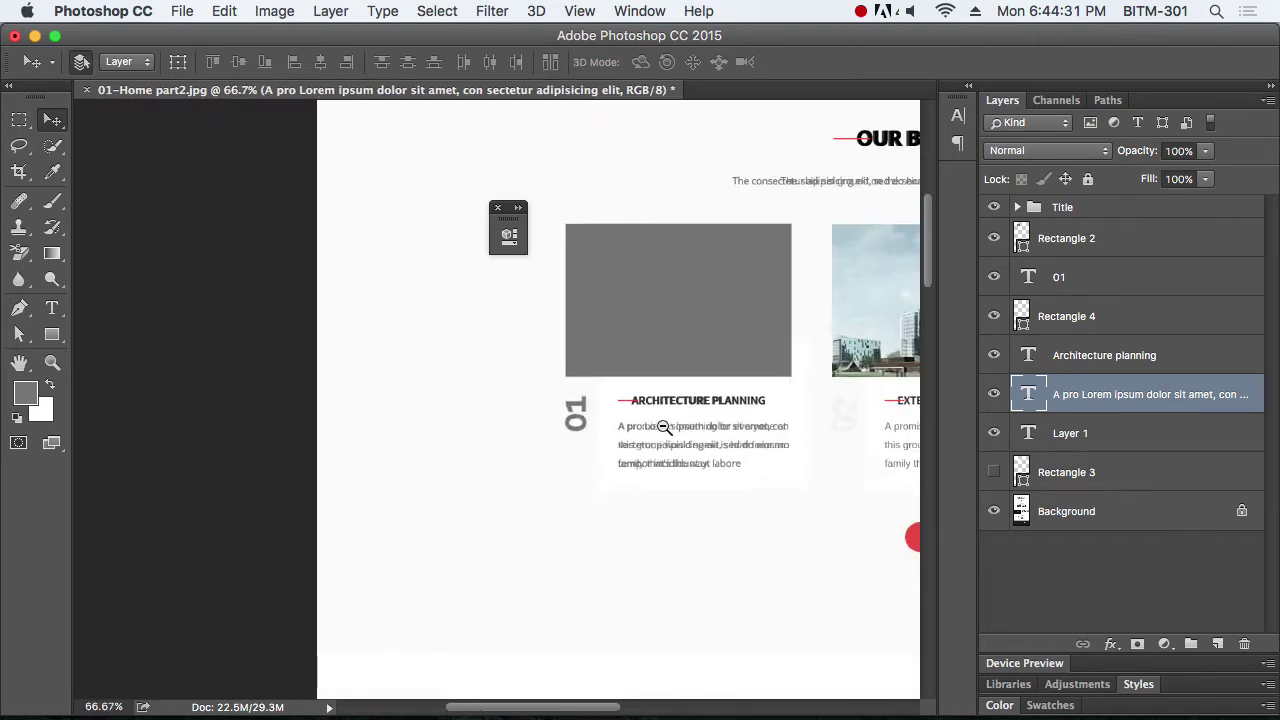
left_click(664, 428, "alt+super")
left_click_drag(672, 394, 636, 401)
scroll(636, 401, "up", 1)
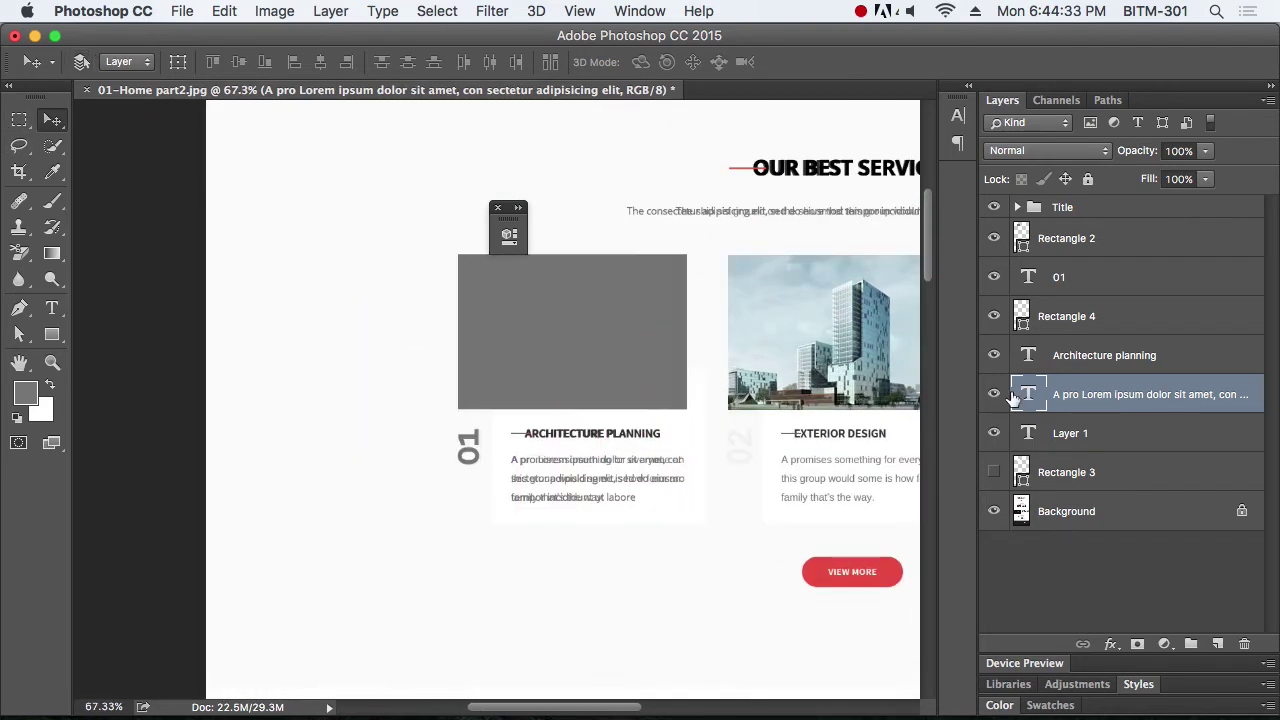
left_click(996, 278)
left_click(995, 239)
left_click(995, 239)
left_click(1077, 246)
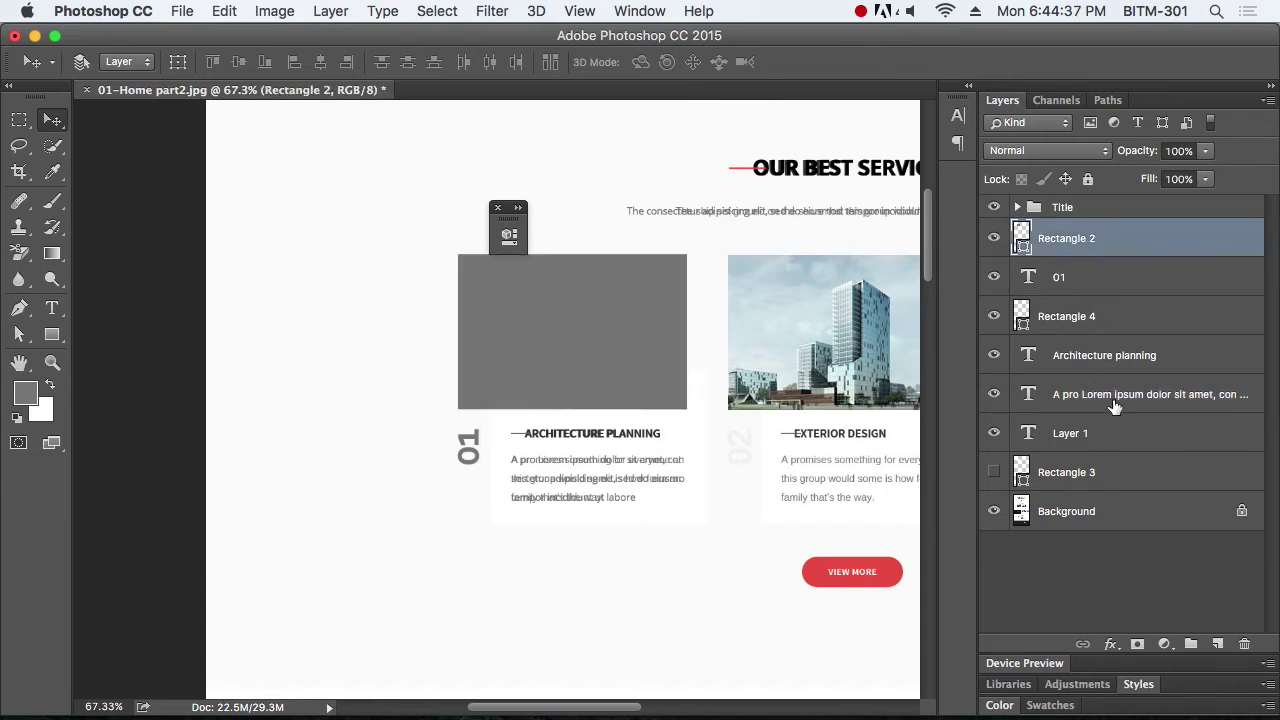
left_click(1115, 400, "shift")
key("super+g")
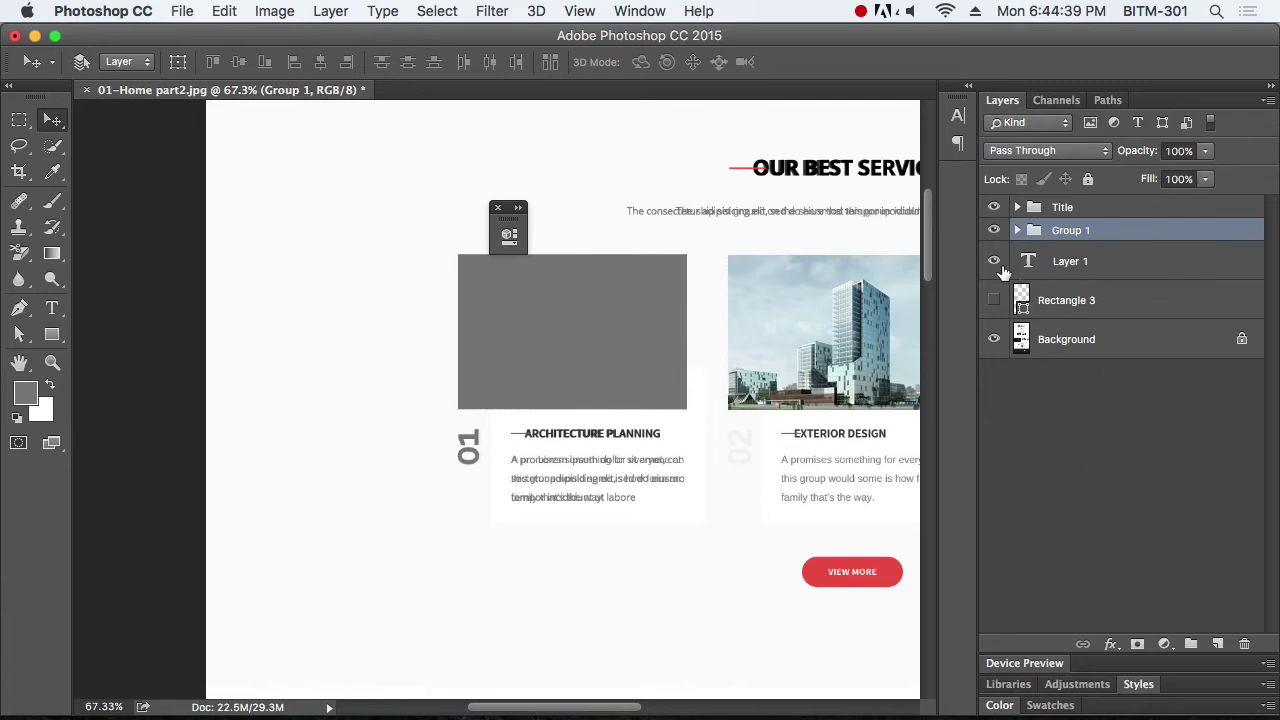
Delete the stray text layer Layer 1 and rename the first card's layer group as Service
left_click(1088, 268)
key("BackSpace")
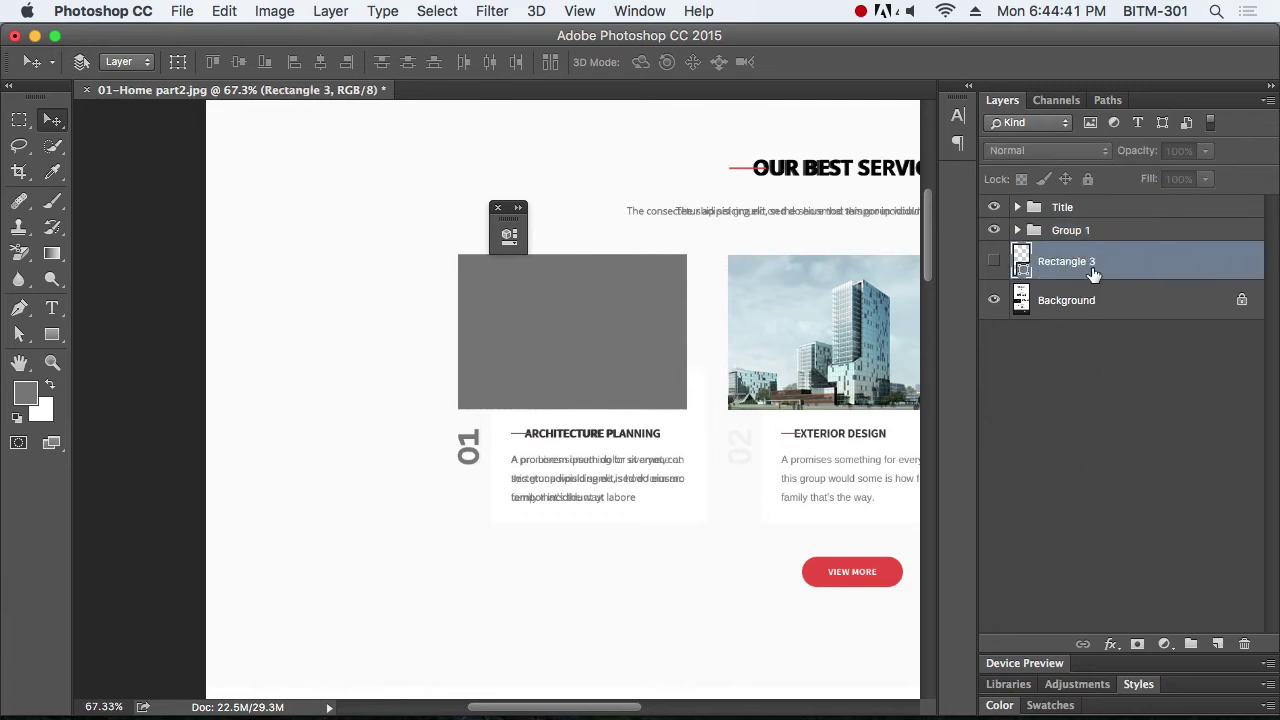
left_click(1080, 232)
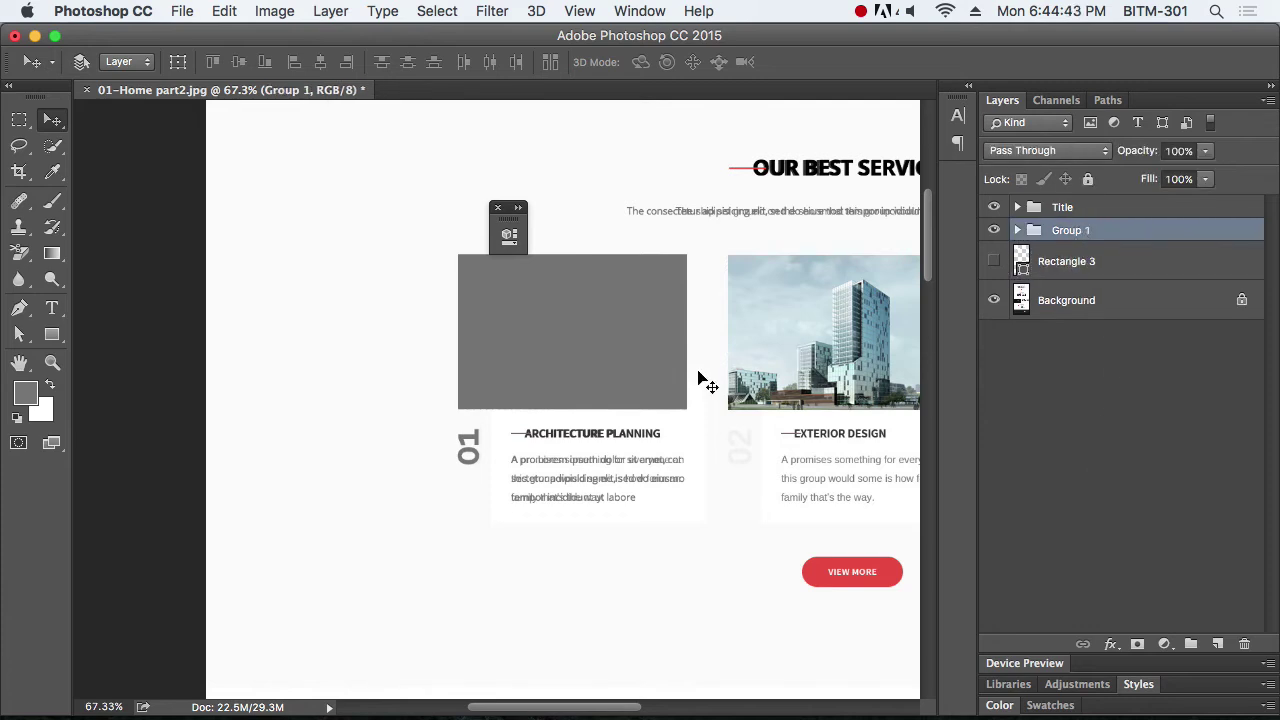
scroll(757, 343, "down", 1)
left_click_drag(776, 339, 634, 417)
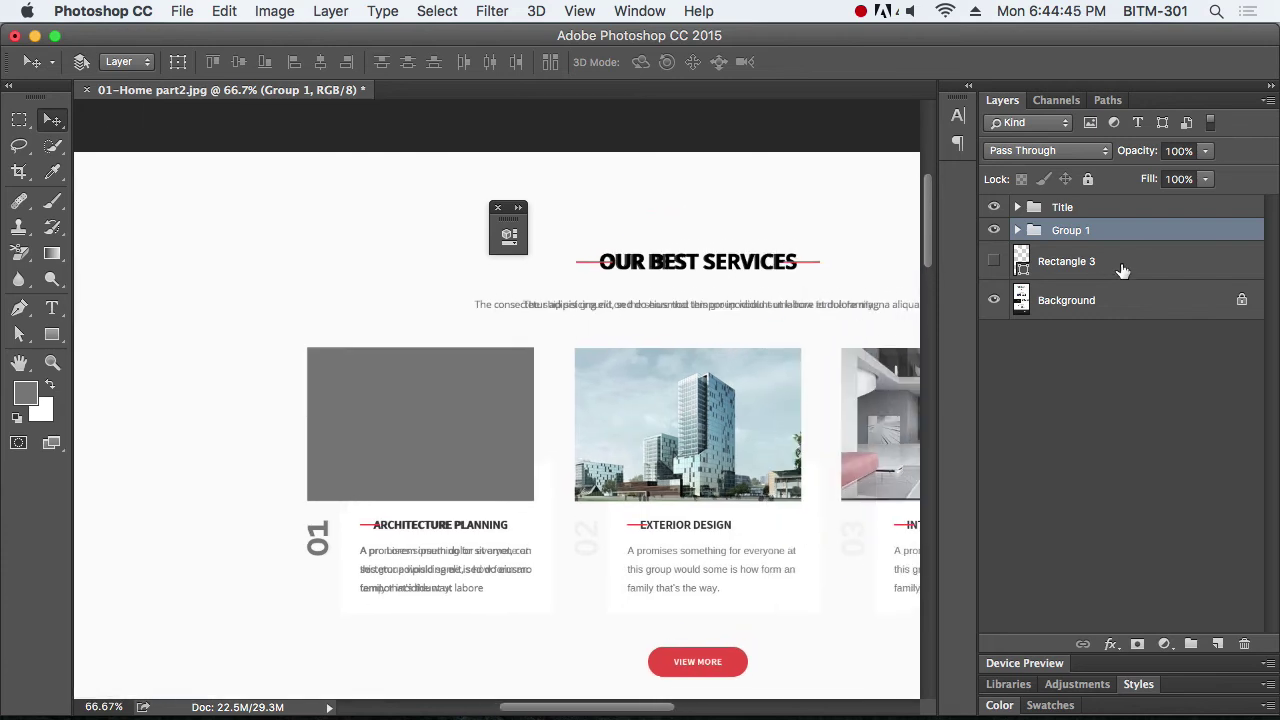
double_click(1065, 231)
type("Service")
key("Return")
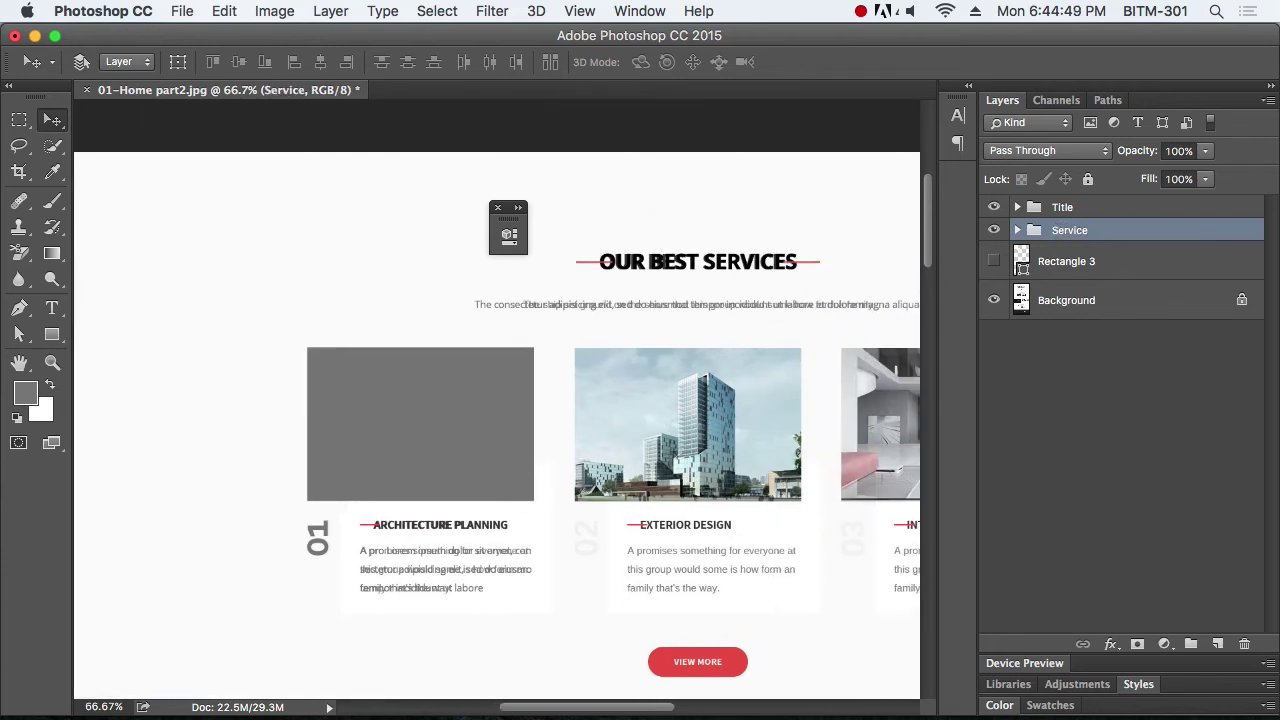
Replace the existing guides with a centred 12-column guide layout, using 70 px column width and 30 px gutter
left_click_drag(438, 520, 488, 535)
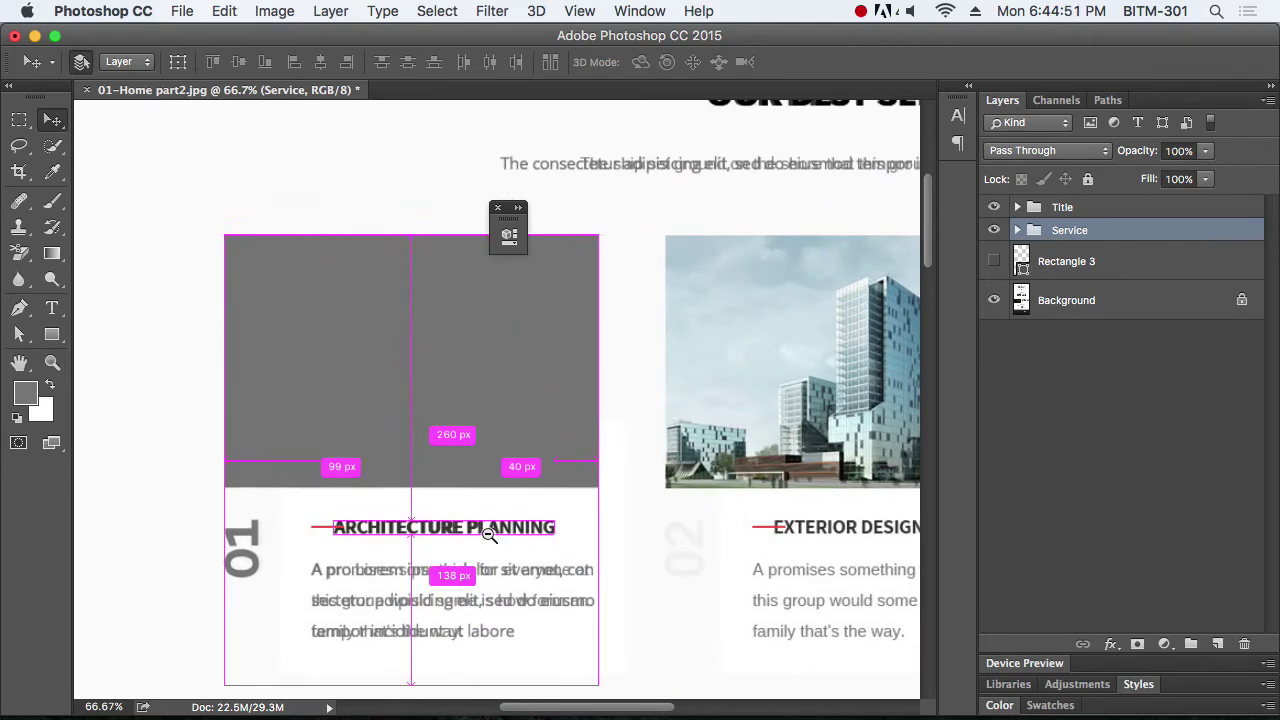
left_click_drag(598, 543, 583, 450)
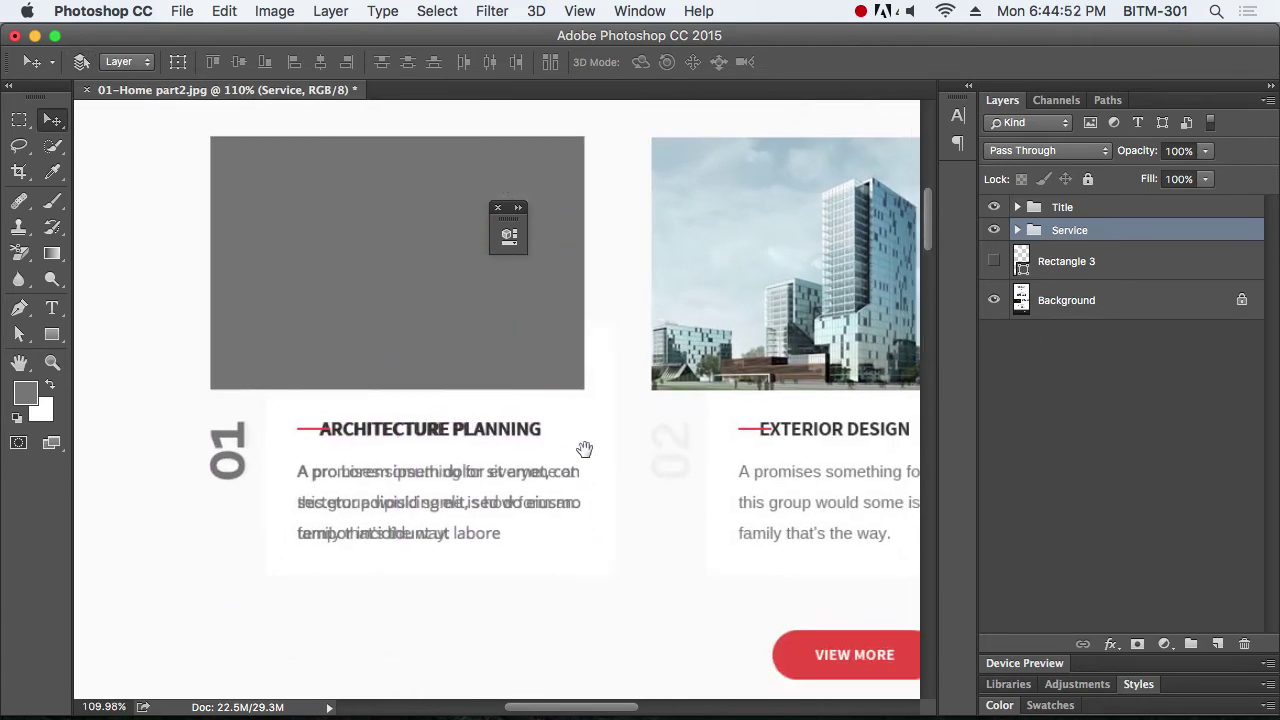
left_click(701, 389, "alt")
left_click(701, 389, "alt")
left_click(701, 389, "alt")
left_click_drag(691, 409, 578, 429)
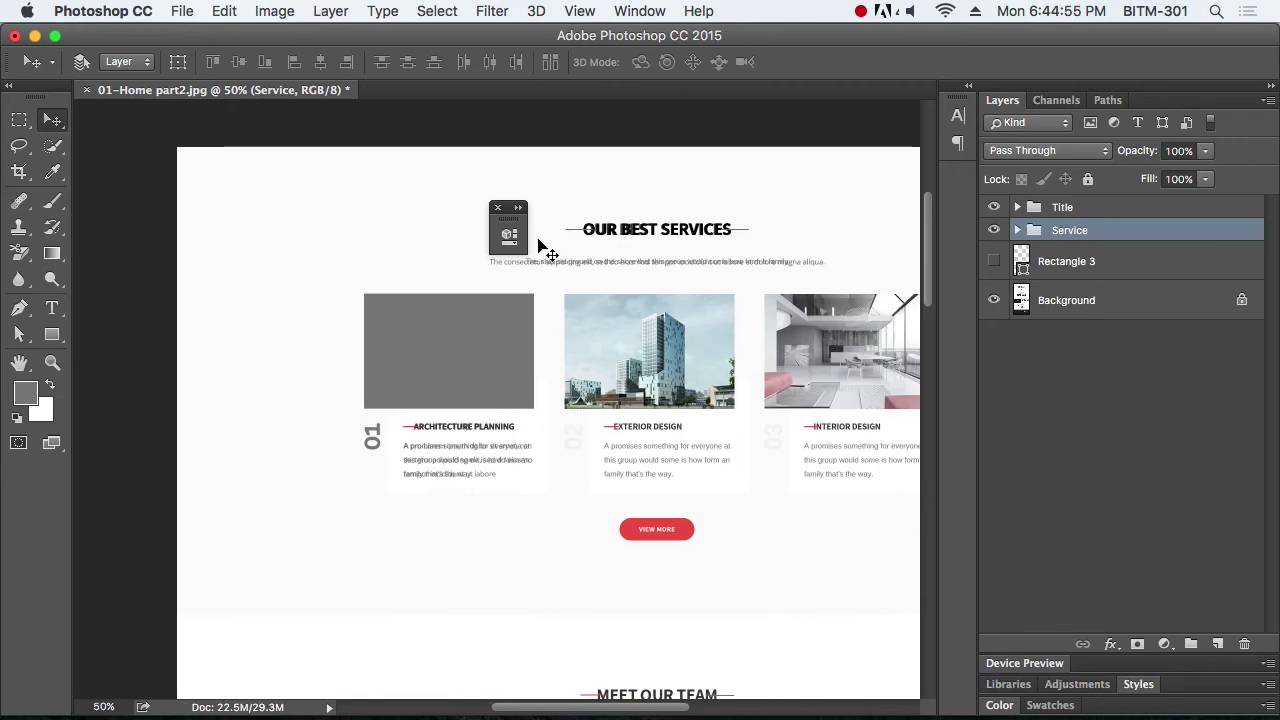
left_click(579, 11)
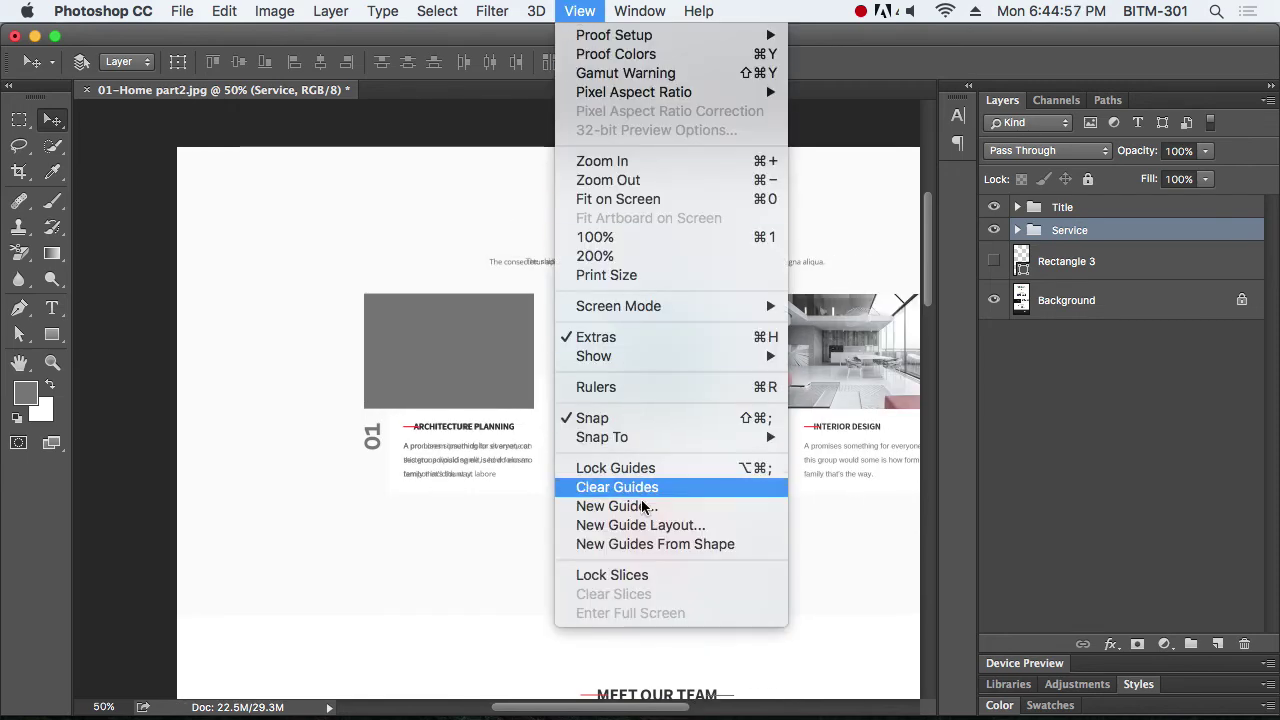
left_click(655, 530)
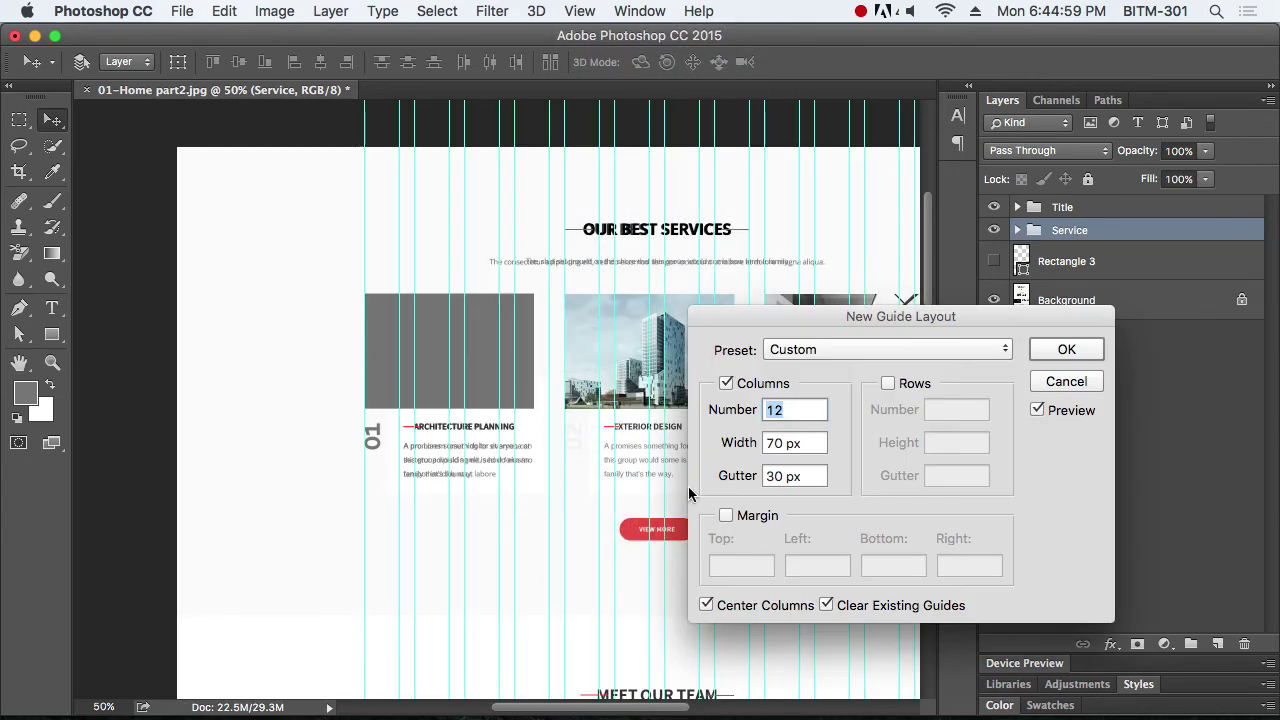
left_click(1066, 350)
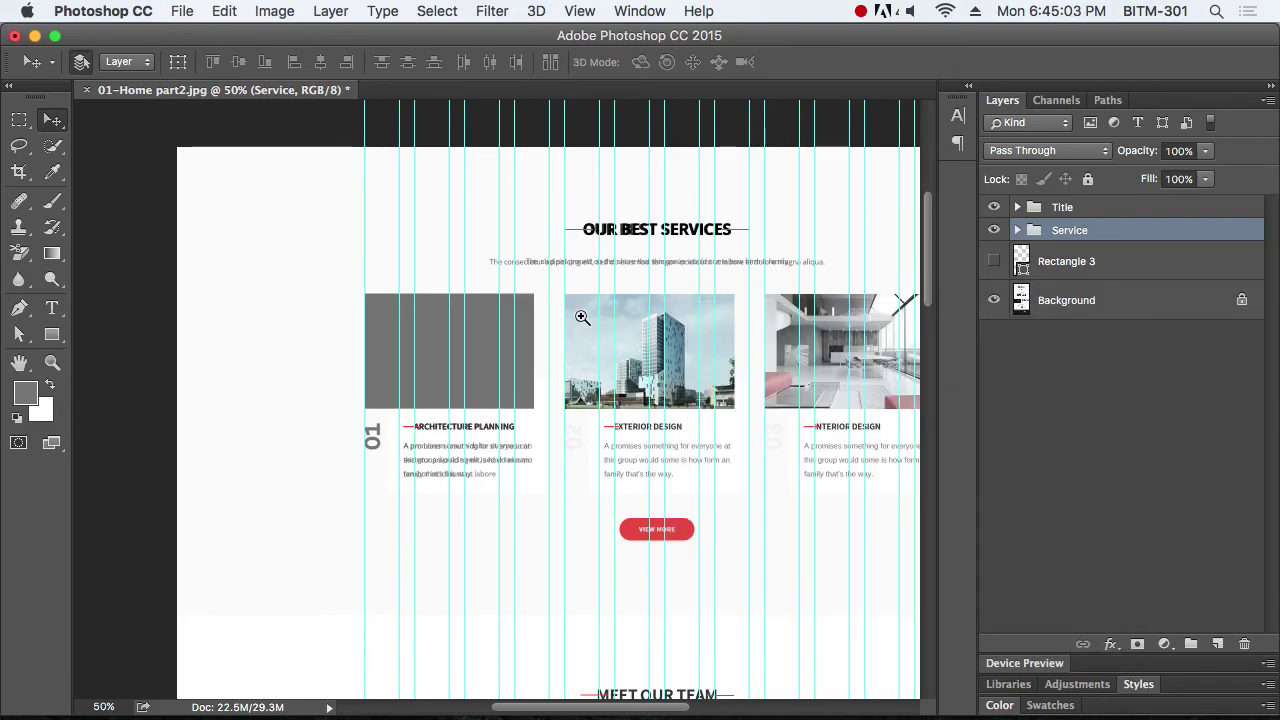
Duplicate the Service group over the second card and nudge its image block's edge flush with the column guide
mouse_move(563, 292)
left_mouse_down()
mouse_move(720, 434)
mouse_move(777, 453)
mouse_move(614, 431)
mouse_move(557, 294)
left_mouse_up()
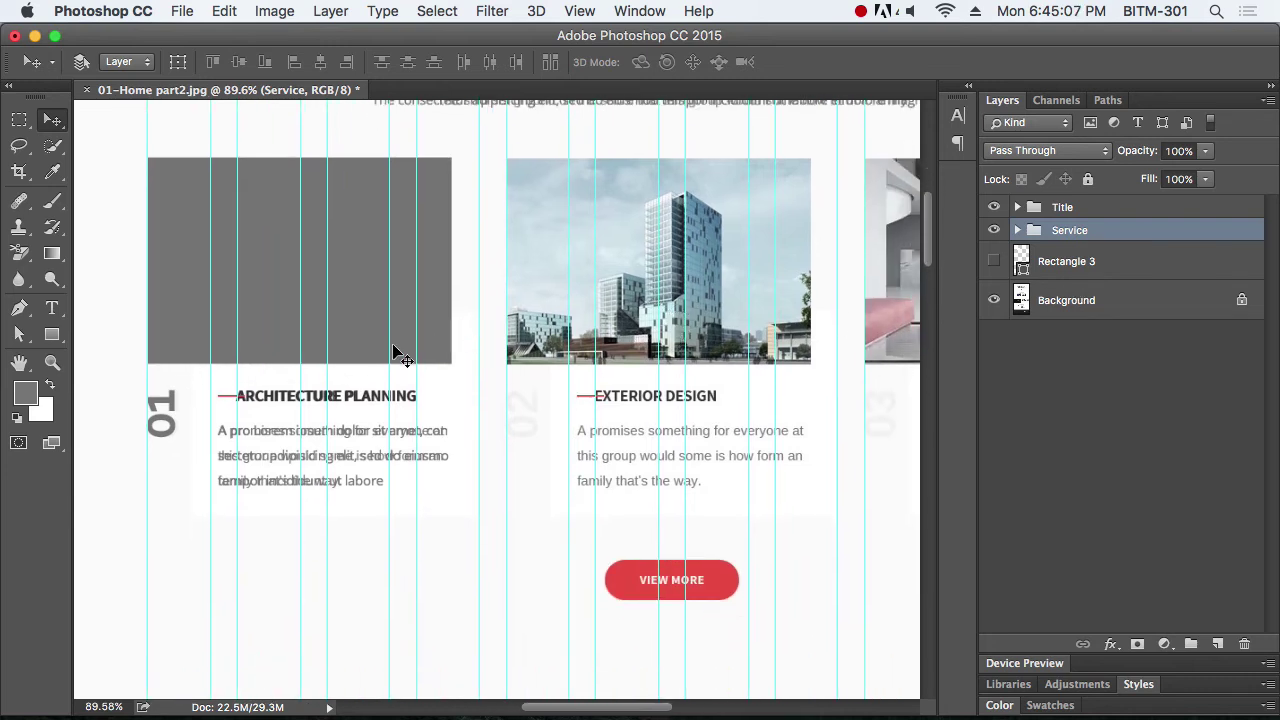
left_click_drag(354, 346, 716, 371)
scroll(594, 429, "up", 5)
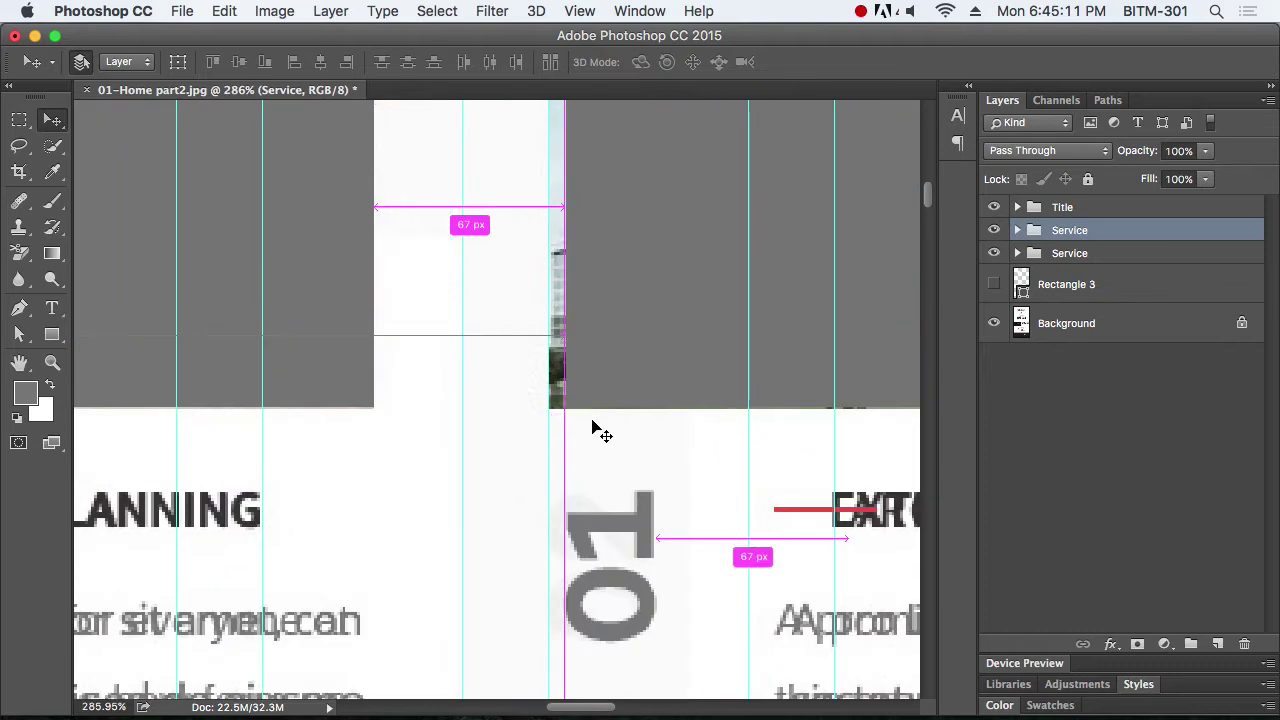
key("Left")
key("Left")
key("Left")
key("Left")
key("Left")
key("Left")
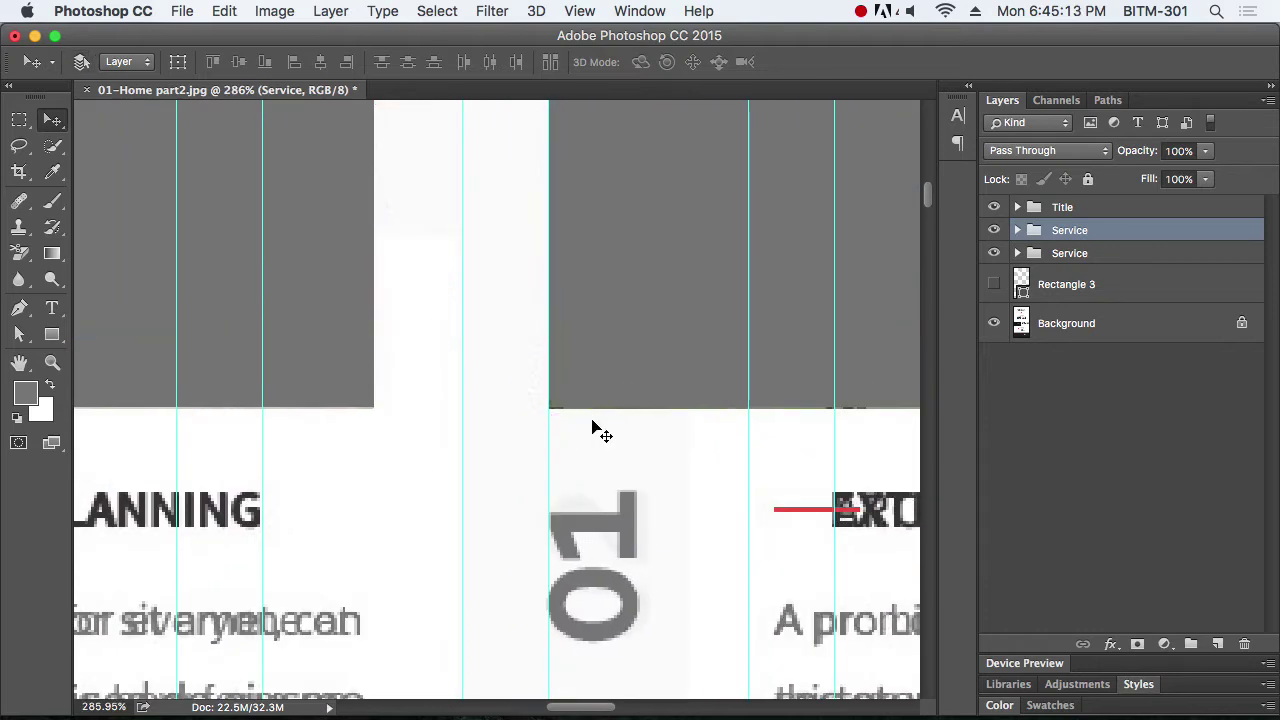
Duplicate the second card's Service group over the third card, spaced 60 px from the second image block
scroll(606, 420, "down", 6)
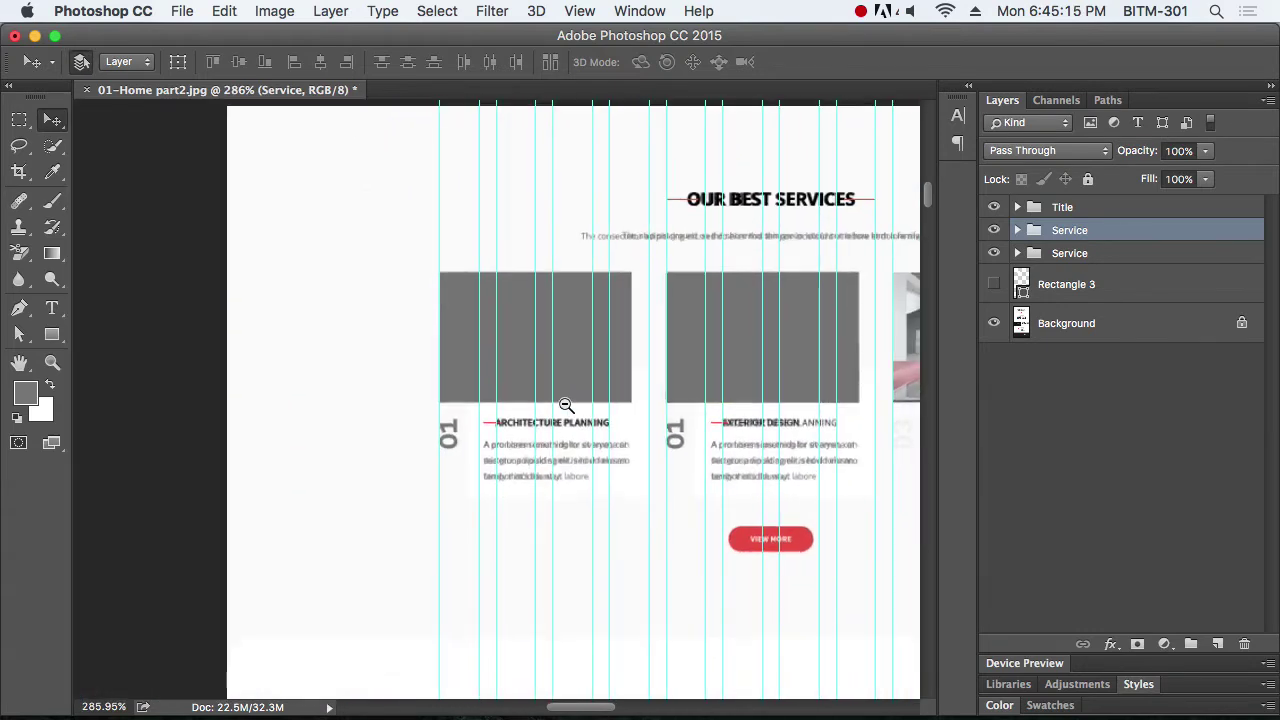
scroll(443, 420, "right", 3)
left_click_drag(366, 376, 575, 393)
scroll(597, 423, "up", 6)
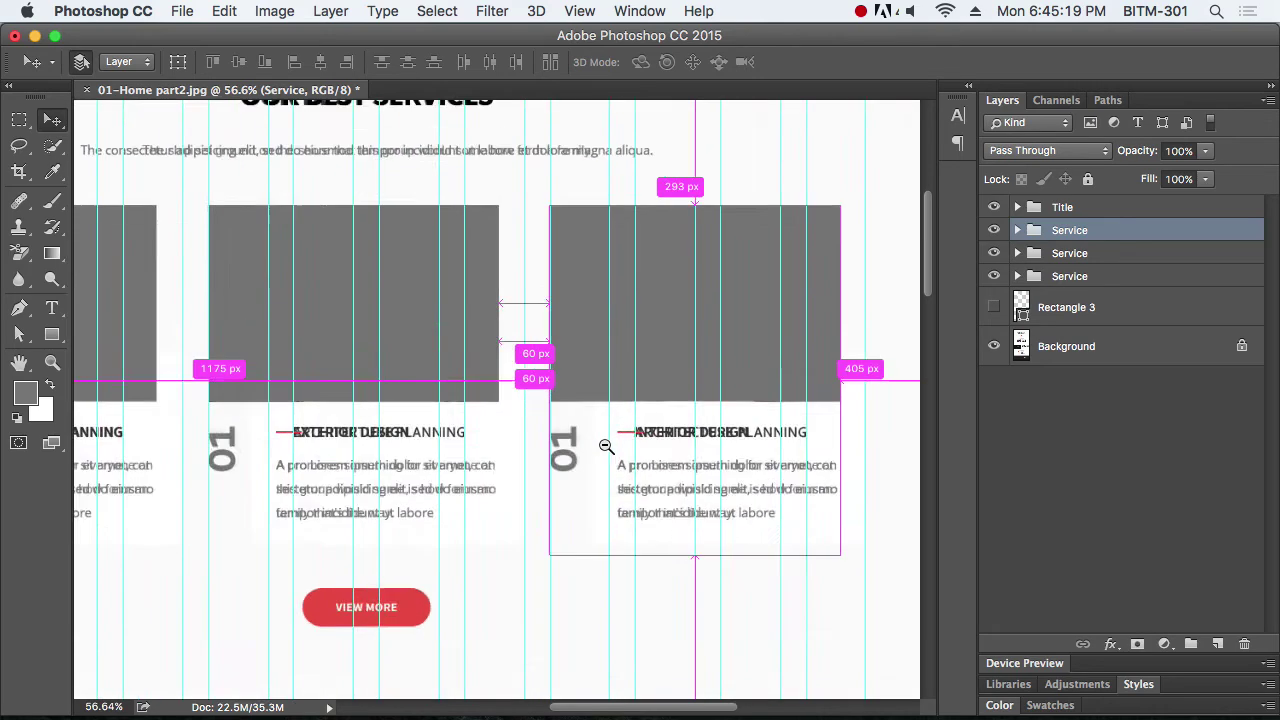
scroll(551, 491, "down", 6)
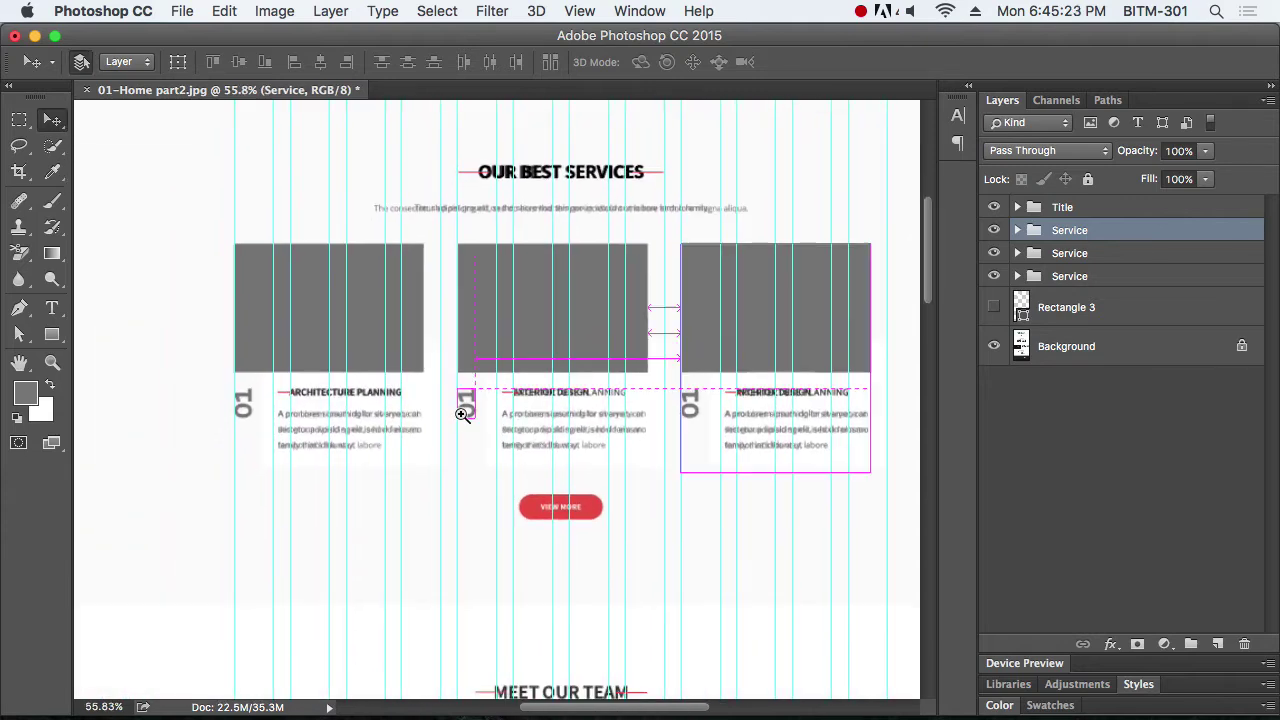
Change the second card's vertical number text to 02
scroll(505, 440, "up", 2)
key("t")
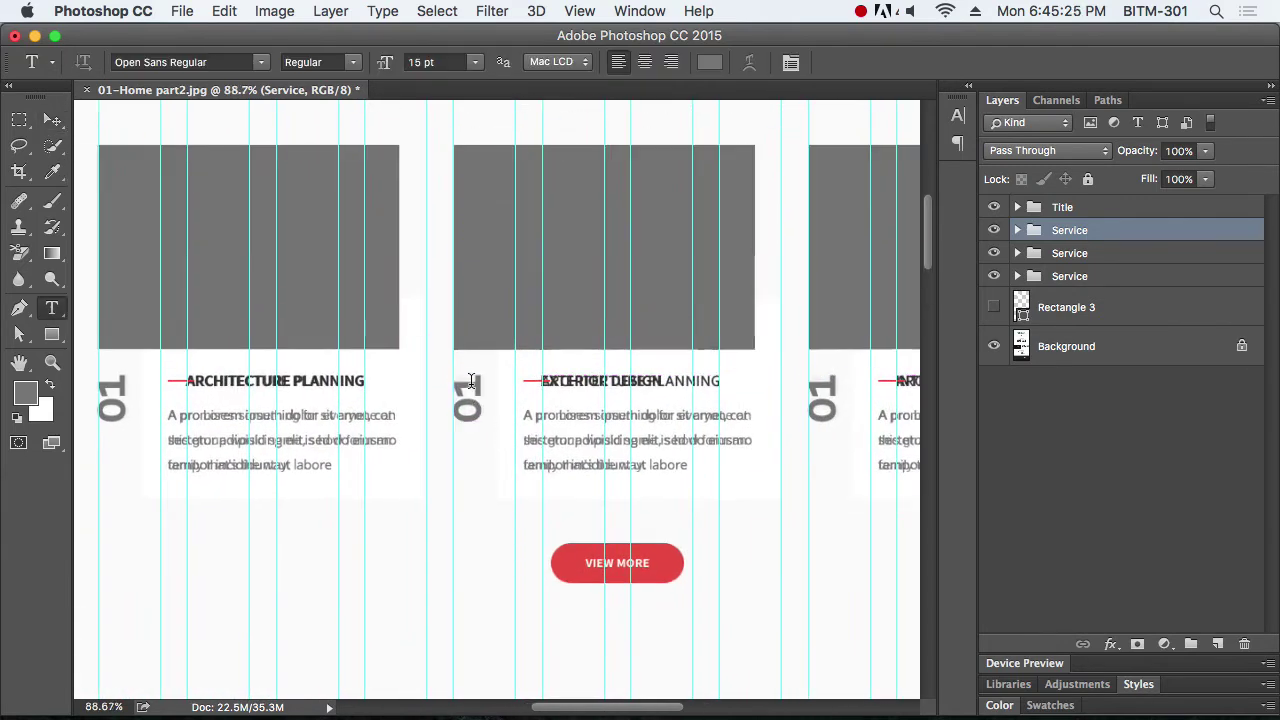
double_click(471, 381)
type("02")
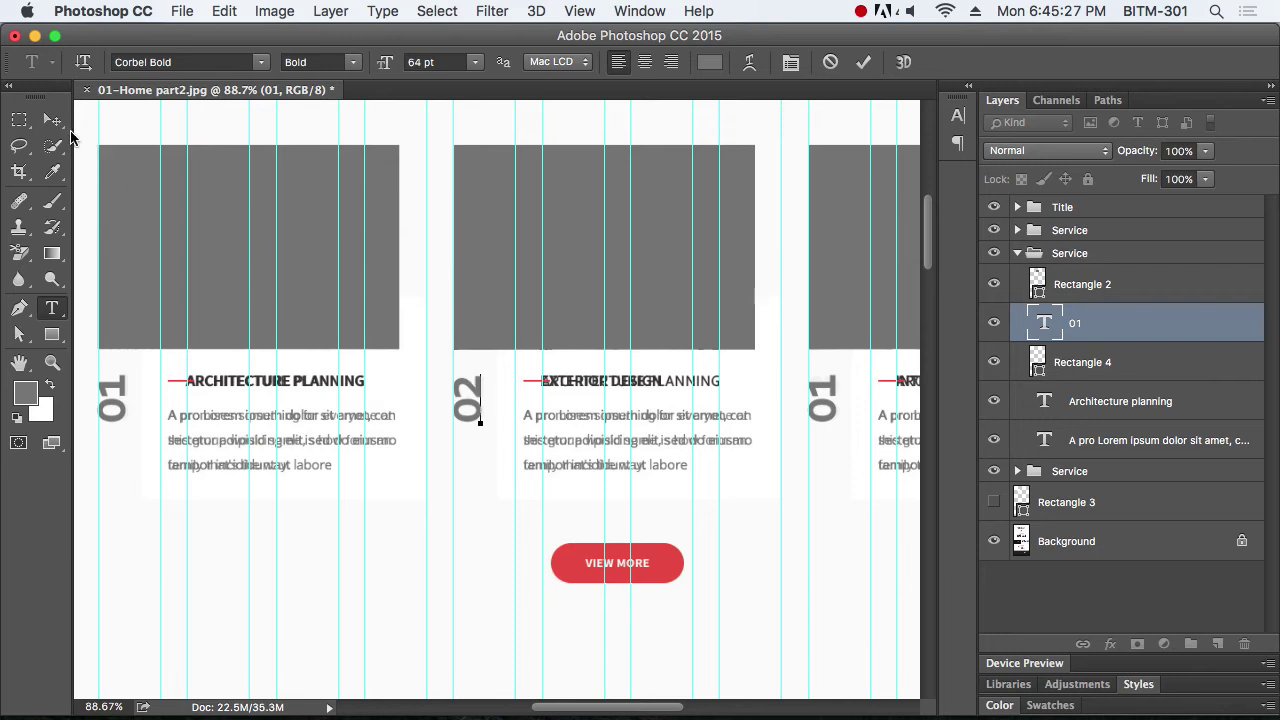
left_click(54, 121)
Change the third card's vertical number text to 03
key("t")
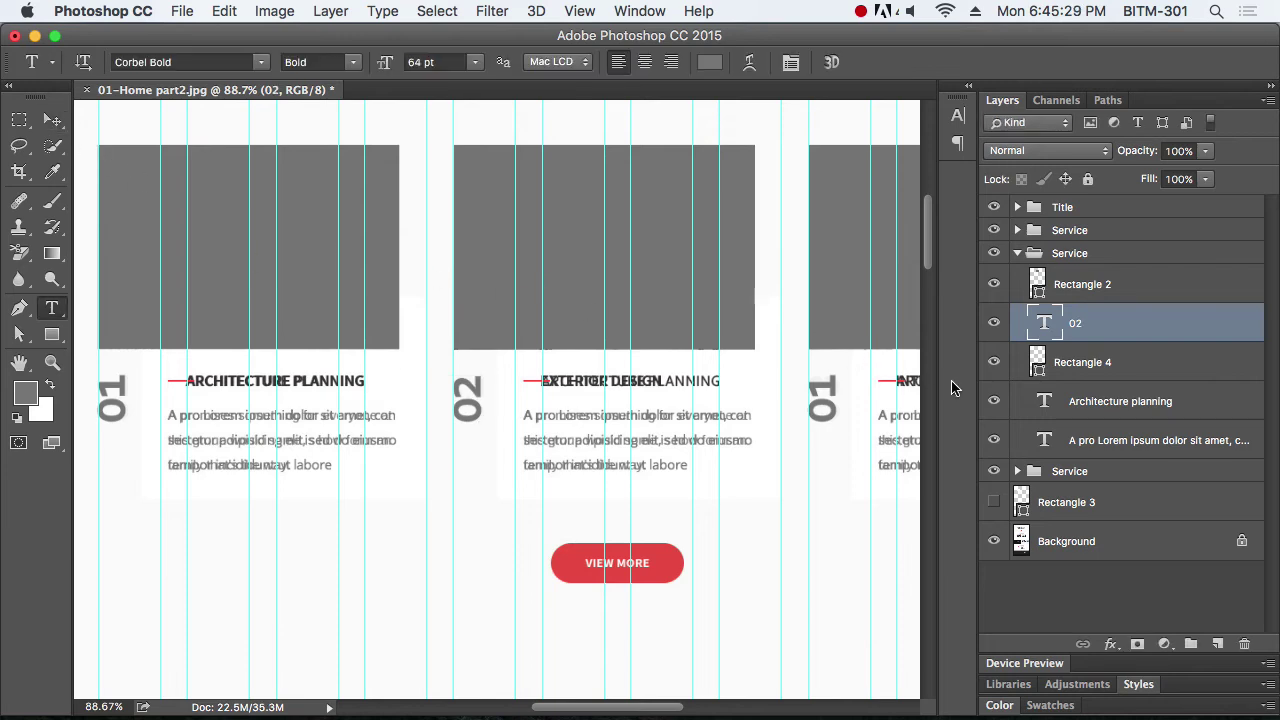
double_click(833, 381)
type("03")
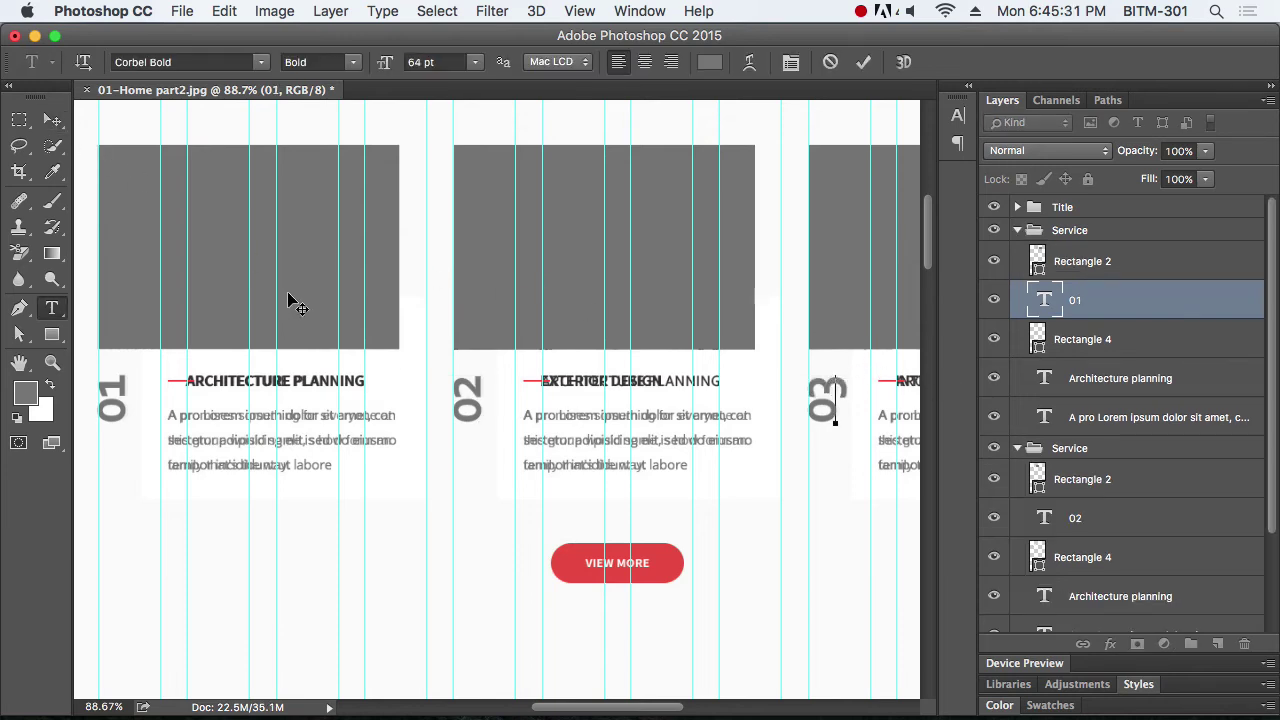
left_click(52, 119)
scroll(607, 370, "down", 2)
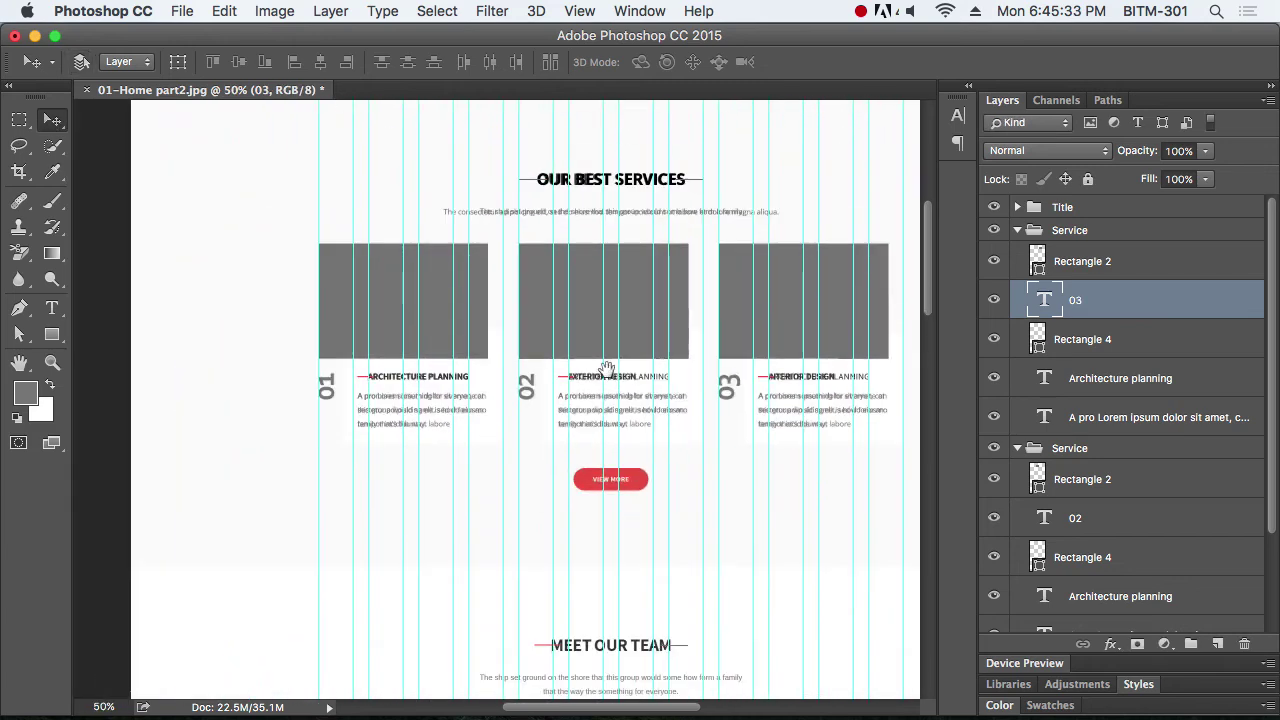
scroll(777, 457, "up", 5)
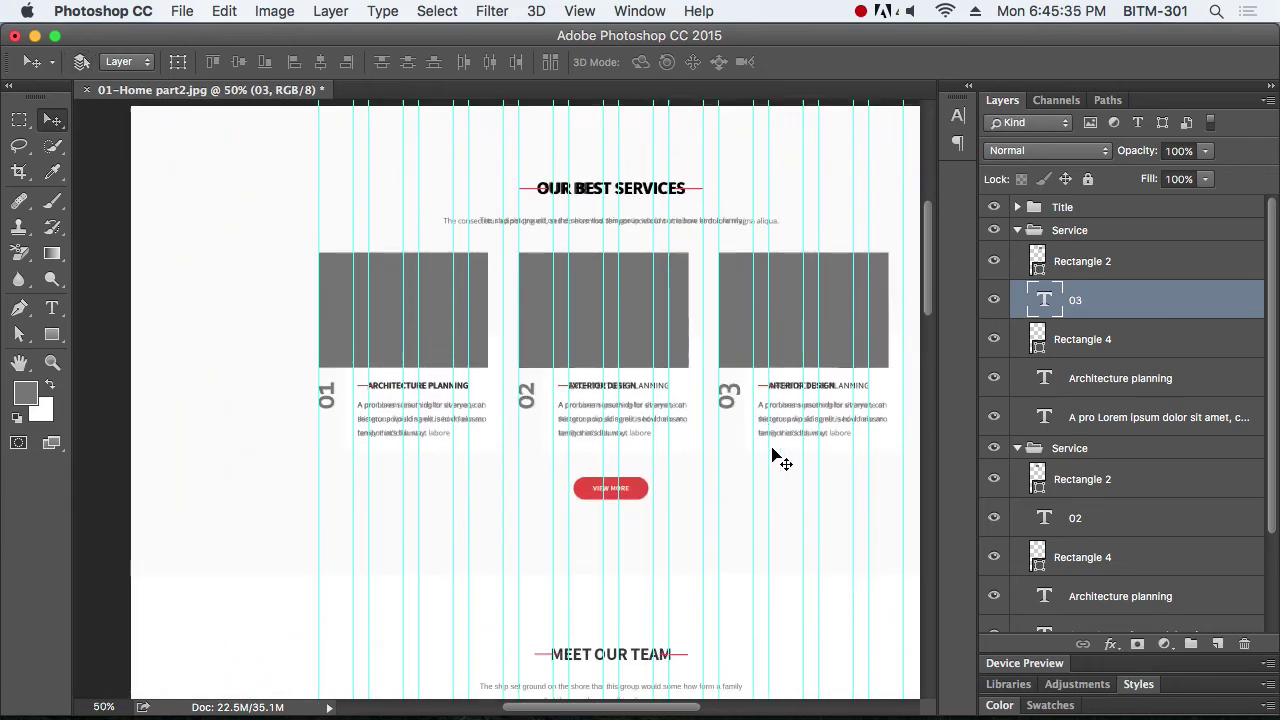
scroll(771, 455, "down", 2)
Switch to Safari, search Google for "pexel", and open the Pexels free stock photo site
key("super+Tab")
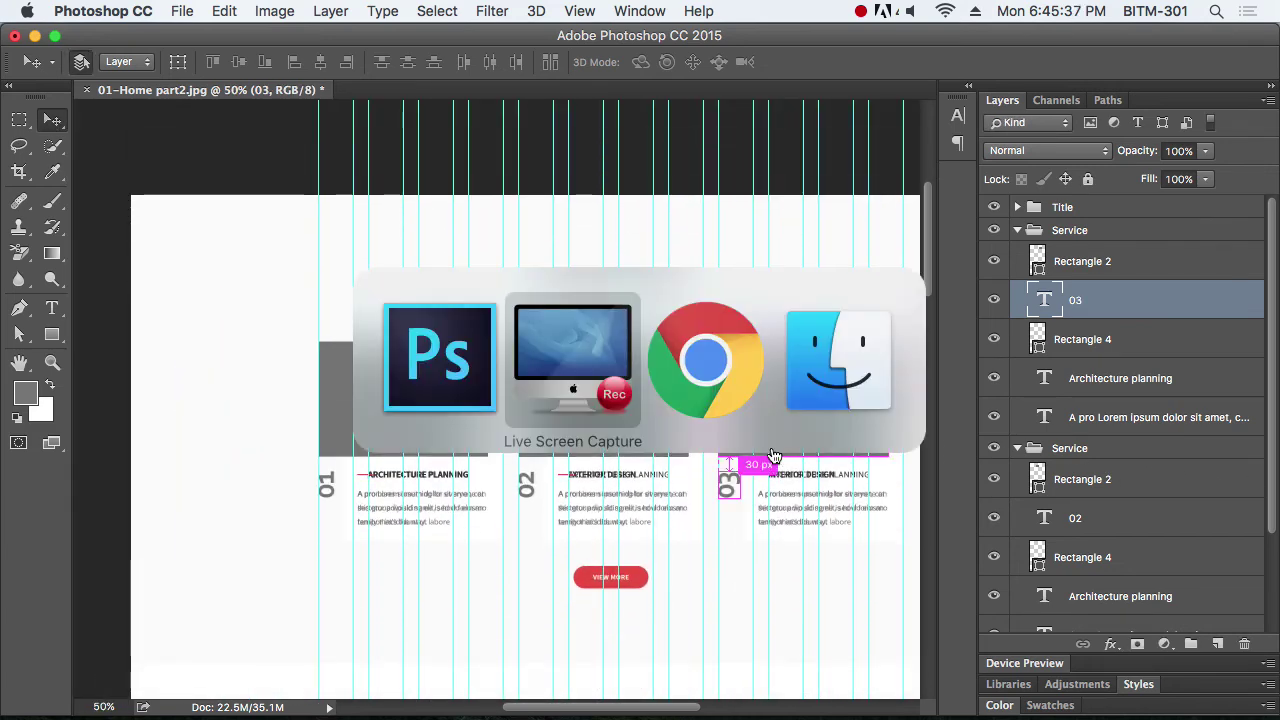
key("super+Tab")
key("super+shift+Tab")
key("super+shift+Tab")
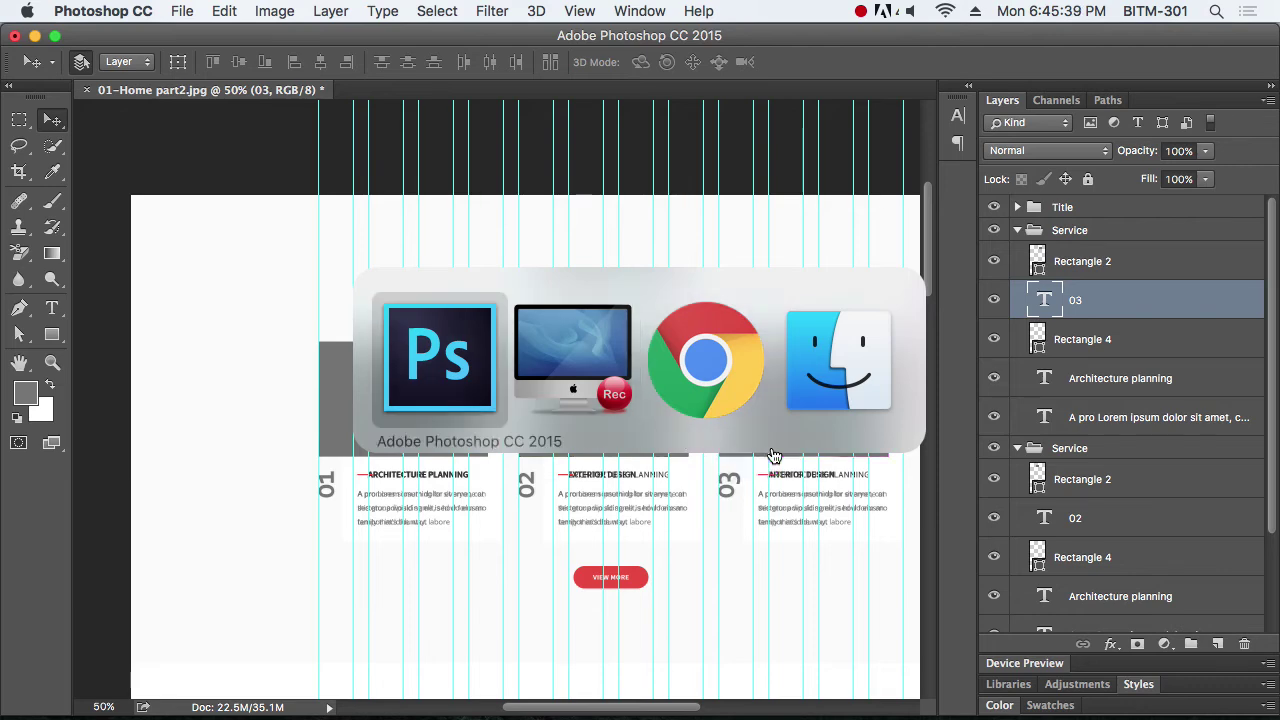
mouse_move(202, 697)
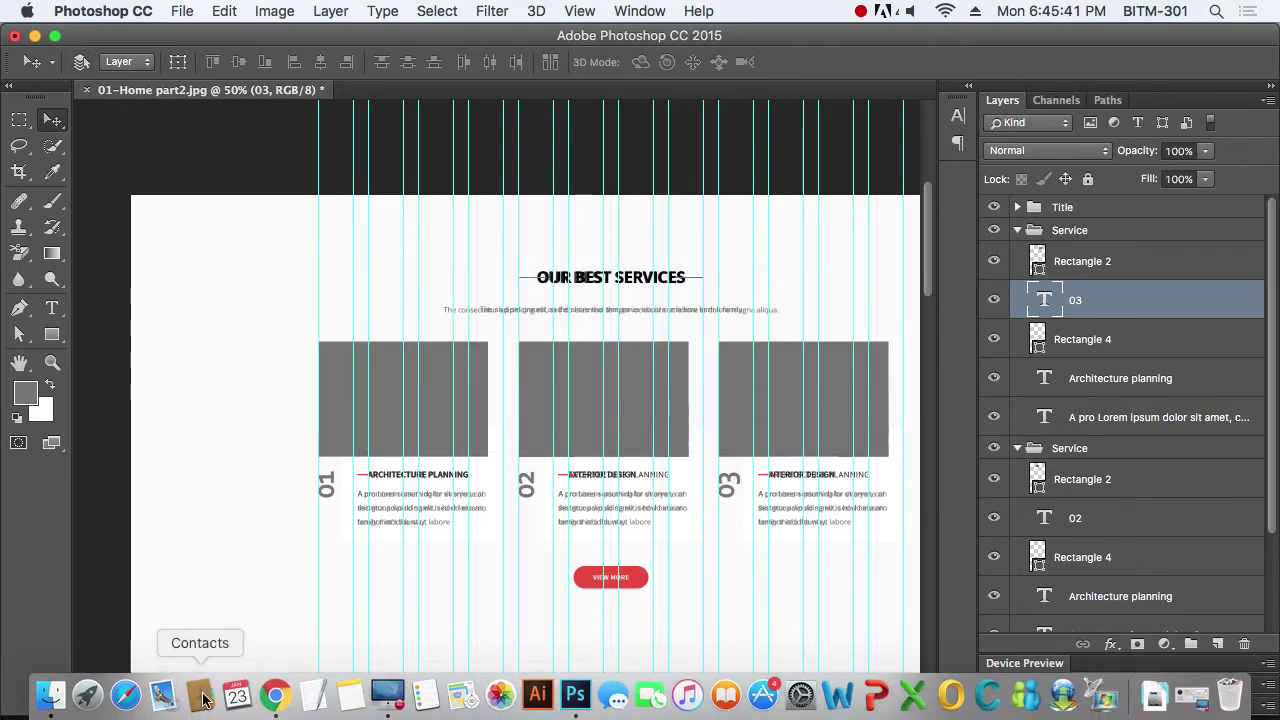
left_click(125, 697)
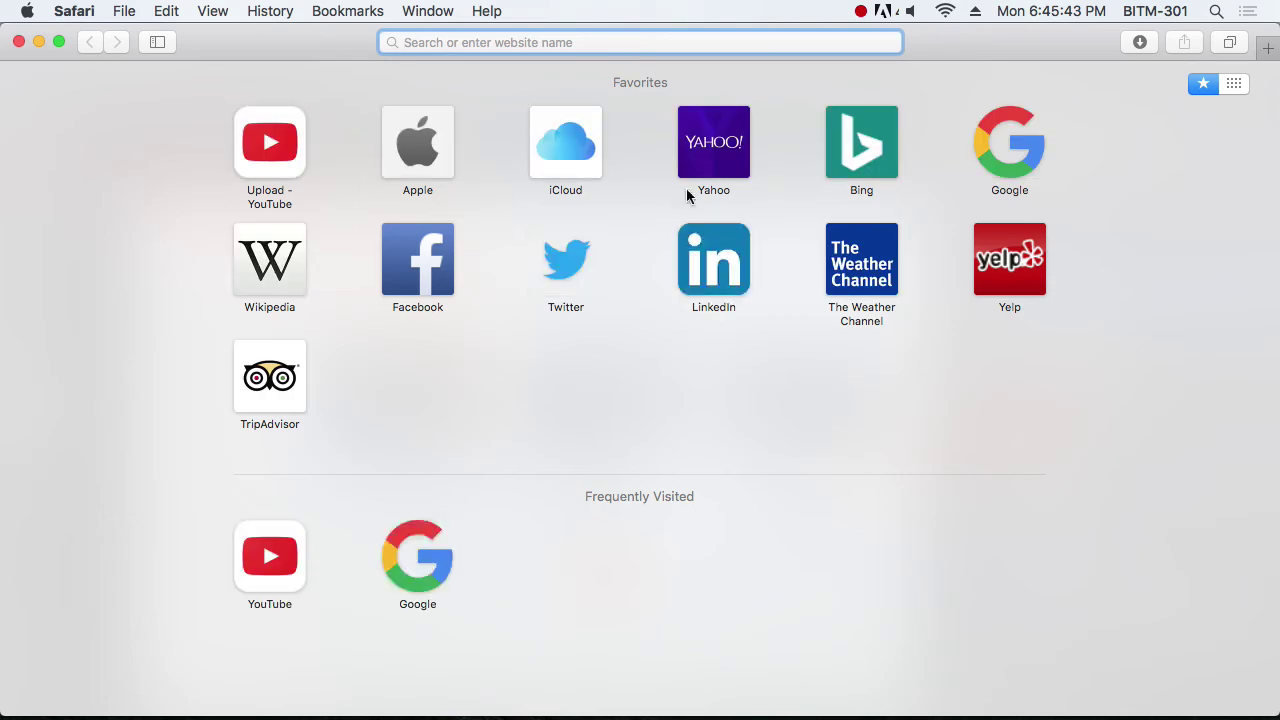
type("pexel")
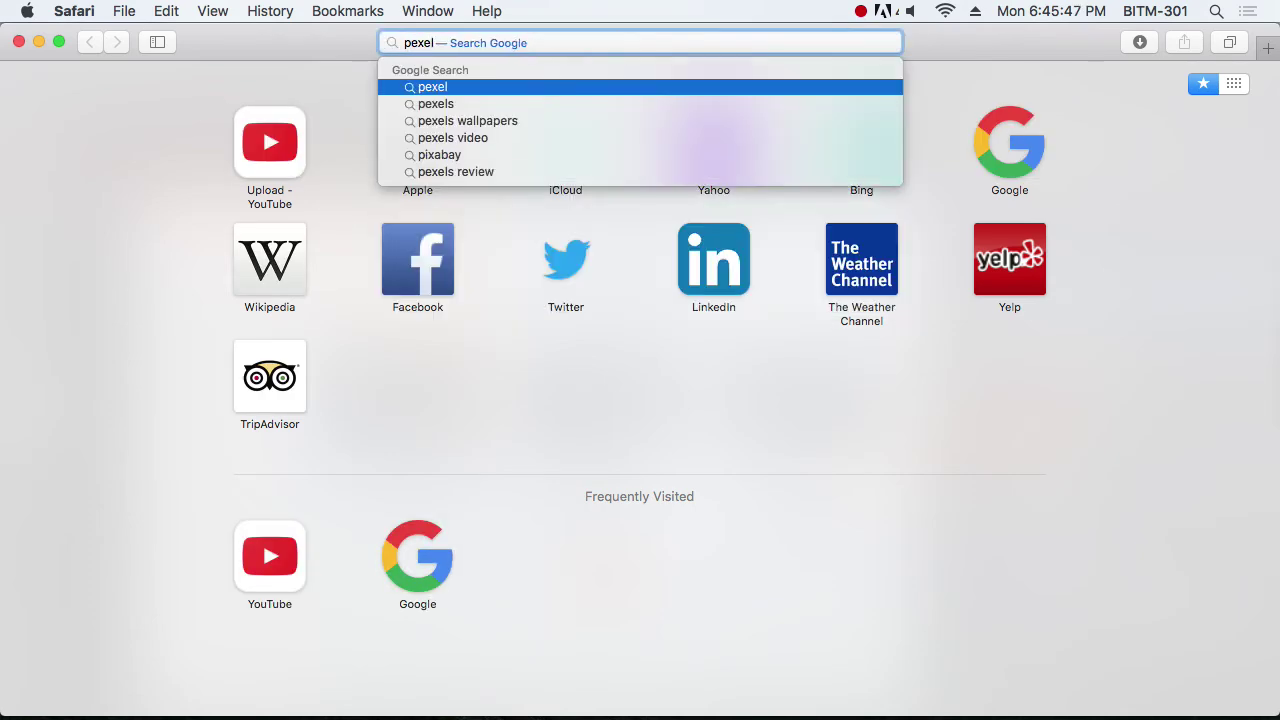
key("Escape")
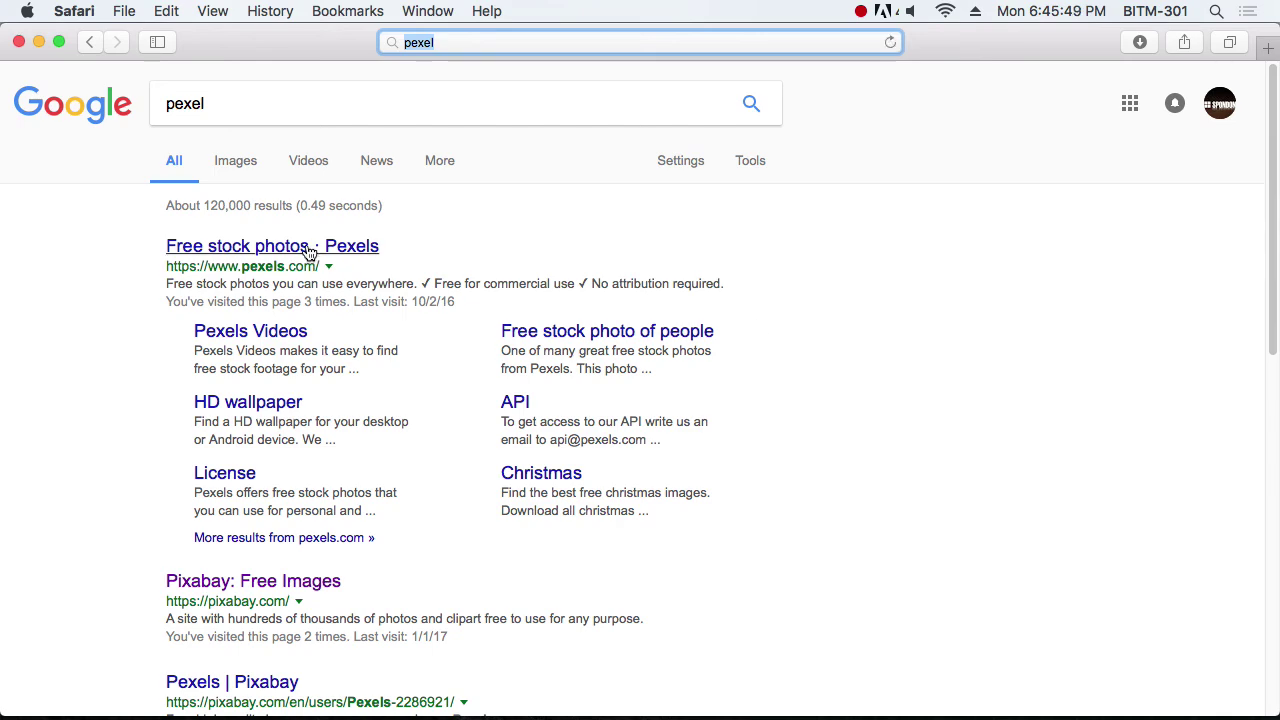
left_click(310, 252)
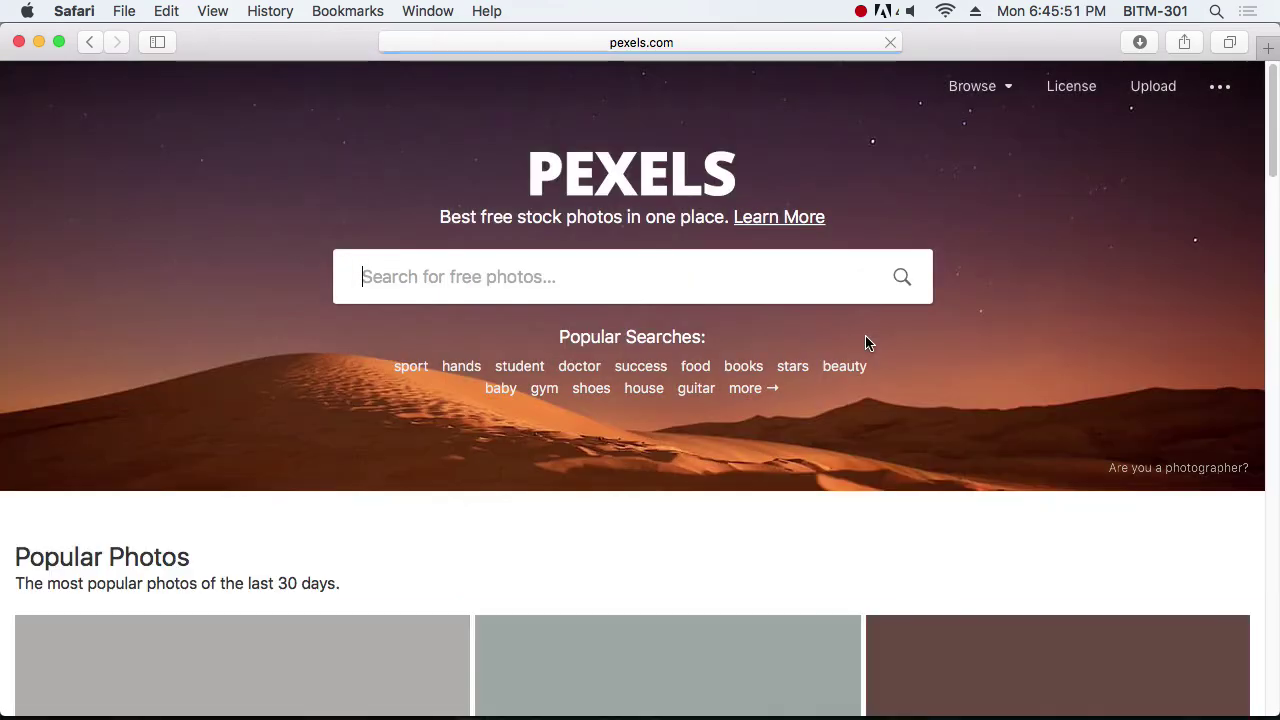
Open the laptop-and-coffee, windsurfer and baseball gear photos from Pexels in separate tabs, and bring up the laptop photo's page
scroll(866, 343, "down", 5)
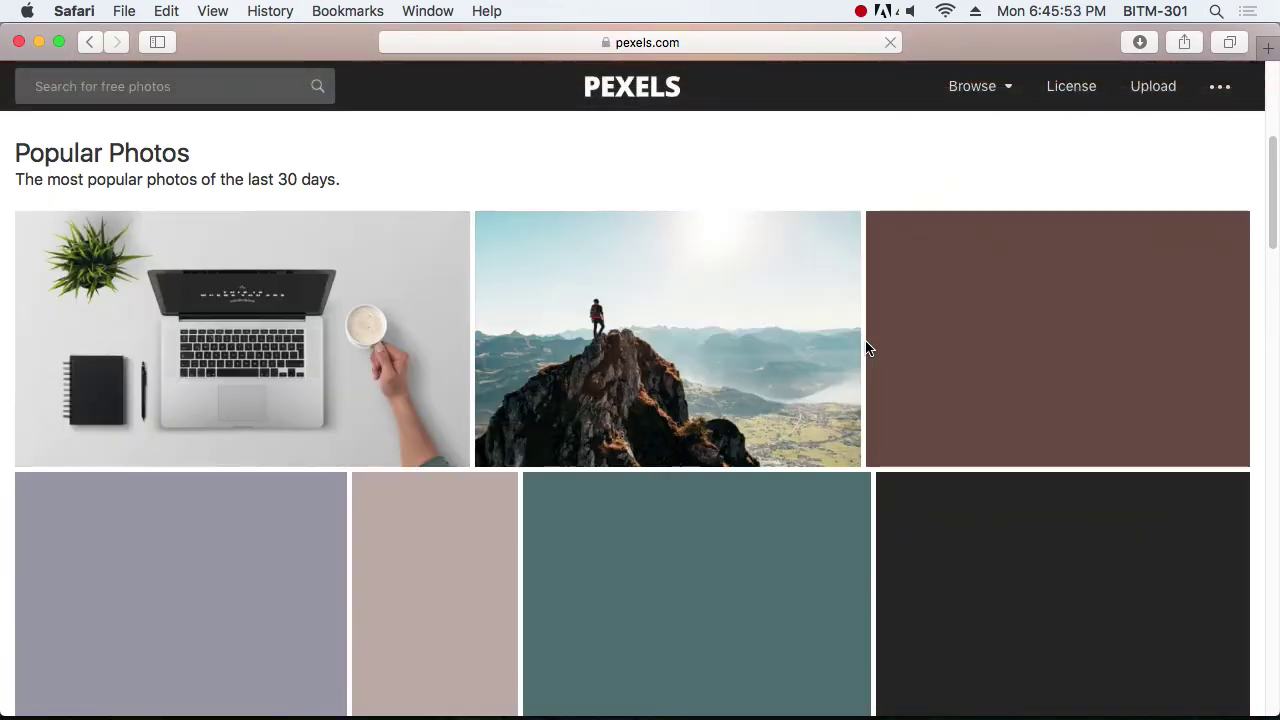
left_click(317, 363, "super")
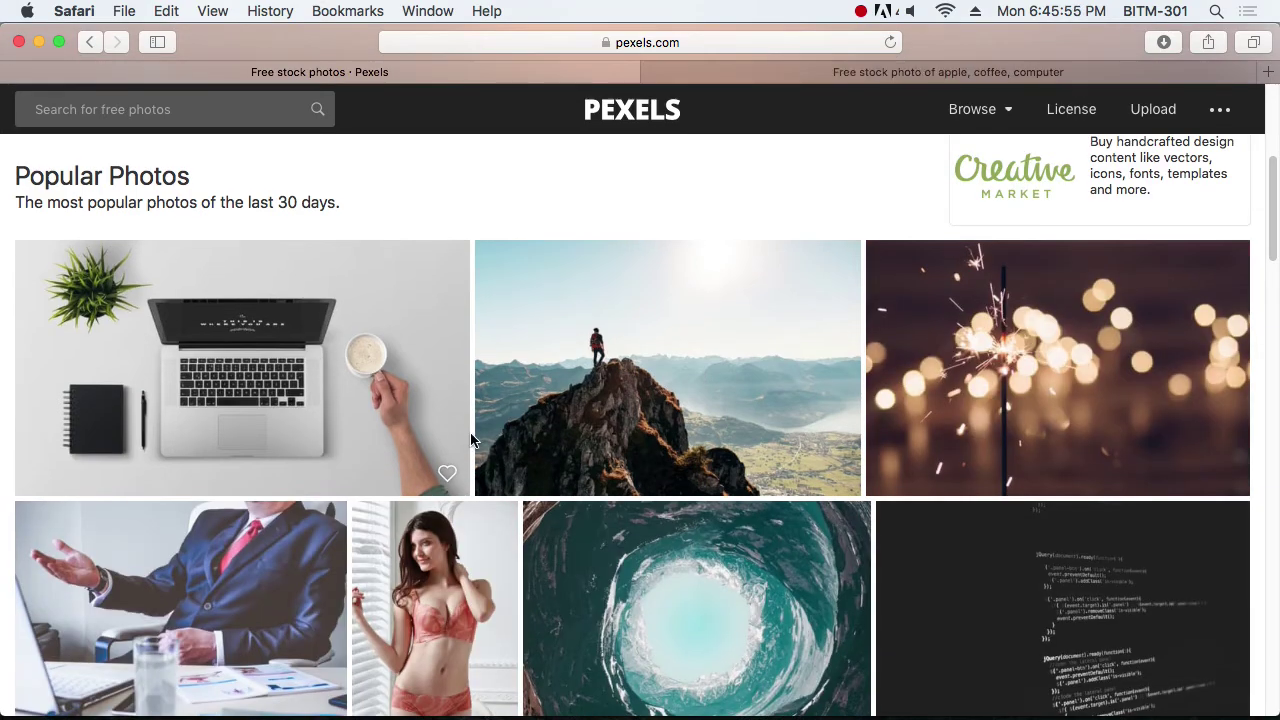
scroll(471, 440, "down", 10)
left_click(687, 508, "super")
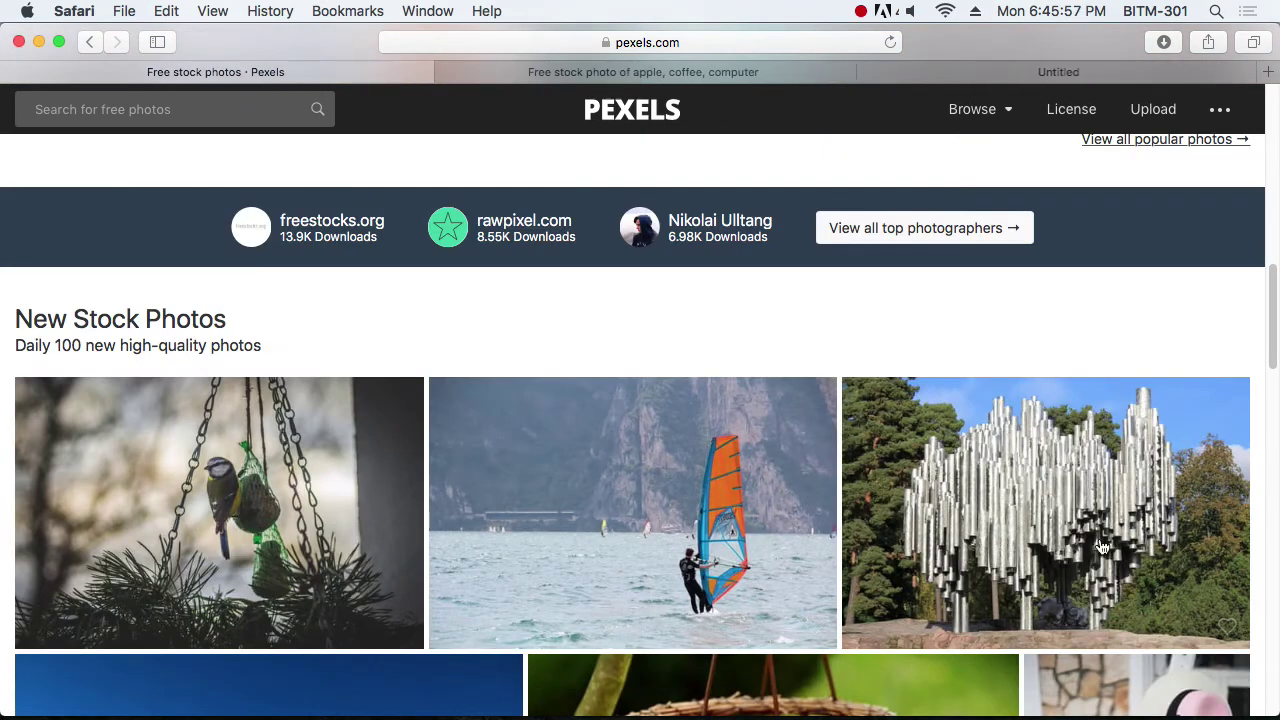
scroll(687, 508, "down", 4)
scroll(530, 474, "down", 8)
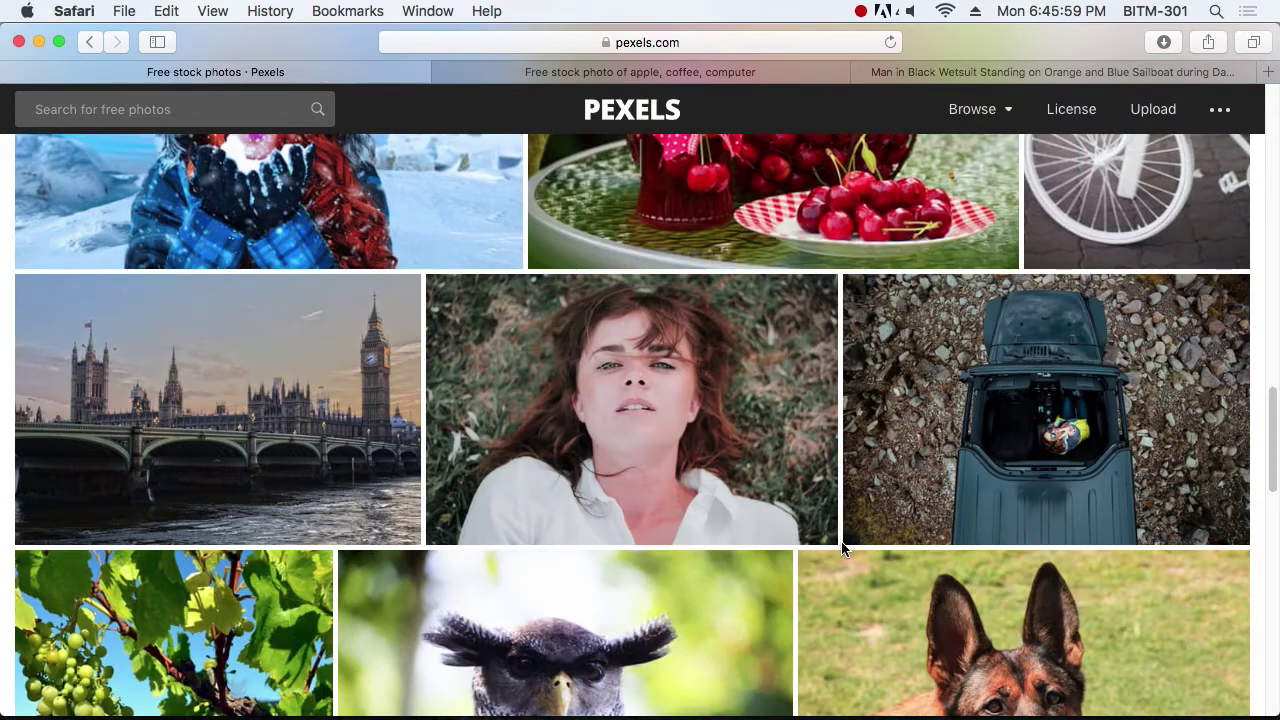
scroll(1058, 474, "down", 3)
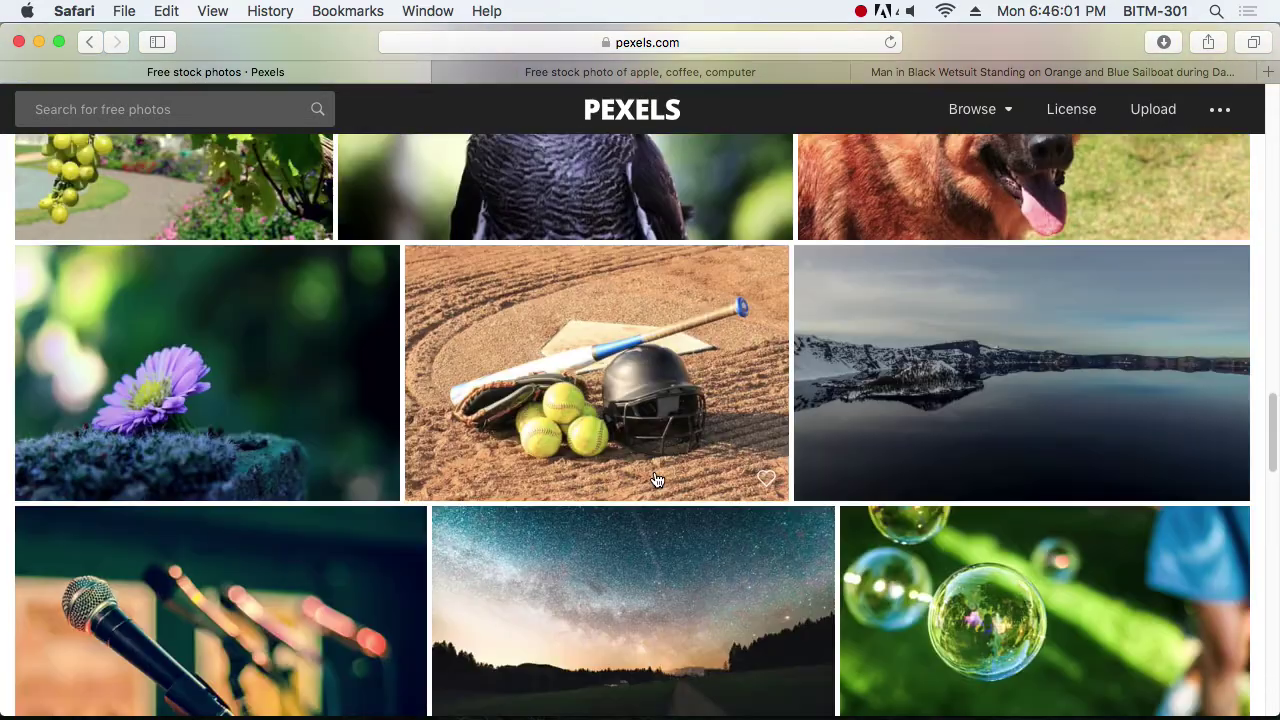
left_click(901, 317, "super")
left_click(470, 74)
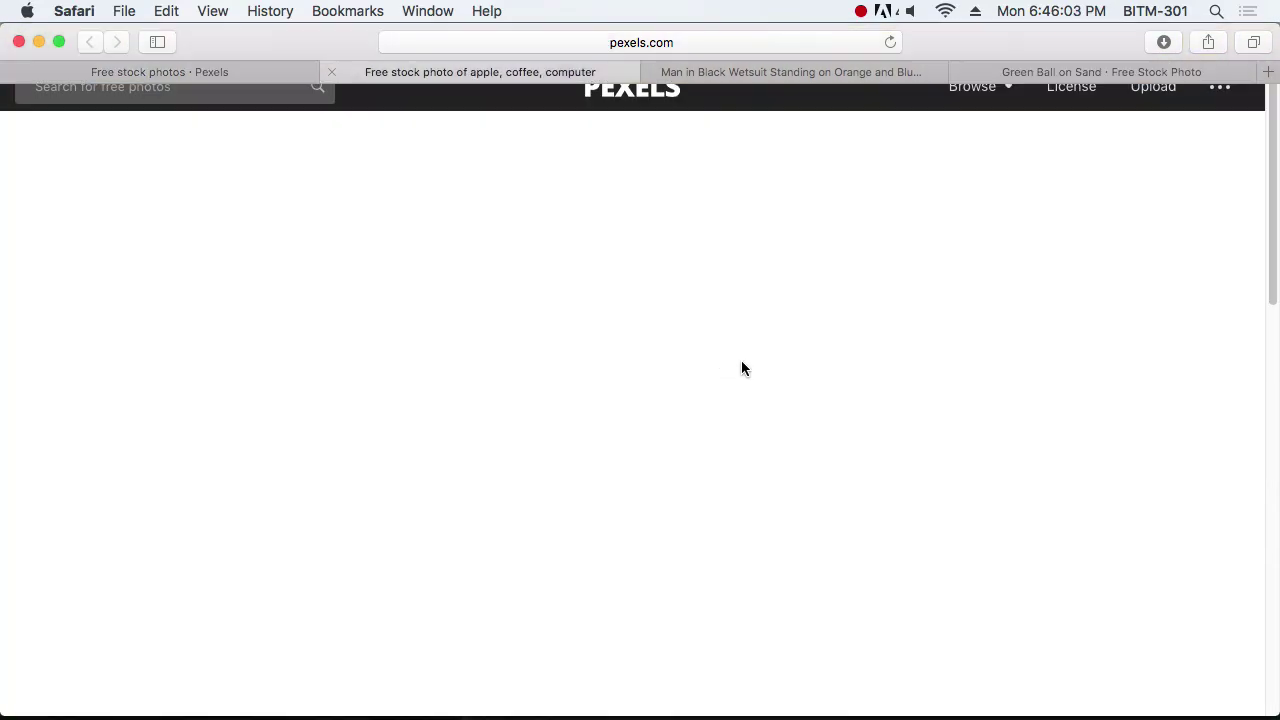
Copy the laptop photo, switch to Photoshop, paste it above the first card's grey image rectangle and clip it to that rectangle
right_click(572, 350)
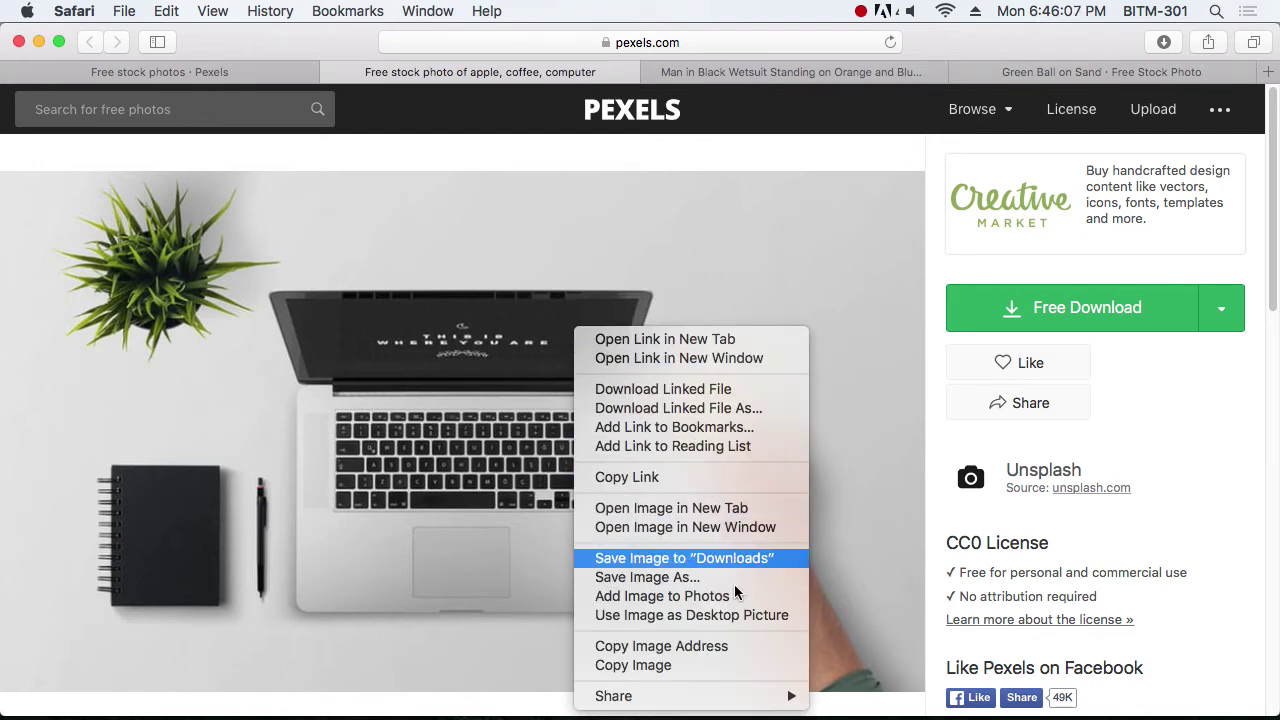
left_click(700, 665)
key("super+Tab")
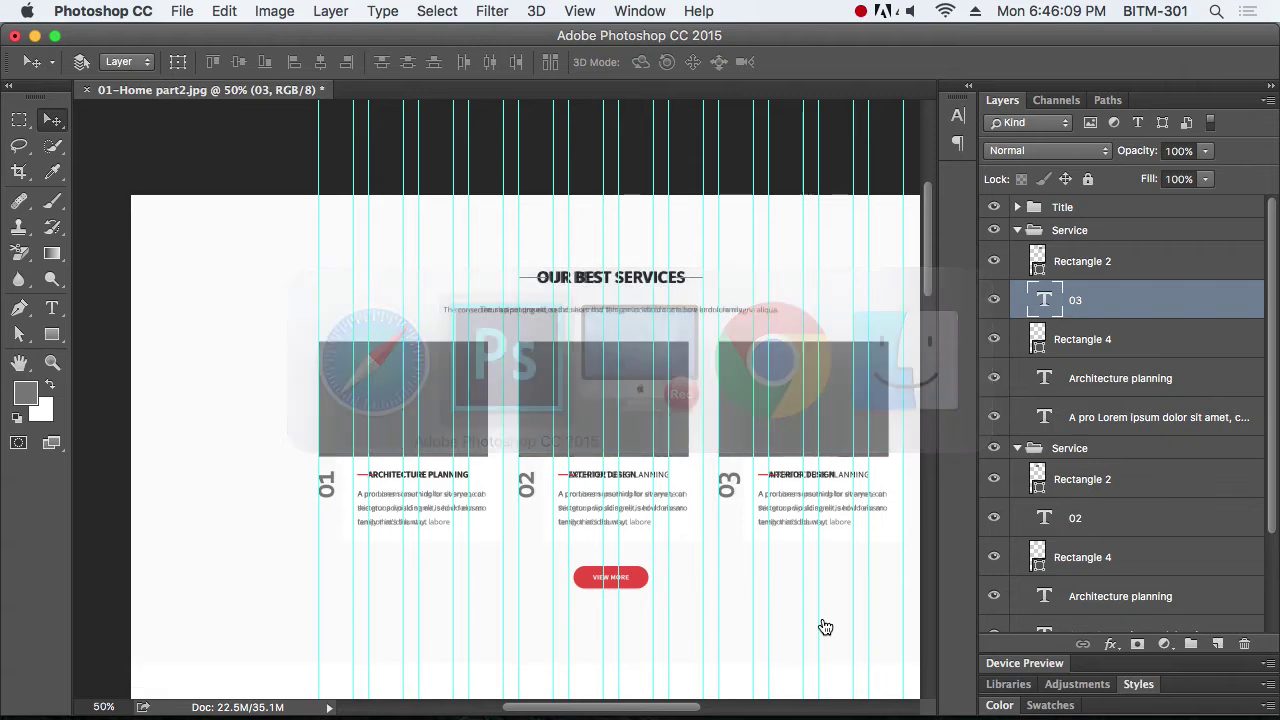
right_click(388, 398)
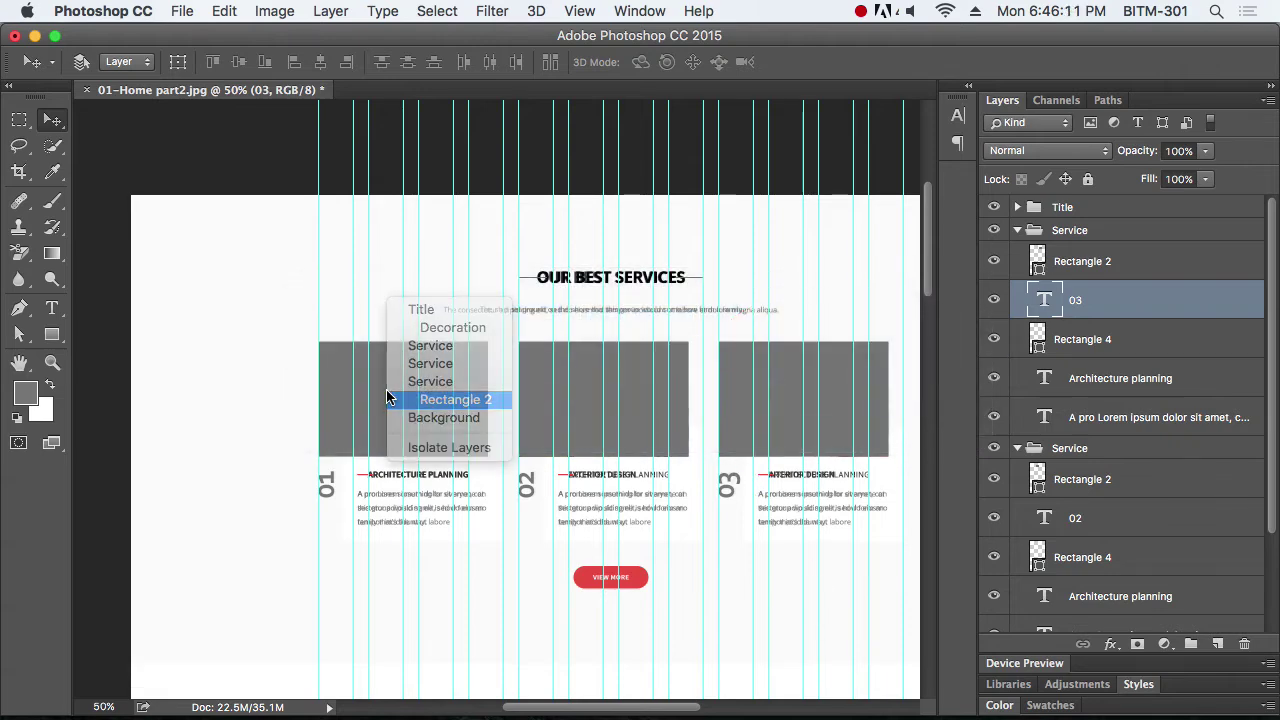
left_click(390, 399)
key("super+v")
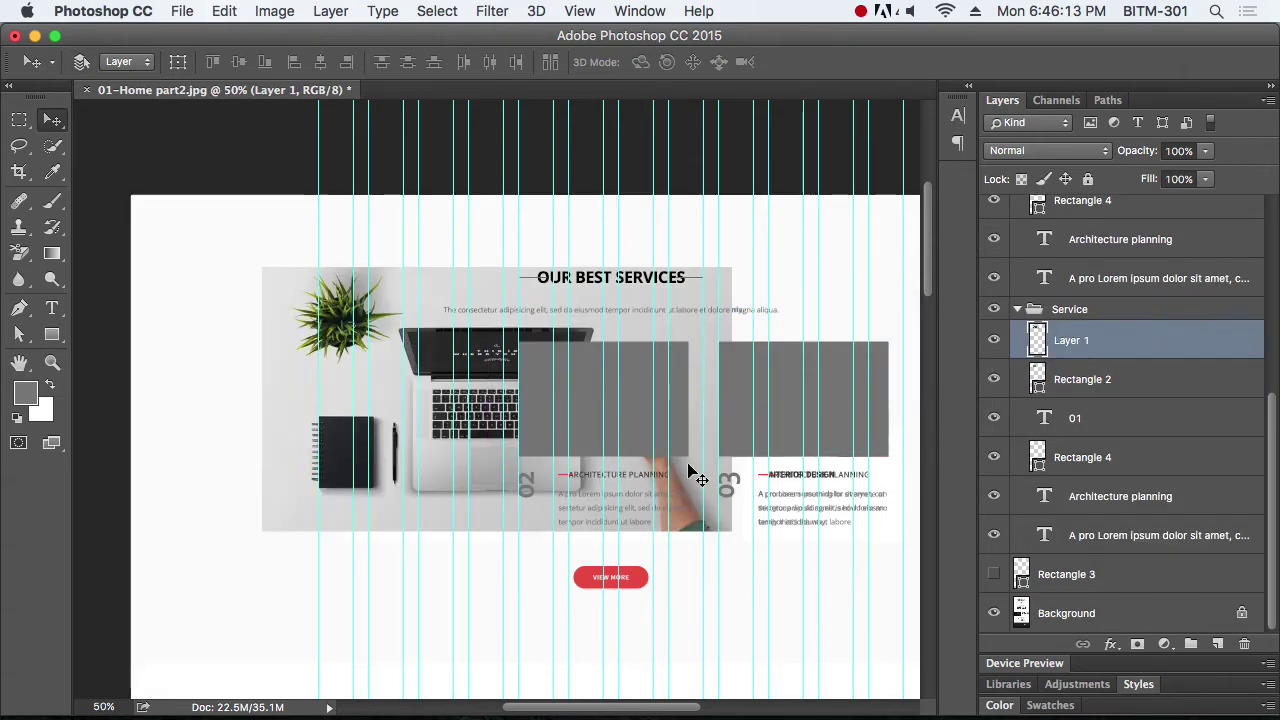
left_click(1090, 356, "alt")
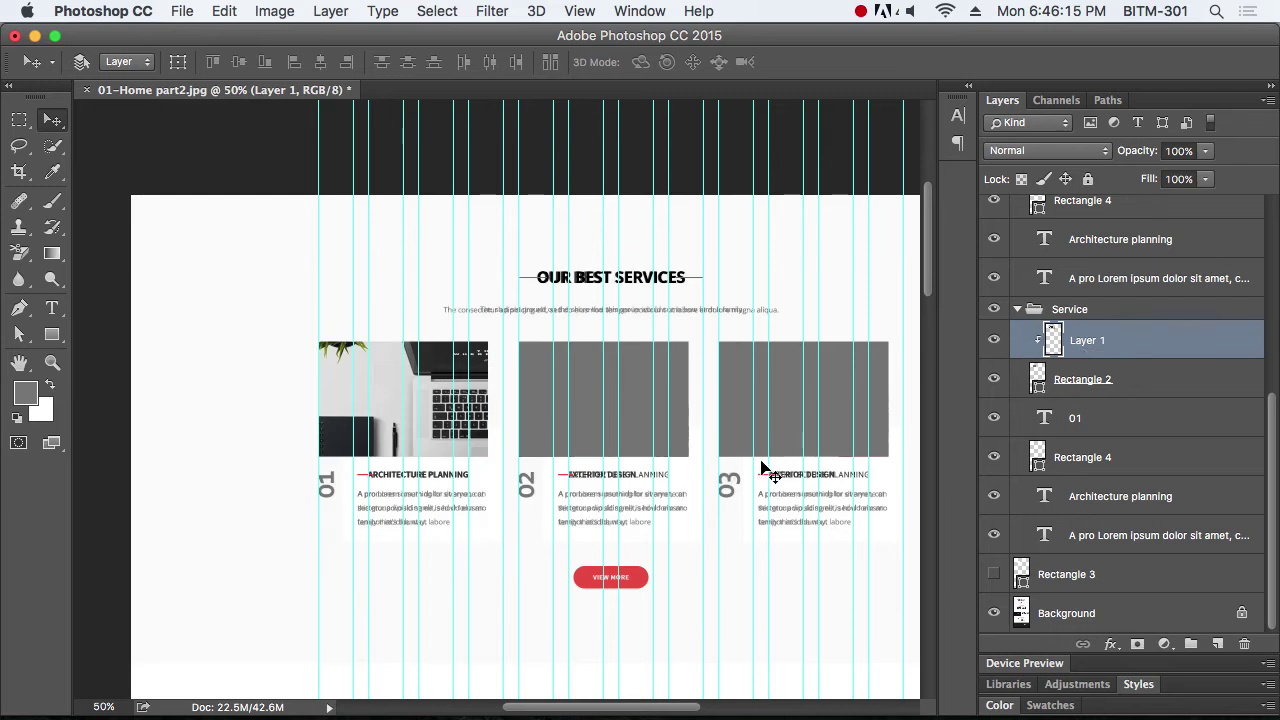
Scale the laptop photo to about 48% and position it to fill the first card's image block, hiding the guides
key("super+t")
left_click_drag(733, 533, 639, 479)
left_click_drag(433, 425, 393, 428)
key("super+semicolon")
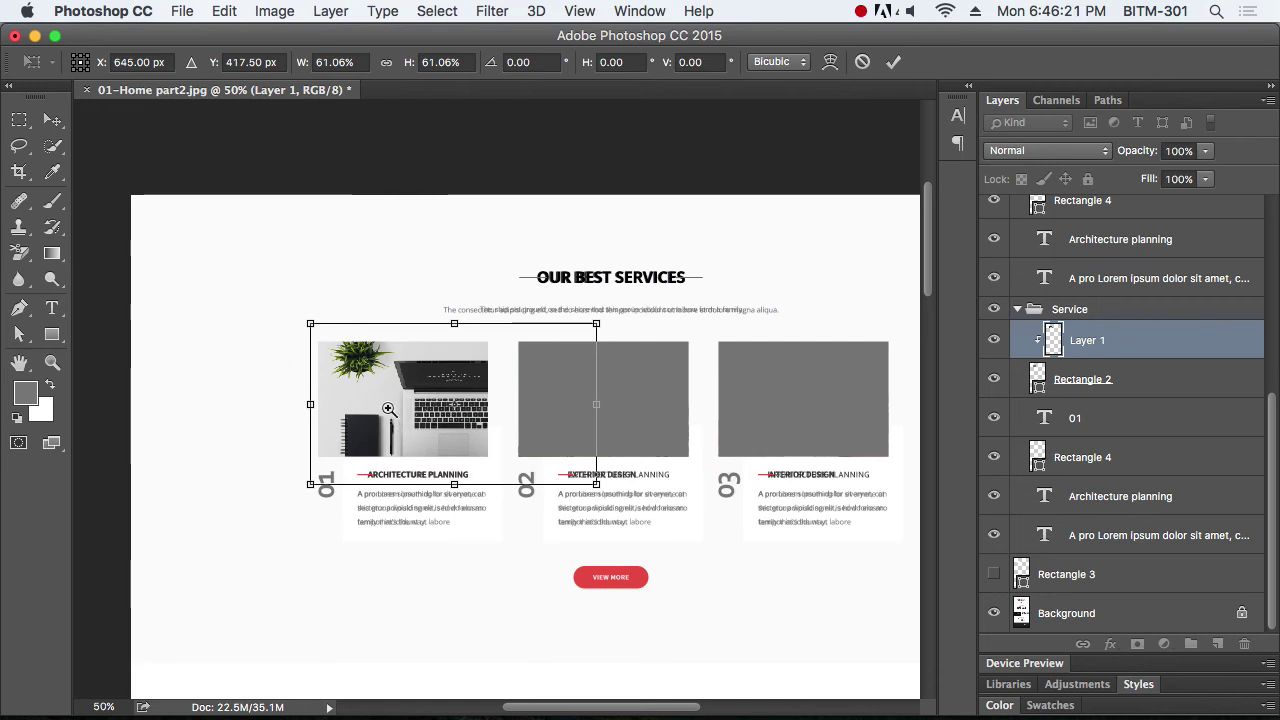
scroll(400, 420, "up", 3)
left_click_drag(685, 282, 643, 305)
left_click_drag(645, 523, 598, 495)
left_click_drag(528, 467, 498, 432)
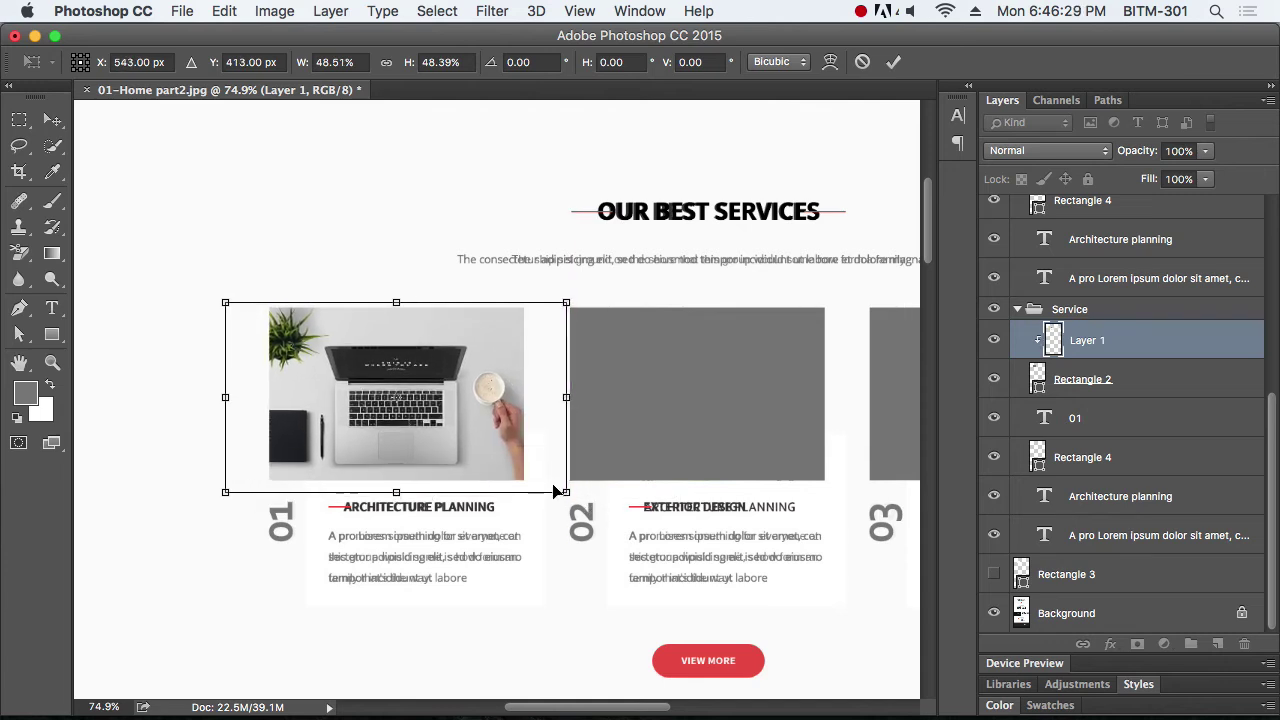
key("Return")
Switch to Safari, close the laptop photo's page, and copy the windsurfer photo
key("super+Tab")
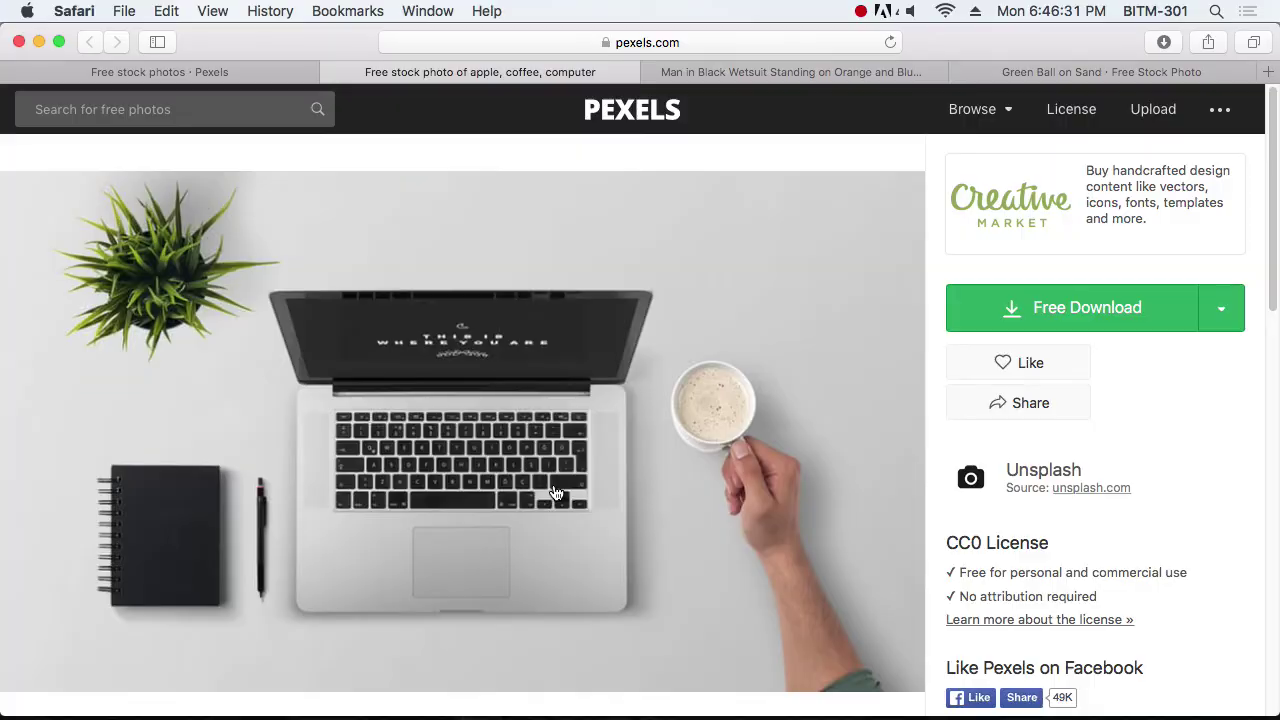
left_click(332, 72)
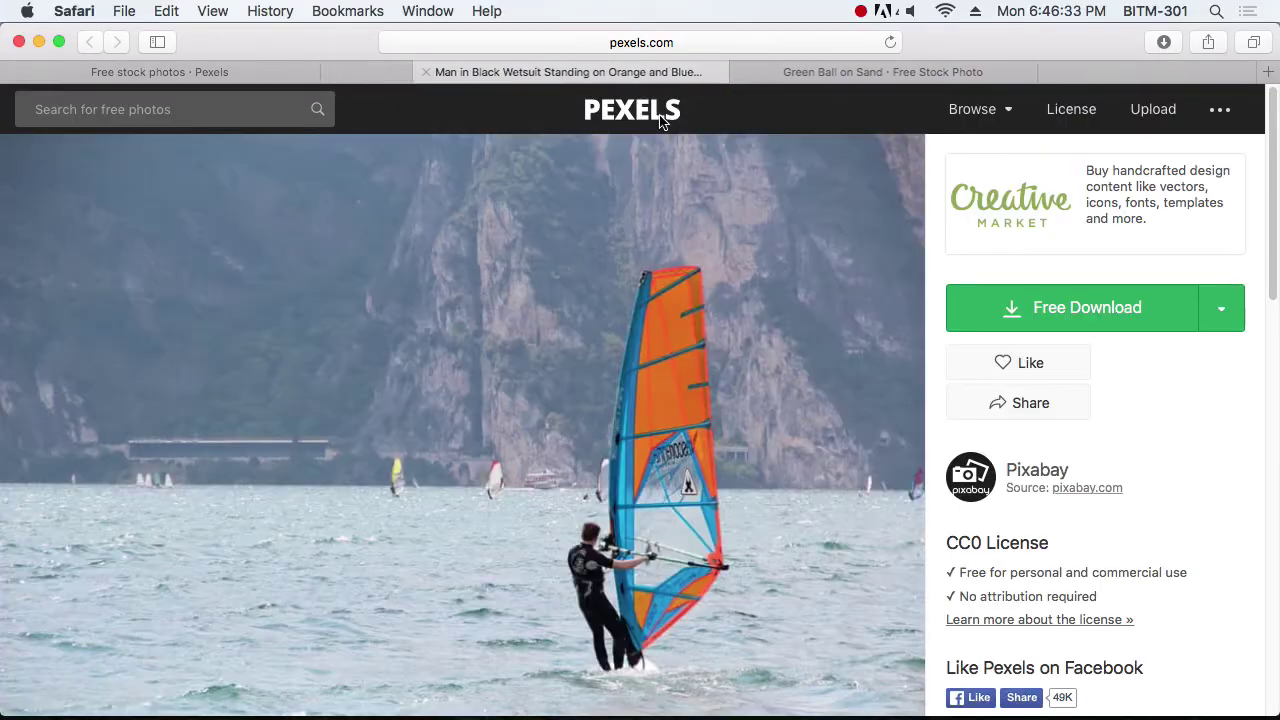
right_click(640, 330)
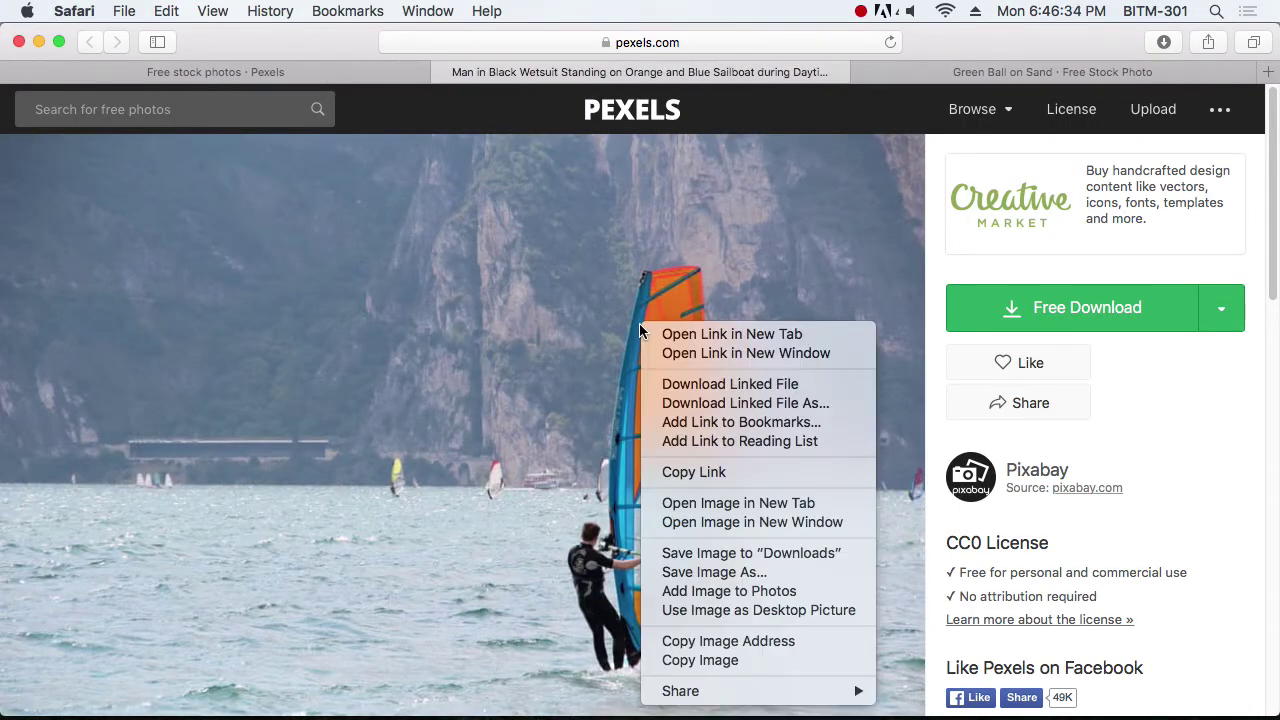
left_click(767, 660)
Switch to Photoshop, paste the windsurfer photo above the second card's image rectangle, and clip it to that rectangle
key("super+Tab")
right_click(689, 408)
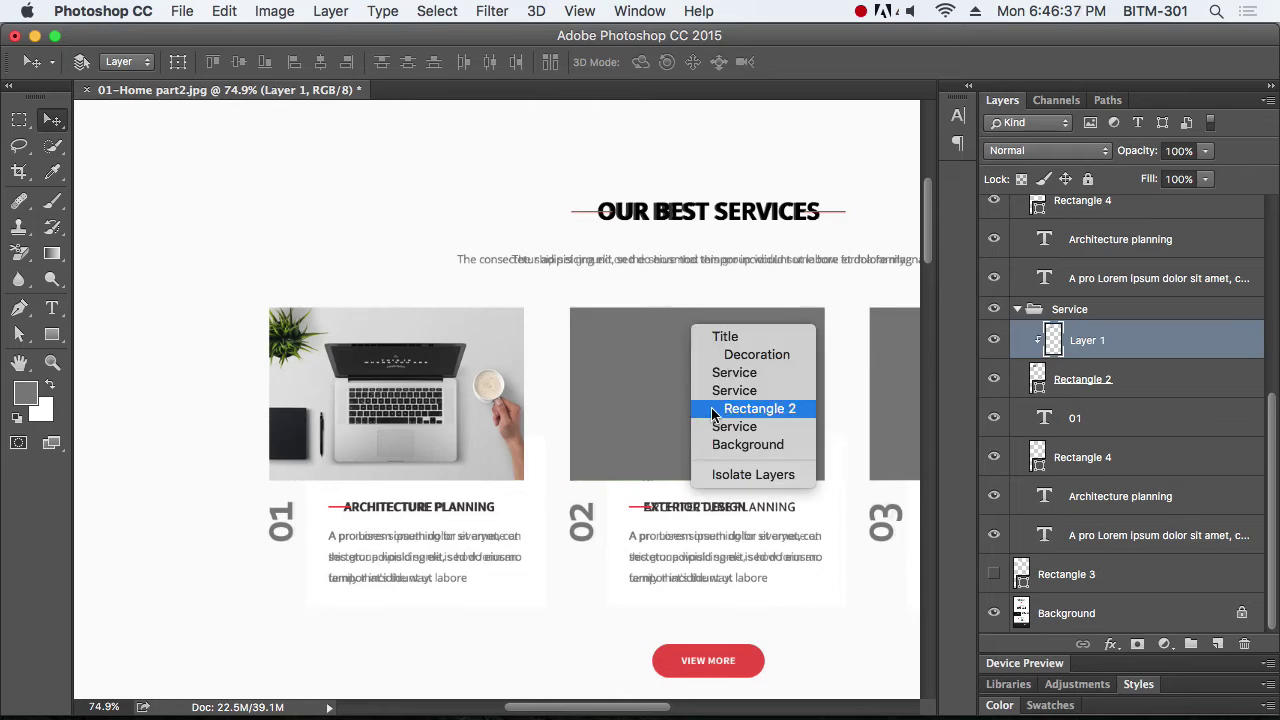
left_click(703, 410)
key("super+v")
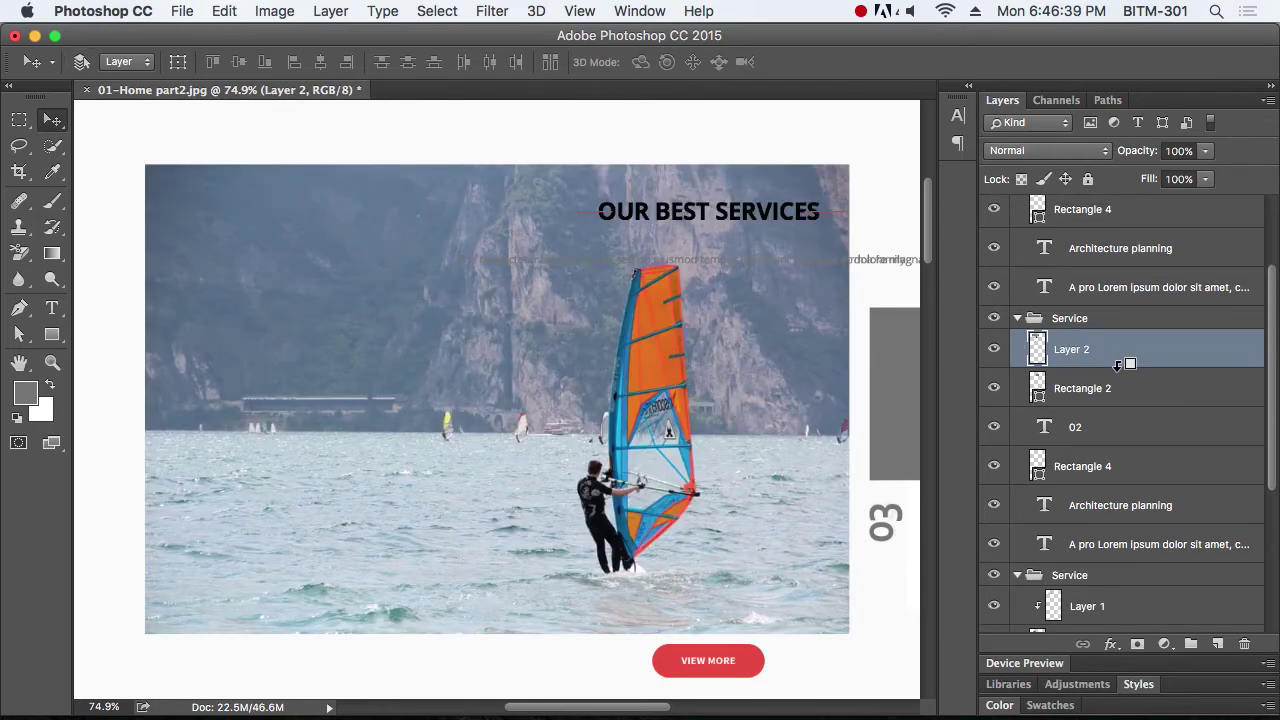
left_click(1118, 366, "alt")
Scale down the windsurfer photo to fit the second card's image block with the surfer and sail fully inside it
key("super+t")
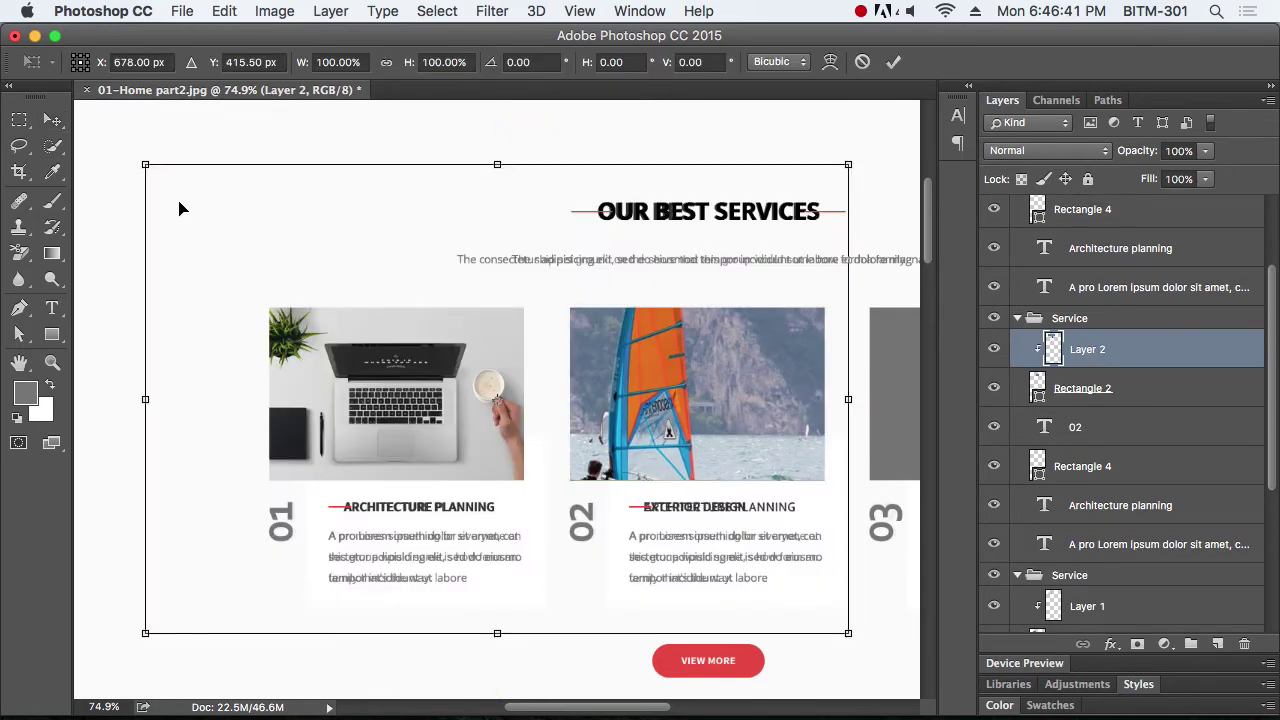
left_click_drag(146, 167, 338, 294)
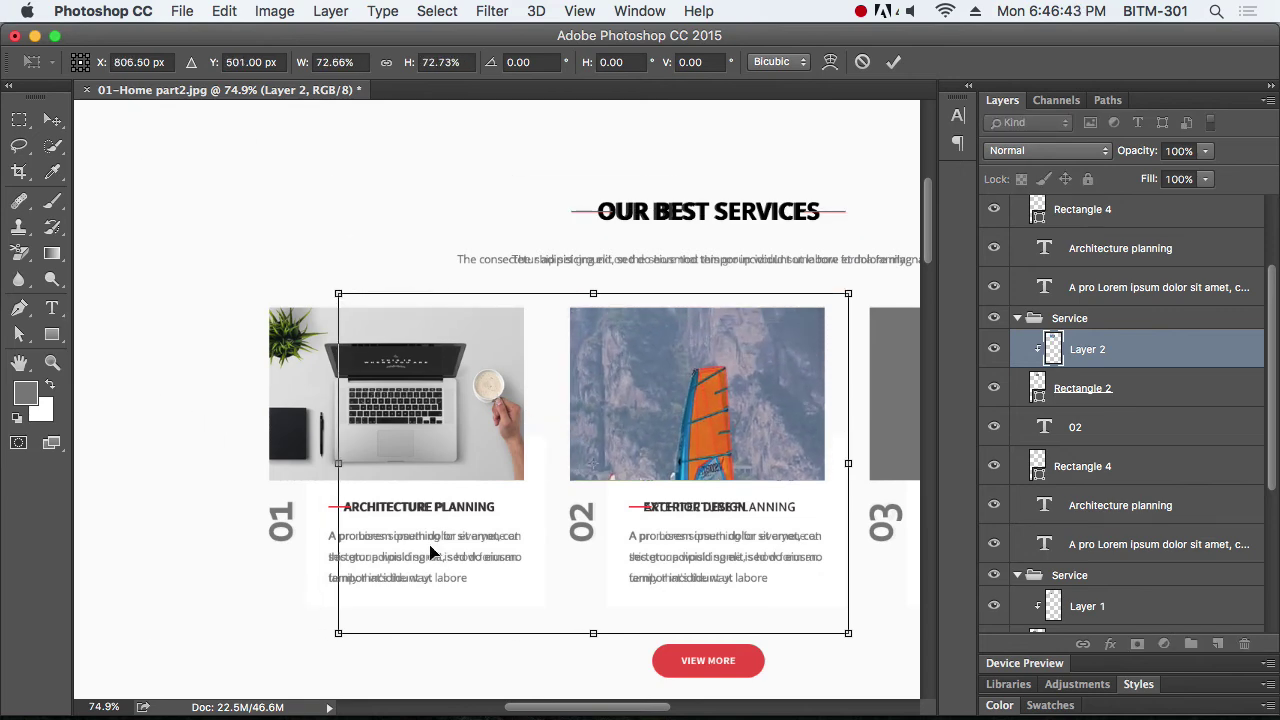
left_click_drag(338, 633, 556, 487)
key("Return")
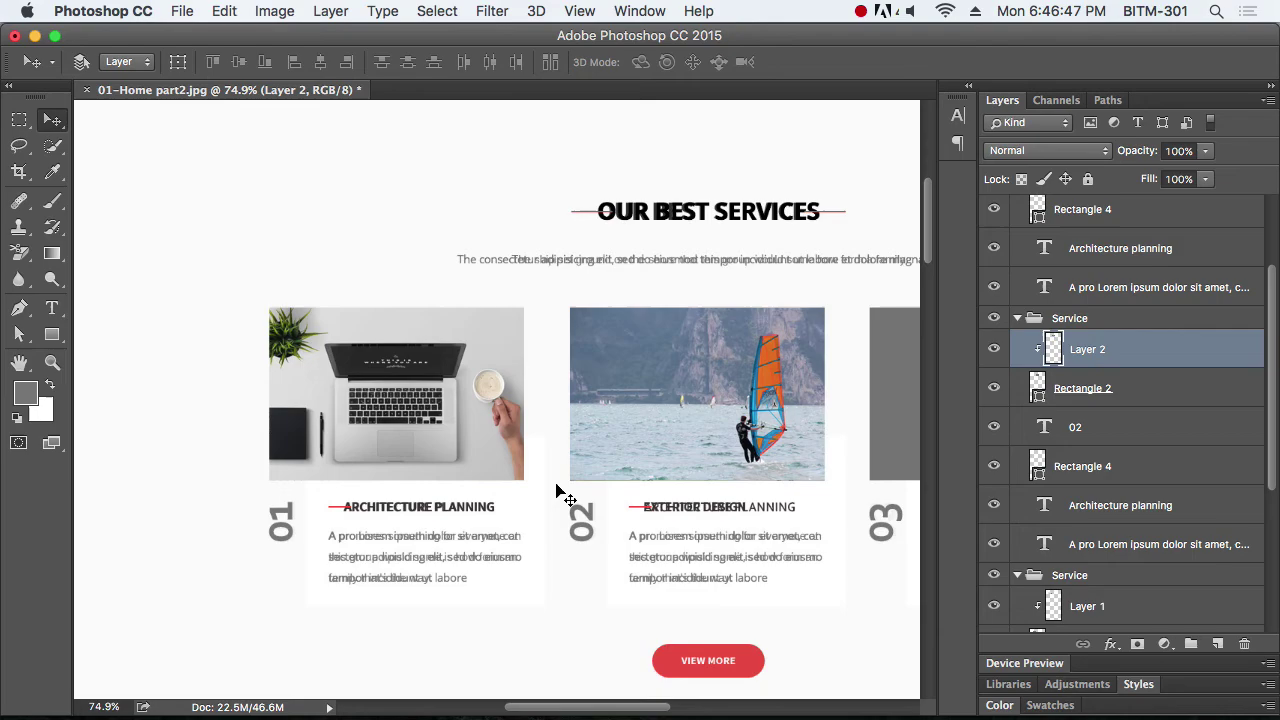
Switch to Safari, close the windsurfer photo's page, and copy the baseball gear photo
left_click(623, 472, "alt")
left_click_drag(706, 436, 421, 452)
key("super+Tab")
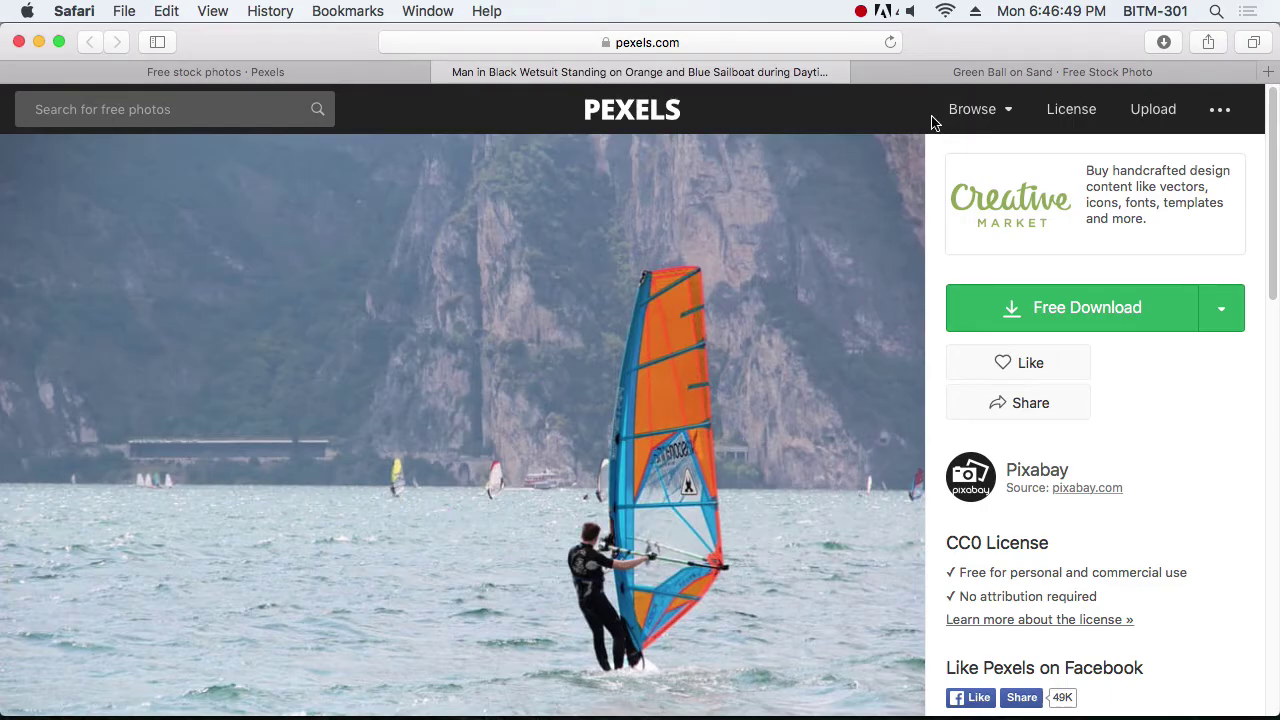
left_click(442, 72)
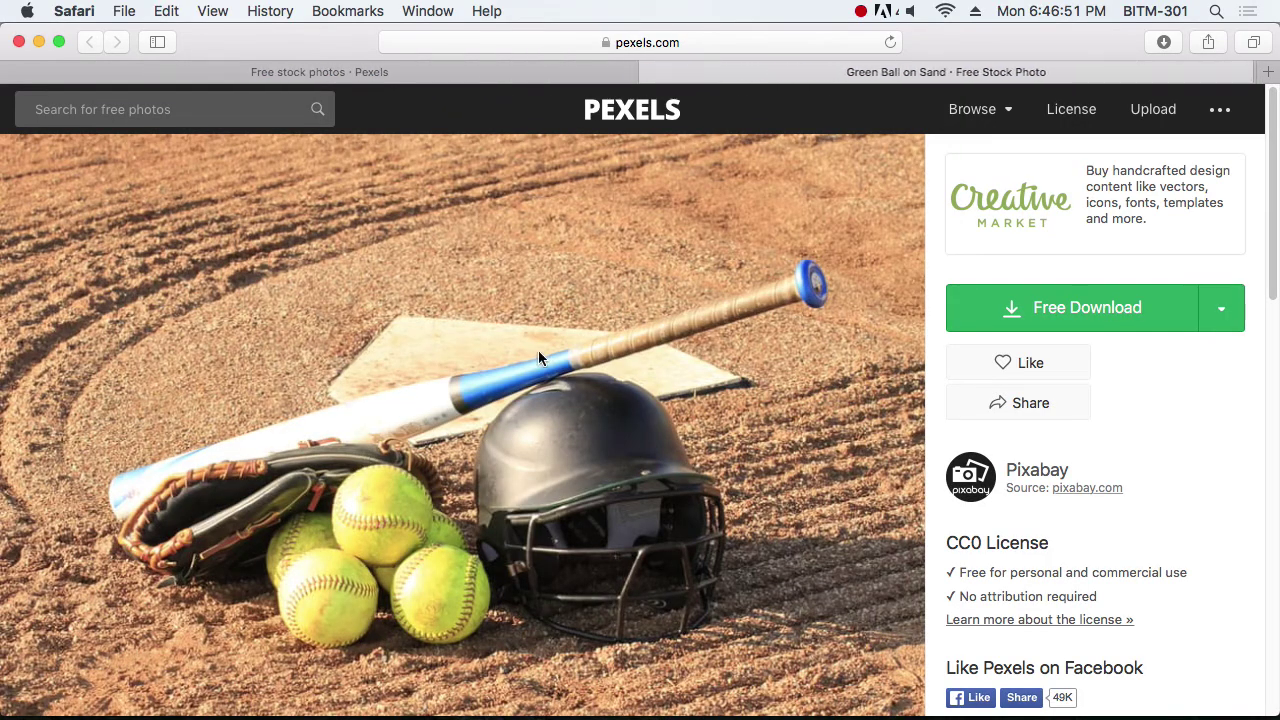
right_click(538, 350)
left_click(688, 663)
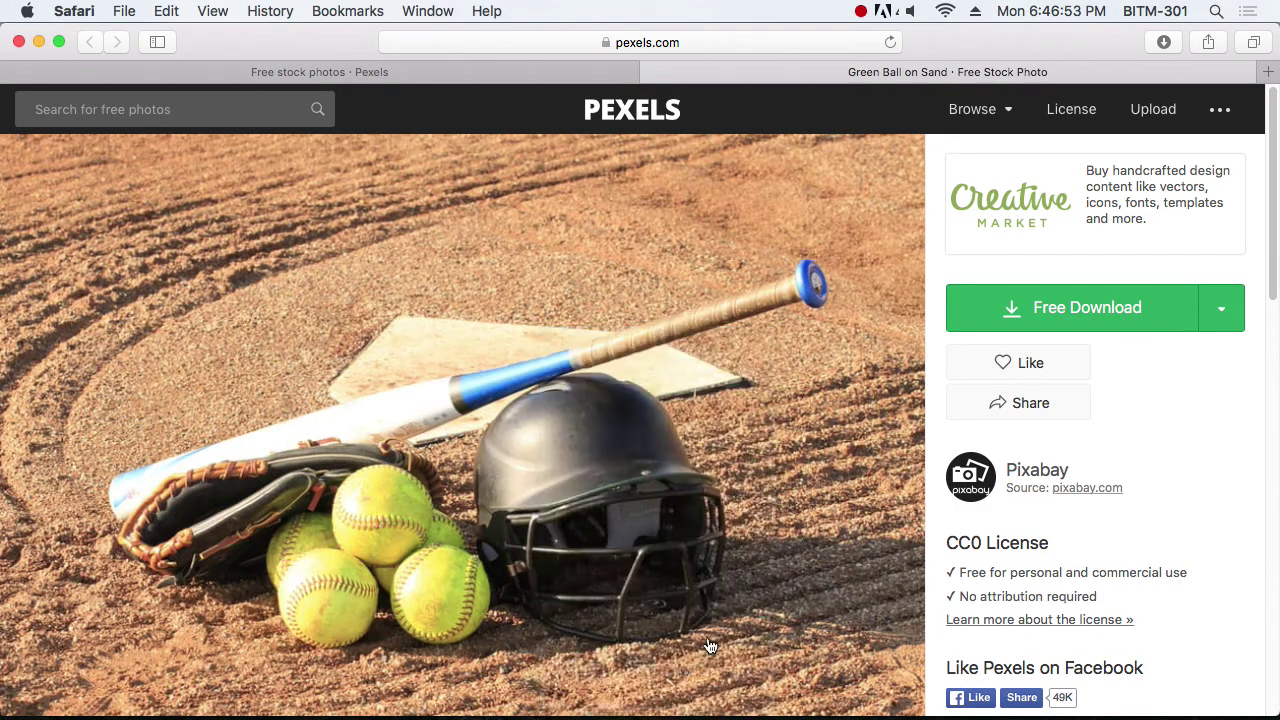
Switch to Photoshop, paste the baseball gear photo above the third card's image rectangle, and clip it to that rectangle
key("super+Tab")
right_click(683, 396)
left_click(706, 397)
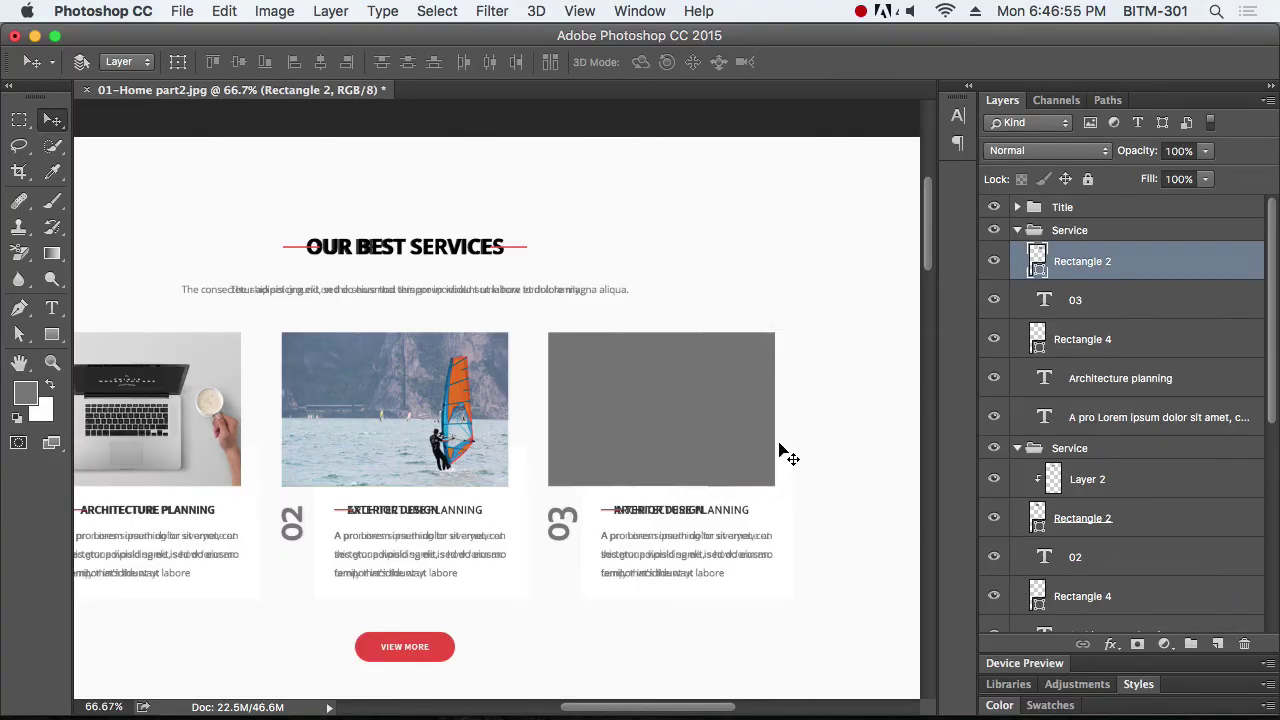
key("super+v")
left_click(1083, 275, "alt")
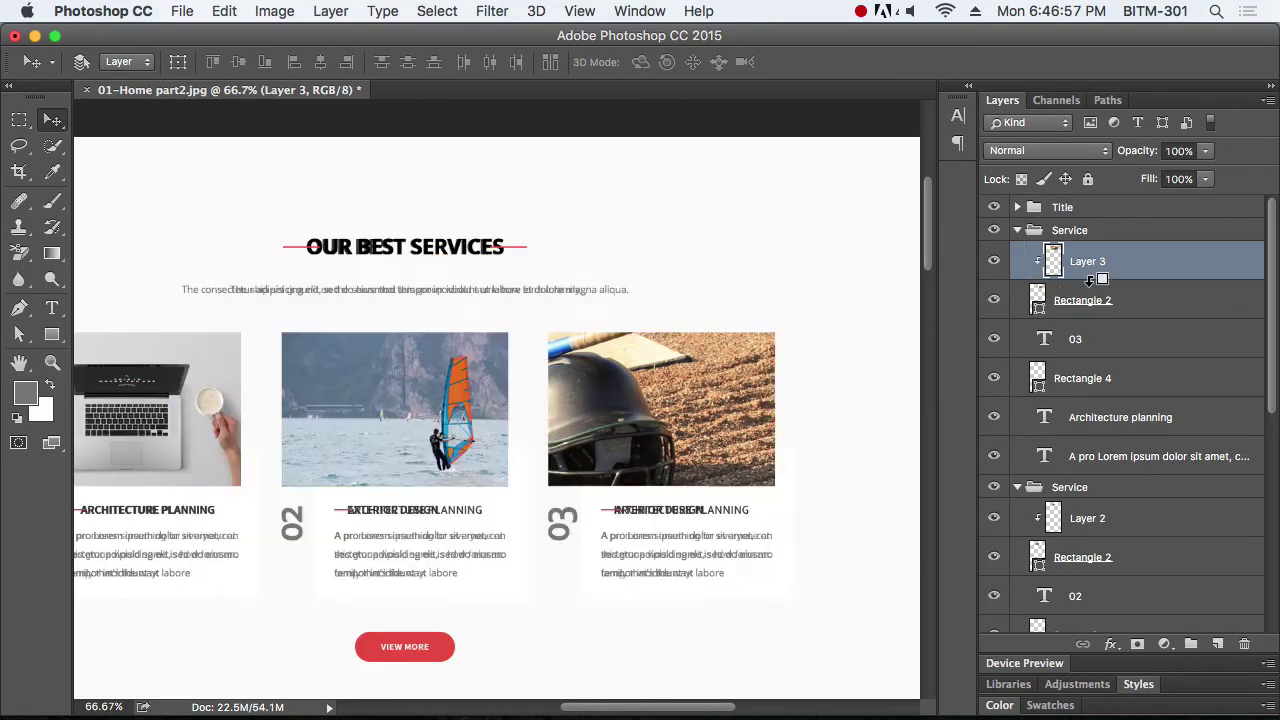
Scale down the baseball gear photo to fit the third card's image block with the bat, balls and helmet inside it
key("super+t")
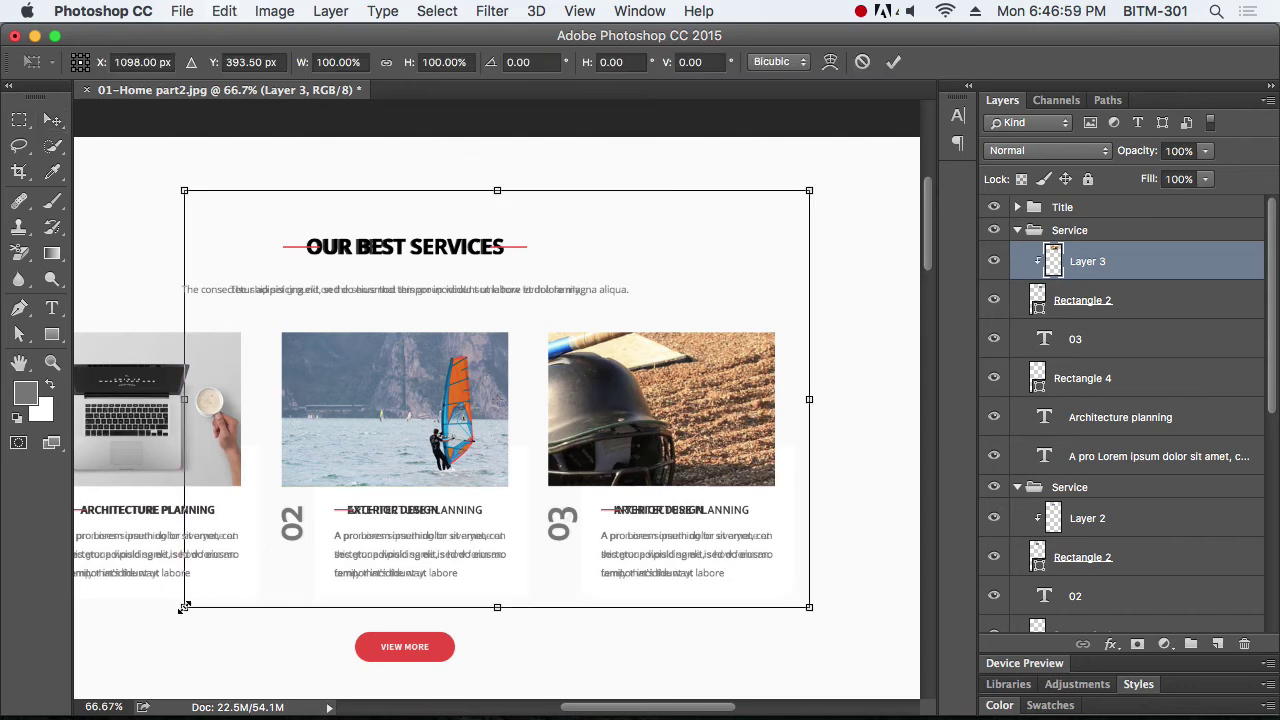
left_click_drag(184, 606, 355, 493)
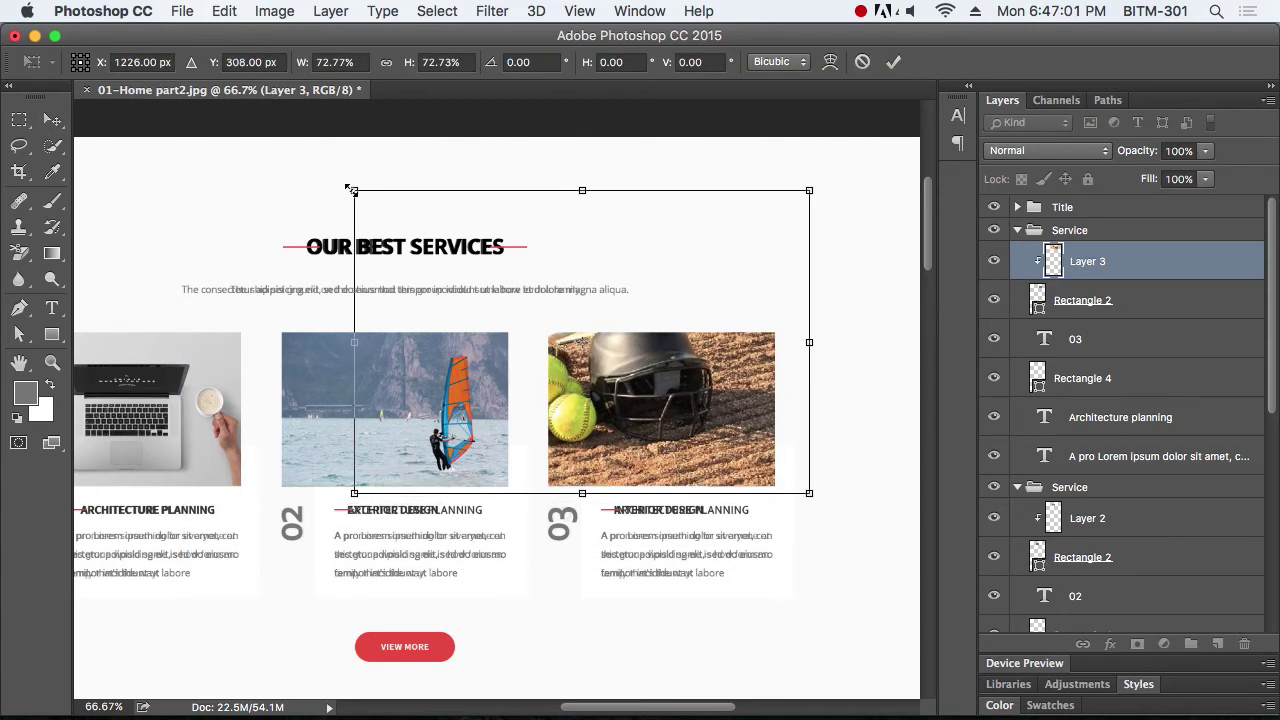
left_click_drag(350, 188, 538, 313)
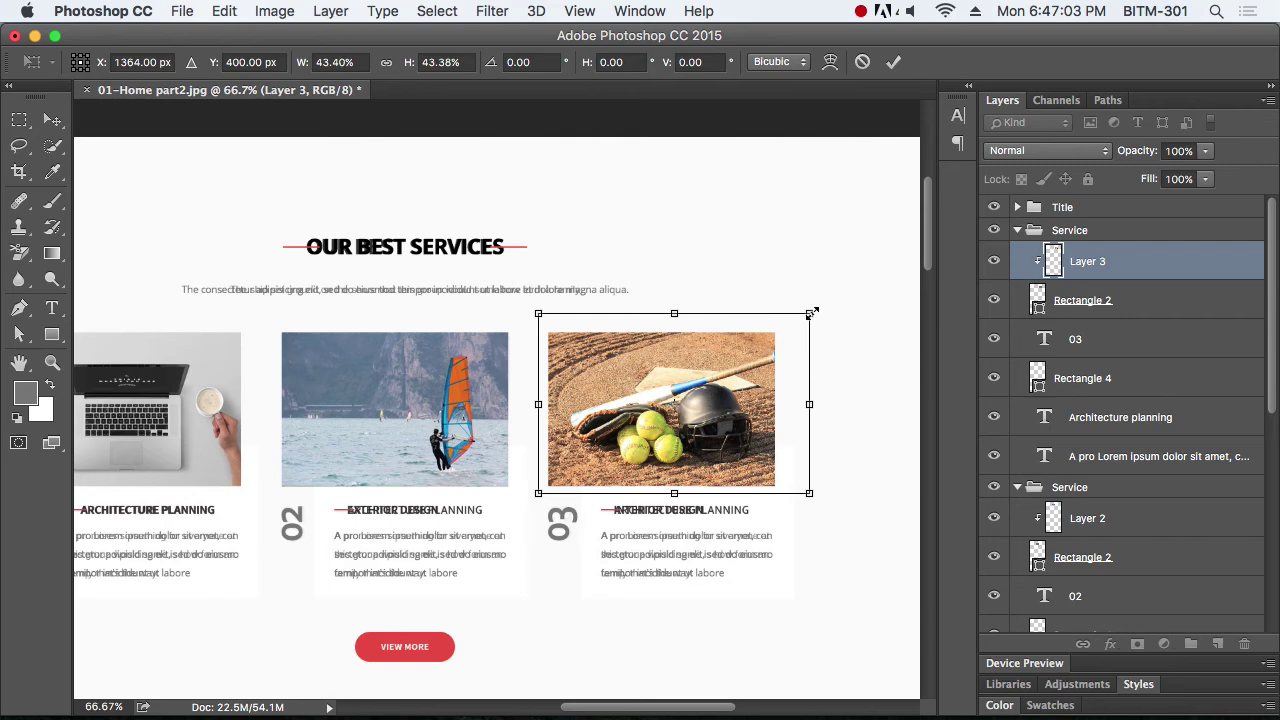
left_click_drag(811, 313, 789, 325)
key("Return")
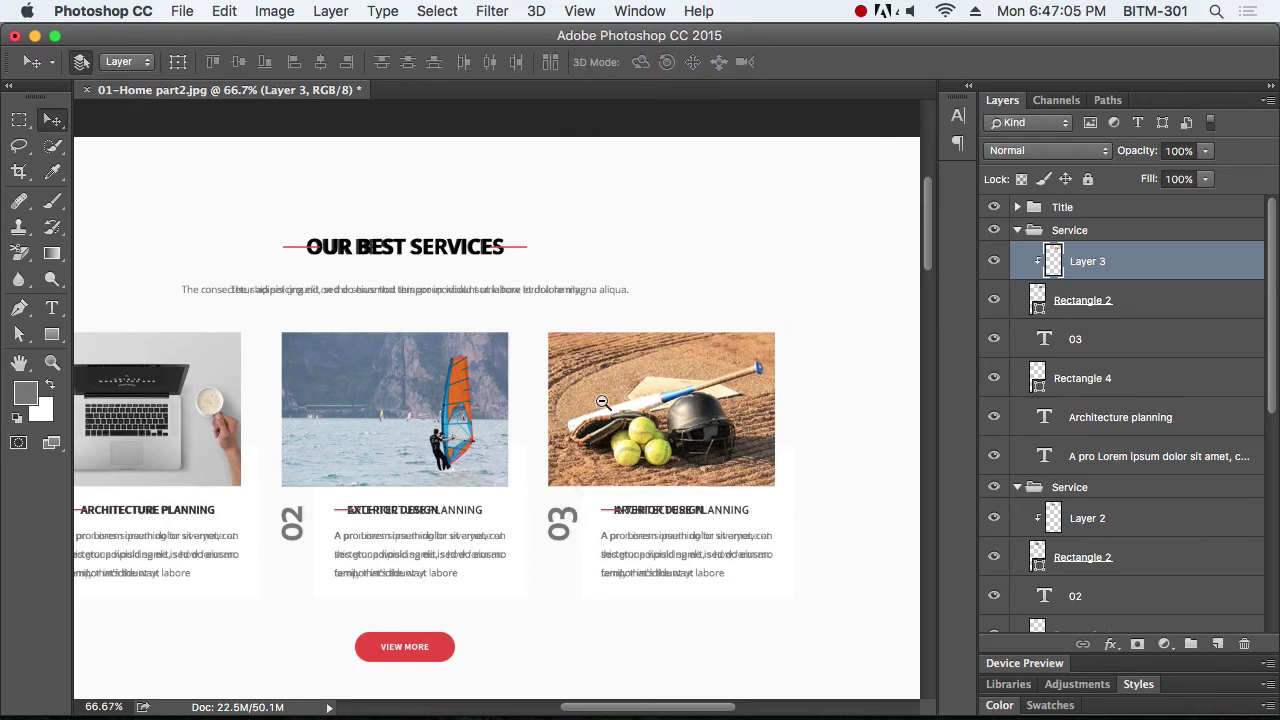
Collapse the three Service layer groups
left_click(505, 387, "alt")
left_click(505, 387, "alt")
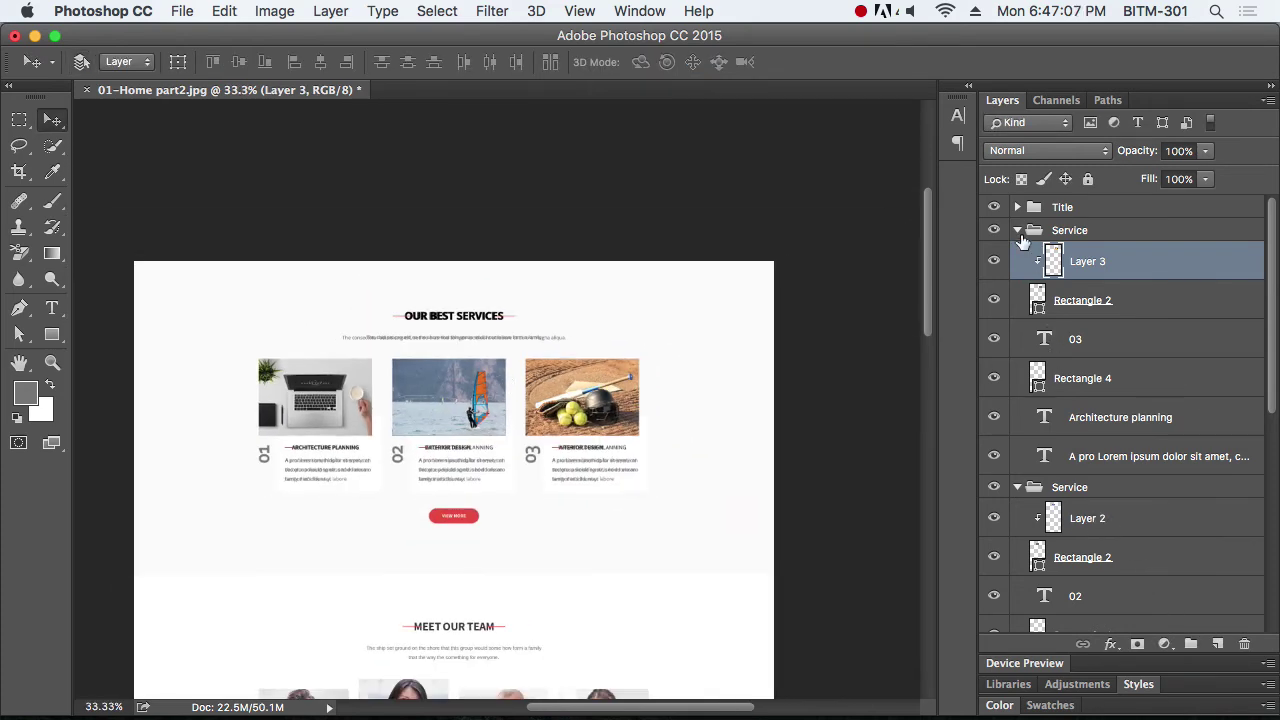
left_click(1018, 231)
left_click(1018, 253)
left_click(1018, 276)
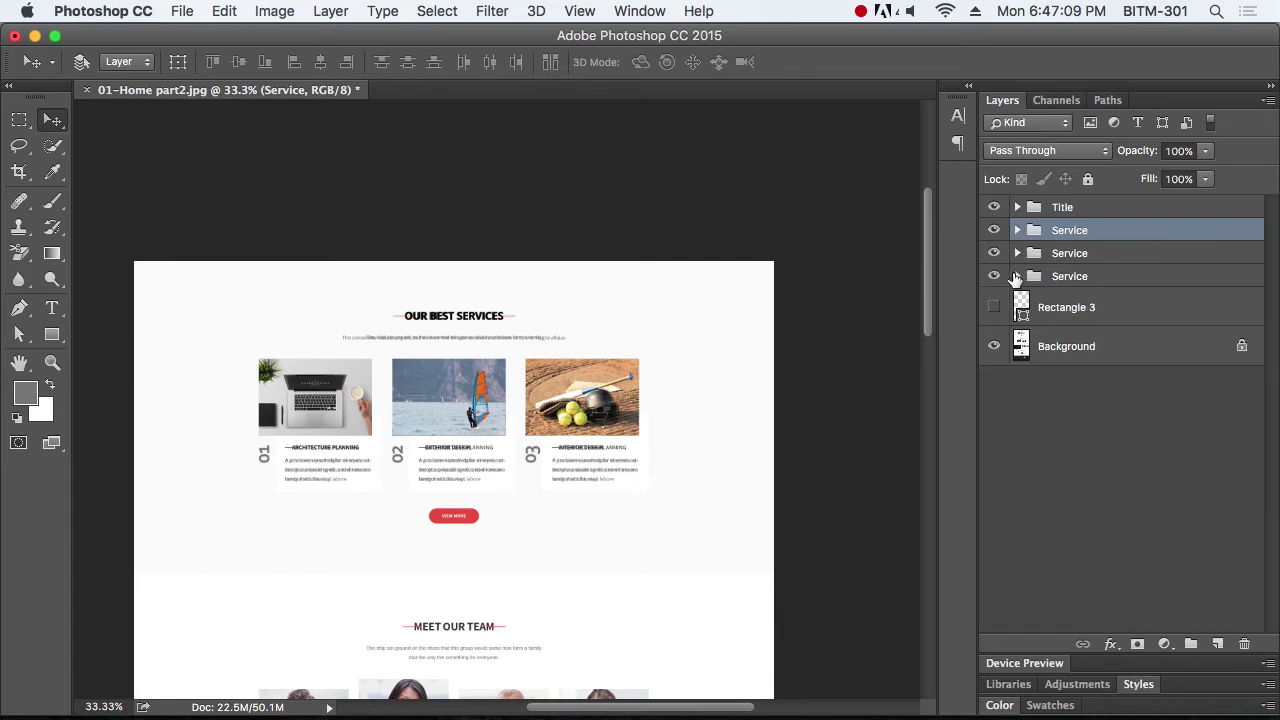
Add a new layer directly above the Background layer and fill it with white
left_click(1108, 362)
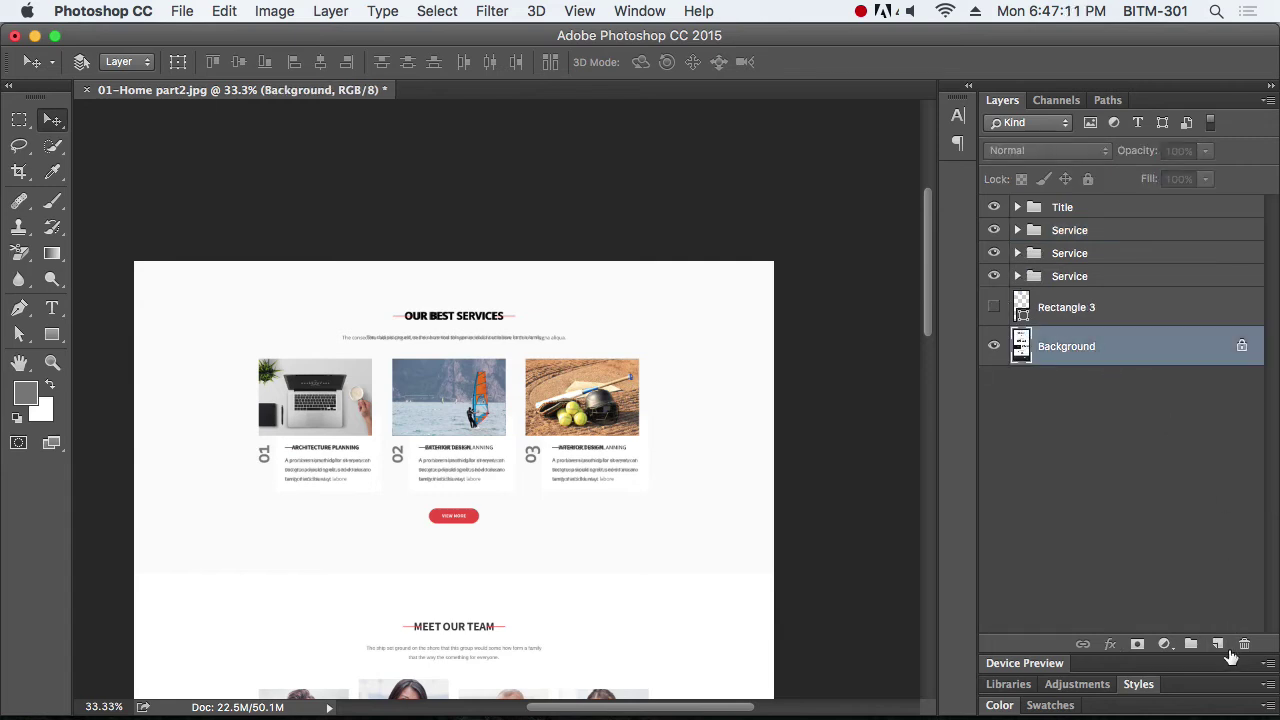
left_click(1218, 645)
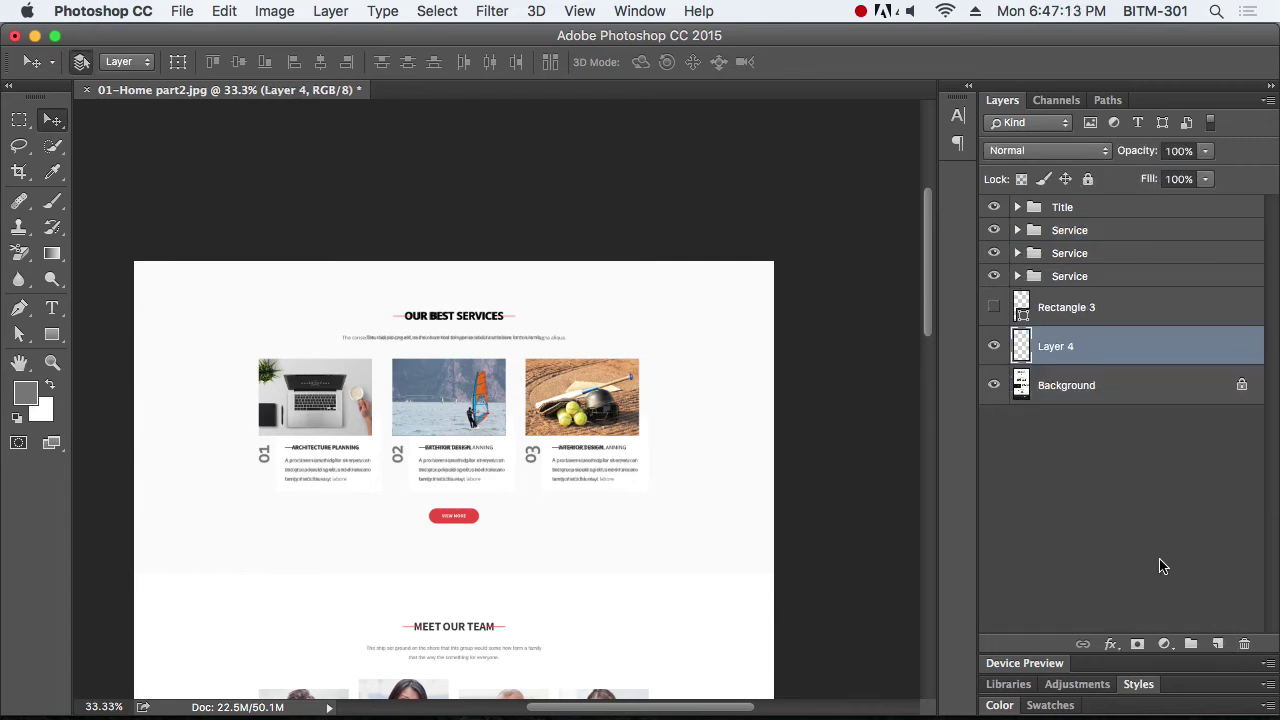
key("super+BackSpace")
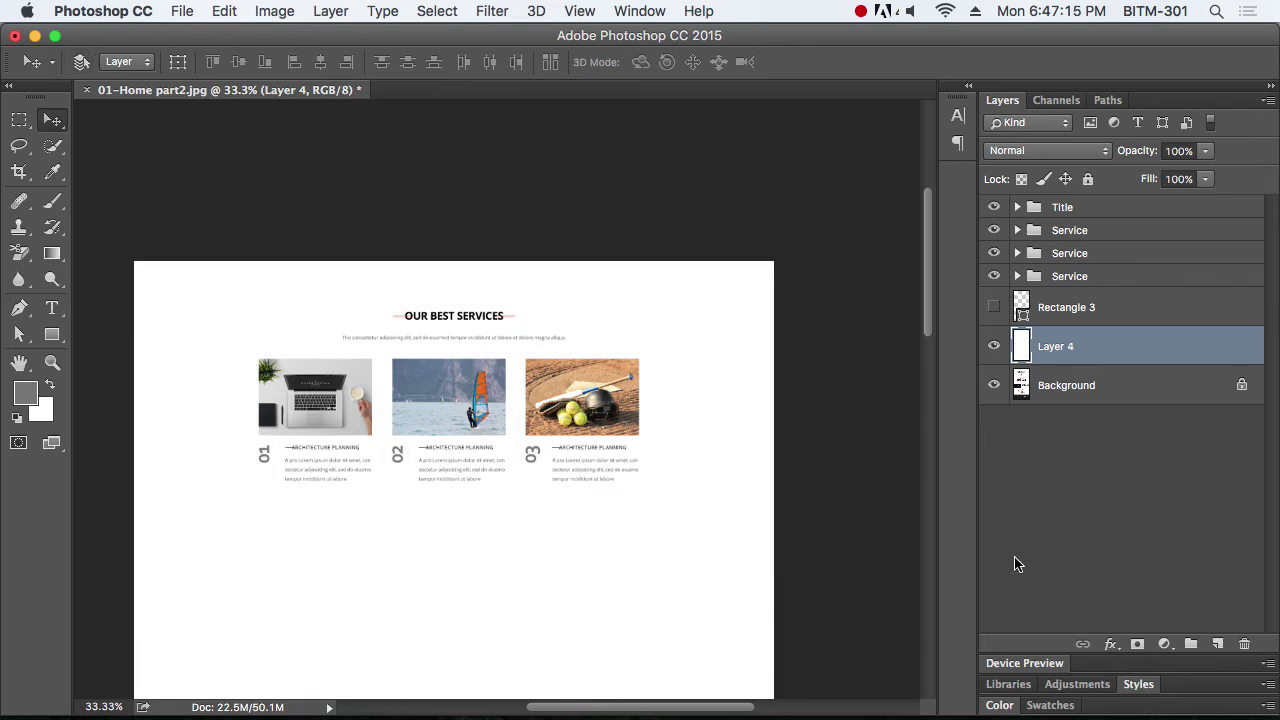
Show and hide the white layer repeatedly to compare the recreated section with the reference design, leaving the layer hidden
key("super+1")
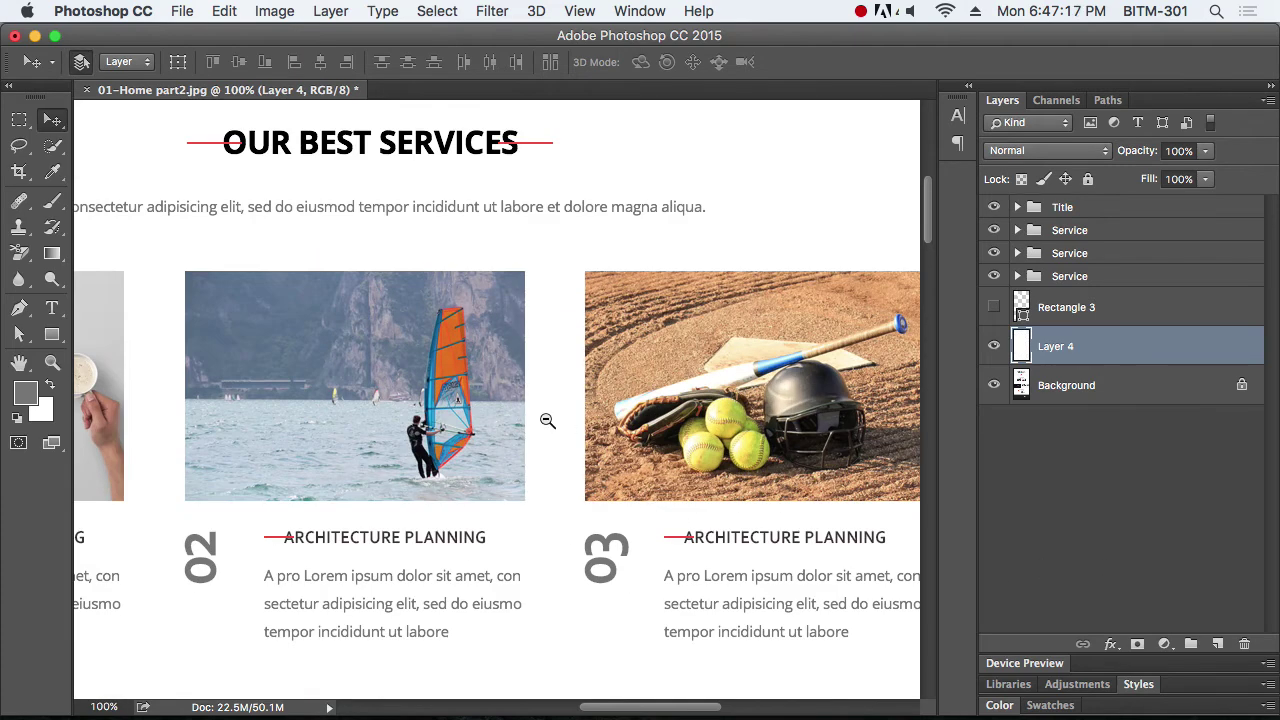
key("super+minus")
left_click(994, 346)
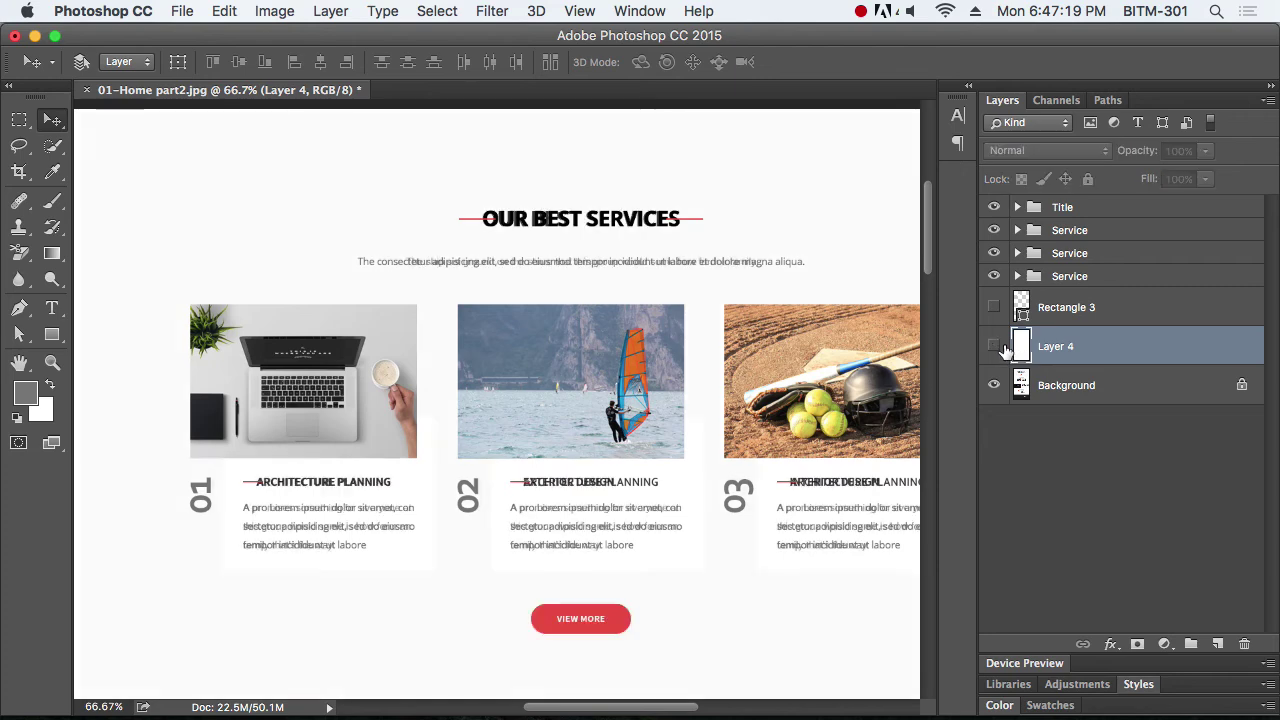
left_click(994, 346)
left_click(994, 346)
left_click(994, 346)
left_click(994, 346)
left_click(994, 346)
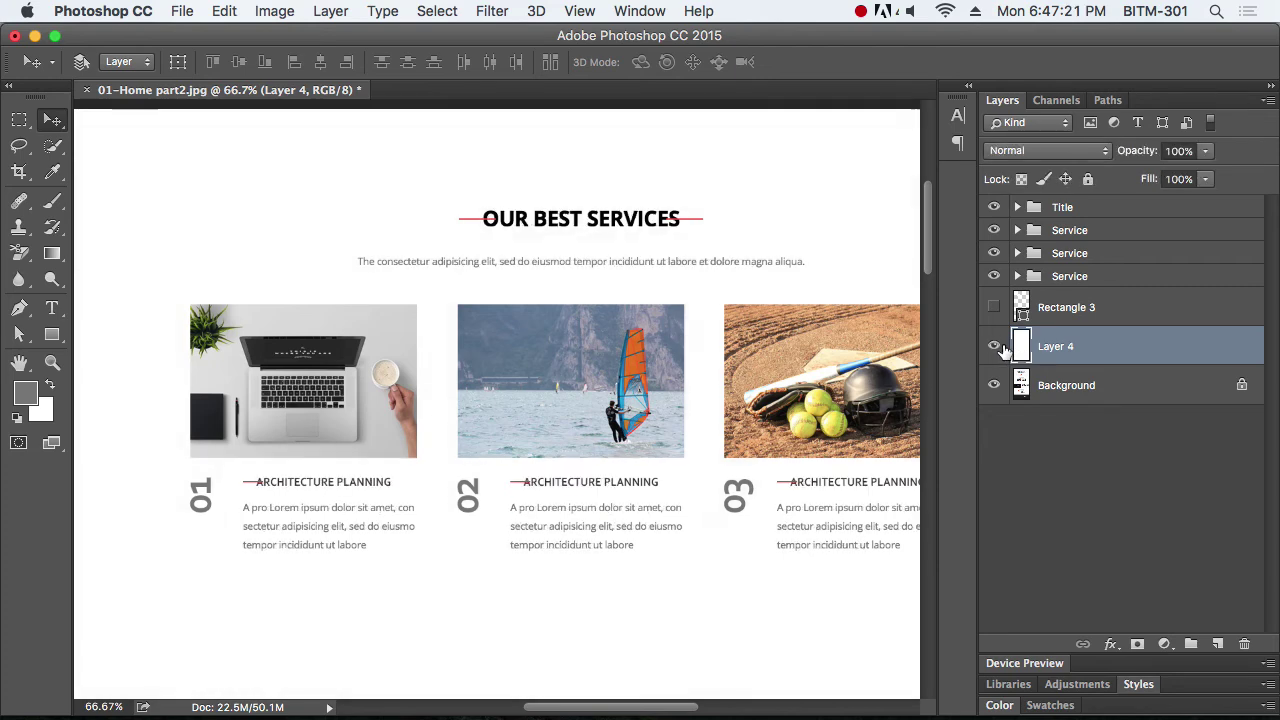
left_click(1003, 347)
left_click(1003, 347)
left_click(1003, 347)
left_click(1003, 347)
left_click(1003, 347)
left_click(1003, 347)
left_click(1000, 350)
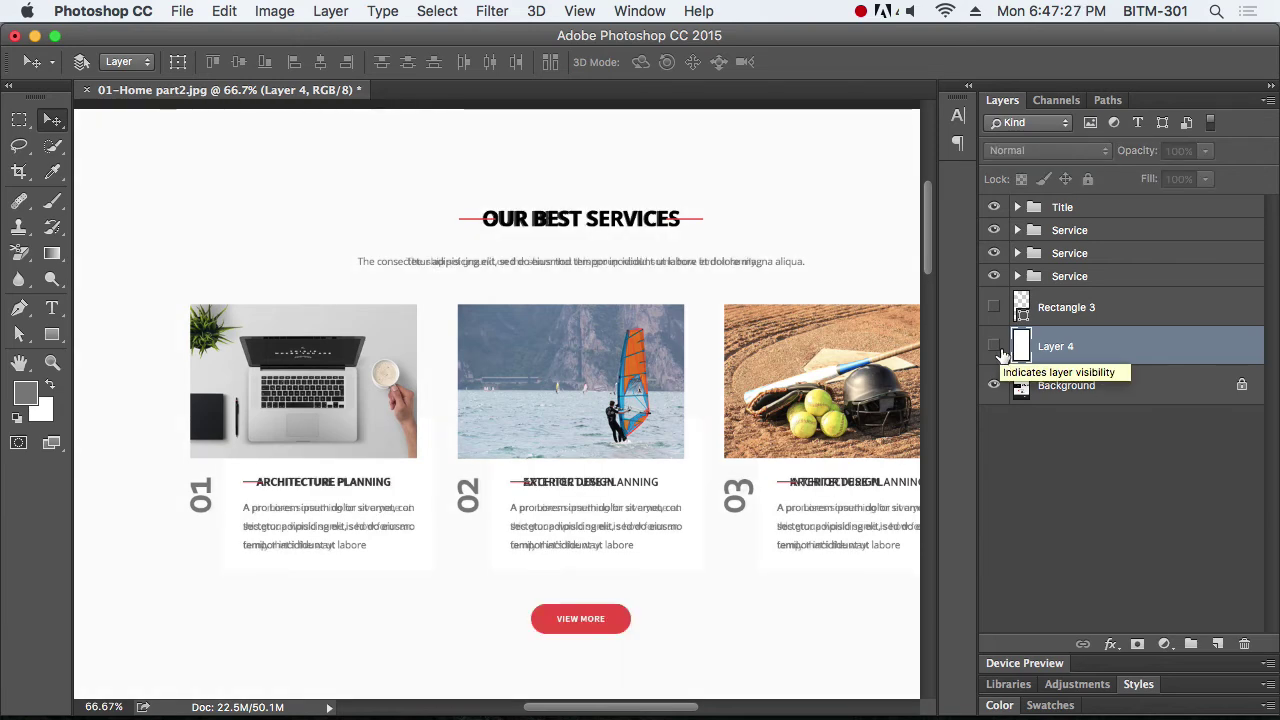
Set the foreground colour to #fafafa by sampling the reference section's light background
left_click(25, 394)
left_click(148, 376)
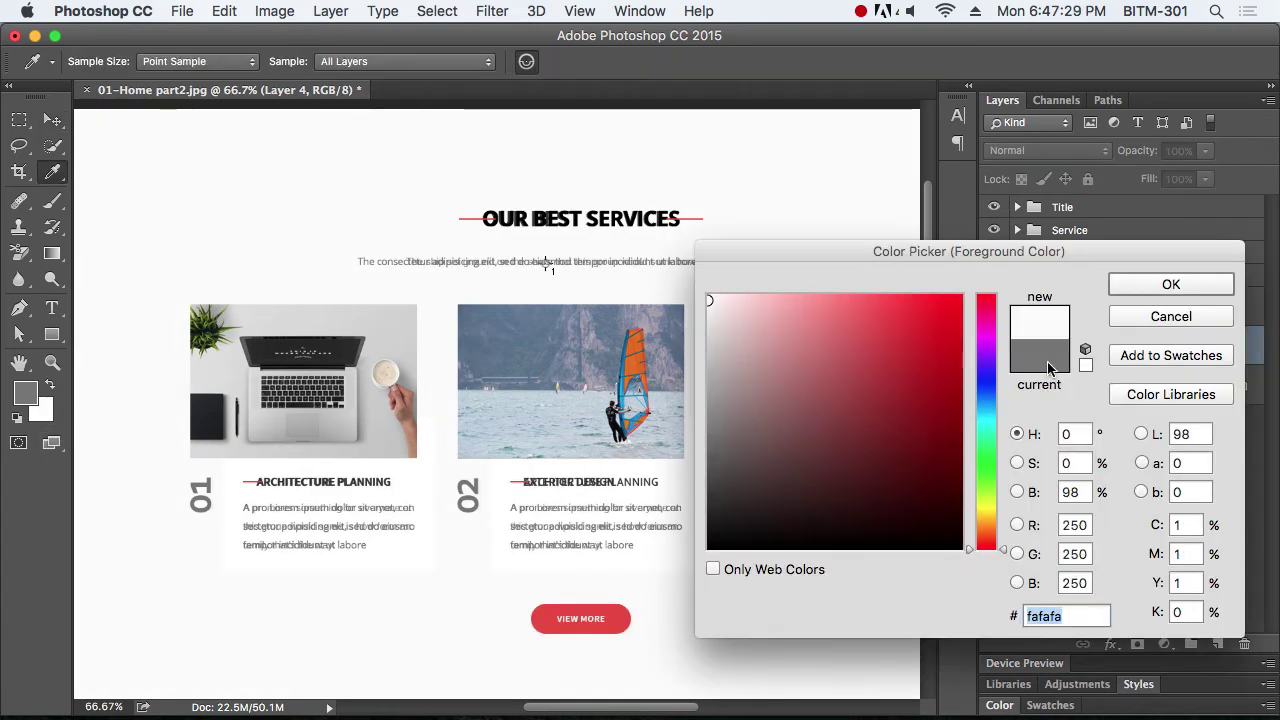
left_click(1171, 284)
key("v")
scroll(679, 489, "down", 1)
left_click(679, 489, "alt")
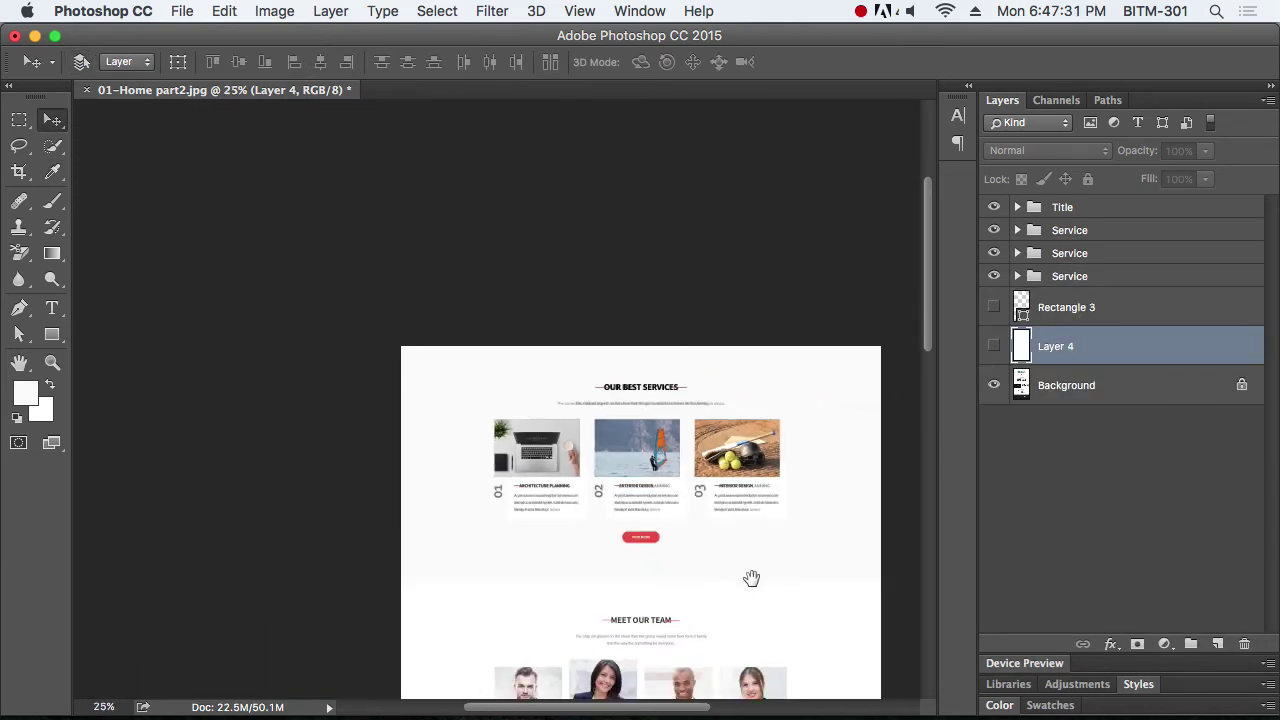
Select the first card's Rectangle 3 layer and toggle its visibility repeatedly to compare it with the reference card, leaving it shown
left_click_drag(756, 585, 686, 527)
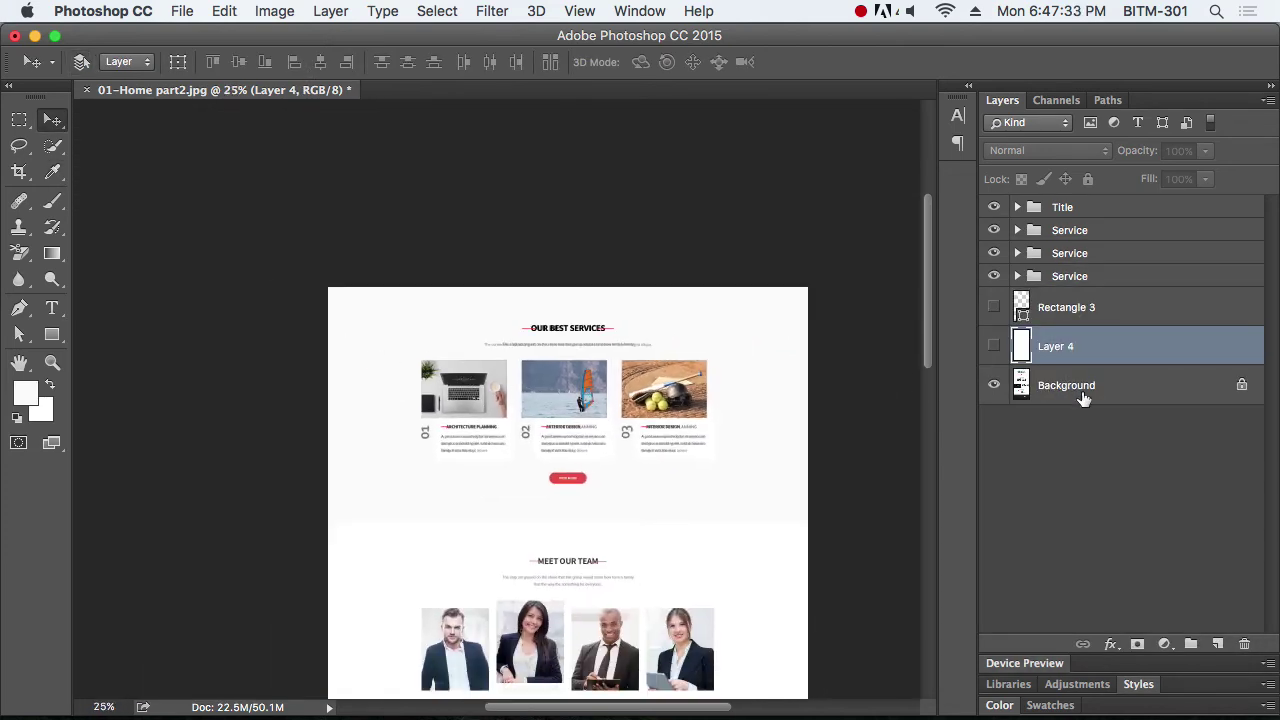
left_click(1035, 321)
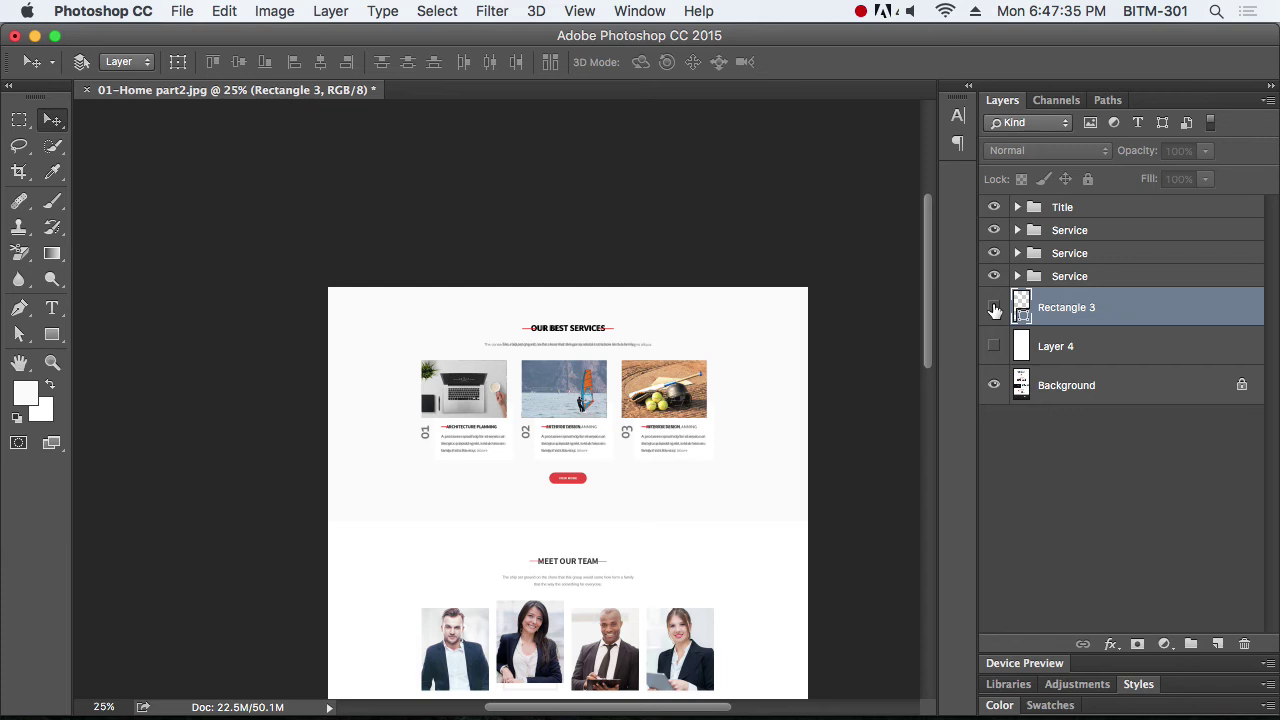
left_click(994, 309)
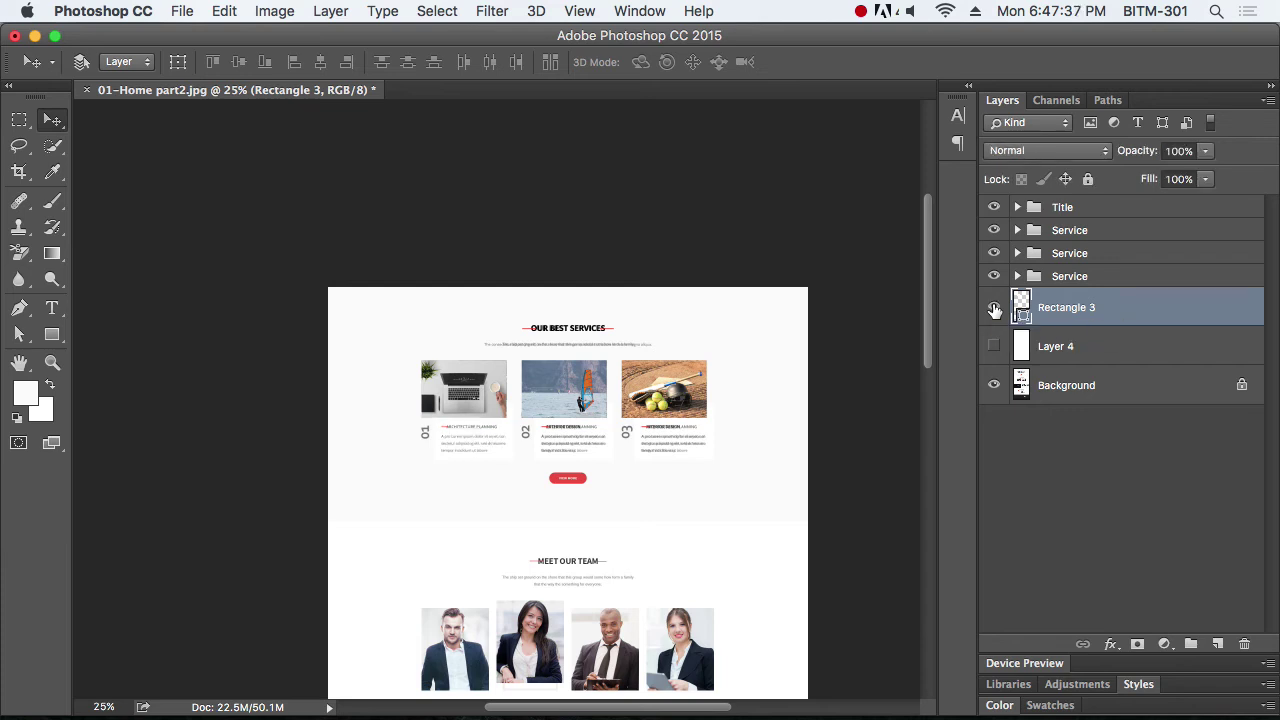
left_click(994, 309)
left_click(994, 309)
left_click(994, 309)
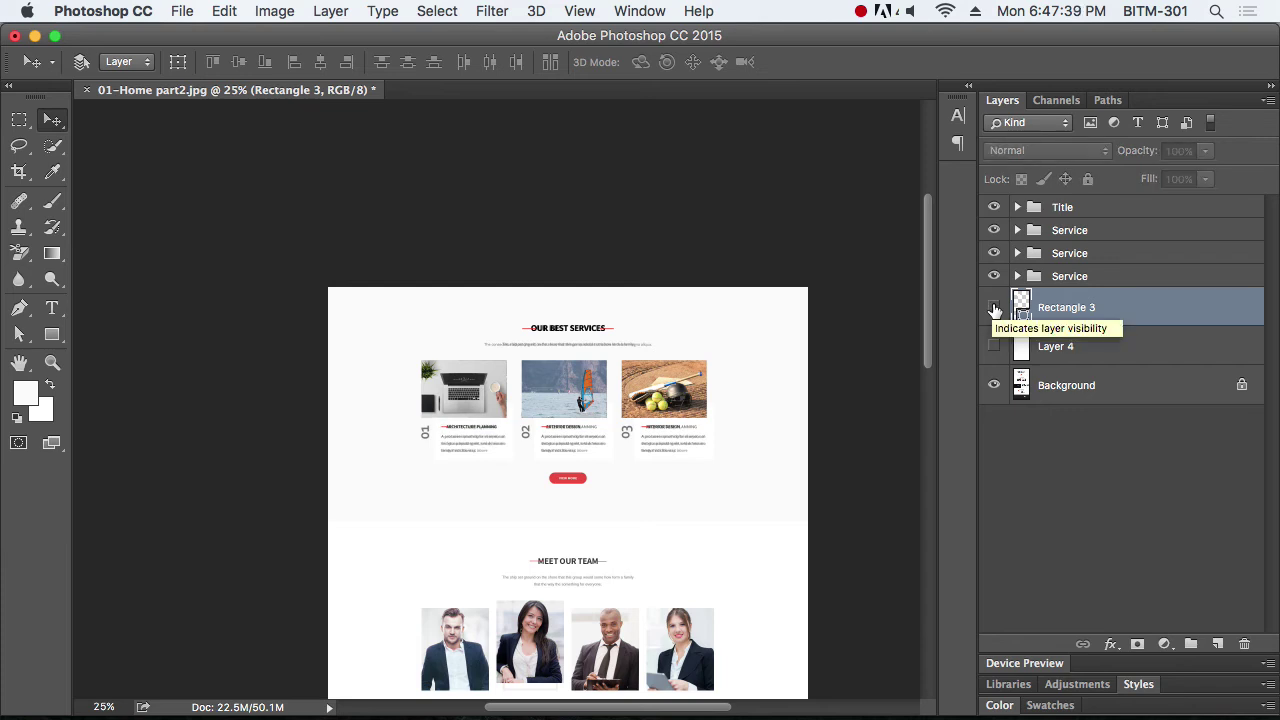
left_click(994, 309)
left_click(994, 309)
left_click(994, 309)
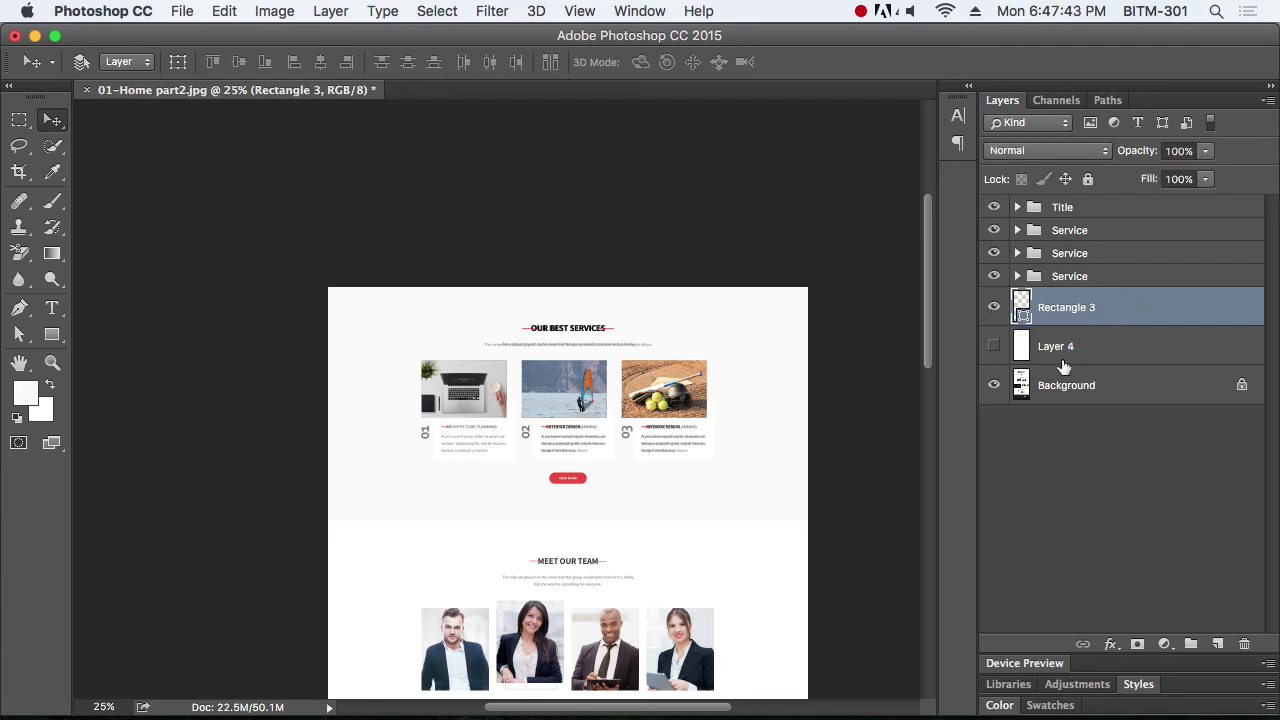
Show the white Layer 4 to examine the recreated cards without the reference, then select the layer and hide it again
left_click(992, 351)
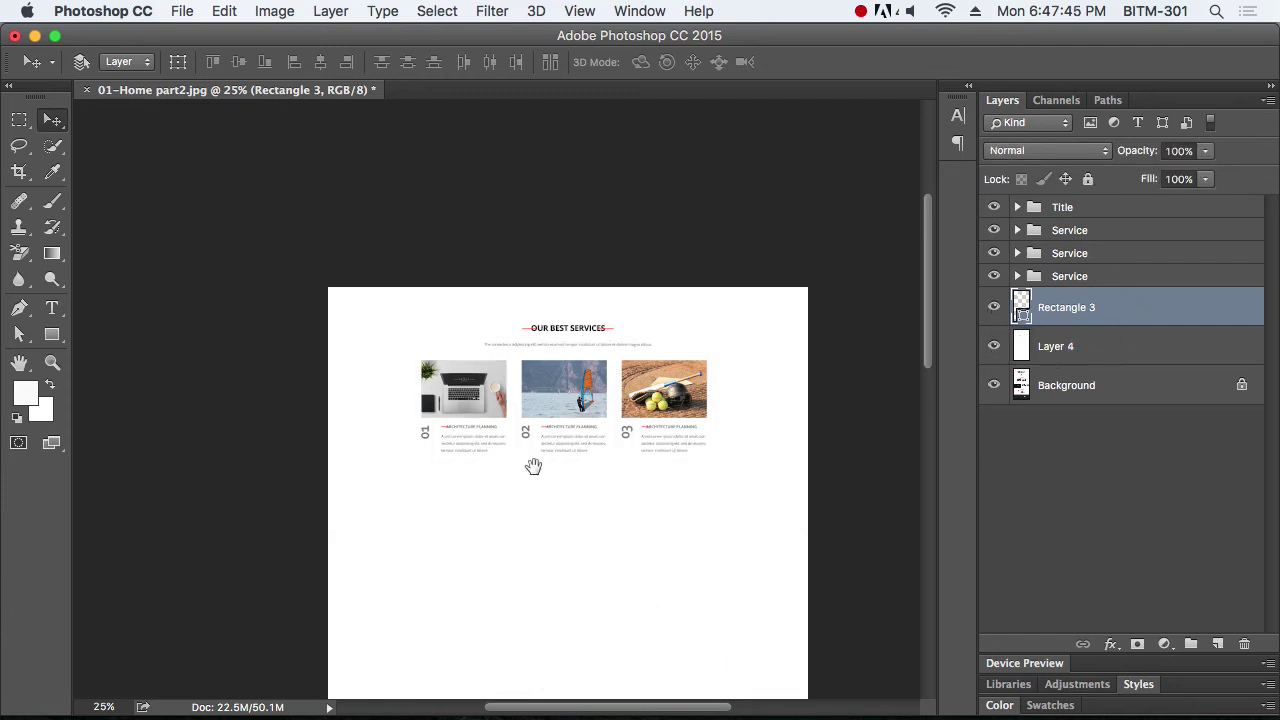
left_click_drag(435, 431, 505, 492)
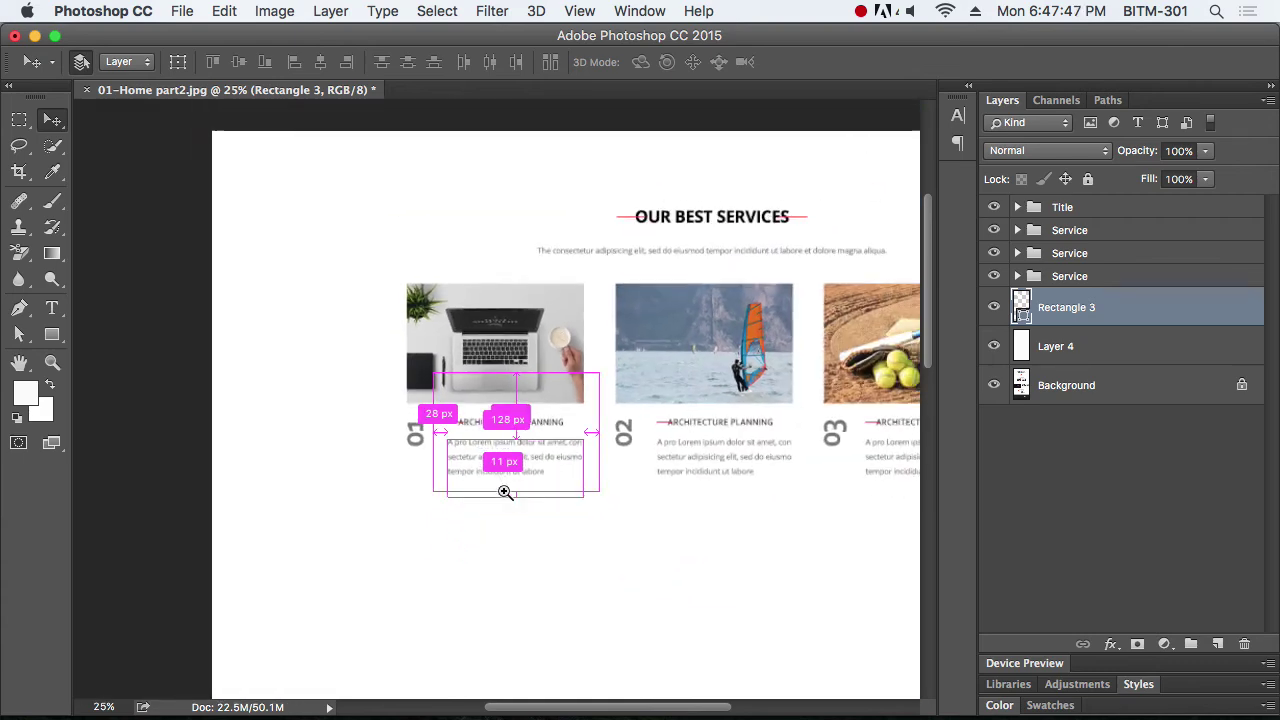
left_click(1106, 346)
left_click(994, 346)
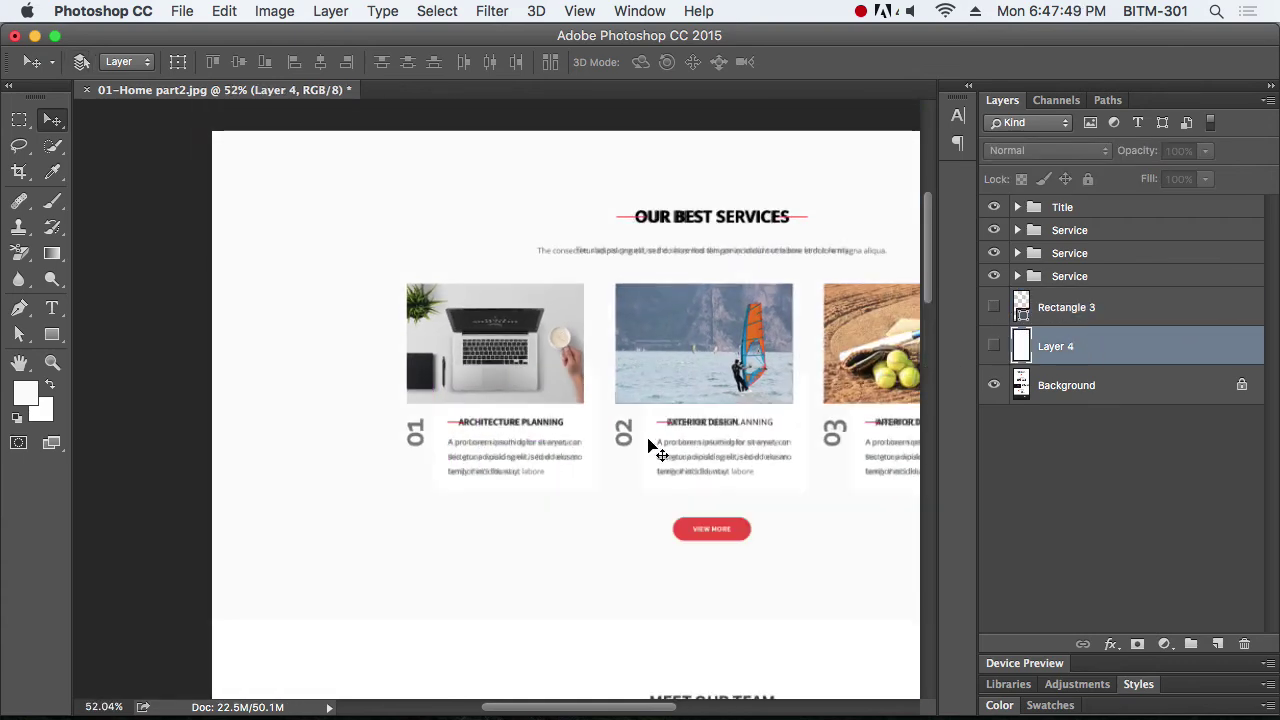
Draw a rectangle shape about 180 px high across the section heading, directly above Layer 4, and set its width to 1920 px
left_click(52, 334)
left_click(493, 356, "alt")
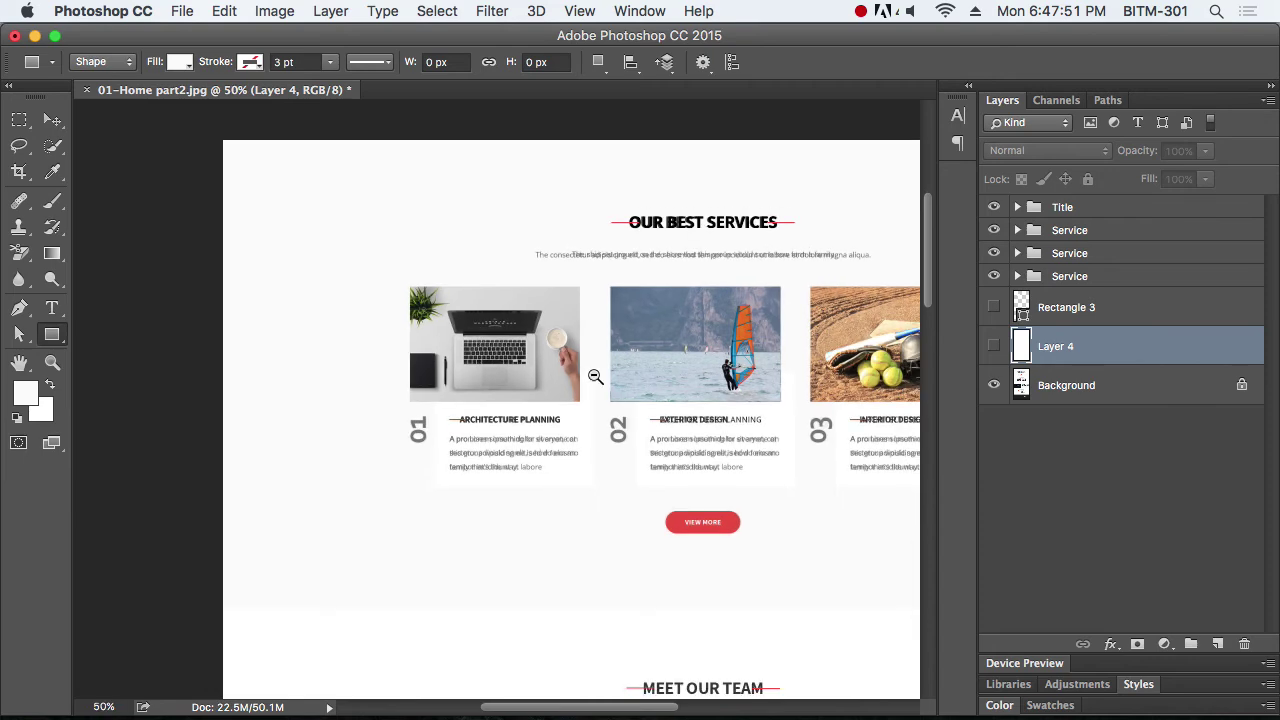
left_click(633, 384, "alt")
left_click_drag(656, 384, 538, 384)
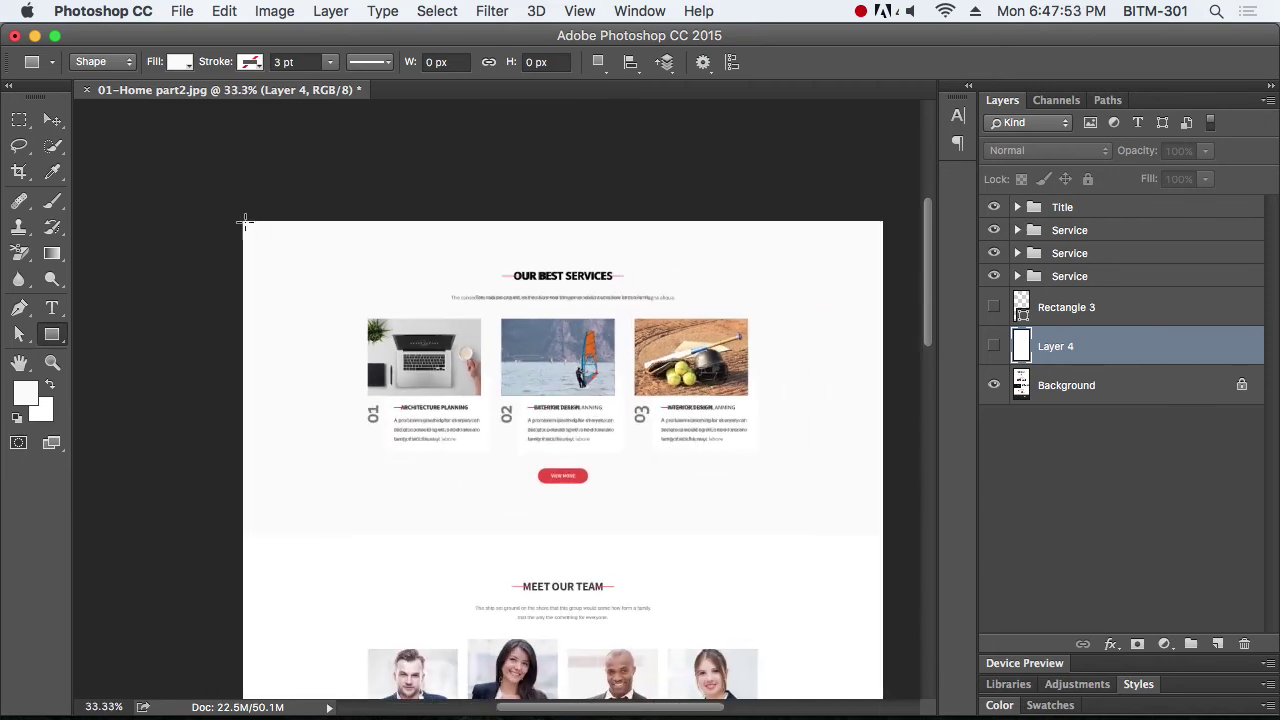
left_click_drag(245, 222, 750, 451)
key("super+z")
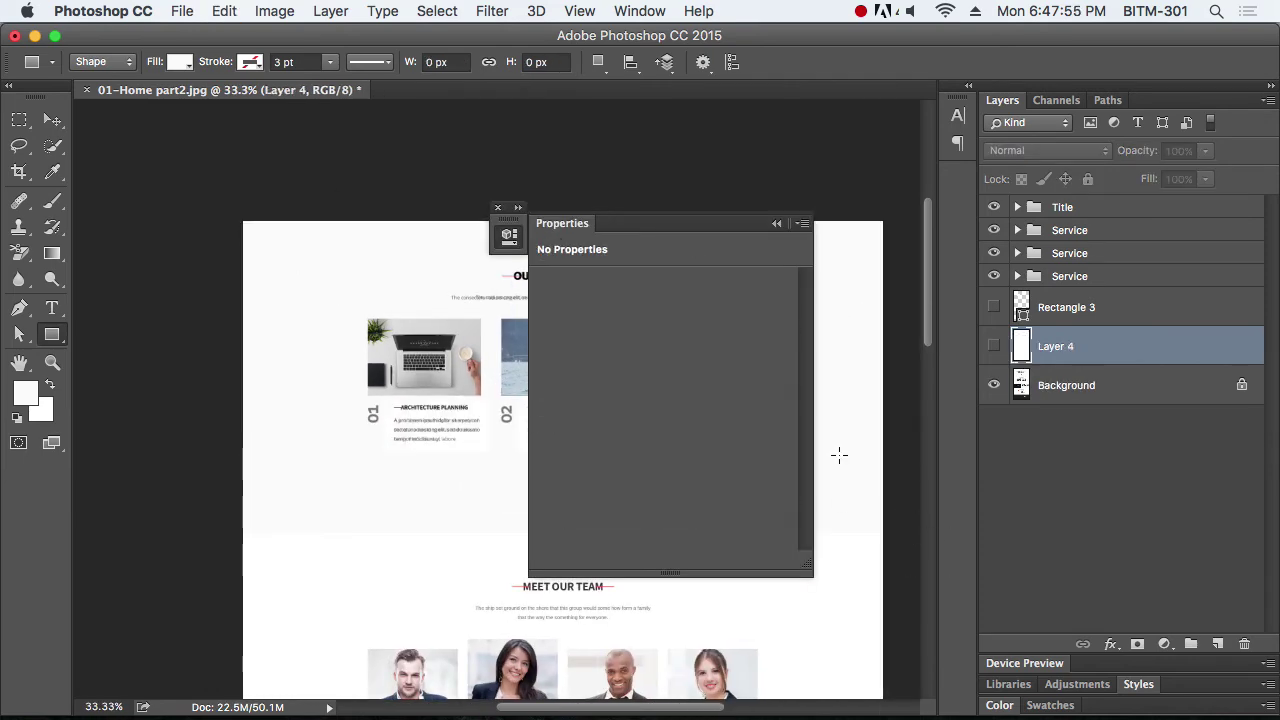
left_click_drag(258, 248, 489, 307)
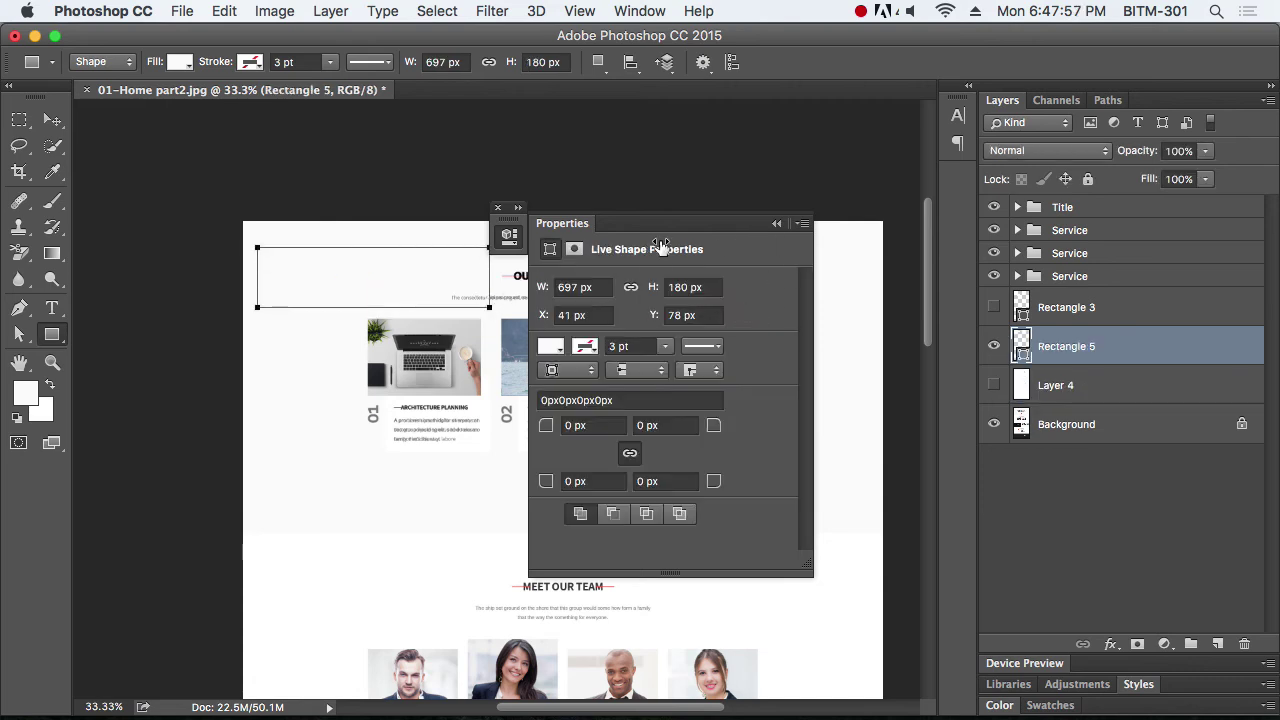
left_click(437, 63)
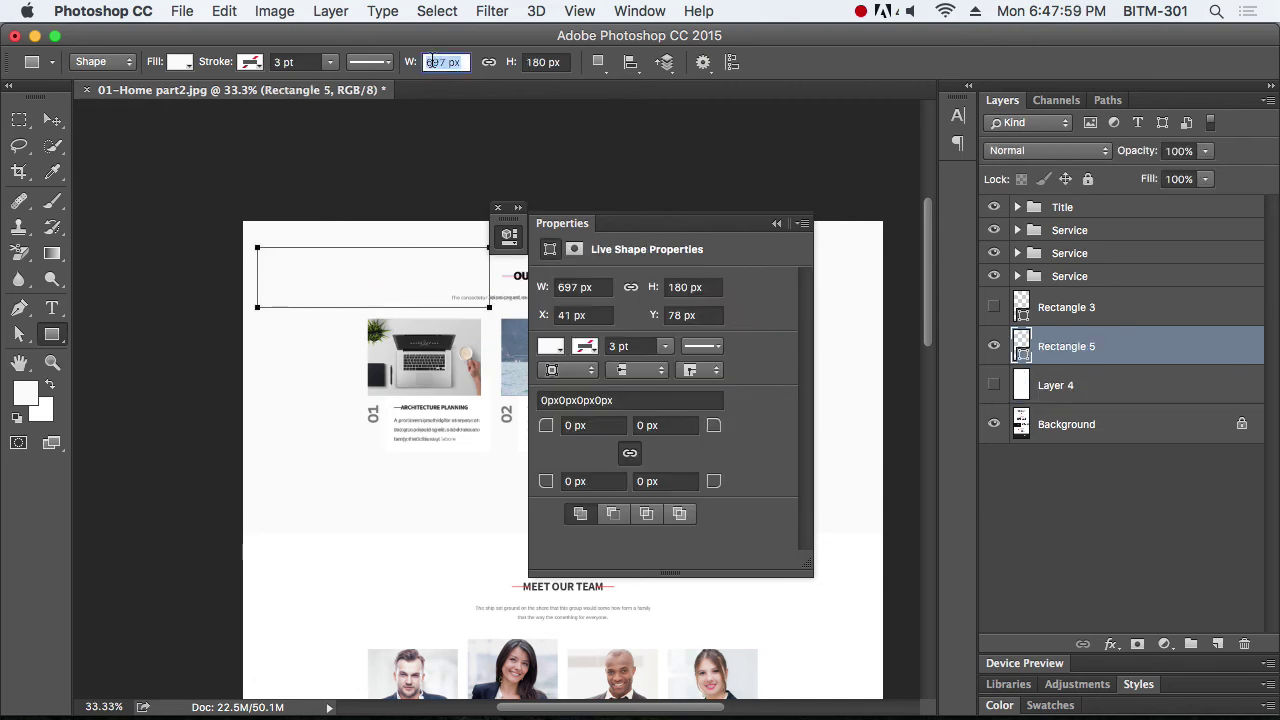
type("1920")
key("Return")
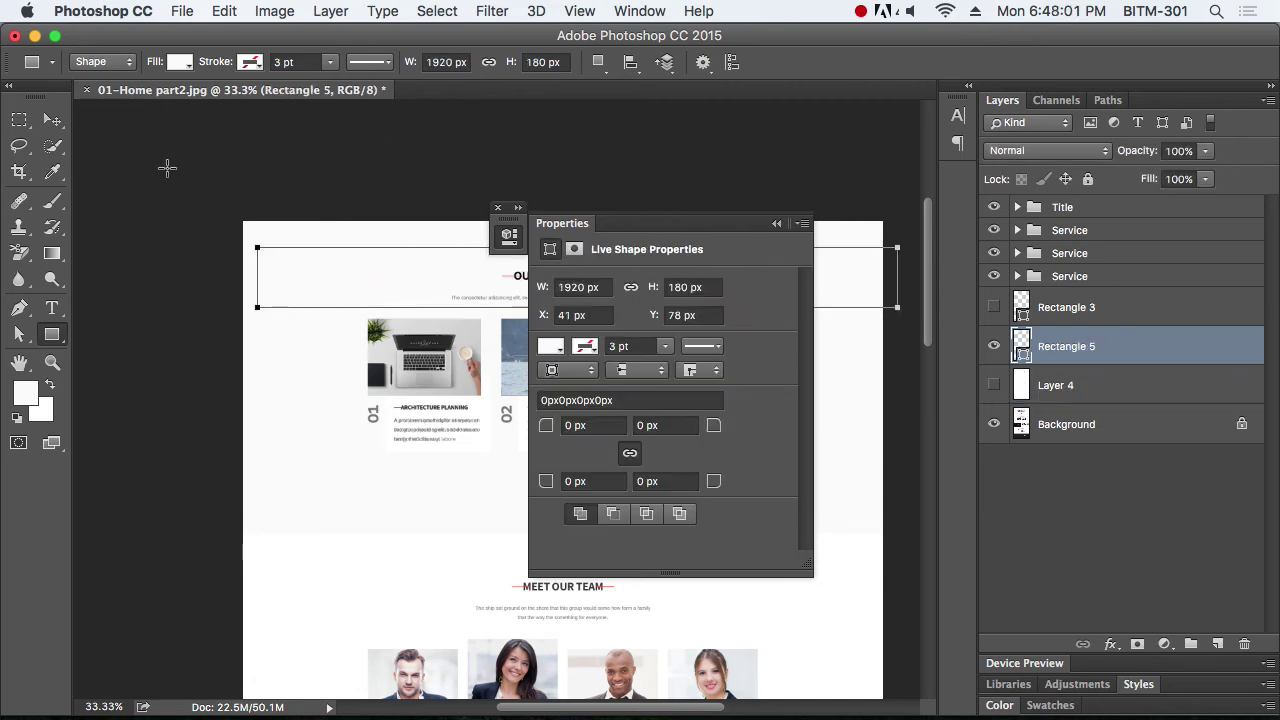
Centre the 1920 px wide rectangle horizontally on the whole canvas
left_click(52, 119)
key("super+a")
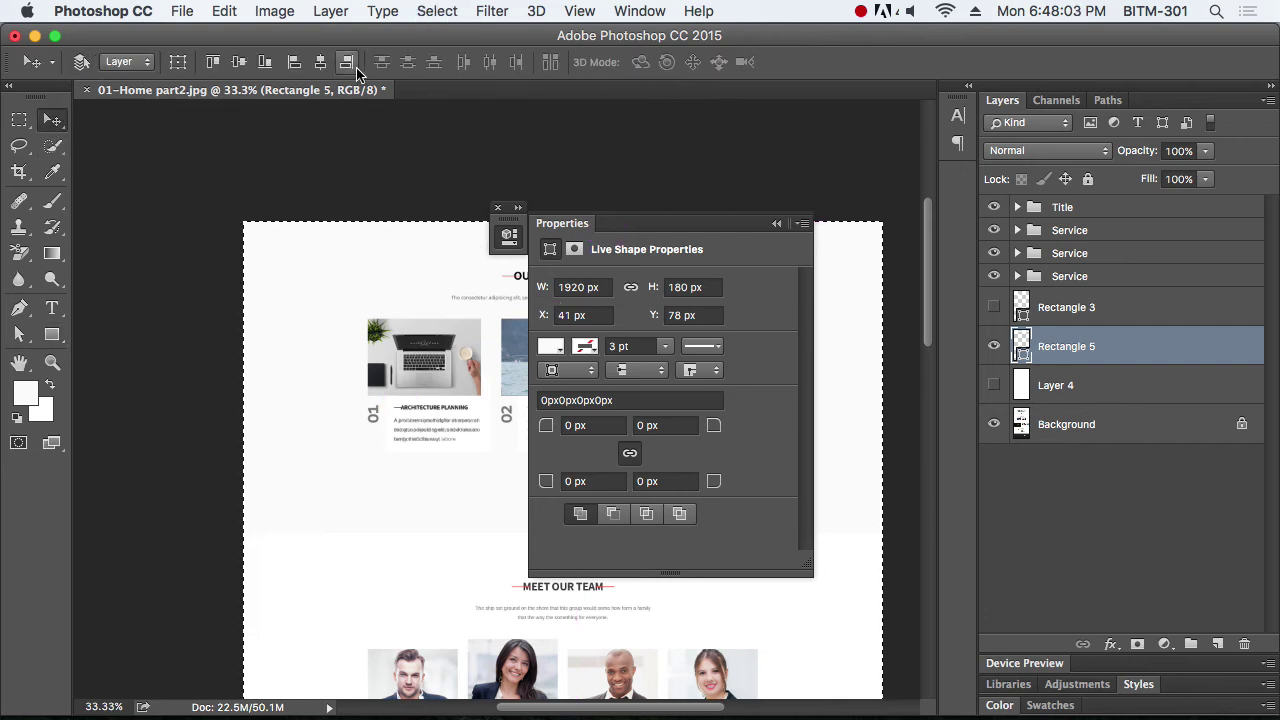
left_click(321, 63)
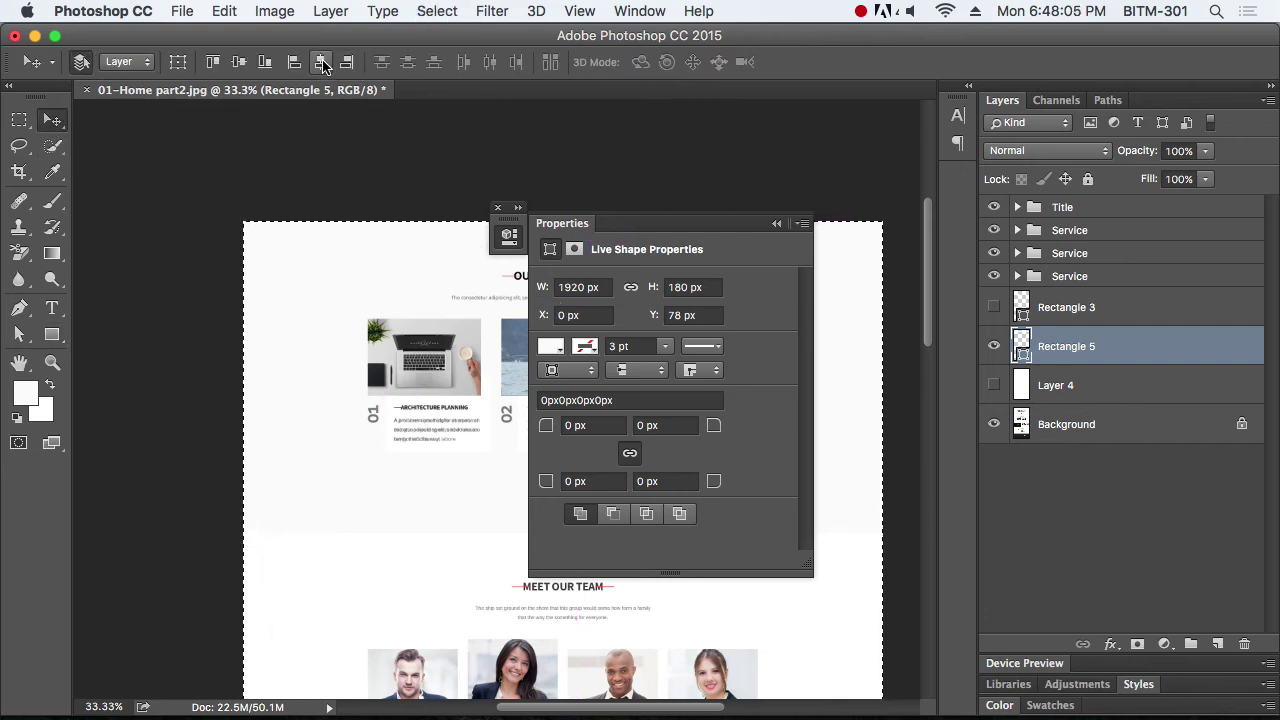
Confirm #fafafa as the wide rectangle's fill colour and close the floating shape properties
double_click(1022, 350)
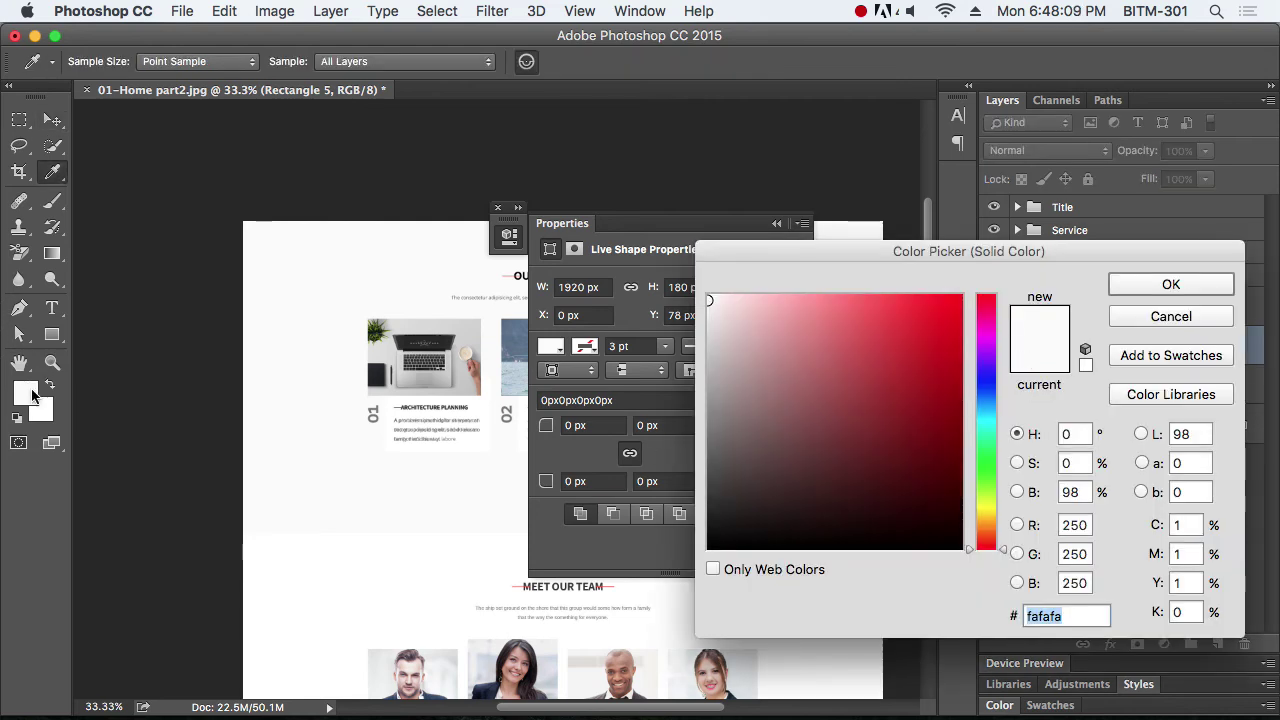
left_click(1171, 286)
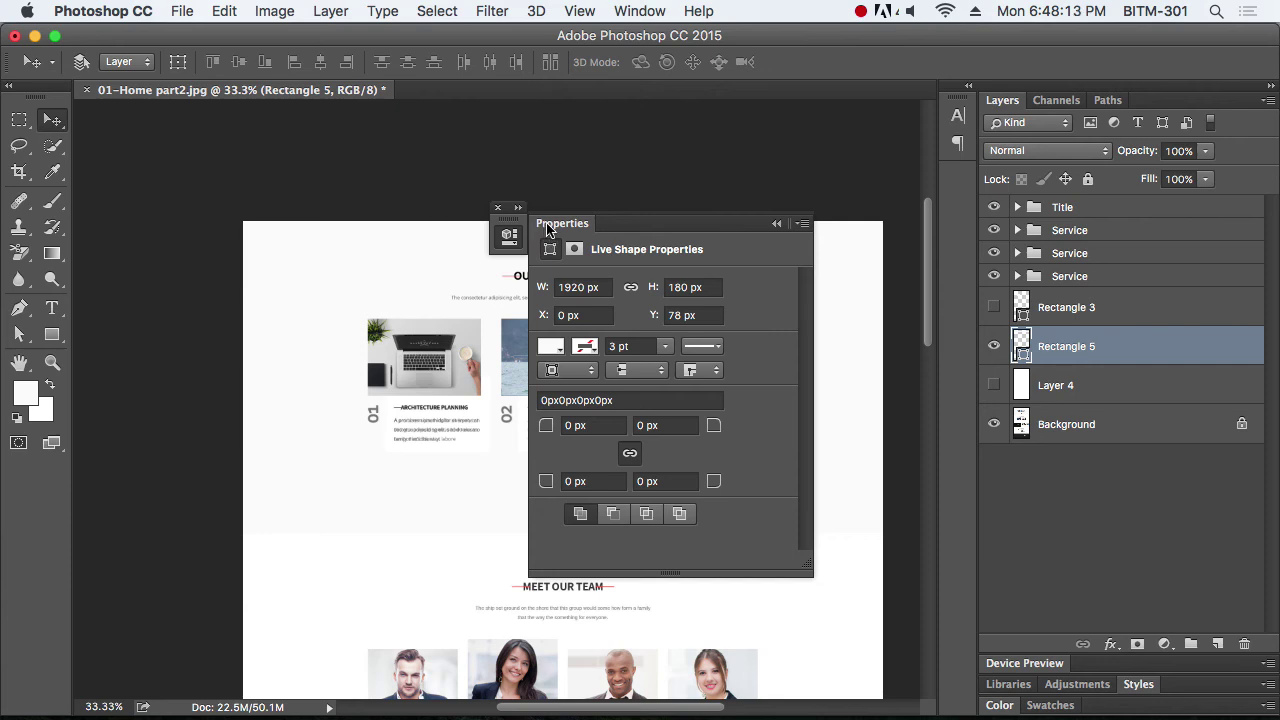
left_click(497, 207)
Align the wide rectangle to the top edge of the canvas and clear the selection
key("a")
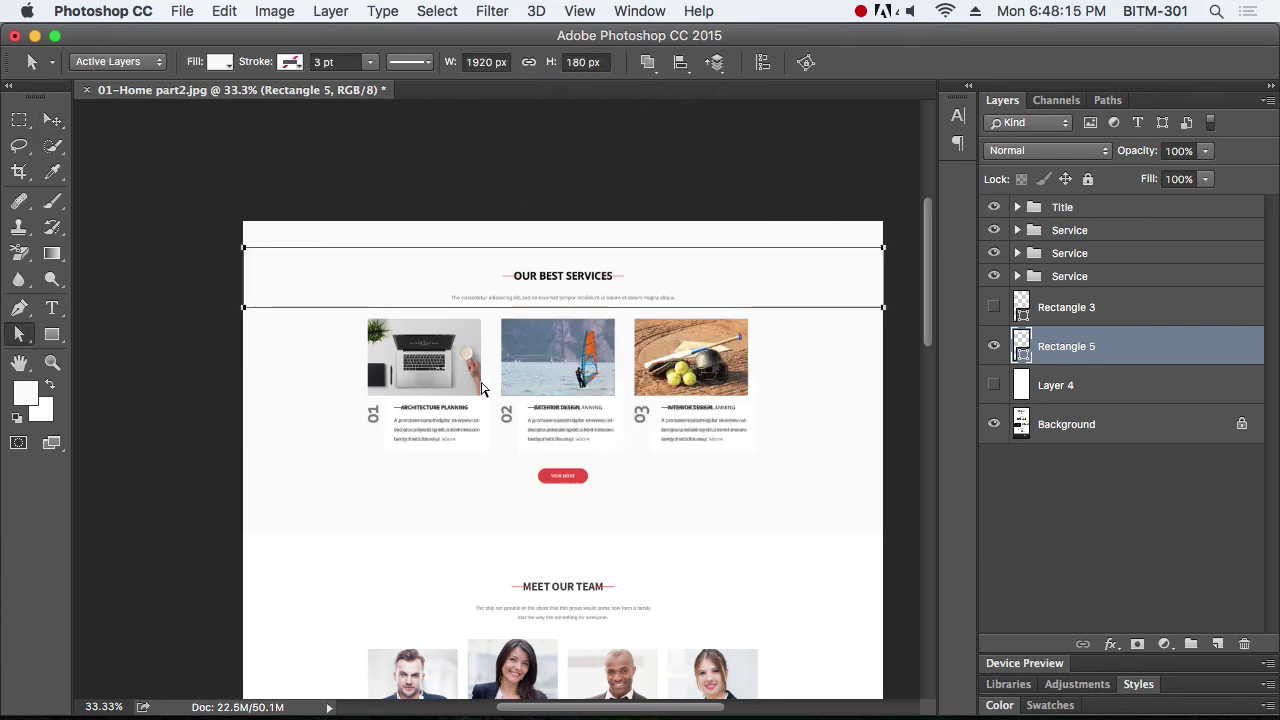
key("v")
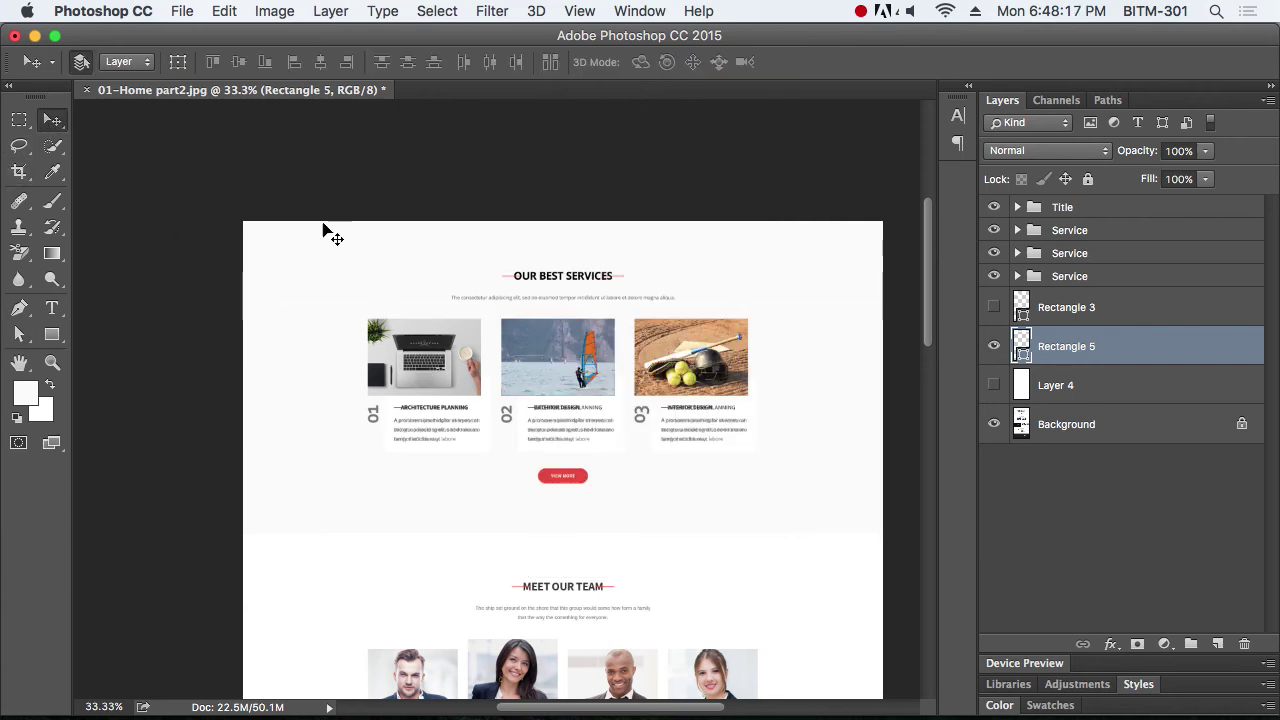
key("super+a")
left_click(210, 60)
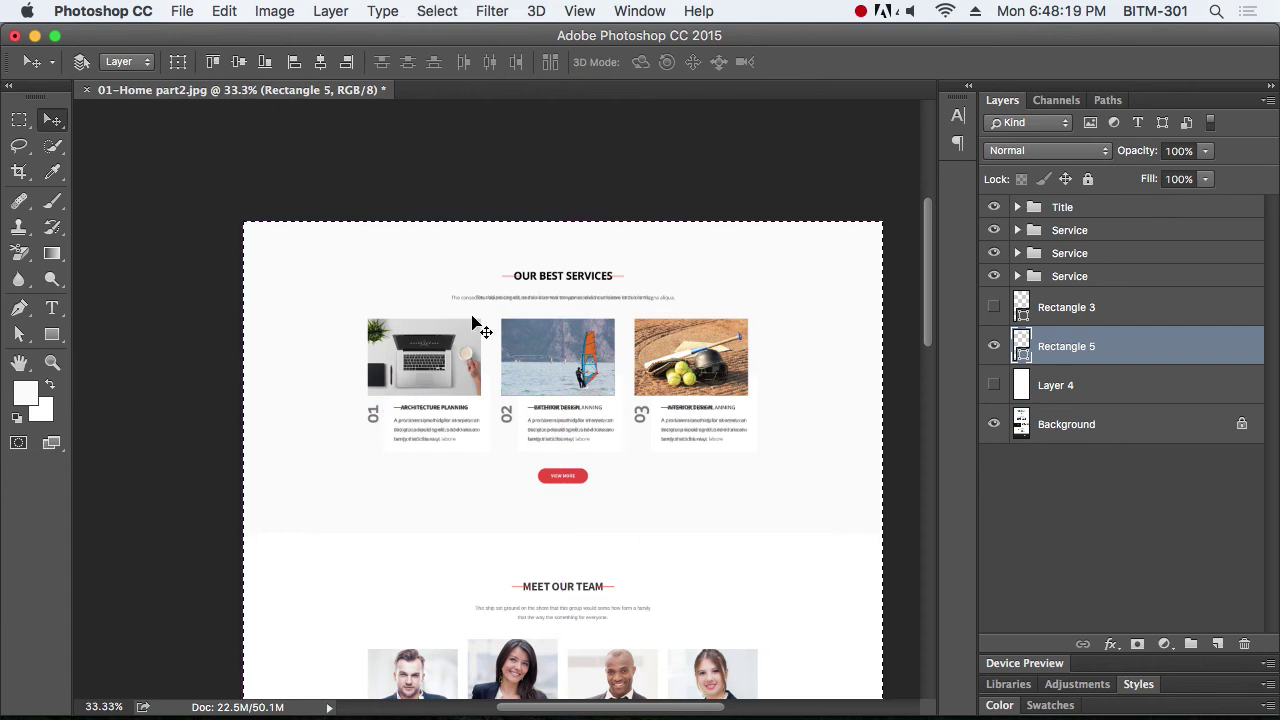
key("super+d")
Stretch the wide rectangle's lower edge down to the end of the reference services section, making it 936 px high
key("a")
left_click_drag(223, 277, 850, 398)
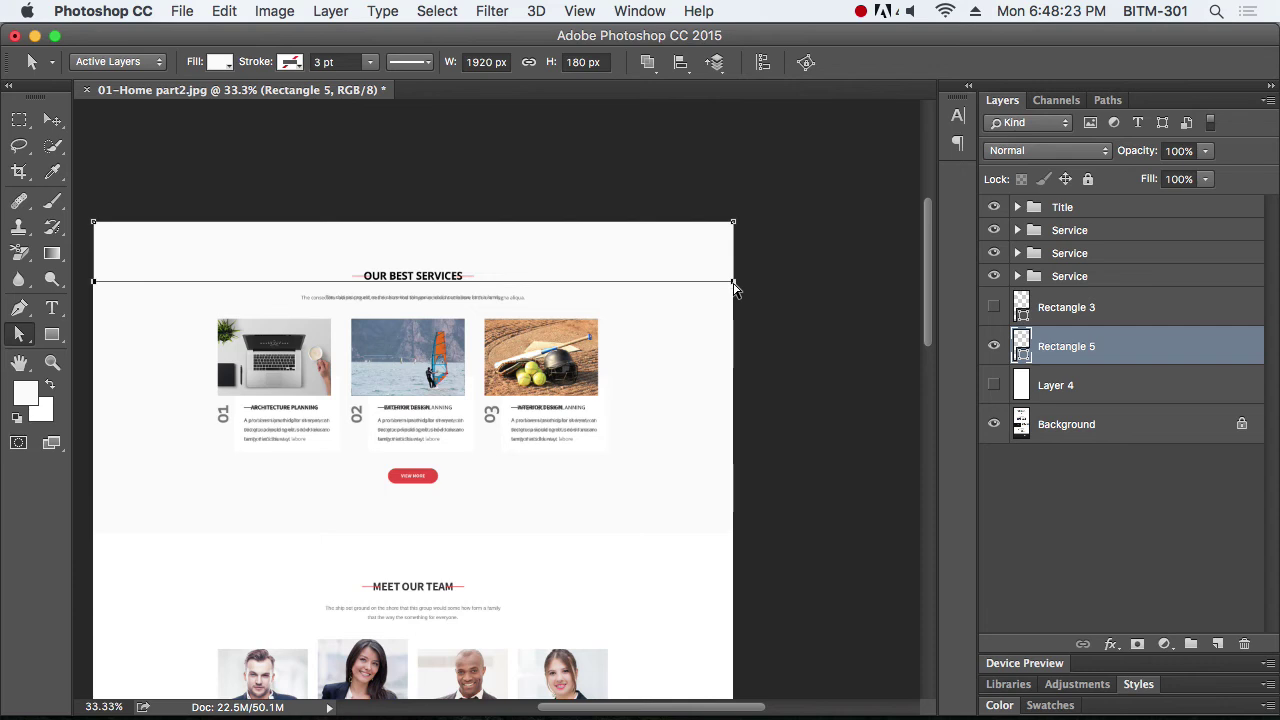
left_click_drag(733, 285, 763, 489)
key("super+space")
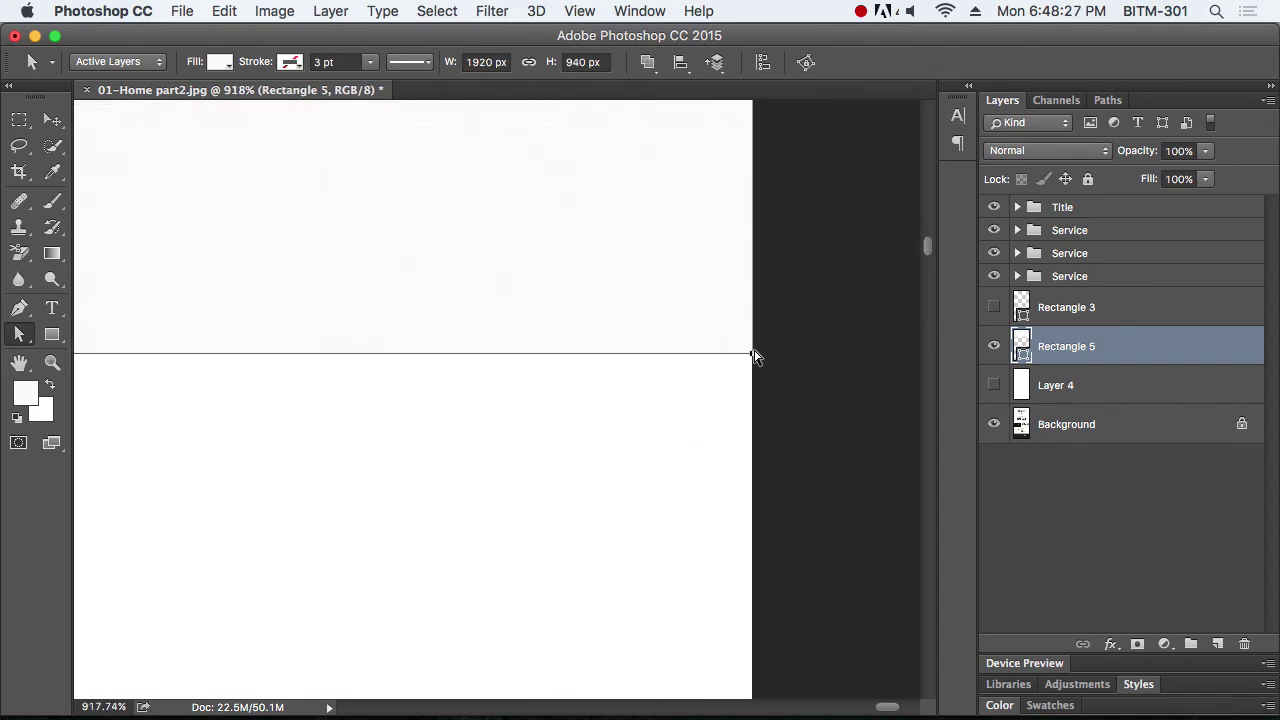
left_click_drag(755, 355, 754, 317)
Show and select the white Rectangle 3 behind the first card's text, and display the guides
left_click(551, 308, "alt")
left_click(550, 307, "alt")
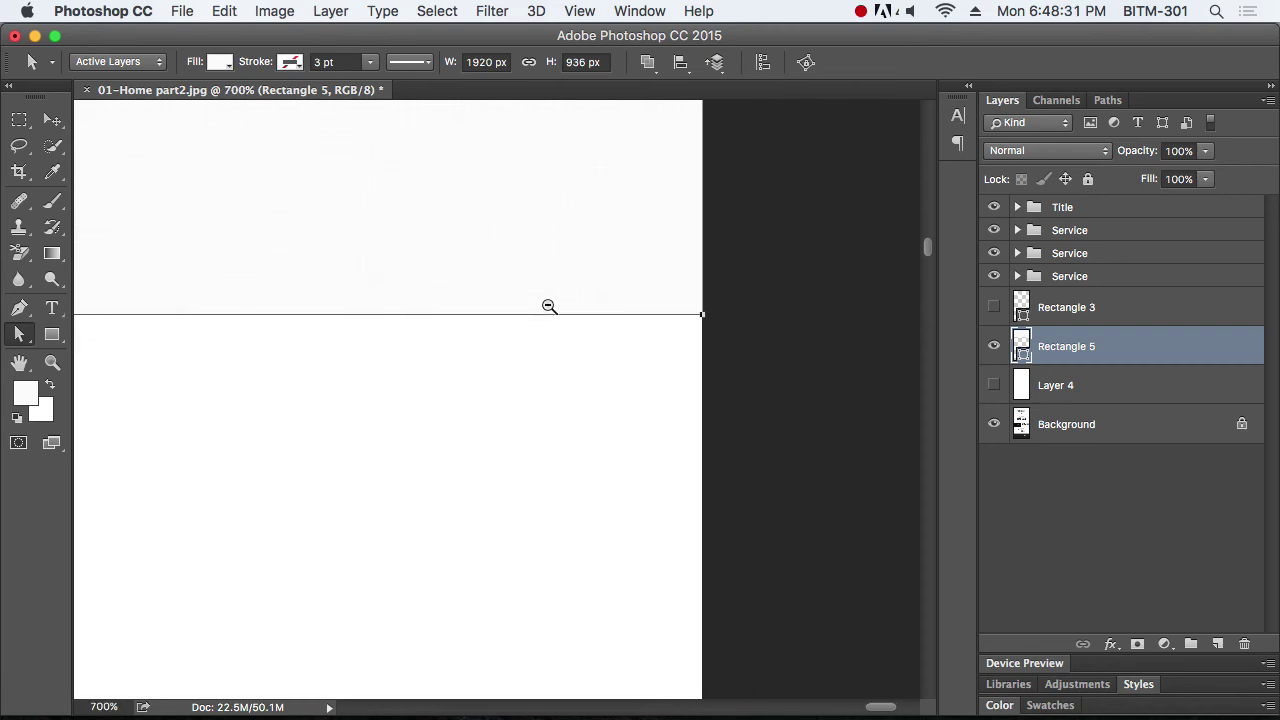
left_click(549, 306, "alt")
left_click(549, 306, "alt")
left_click(548, 306, "alt")
left_click(546, 306, "alt")
left_click(545, 306, "alt")
left_click(543, 306, "alt")
scroll(545, 306, "down", 3)
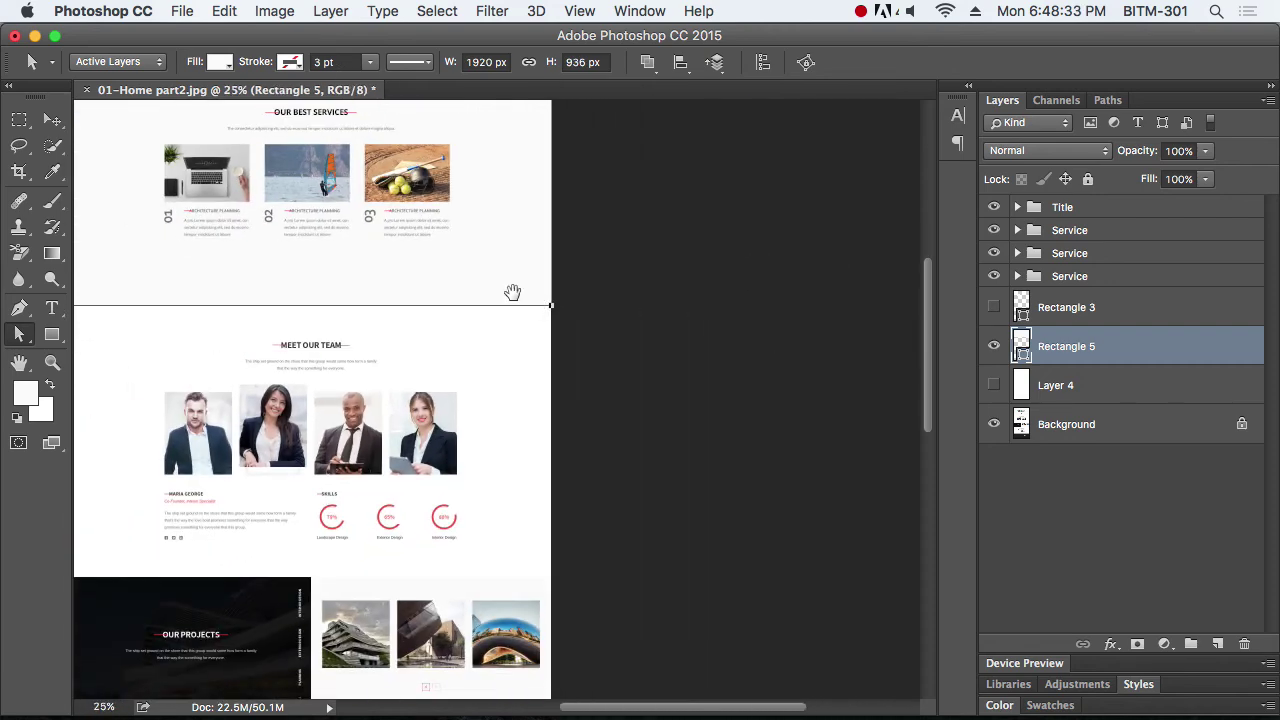
left_click_drag(514, 291, 643, 322)
left_click(51, 121)
scroll(330, 262, "up", 4)
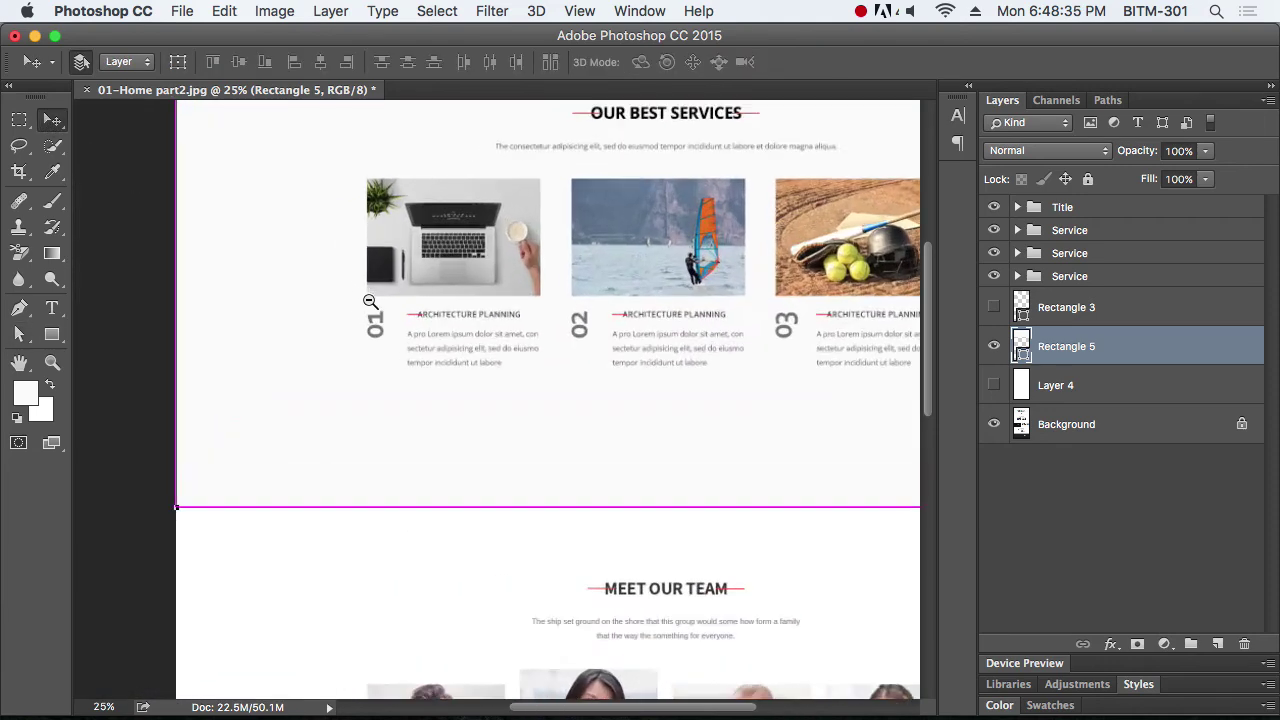
left_click(1088, 278)
left_click(1095, 232)
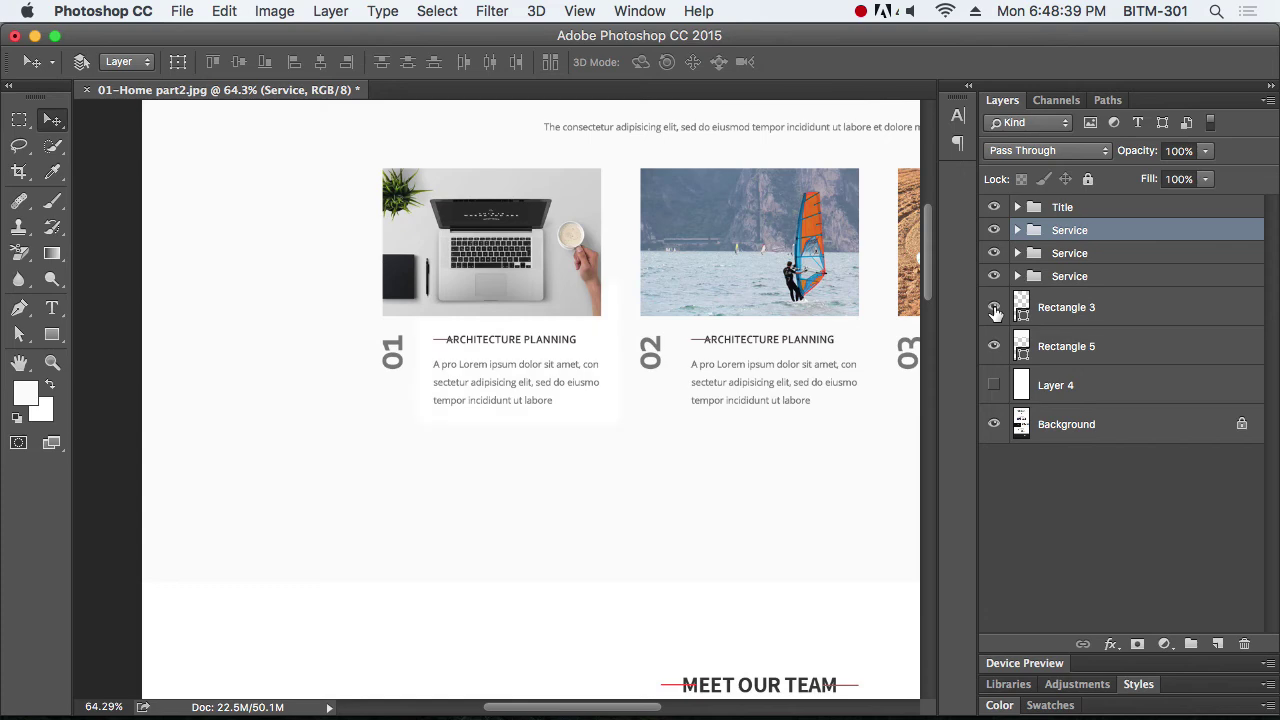
left_click(1078, 312)
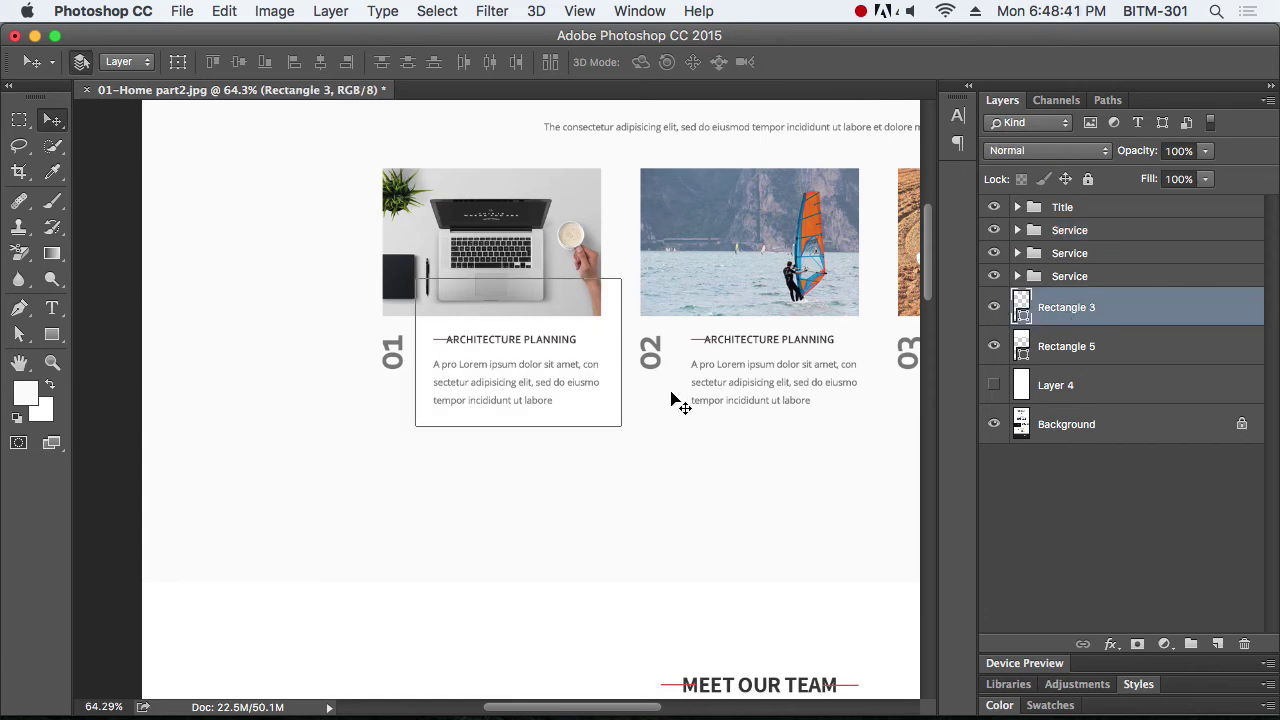
key("super+semicolon")
left_click(650, 396)
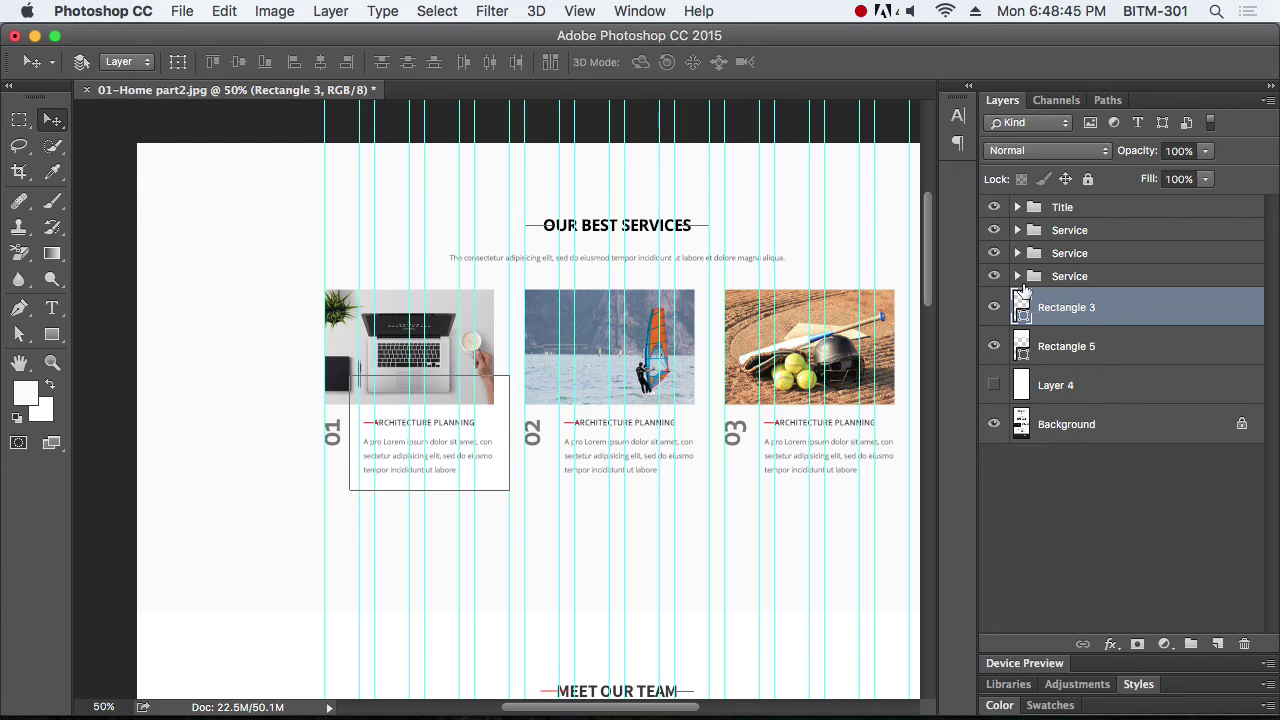
Move Rectangle 3 into the first card's Service group and expand the group
left_click(994, 276)
left_click(994, 276)
left_click_drag(1058, 311, 1058, 277)
left_click(1018, 277)
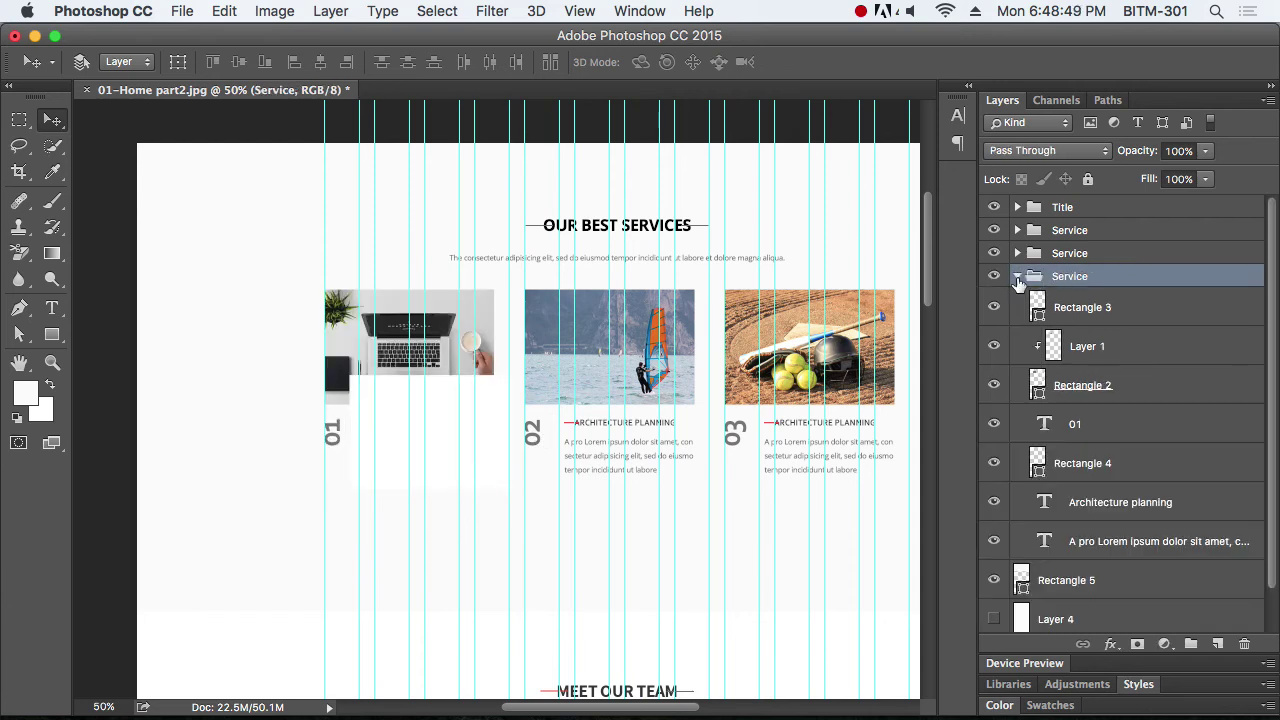
Toggle Rectangle 3 to identify it as the card background, and rename the layer BG
left_click(994, 308)
left_click(994, 308)
double_click(1074, 308)
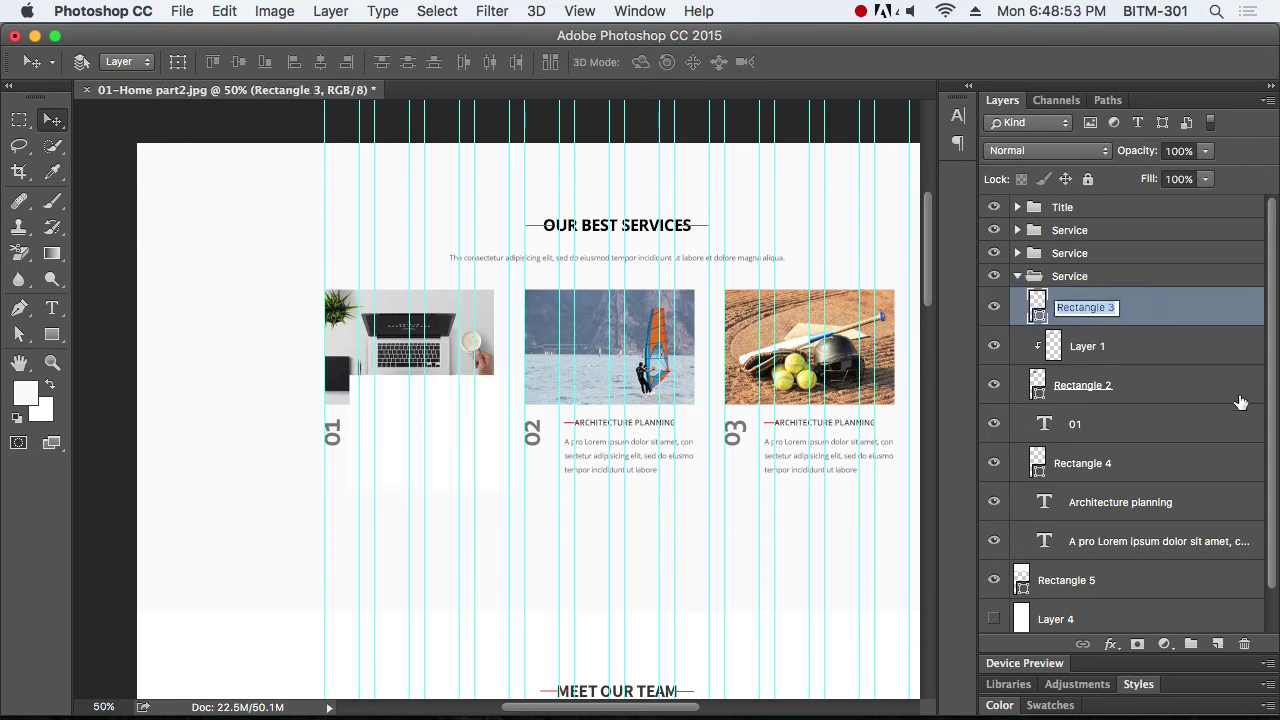
type("BG")
key("Return")
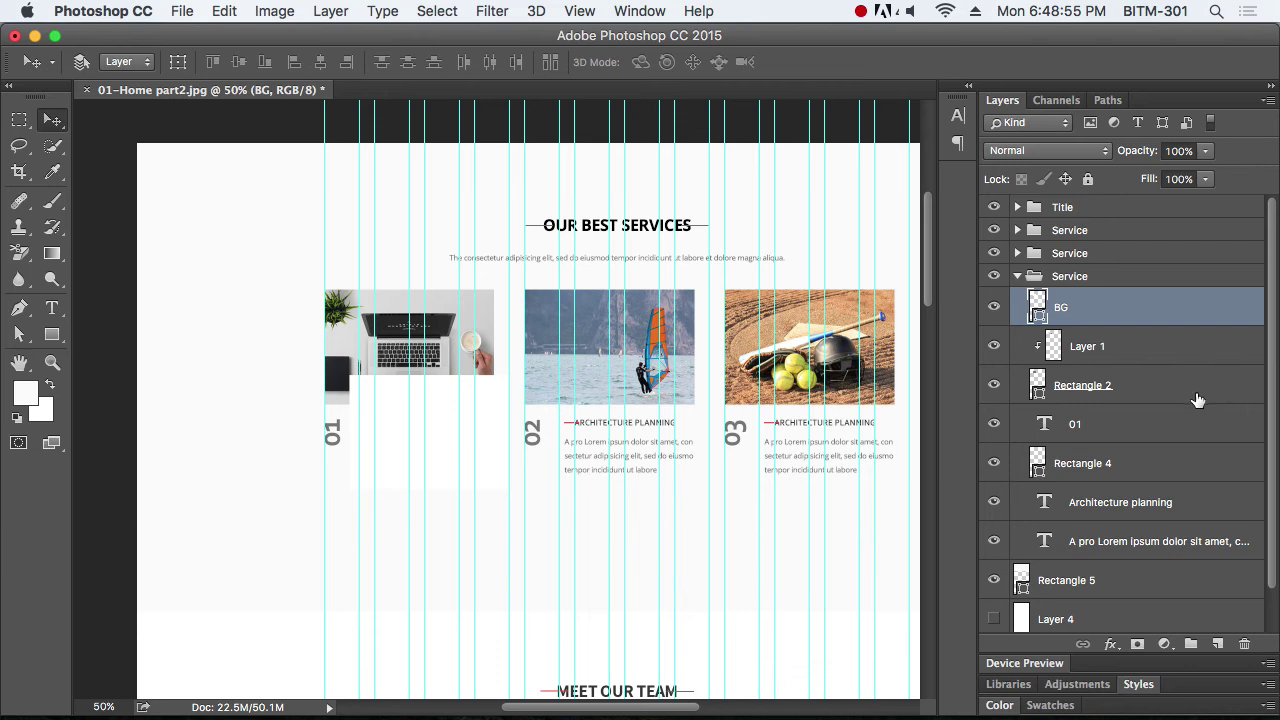
Move the BG layer to the bottom of the first card's Service group, beneath its text layers, and collapse the group
left_click_drag(1083, 312, 1100, 550)
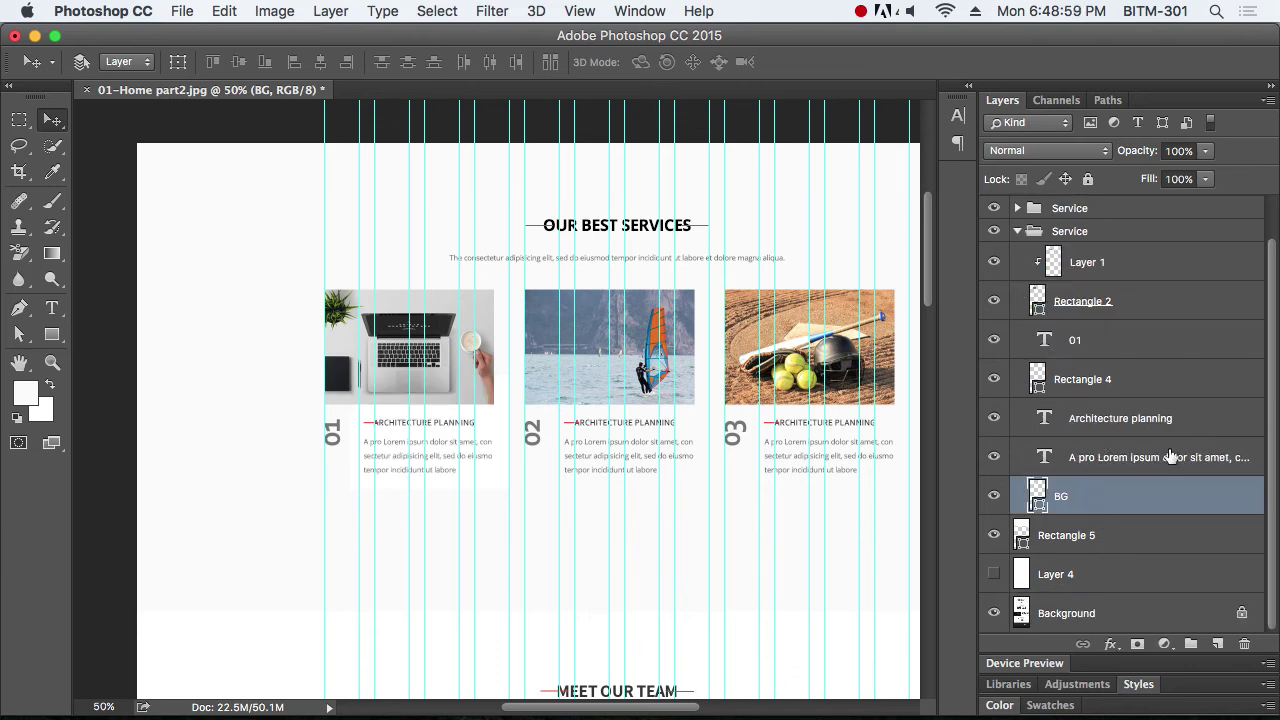
left_click(1018, 232)
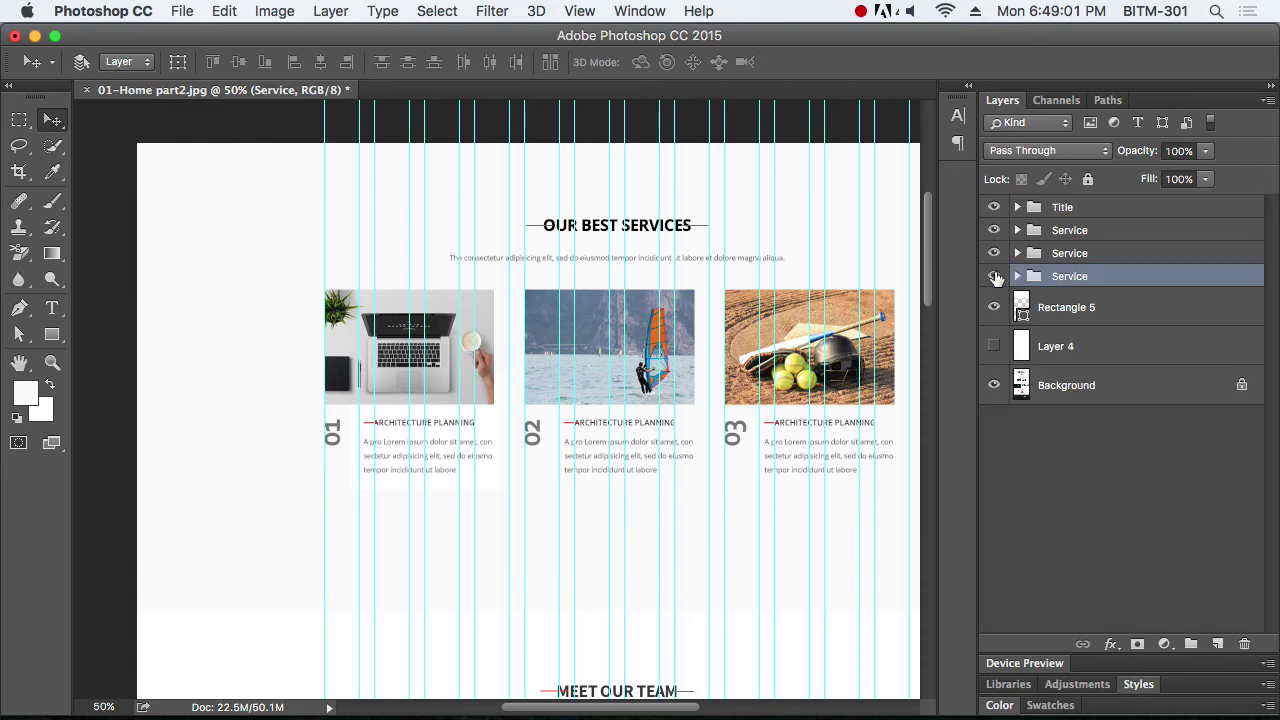
Toggle the first card's Service group to check that its white background belongs to it, then select the middle Service group
left_click(995, 277)
left_click(995, 277)
left_click(995, 277)
left_click(995, 277)
left_click(1080, 252)
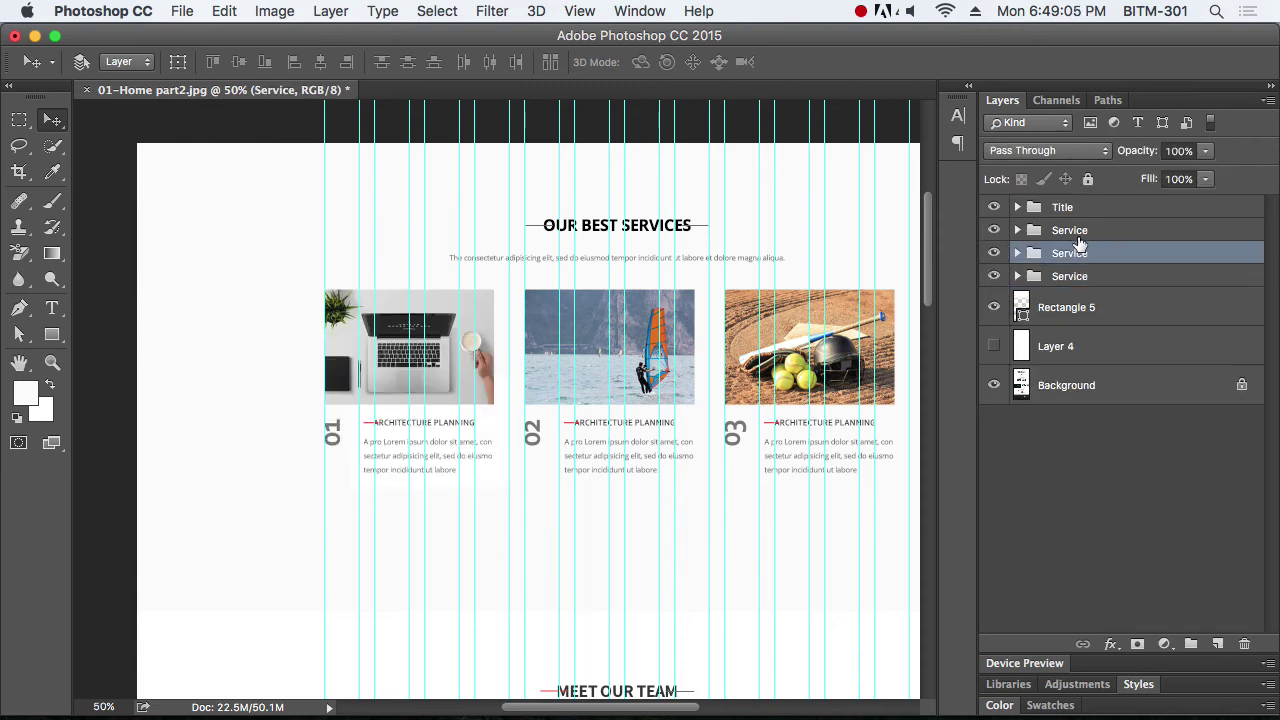
Hide the original Service groups of the second and third cards
left_click(1080, 244, "shift")
key("Delete")
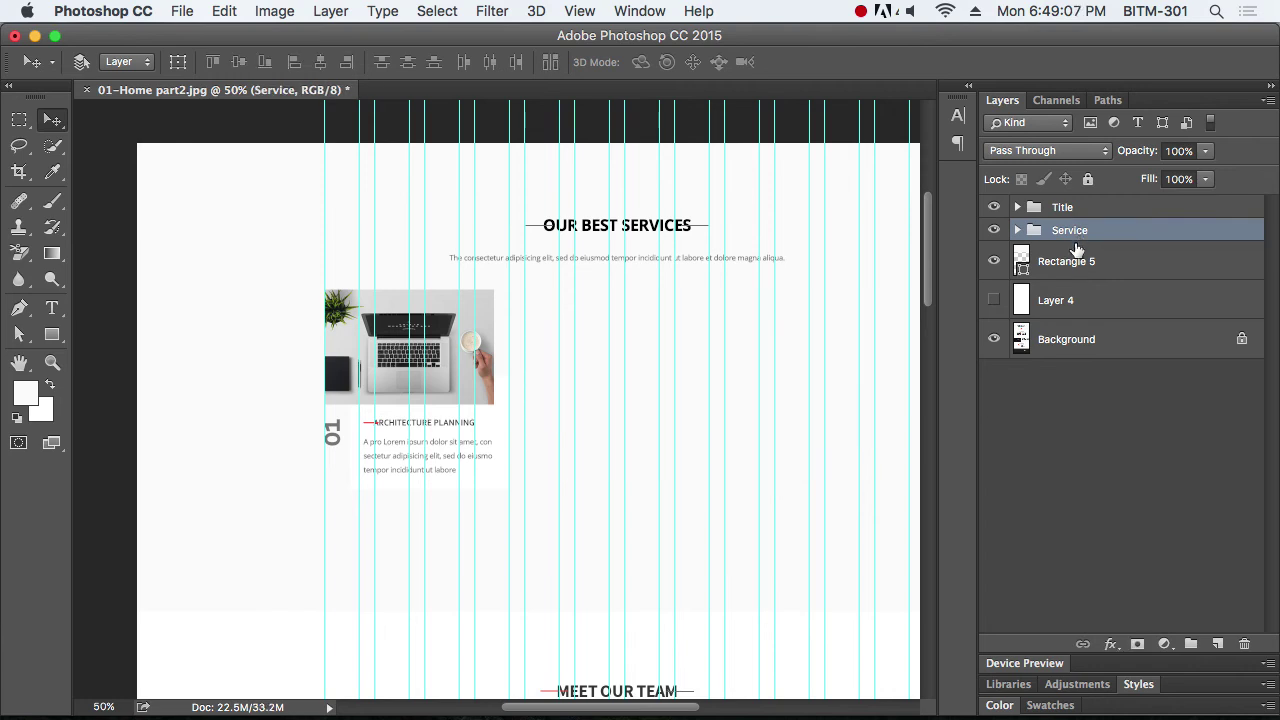
key("super+z")
left_click_drag(995, 253, 999, 237)
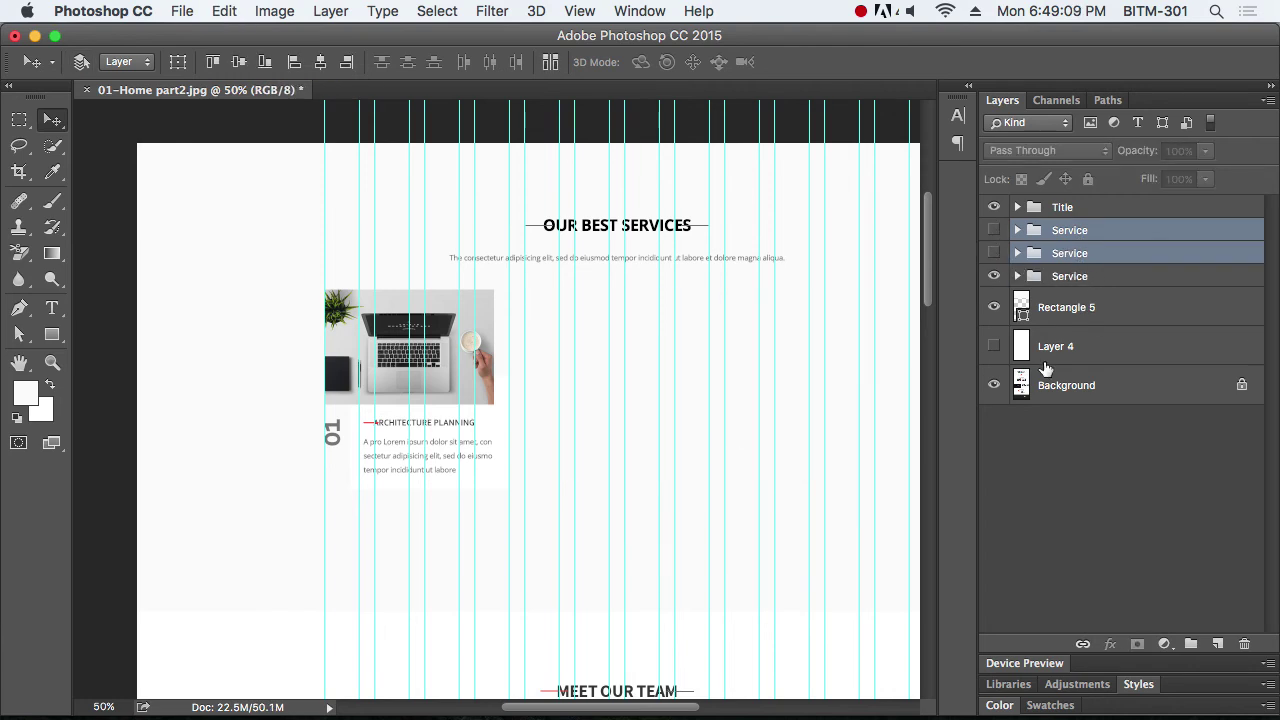
Duplicate the first card's Service group twice, placing the copies in the second and third card columns
left_click(1080, 277)
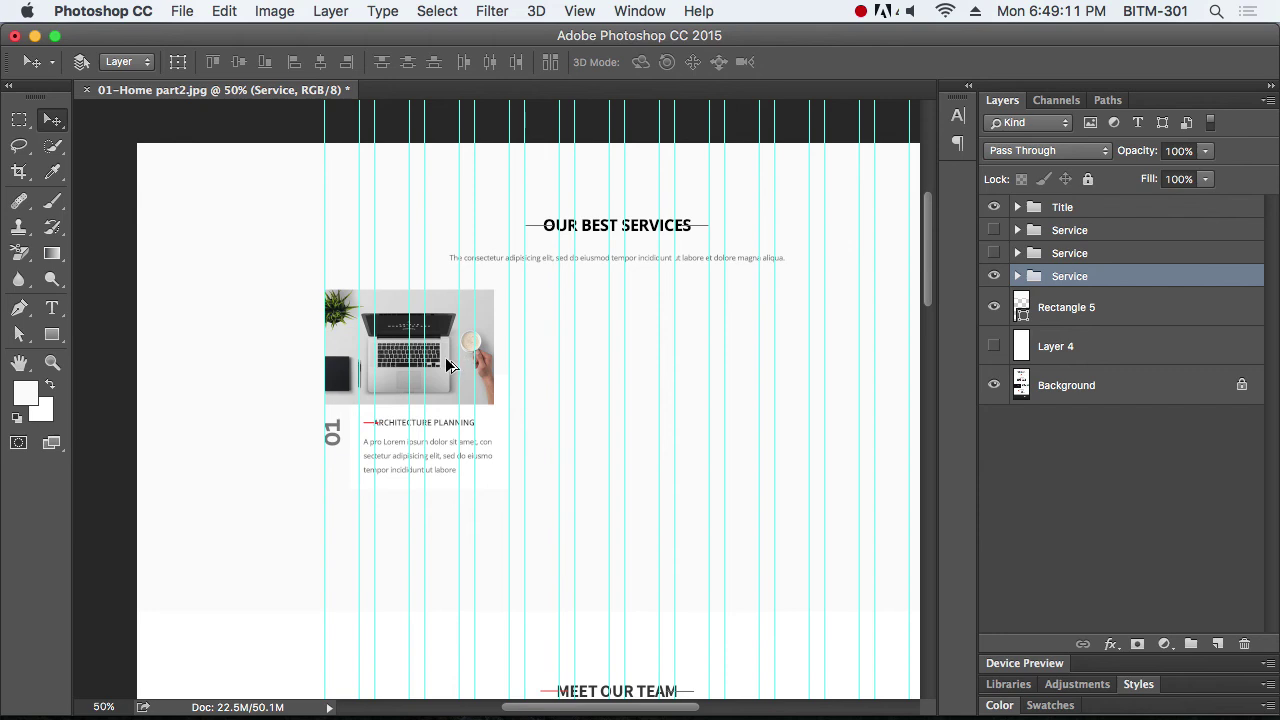
left_click_drag(448, 365, 647, 401)
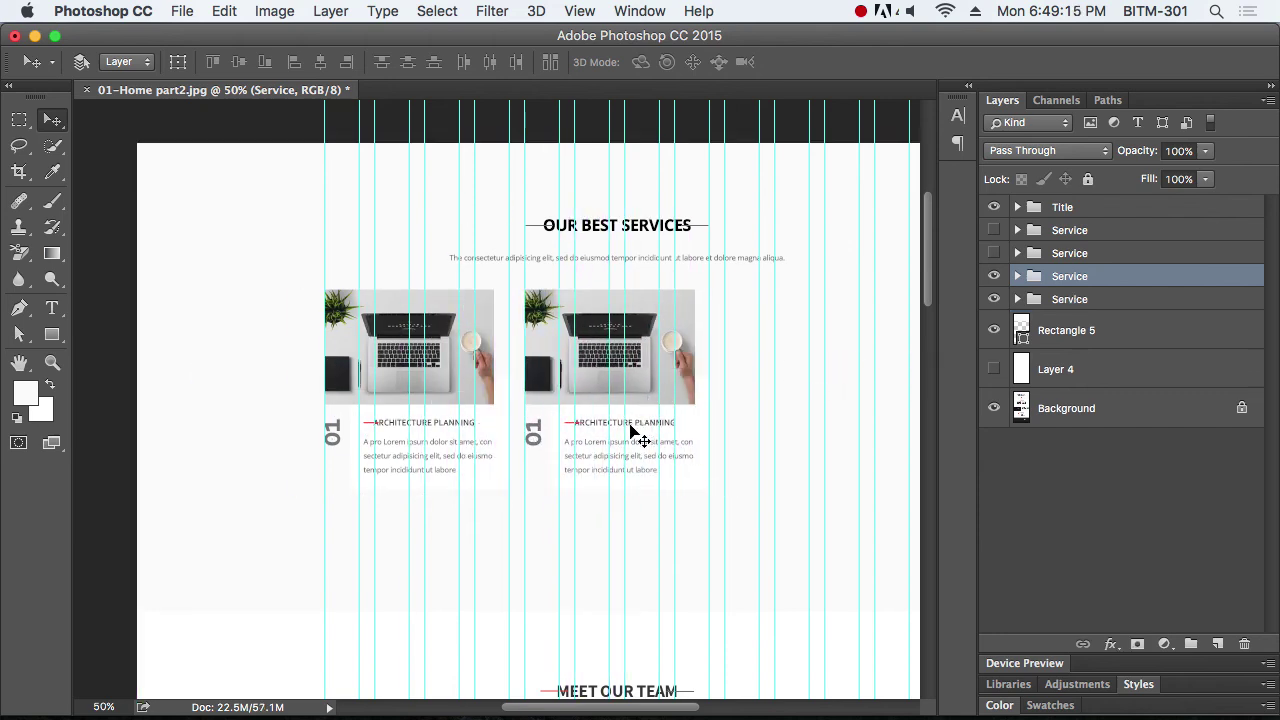
left_click_drag(545, 390, 745, 390)
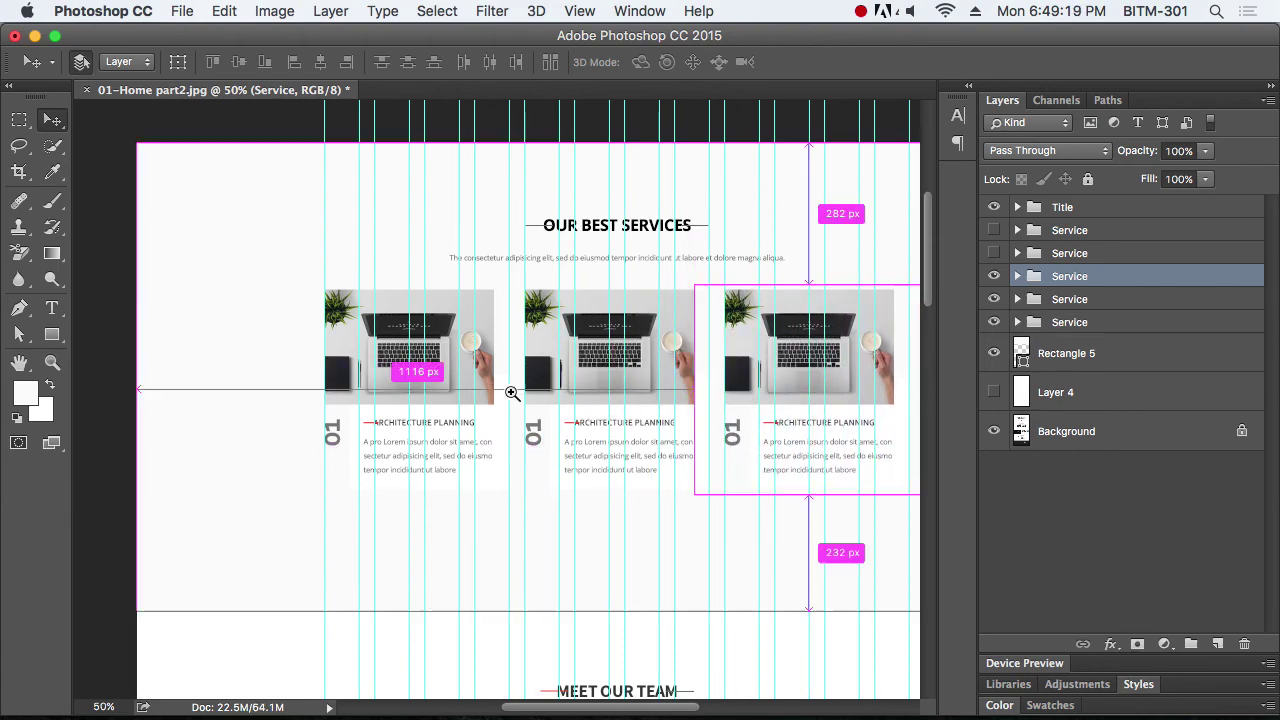
Align the middle duplicated card's left edge exactly with its column guide
left_click_drag(514, 389, 728, 498)
left_click(1070, 299)
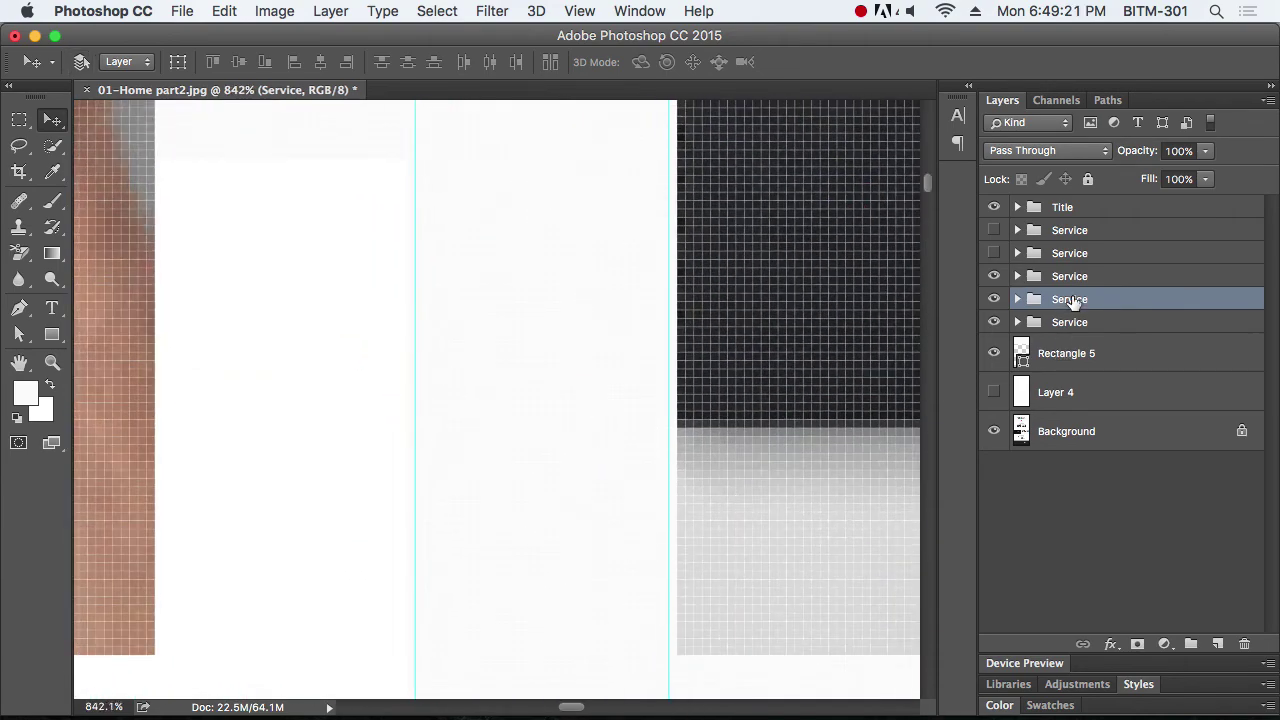
left_click_drag(746, 401, 471, 426)
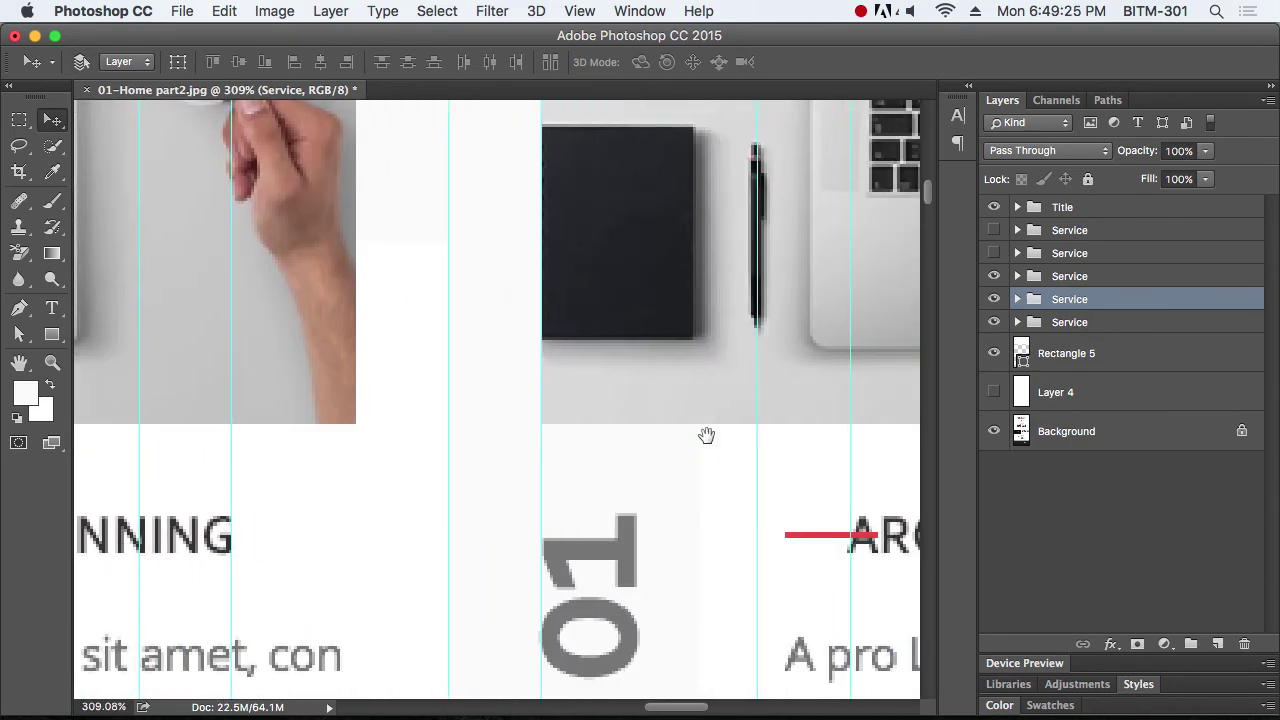
left_click_drag(559, 393, 473, 448)
left_click_drag(587, 420, 672, 442)
left_click_drag(524, 429, 514, 482)
Change the number text to 02 on the middle card and 03 on the third card
double_click(478, 458)
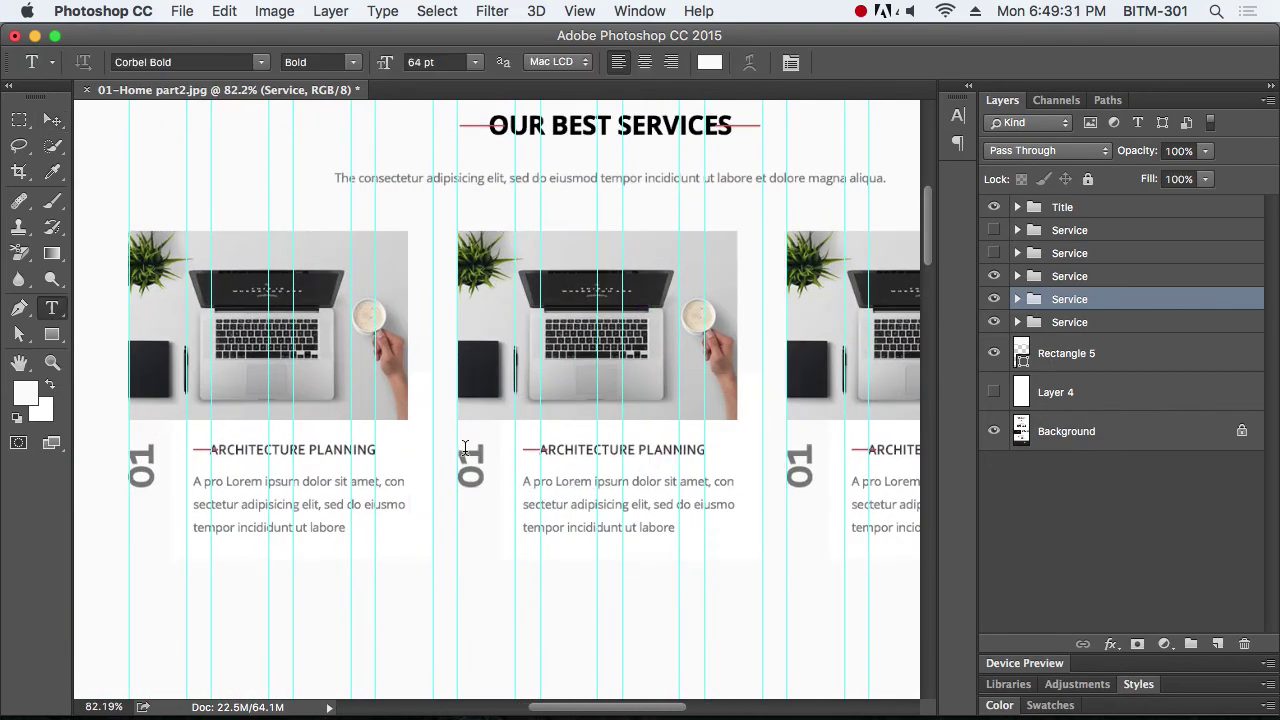
type("02")
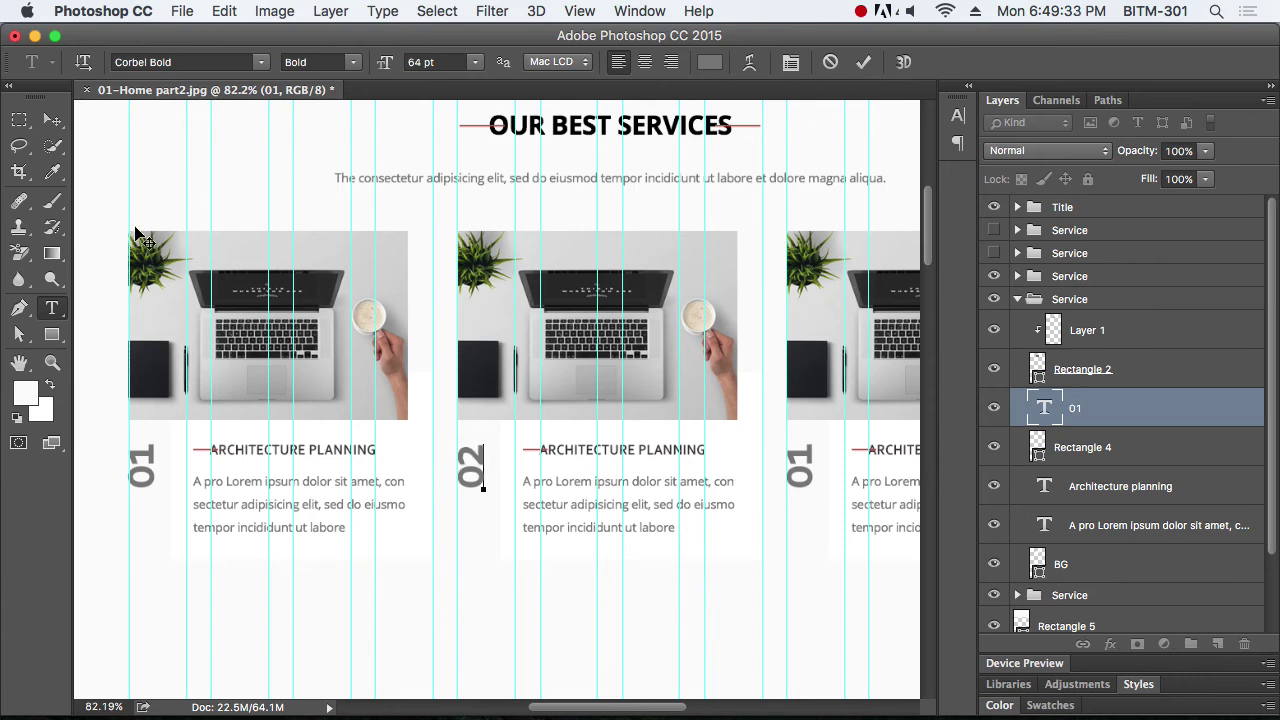
key("super+Return")
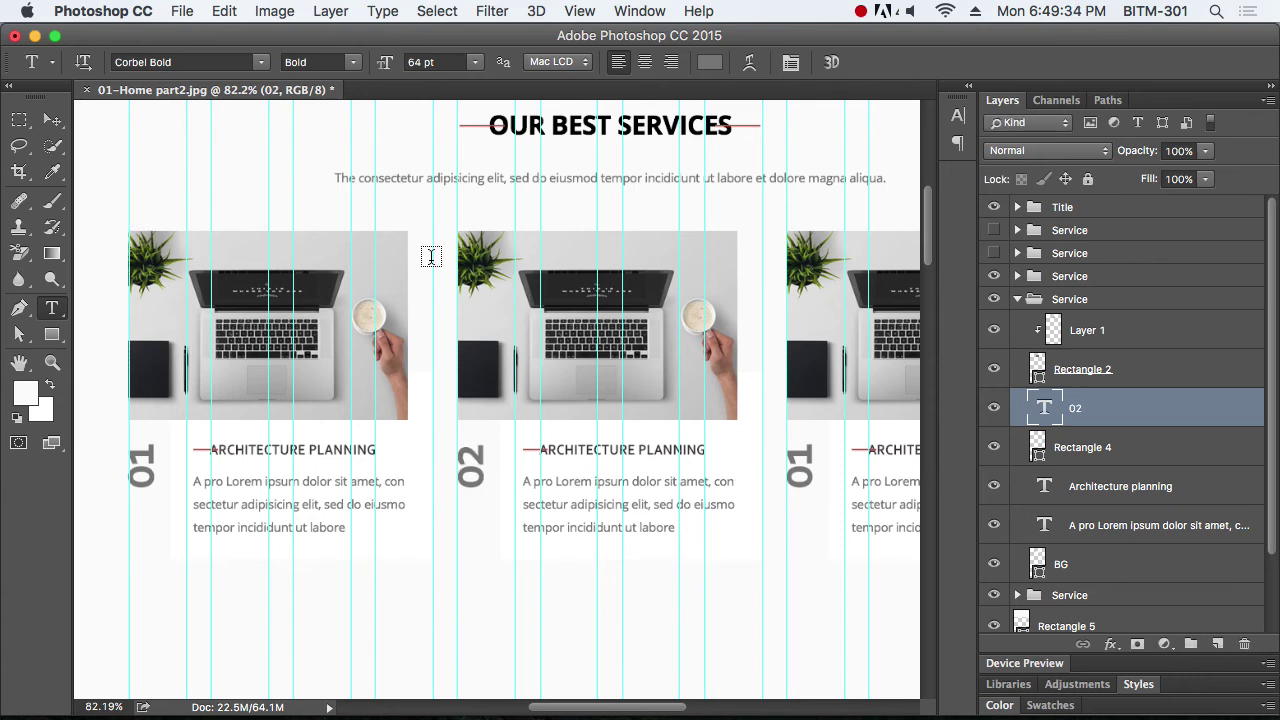
double_click(799, 455)
type("03")
key("super+Return")
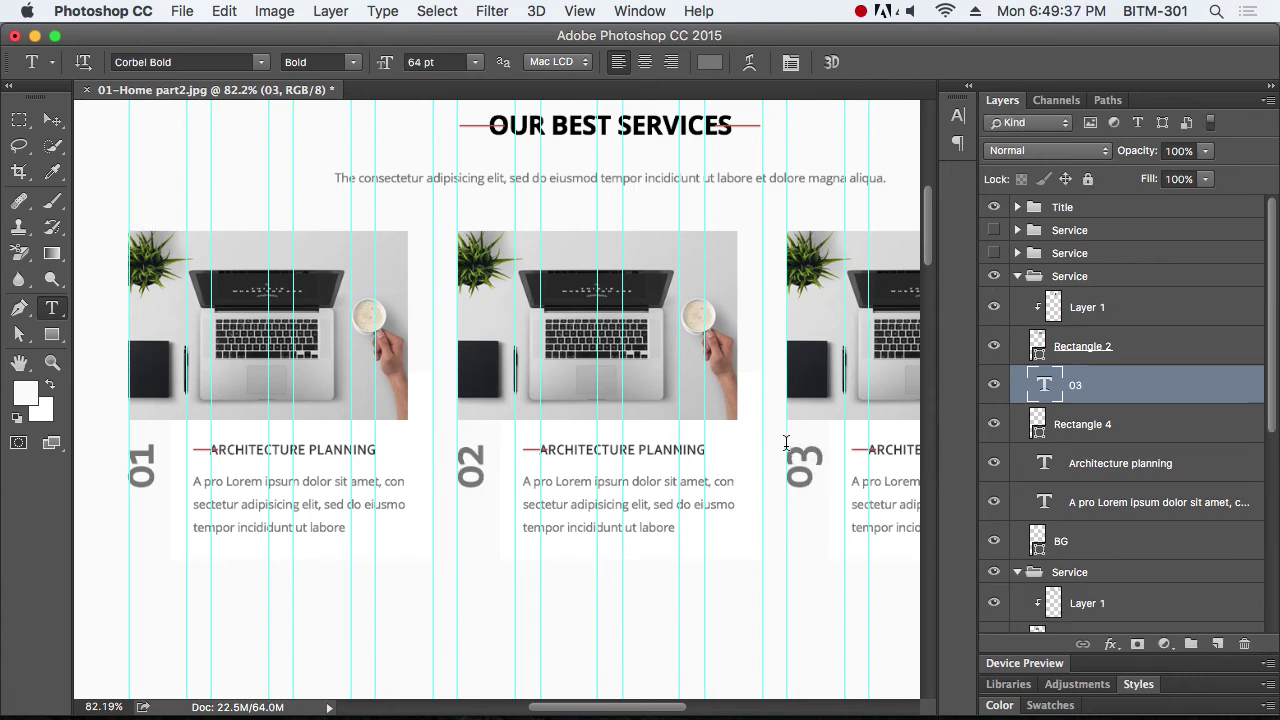
Pick the laptop photo, Layer 1, of the middle card on the canvas to locate it among the layers
left_click(52, 120)
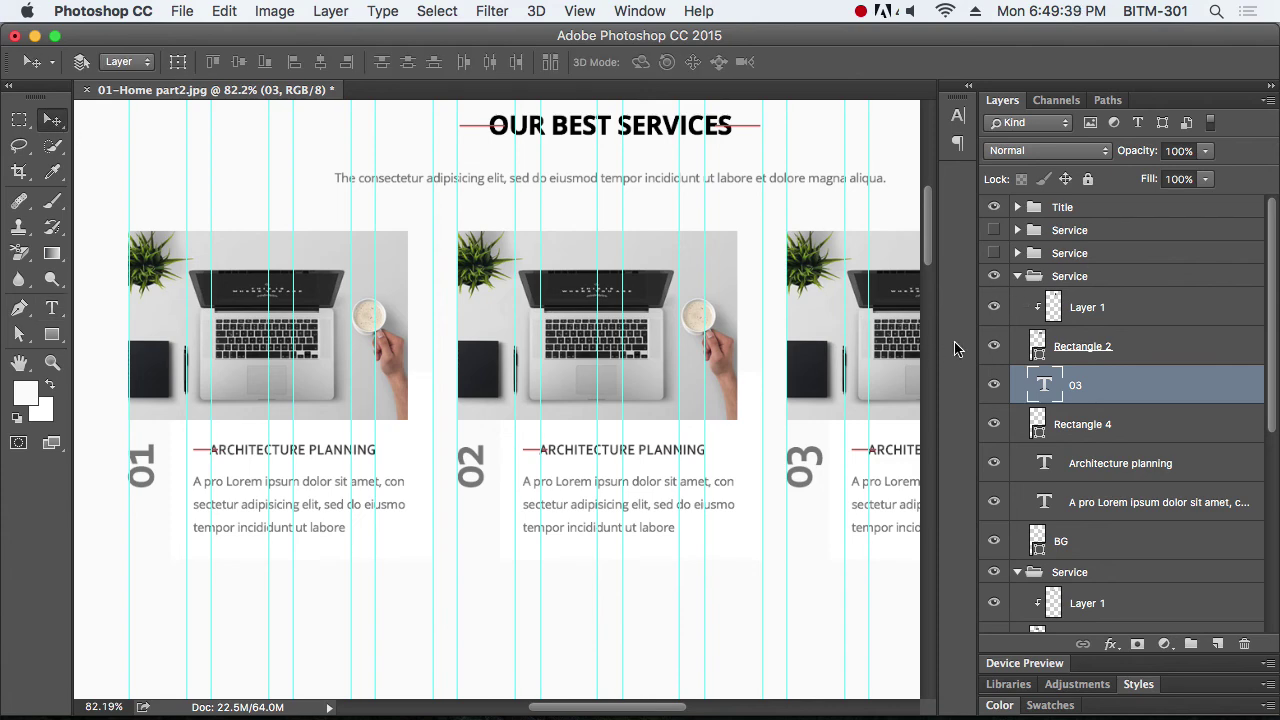
left_click(577, 371, "alt")
left_click(577, 371, "alt")
right_click(621, 342)
left_click(622, 346)
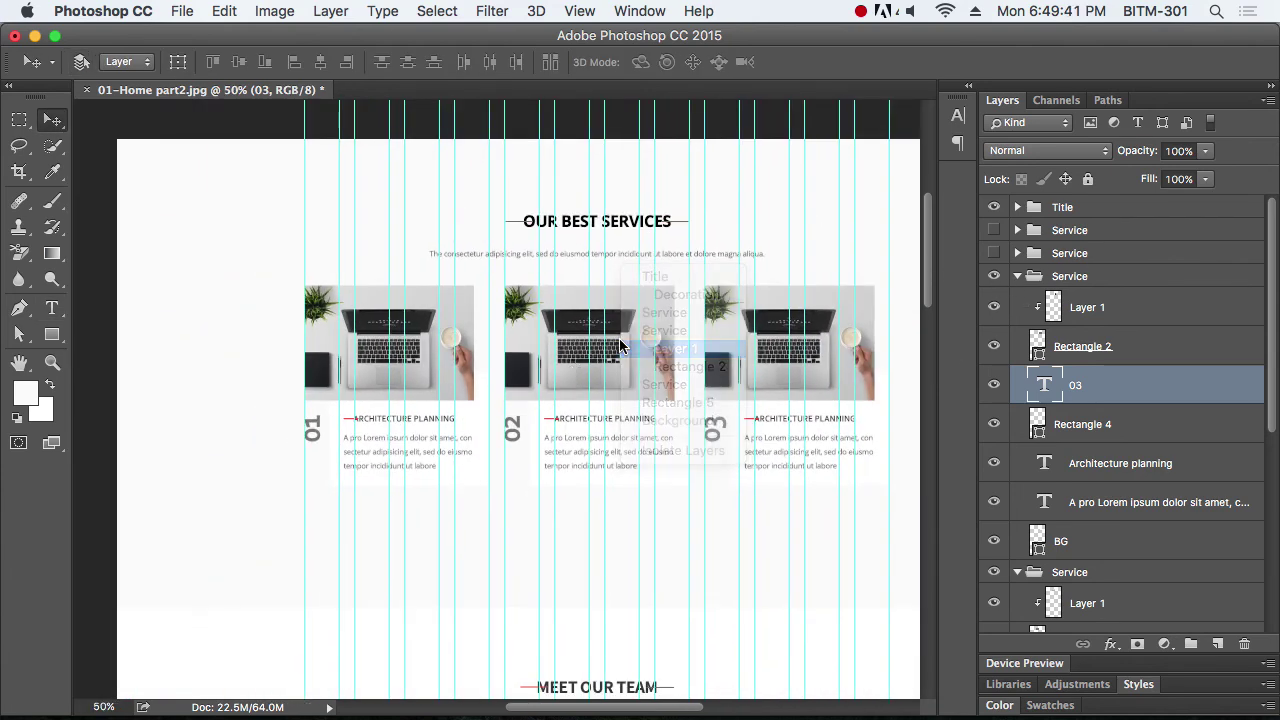
right_click(628, 350)
left_click(627, 352)
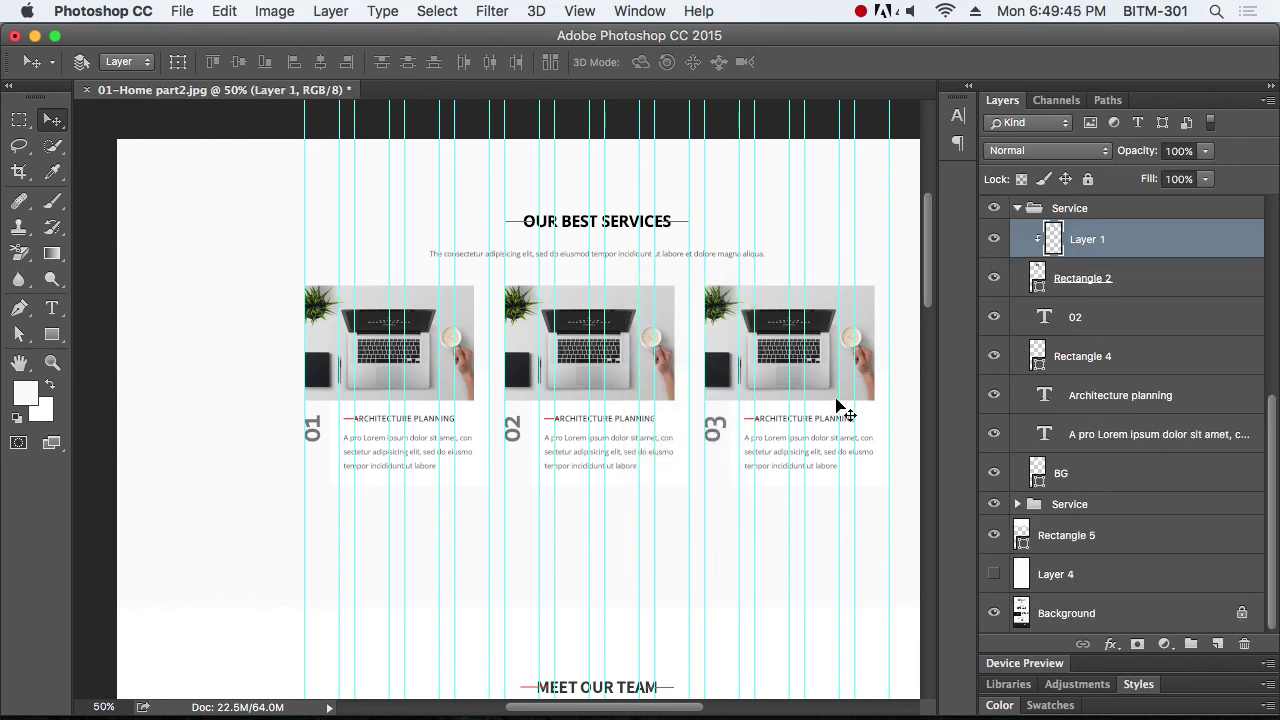
Toggle the third card's Service group and its Layer 1 to identify the card's photo layer
scroll(1120, 467, "up", 5)
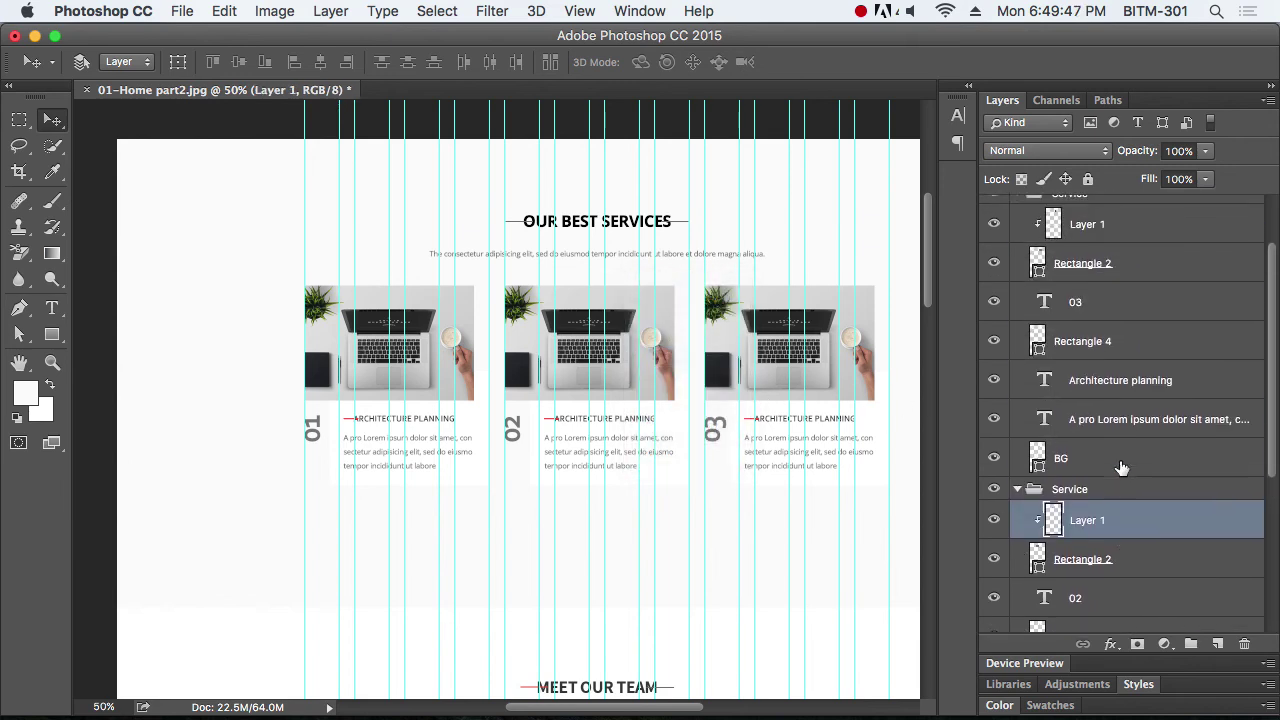
scroll(1122, 467, "up", 2)
left_click(993, 279)
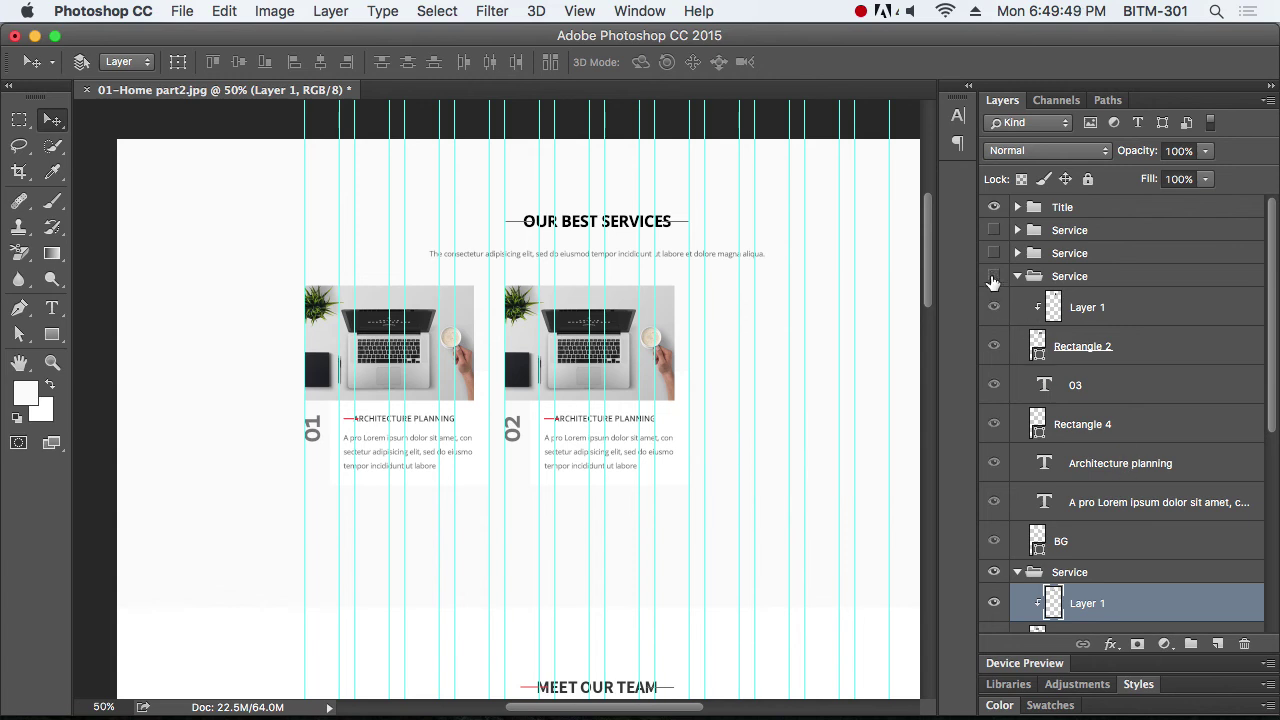
left_click(993, 279)
left_click(1100, 310)
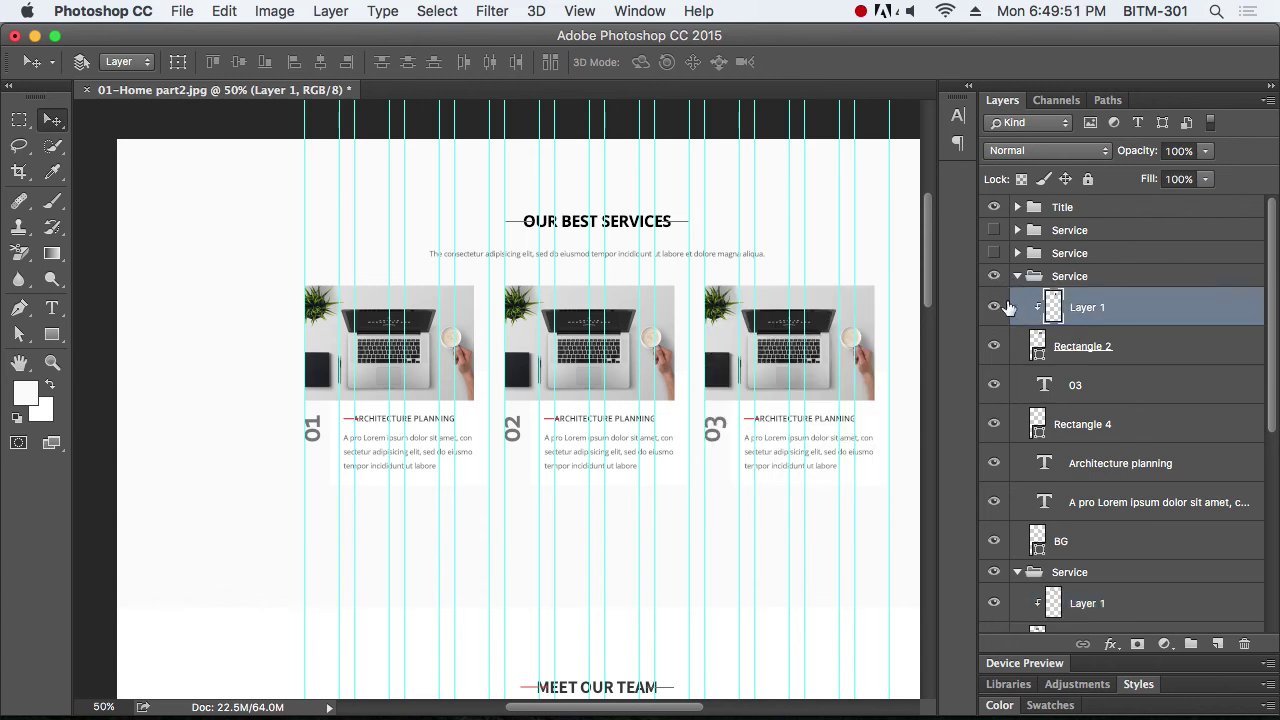
left_click(993, 307)
left_click(993, 307)
Move Layer 2 from the hidden middle Service group into the third card's group, clipped directly above Rectangle 2
left_click(1017, 253)
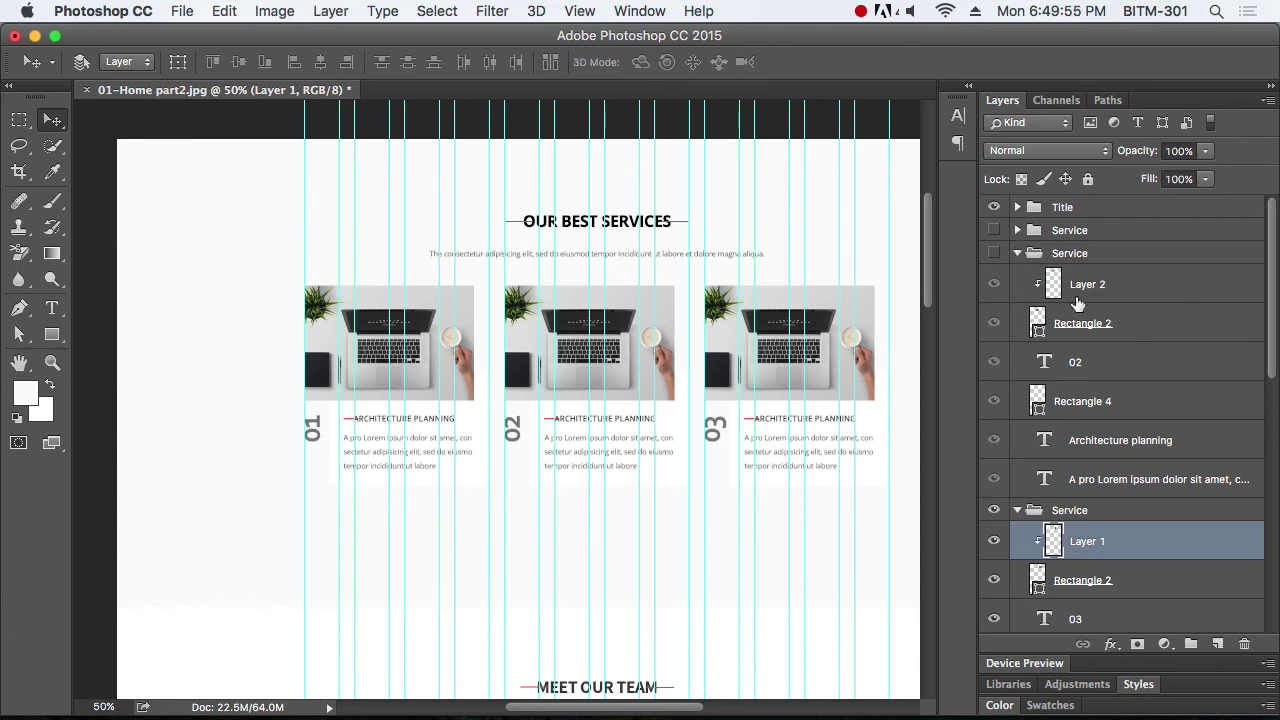
left_click_drag(1096, 284, 1107, 567)
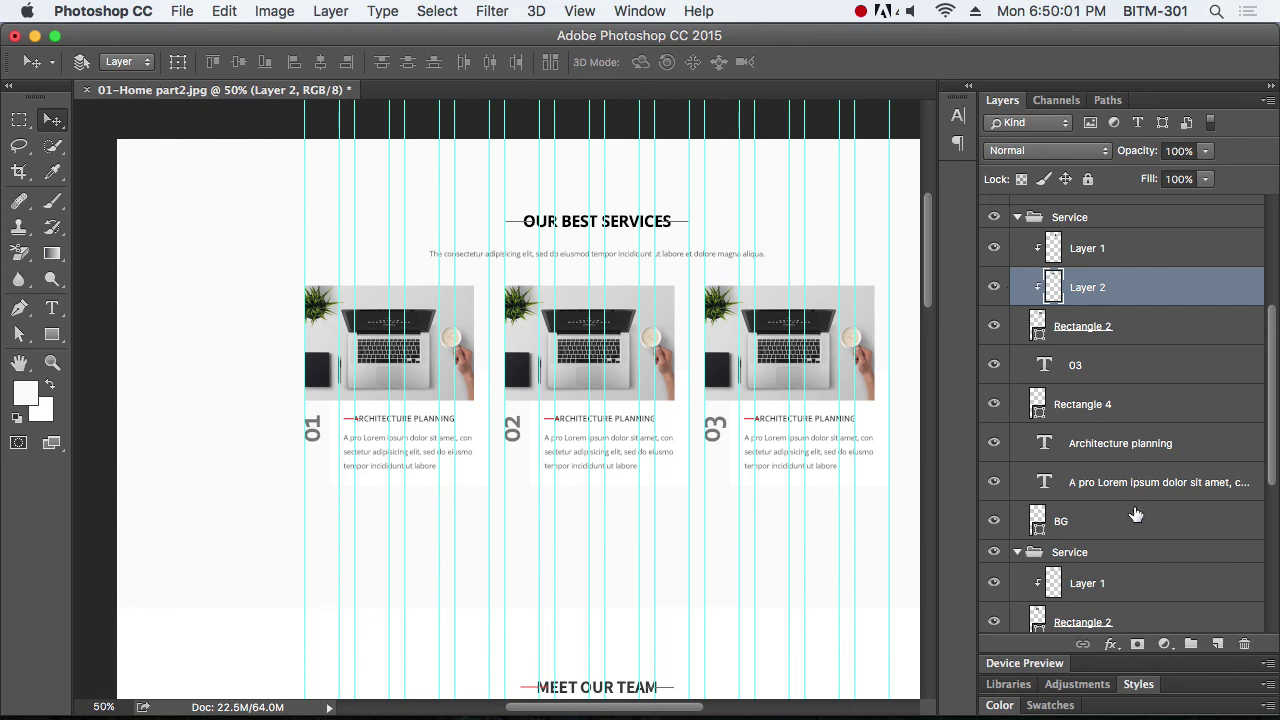
scroll(1136, 514, "up", 5)
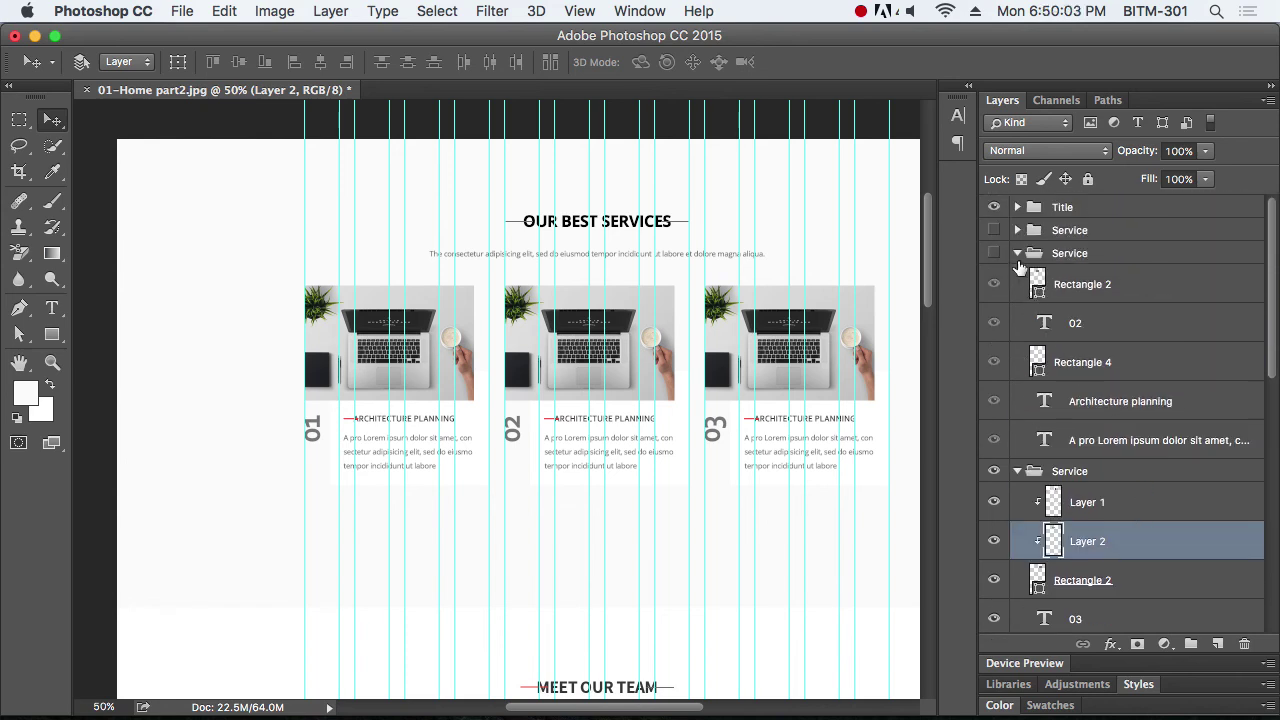
left_click(1017, 253)
Position the windsurfing photo over the third card's photo frame at X 1345.50 px, Y 403.50 px, and delete that group's Layer 1
left_click(994, 307)
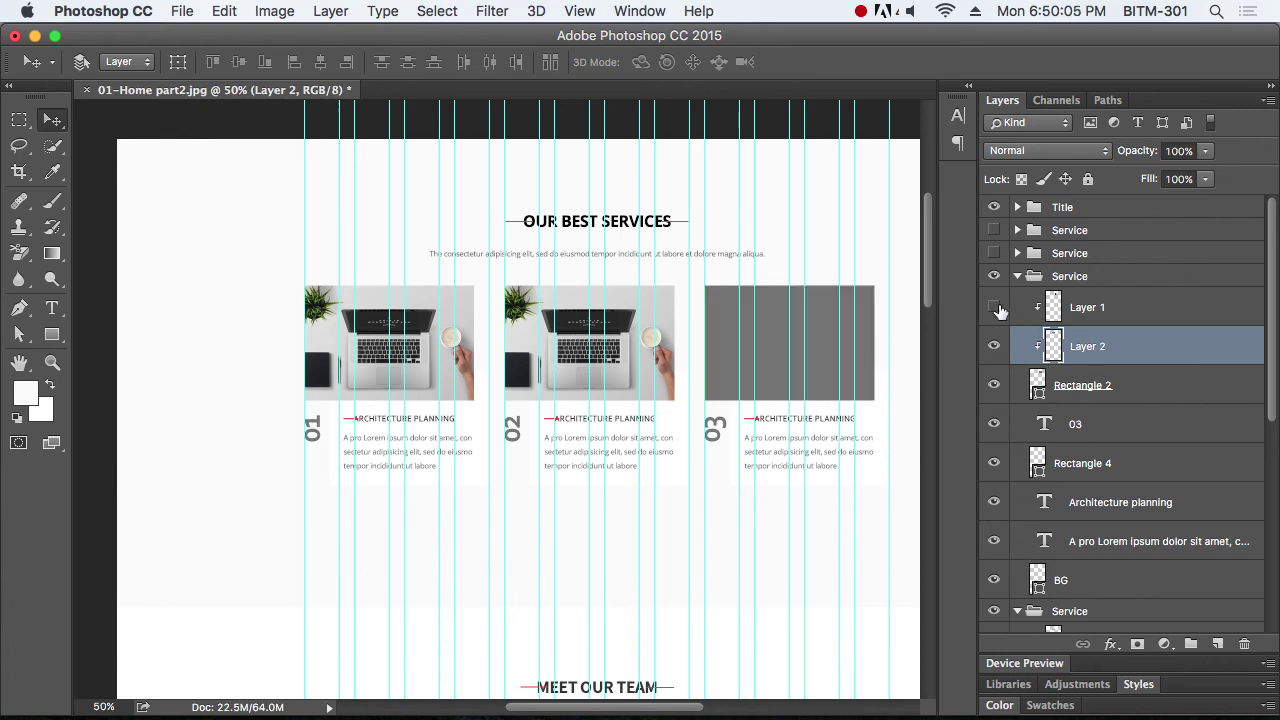
key("super+t")
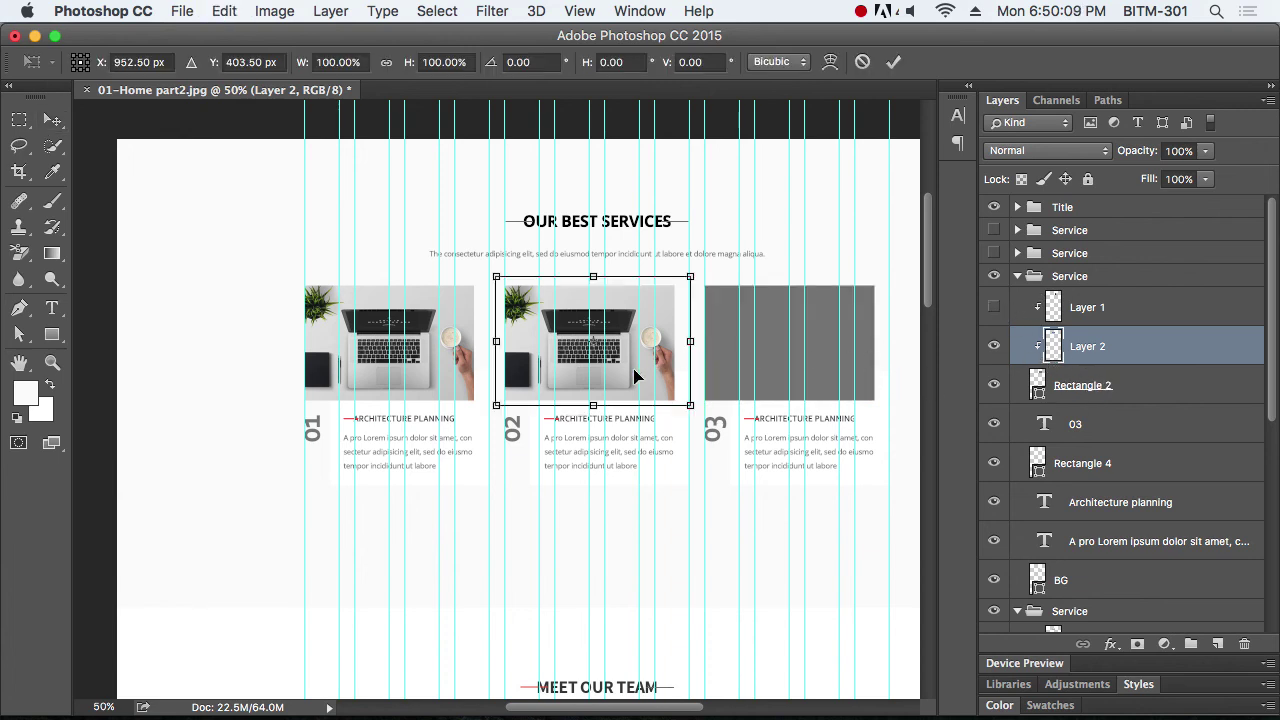
left_click_drag(634, 375, 830, 408)
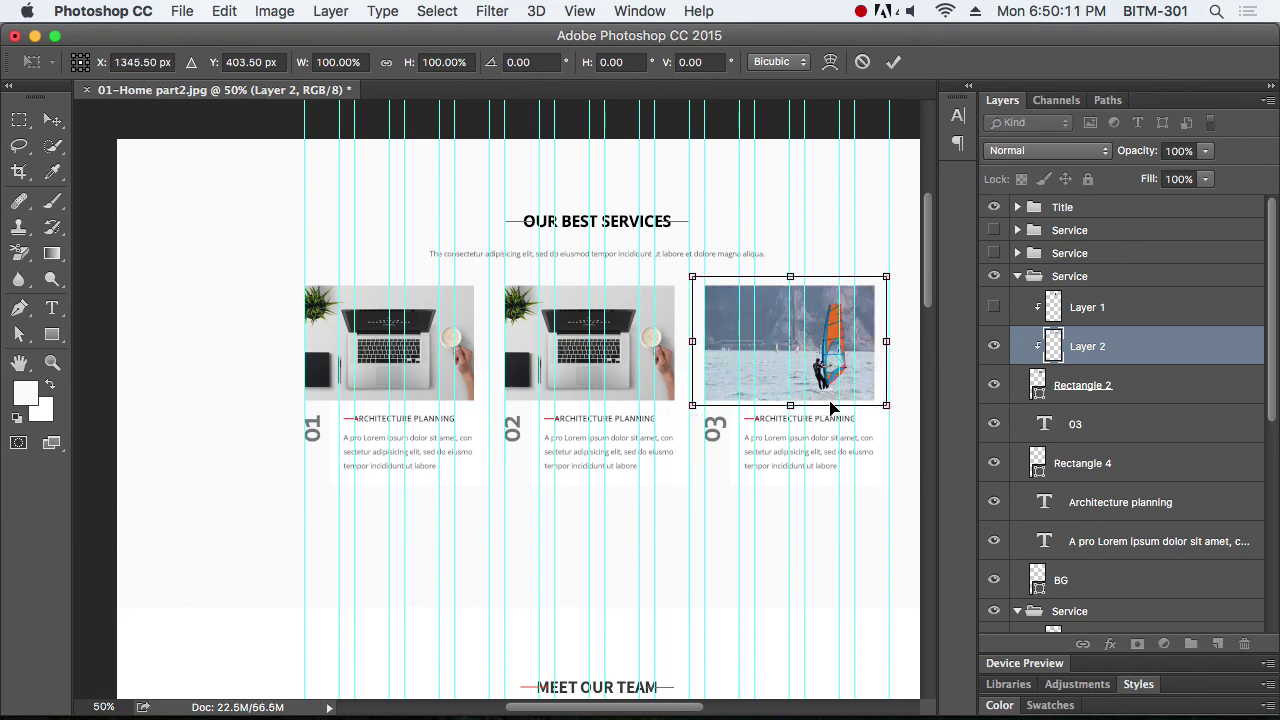
key("Return")
left_click(1119, 312)
key("BackSpace")
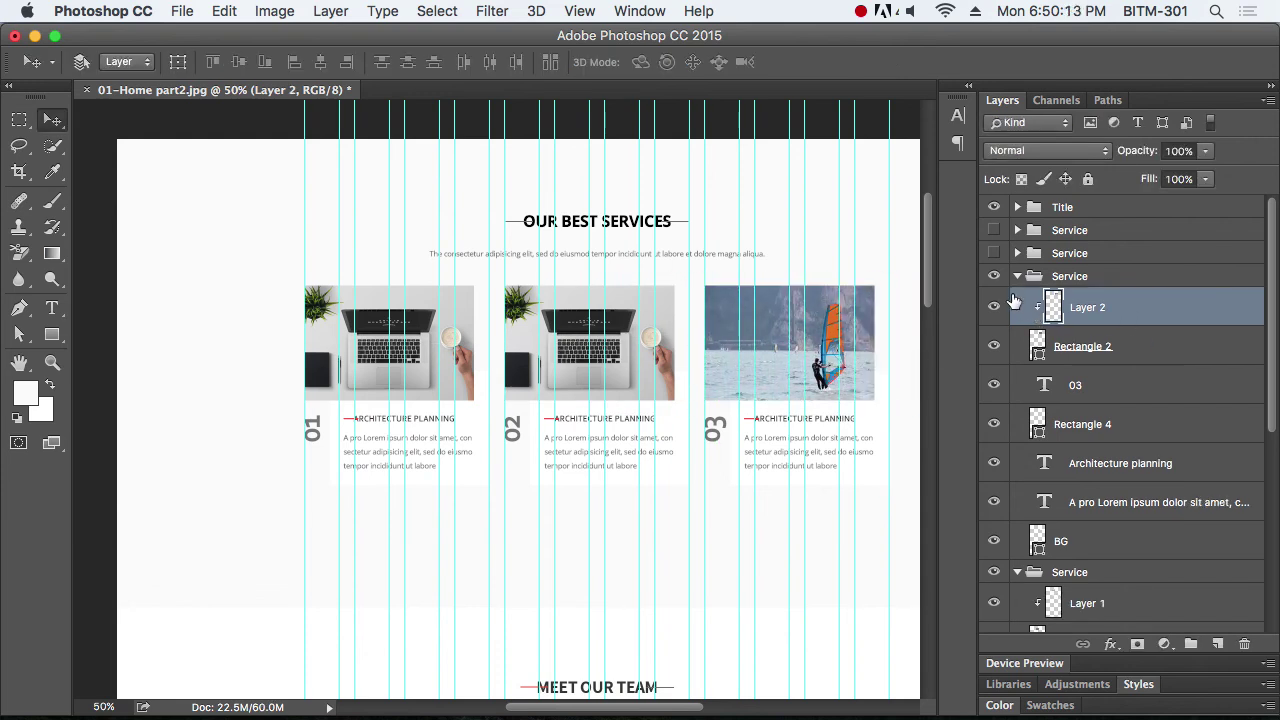
left_click(1018, 277)
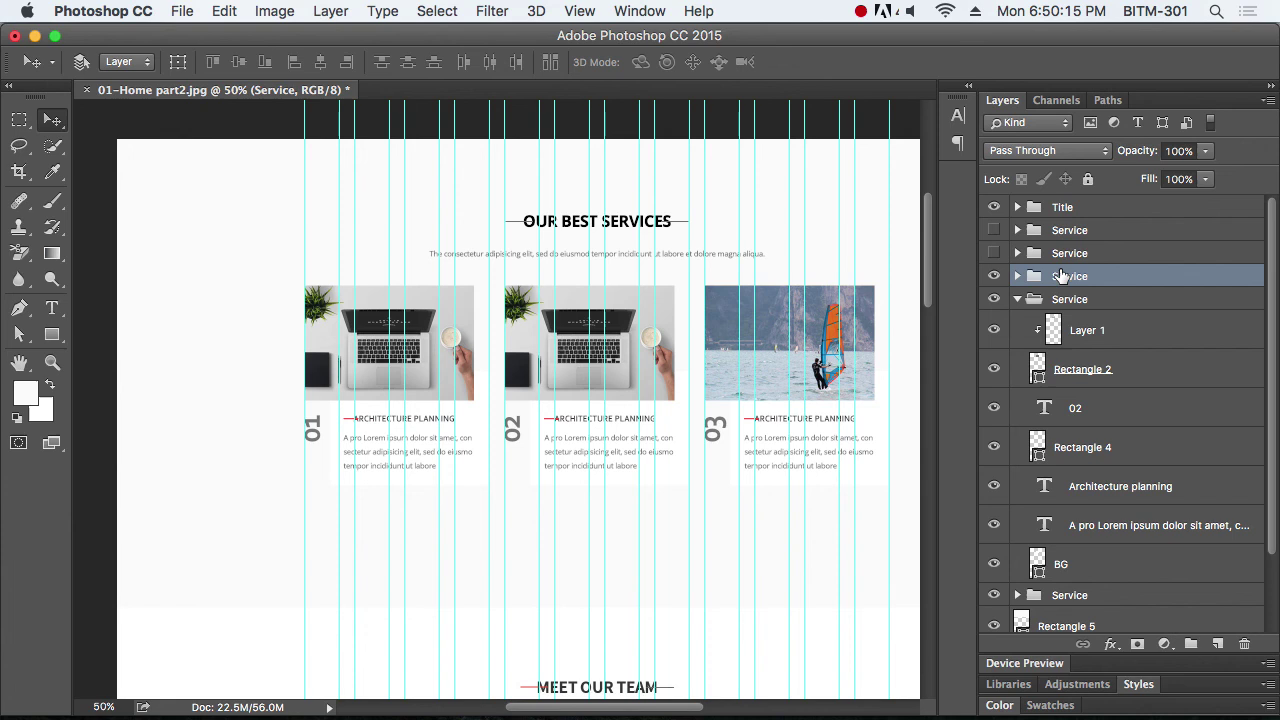
Identify the middle card's Service group and move Layer 3 from the hidden third Service group into it, above Rectangle 2
left_click(1017, 300)
left_click(993, 299)
left_click(993, 299)
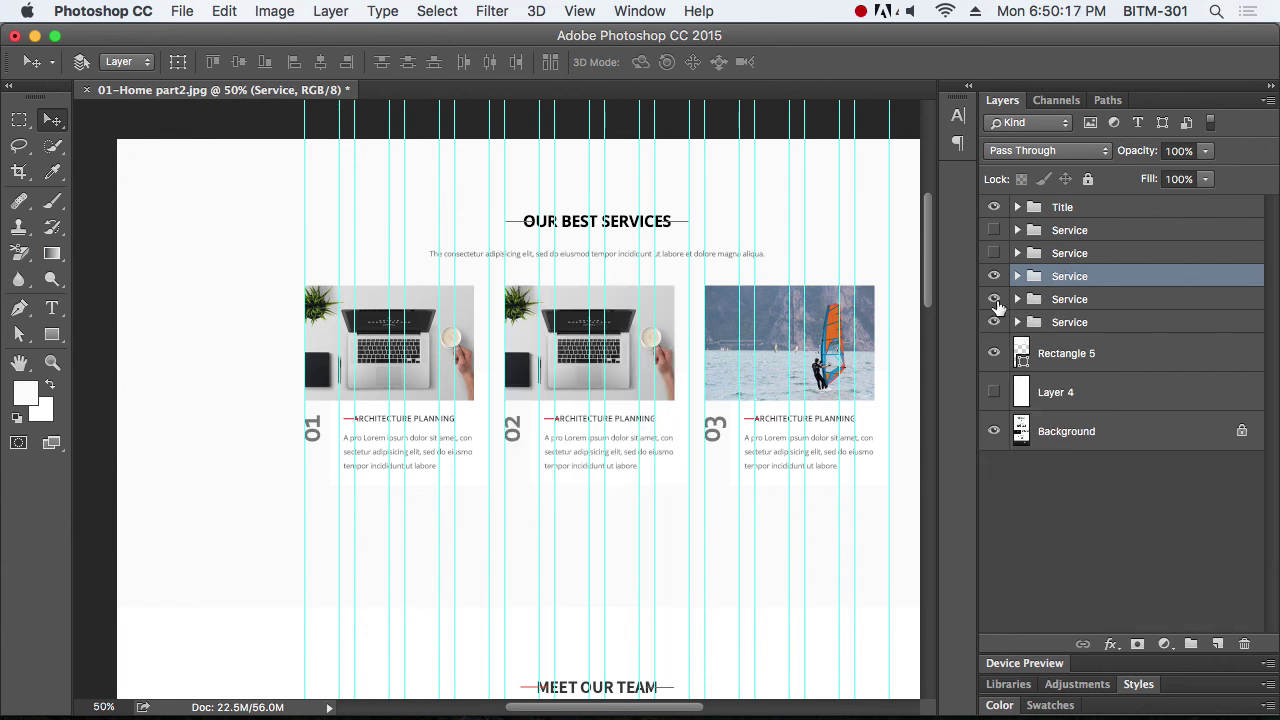
left_click(1017, 299)
left_click(1017, 230)
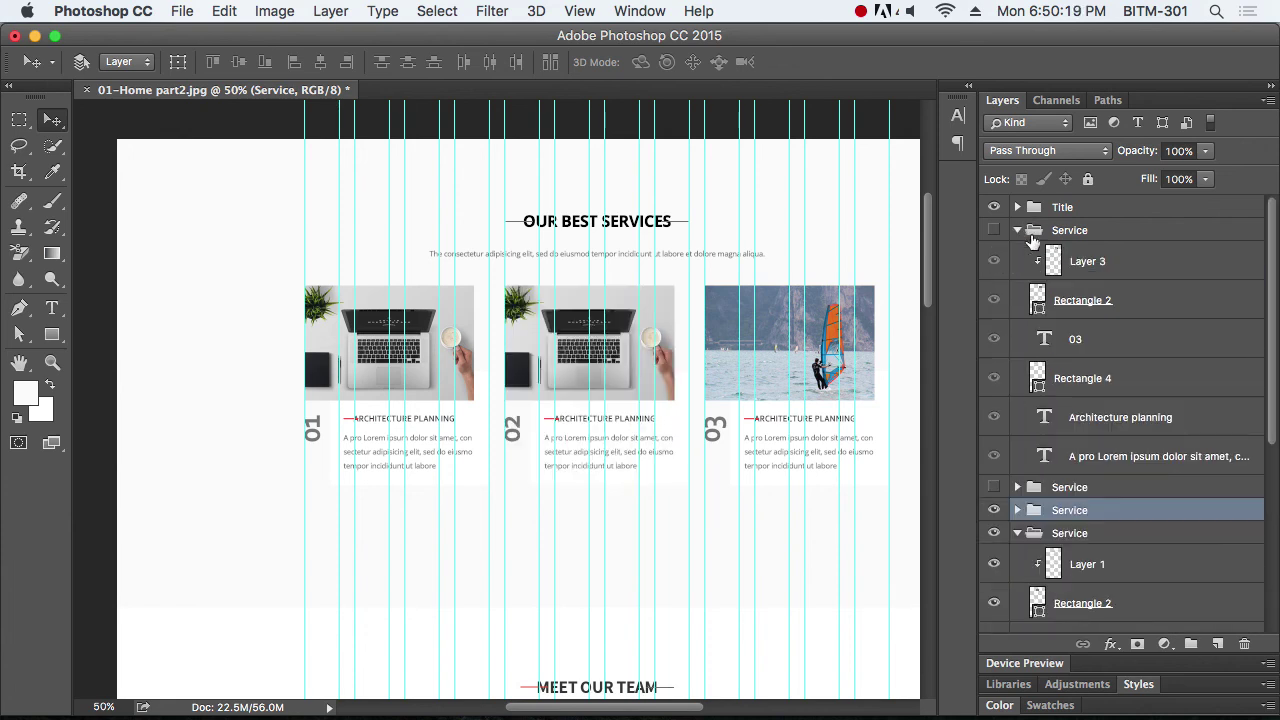
left_click_drag(1097, 262, 1103, 534)
Delete Layer 1 from the middle card's group and position the baseball photo, Layer 3, over that card's photo frame
left_click(995, 227)
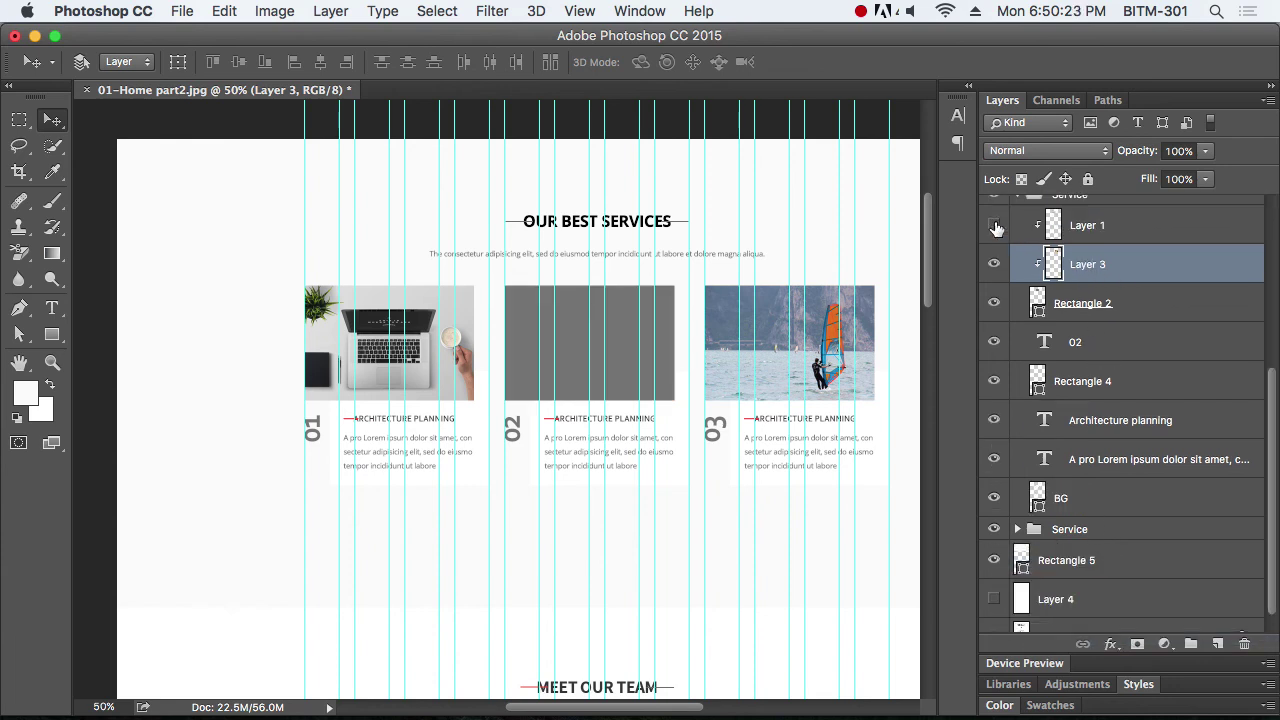
left_click(1100, 230)
key("BackSpace")
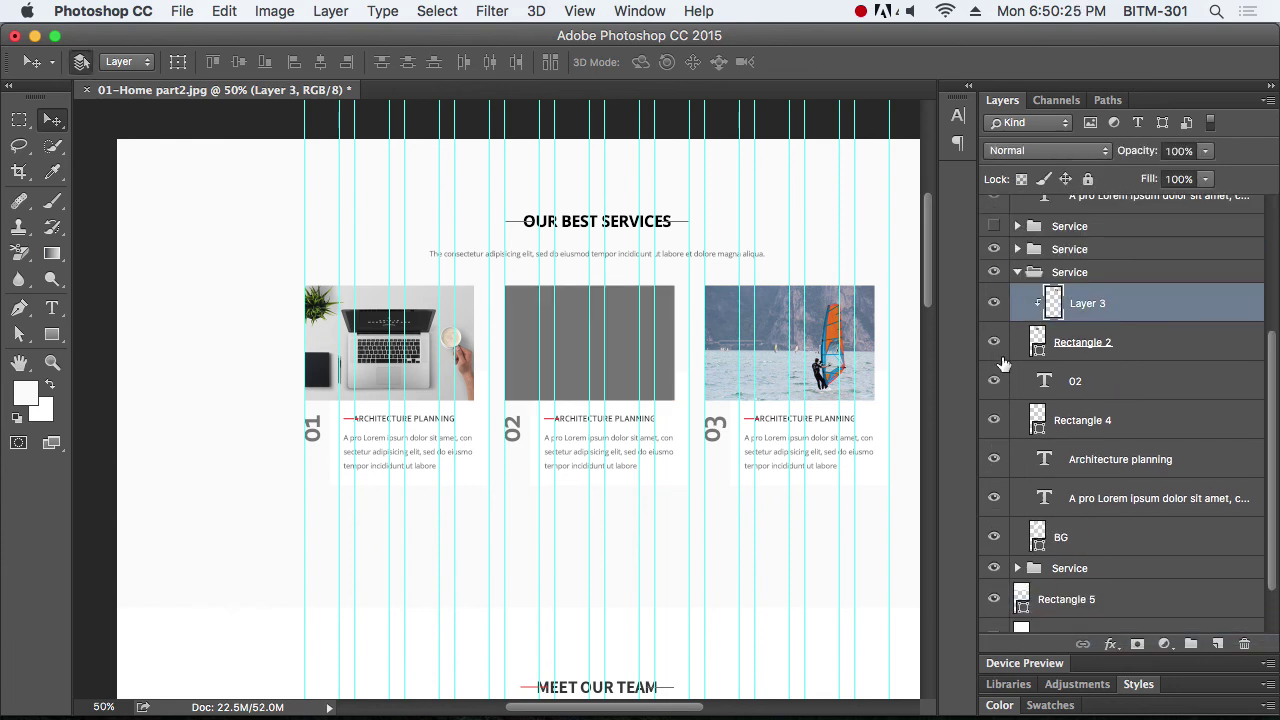
key("super+t")
left_click_drag(838, 372, 623, 372)
key("Return")
Delete the two hidden original Service groups and collapse the middle card's group
scroll(1040, 380, "up", 5)
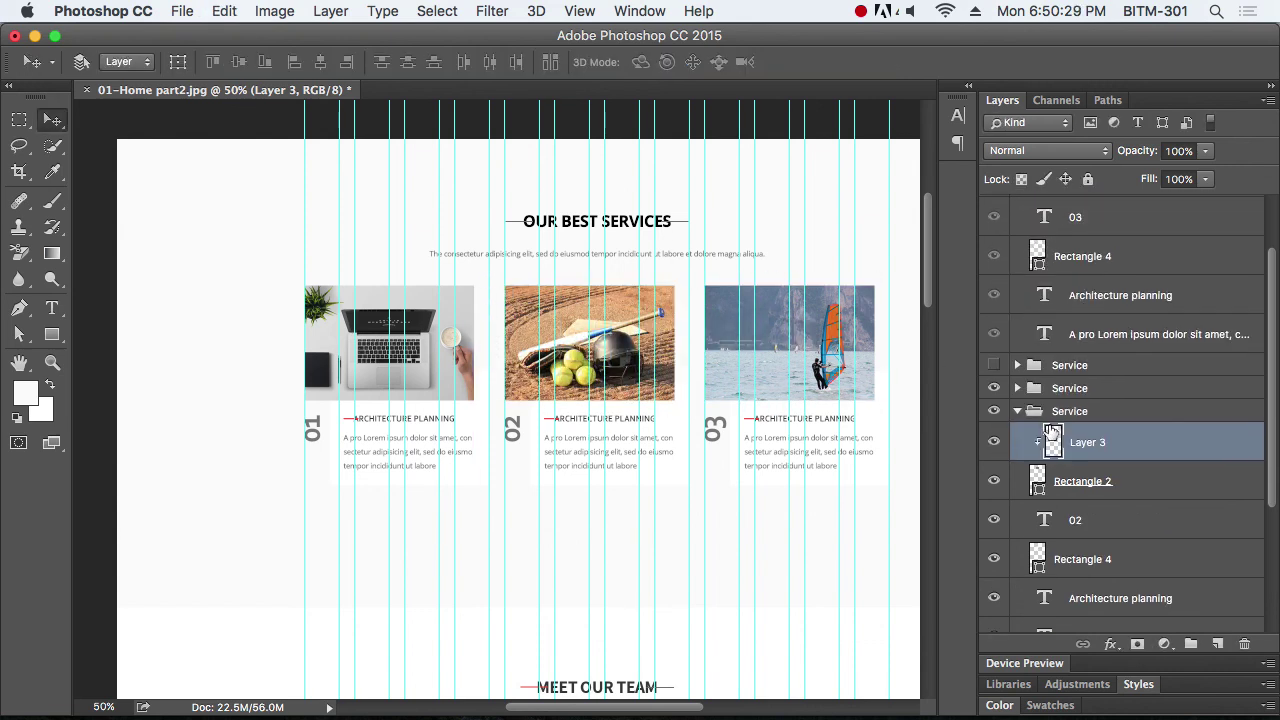
left_click(1017, 230)
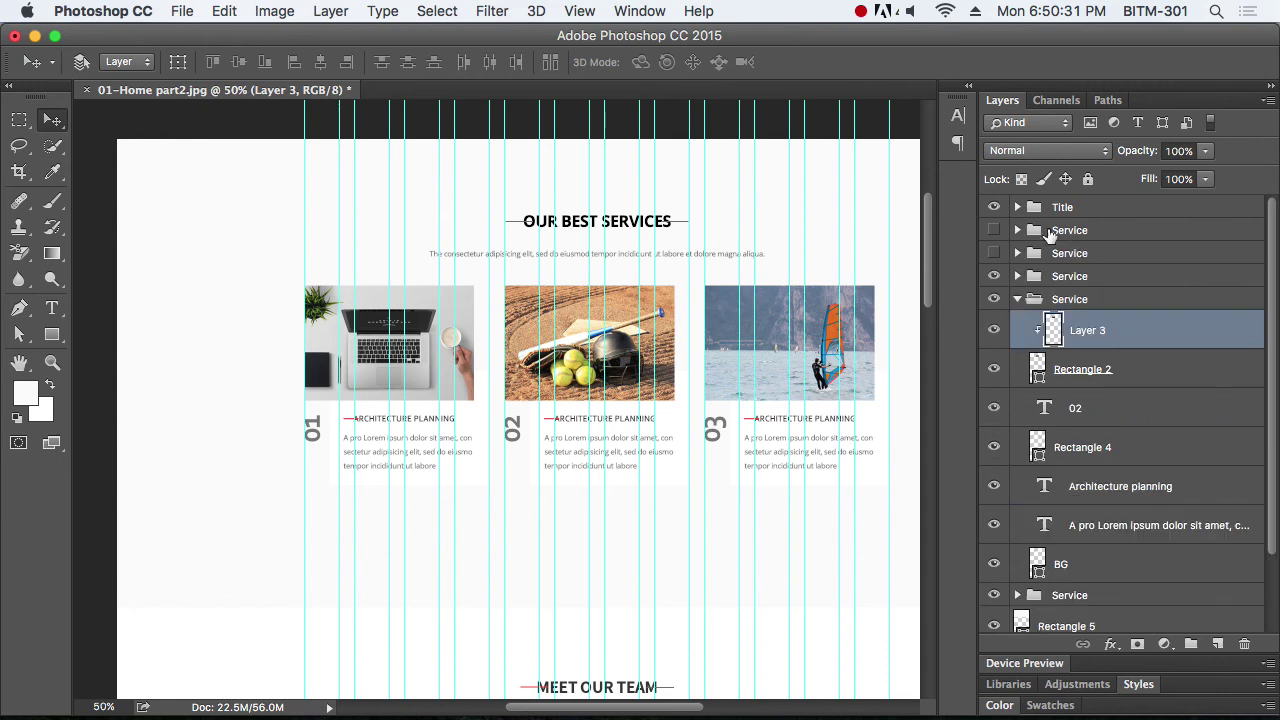
left_click(1070, 231)
left_click(1075, 254, "shift")
key("Delete")
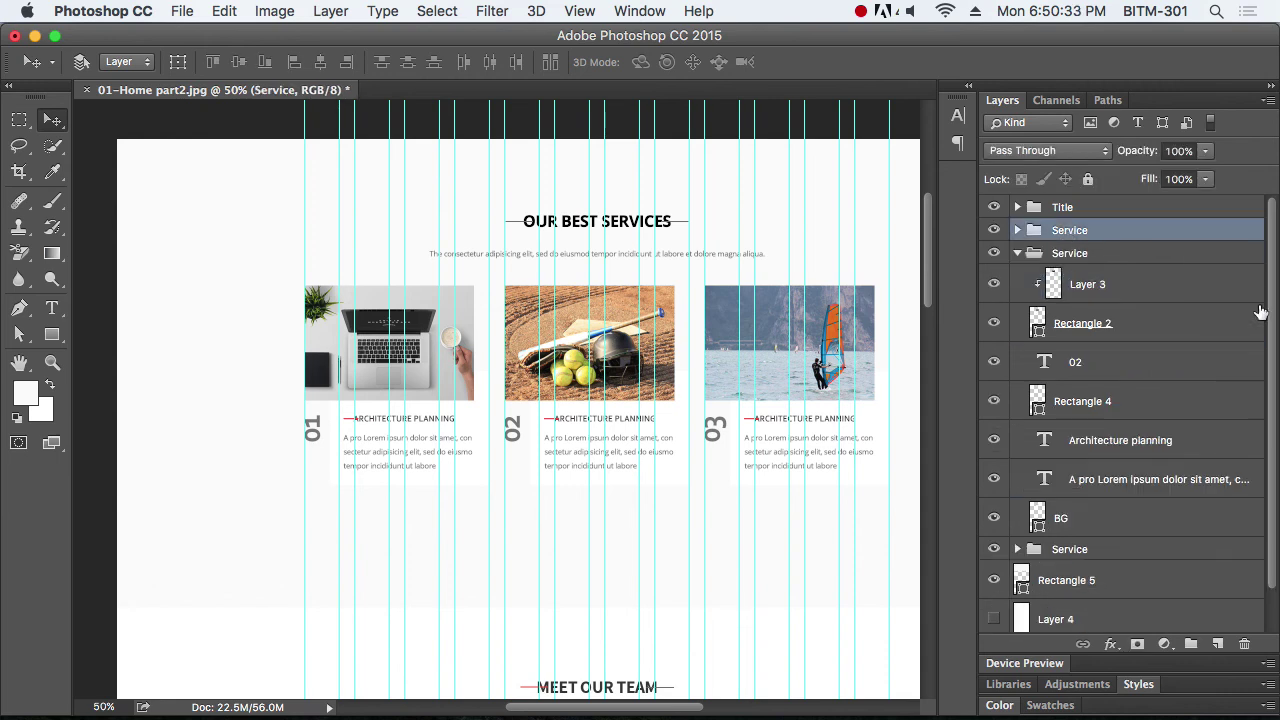
left_click(1017, 253)
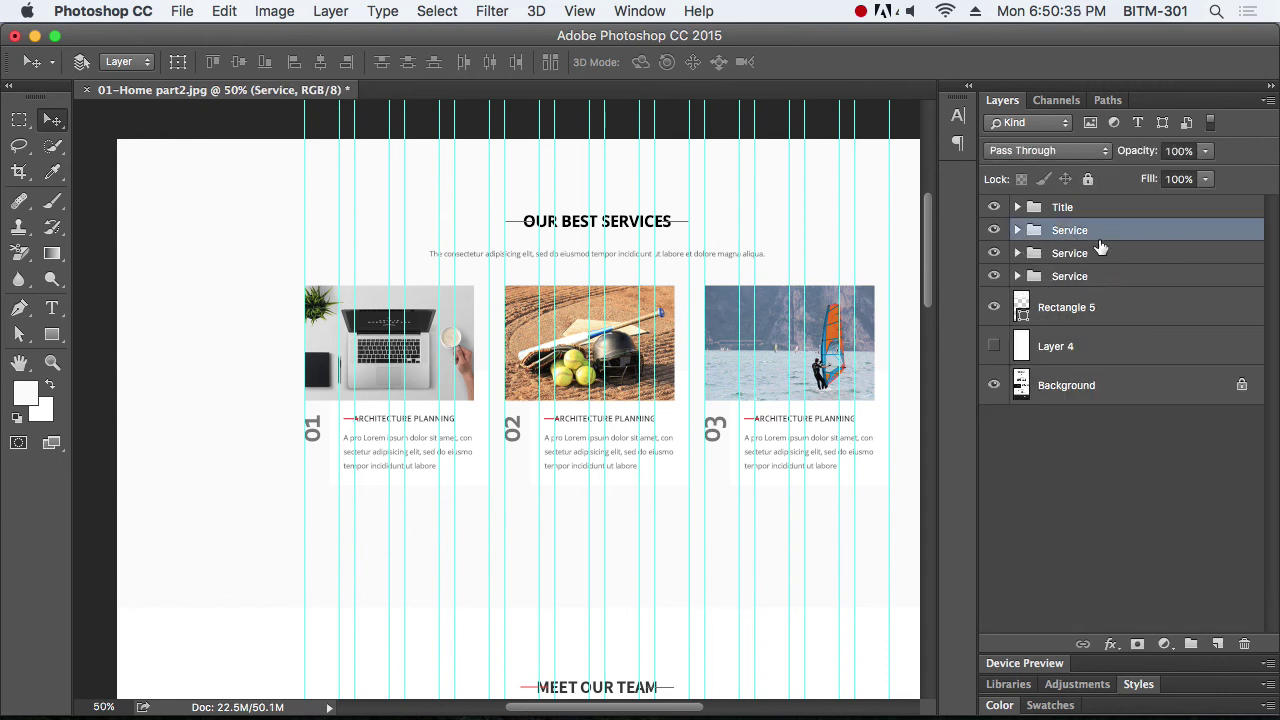
Group the Title group and the three Service groups together and name the new group Services
left_click(1068, 208)
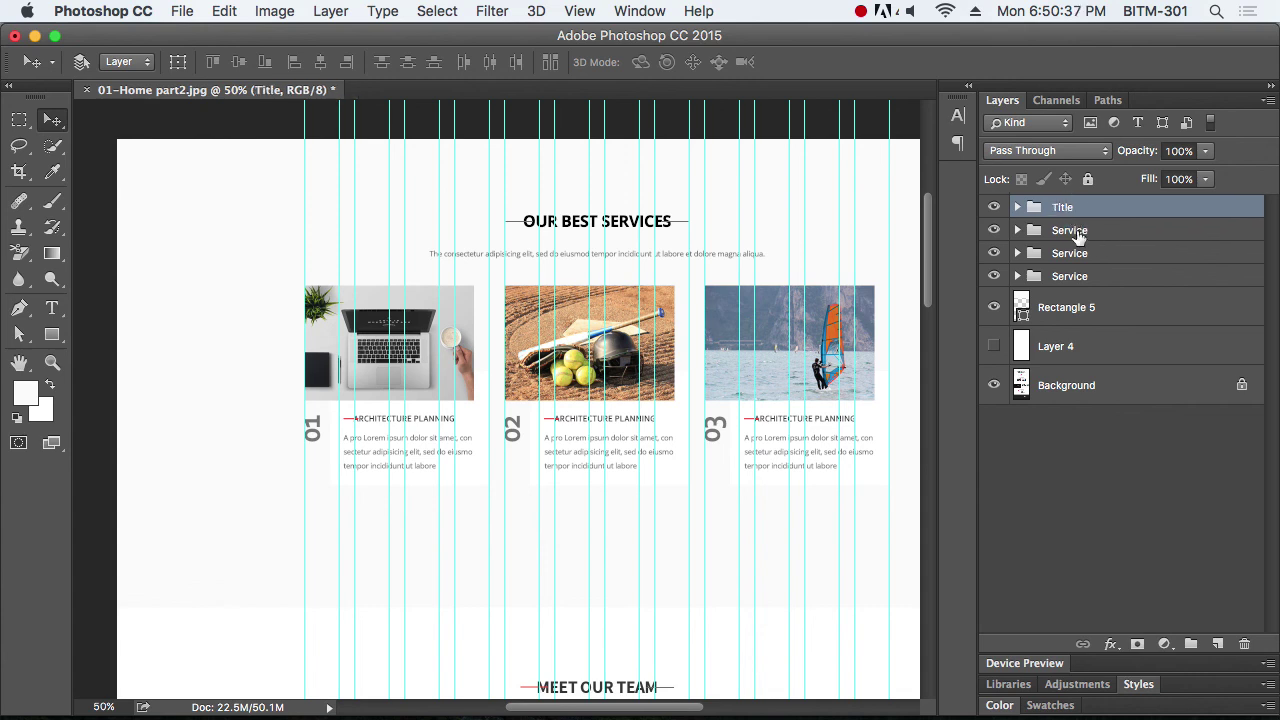
left_click(1077, 234, "shift")
left_click(1083, 277, "shift")
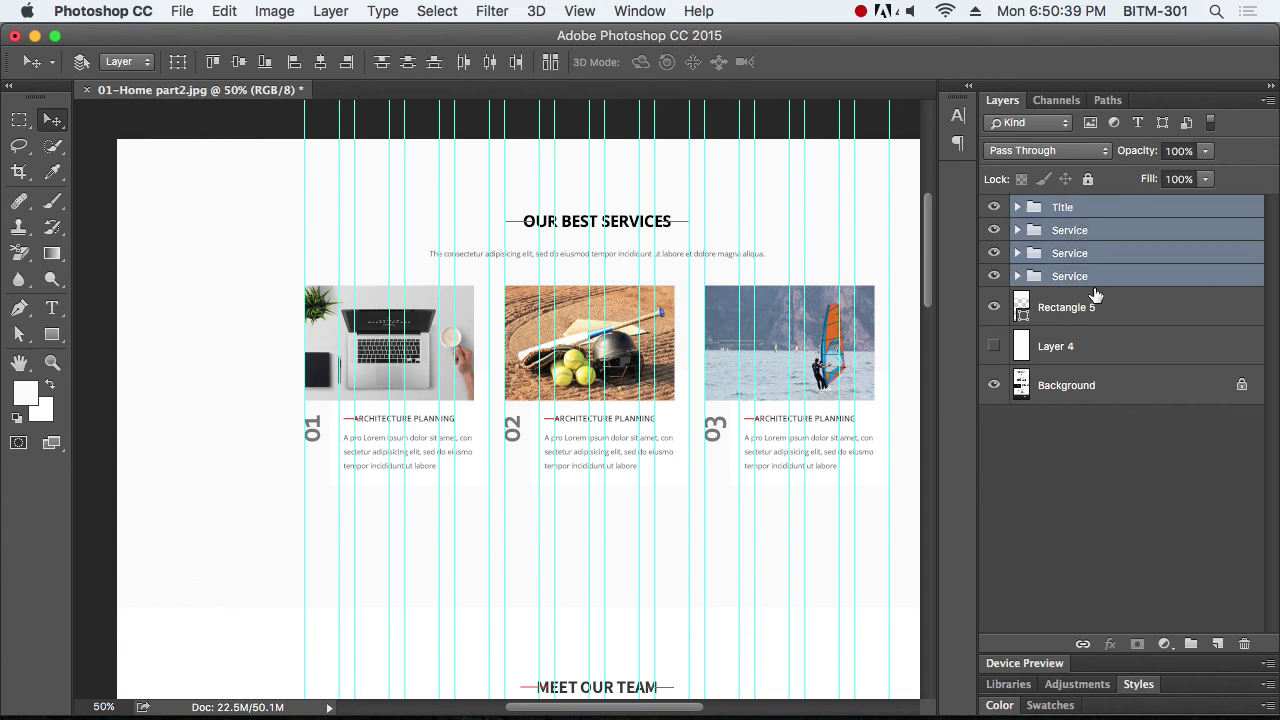
left_click(995, 308)
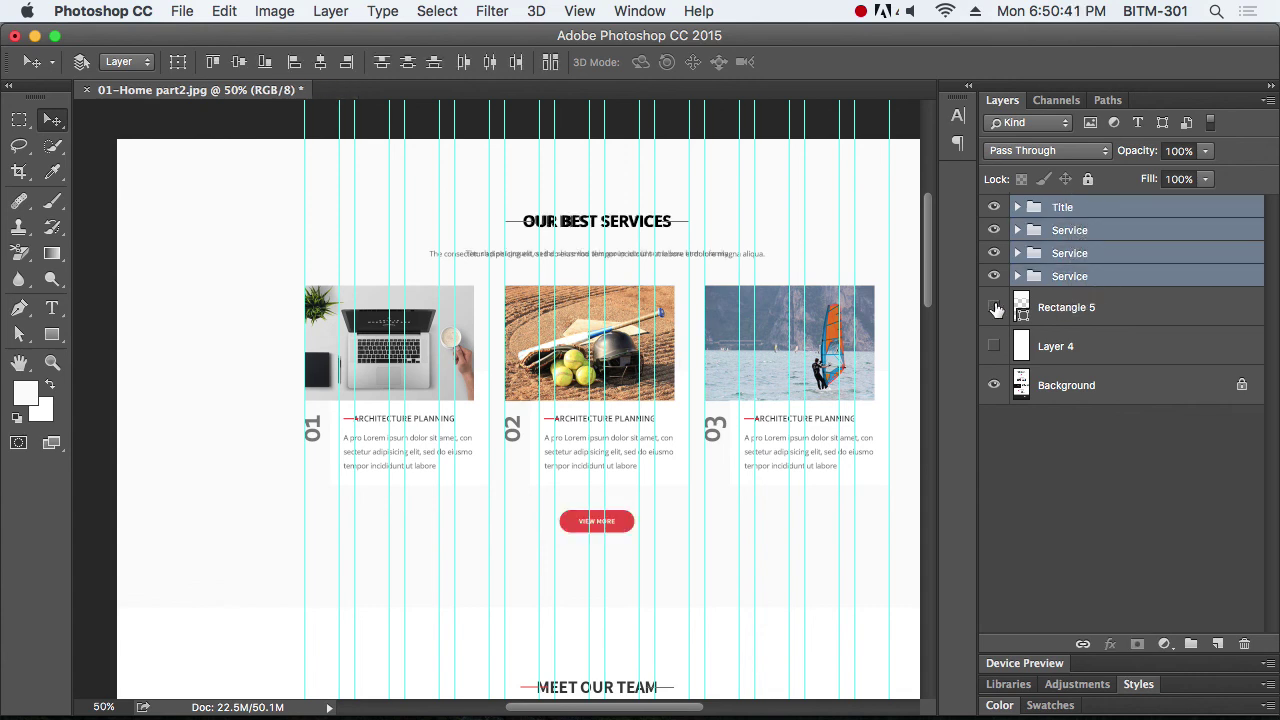
left_click(995, 308)
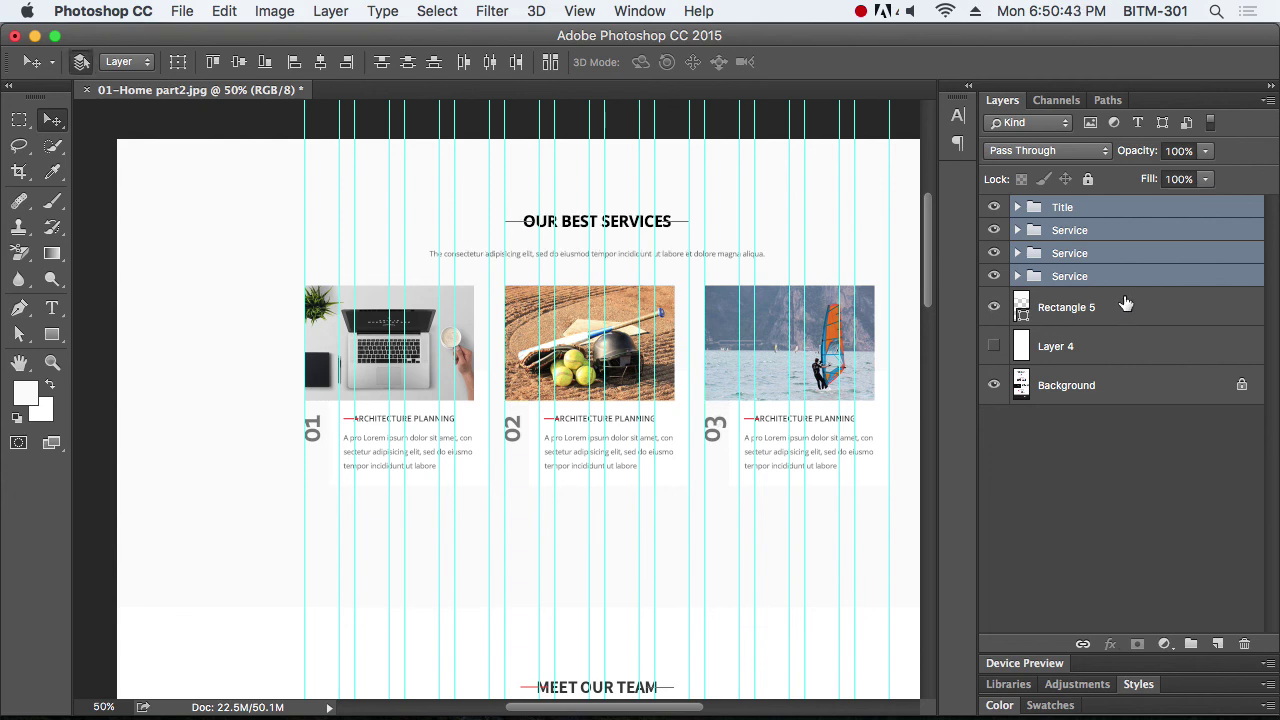
key("super+g")
double_click(1071, 208)
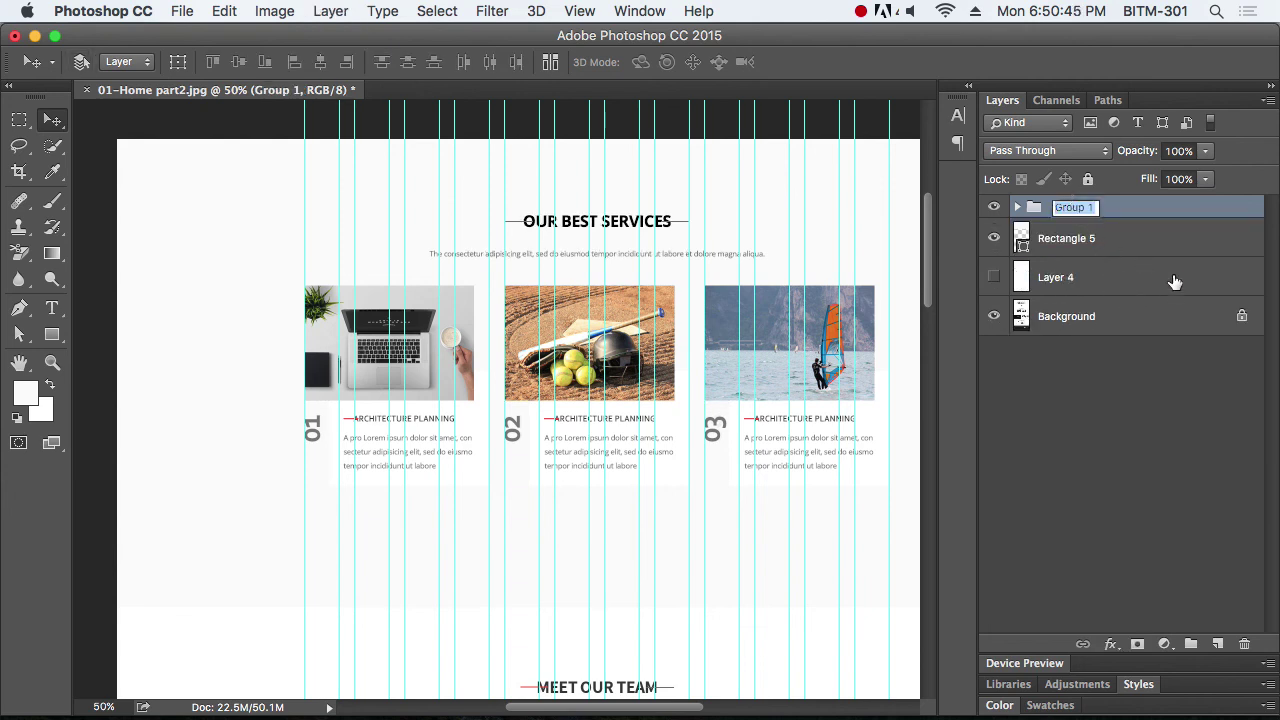
type("Services")
key("Return")
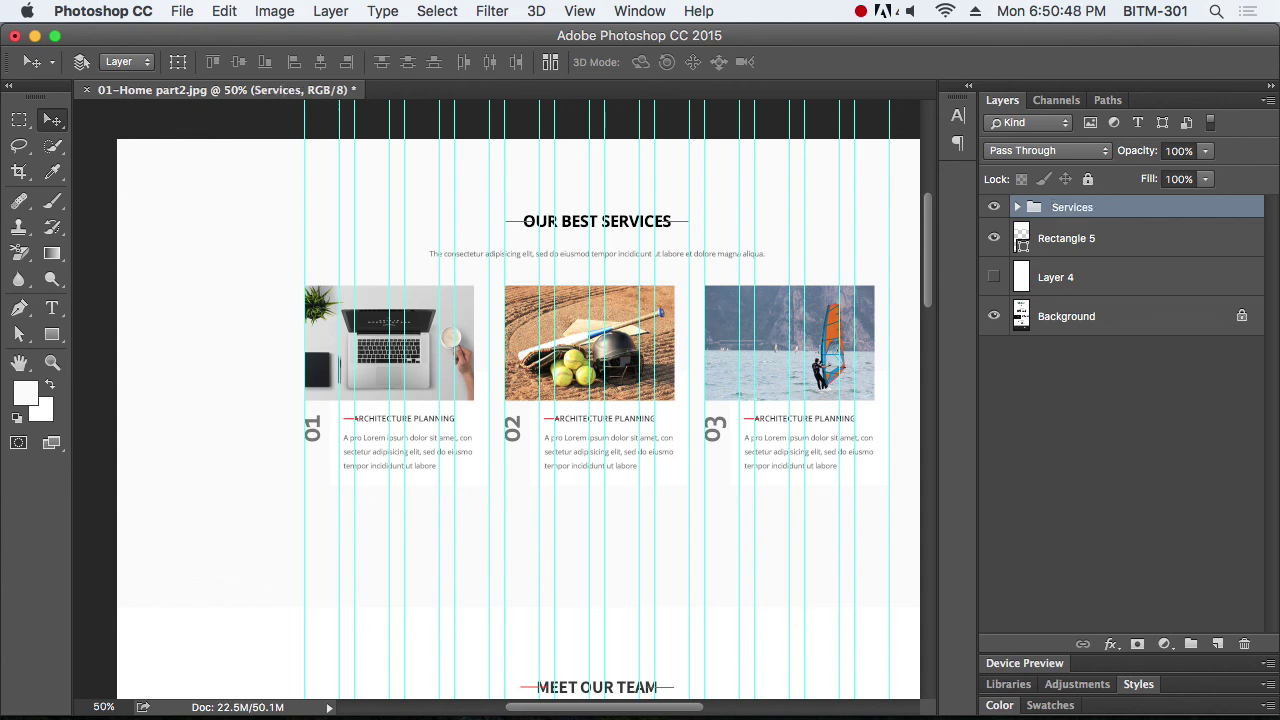
Hide the Rectangle 5 layer and rename it BG
left_click(995, 241)
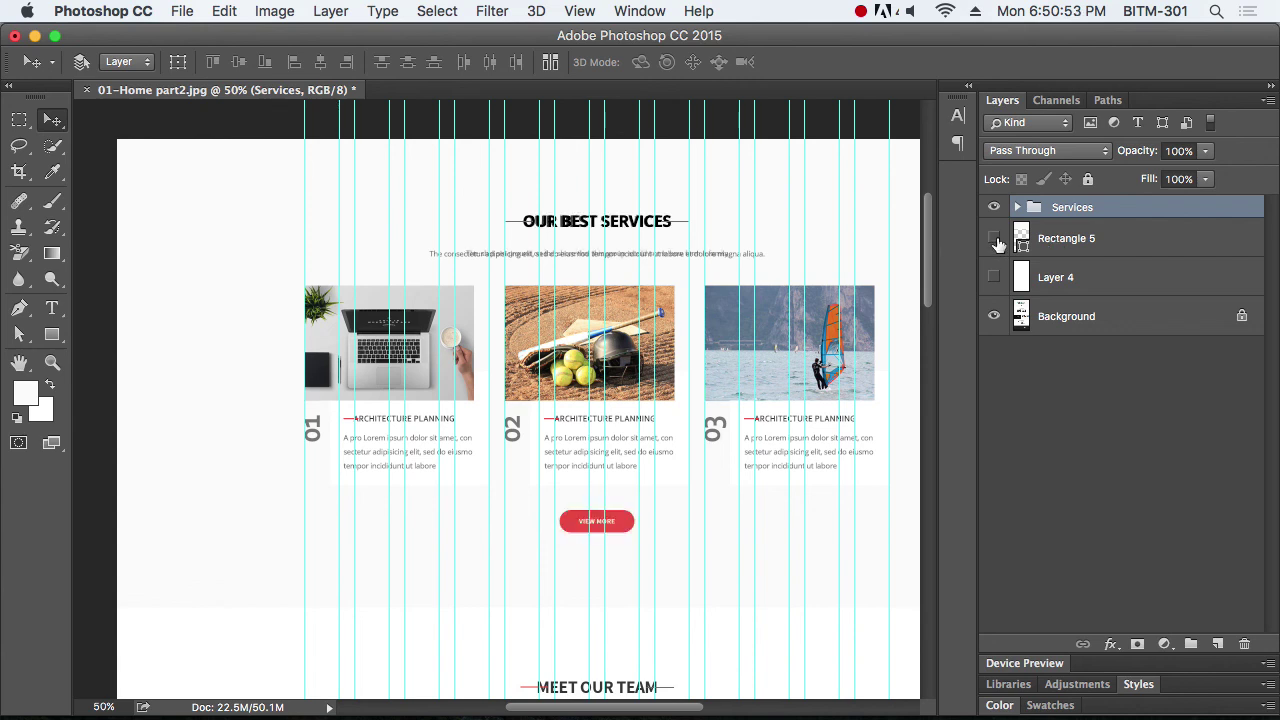
left_click(995, 241)
left_click(995, 241)
left_click(995, 241)
left_click(995, 243)
left_click(1062, 246)
double_click(1068, 240)
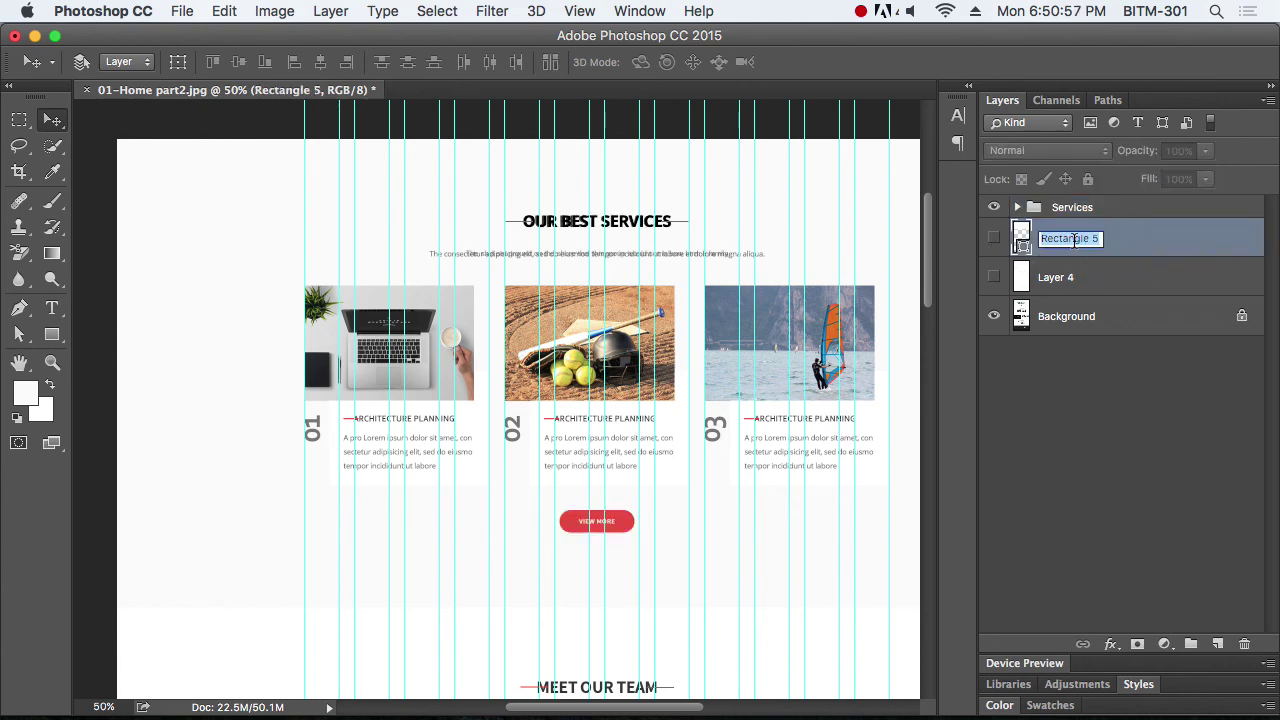
type("BG")
key("Return")
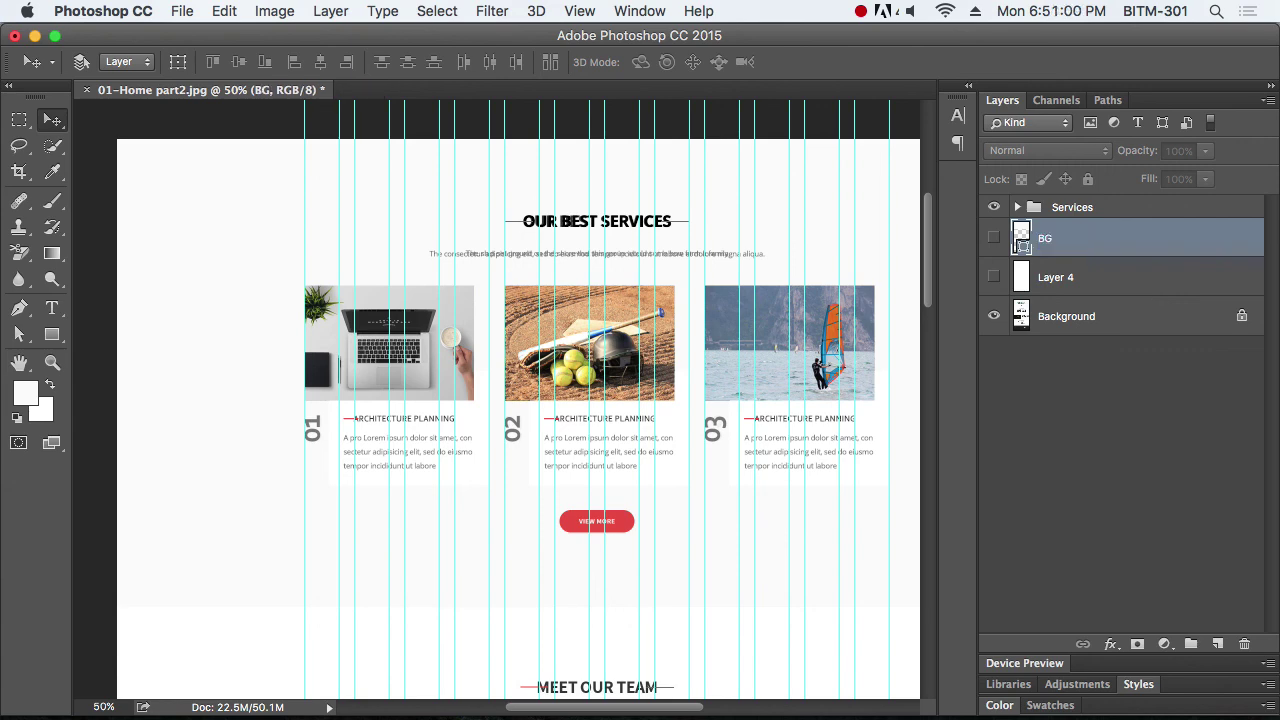
Extend the hidden BG layer's name to Section BG
double_click(1062, 244)
key("Escape")
double_click(1040, 236)
type("Section")
key("Return")
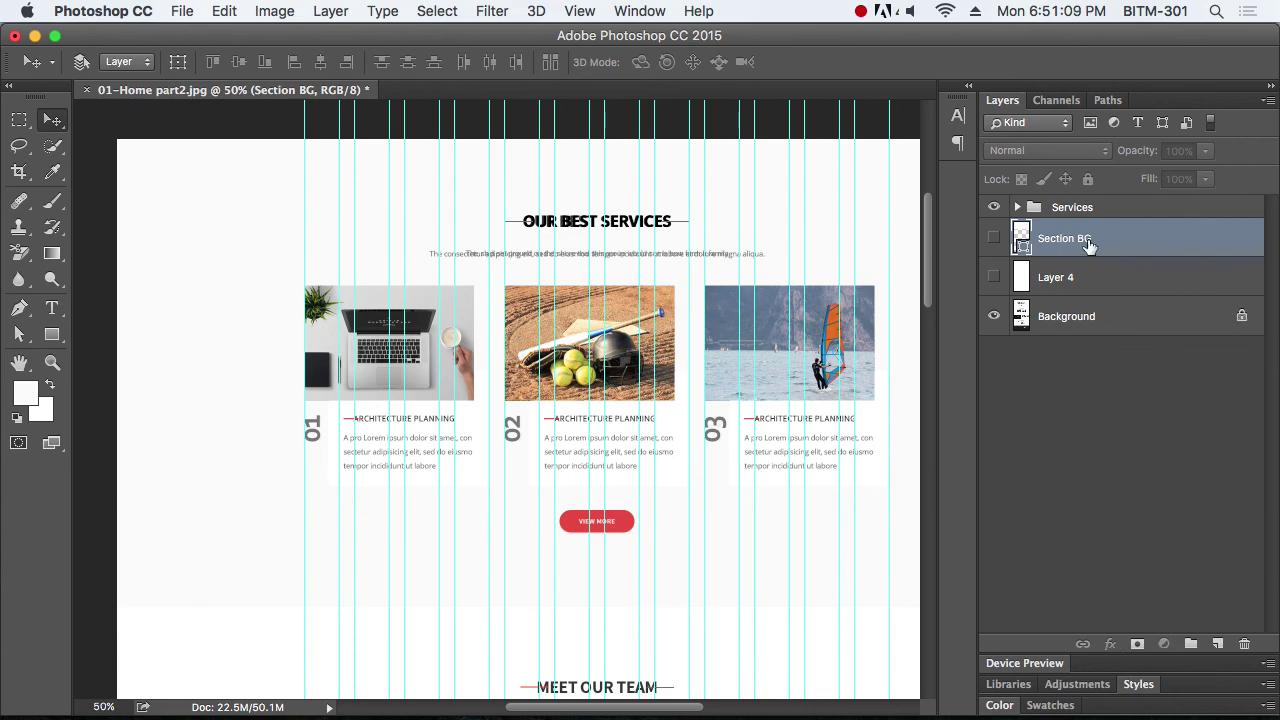
Move the Section BG layer into the Services group and expand that group
left_click_drag(1090, 246, 1096, 216)
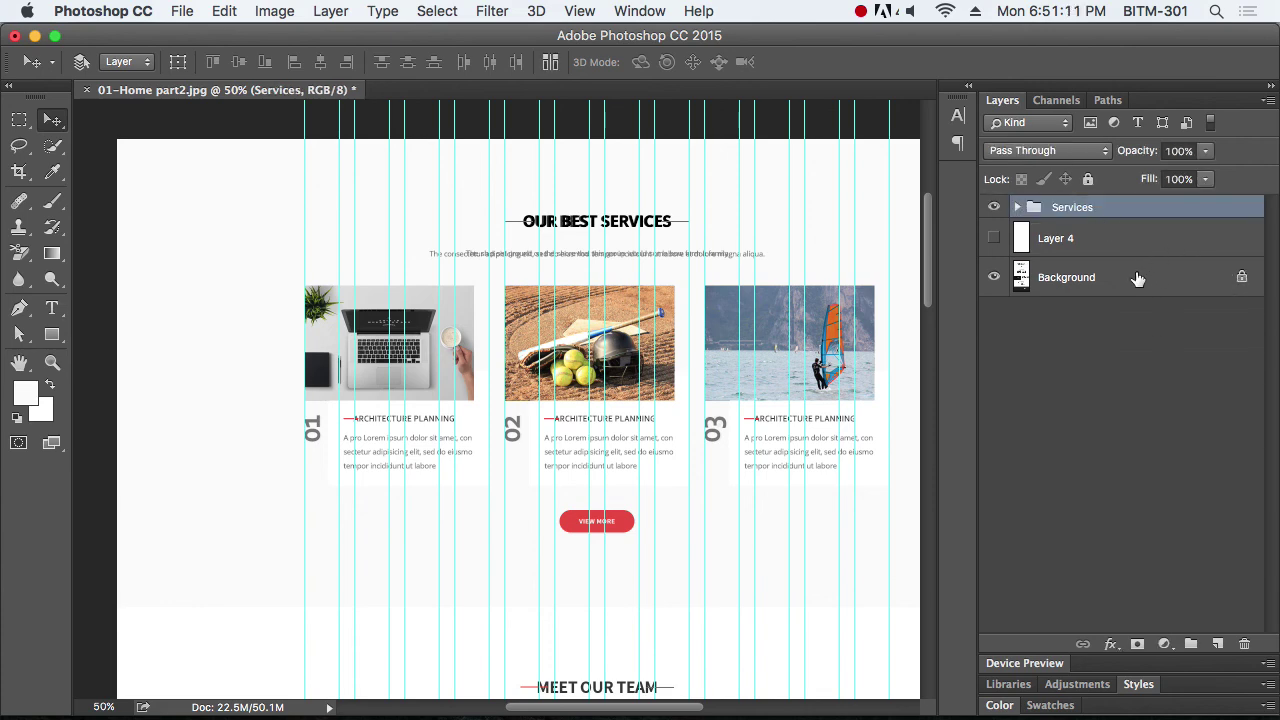
left_click(995, 207)
left_click(995, 207)
left_click(995, 207)
left_click(995, 207)
left_click(1017, 207)
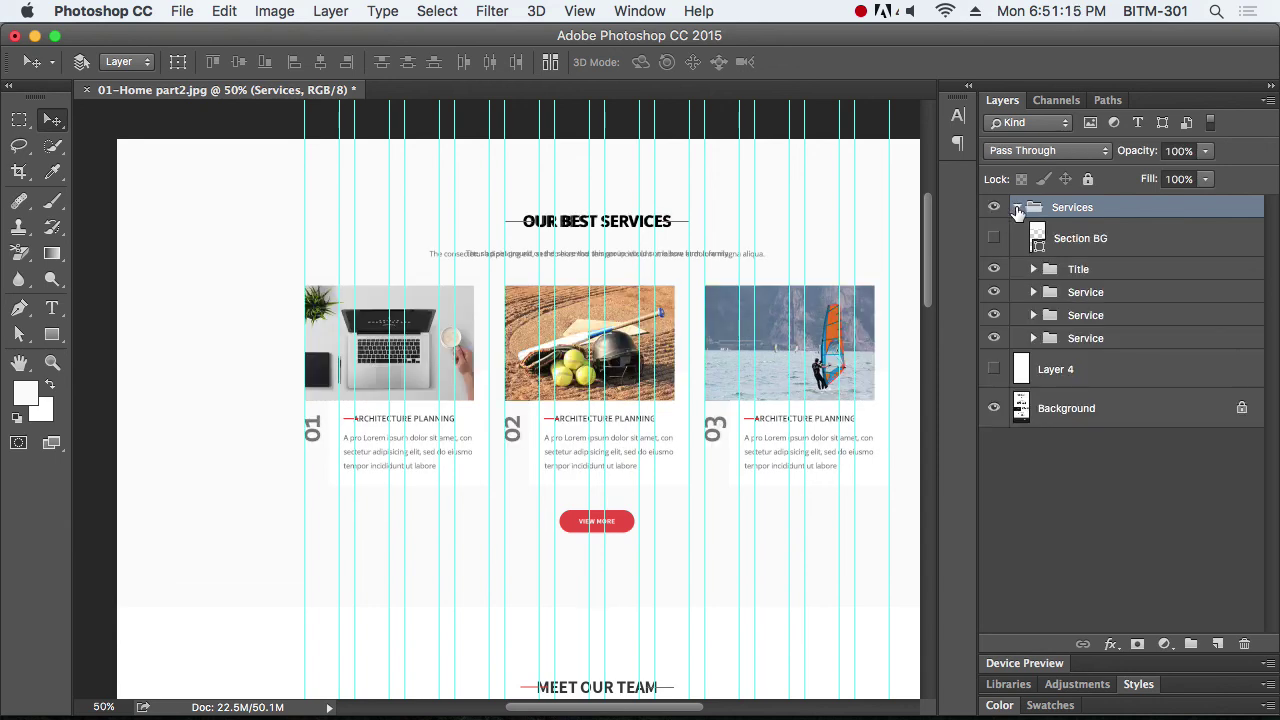
Show Section BG, place it beneath the last Service group inside Services, and collapse the Services group
left_click(1080, 240)
key("super+comma")
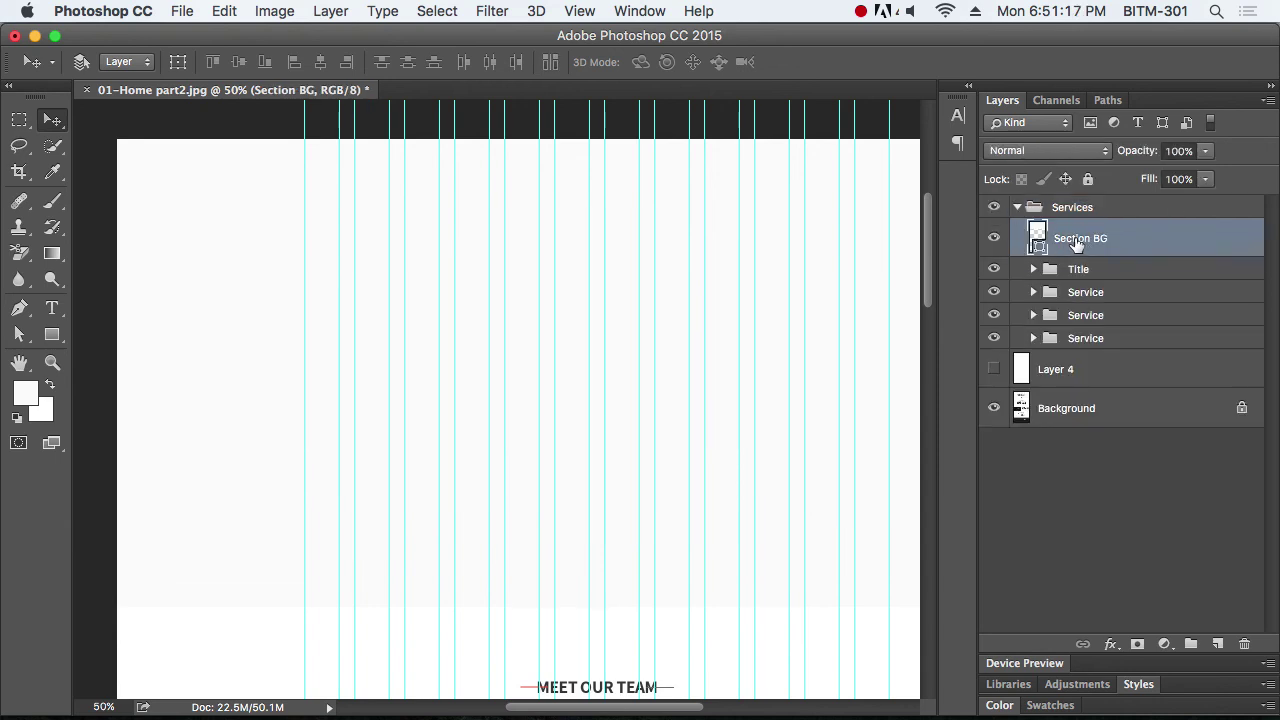
left_click_drag(1076, 243, 1110, 350)
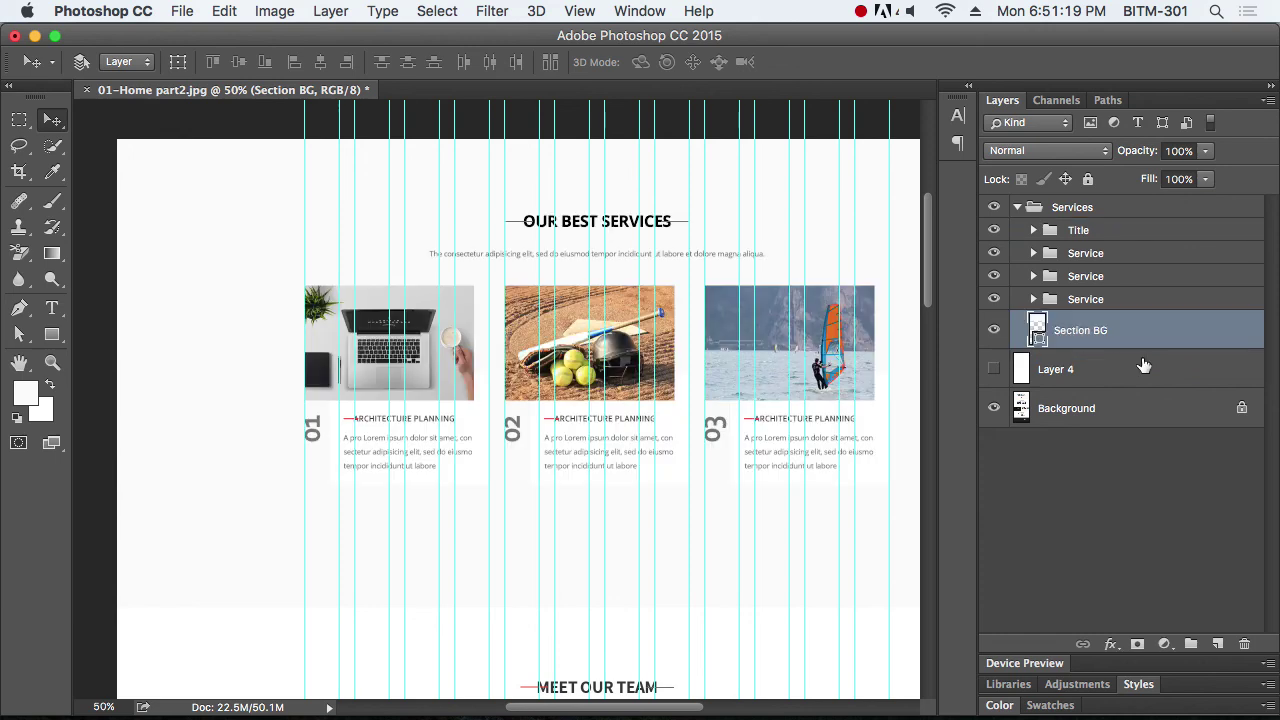
left_click(1017, 207)
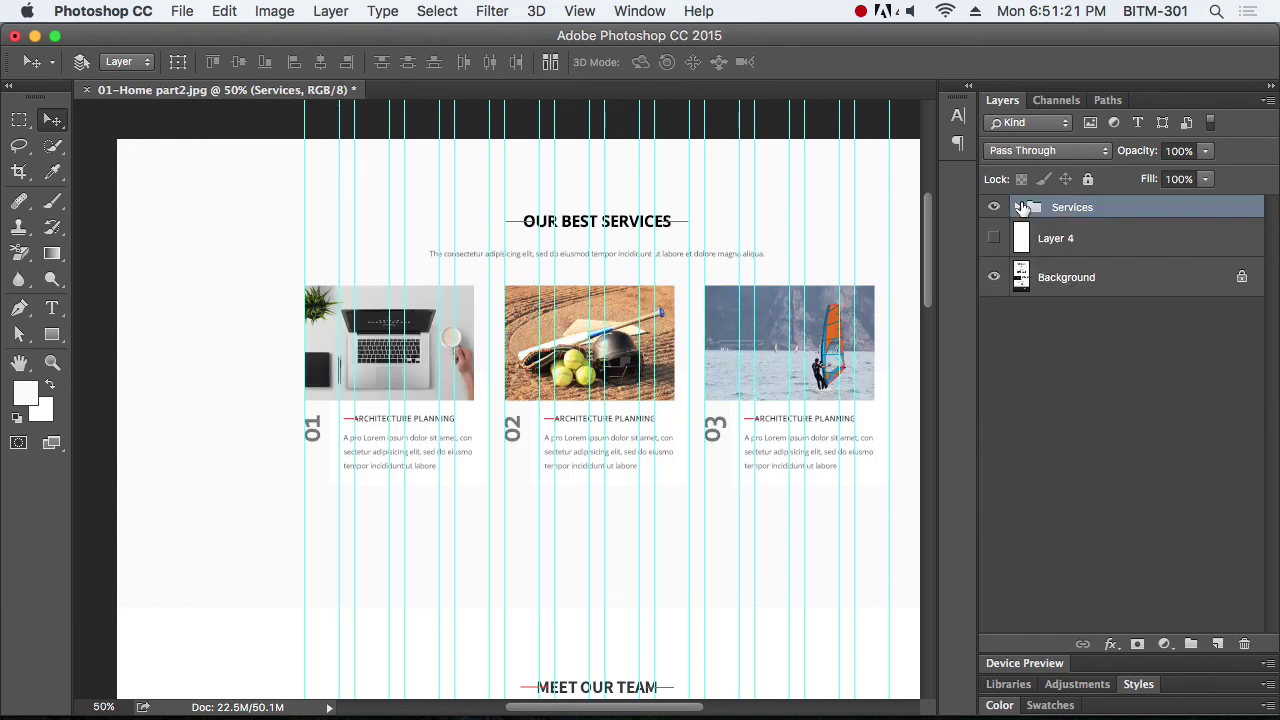
Hide the guides and compare the page with Layer 4 shown and hidden, leaving it hidden
left_click(993, 210)
left_click(993, 210)
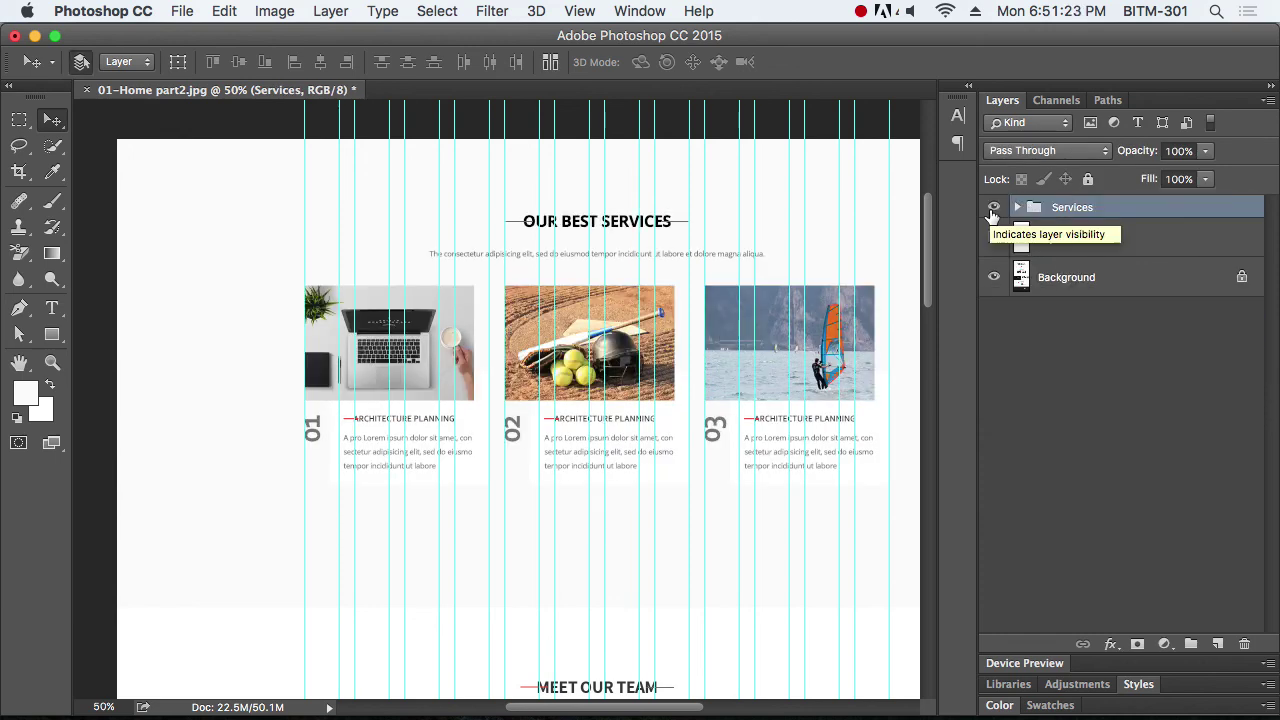
key("super+semicolon")
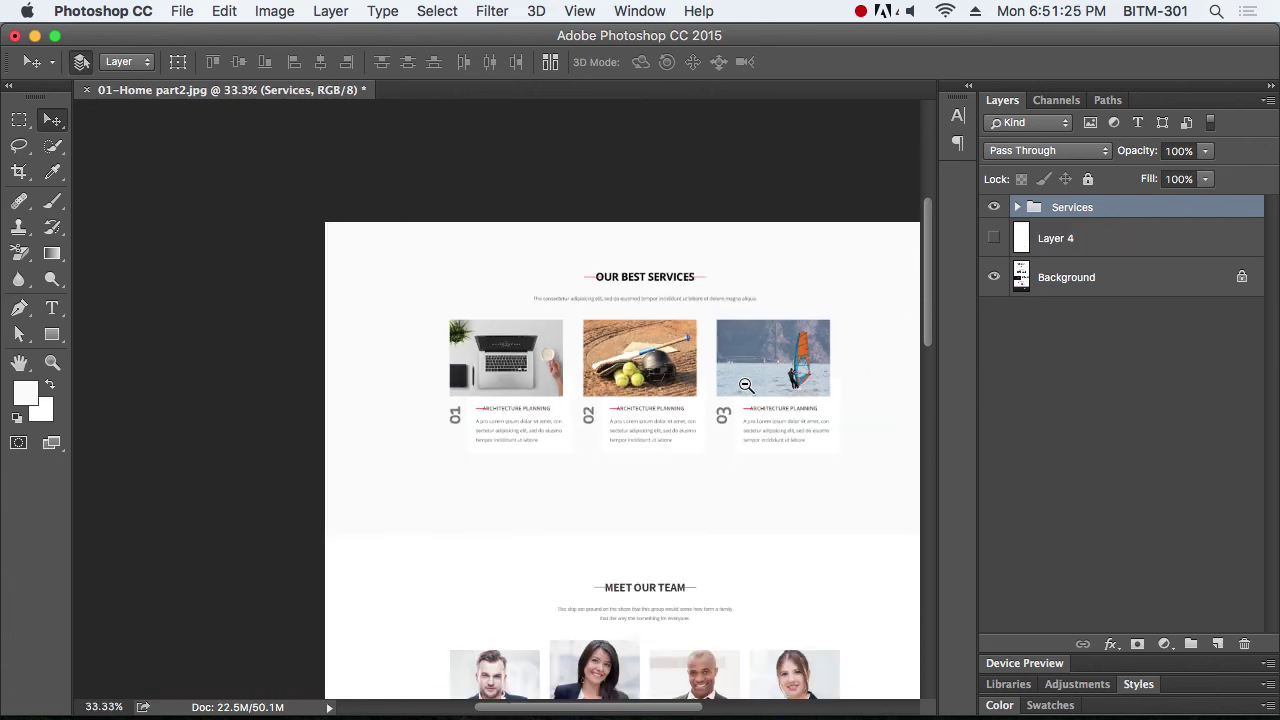
scroll(744, 390, "down", 1)
scroll(741, 374, "right", 2)
left_click(993, 238)
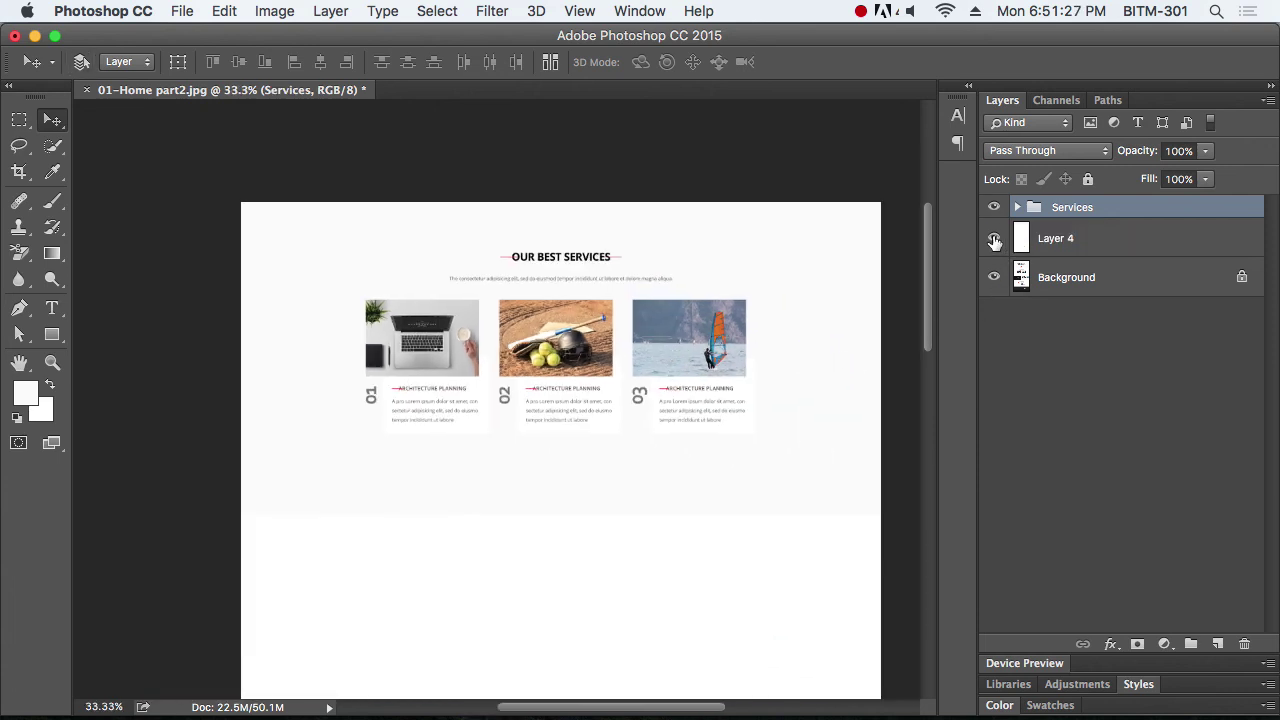
left_click(993, 238)
left_click(993, 238)
left_click(993, 238)
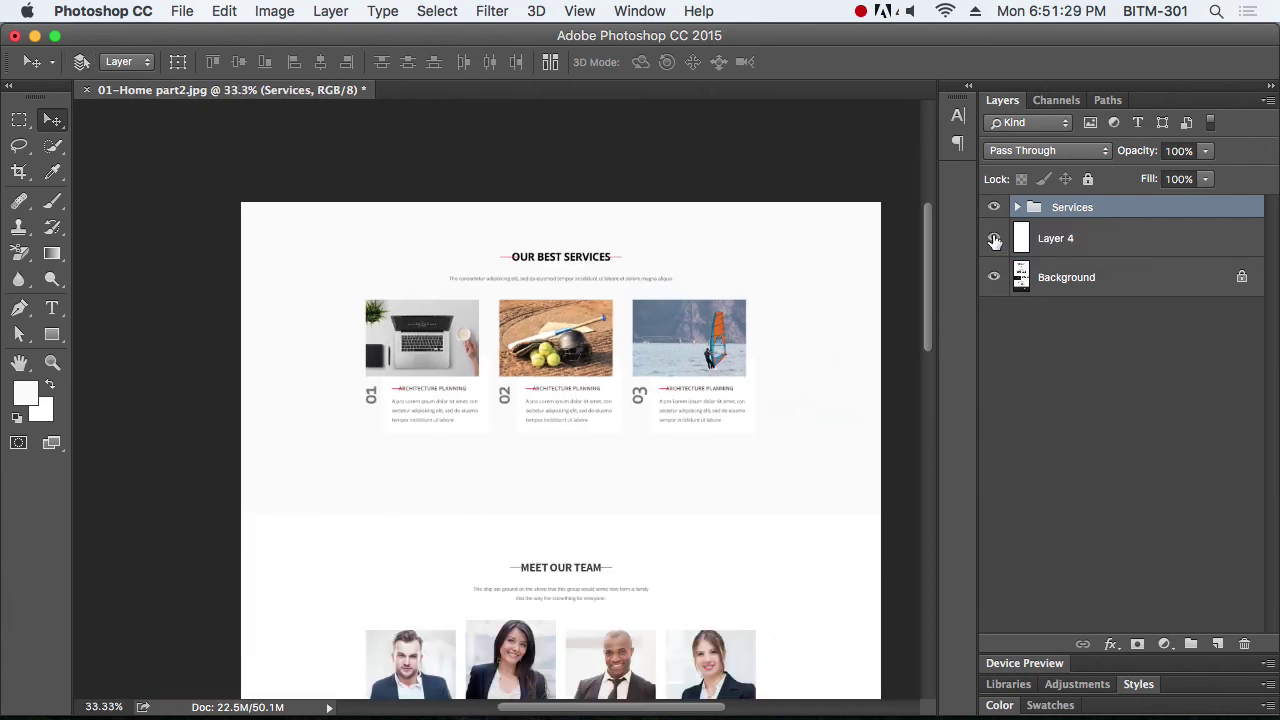
left_click(993, 238)
Expand the Services group and hide Section BG to reveal the reference design around the service cards
left_click(1018, 207)
left_click(993, 331)
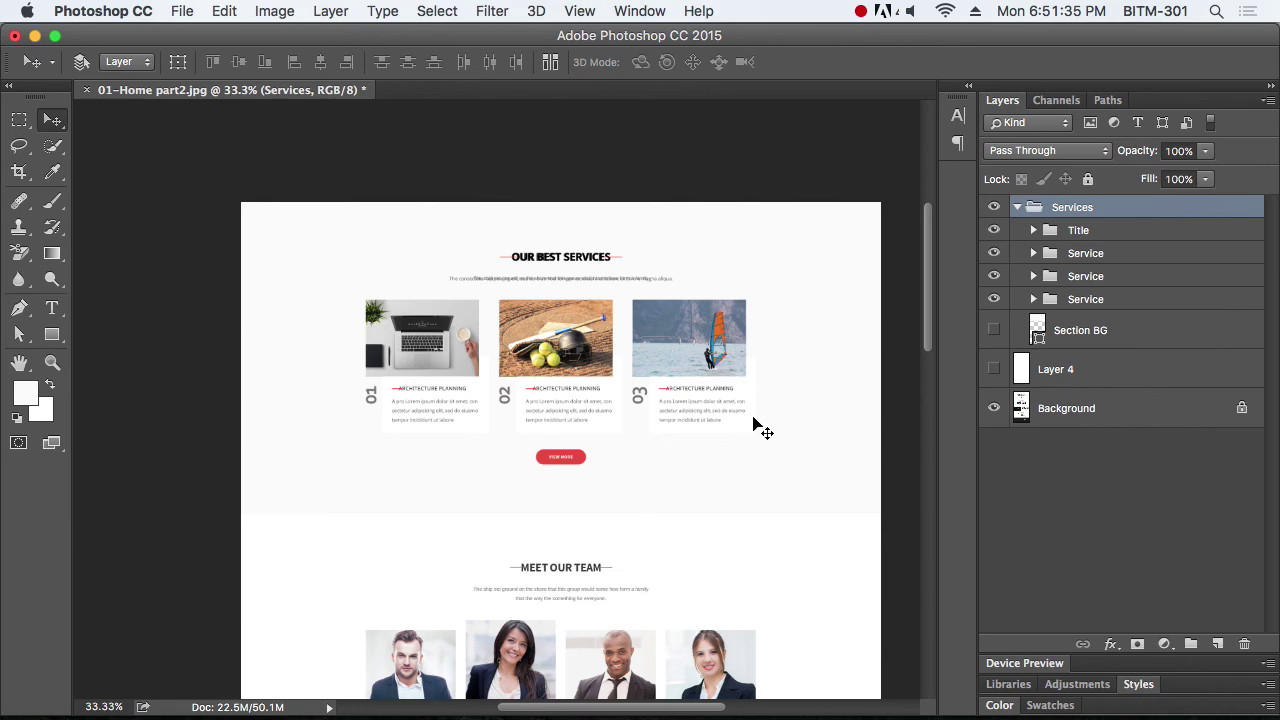
left_click_drag(464, 293, 560, 323)
left_click_drag(620, 460, 502, 320)
Compare the recreated service cards with the reference design by toggling the Services group's visibility
left_click(993, 208)
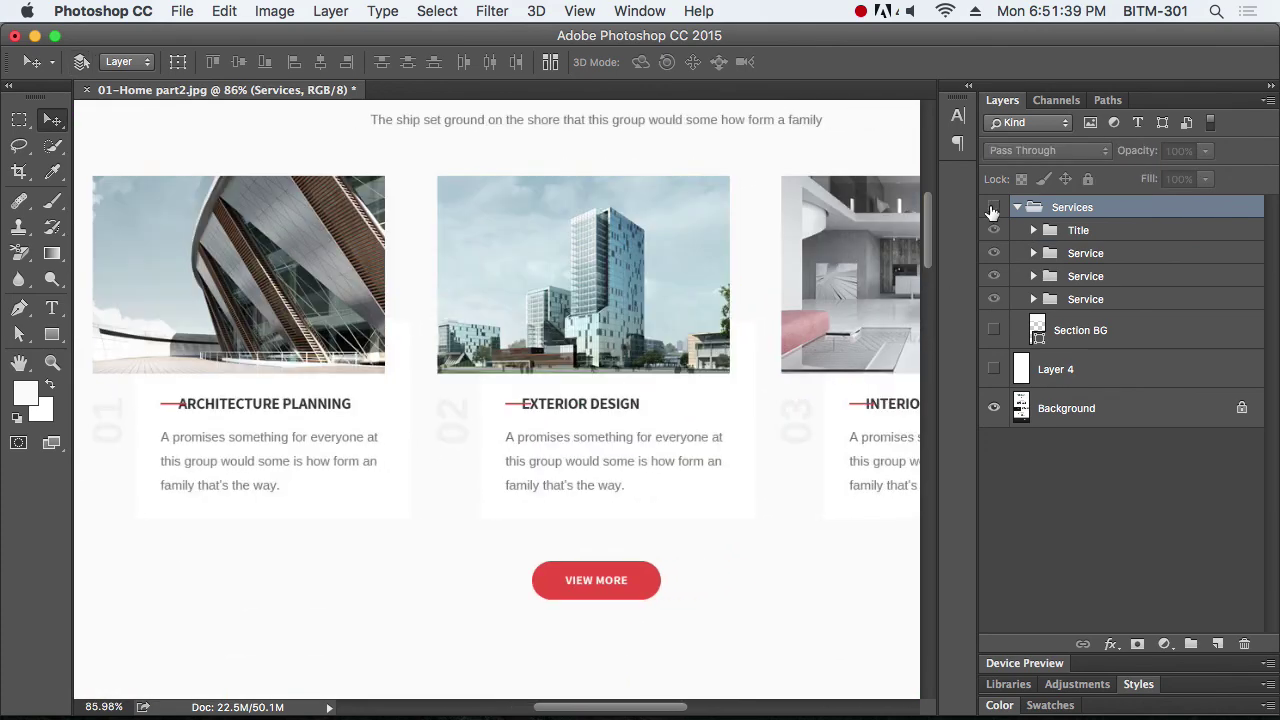
left_click(993, 208)
left_click(993, 208)
left_click(993, 208)
left_click(993, 208)
left_click(993, 208)
left_click(993, 208)
left_click(993, 208)
left_click(993, 208)
left_click(993, 208)
left_click(993, 208)
left_click(993, 208)
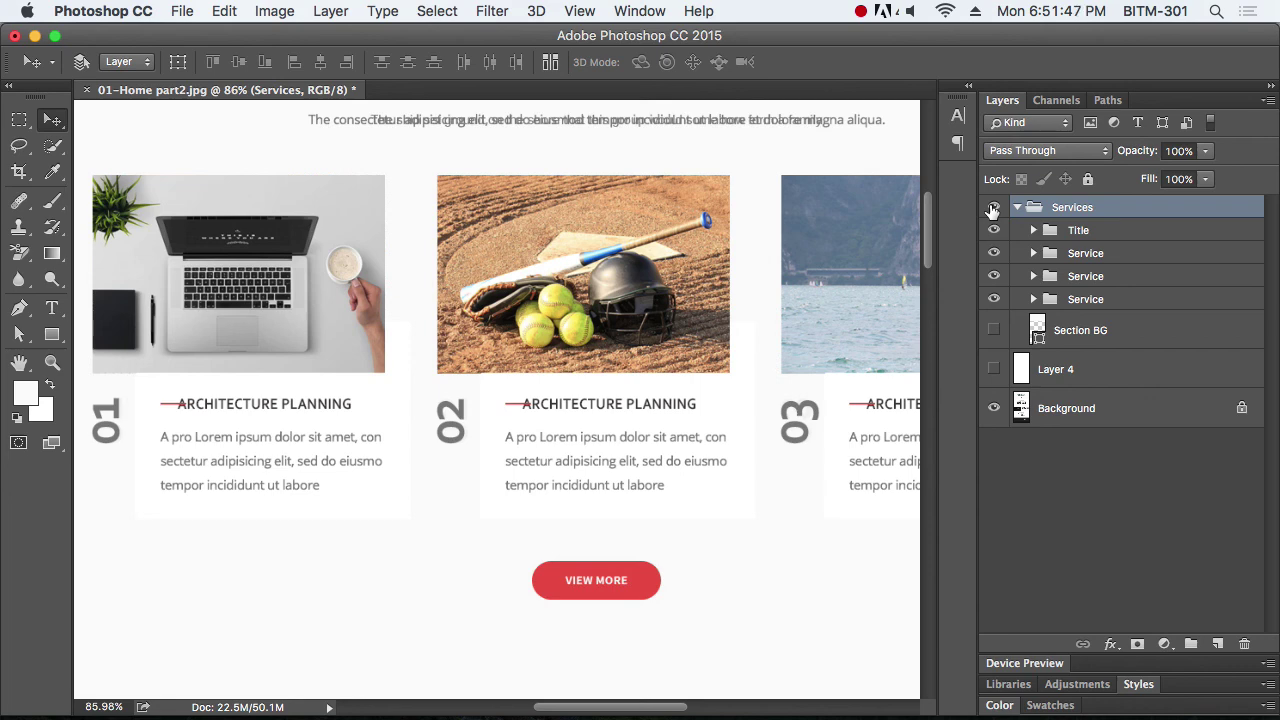
left_click(993, 208)
left_click(993, 208)
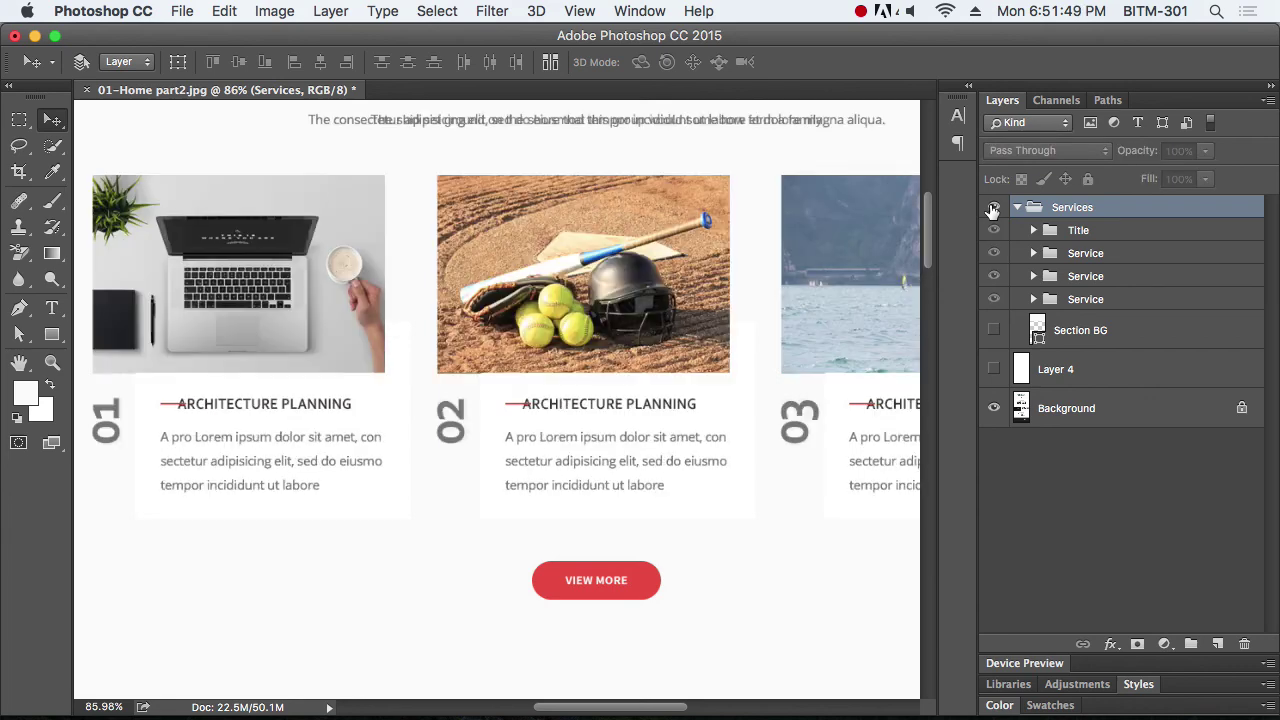
left_click(993, 208)
left_click(993, 208)
left_click(993, 208)
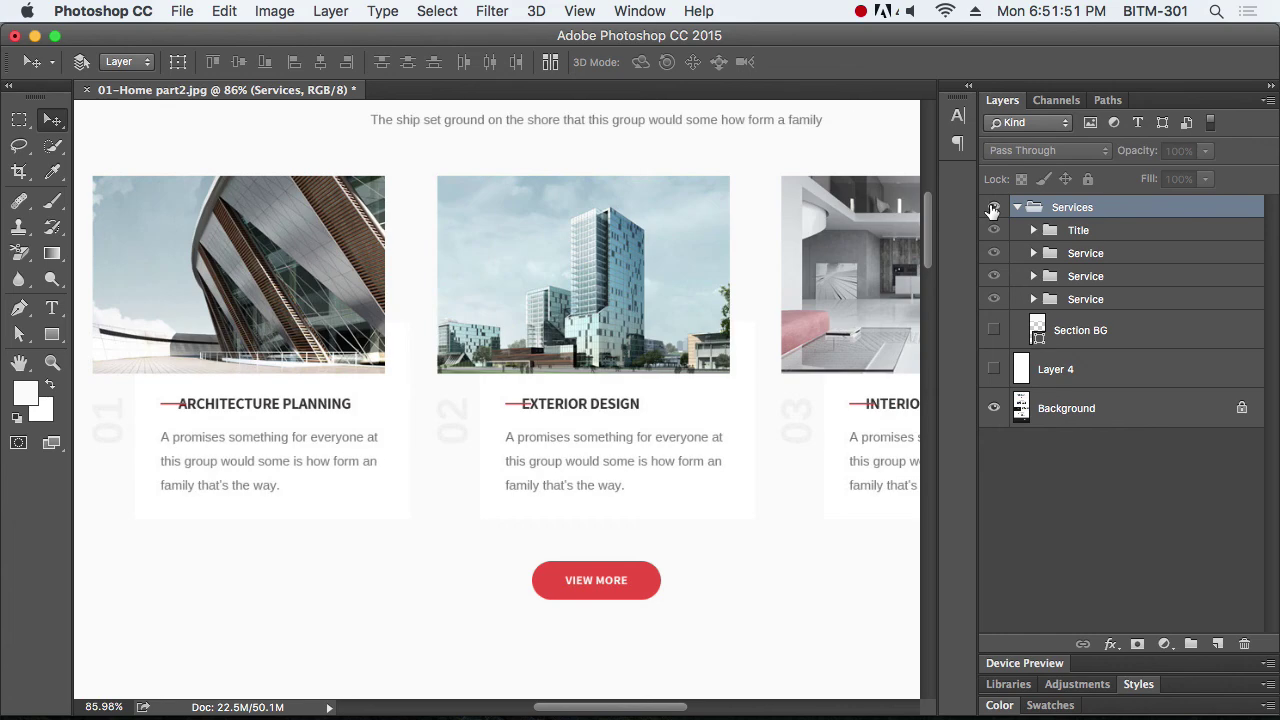
left_click(993, 208)
Set the opacity of the 03, 02 and 01 number layers to 10% and collapse the Services group
right_click(808, 429)
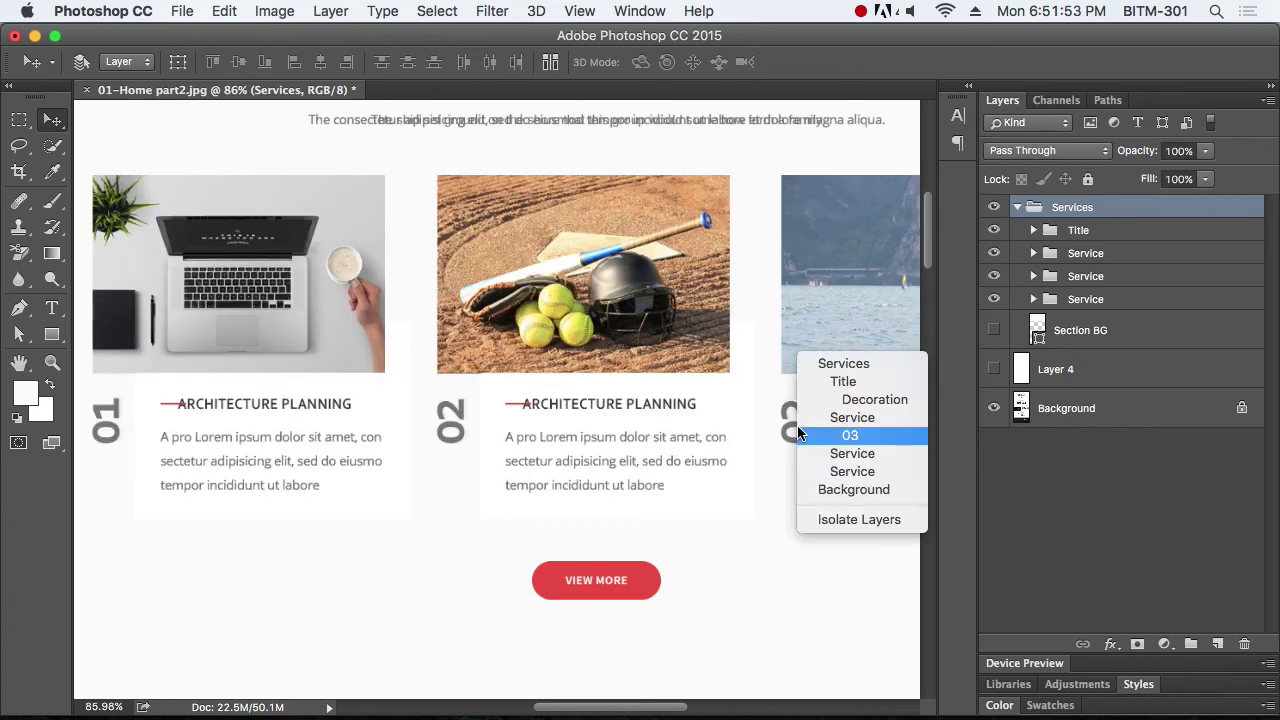
left_click(846, 437)
right_click(480, 437)
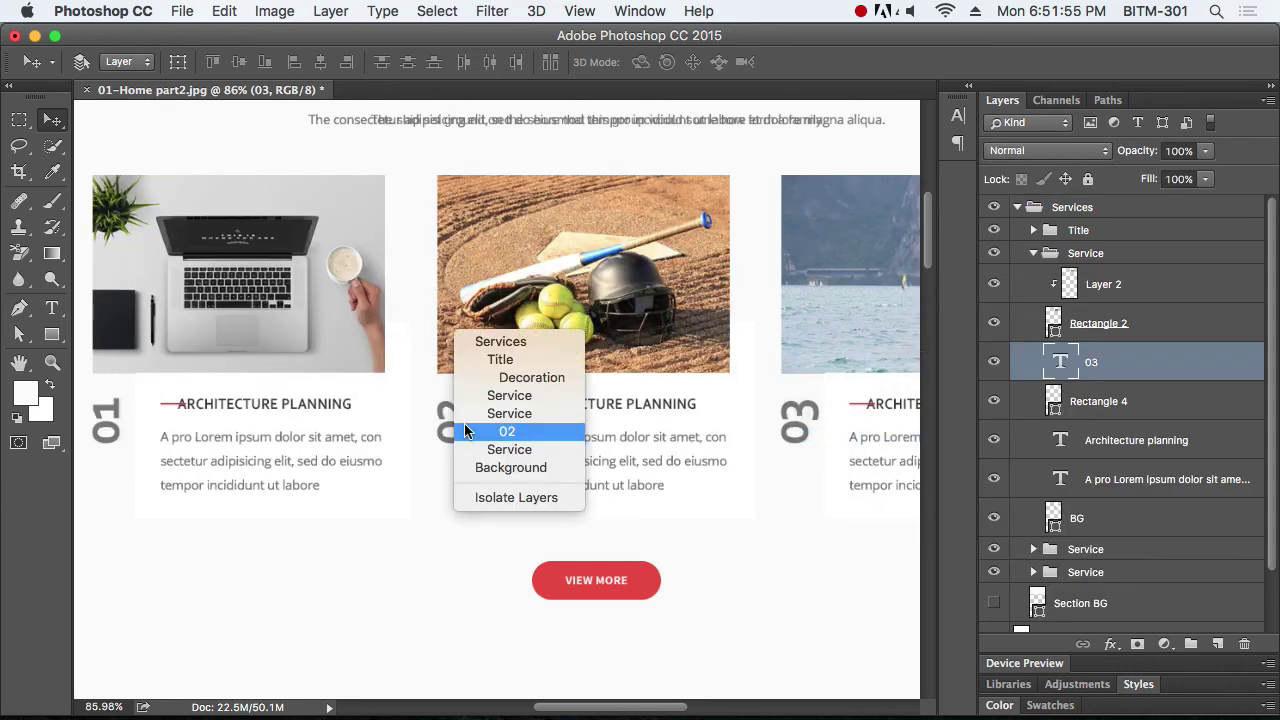
left_click(470, 426)
right_click(105, 433)
left_click(115, 437)
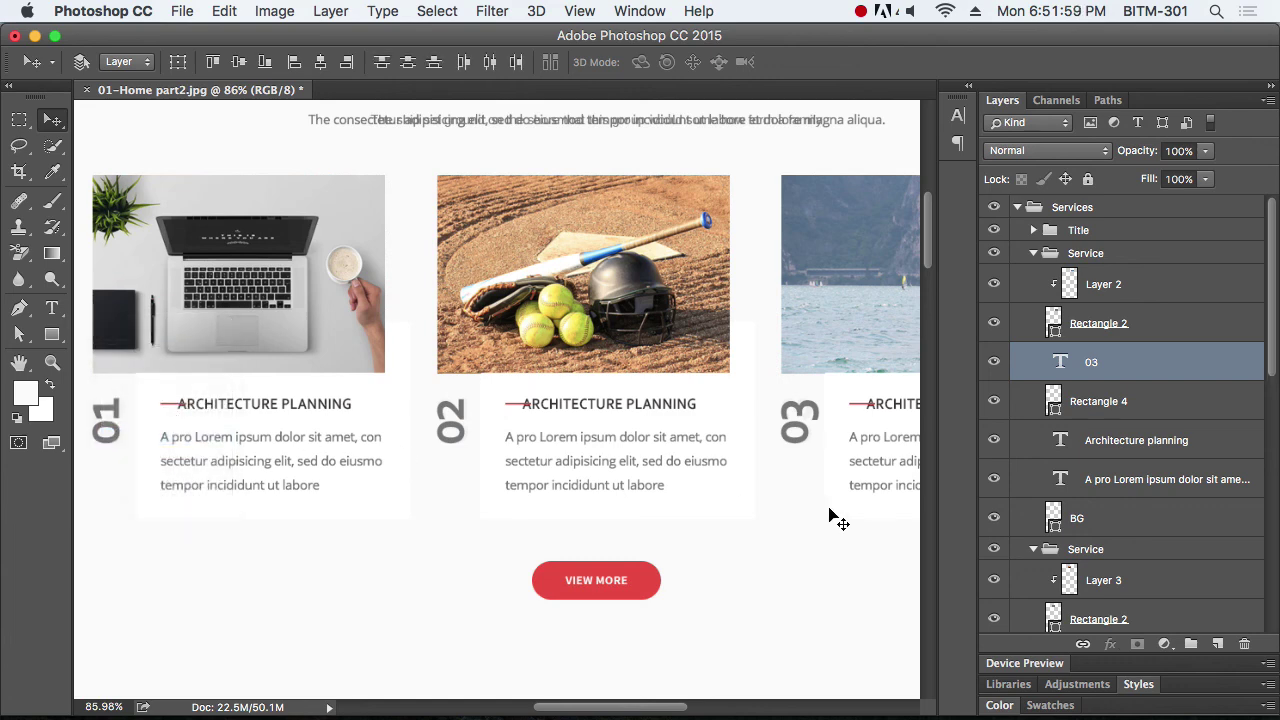
key("2")
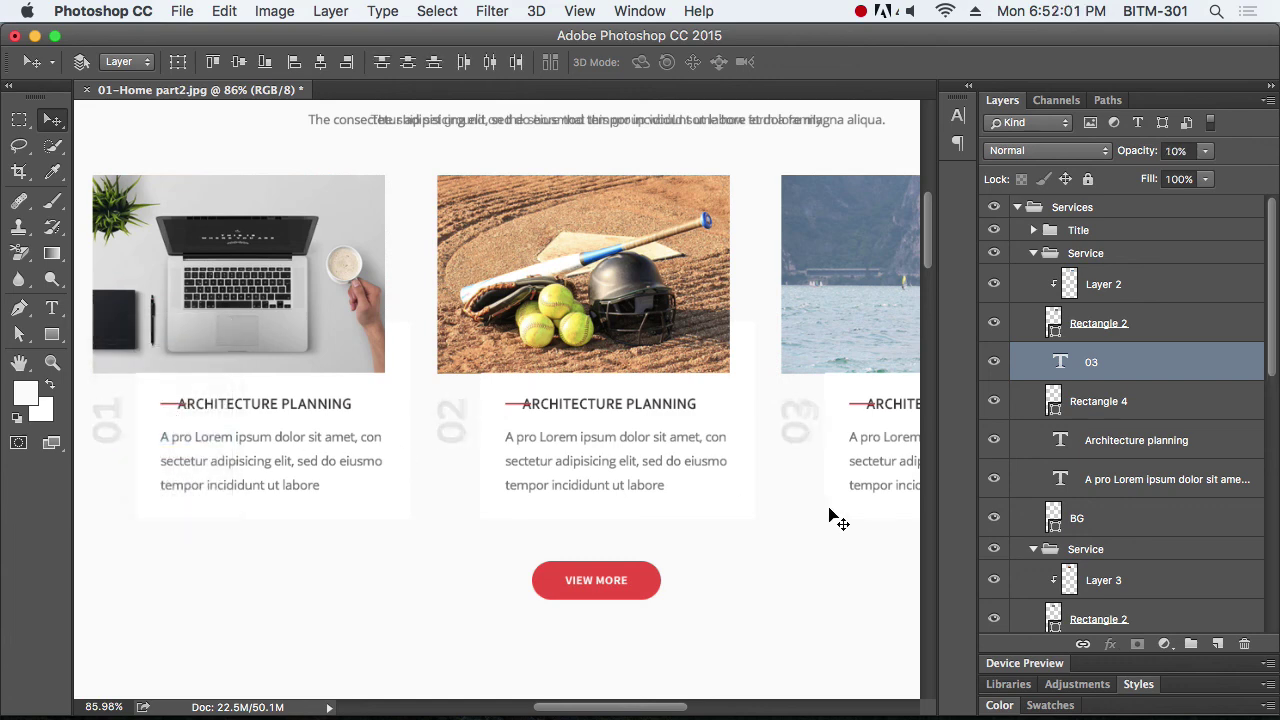
left_click(1017, 207)
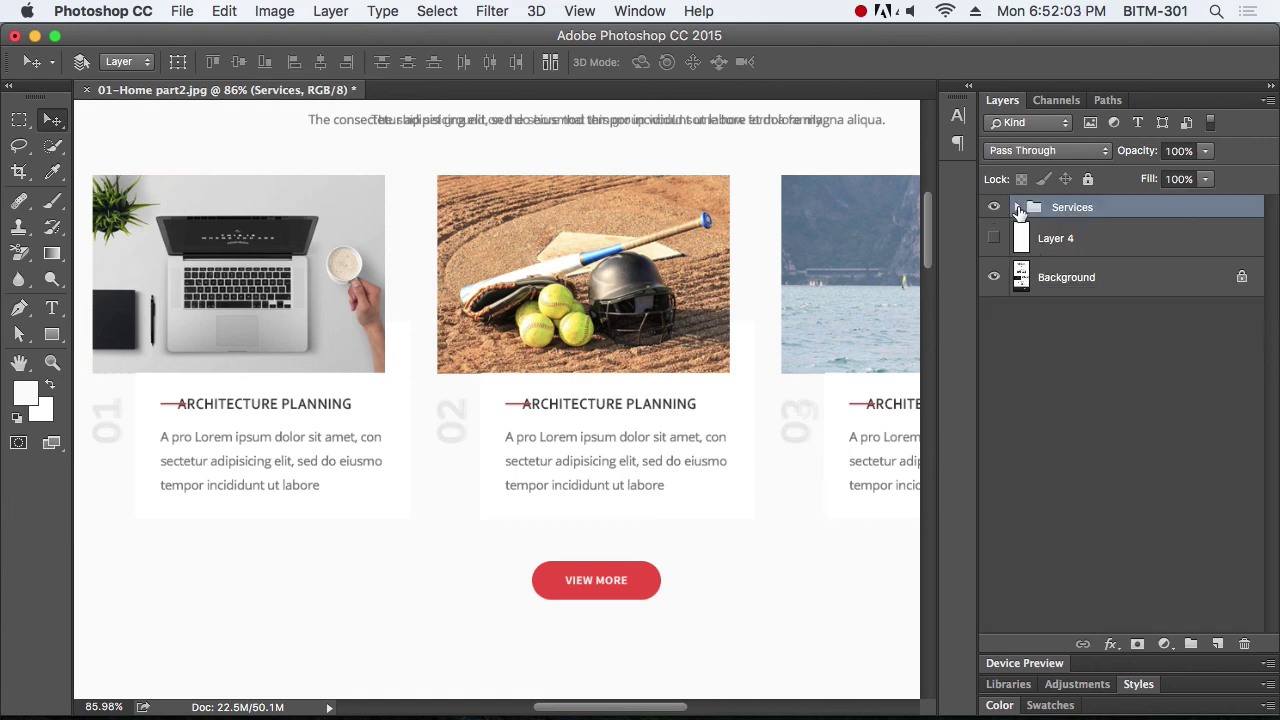
Compare the finished cards against the white Layer 4 and the reference by toggling Layer 4's visibility
left_click(994, 238)
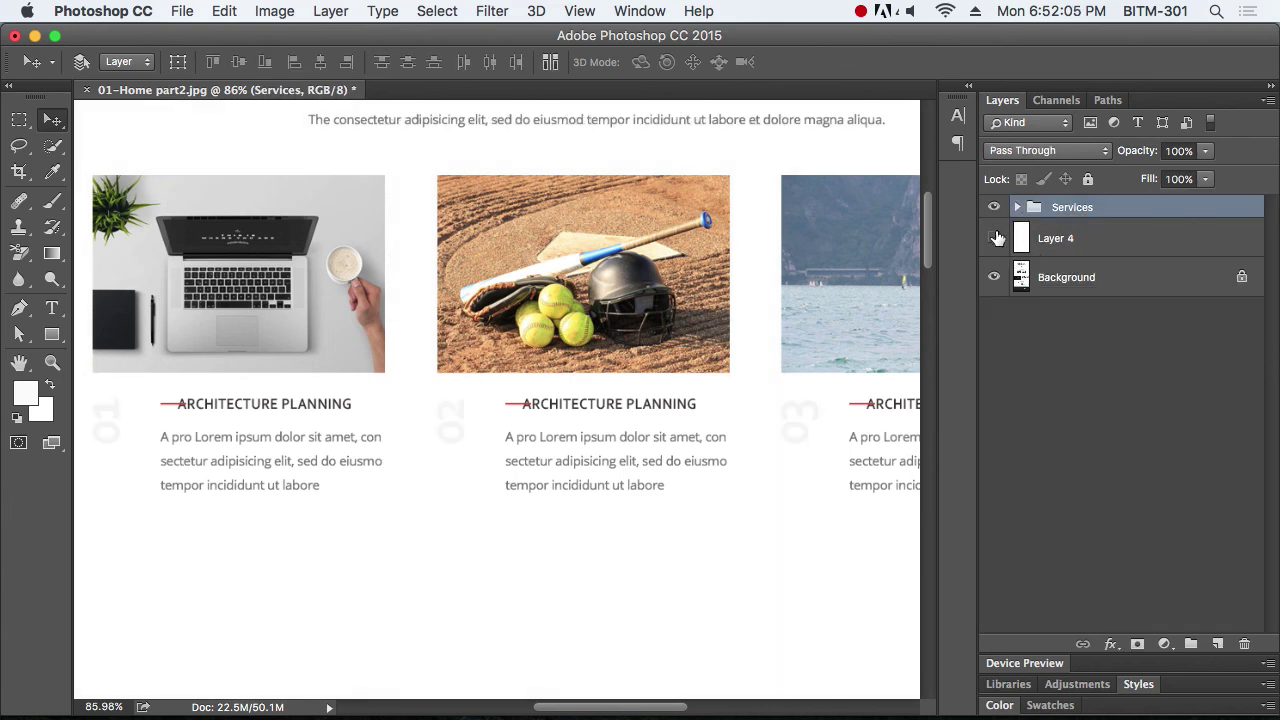
left_click(994, 238)
left_click(994, 238)
left_click(996, 238)
left_click(996, 238)
left_click(996, 238)
left_click(996, 238)
left_click(996, 238)
left_click(996, 238)
left_click(996, 238)
left_click(996, 238)
left_click(996, 238)
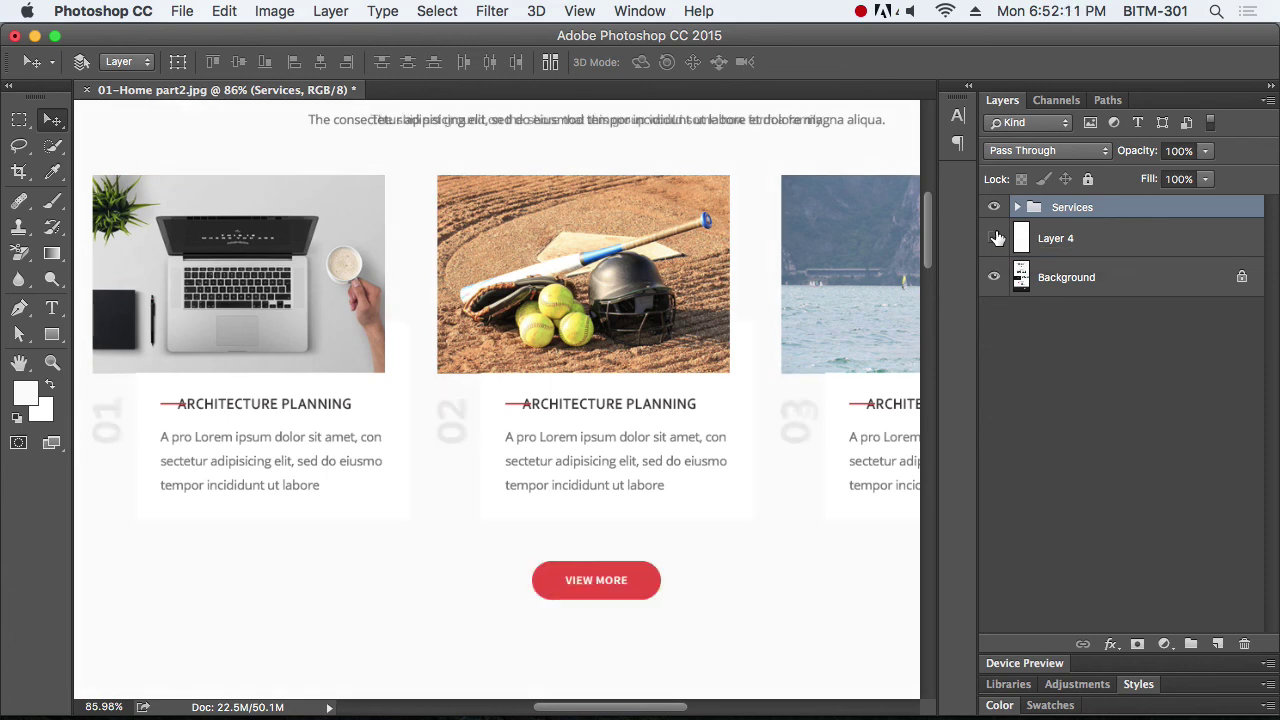